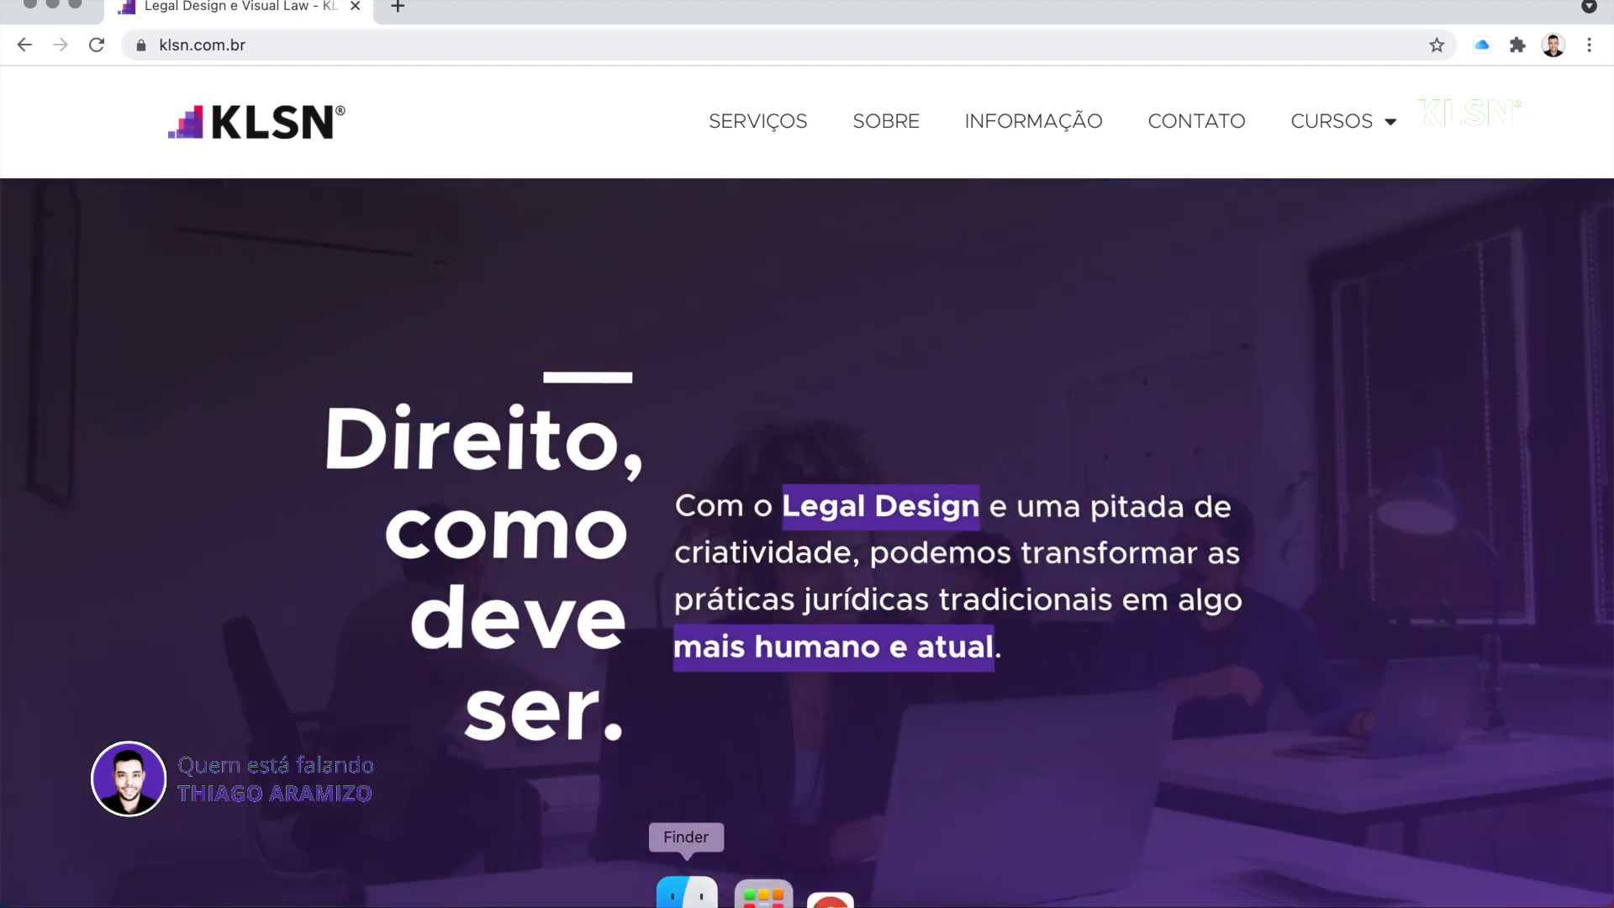
# Preview the balloon, background, icon, logo and arrow image files in the Projeto Aramizo folder
pyautogui.click(683, 890)
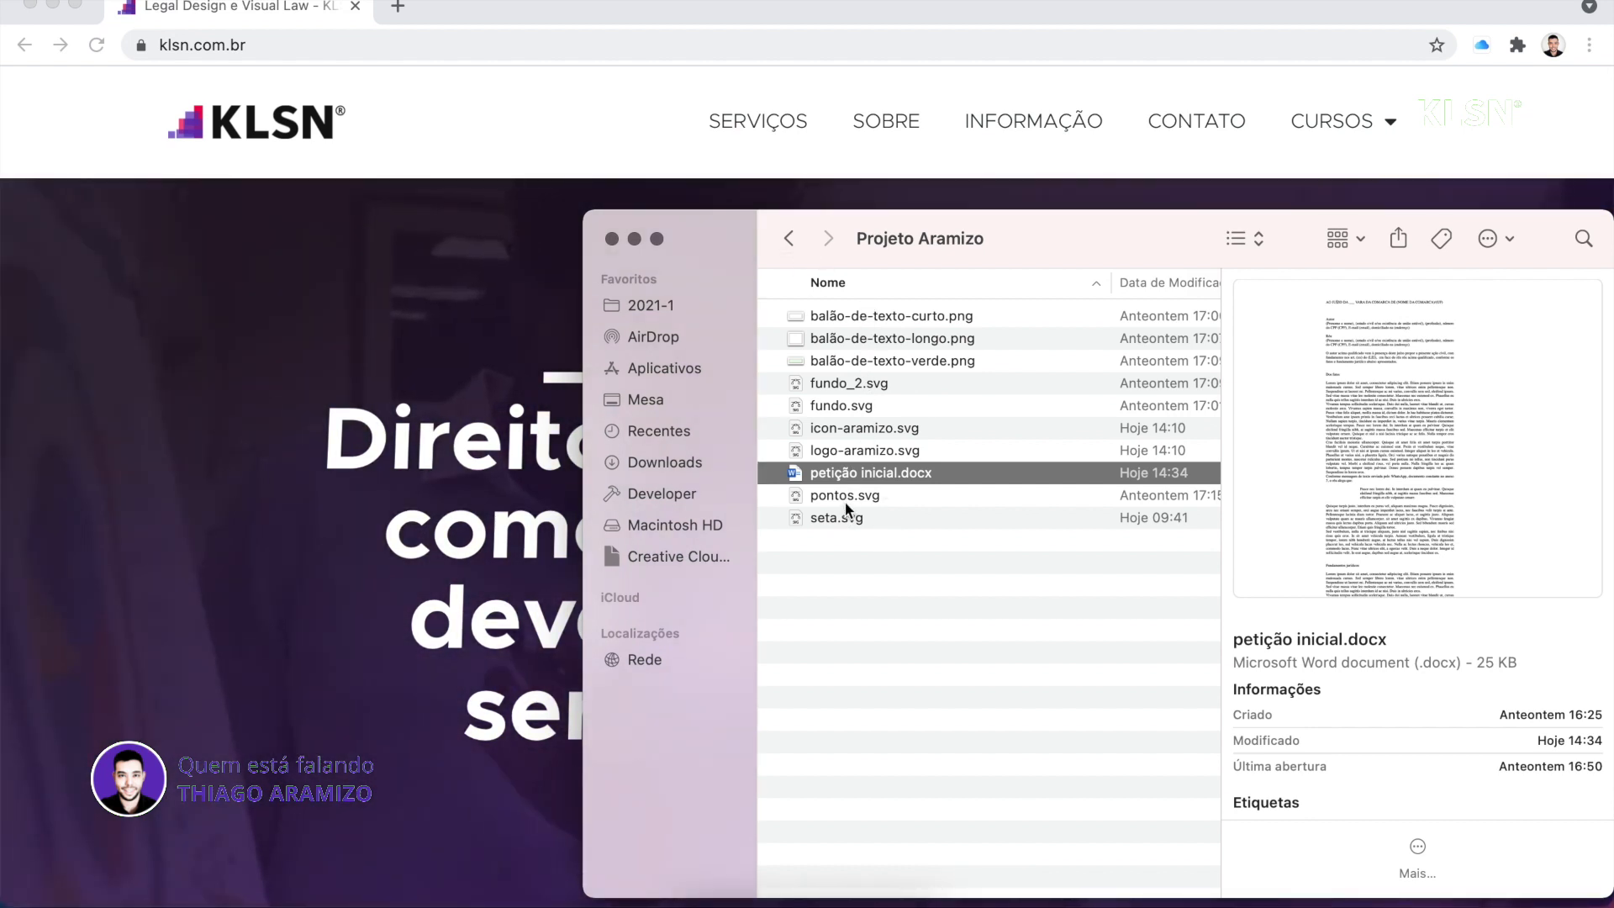
pyautogui.click(845, 520)
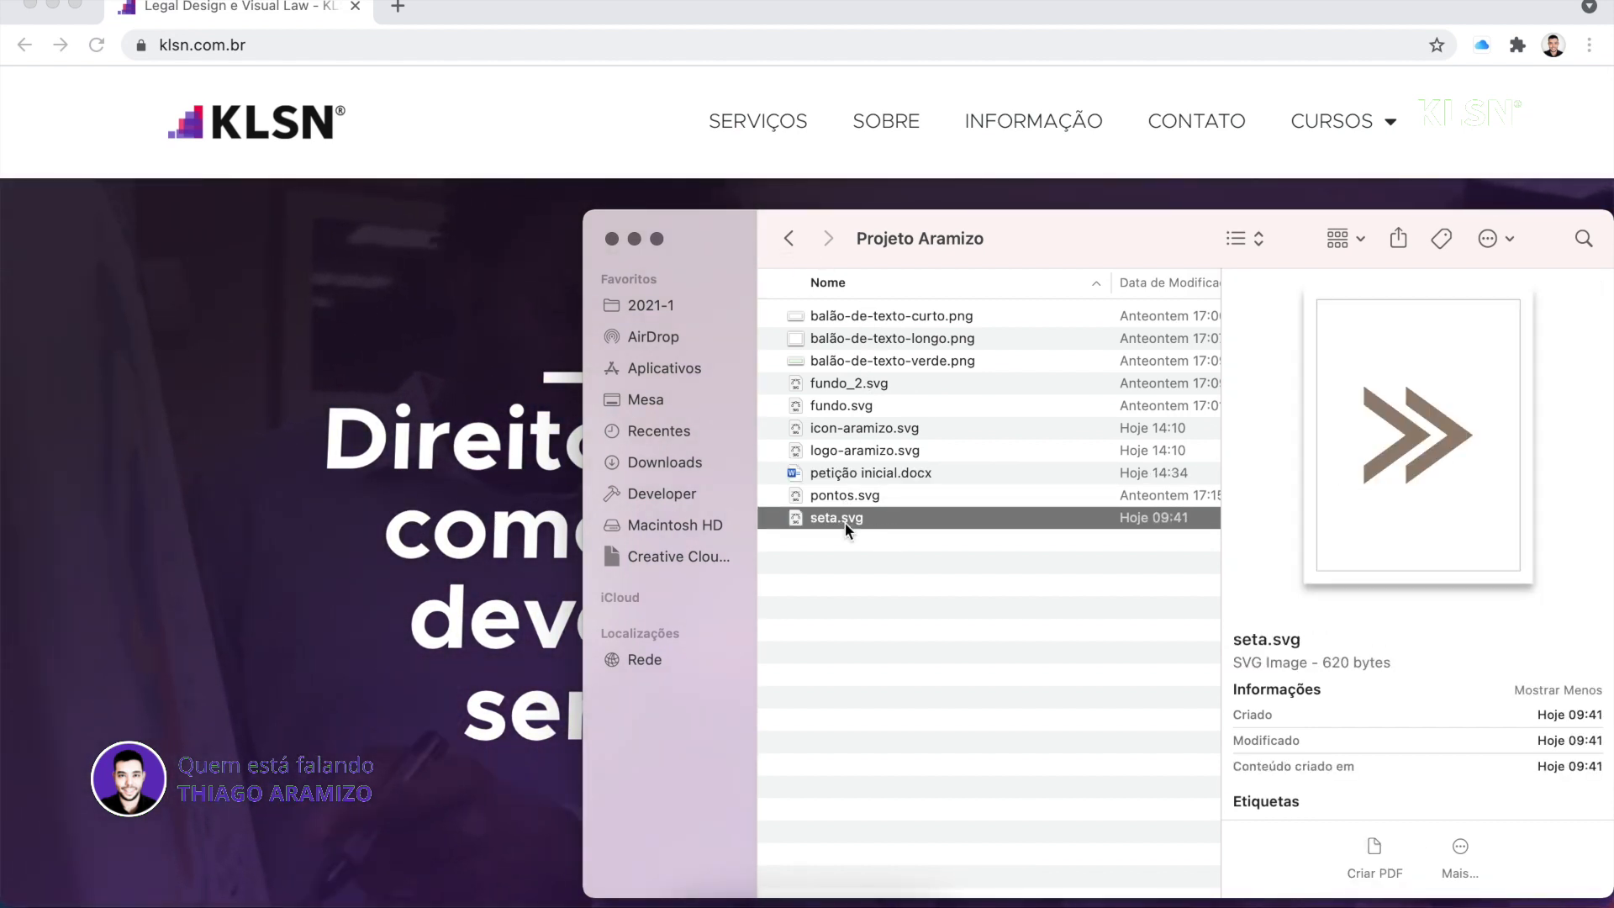
pyautogui.press('Up')
pyautogui.press('Up')
pyautogui.press('Up')
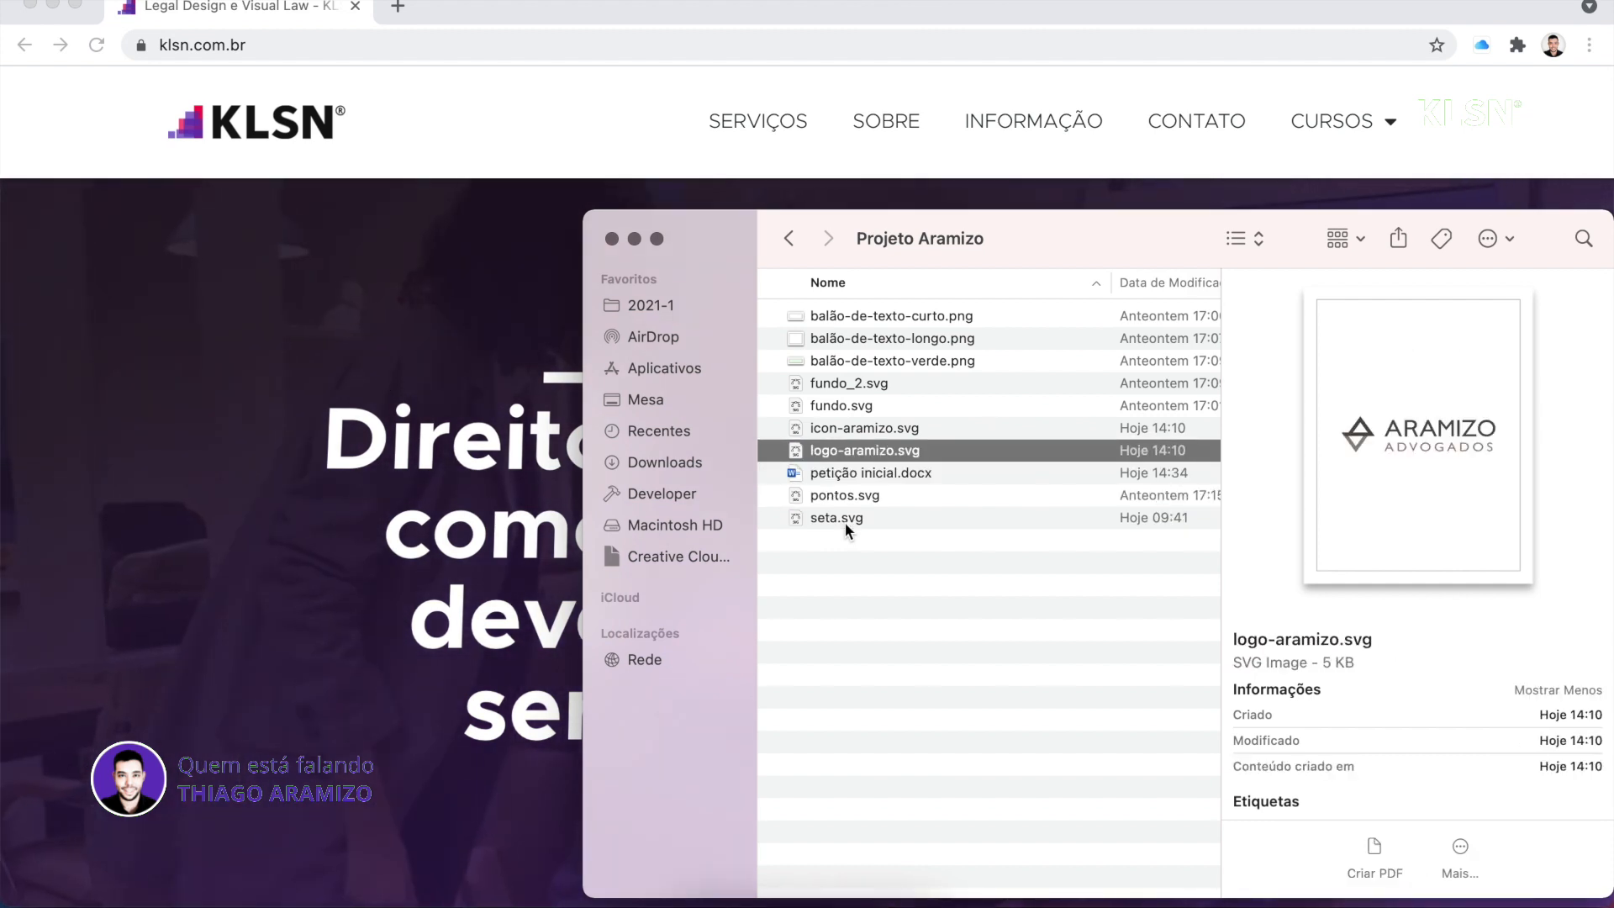
pyautogui.press('Up')
pyautogui.press('Up')
pyautogui.press('Up')
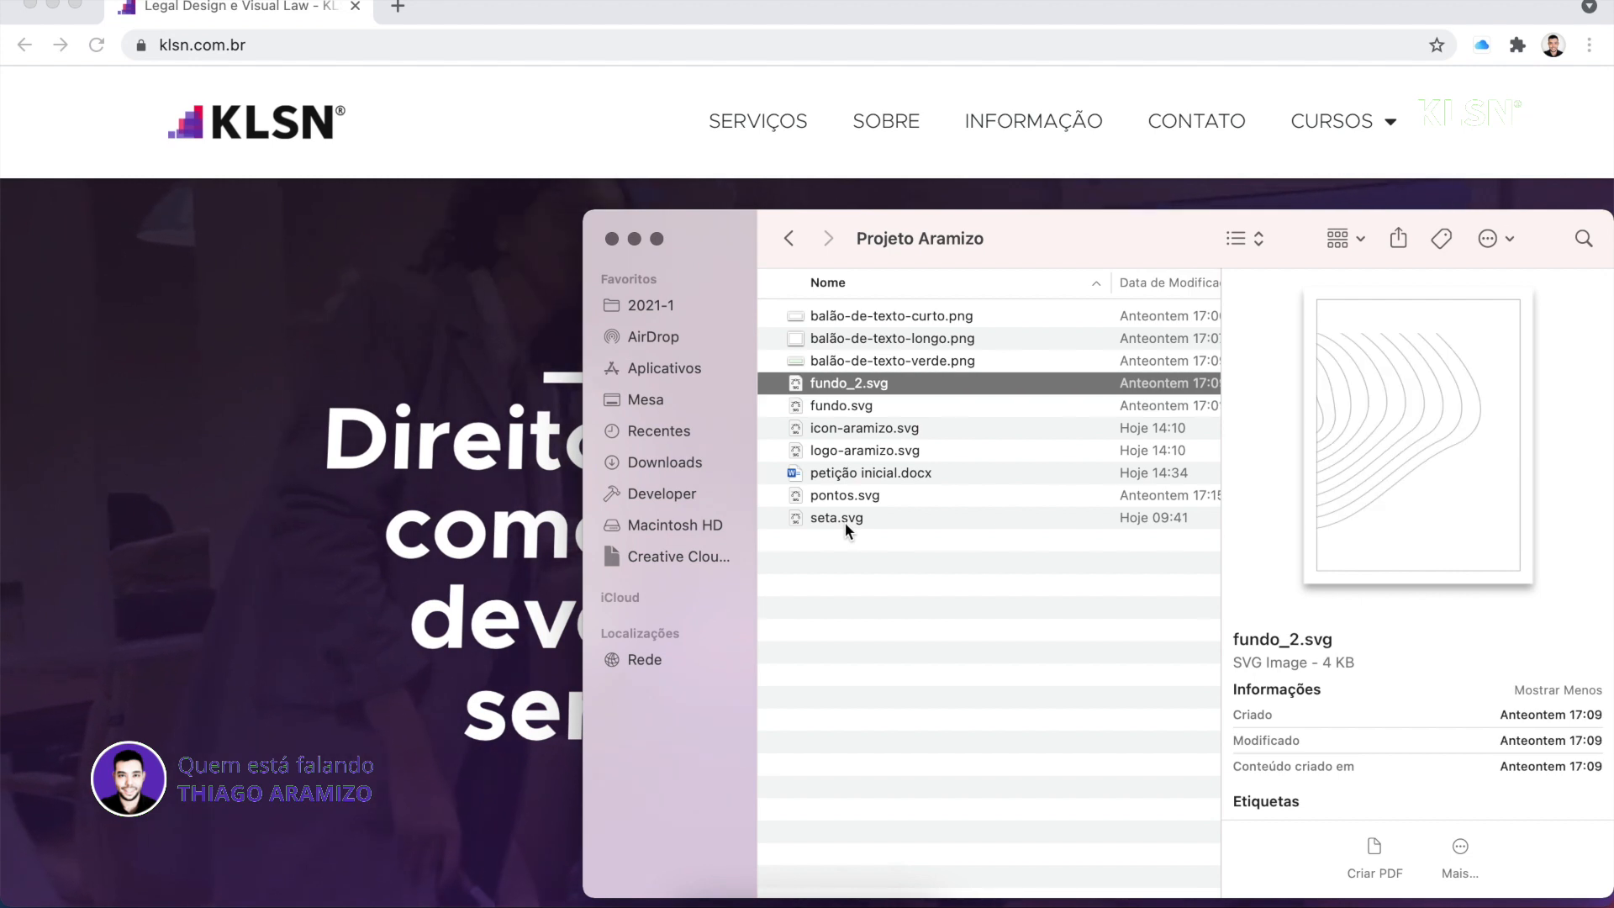
pyautogui.press('Up')
pyautogui.press('Up')
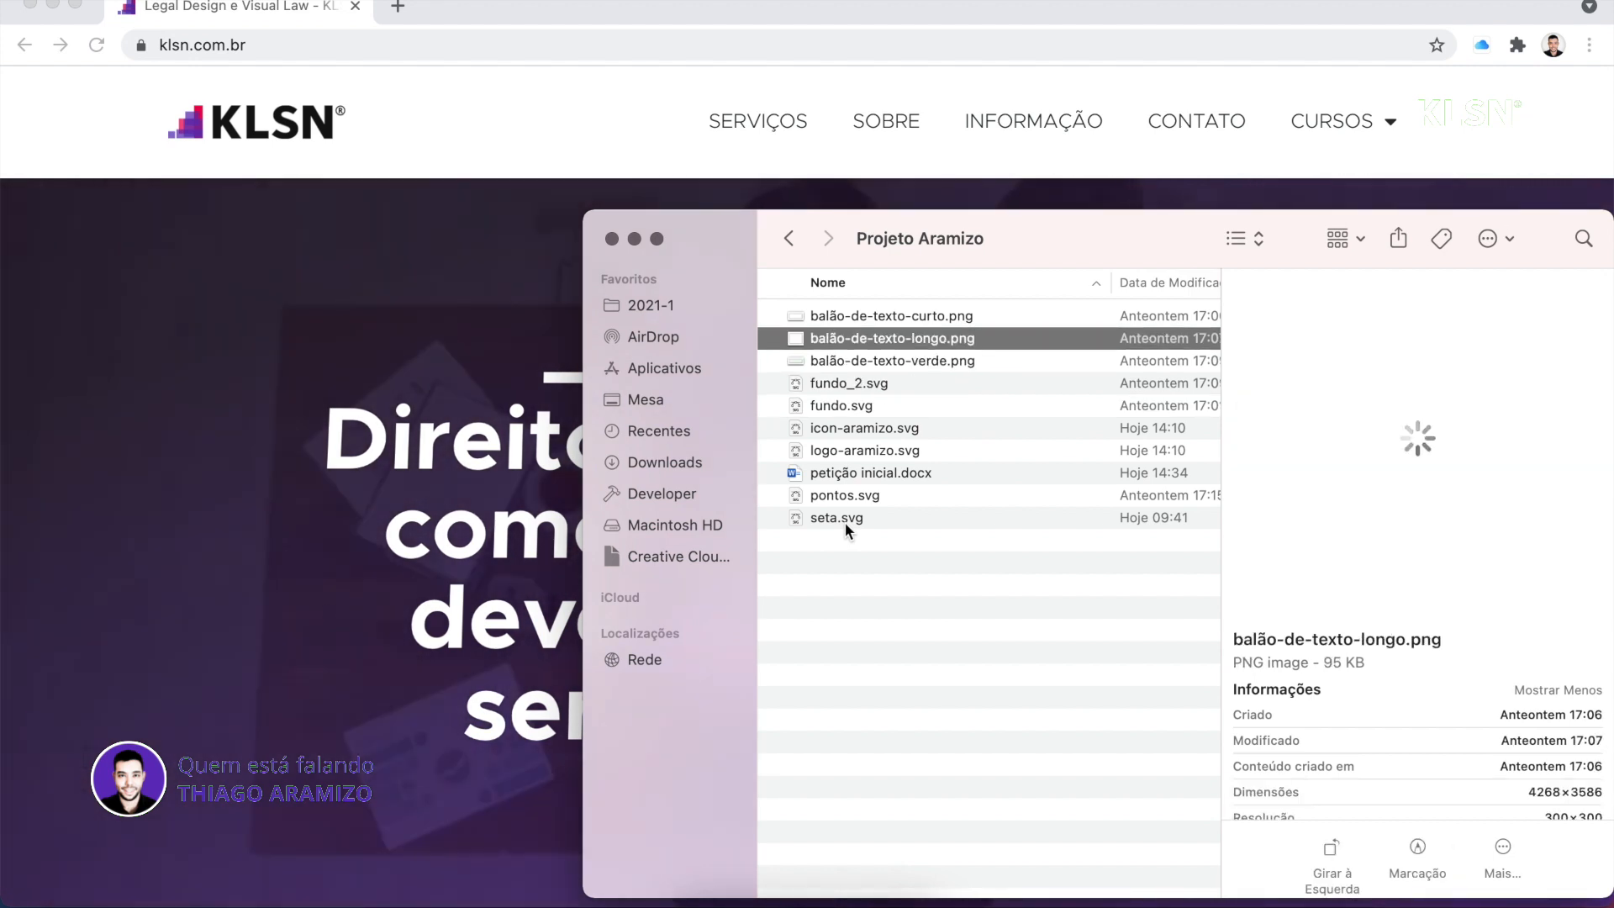
pyautogui.press('Up')
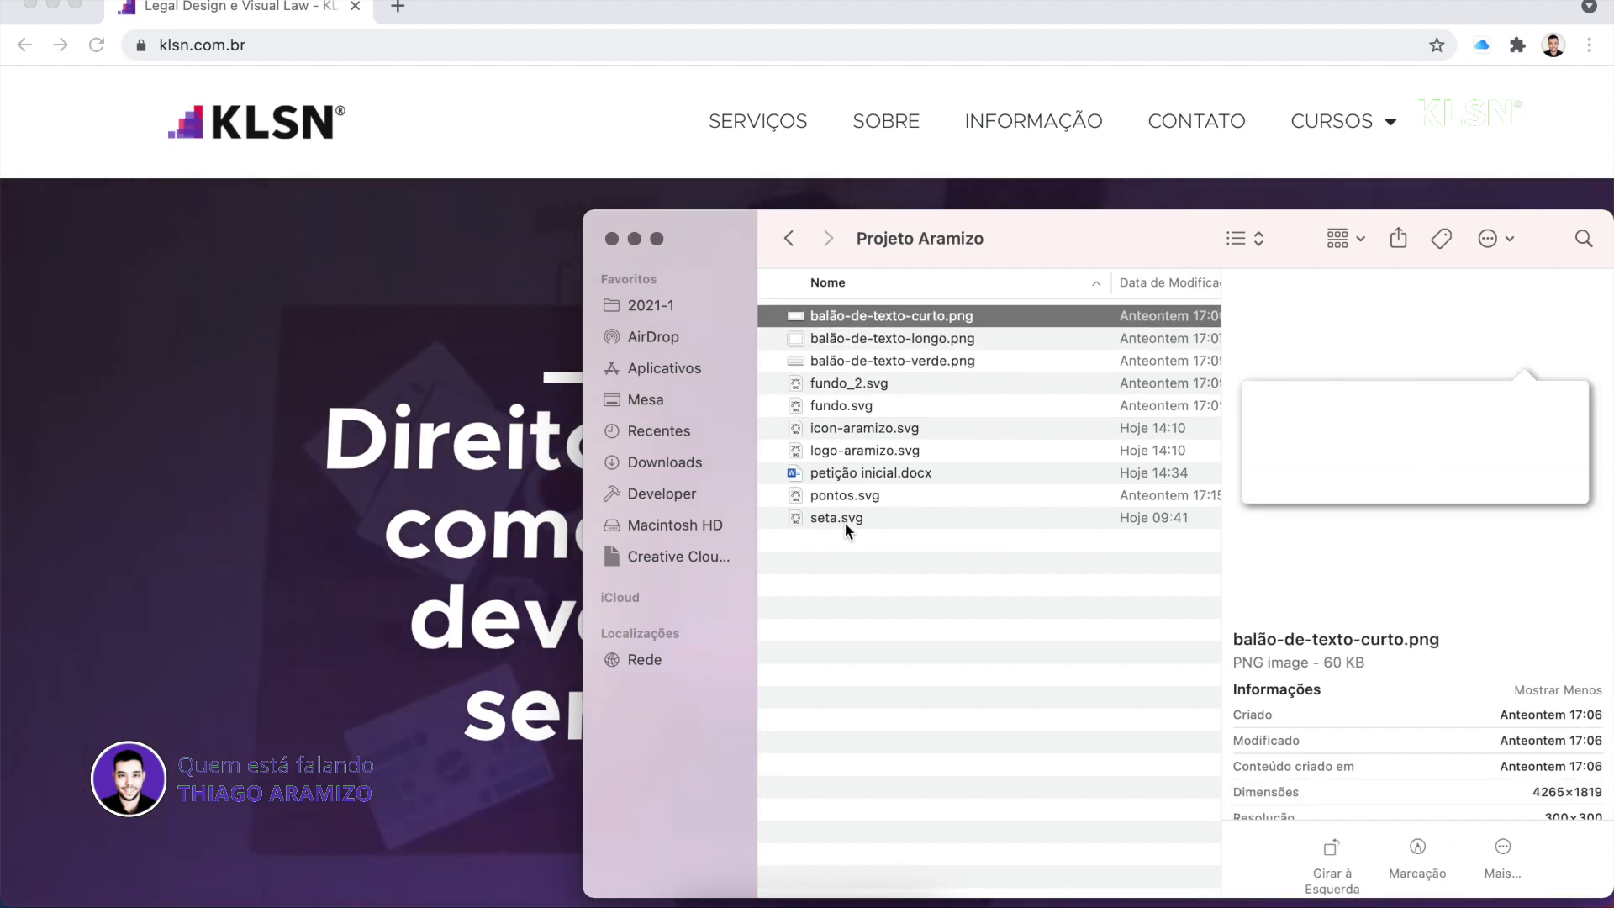
pyautogui.press('Down')
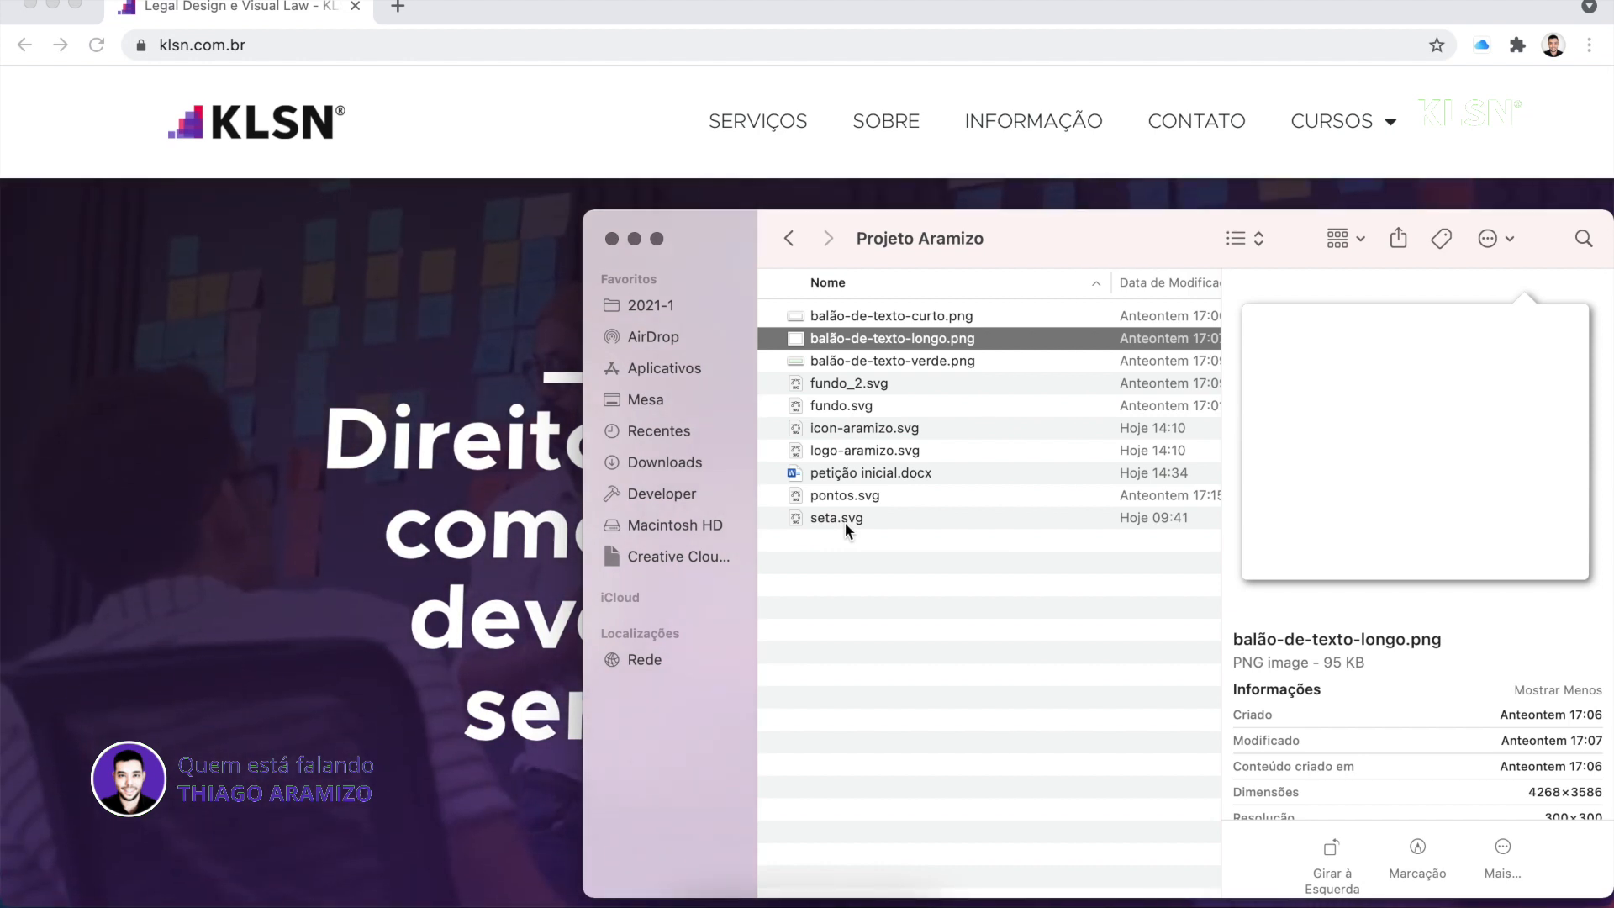
pyautogui.press('Down')
pyautogui.press('Down')
pyautogui.press('Down')
pyautogui.press('Down')
pyautogui.press('Down')
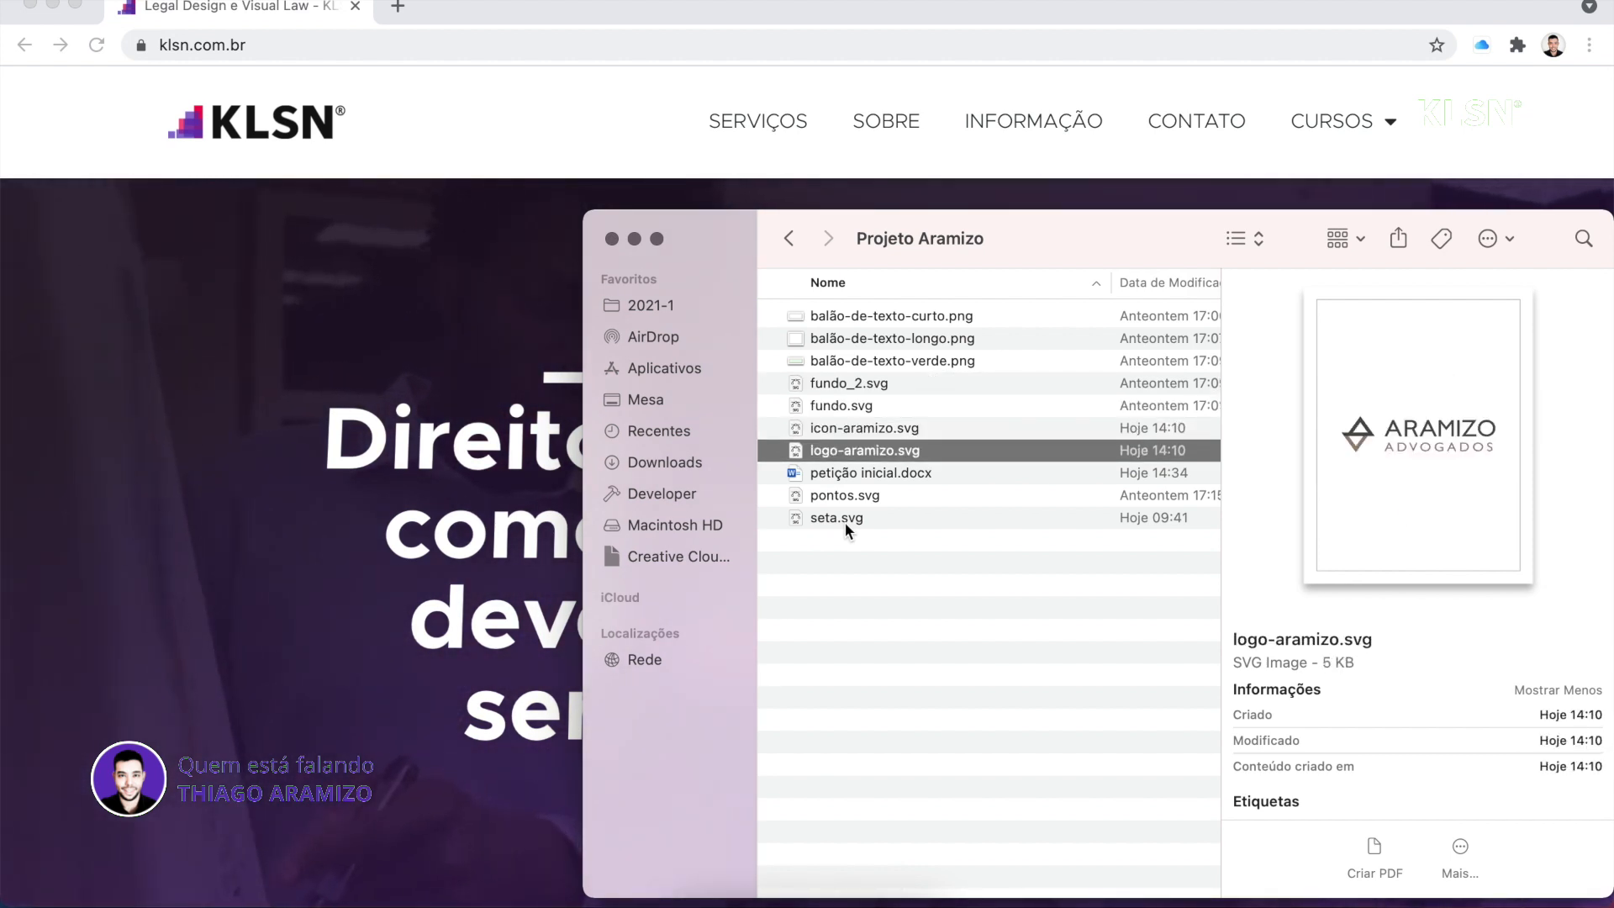
# Open petição inicial.docx from the Projeto Aramizo folder in Word and look through its pages
pyautogui.press('Down')
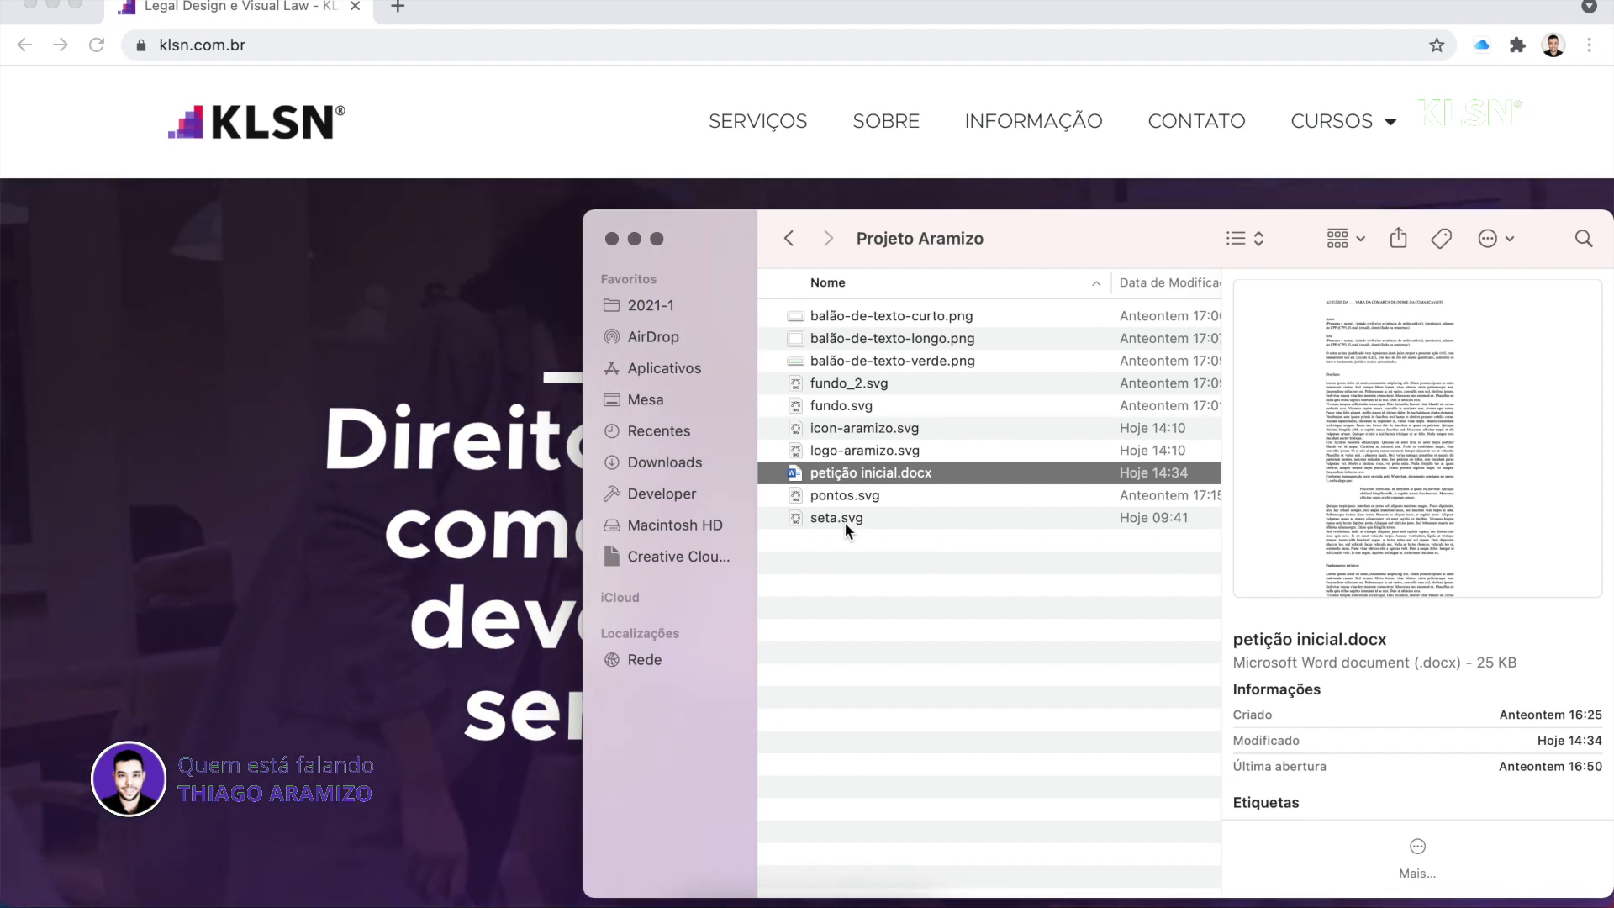
pyautogui.doubleClick(854, 479)
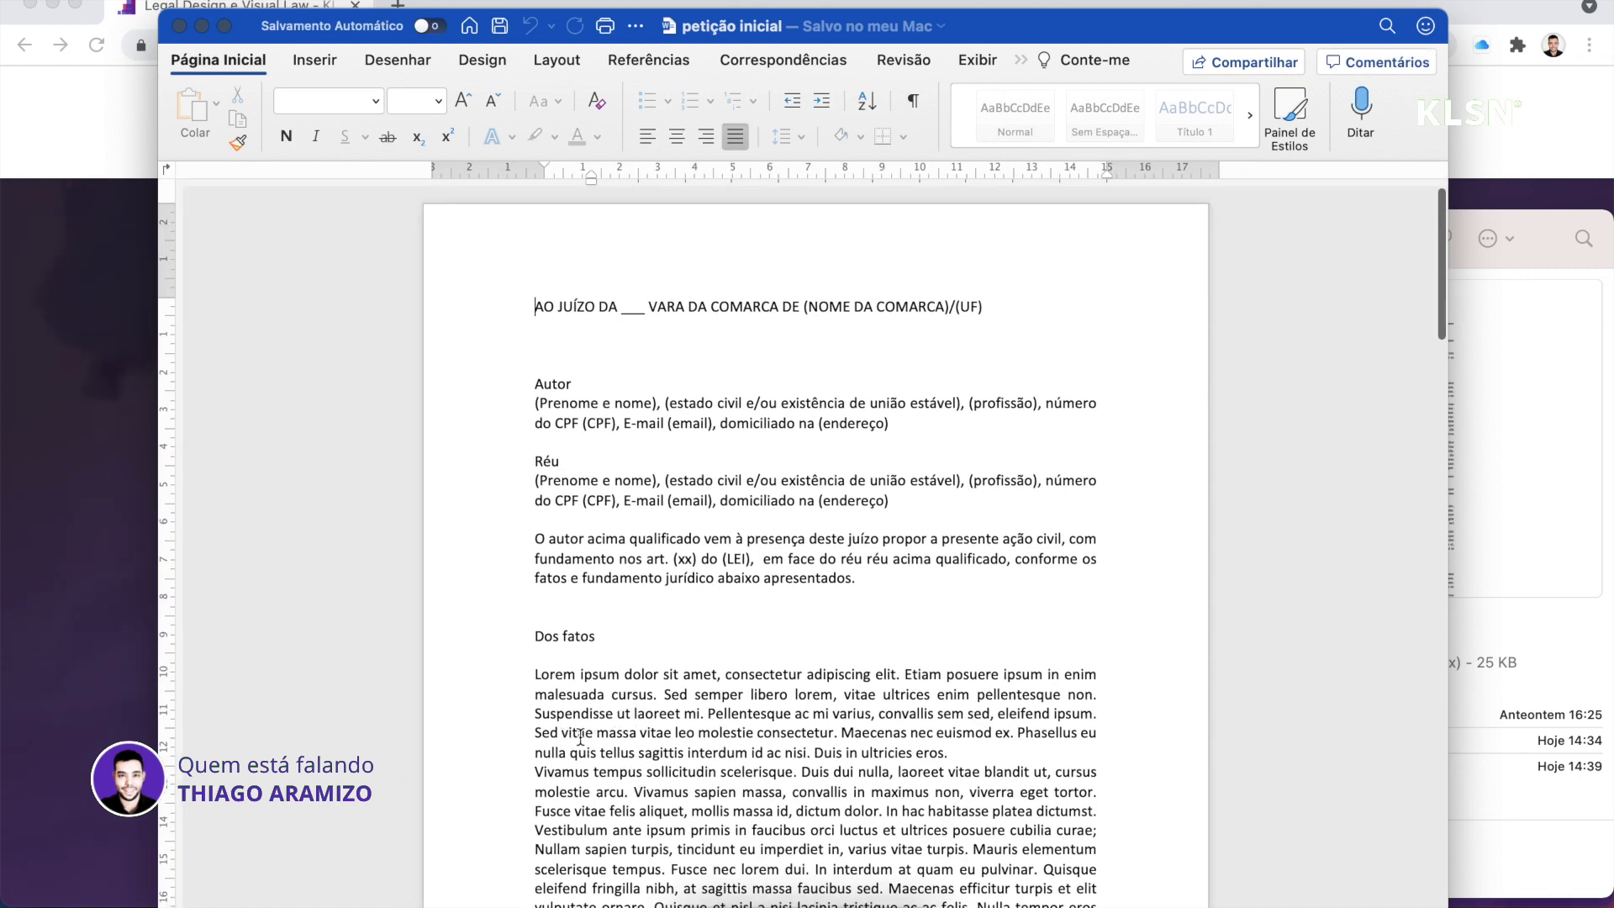
pyautogui.scroll(-2, 580, 736)
pyautogui.scroll(-10, 668, 769)
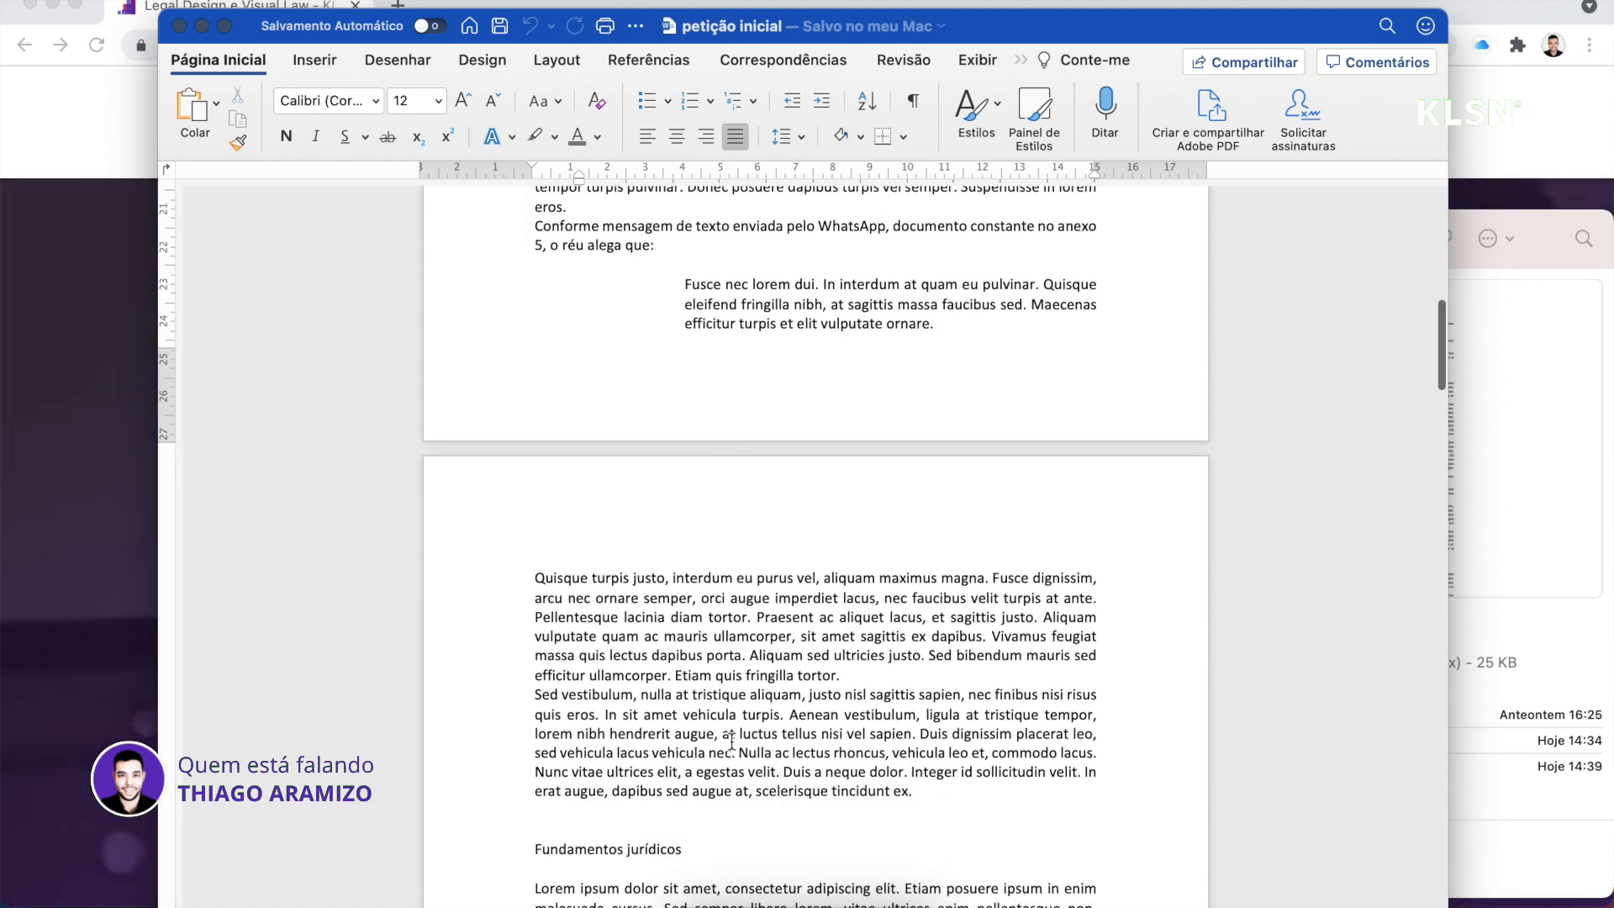
pyautogui.scroll(-10, 667, 769)
pyautogui.scroll(-20, 732, 740)
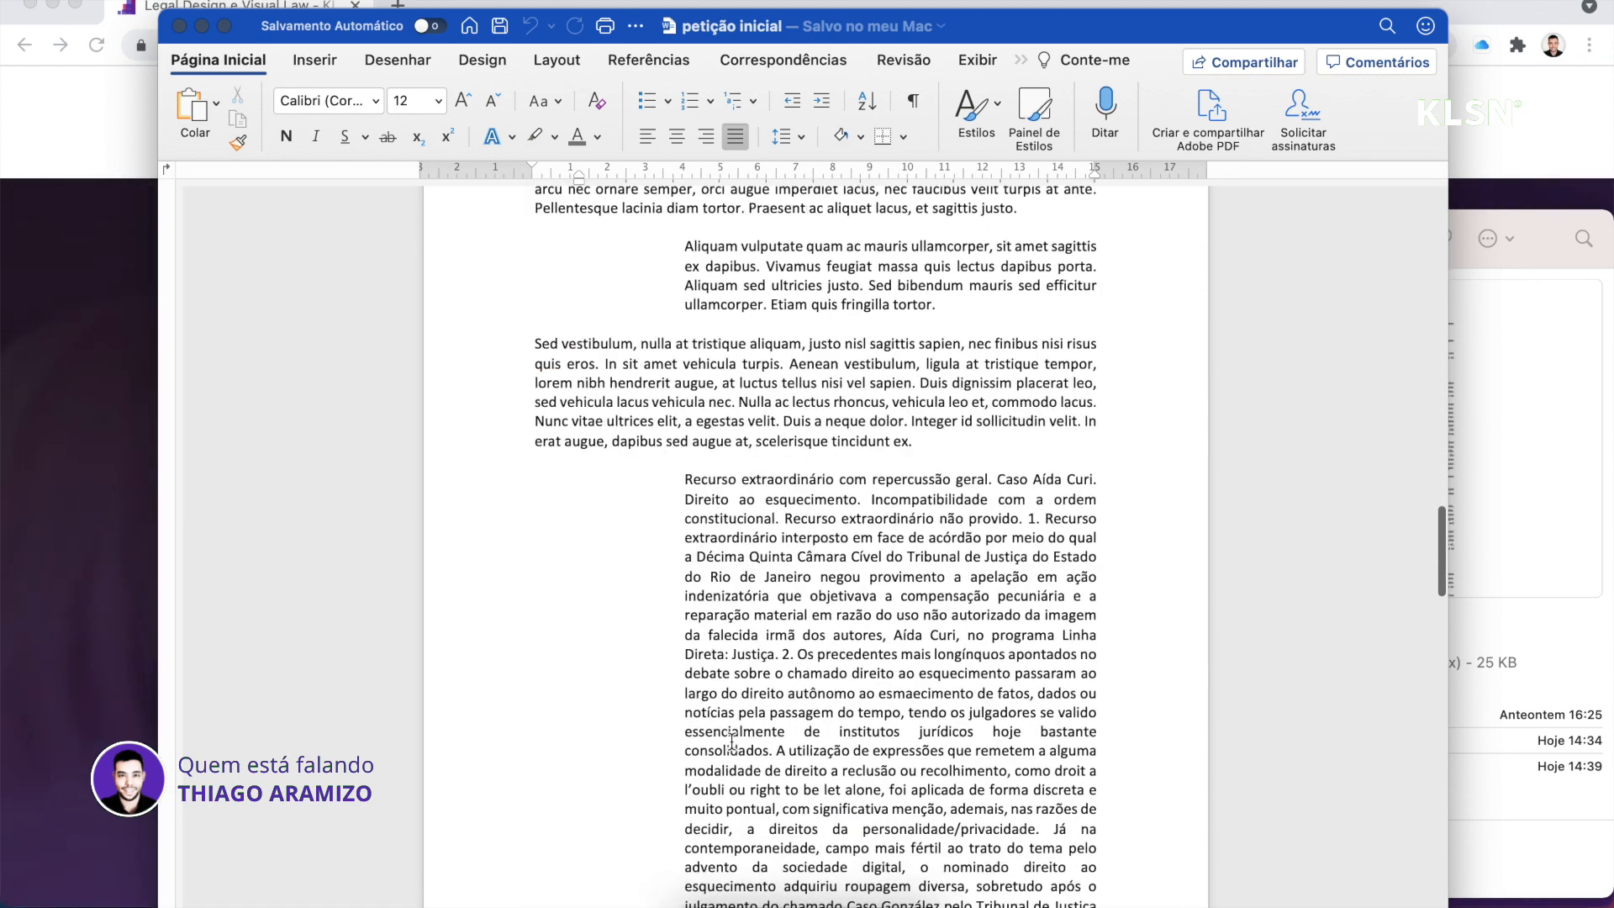
pyautogui.scroll(-20, 731, 740)
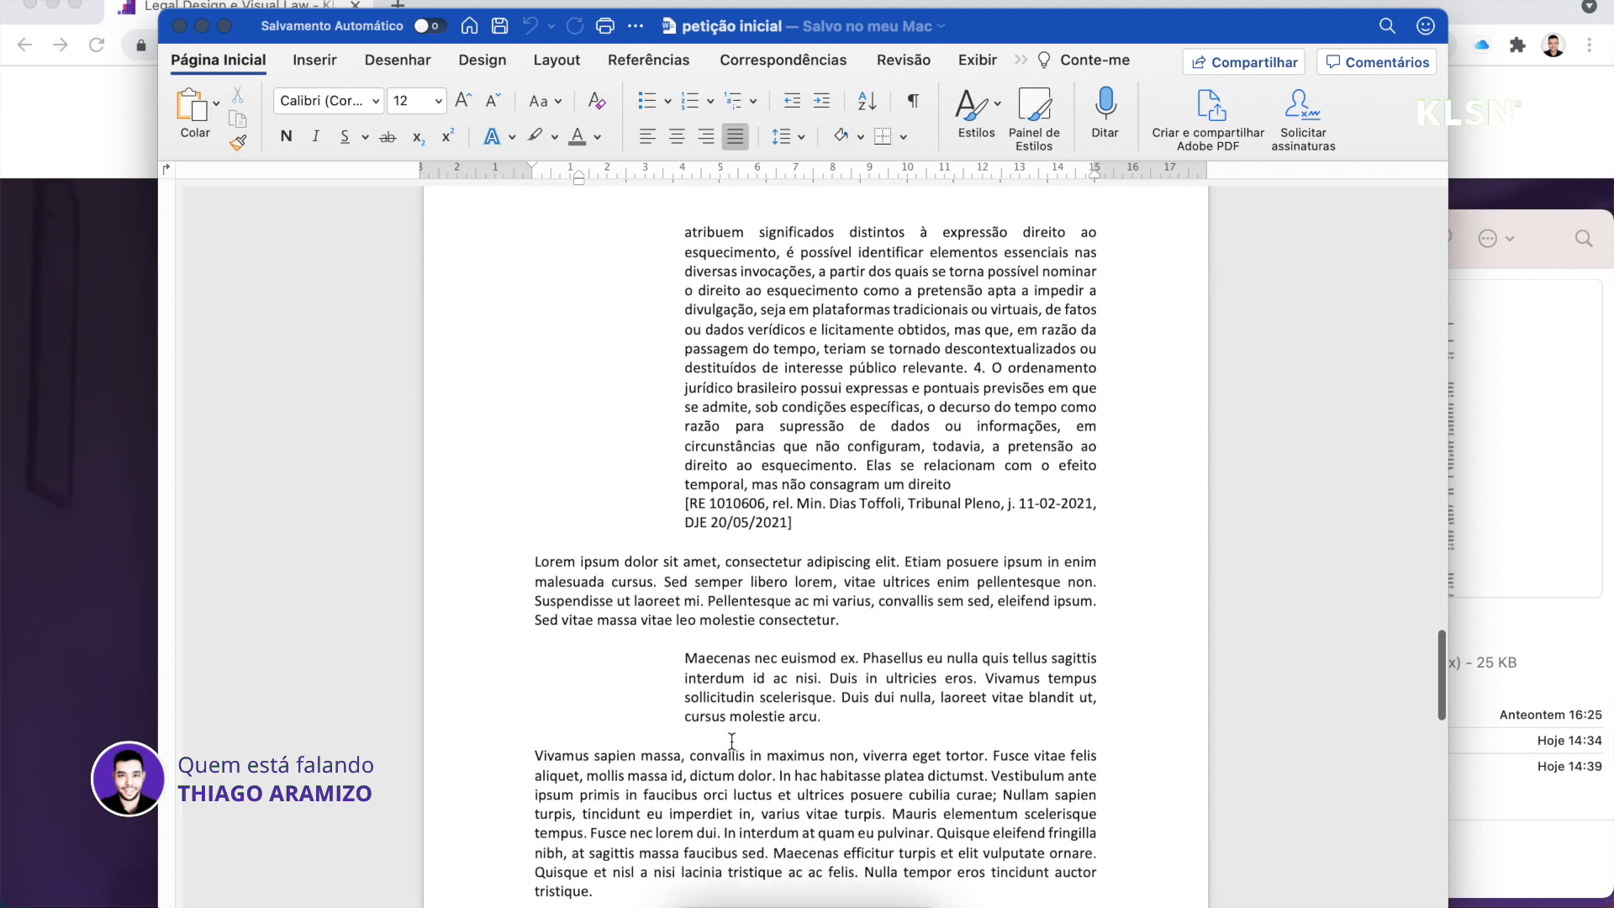
pyautogui.scroll(-10, 731, 740)
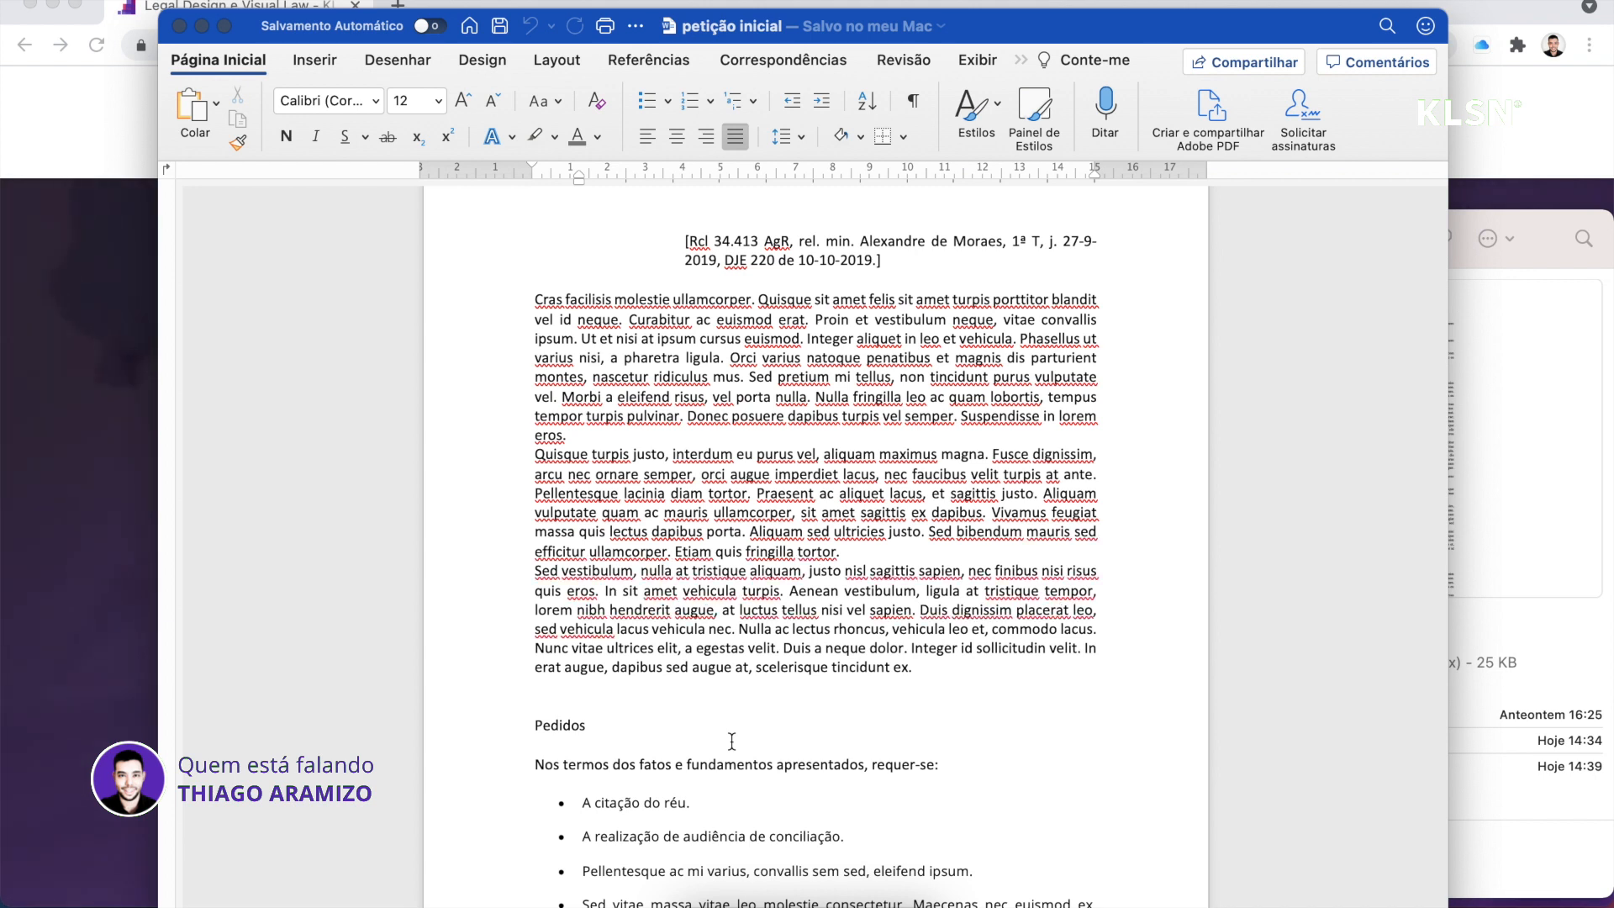
pyautogui.scroll(10, 731, 741)
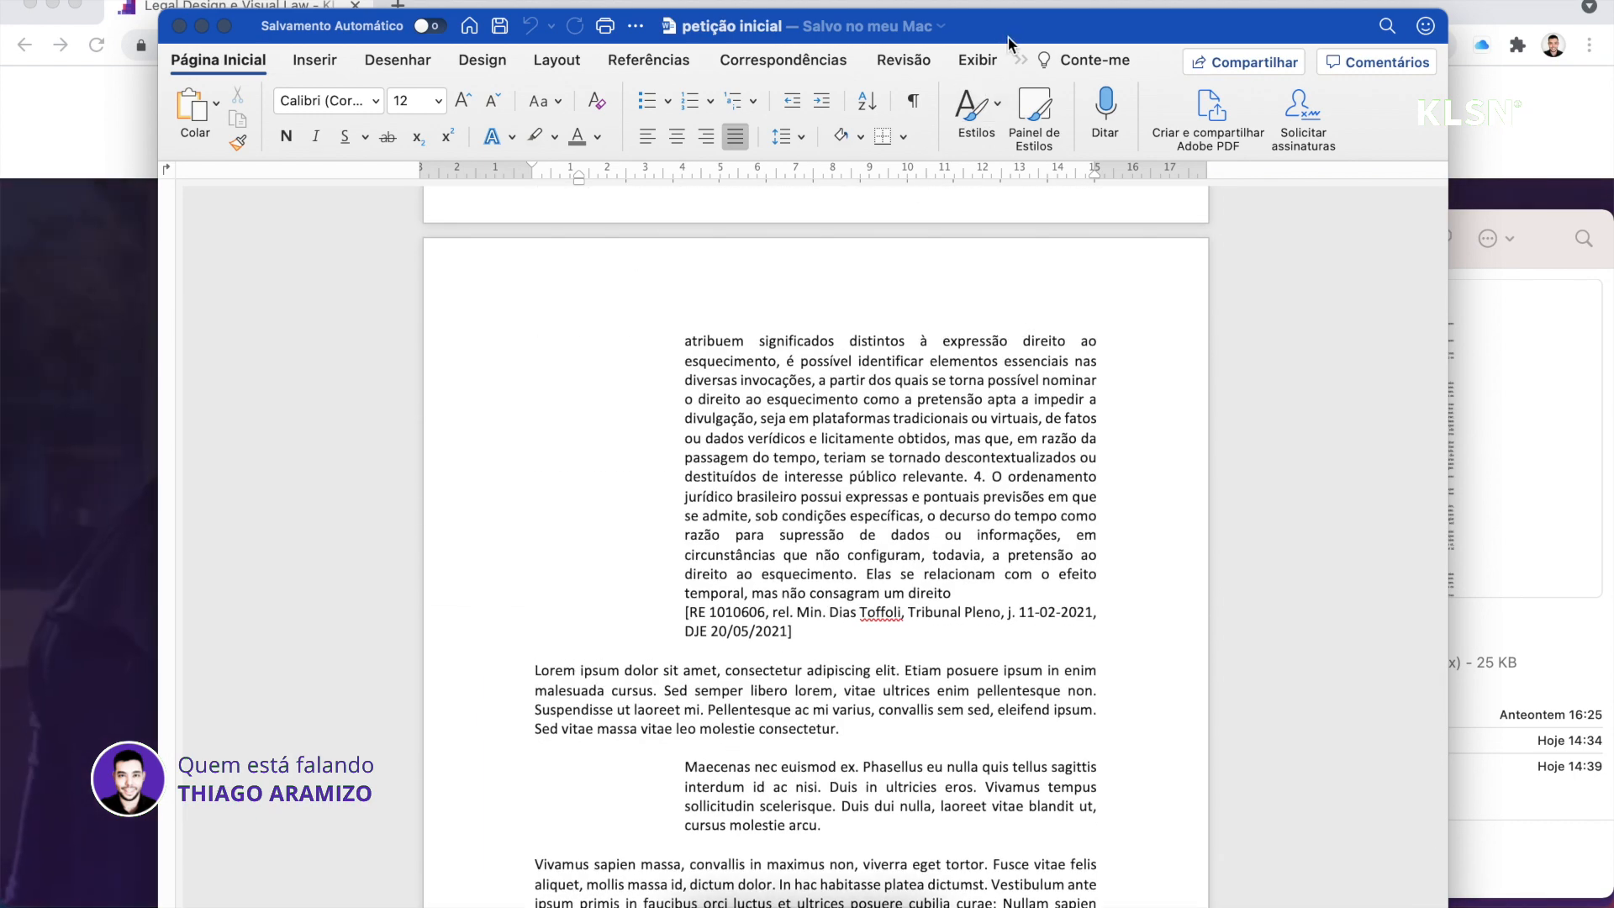
# Reposition and widen the document window to fill the screen's width, and return to the petition's first page
pyautogui.moveTo(1009, 38); pyautogui.dragTo(852, 8)
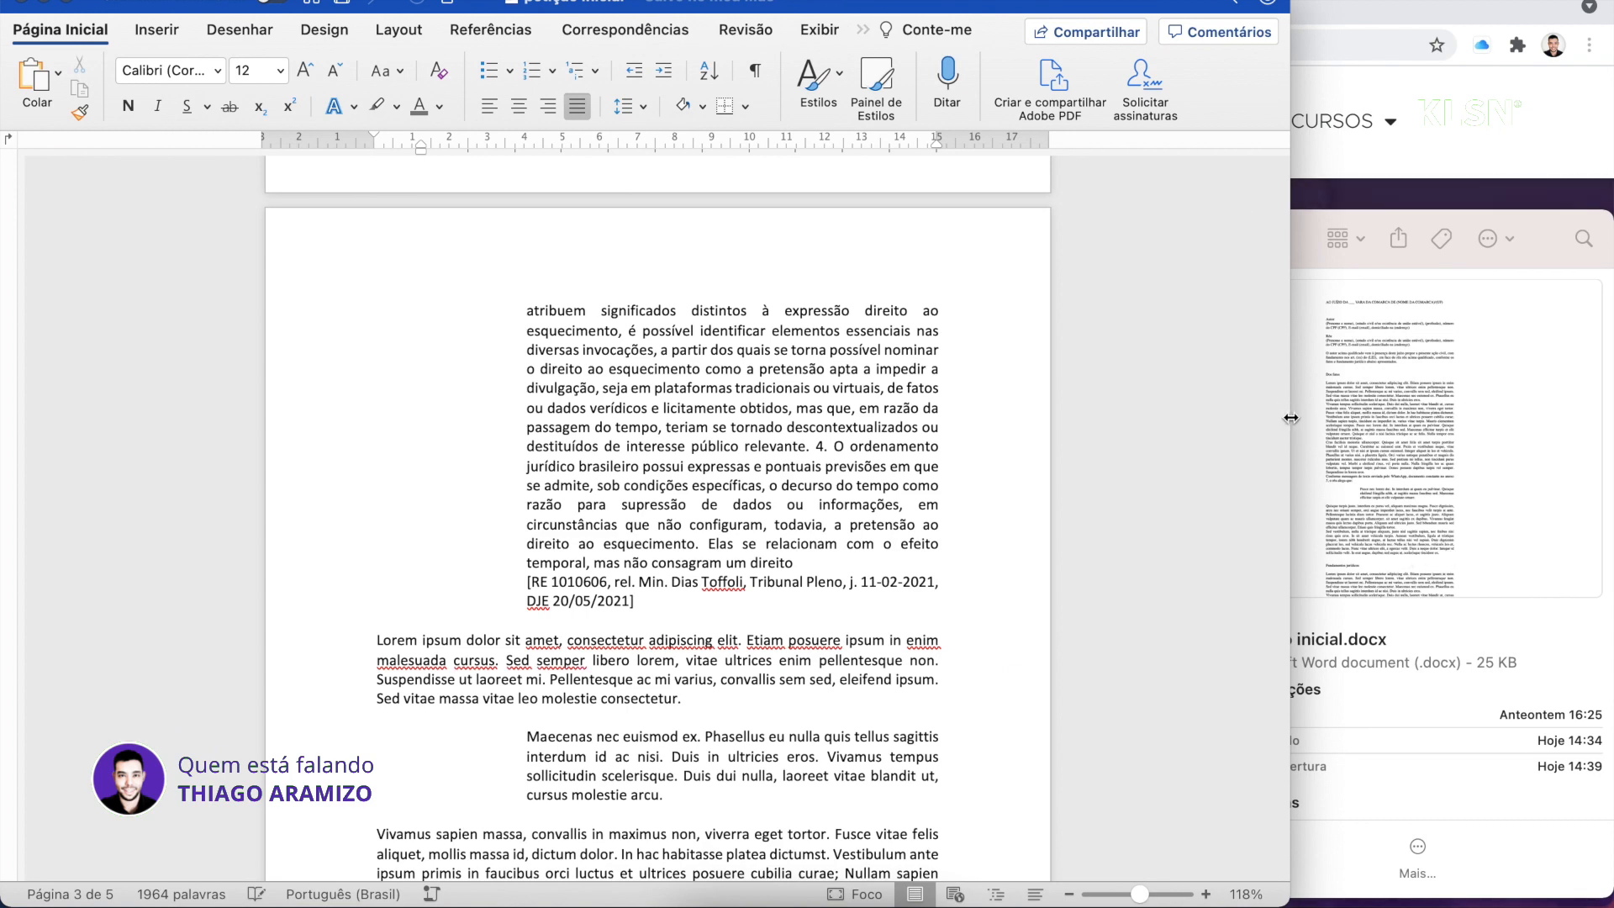
pyautogui.moveTo(1287, 416); pyautogui.dragTo(1610, 405)
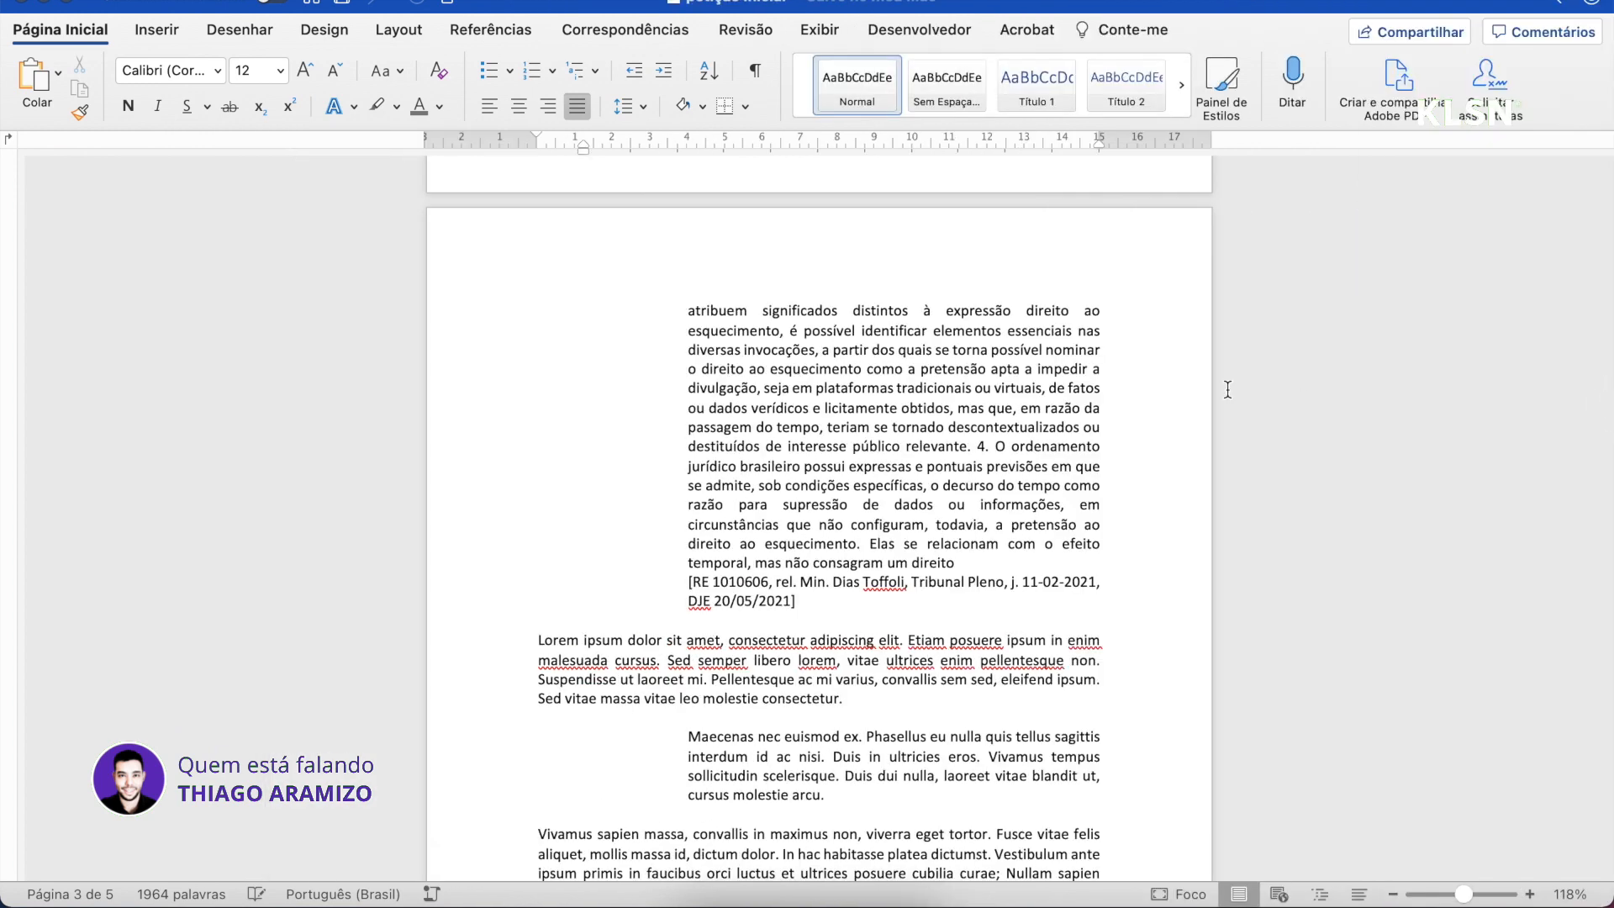
pyautogui.scroll(20, 1190, 405)
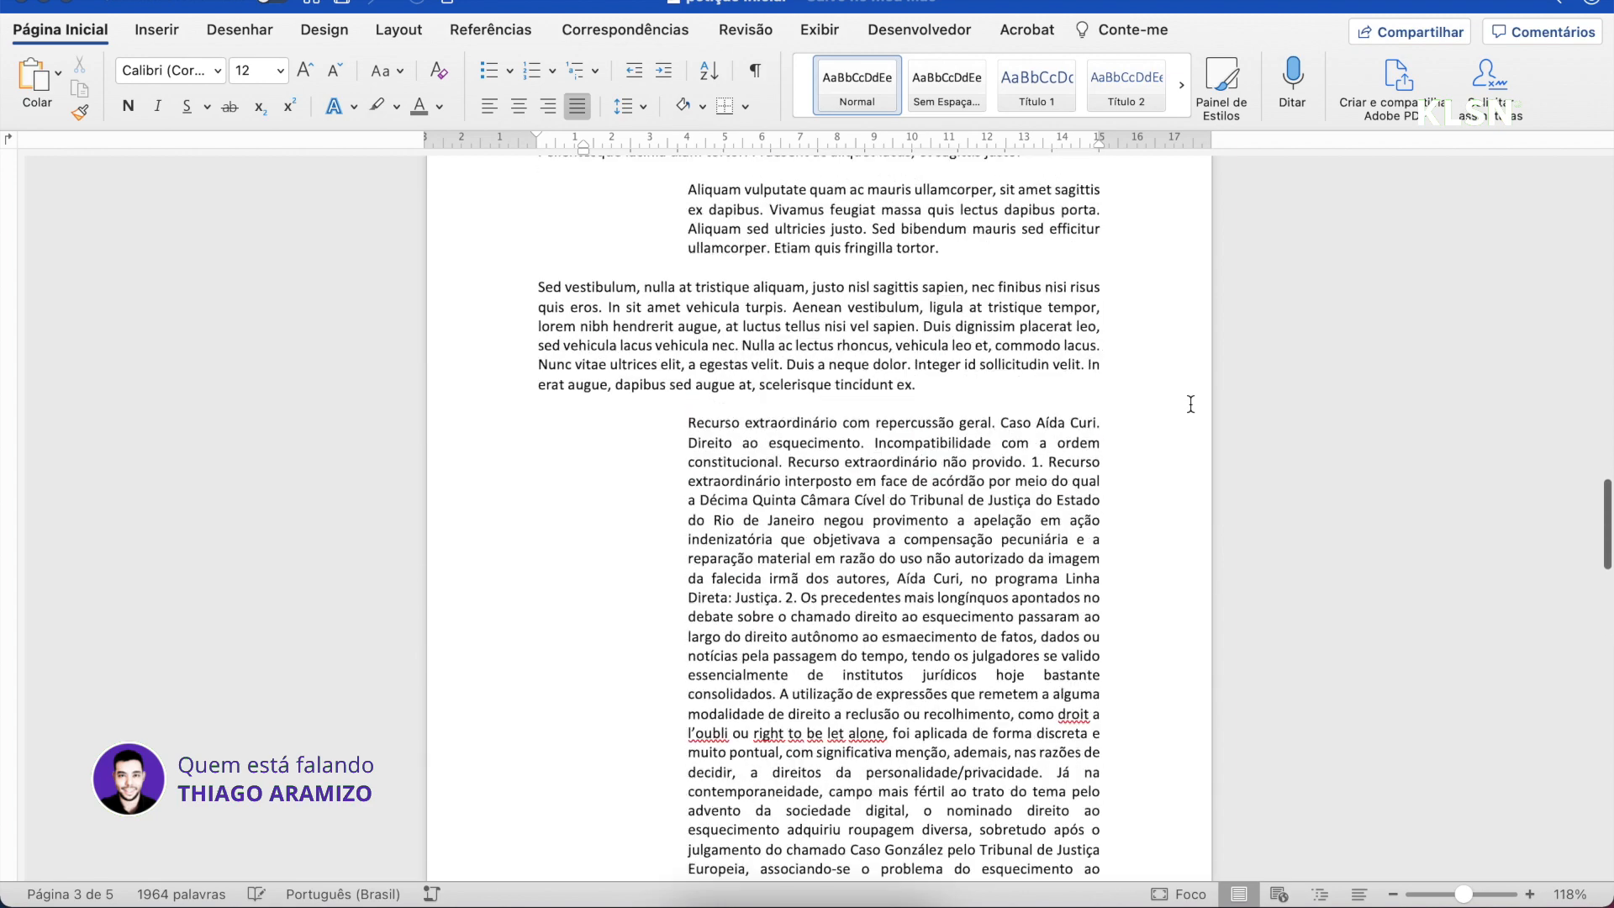
pyautogui.scroll(3, 1191, 404)
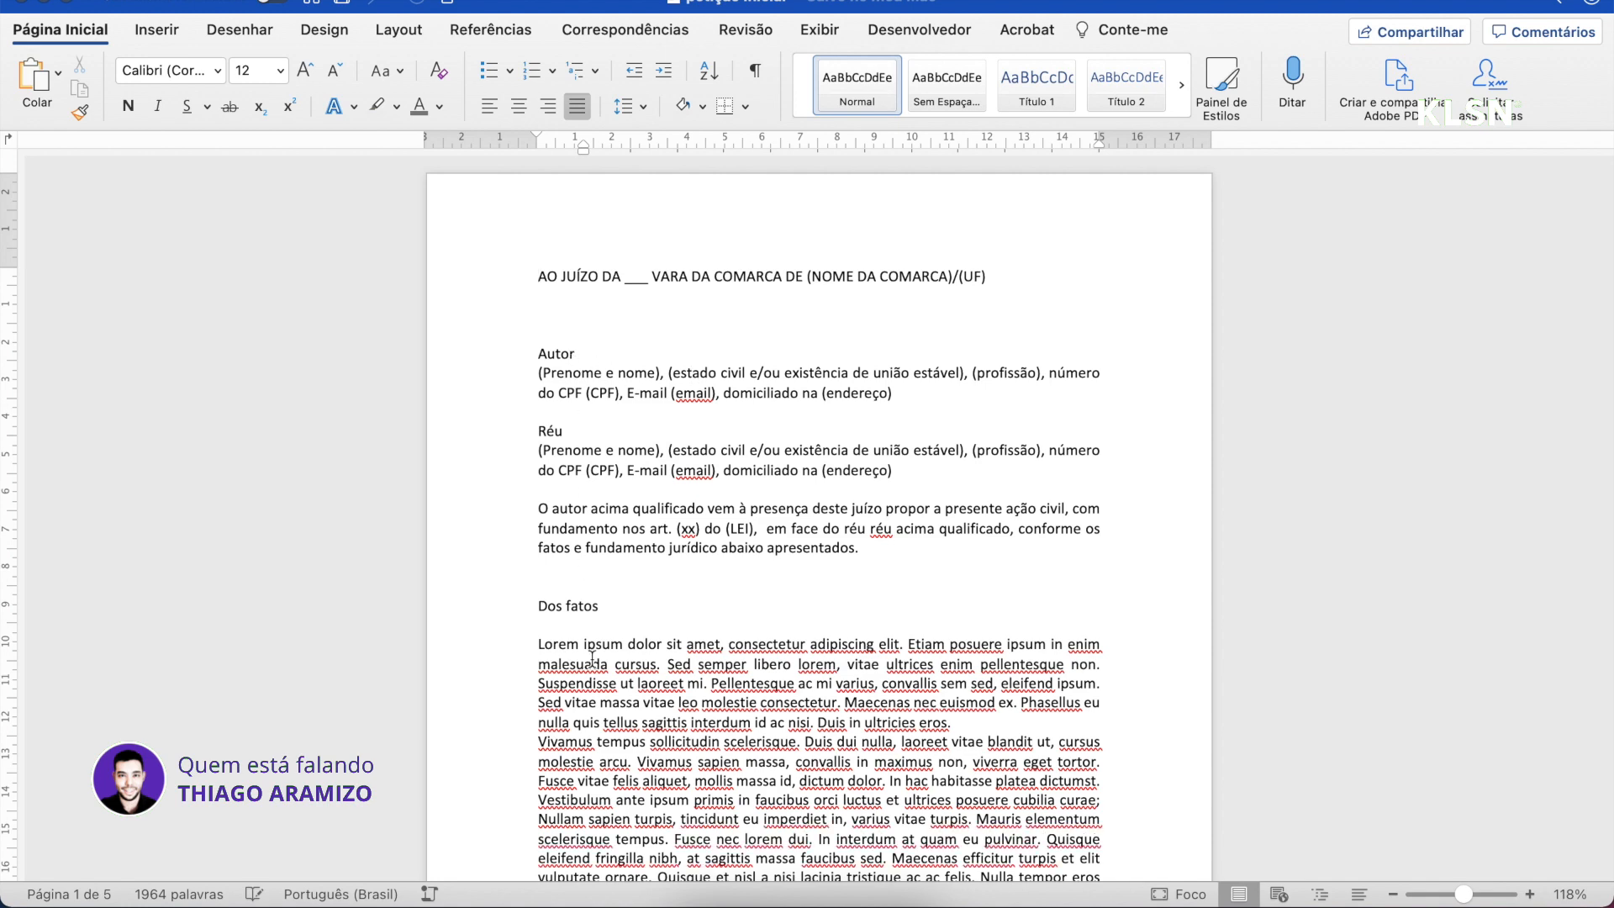
# Examine the petition's content from the first page to the Pedidos section and closing lines
pyautogui.scroll(-15, 592, 659)
pyautogui.scroll(-20, 592, 659)
pyautogui.scroll(-20, 591, 659)
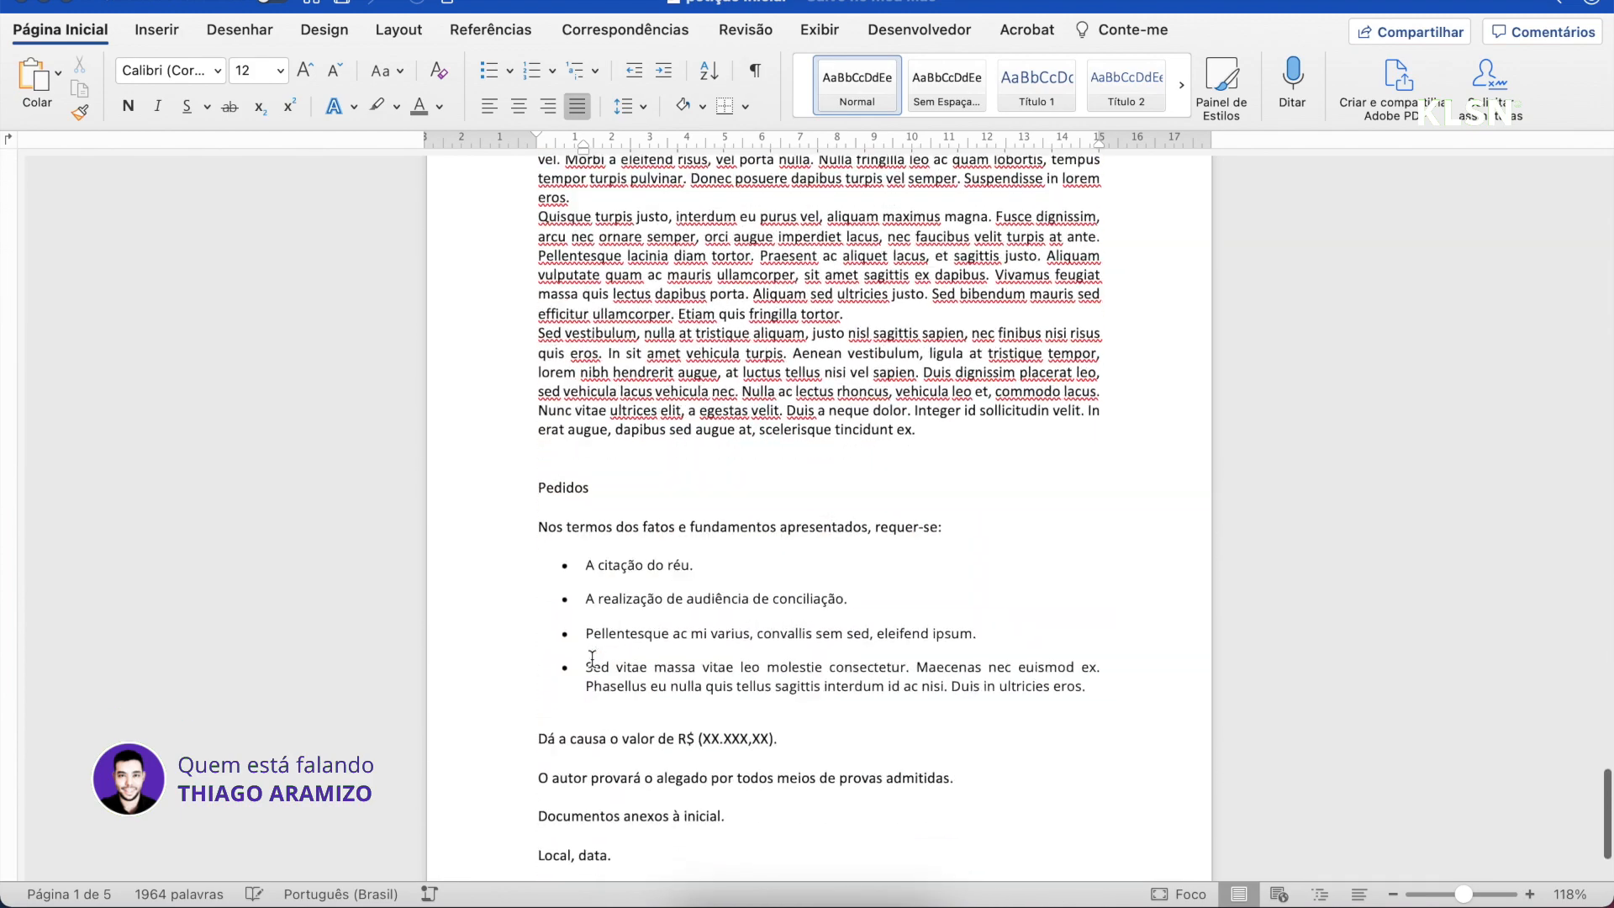
pyautogui.scroll(-3, 592, 658)
pyautogui.click(572, 577)
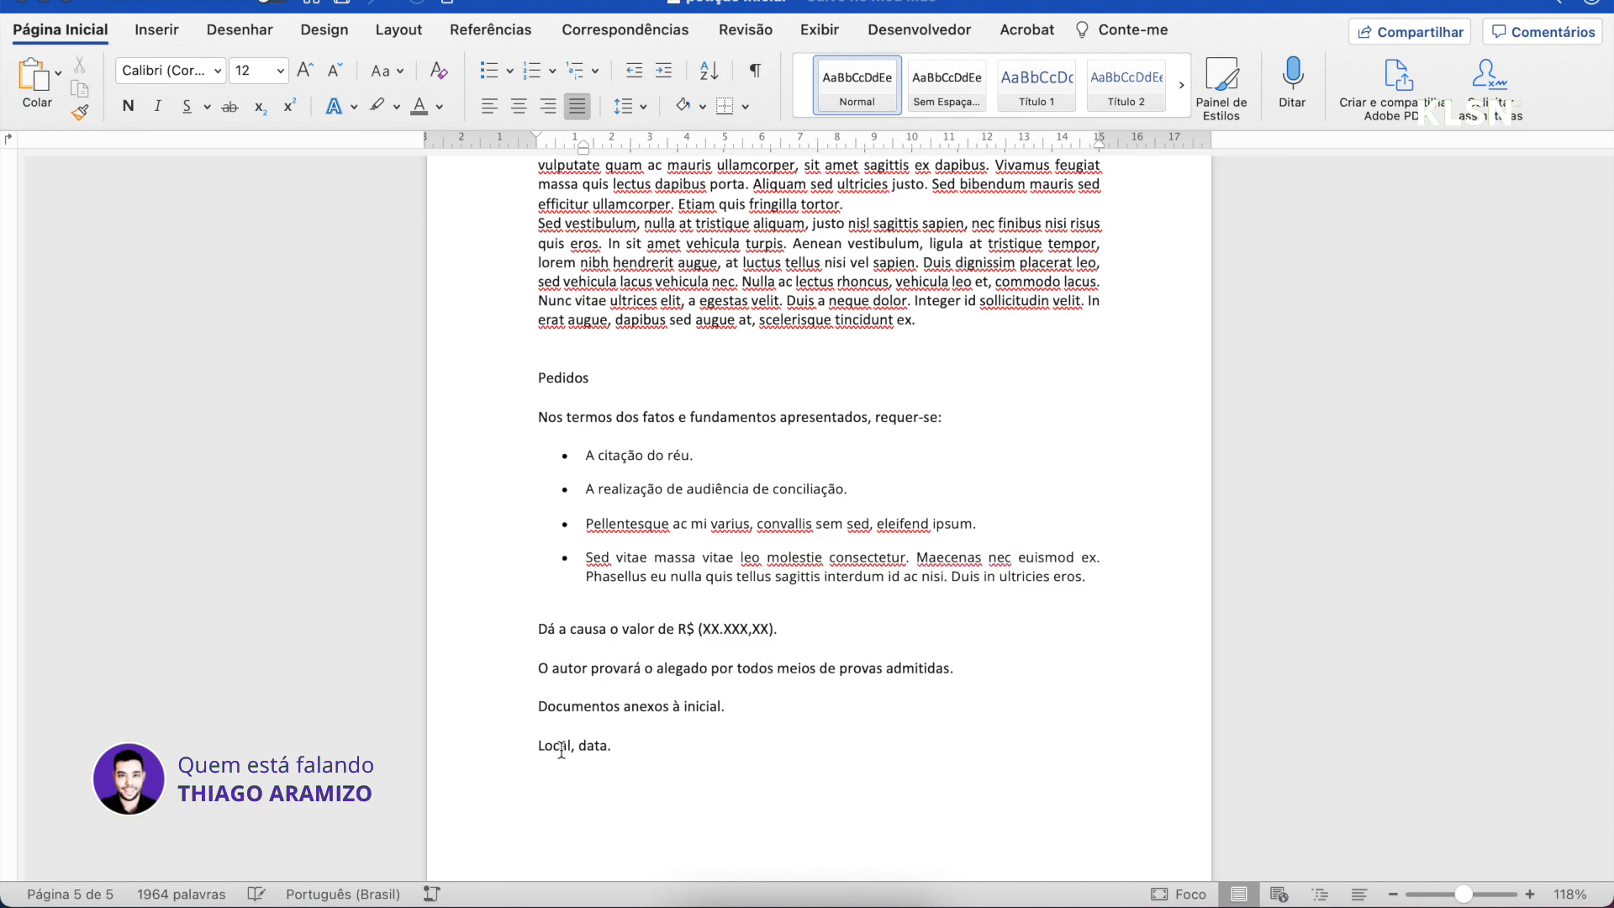
pyautogui.scroll(20, 702, 721)
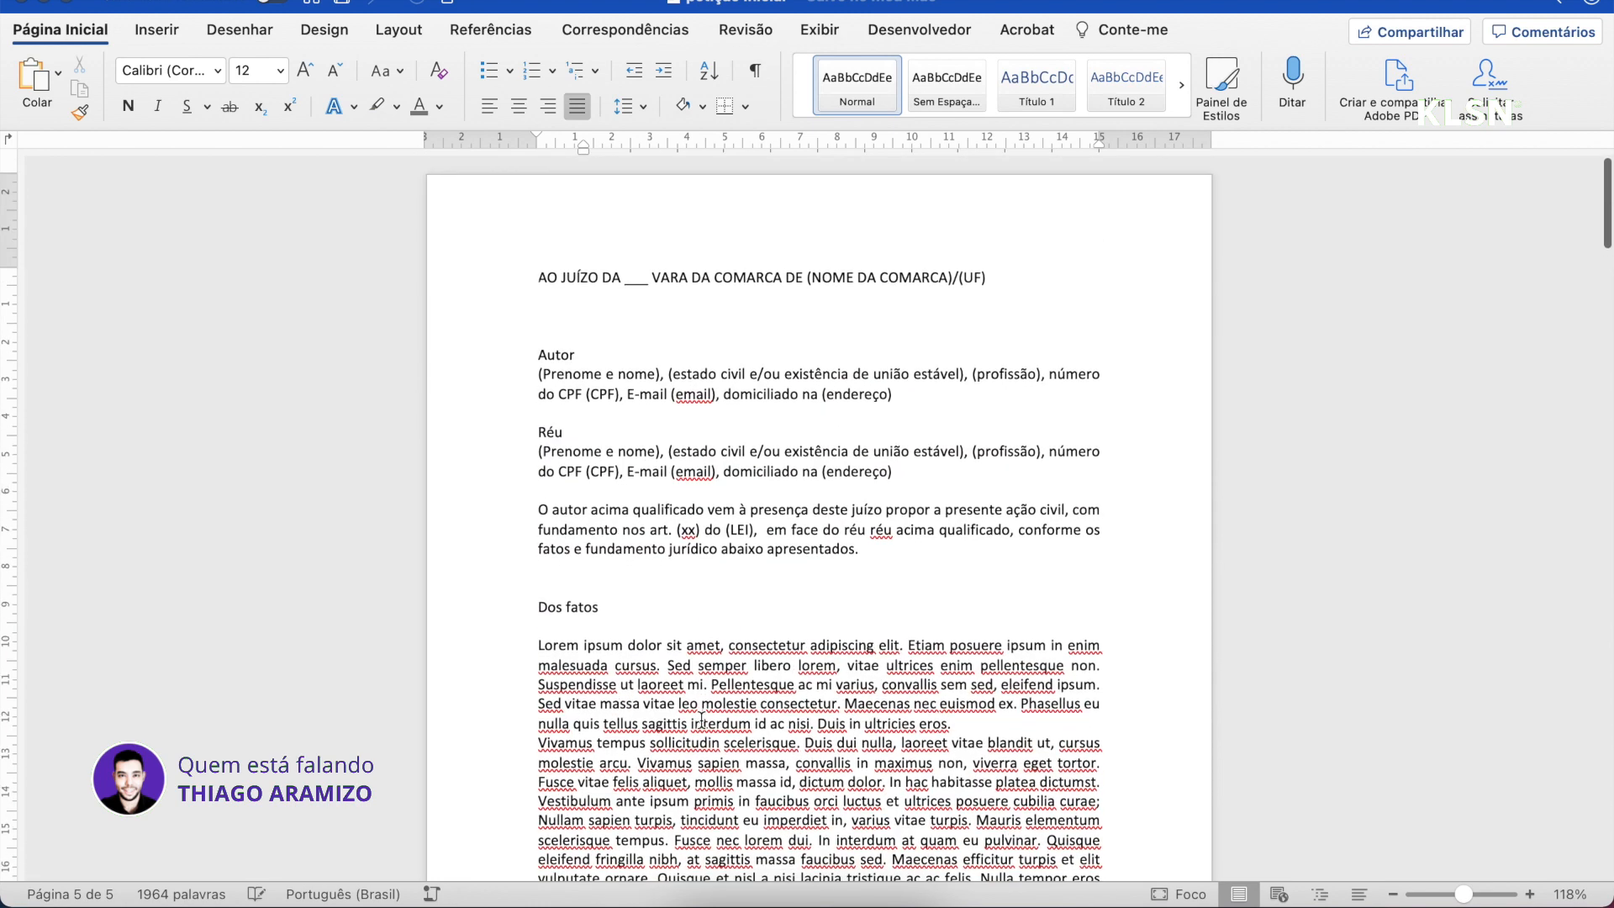
# Open the first page's header for editing and insert a table with one row and two columns
pyautogui.moveTo(740, 903)
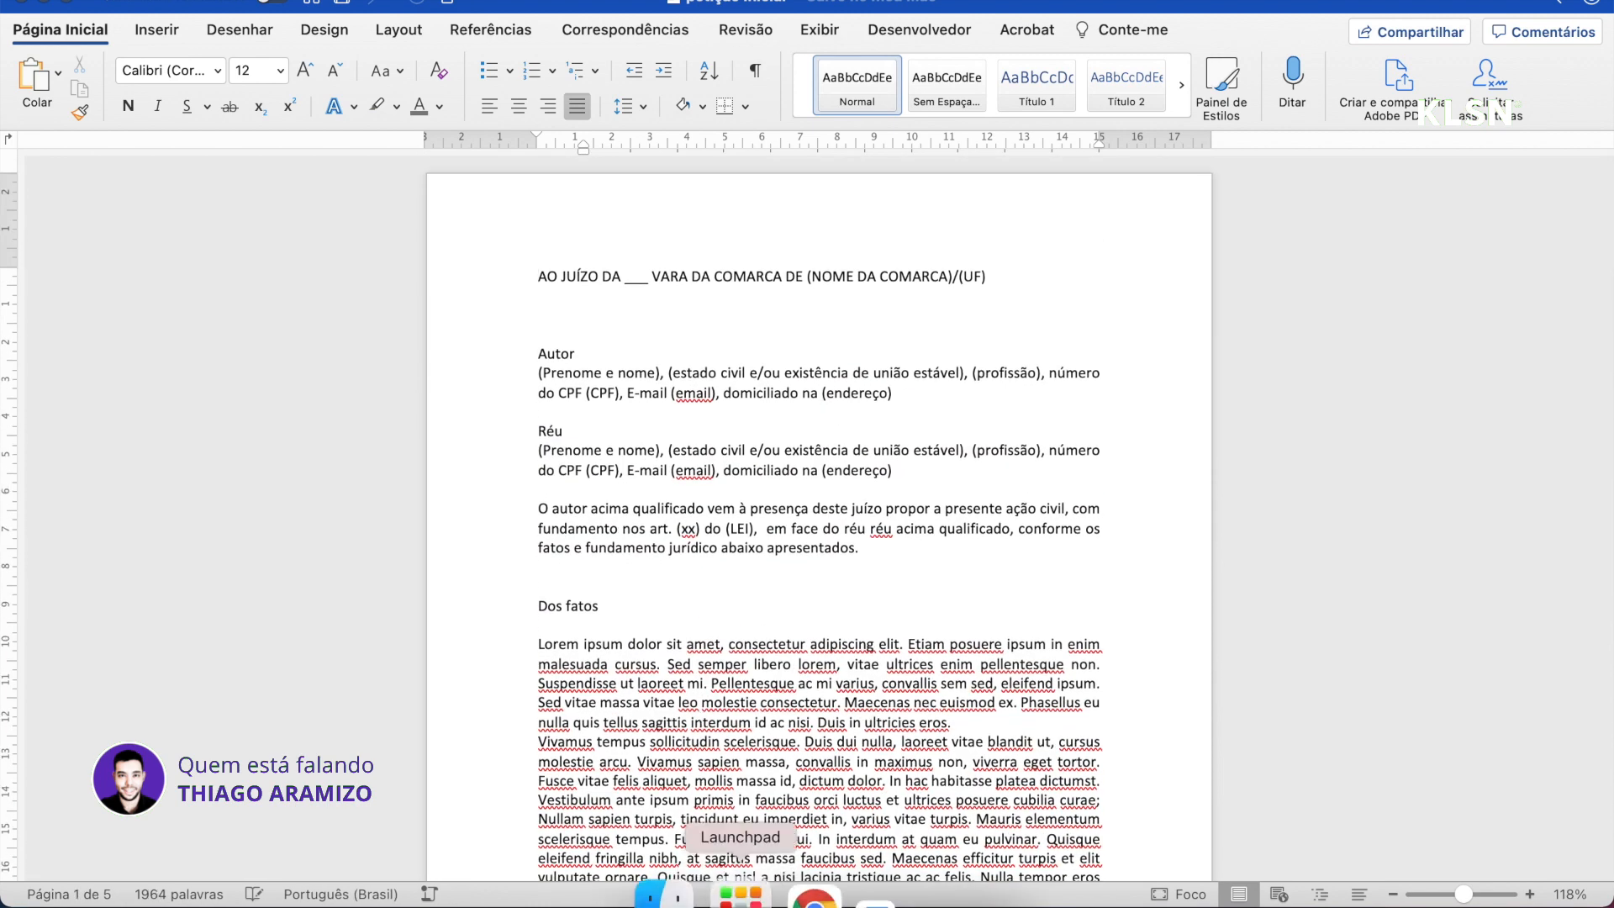
pyautogui.doubleClick(634, 218)
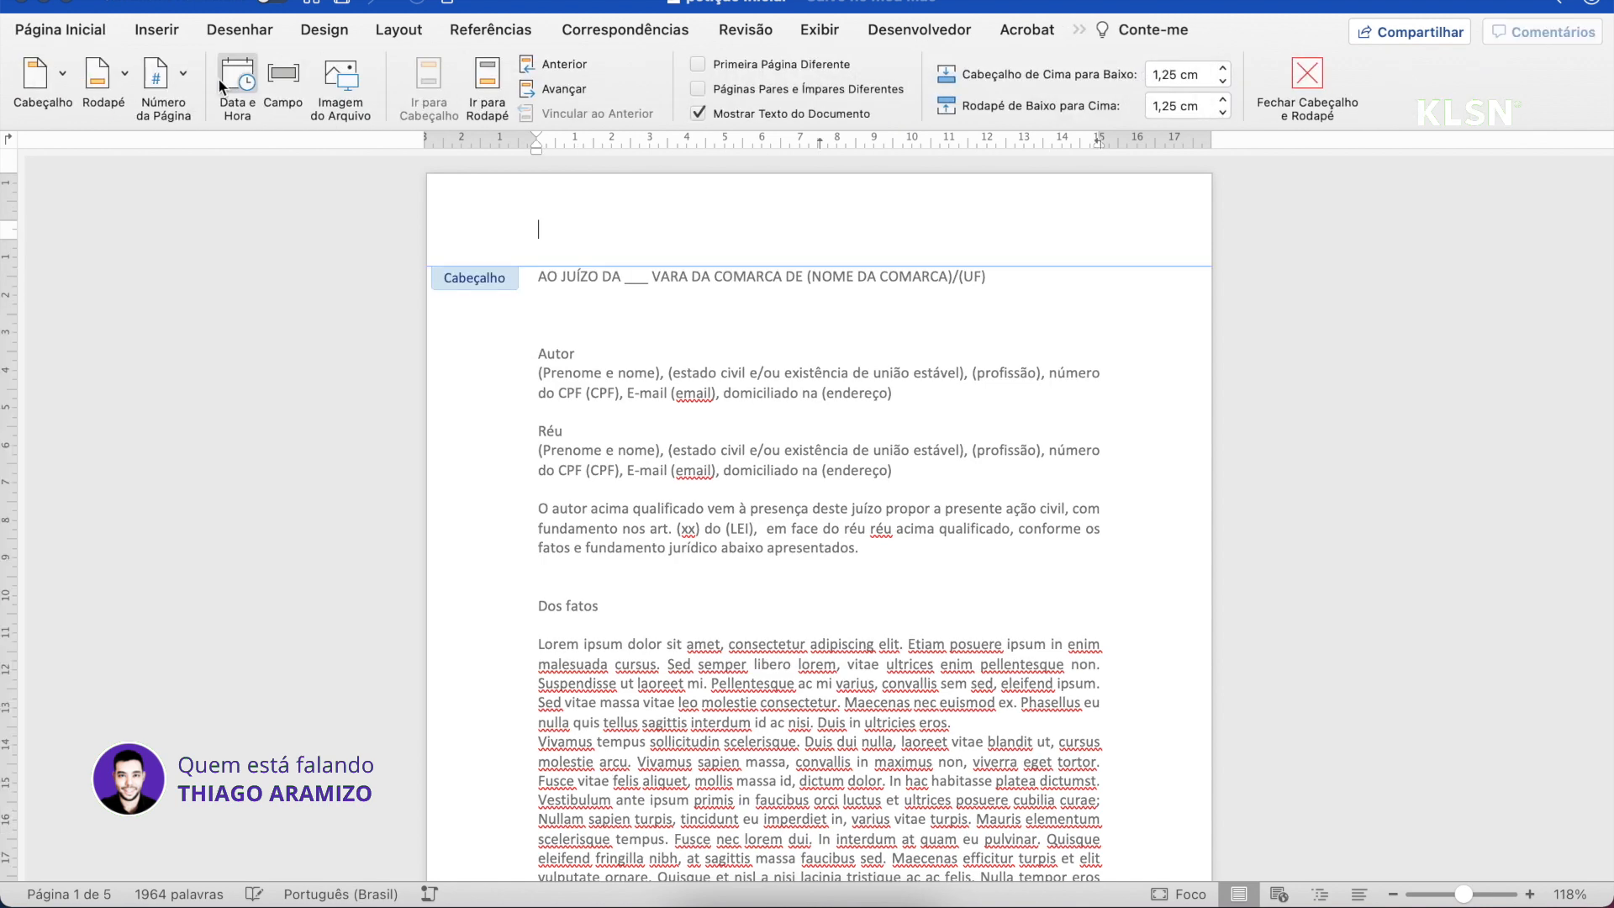
pyautogui.click(134, 32)
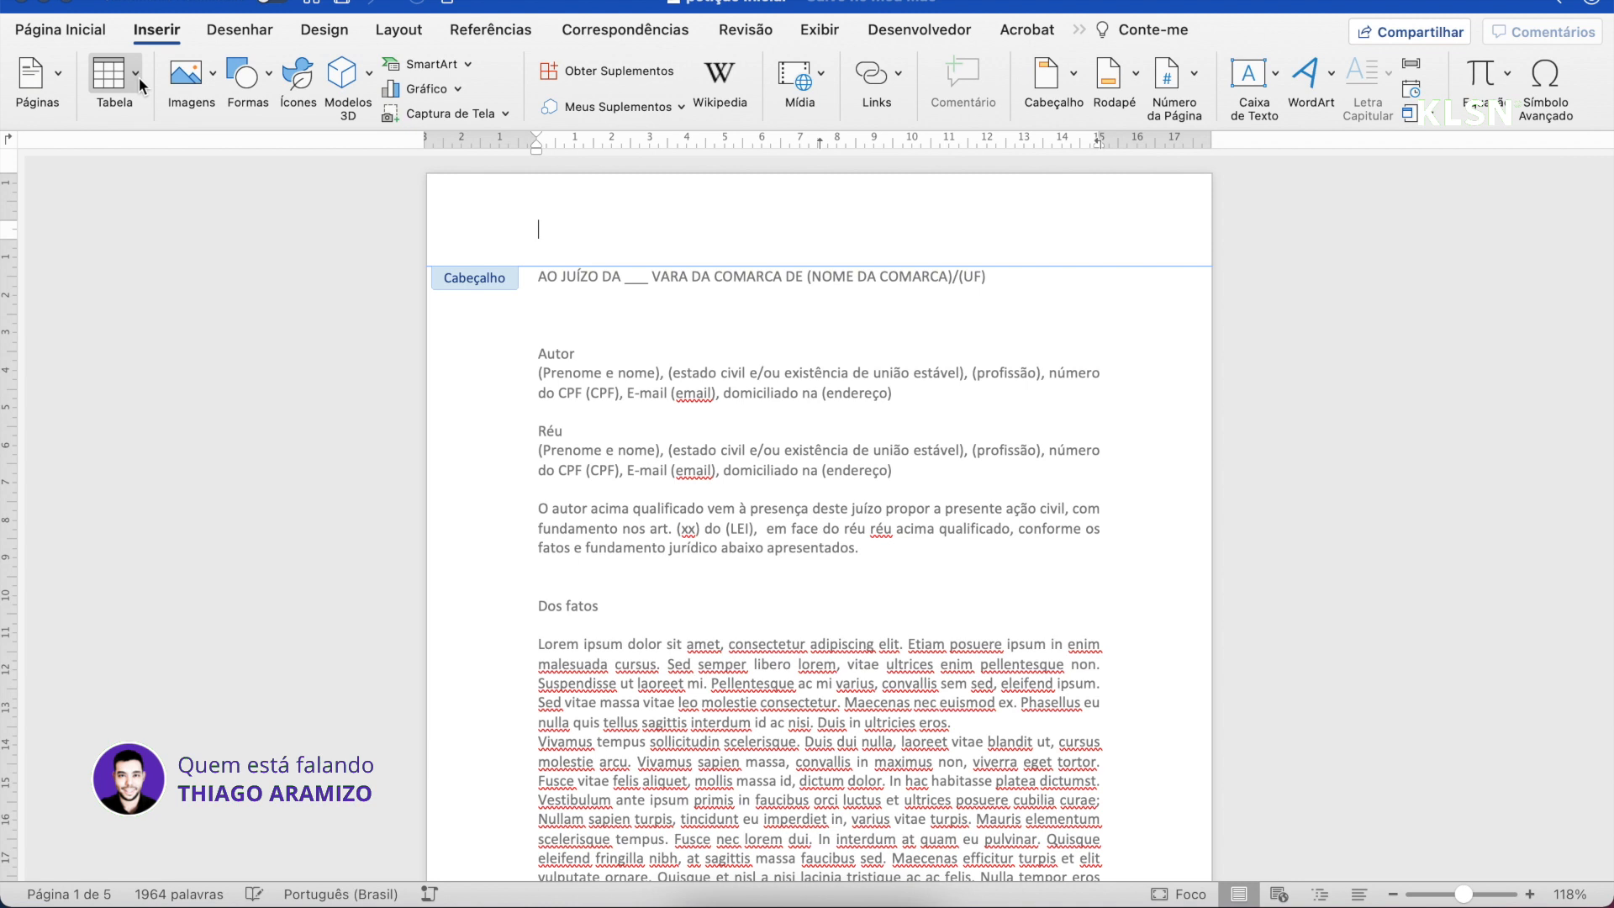
pyautogui.click(137, 76)
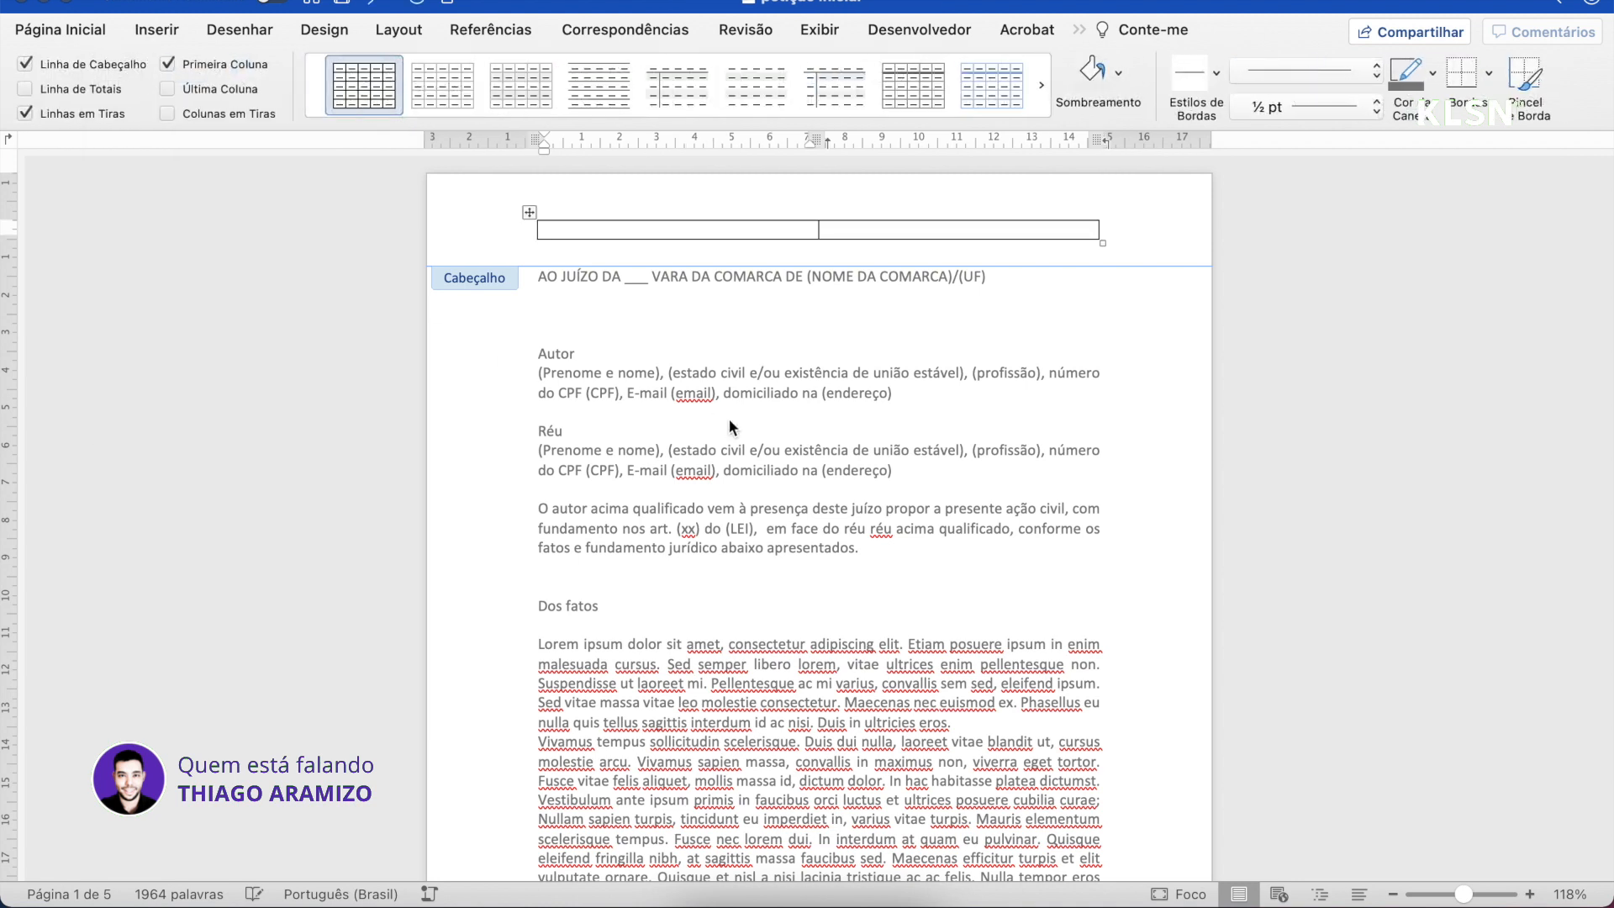
# Insert logo-aramizo.svg from the project folder into the header table's first cell and shrink it to about 3.61 cm by 0.99 cm
pyautogui.moveTo(743, 902)
pyautogui.click(676, 896)
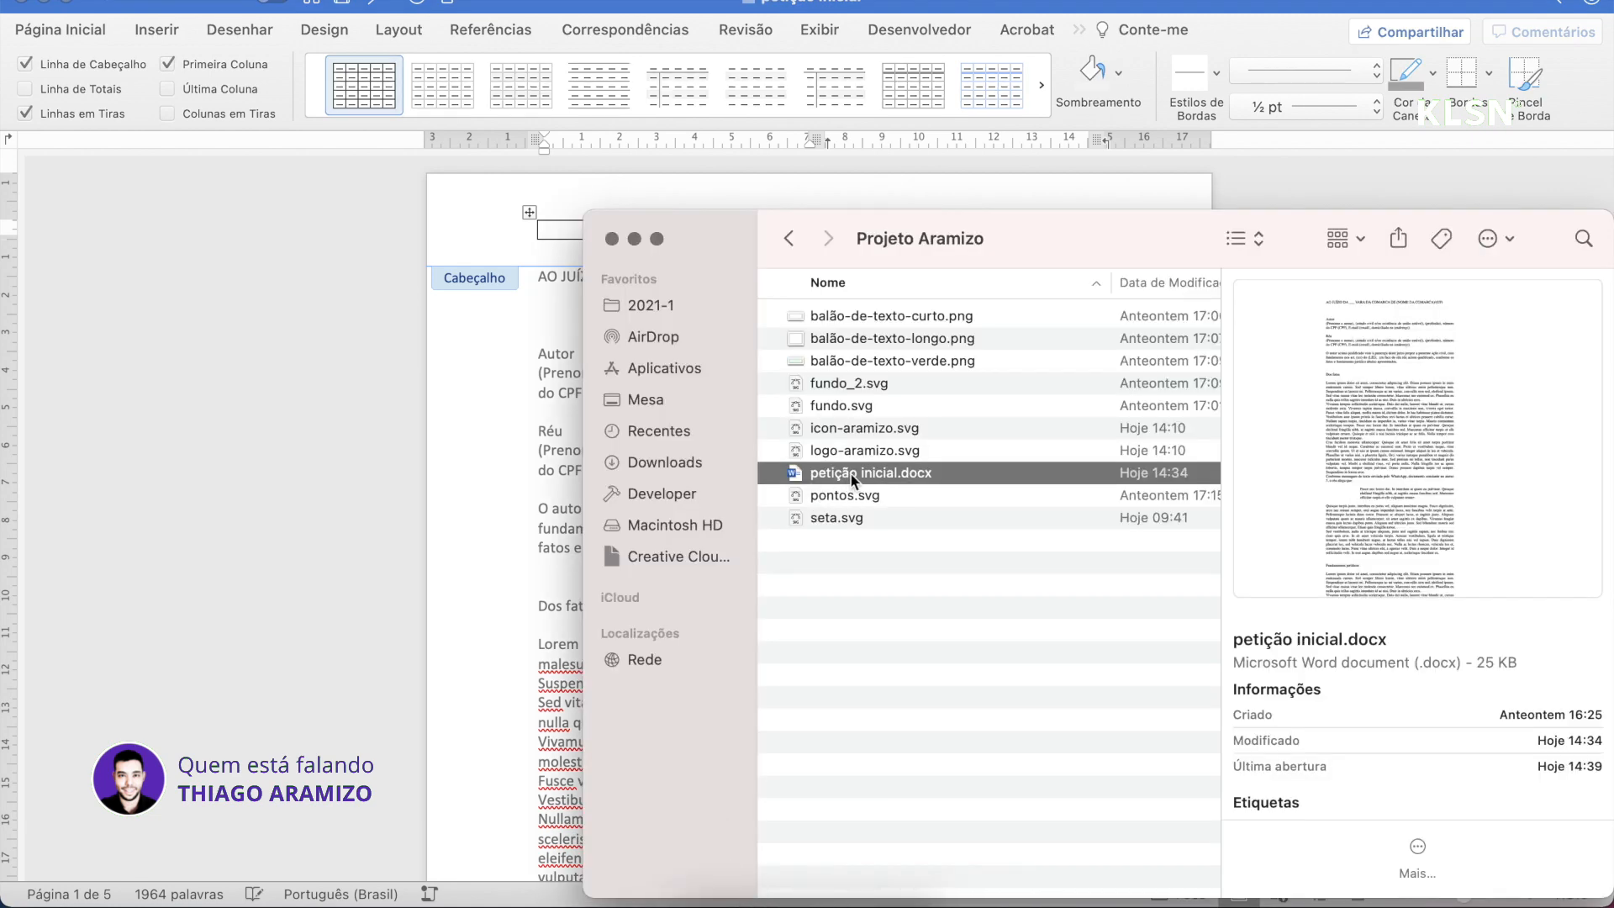
pyautogui.click(858, 451)
pyautogui.moveTo(956, 232); pyautogui.dragTo(1173, 288)
pyautogui.moveTo(1065, 506); pyautogui.dragTo(651, 244)
pyautogui.click(680, 340)
pyautogui.click(879, 318)
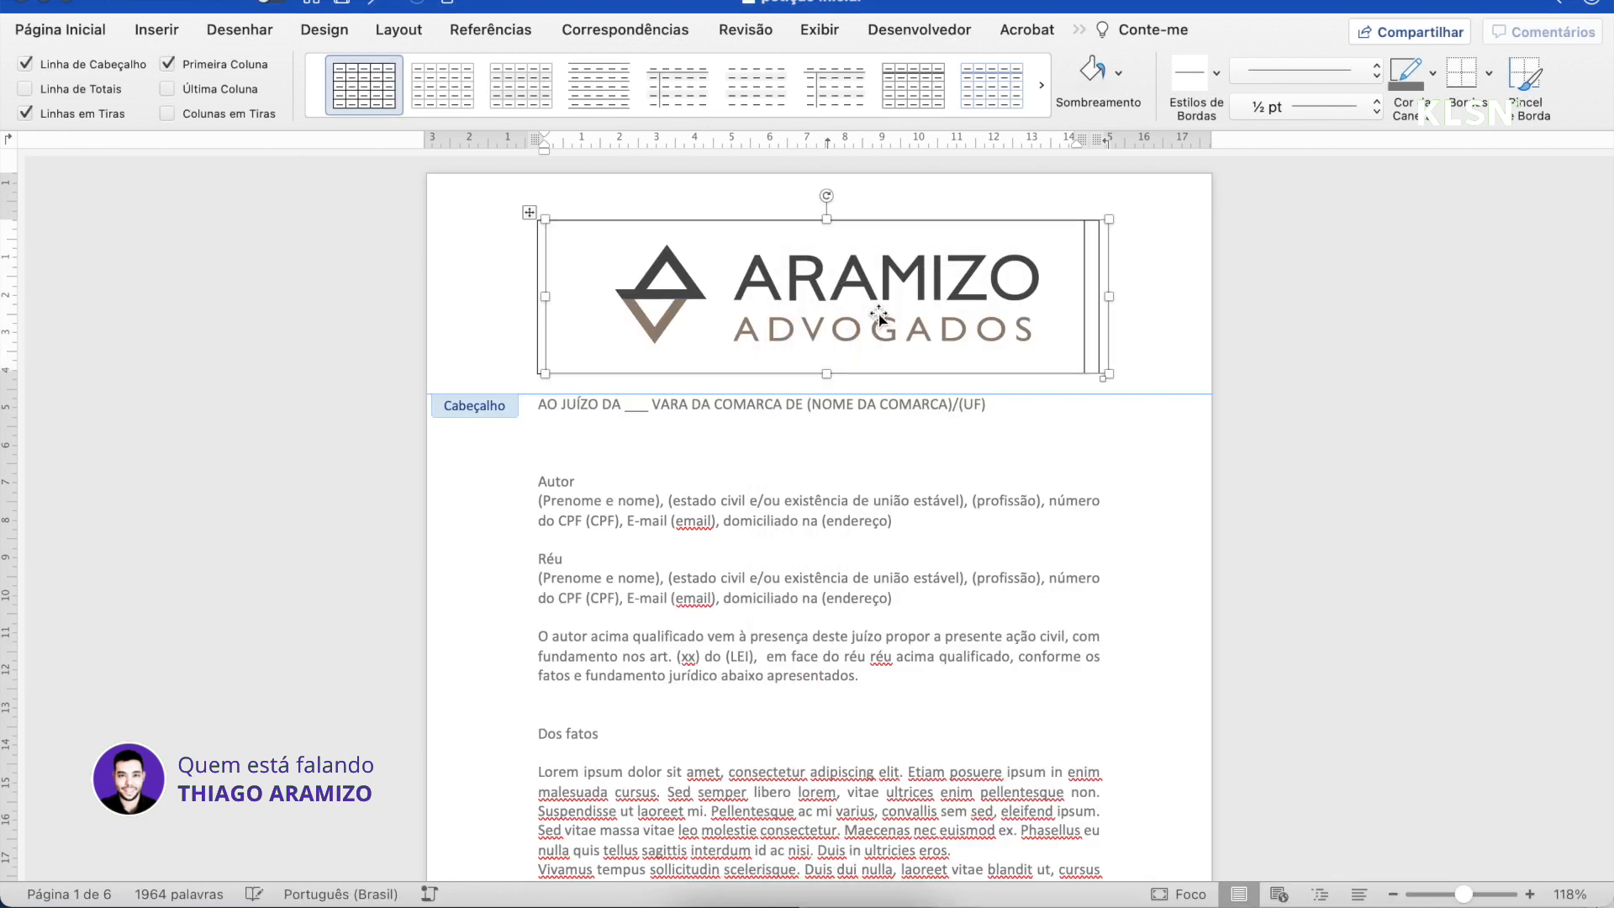
pyautogui.moveTo(1109, 375); pyautogui.dragTo(683, 257)
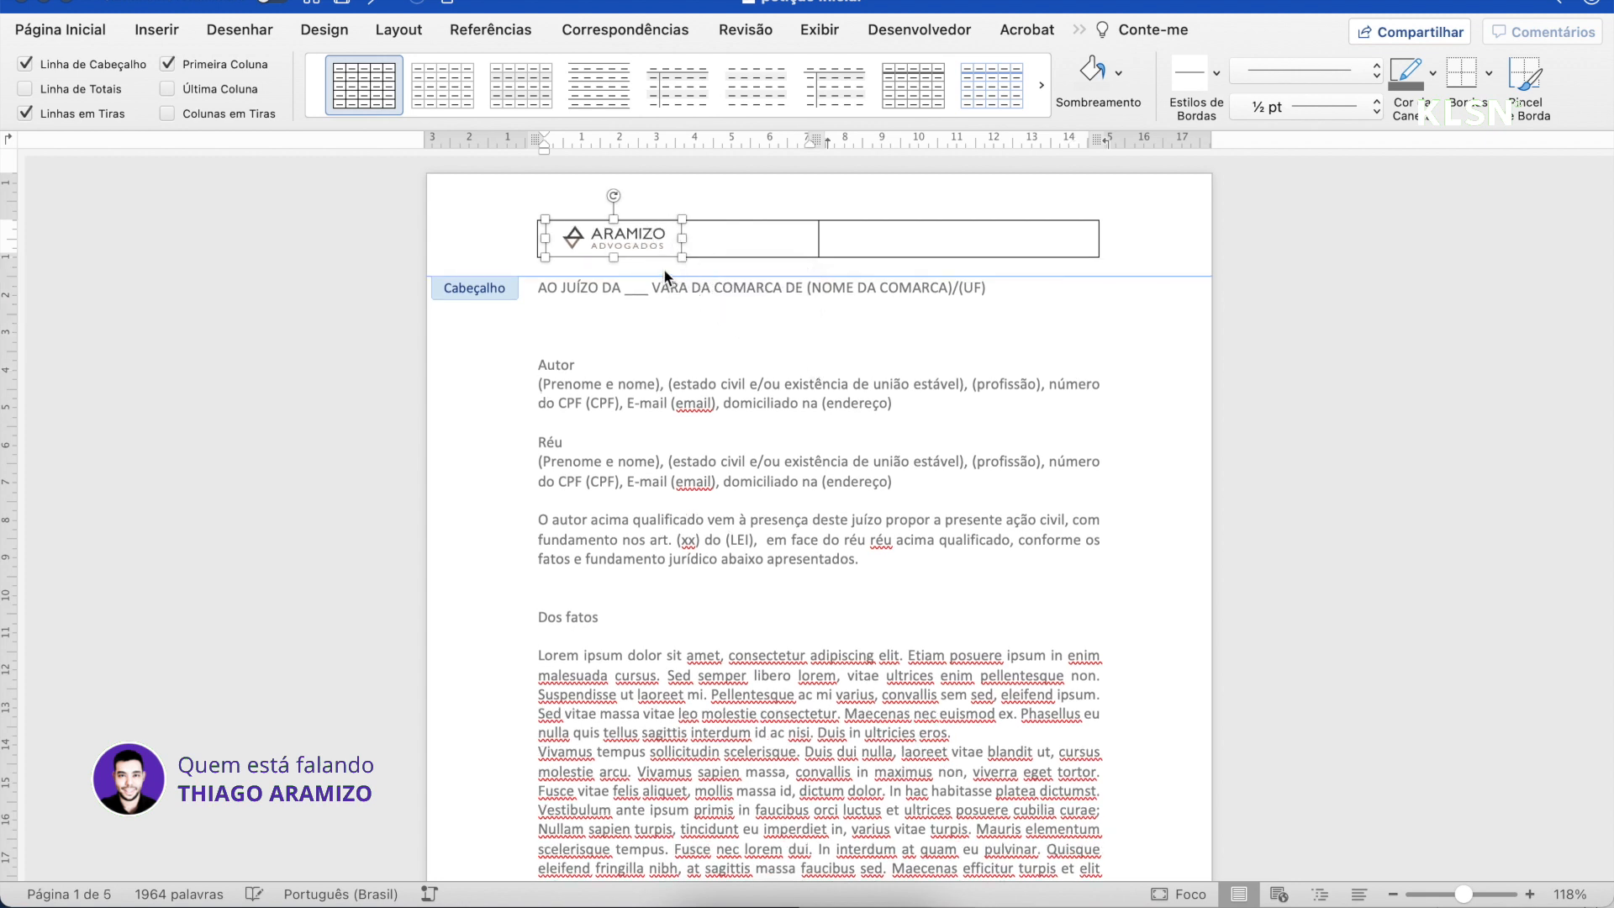
pyautogui.click(744, 252)
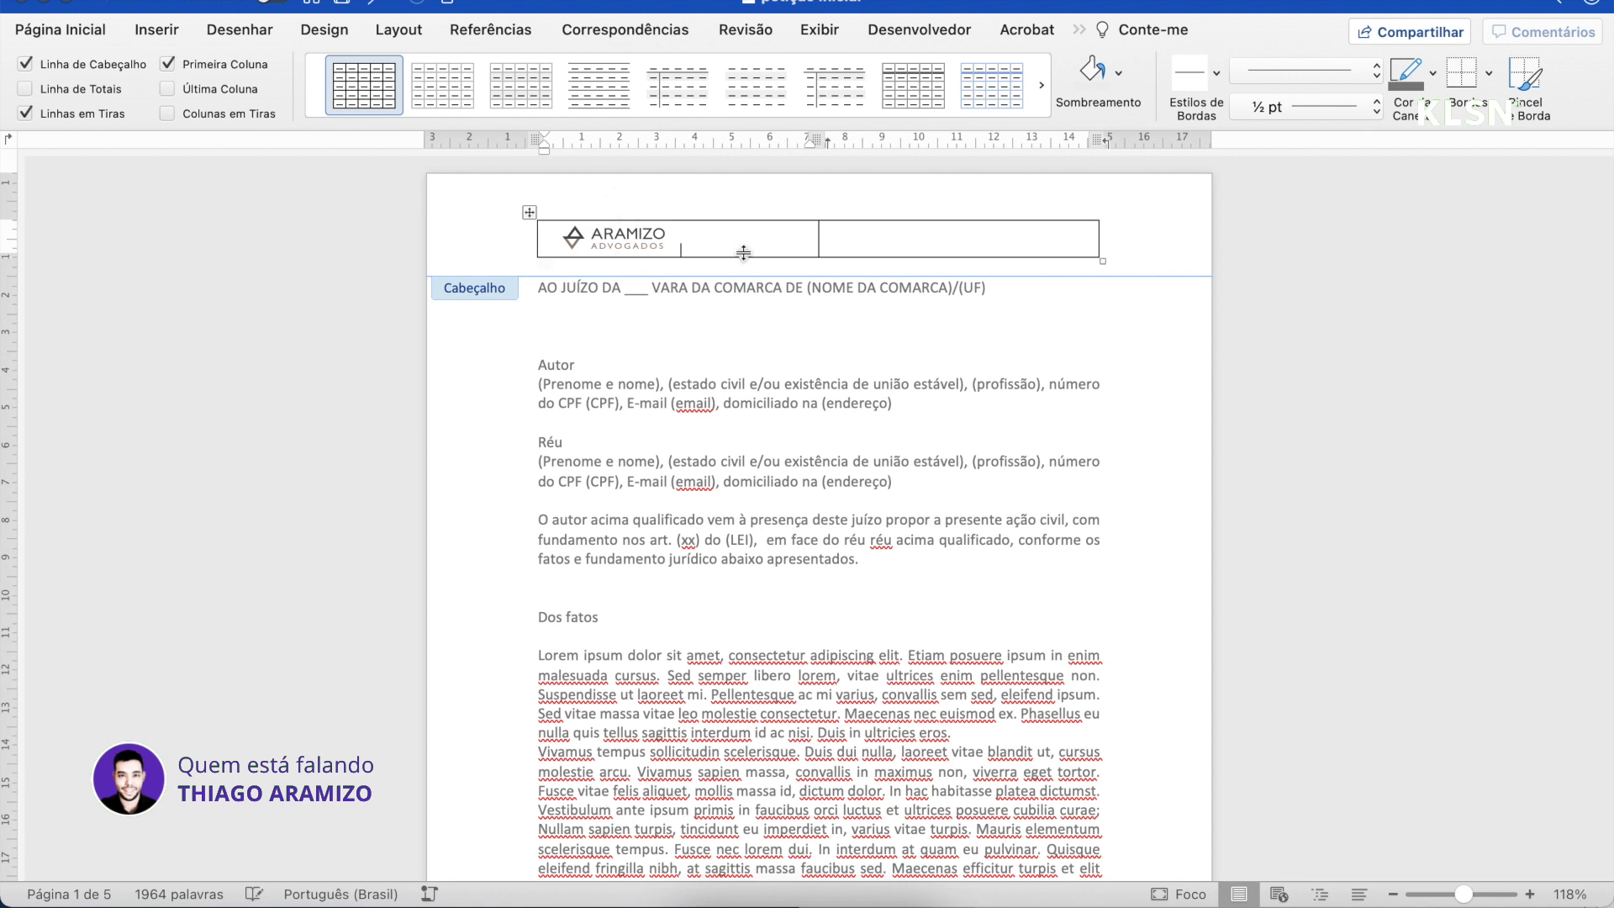
# Crop the blank strip off the left side of the header logo, bringing its width to about 3.18 cm
pyautogui.click(604, 246)
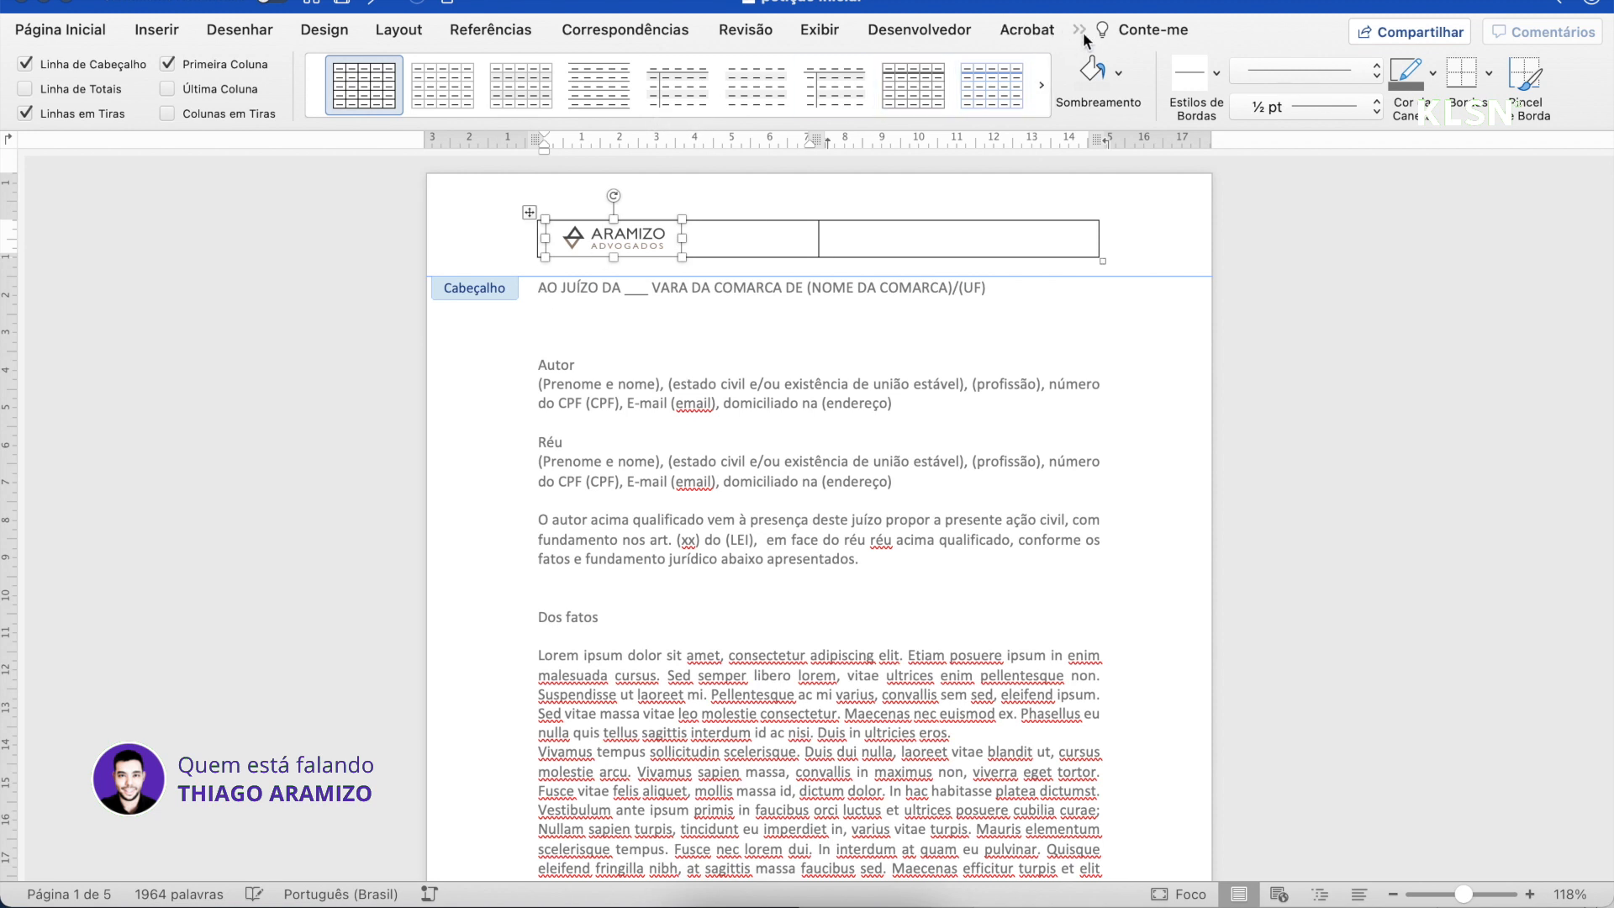
pyautogui.click(1082, 34)
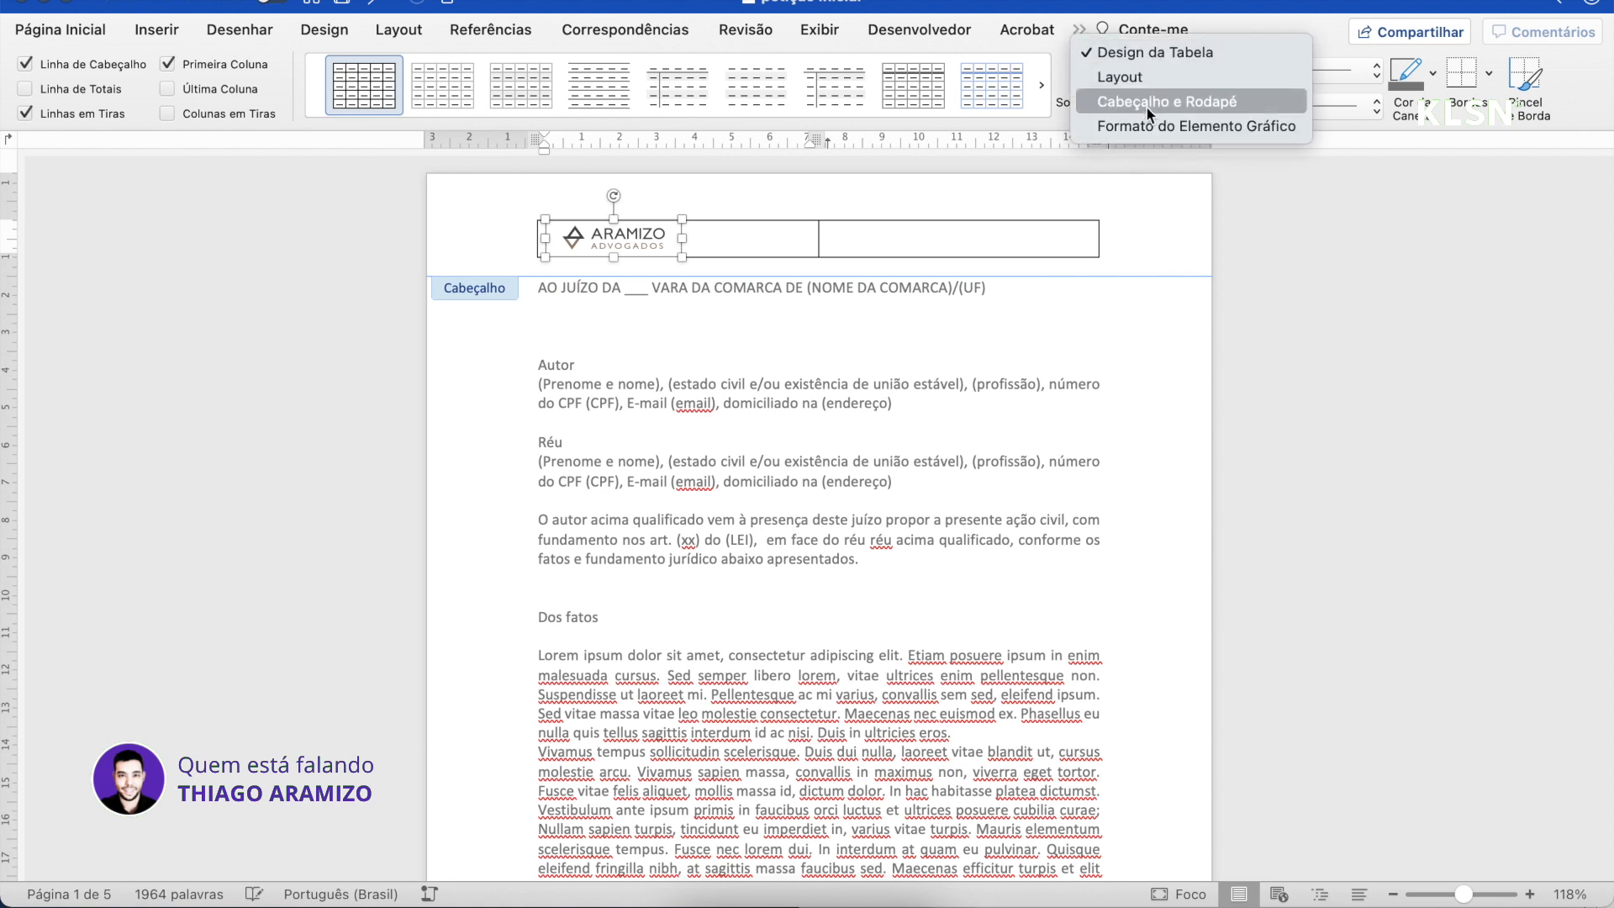
pyautogui.click(1147, 124)
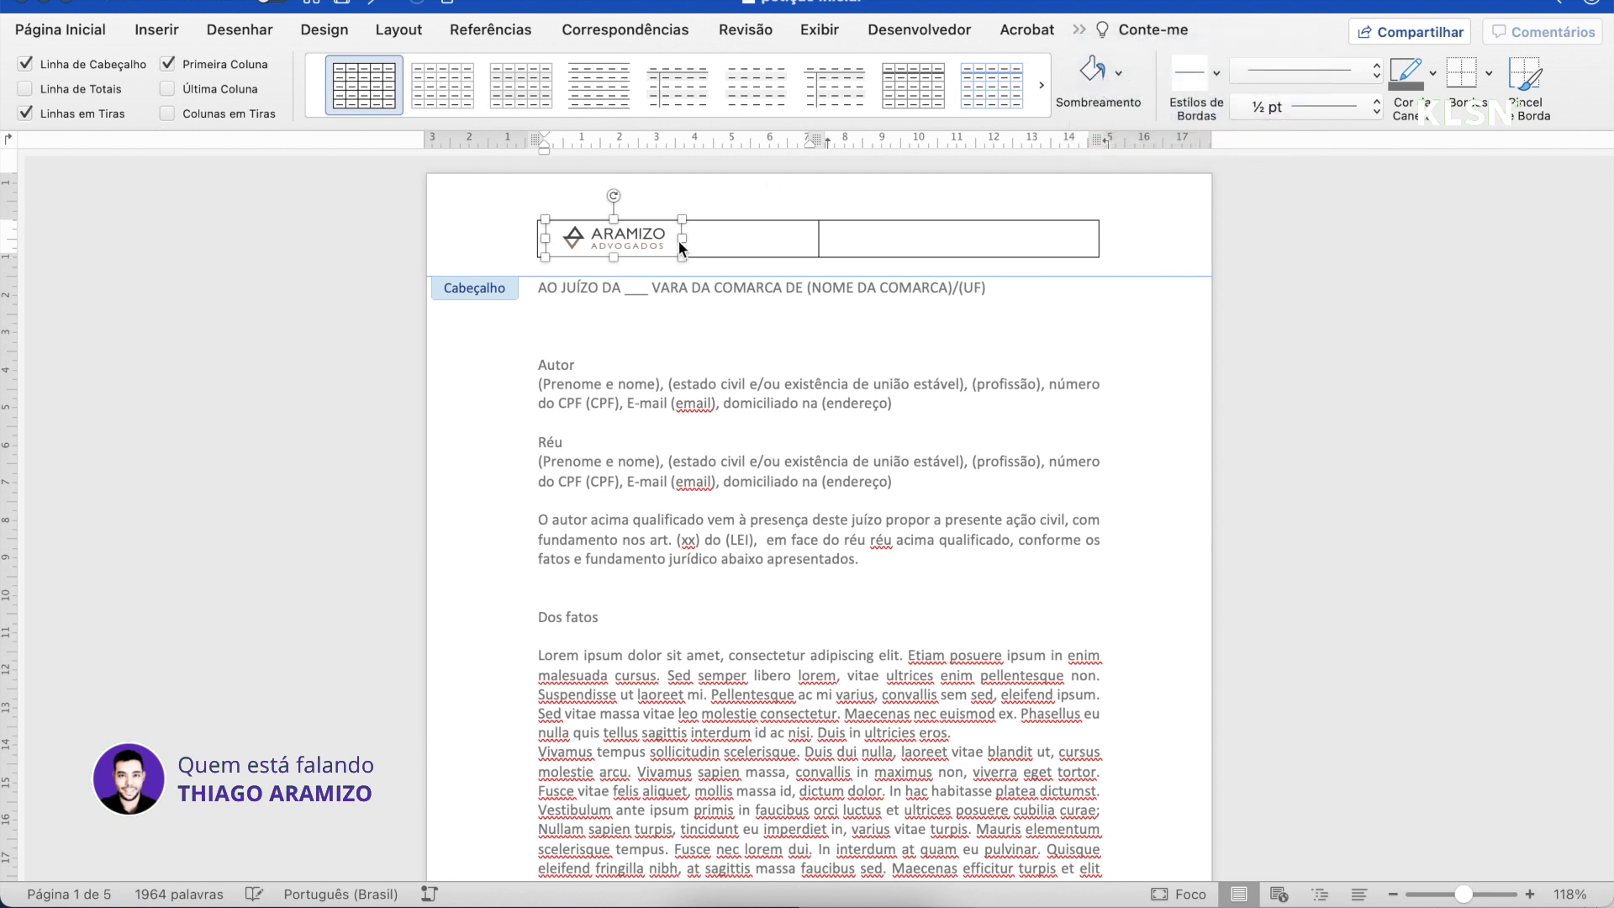
pyautogui.click(679, 241)
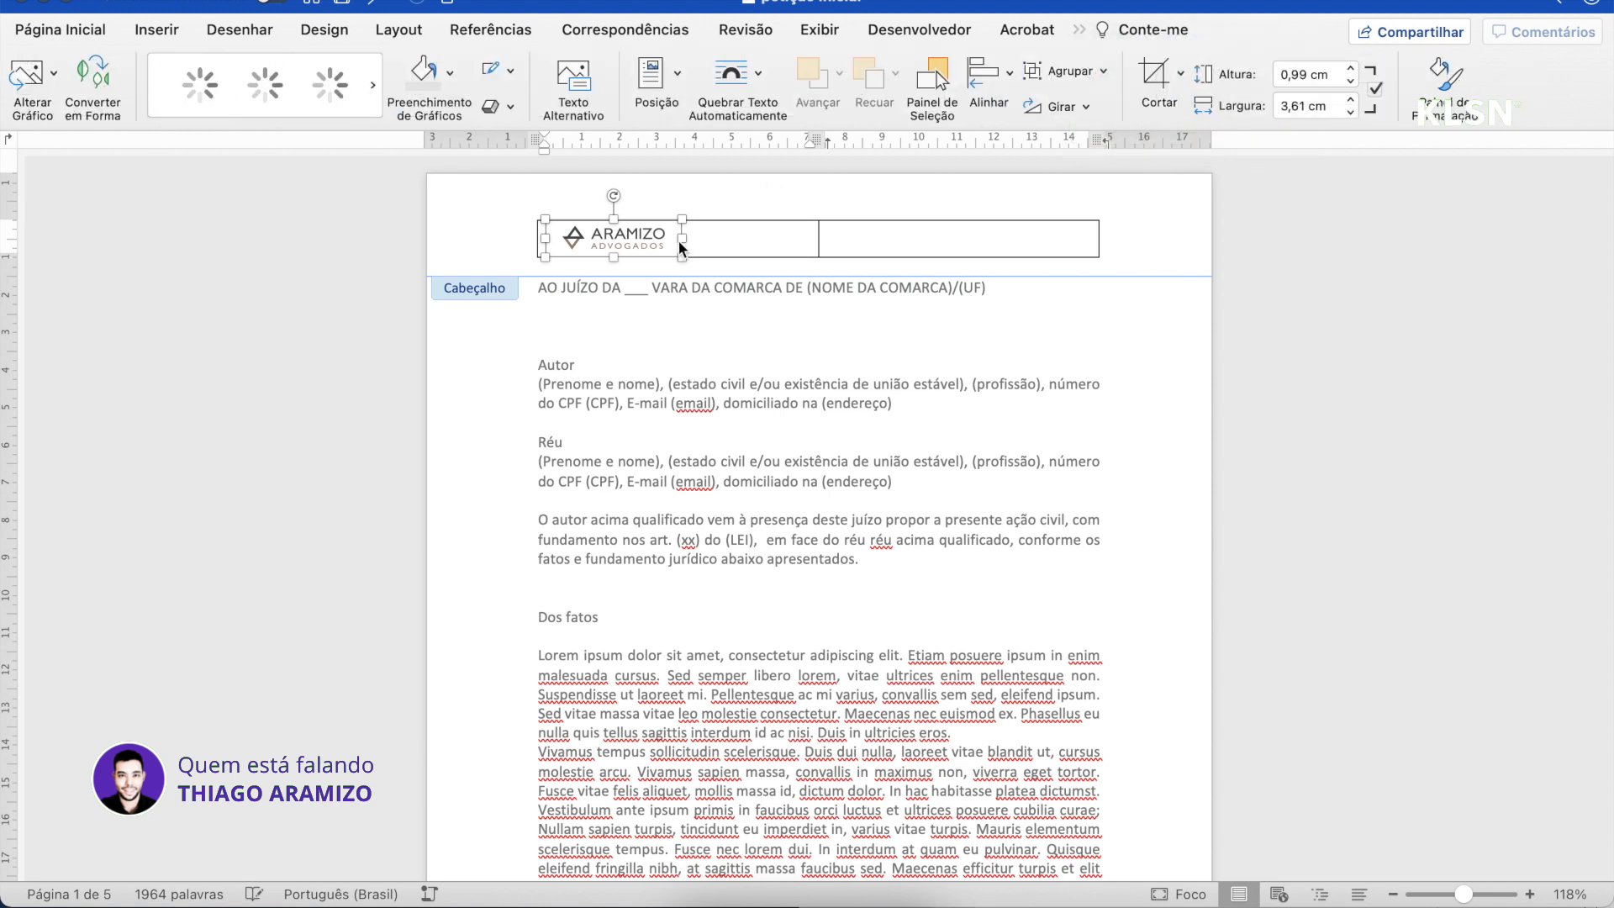
pyautogui.click(1145, 75)
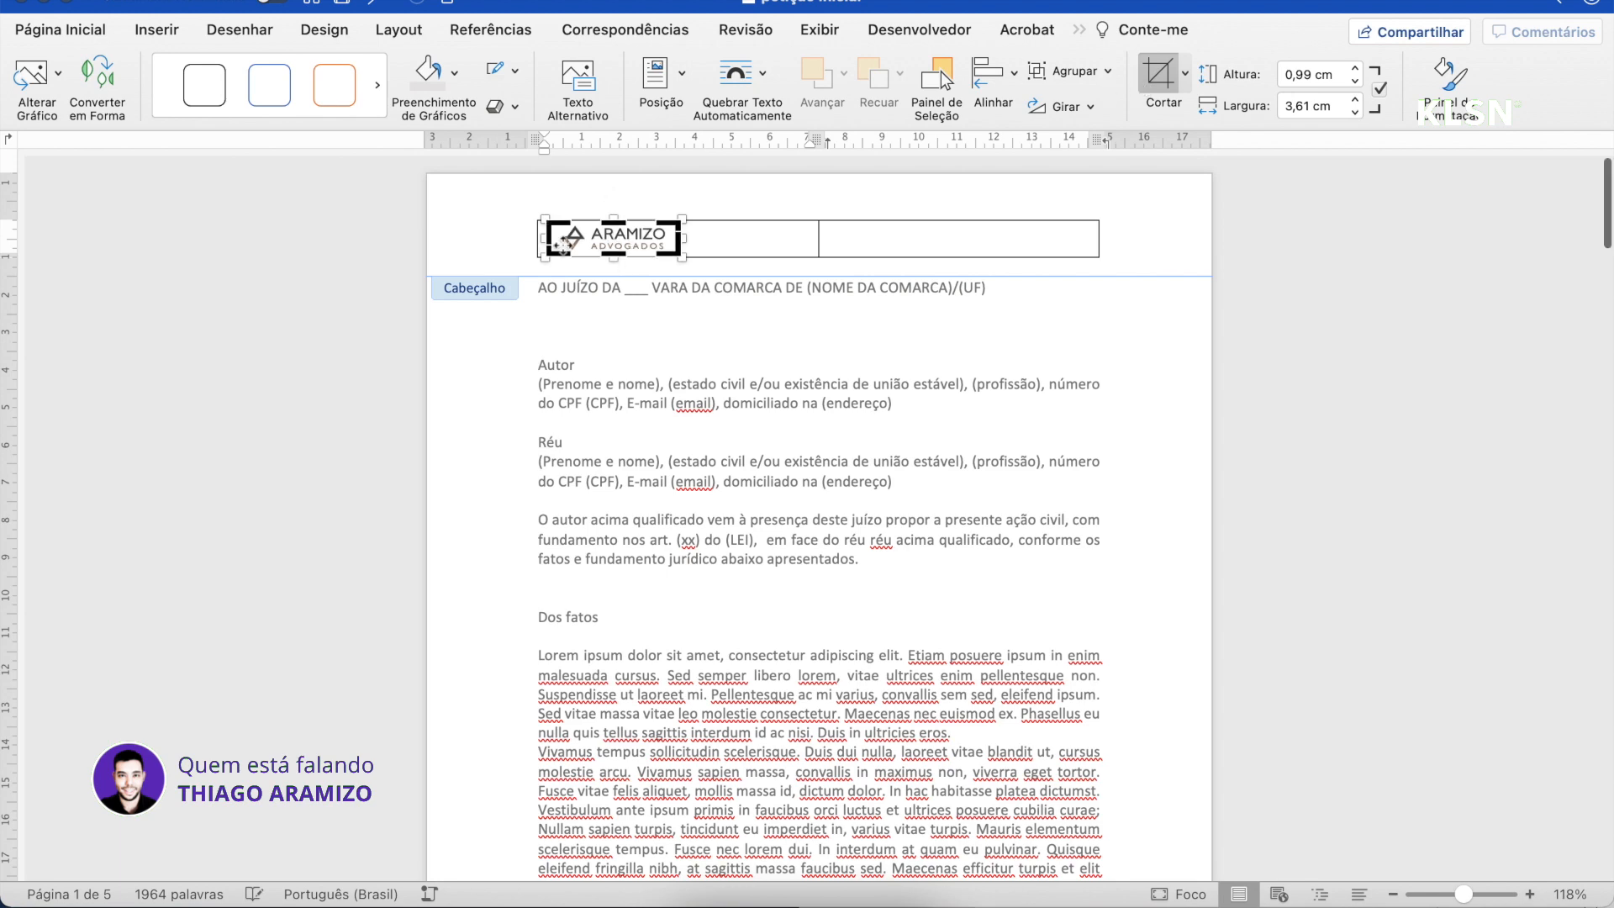
pyautogui.scroll(5, 564, 241)
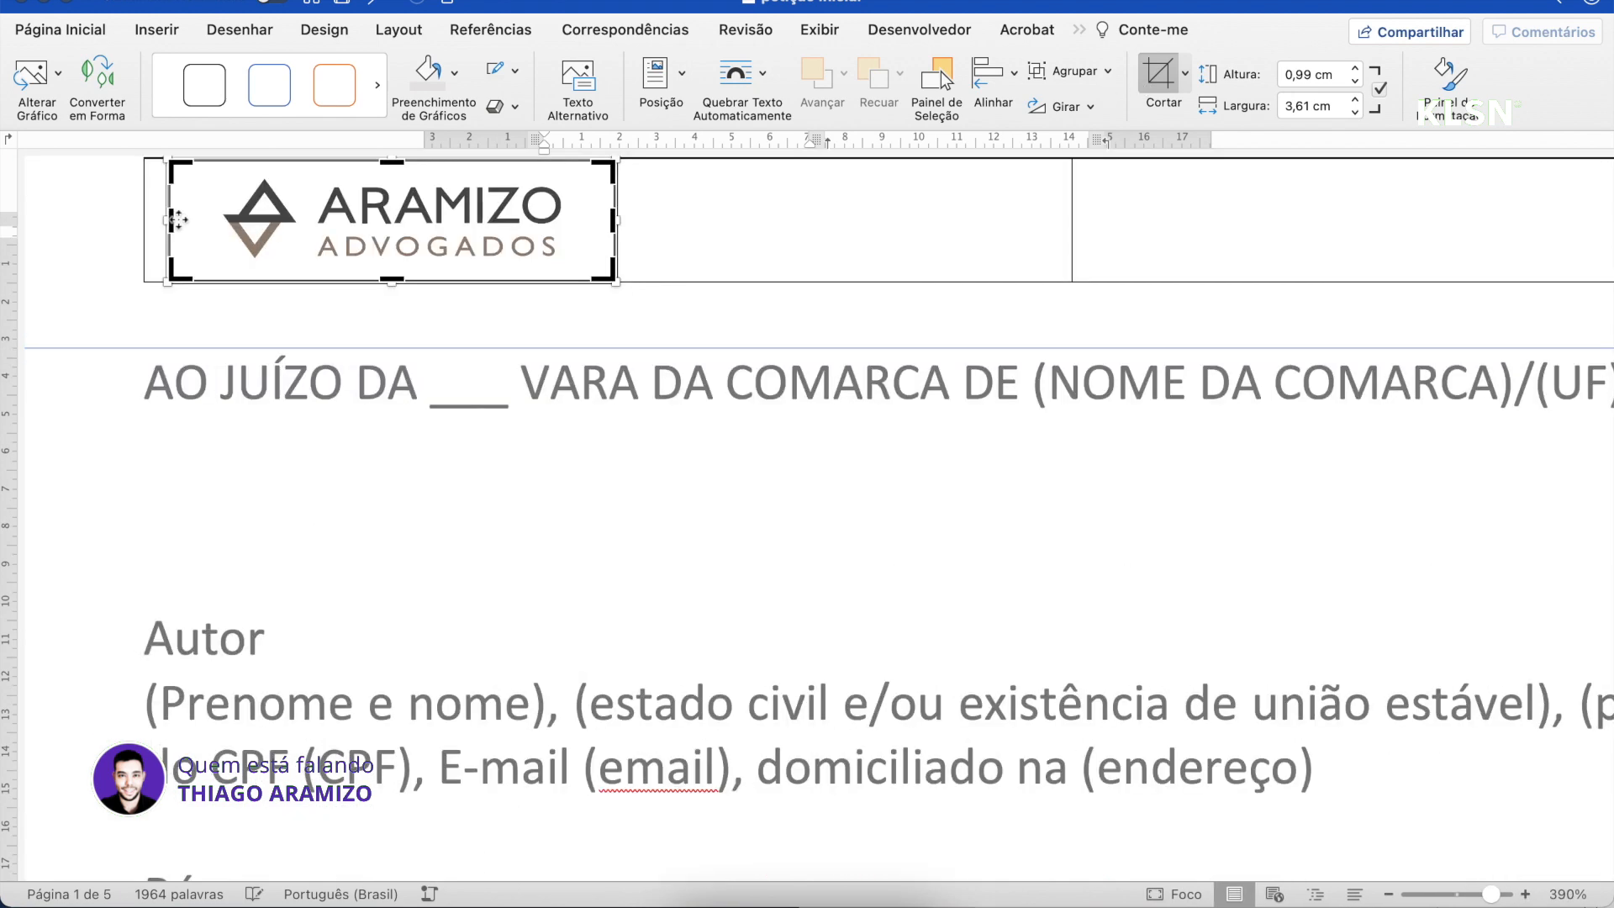
pyautogui.moveTo(181, 221); pyautogui.dragTo(225, 233)
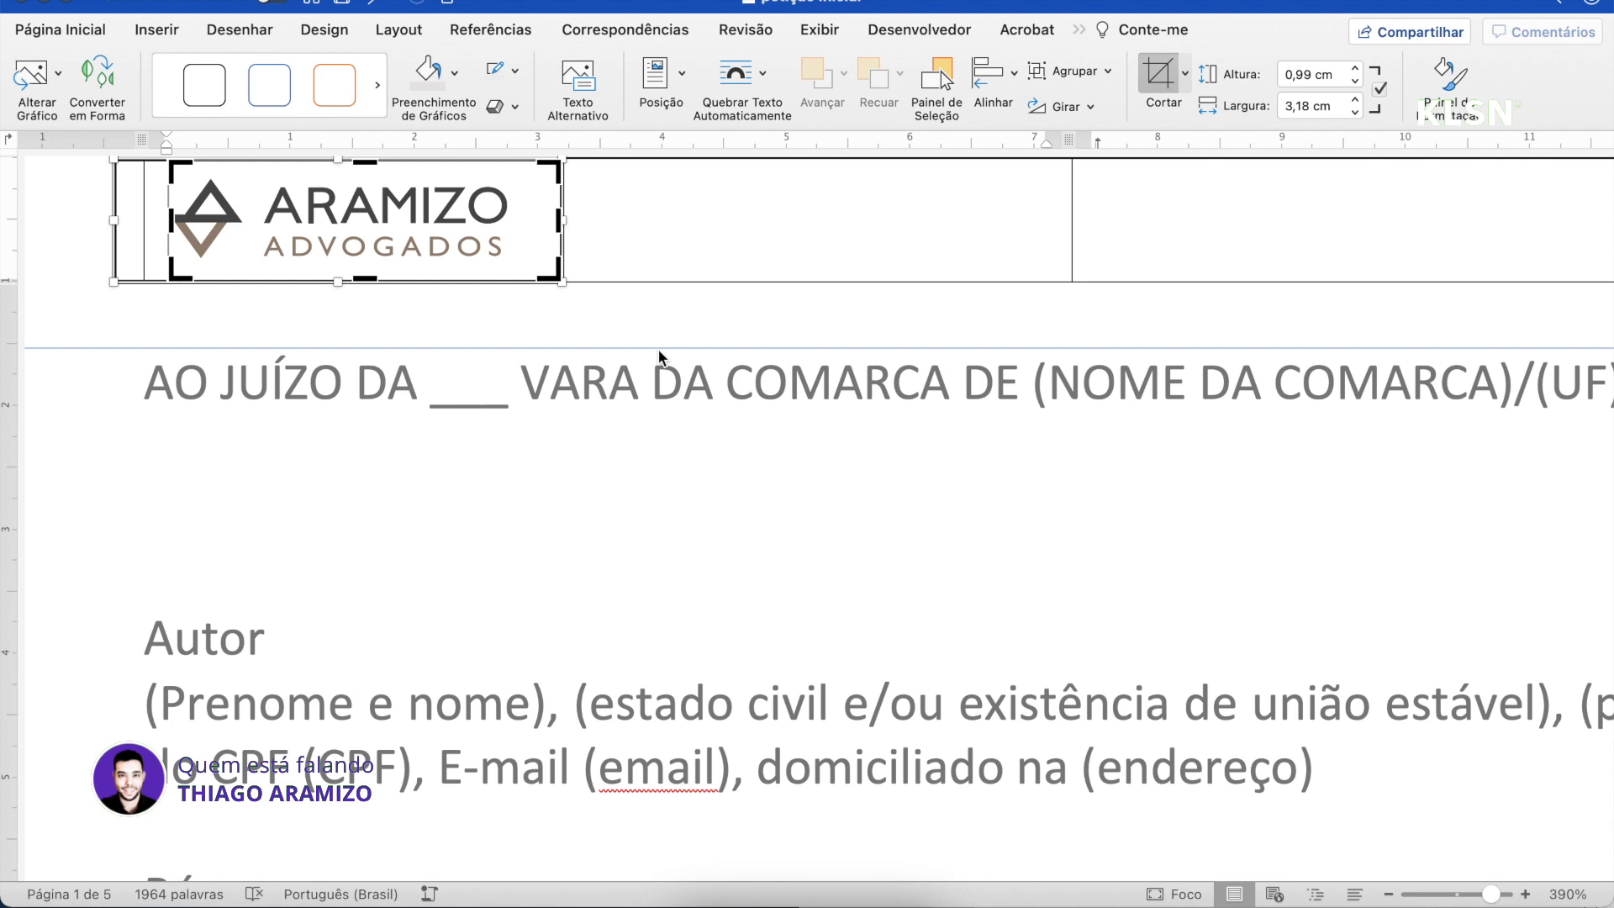
pyautogui.press('Escape')
# Shift the indent of the logo's cell outward so the logo sits flush with the header table's left border
pyautogui.click(620, 238)
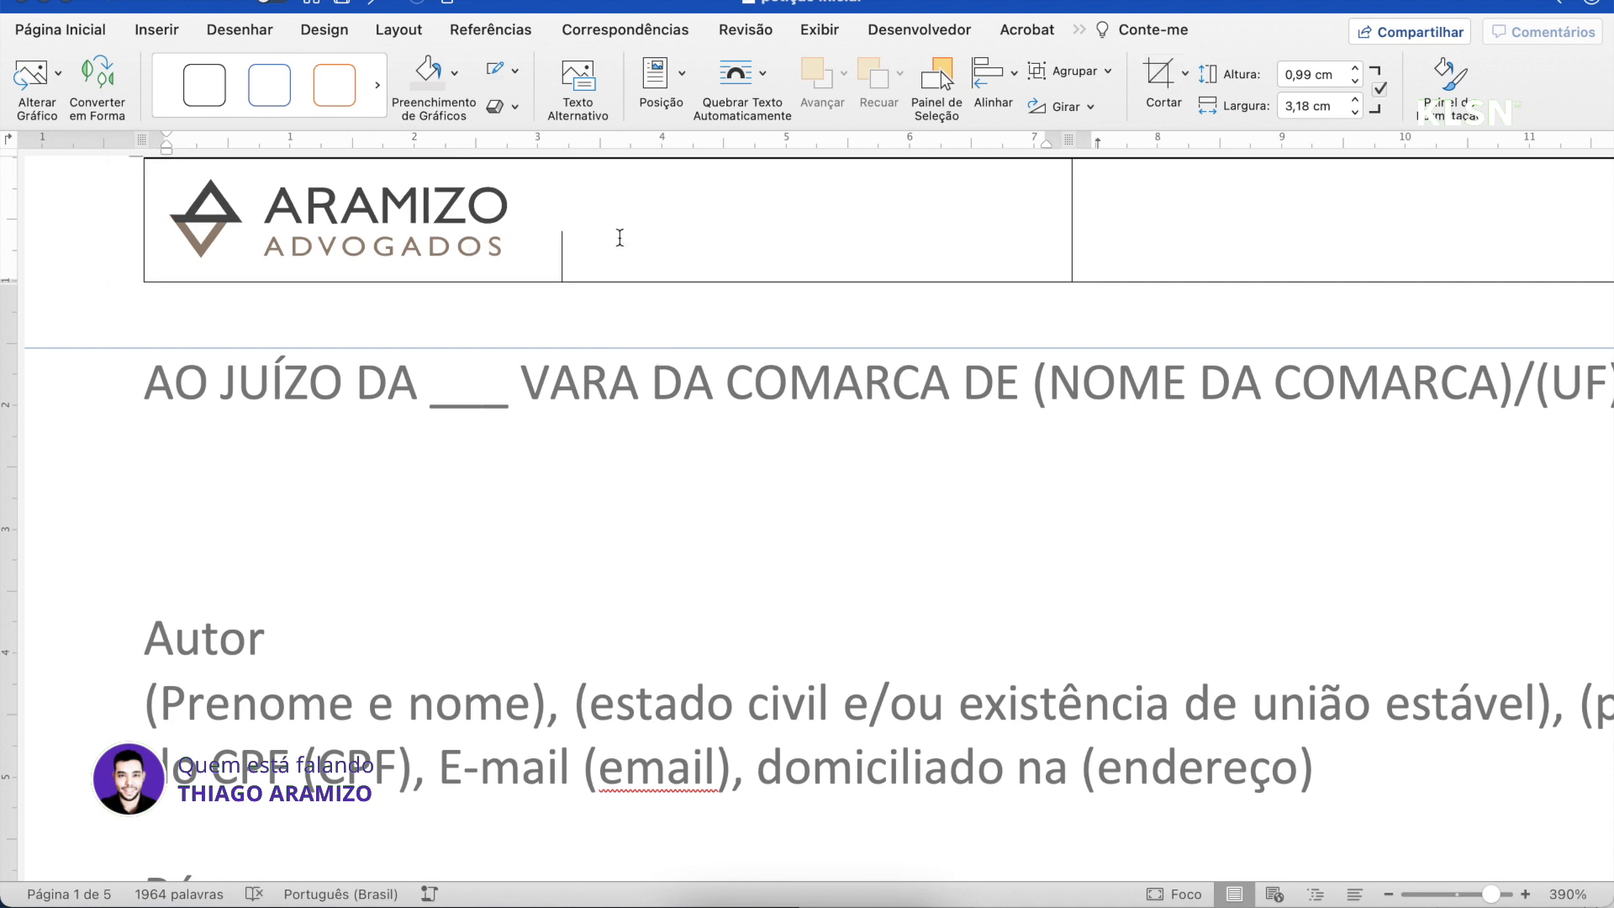
pyautogui.scroll(2, 375, 201)
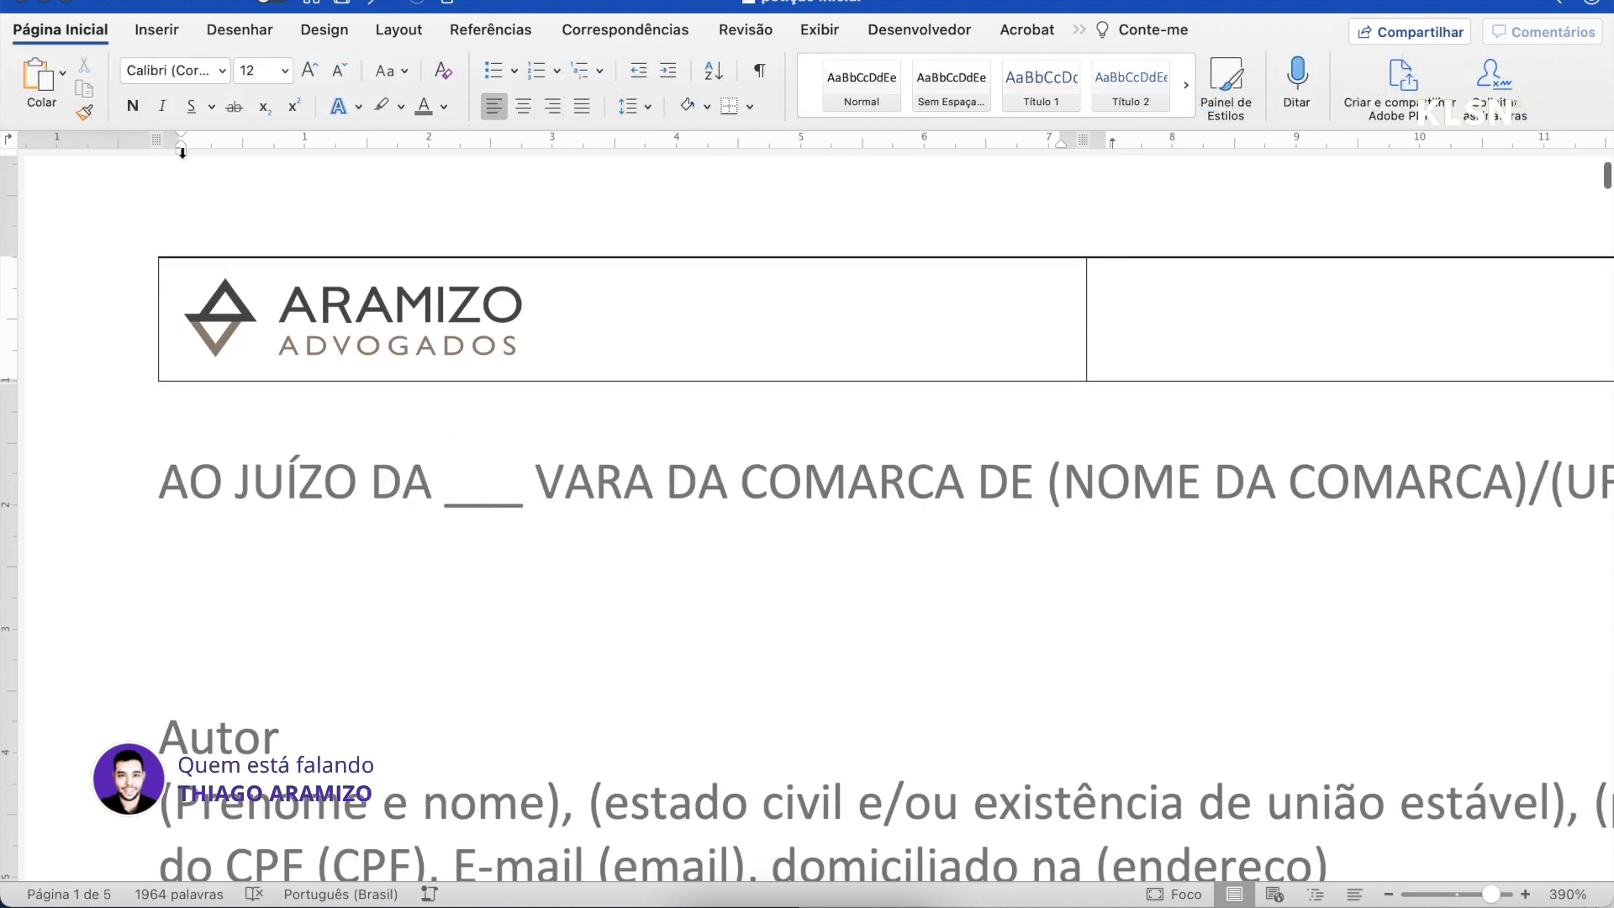
pyautogui.moveTo(182, 153); pyautogui.dragTo(167, 159)
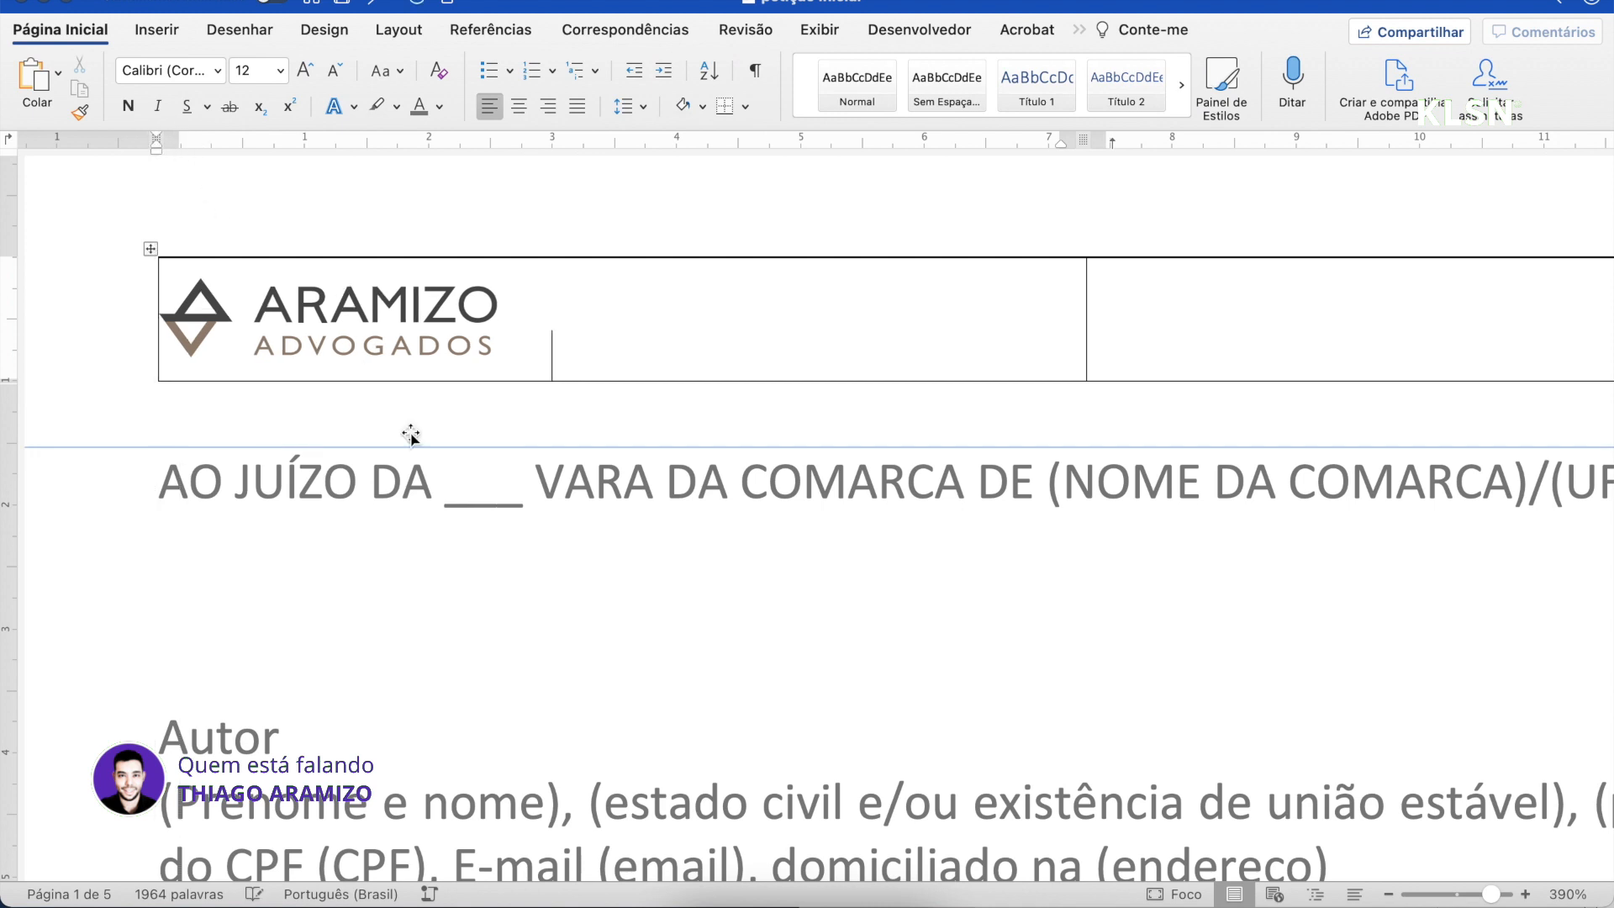
# Enter the placeholder lines "(site).com.br", "(endereço)" and "(email)" in the header table's second cell
pyautogui.scroll(-10, 613, 646)
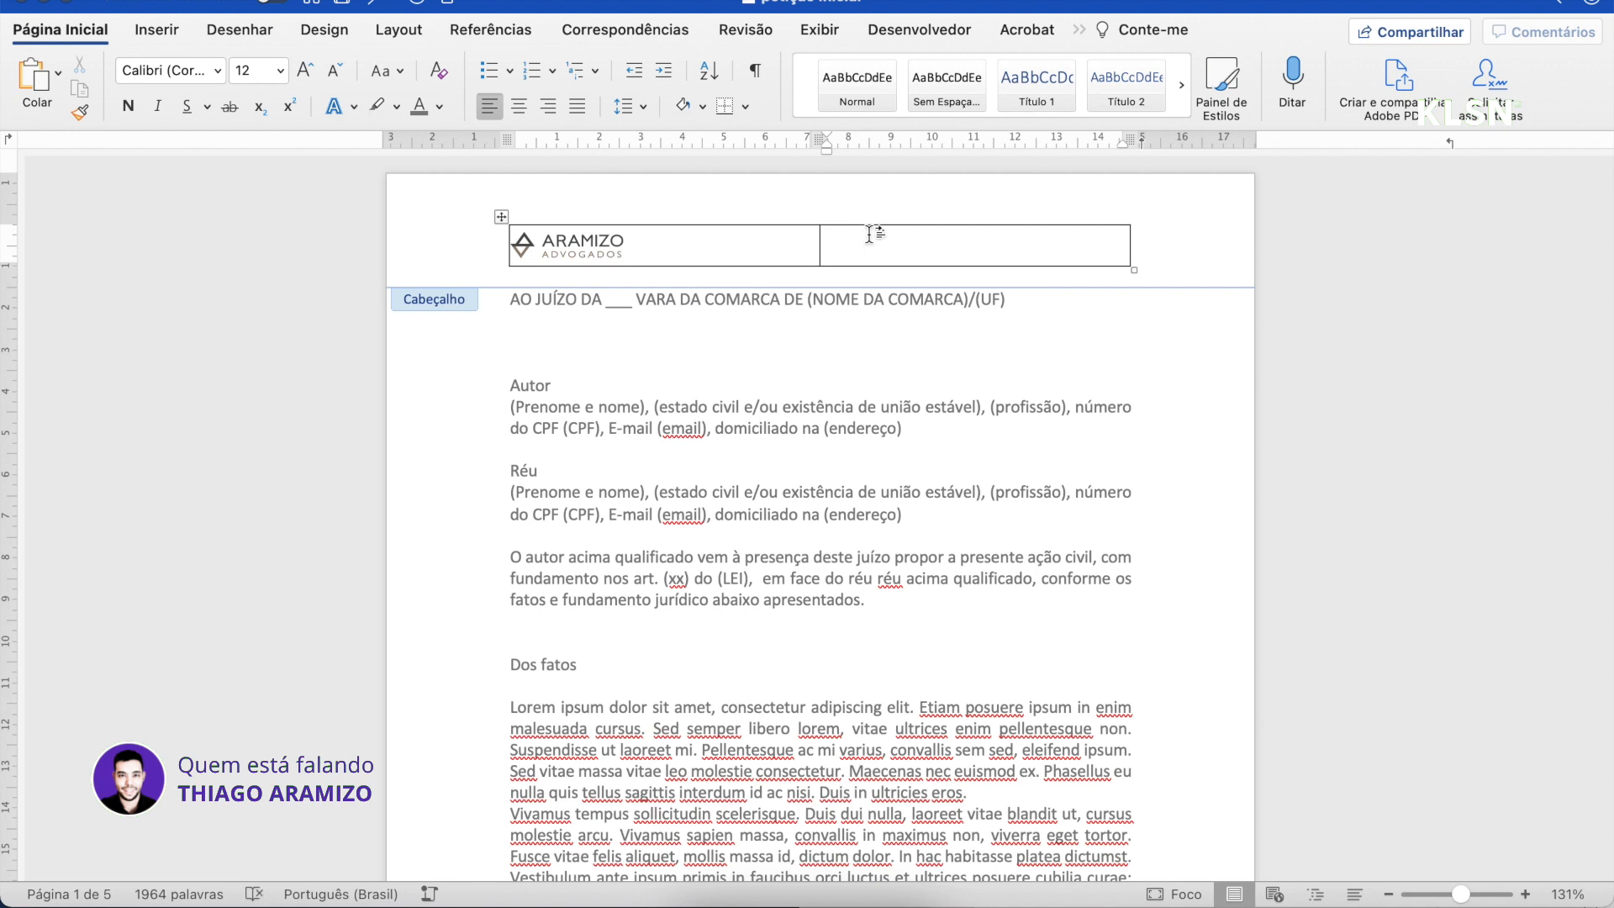
pyautogui.write('(site).com.br')
pyautogui.press('Return')
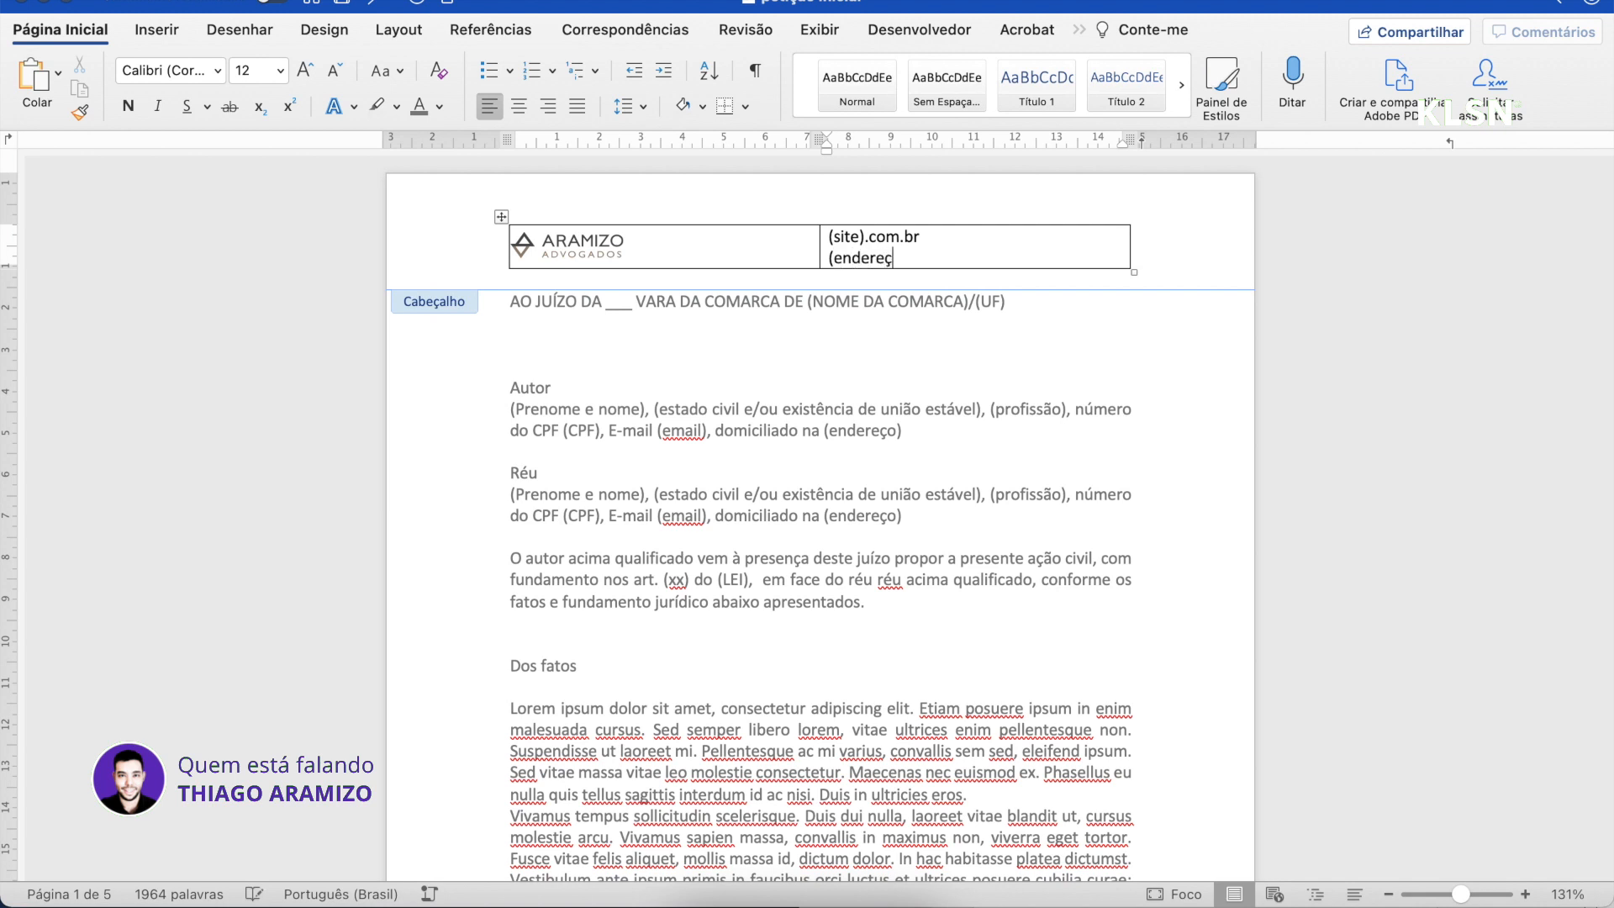
pyautogui.write('(endereço)')
pyautogui.press('Return')
pyautogui.write('(email')
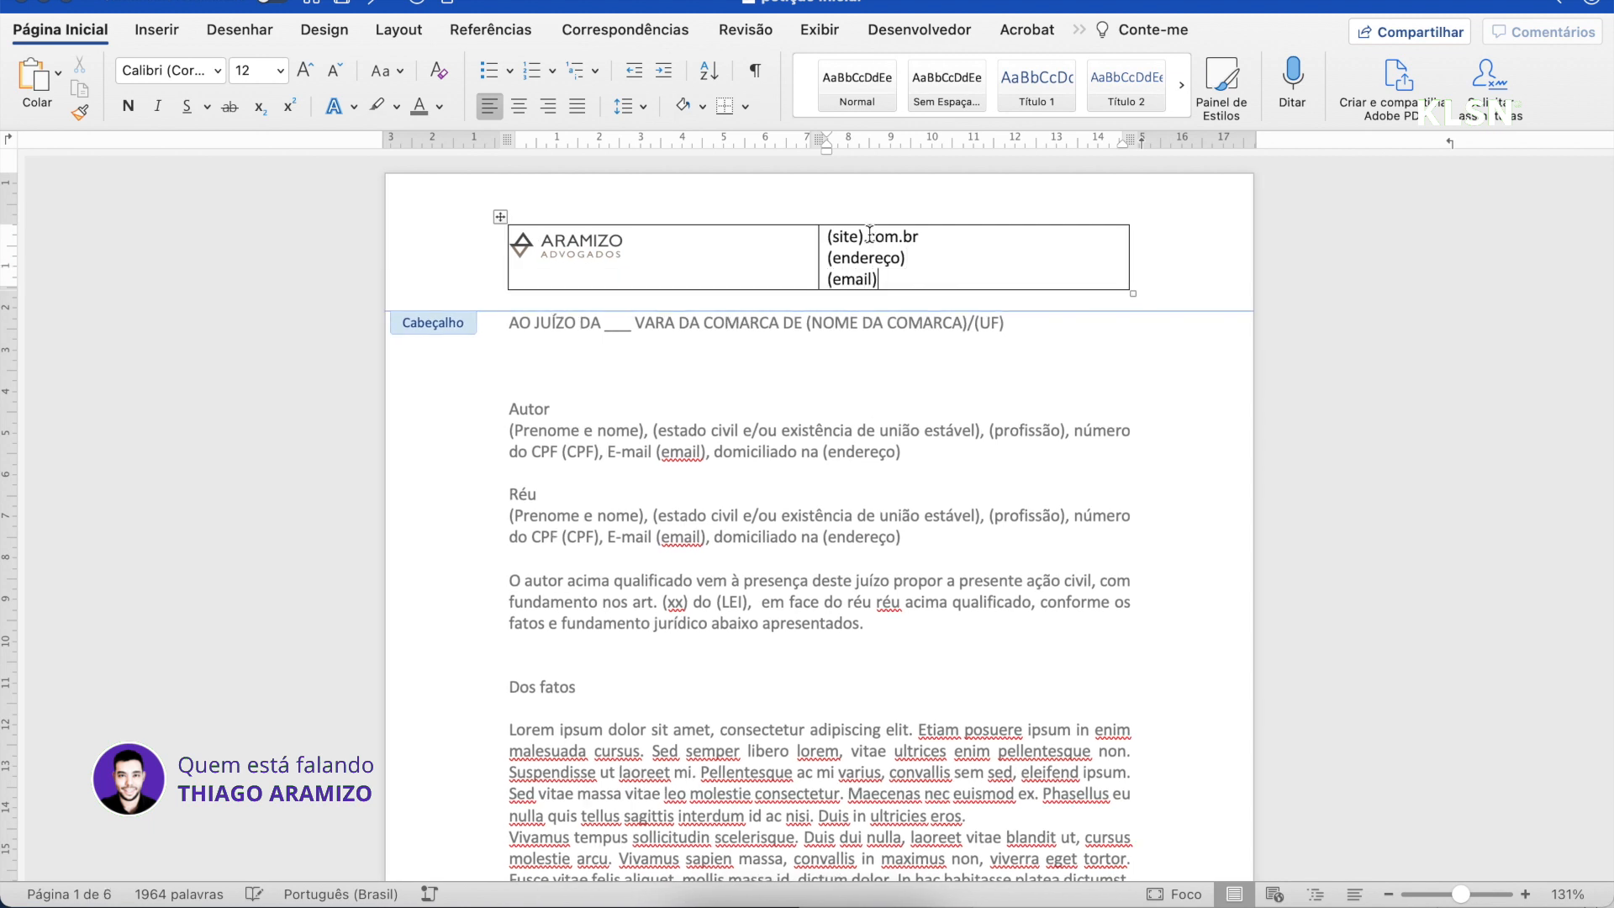
# Move the "(email)" line above "(endereço)" in the second header cell and remove the leftover empty line
pyautogui.moveTo(877, 277); pyautogui.dragTo(827, 276)
pyautogui.press('super+x')
pyautogui.press('Return')
pyautogui.press('super+v')
pyautogui.click(866, 300)
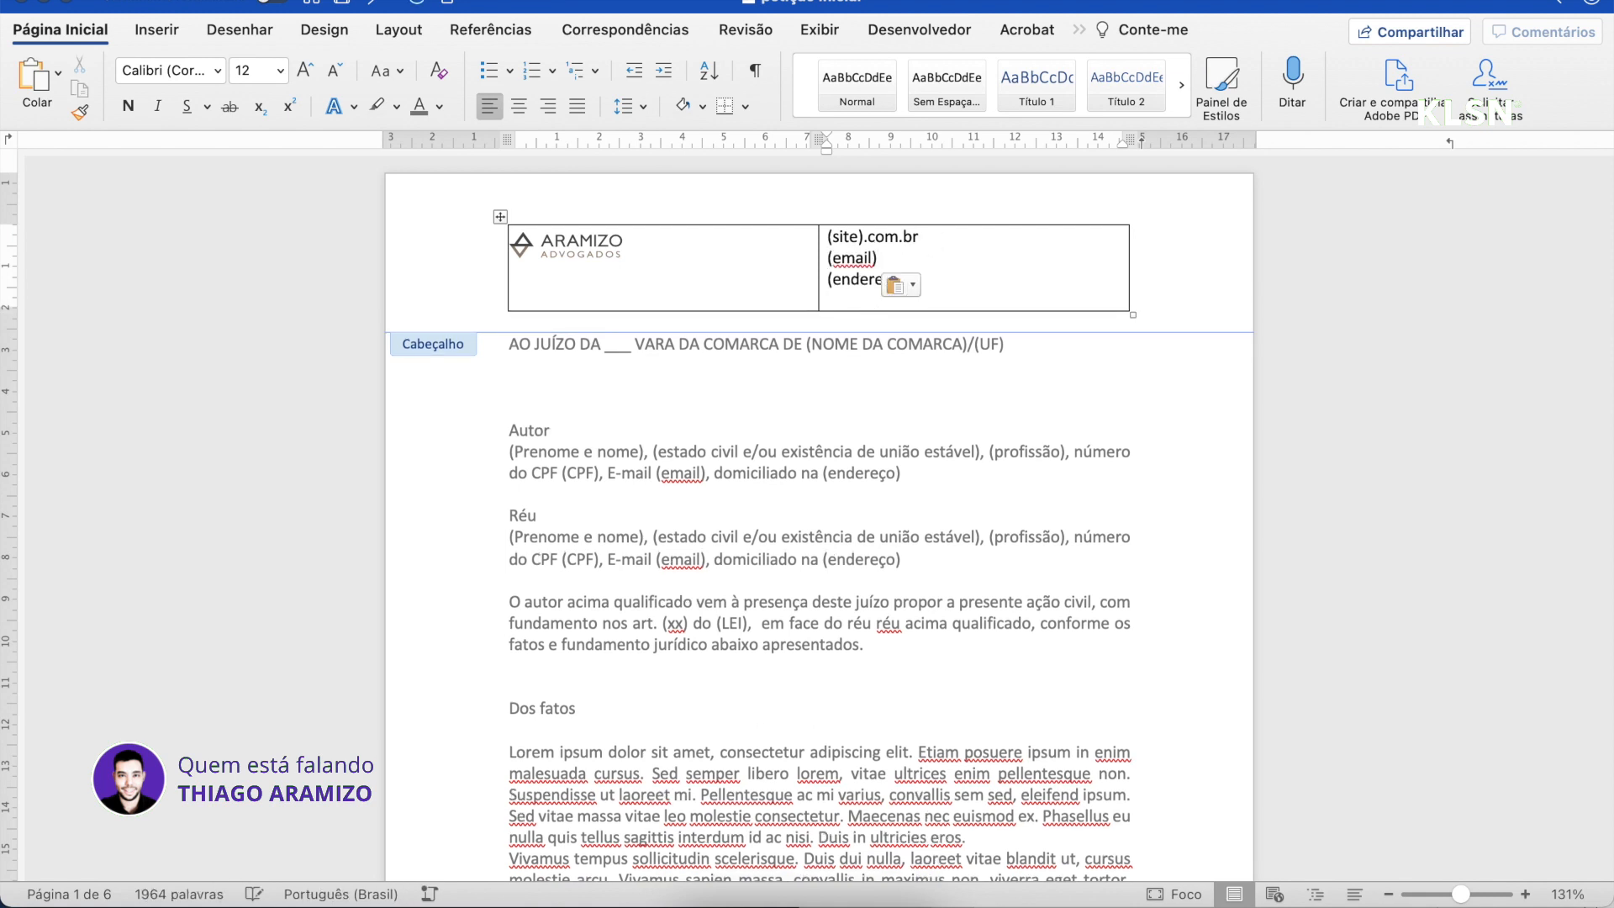
pyautogui.press('BackSpace')
# Select the three contact lines in the second header cell and change their font to Avenir
pyautogui.moveTo(924, 278); pyautogui.dragTo(814, 234)
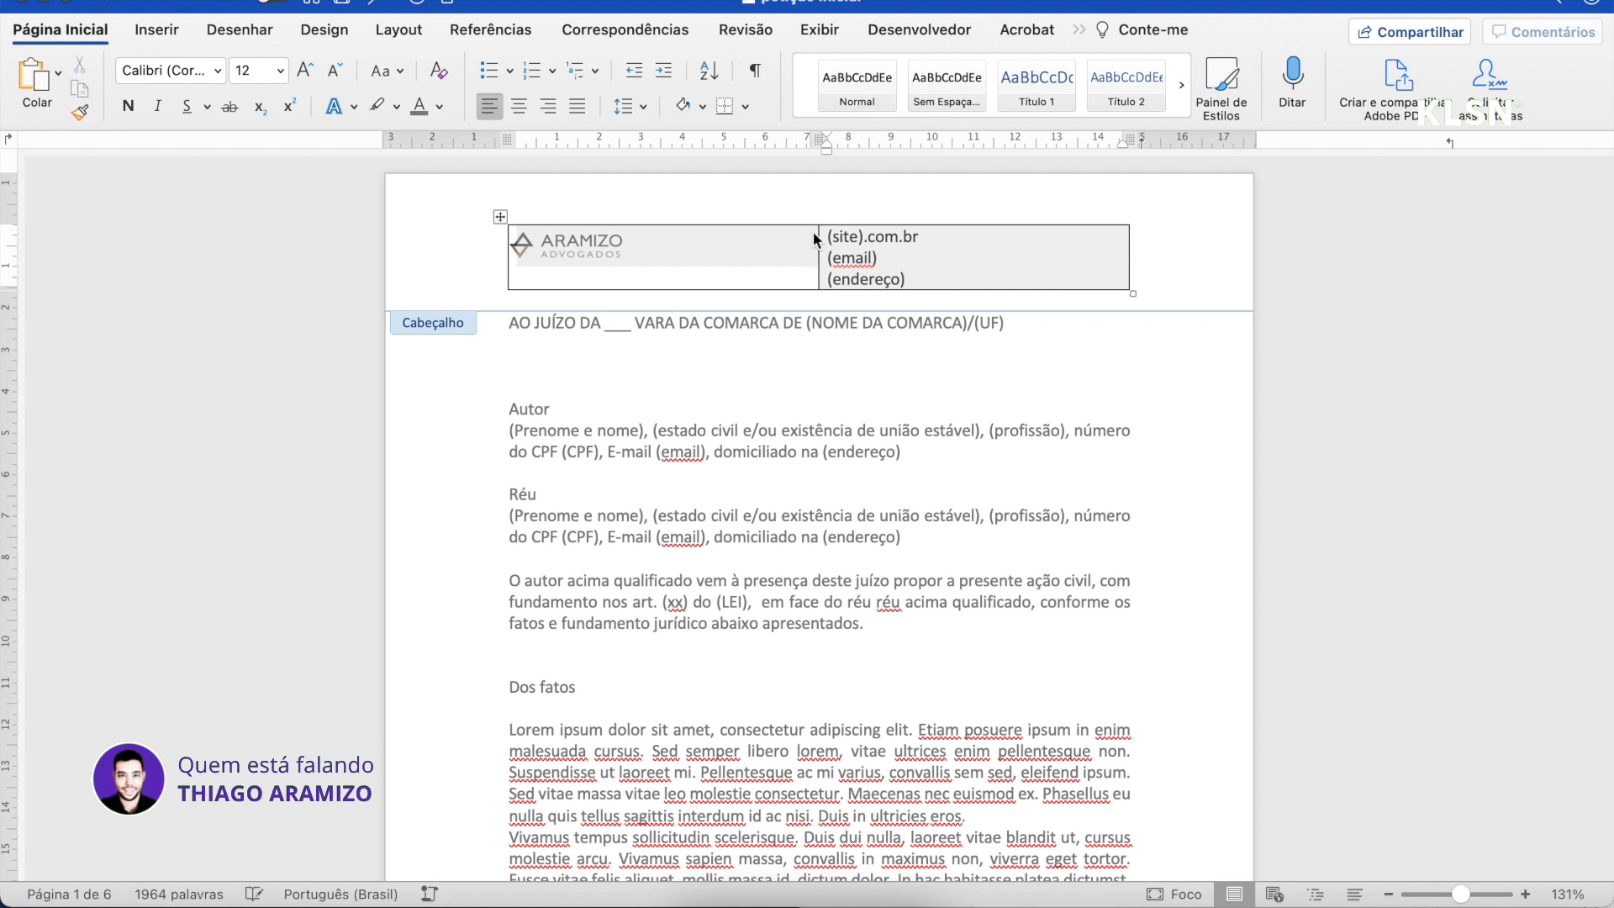
pyautogui.click(907, 275)
pyautogui.moveTo(922, 285); pyautogui.dragTo(827, 238)
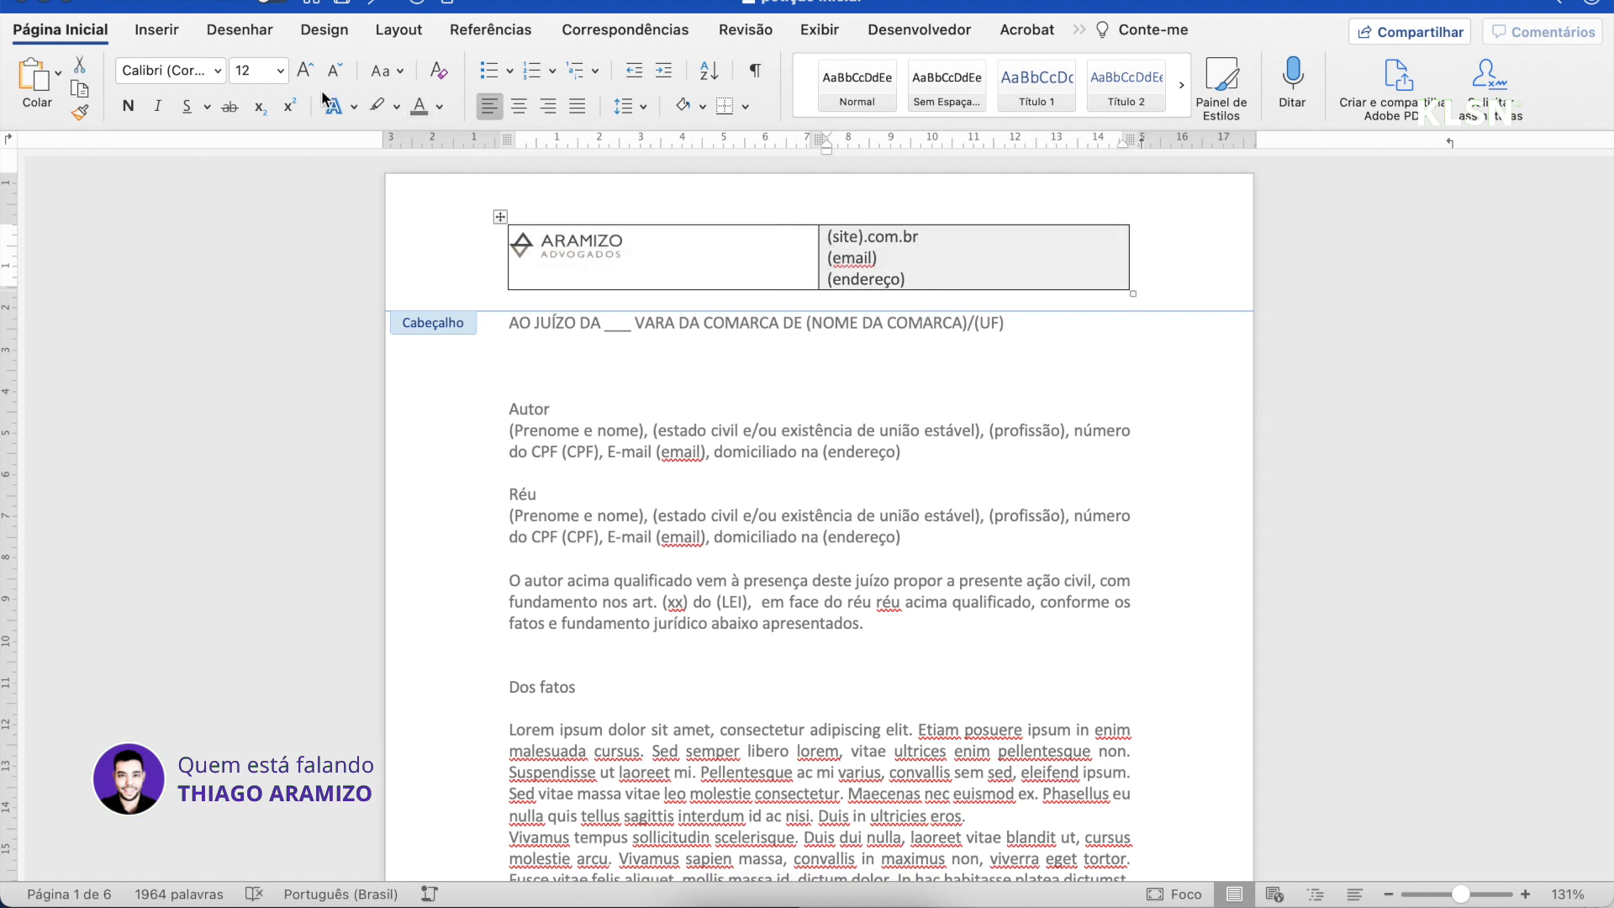
pyautogui.click(225, 73)
pyautogui.click(217, 73)
pyautogui.click(218, 69)
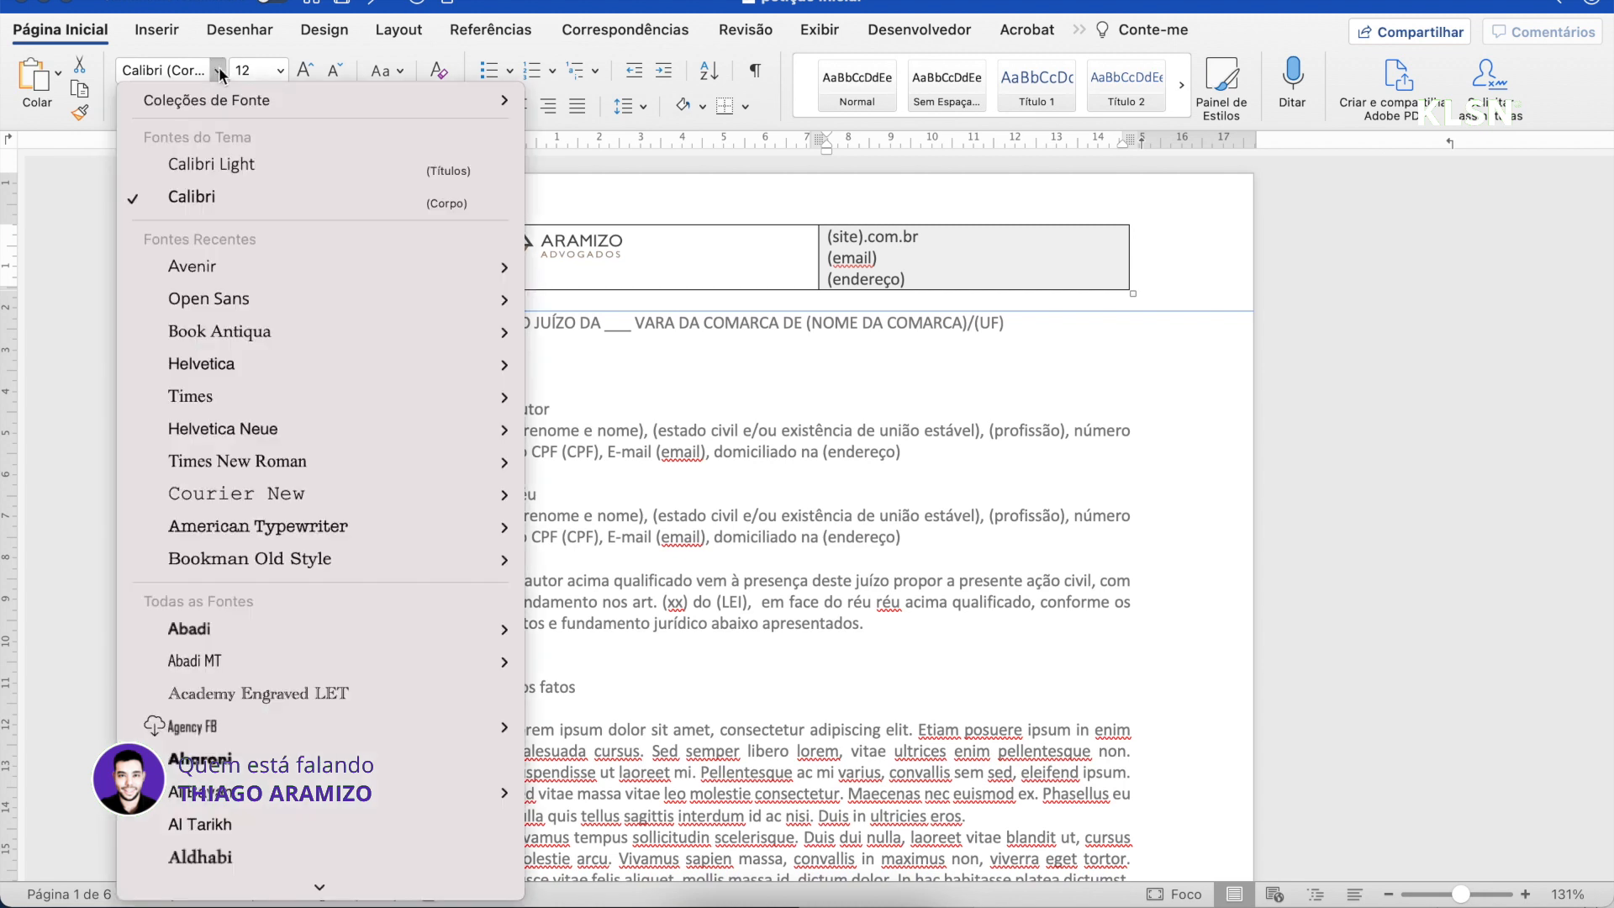
pyautogui.click(320, 267)
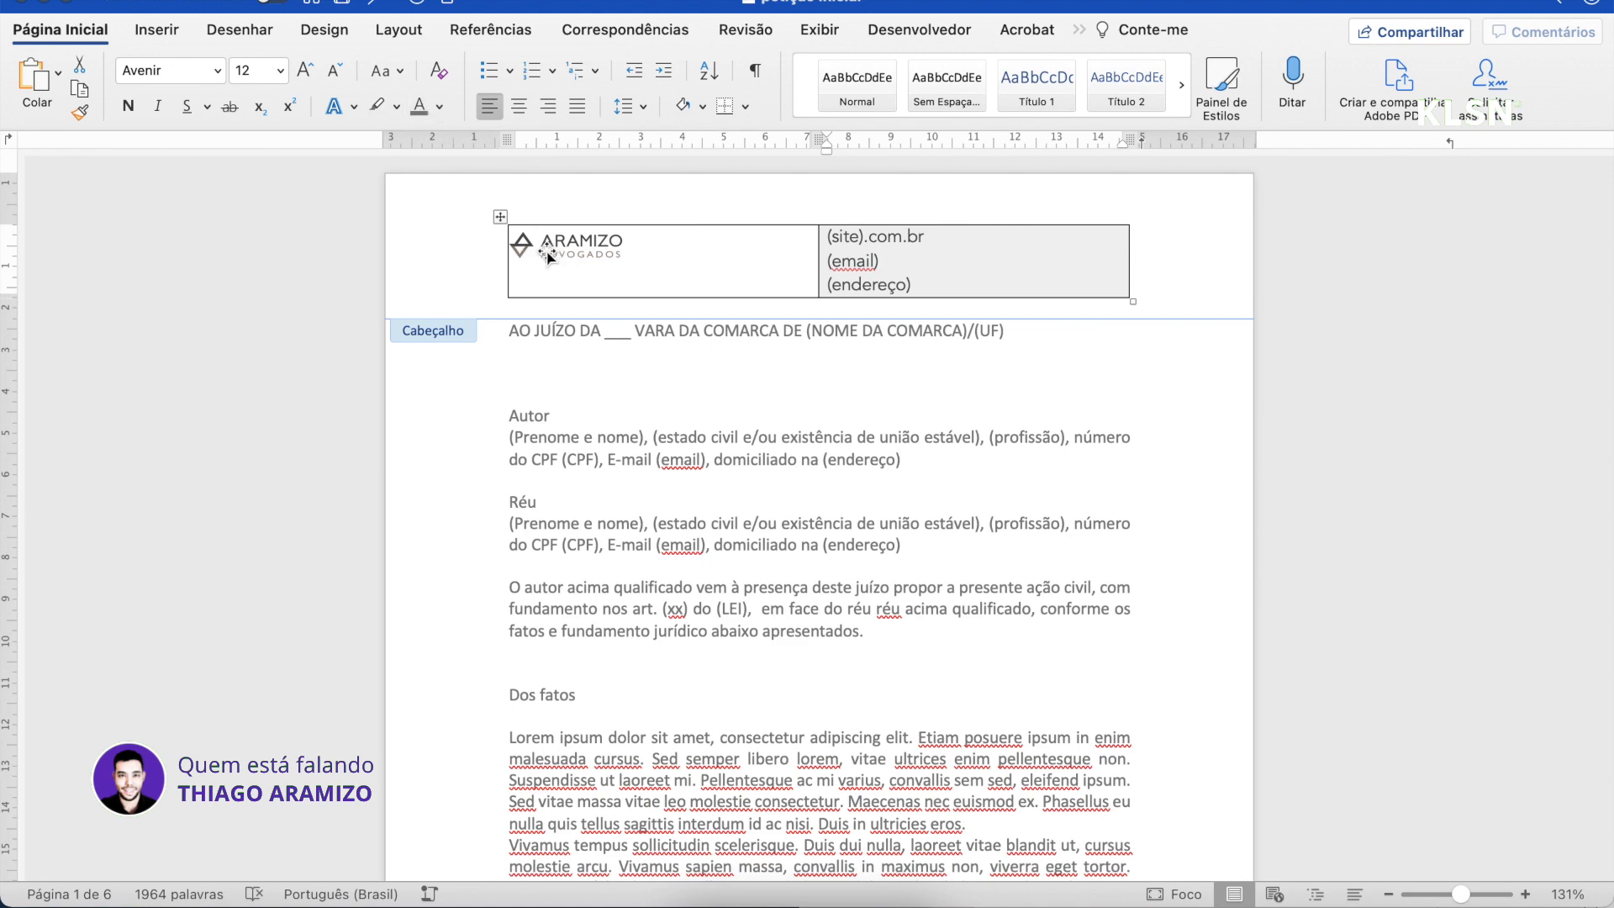
# Recolour the contact lines with the brown sampled from the logo's lower triangle, hex 968677
pyautogui.scroll(2, 590, 269)
pyautogui.scroll(5, 590, 270)
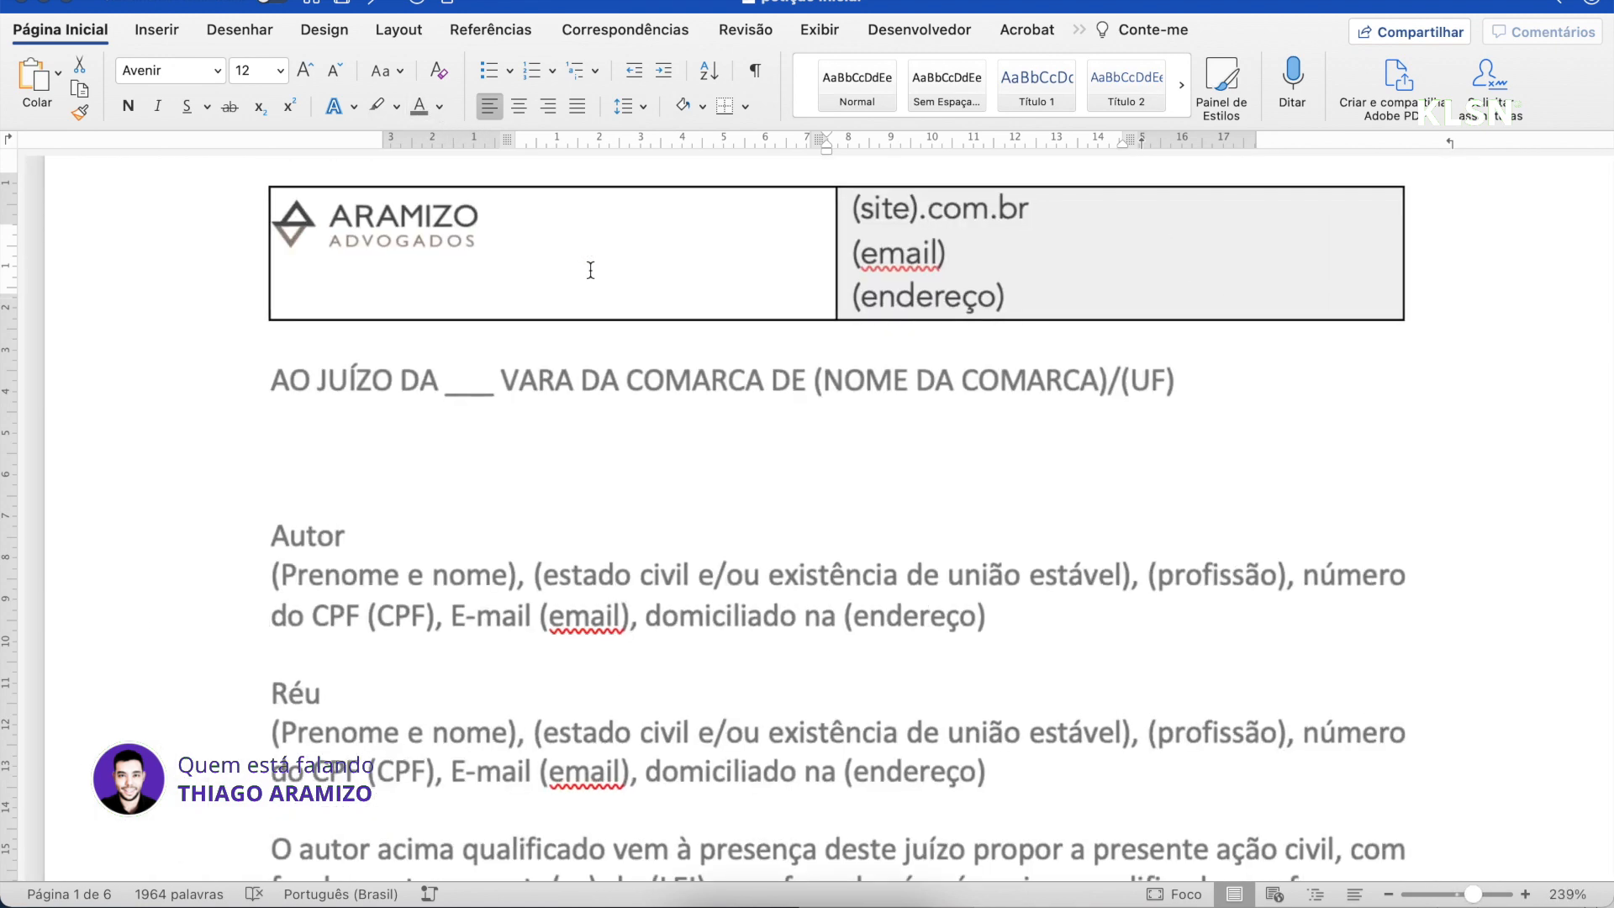
pyautogui.scroll(6, 590, 270)
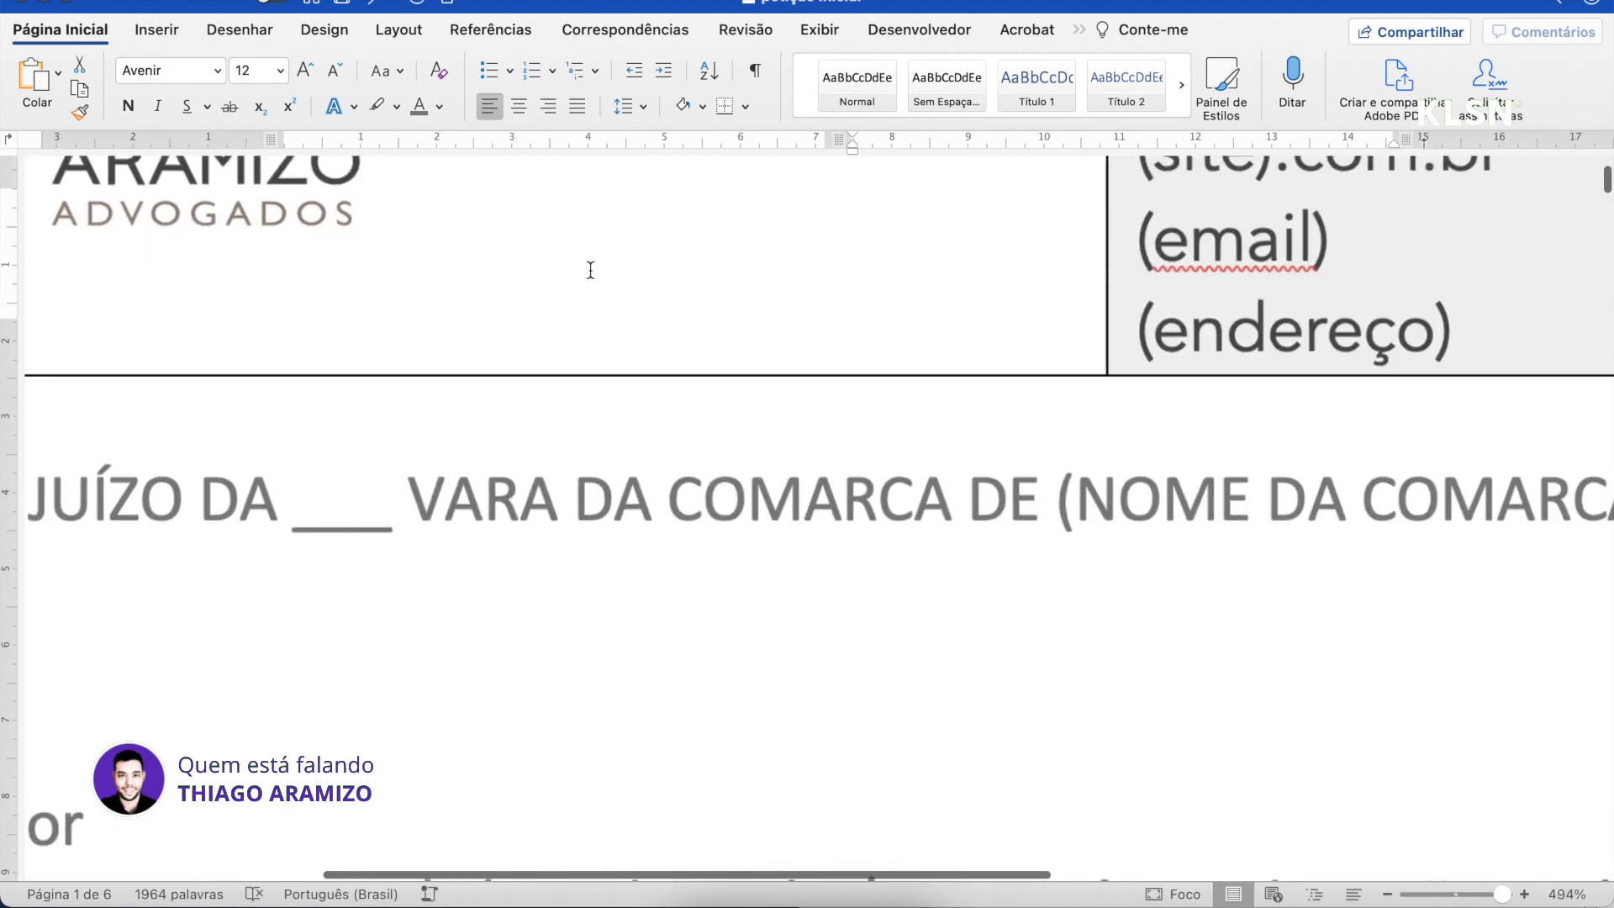
pyautogui.hscroll(-5, 590, 270)
pyautogui.scroll(3, 590, 270)
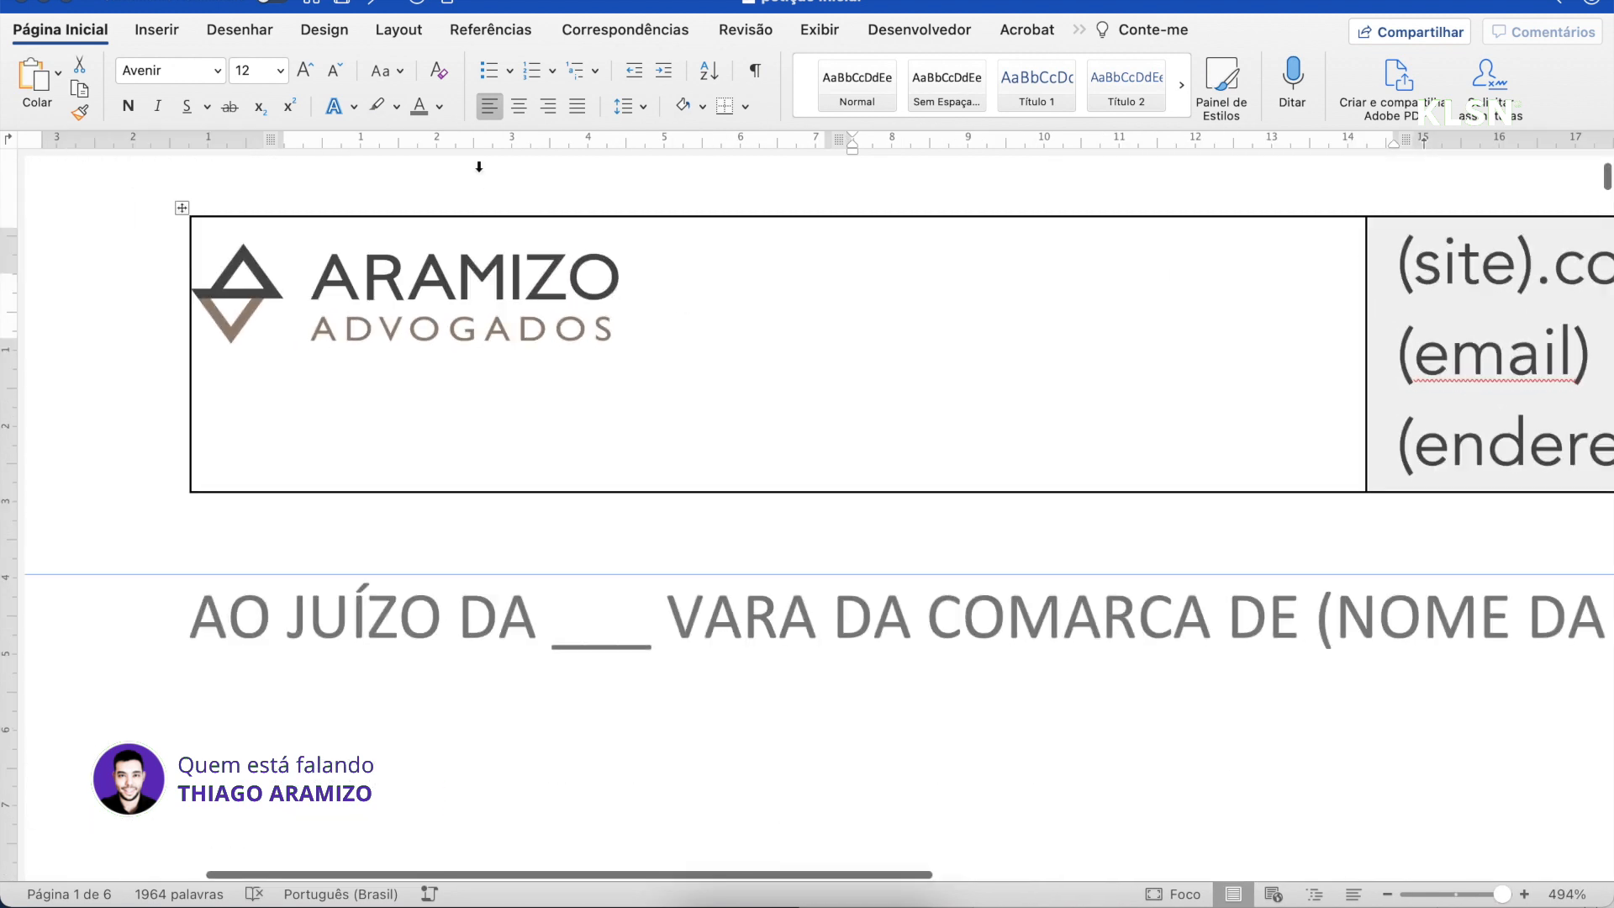
pyautogui.click(440, 106)
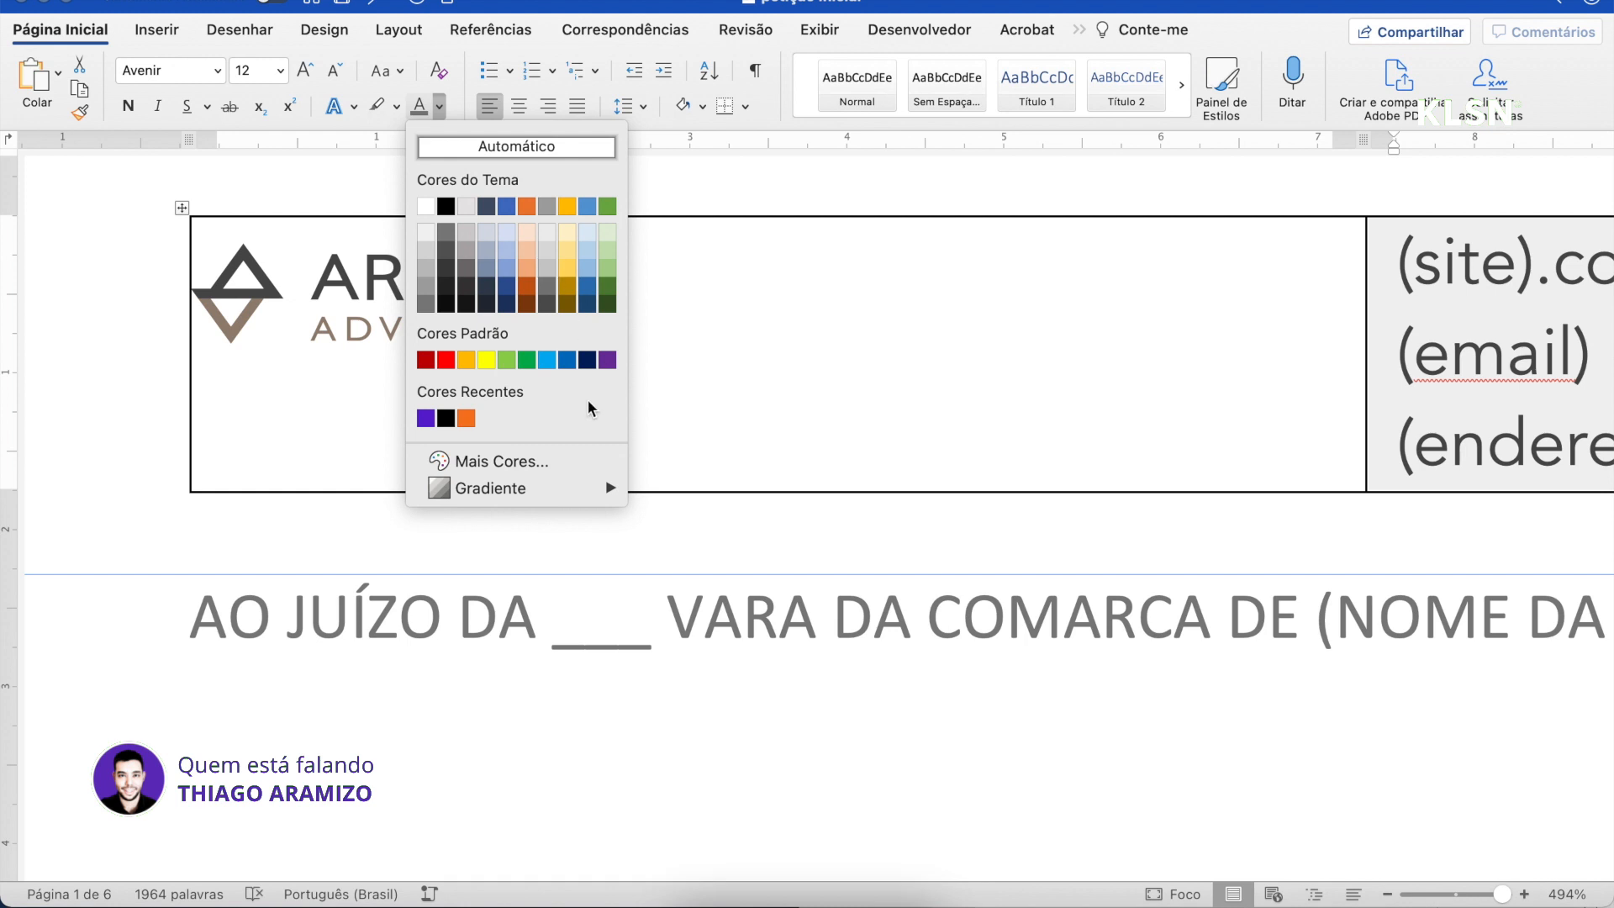
pyautogui.click(565, 459)
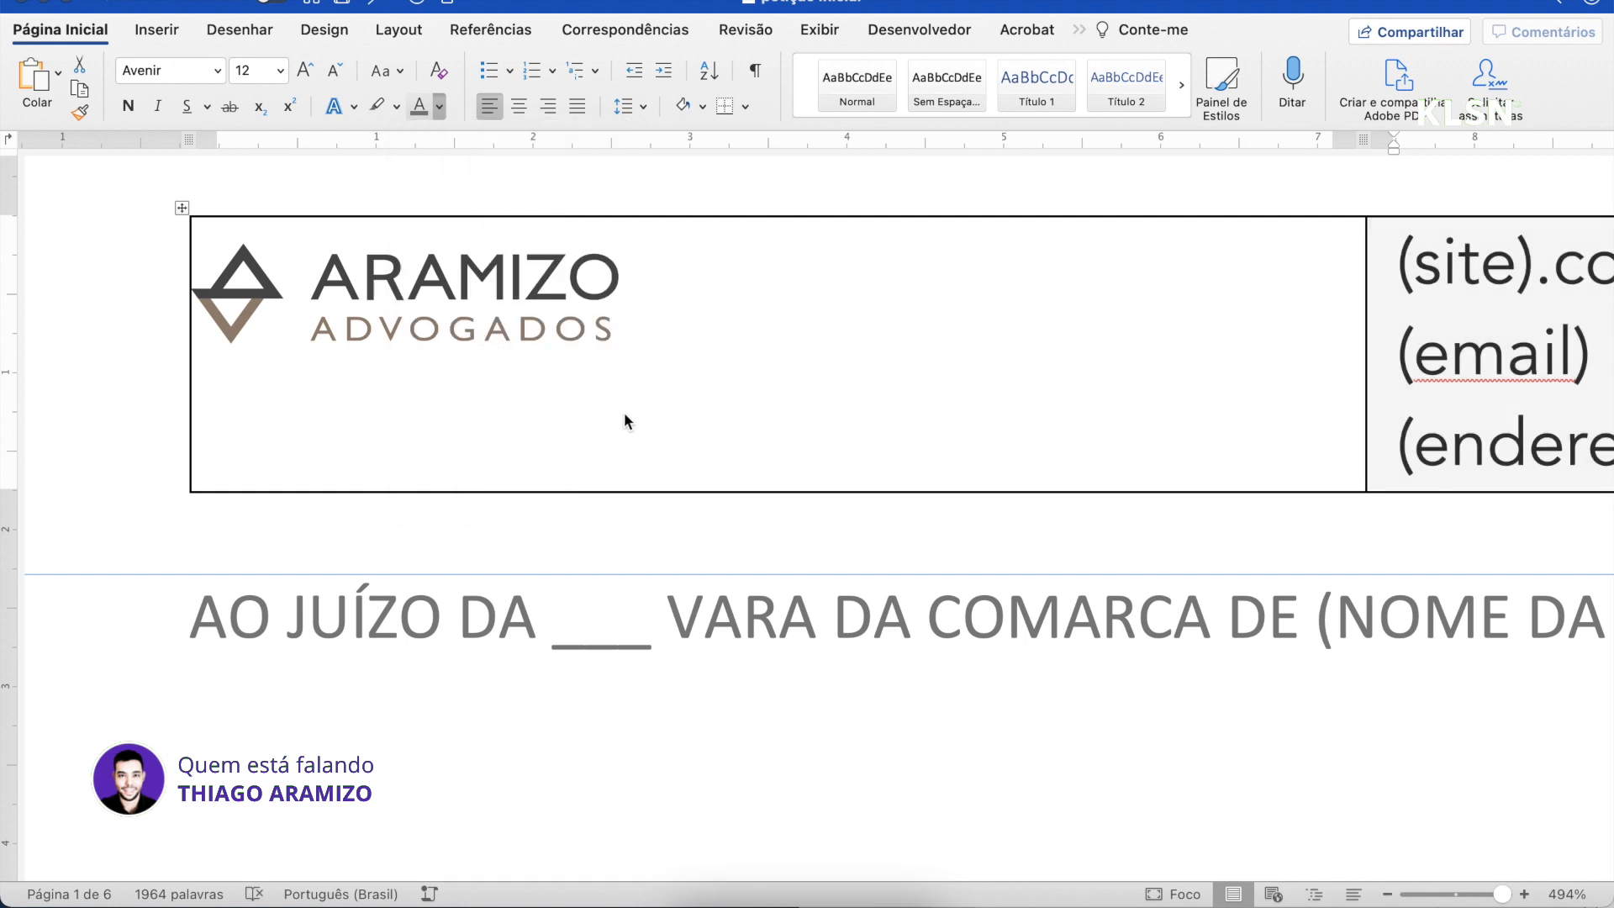
pyautogui.click(733, 485)
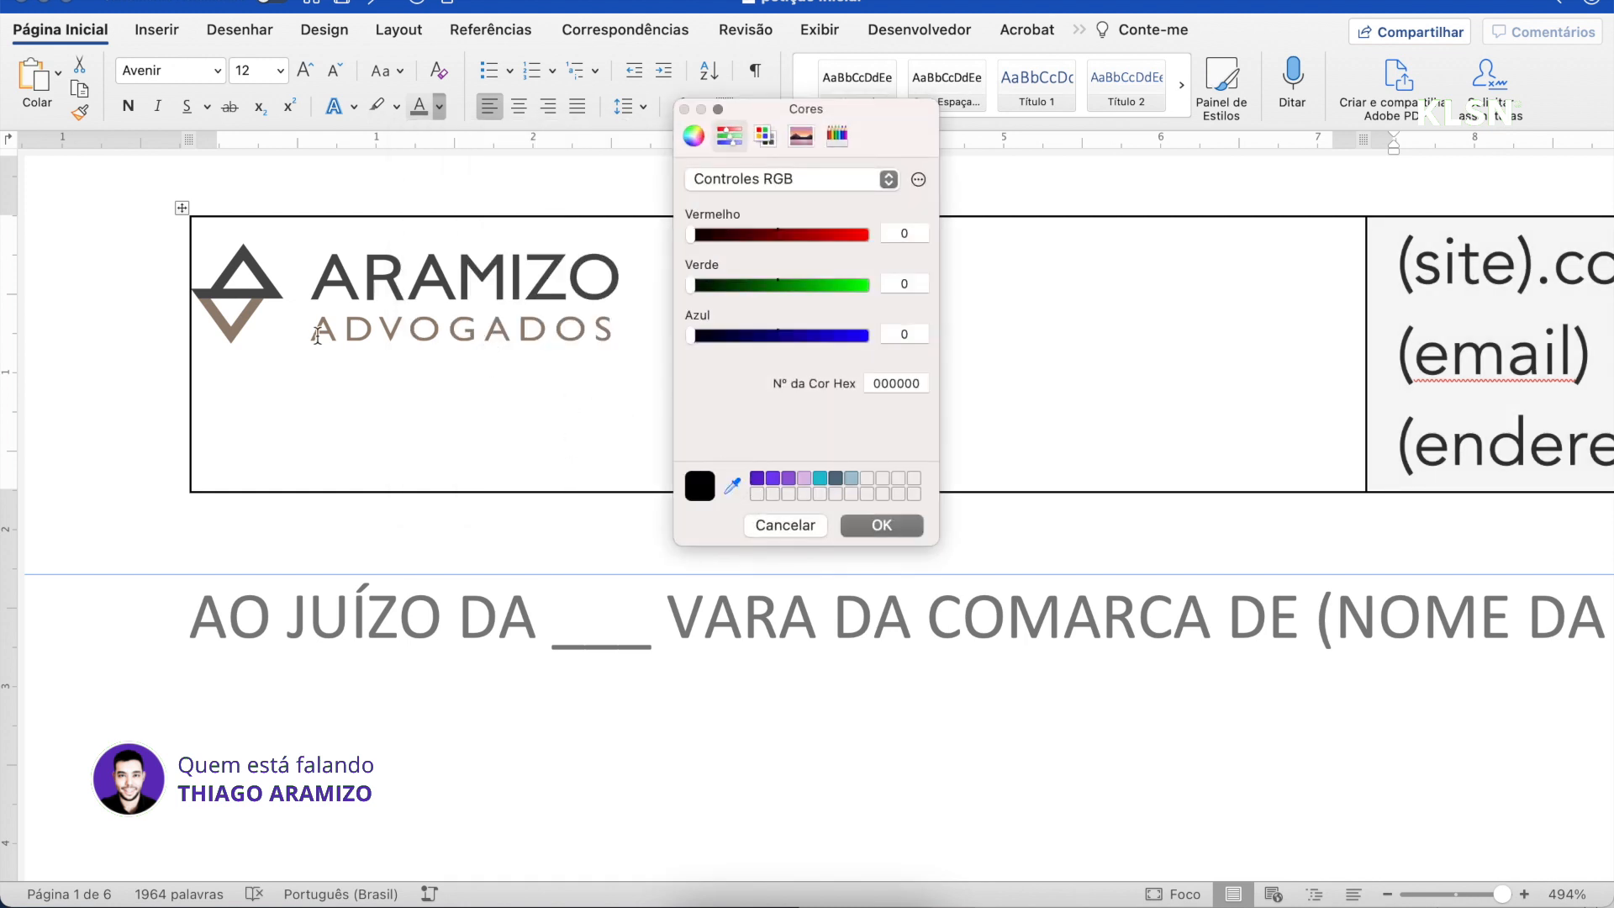
pyautogui.click(239, 320)
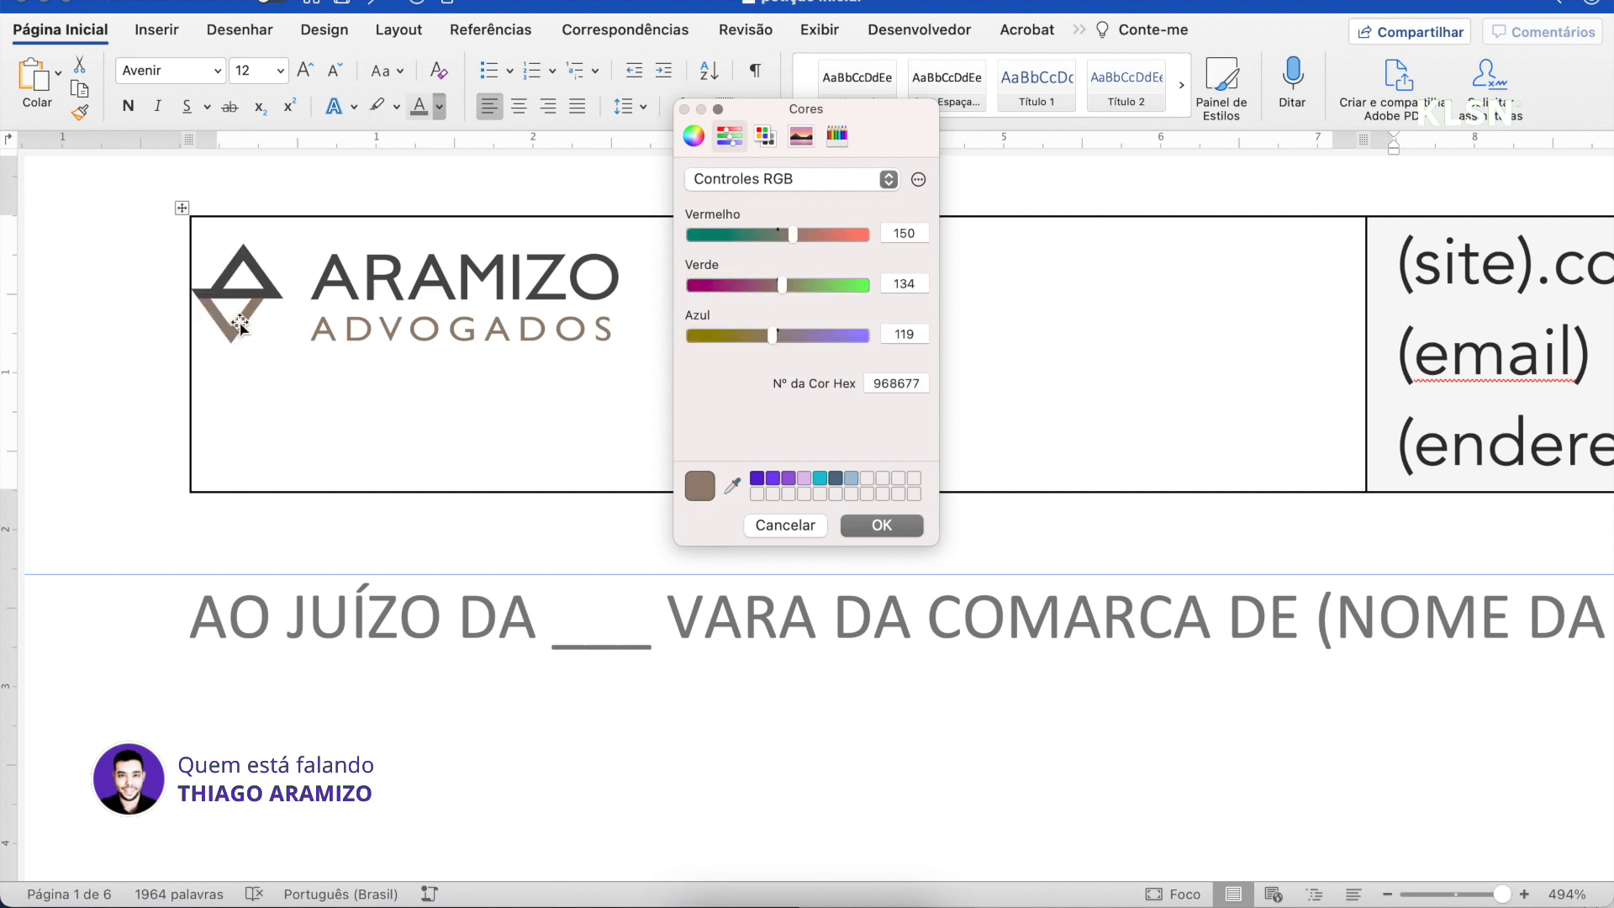
pyautogui.click(862, 532)
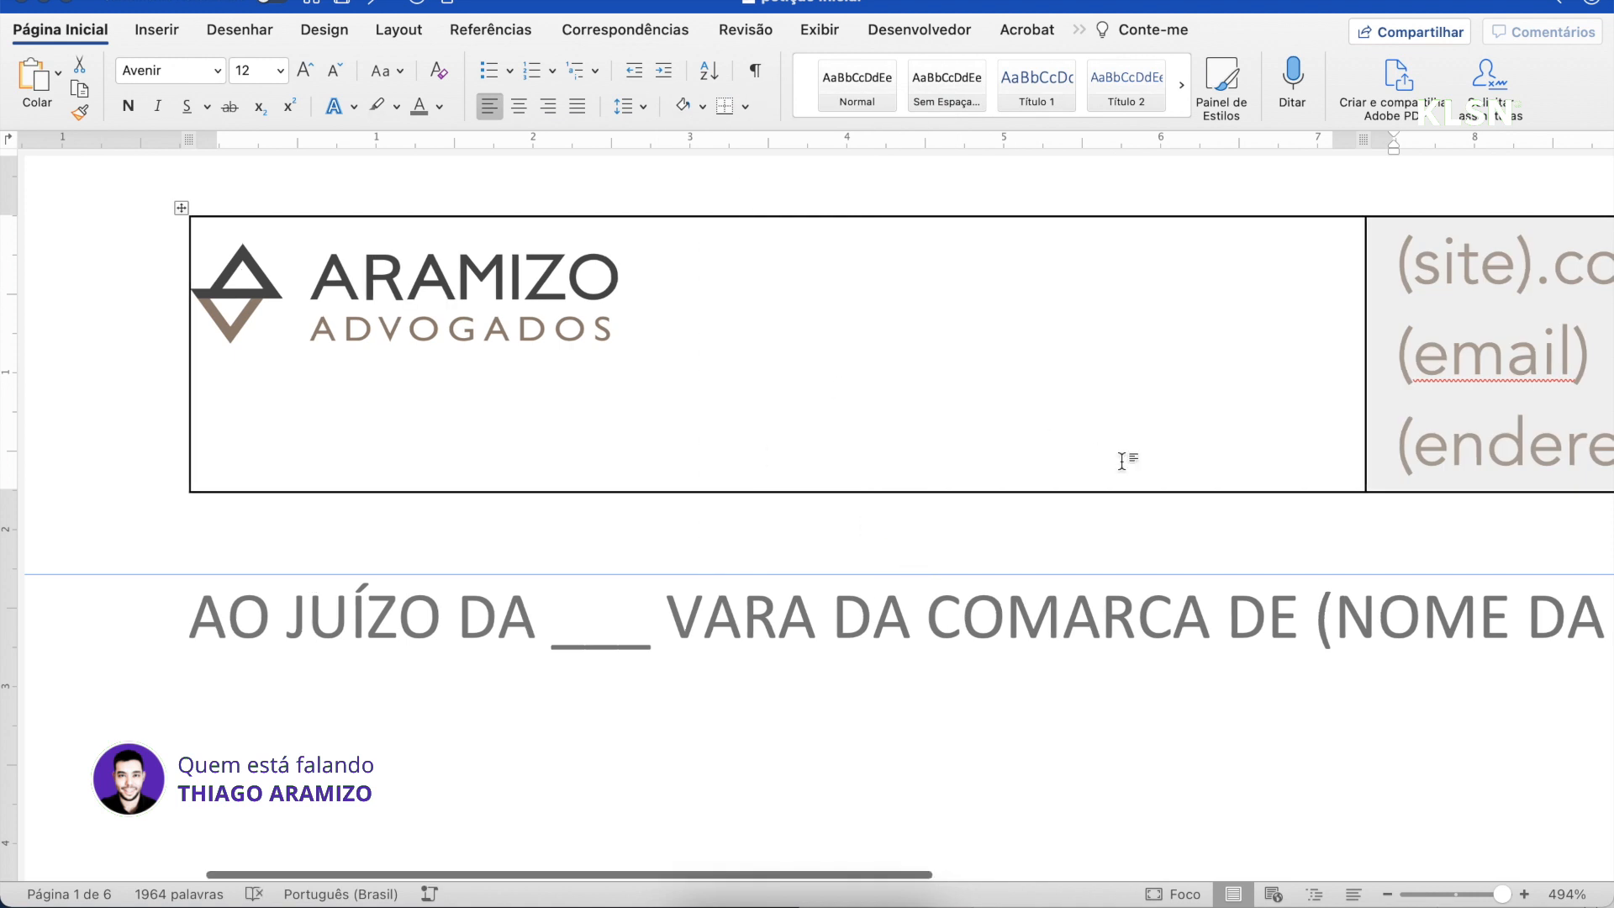
# Set the contact lines' paragraph spacing before and after to Automático
pyautogui.hscroll(3, 1128, 457)
pyautogui.hscroll(5, 1123, 461)
pyautogui.scroll(2, 1123, 461)
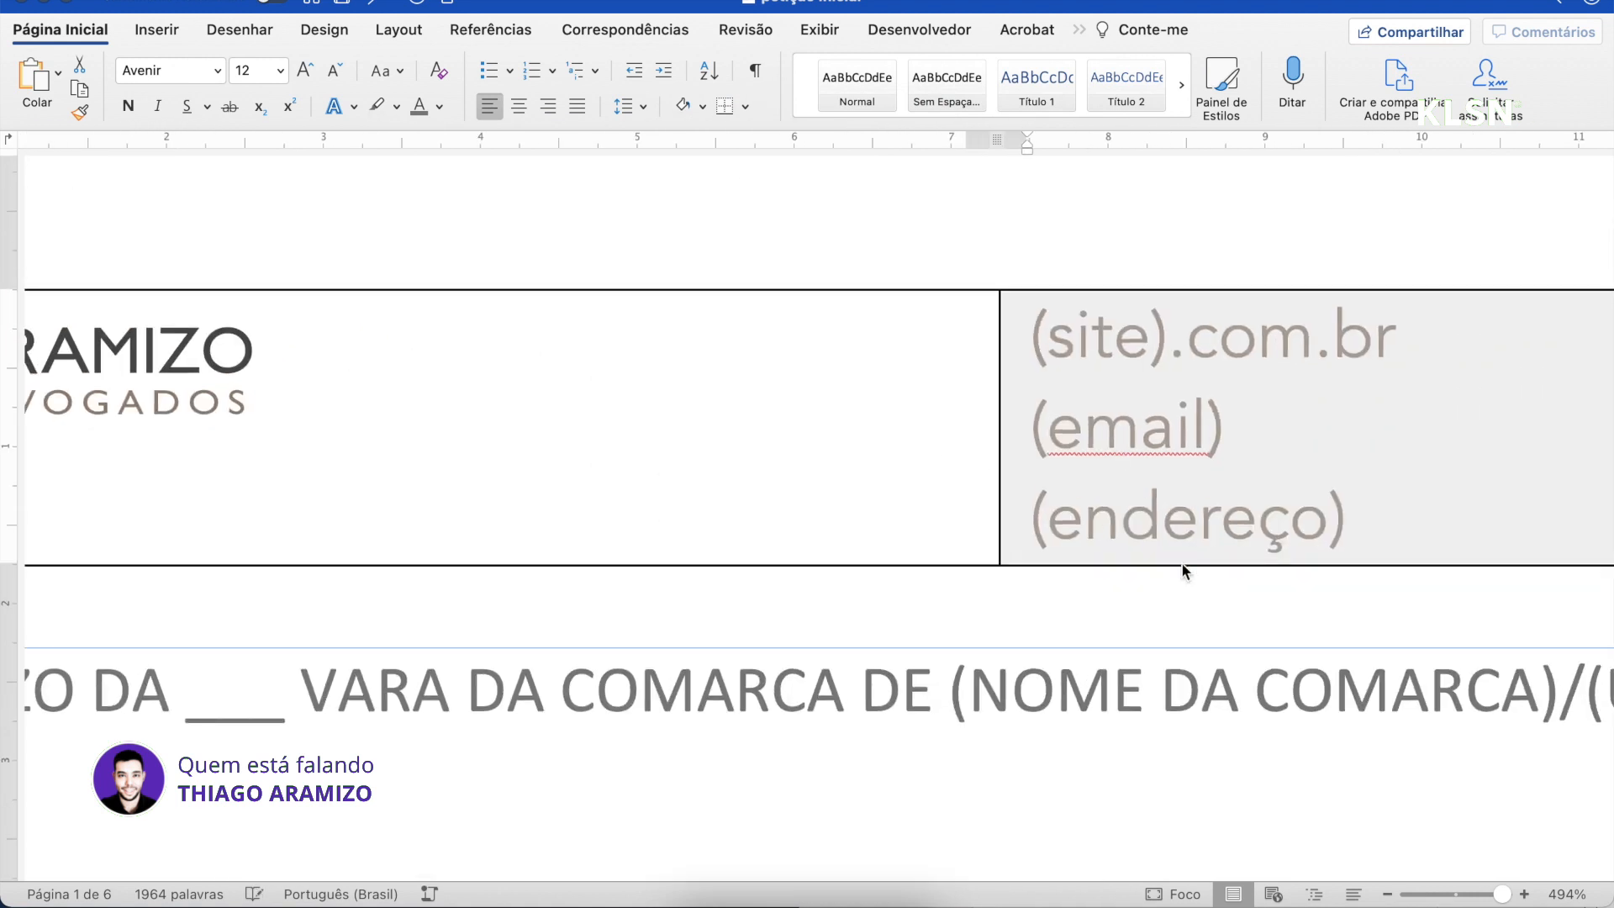
pyautogui.click(1200, 586)
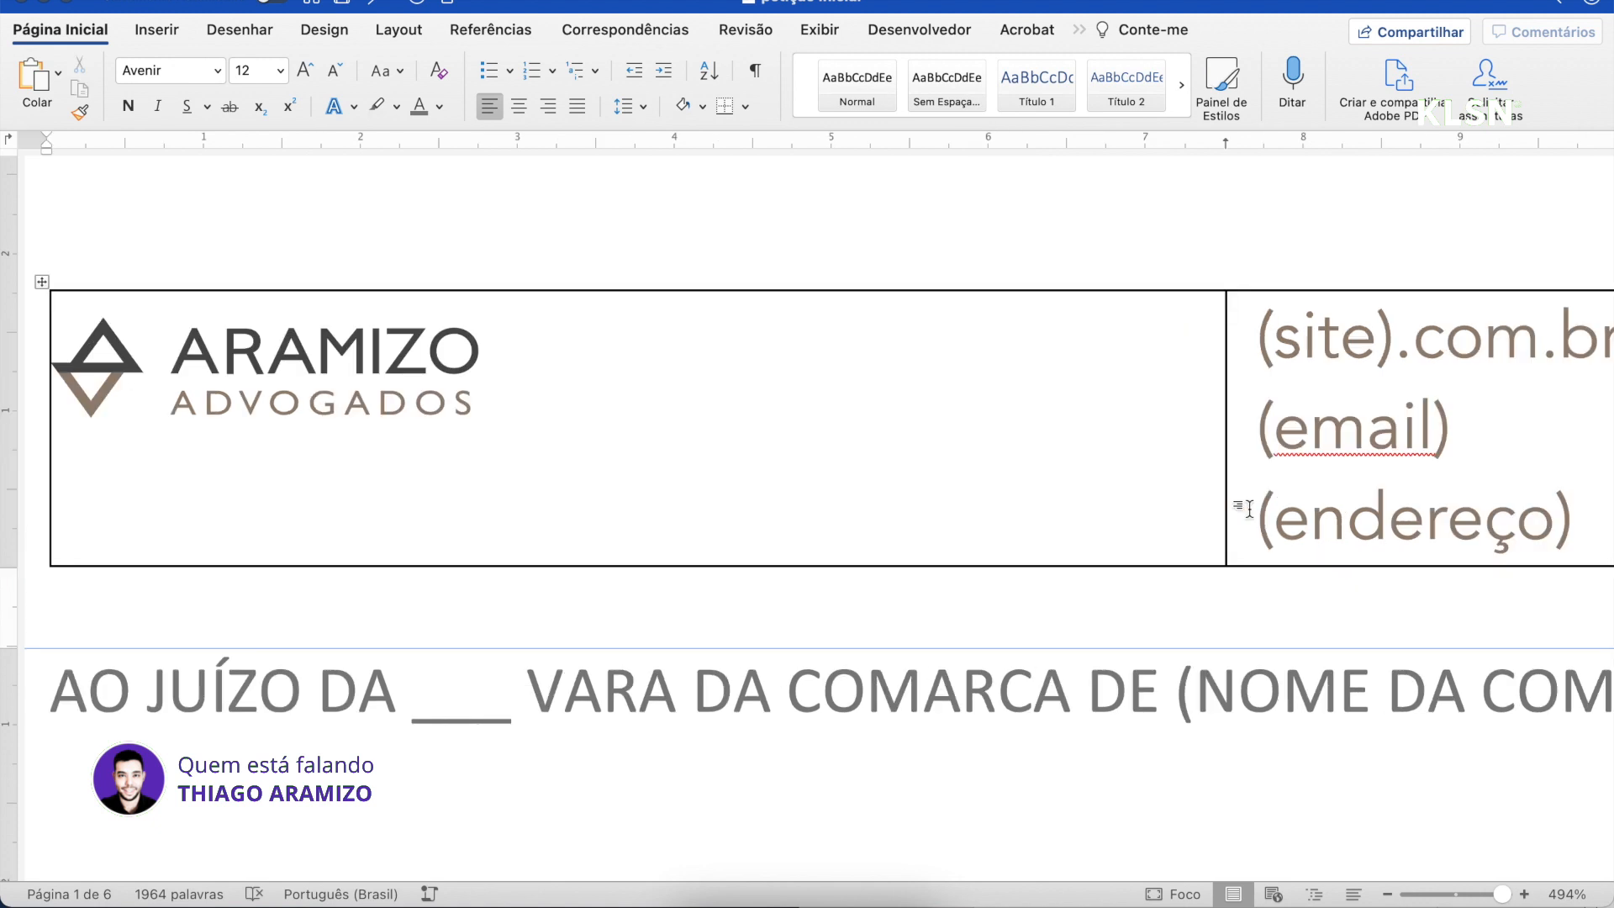
pyautogui.moveTo(1572, 519); pyautogui.dragTo(1260, 335)
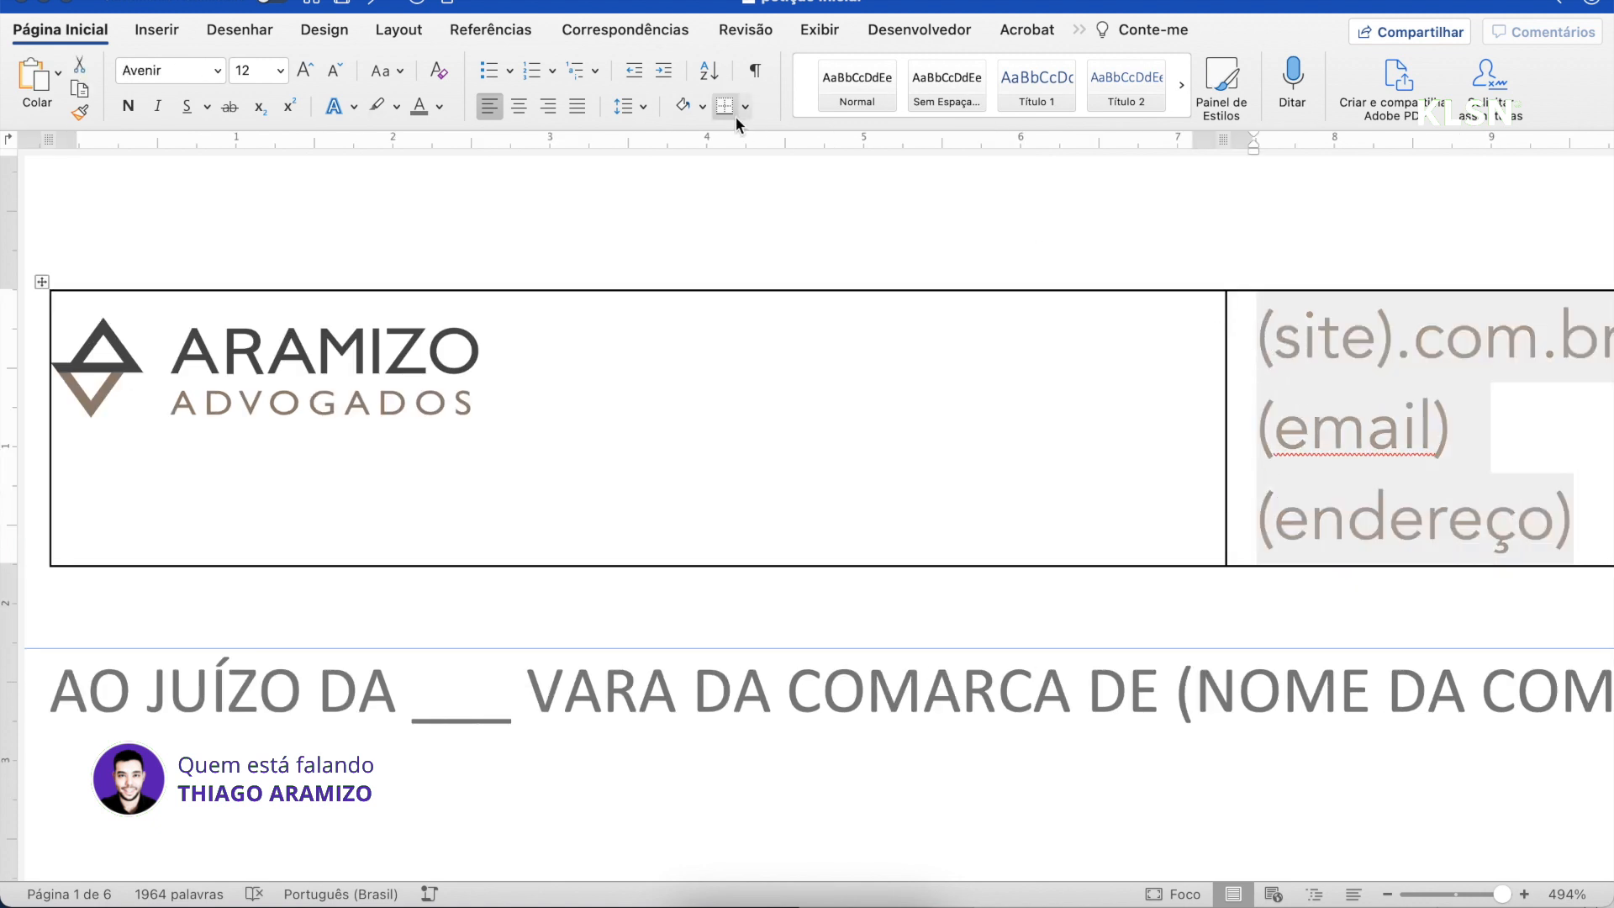
pyautogui.click(642, 109)
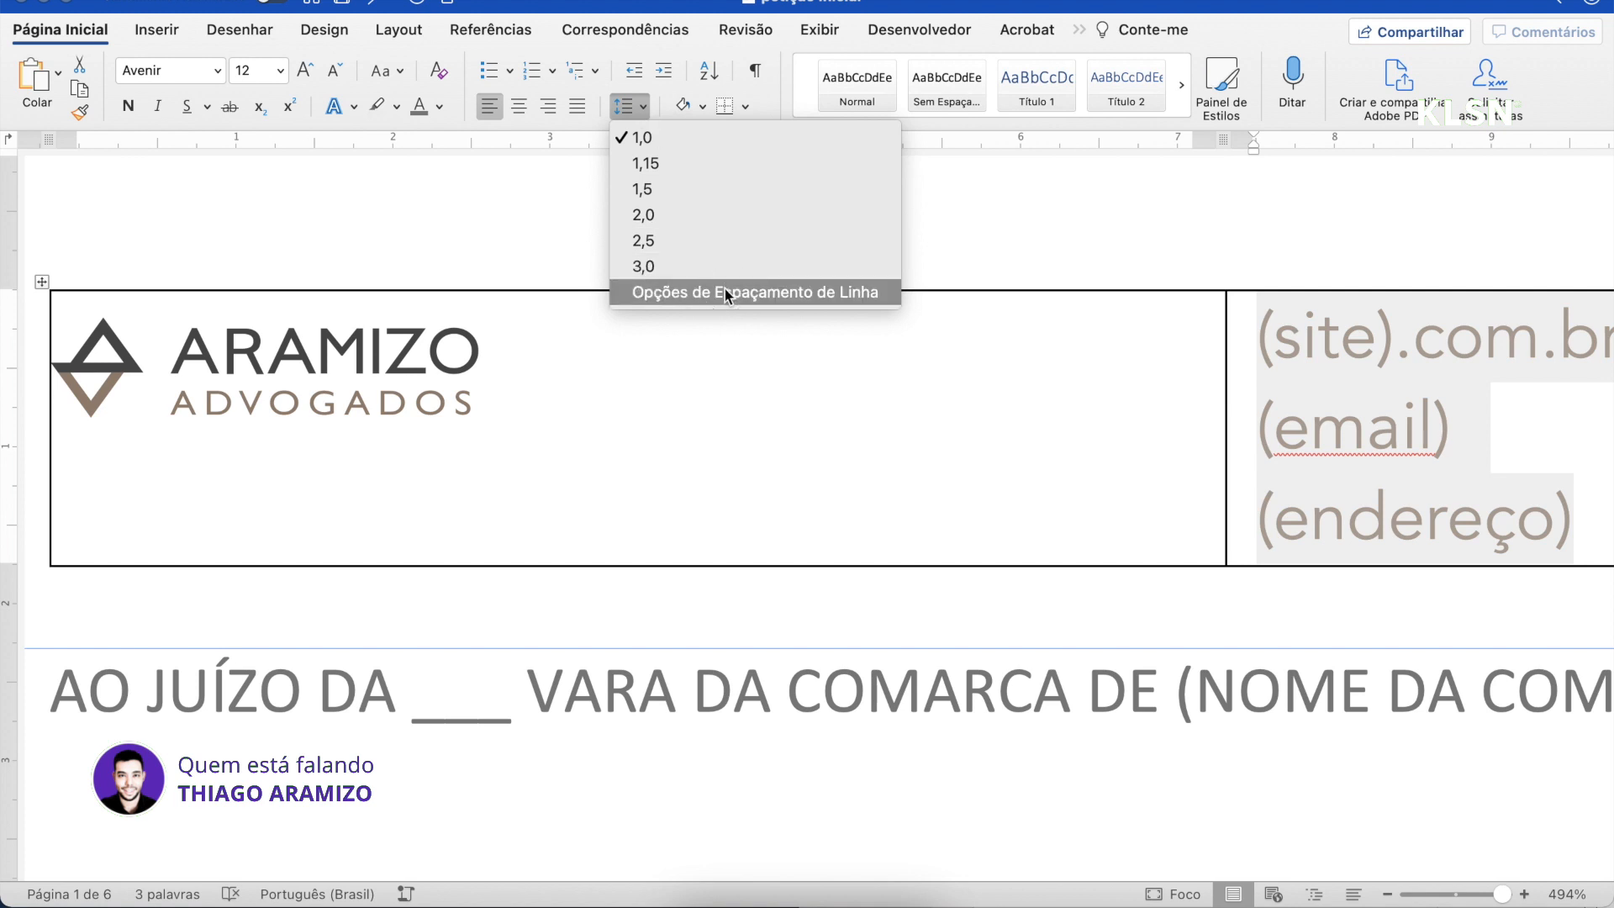
pyautogui.click(725, 289)
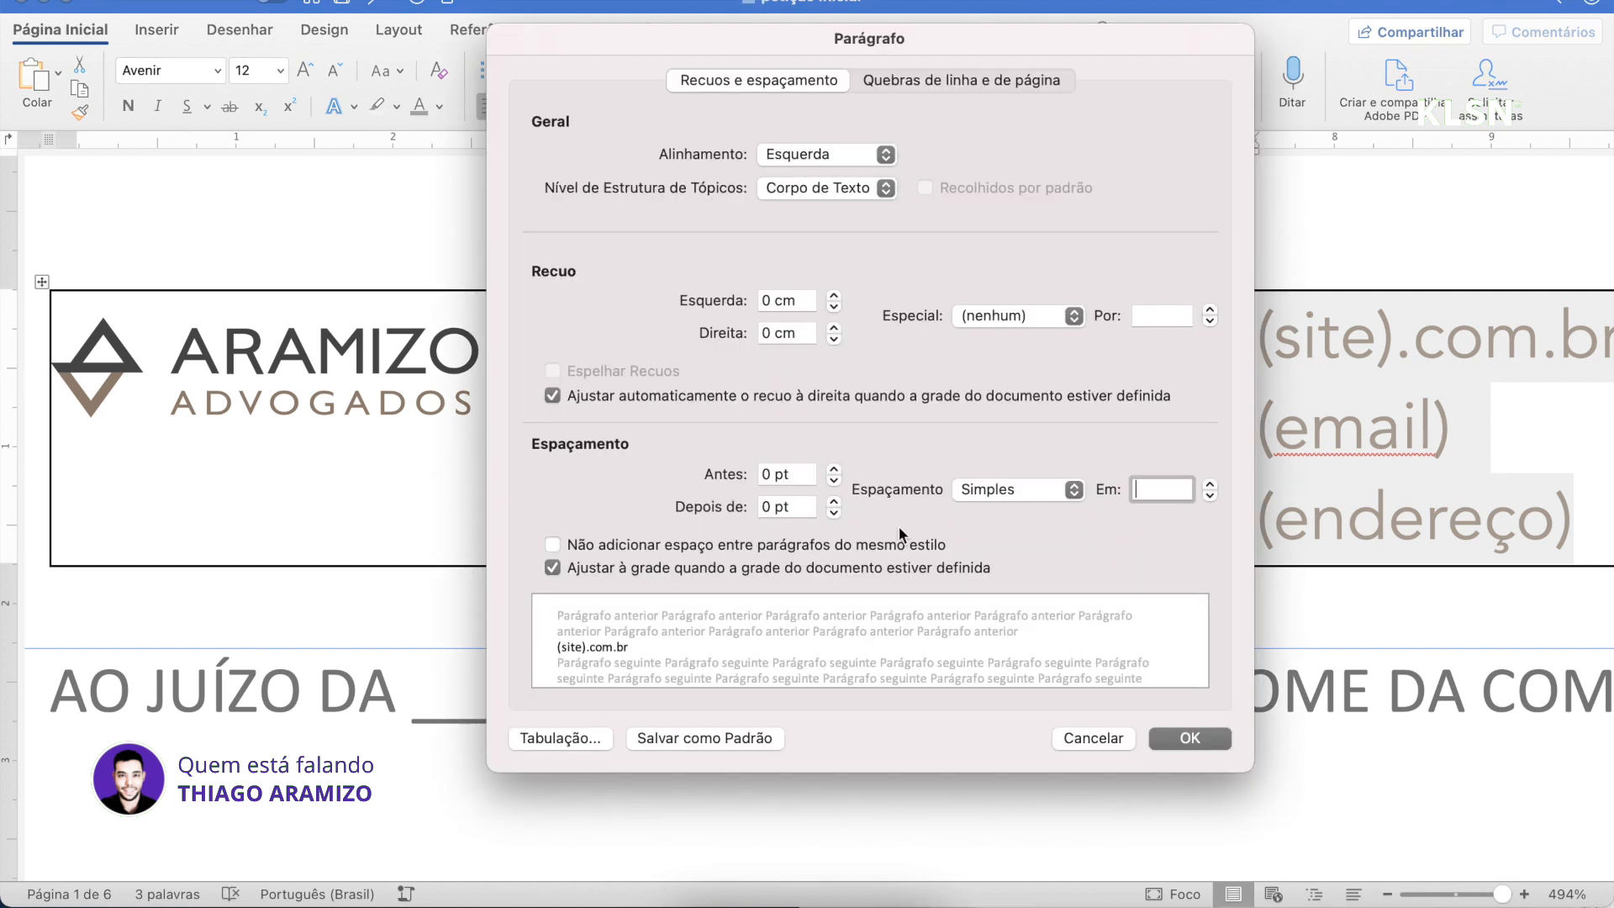
pyautogui.click(834, 511)
pyautogui.click(834, 481)
pyautogui.click(1183, 740)
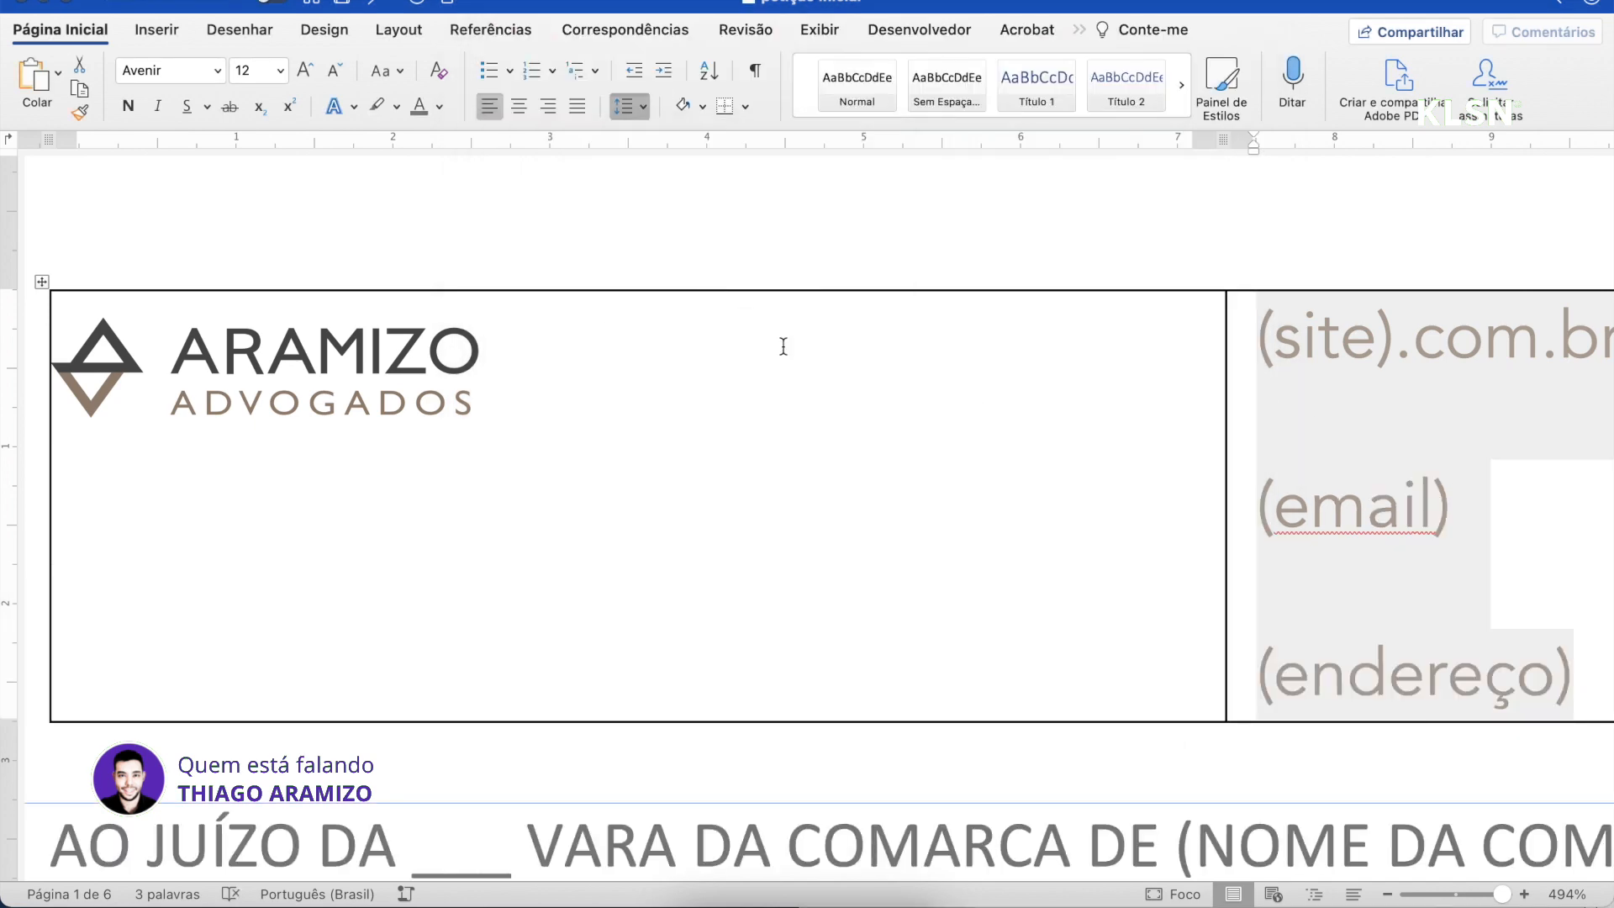
# Set the contact lines' paragraph spacing to 0 both before and after
pyautogui.doubleClick(794, 474)
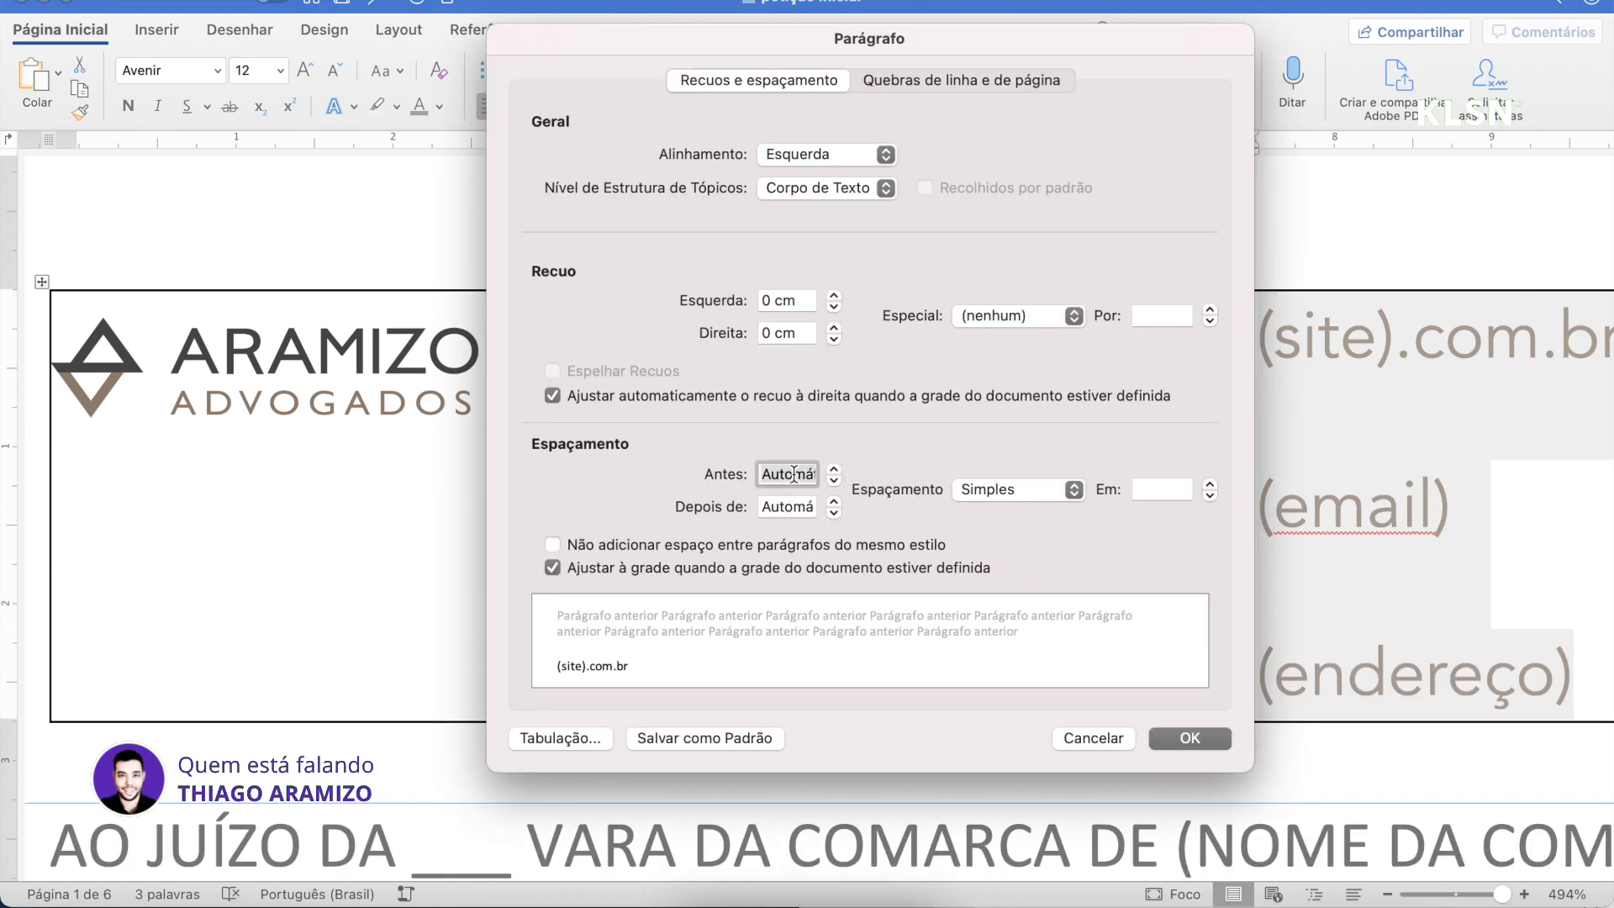
pyautogui.press('BackSpace')
pyautogui.click(833, 481)
pyautogui.doubleClick(801, 476)
pyautogui.write('0')
pyautogui.doubleClick(802, 508)
pyautogui.write('0')
# Give the contact lines a fixed line spacing of 8 pt and apply the paragraph settings
pyautogui.click(1056, 491)
pyautogui.click(1056, 495)
pyautogui.click(1161, 490)
pyautogui.click(1056, 492)
pyautogui.click(1036, 590)
pyautogui.doubleClick(1144, 490)
pyautogui.write('8')
pyautogui.click(1206, 740)
# Reduce the font size of the three contact lines in the second header cell
pyautogui.click(280, 70)
pyautogui.click(277, 221)
pyautogui.hscroll(2, 1346, 503)
pyautogui.click(1271, 505)
pyautogui.click(1246, 415)
pyautogui.click(1211, 488)
# Move the header table's column divider to the right so the contact column just fits its text
pyautogui.scroll(-5, 1172, 413)
pyautogui.doubleClick(1171, 370)
pyautogui.moveTo(874, 336); pyautogui.dragTo(1255, 351)
# Select the contact lines again and apply another style of the Avenir font family
pyautogui.moveTo(1387, 352); pyautogui.dragTo(1272, 340)
pyautogui.click(217, 71)
pyautogui.moveTo(355, 264)
pyautogui.click(597, 315)
# Leave the header to check its look on the page, and reopen it for editing
pyautogui.doubleClick(1118, 423)
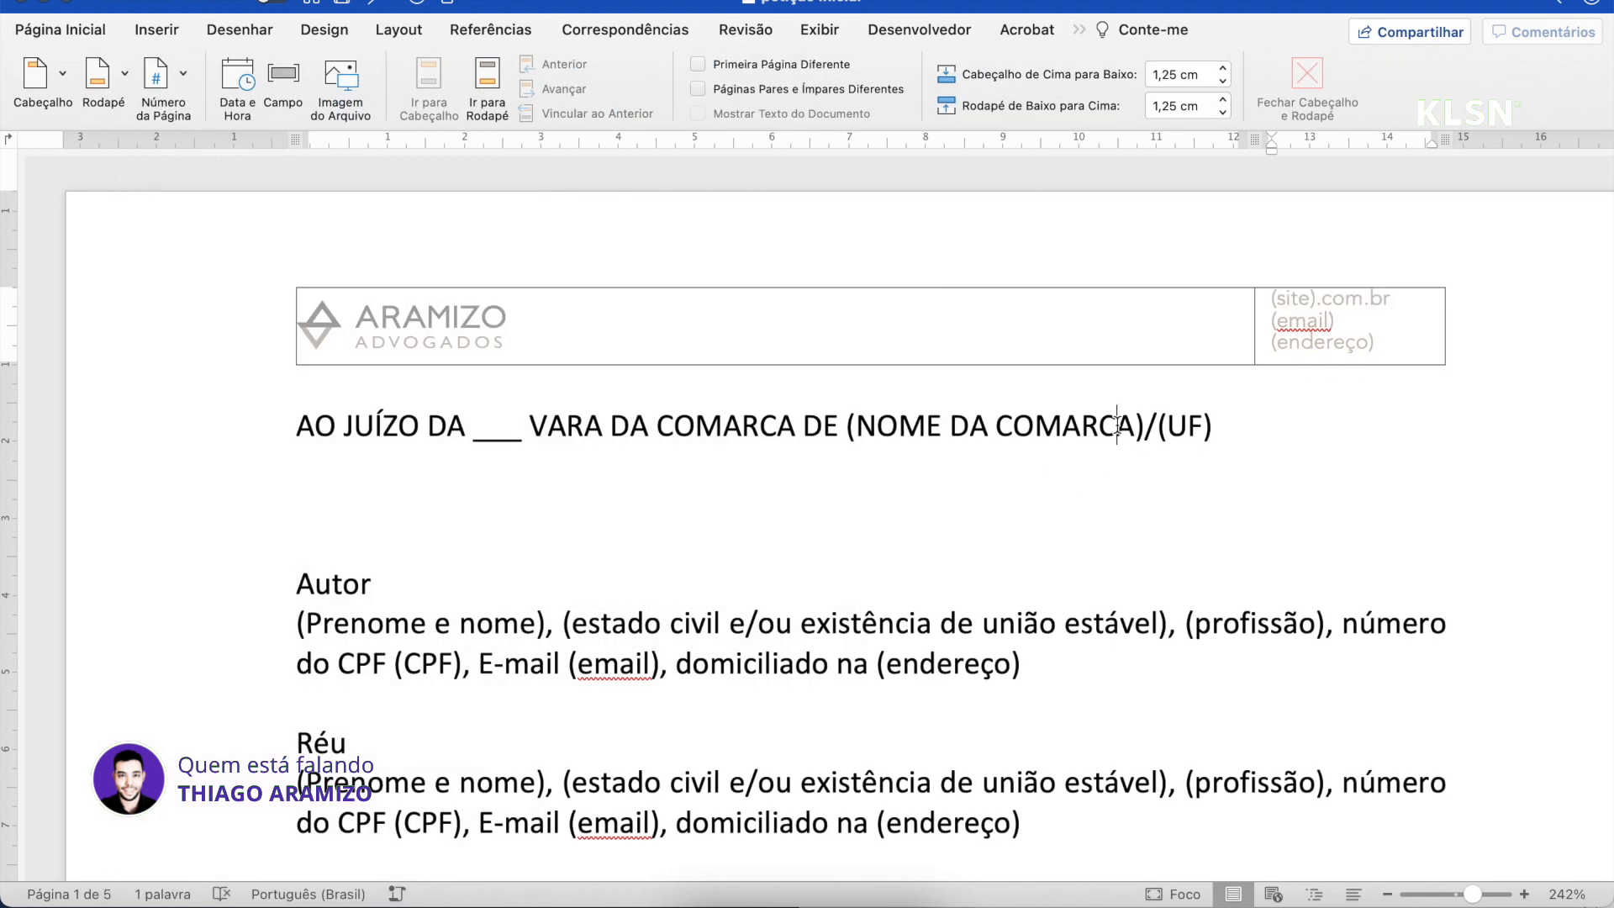
pyautogui.doubleClick(715, 333)
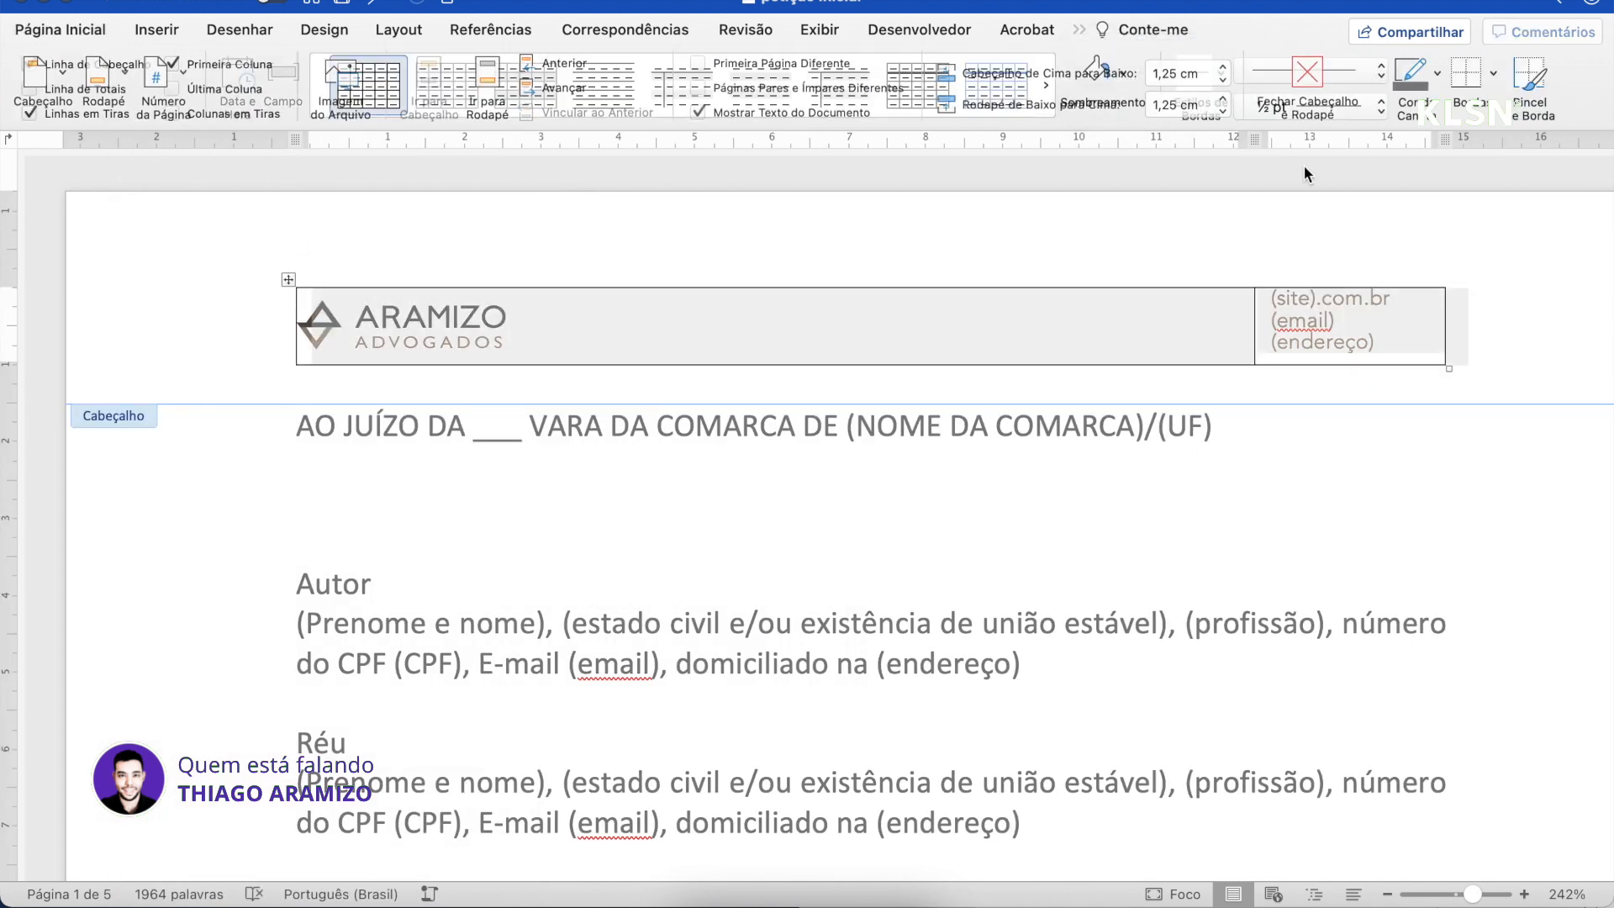
# Remove all borders from the header table holding the logo and contact lines
pyautogui.click(1488, 73)
pyautogui.click(1473, 81)
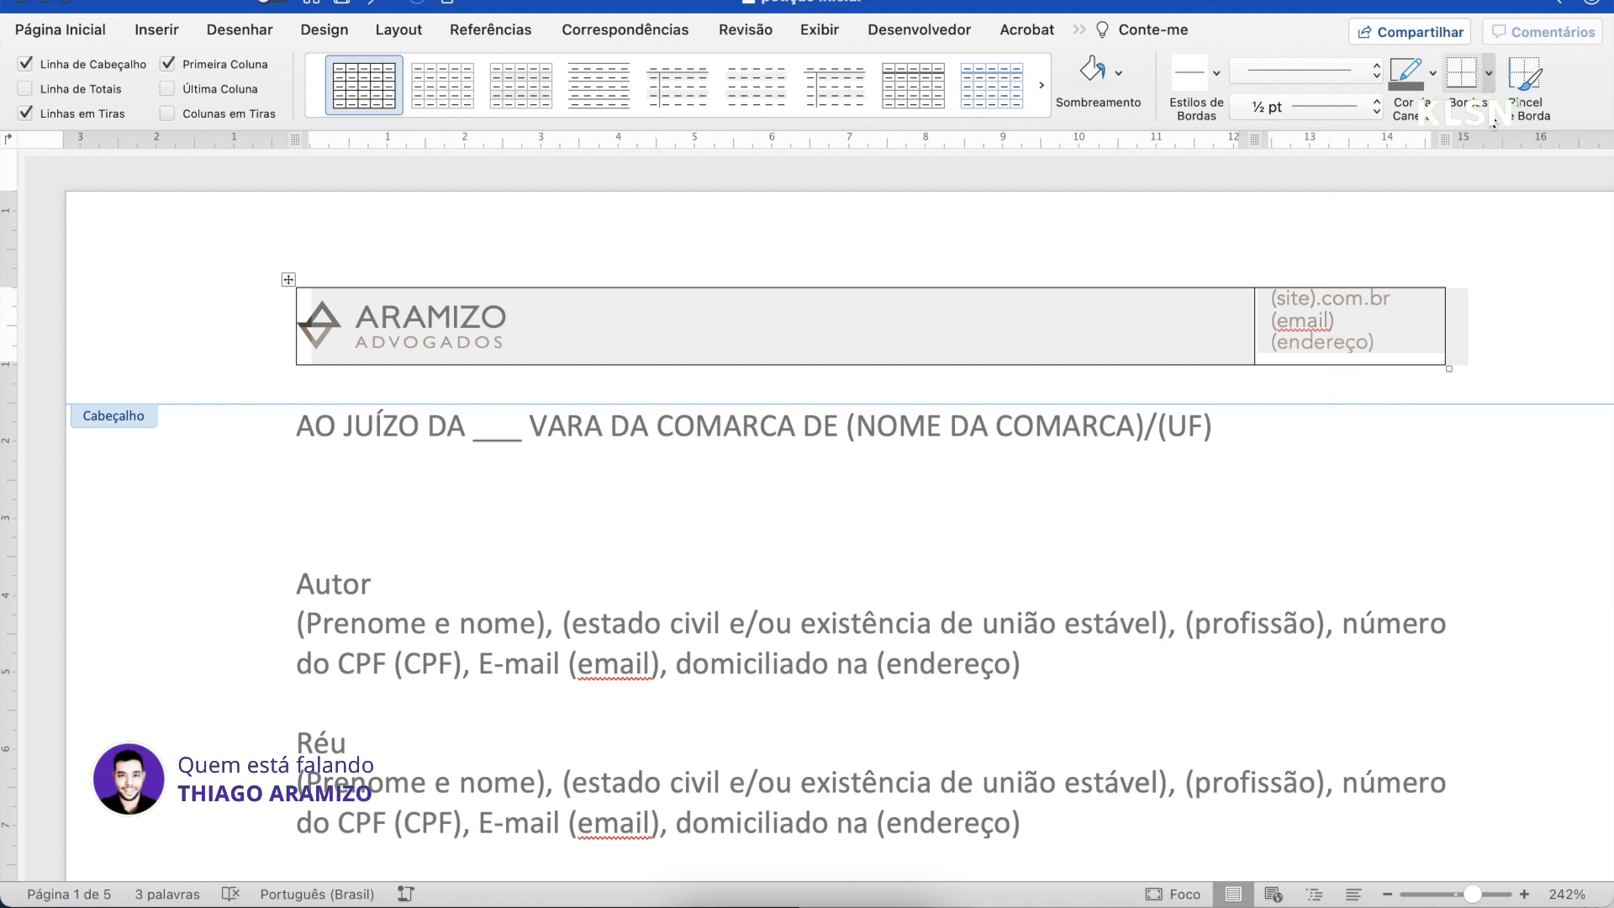
pyautogui.click(1473, 82)
pyautogui.click(1379, 223)
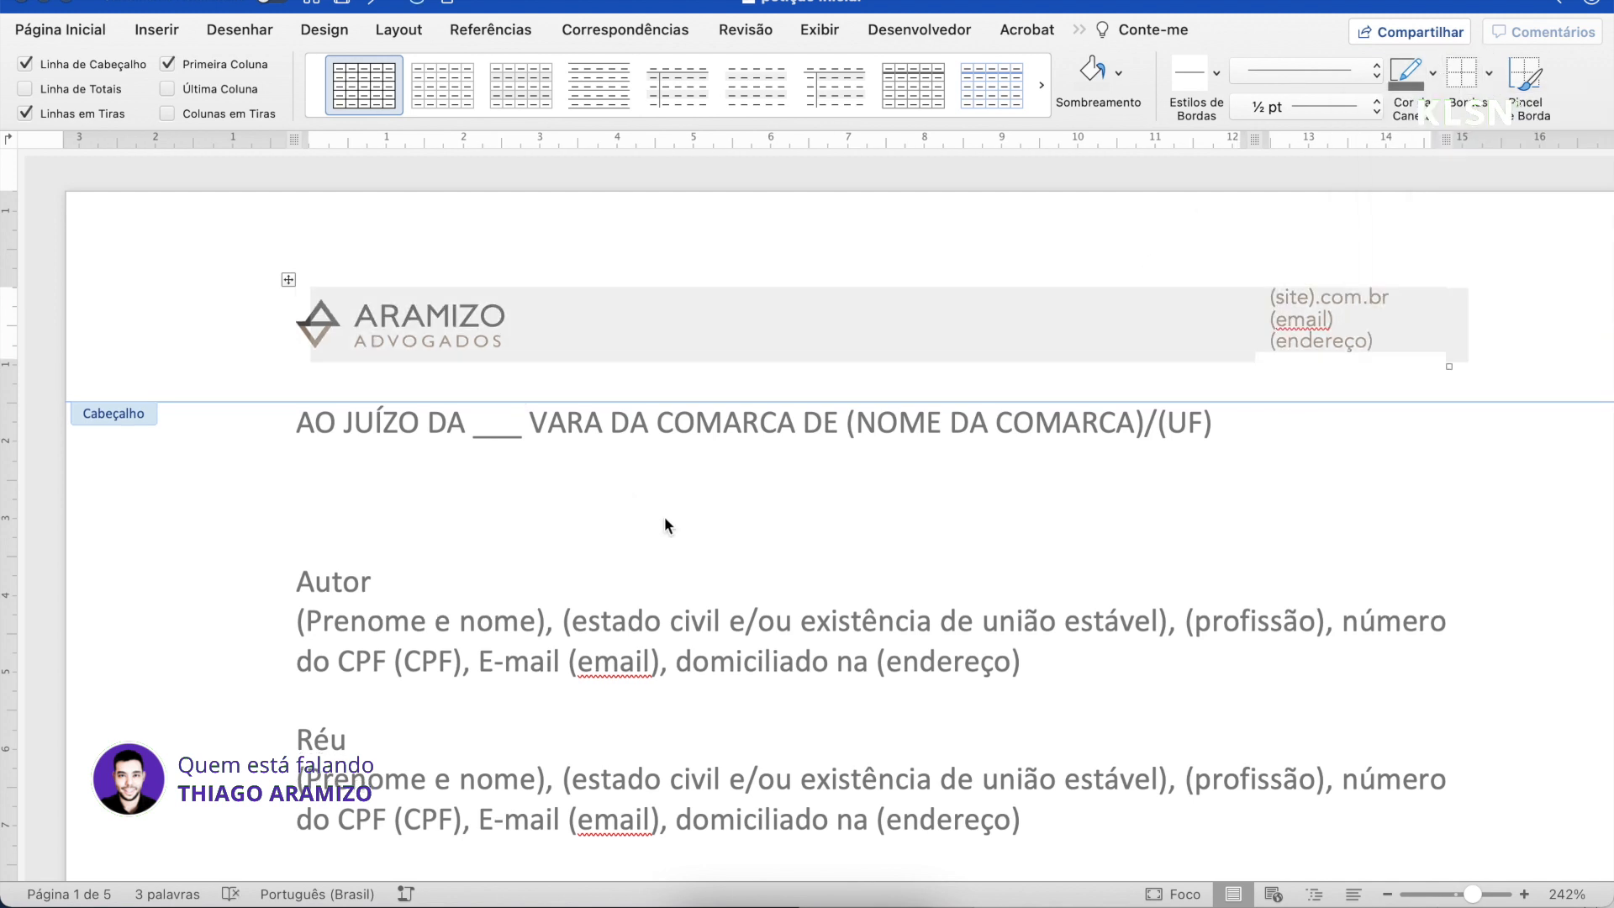
# Add a taupe vertical border between the logo cell and the contact lines in the header table
pyautogui.click(1326, 341)
pyautogui.click(1434, 74)
pyautogui.click(1408, 389)
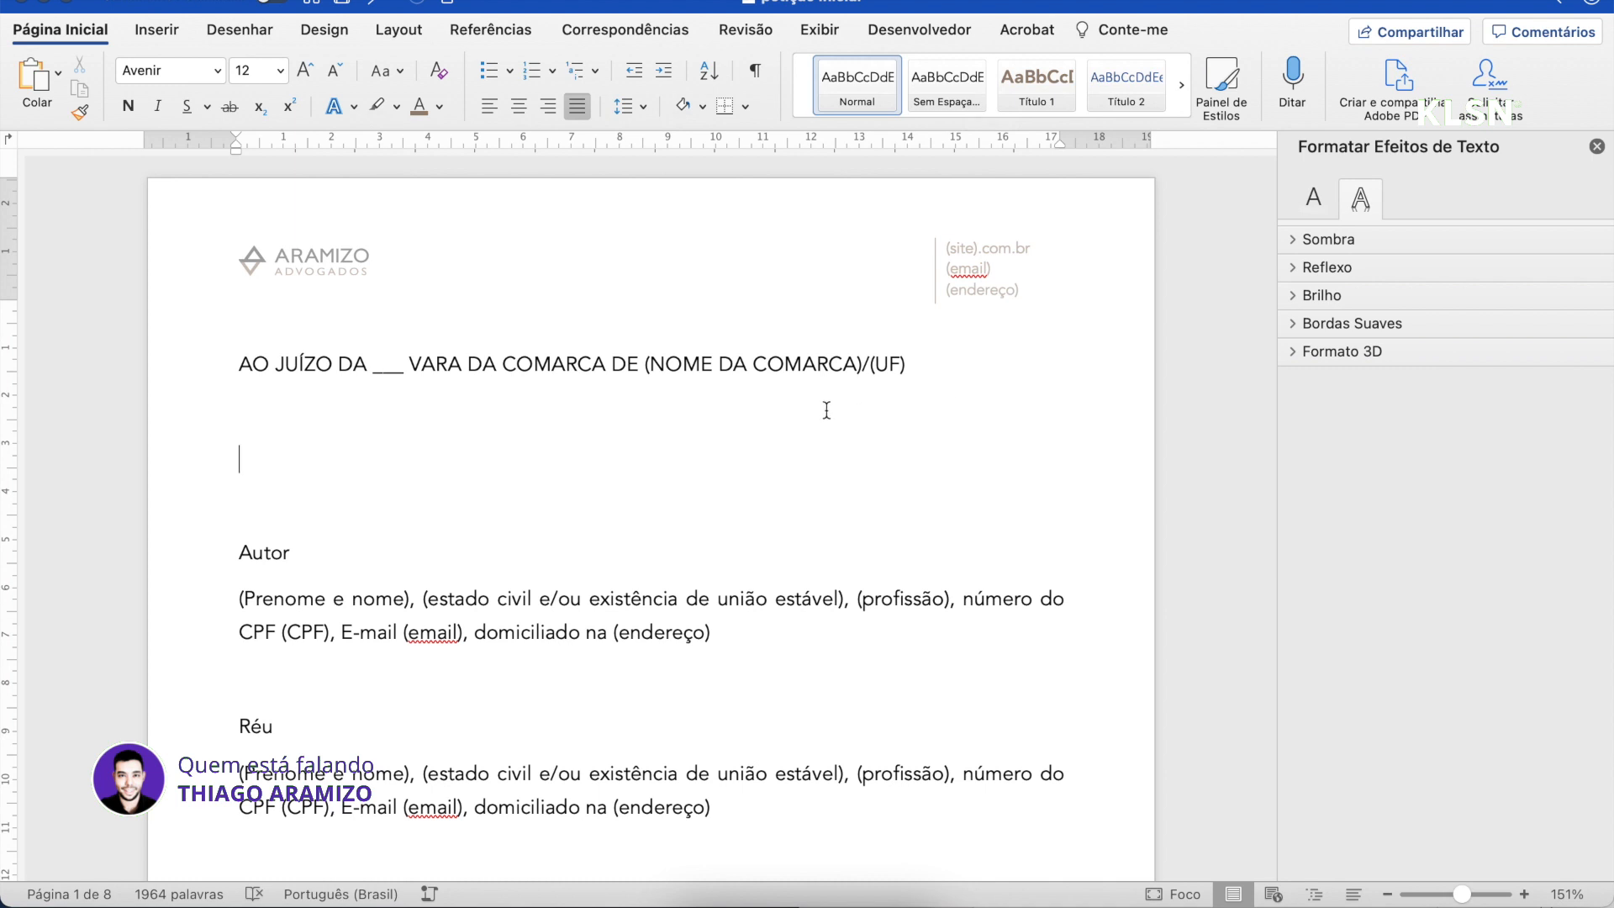
# Apply the Título 1 style to the "Dos fatos" heading and delete the blank lines above and below it
pyautogui.scroll(-3, 827, 410)
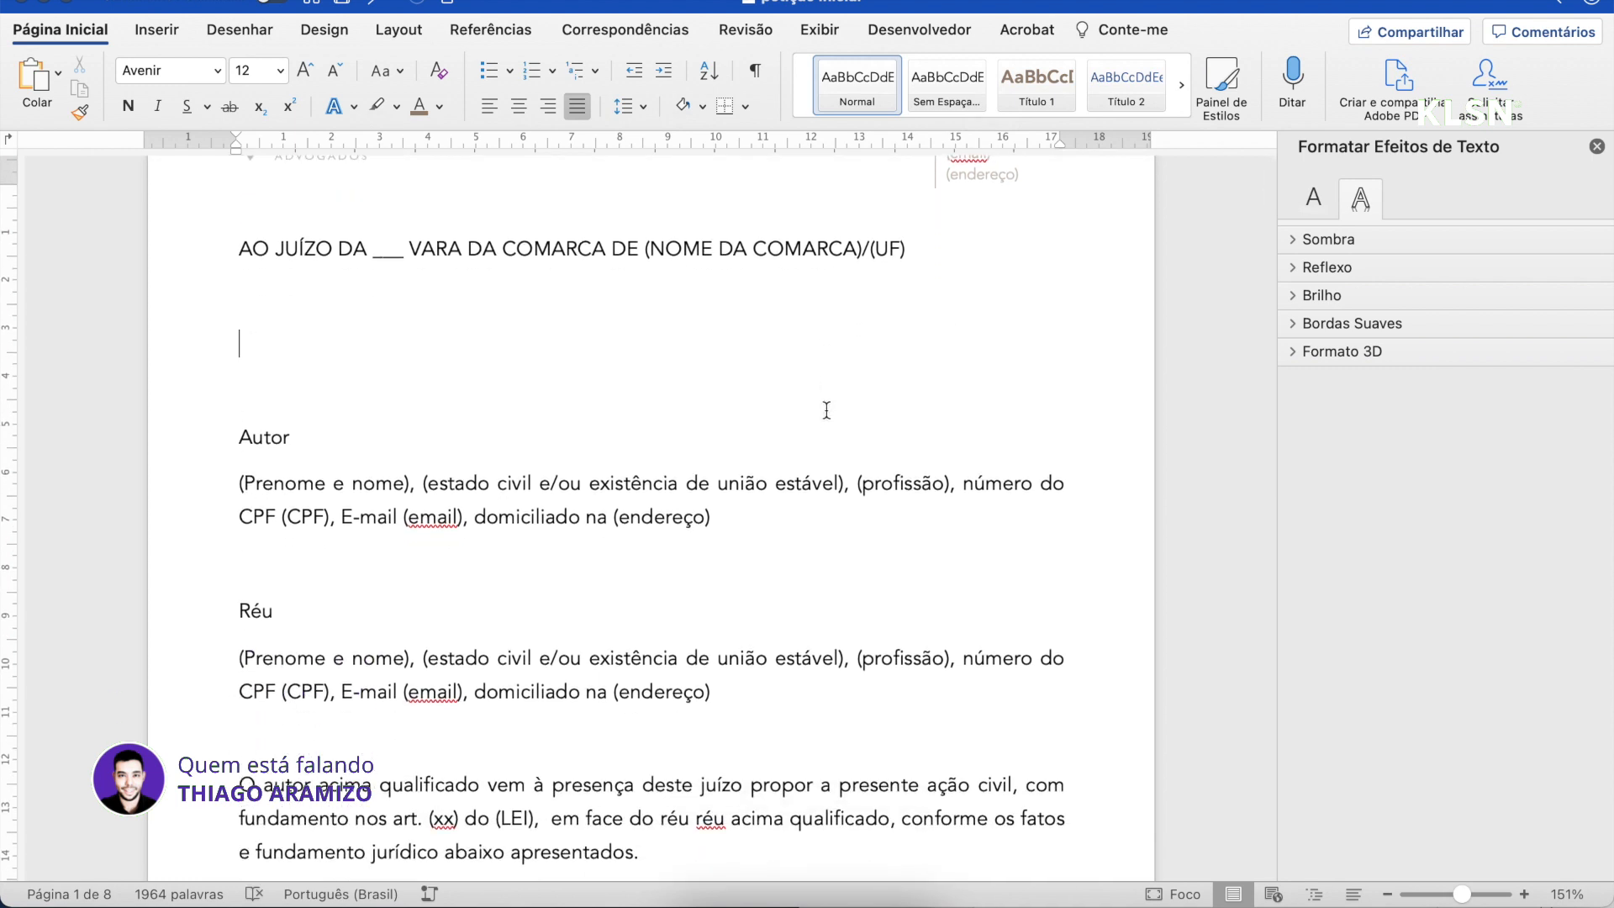
pyautogui.scroll(-2, 826, 410)
pyautogui.scroll(-20, 826, 410)
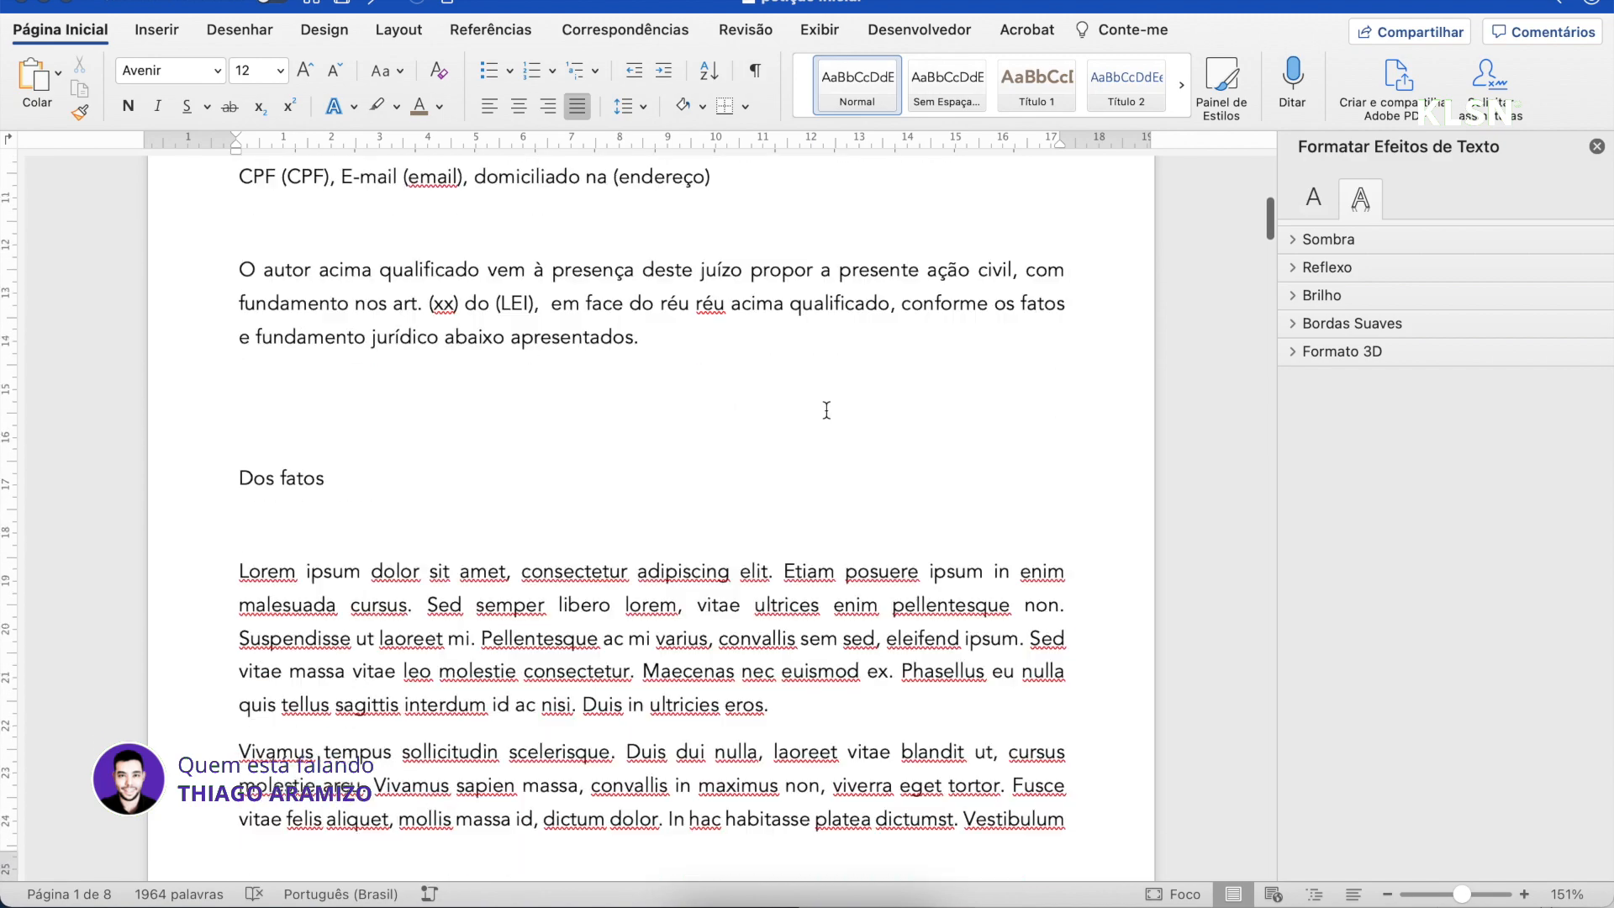
pyautogui.scroll(-10, 827, 411)
pyautogui.scroll(20, 826, 410)
pyautogui.scroll(1, 827, 410)
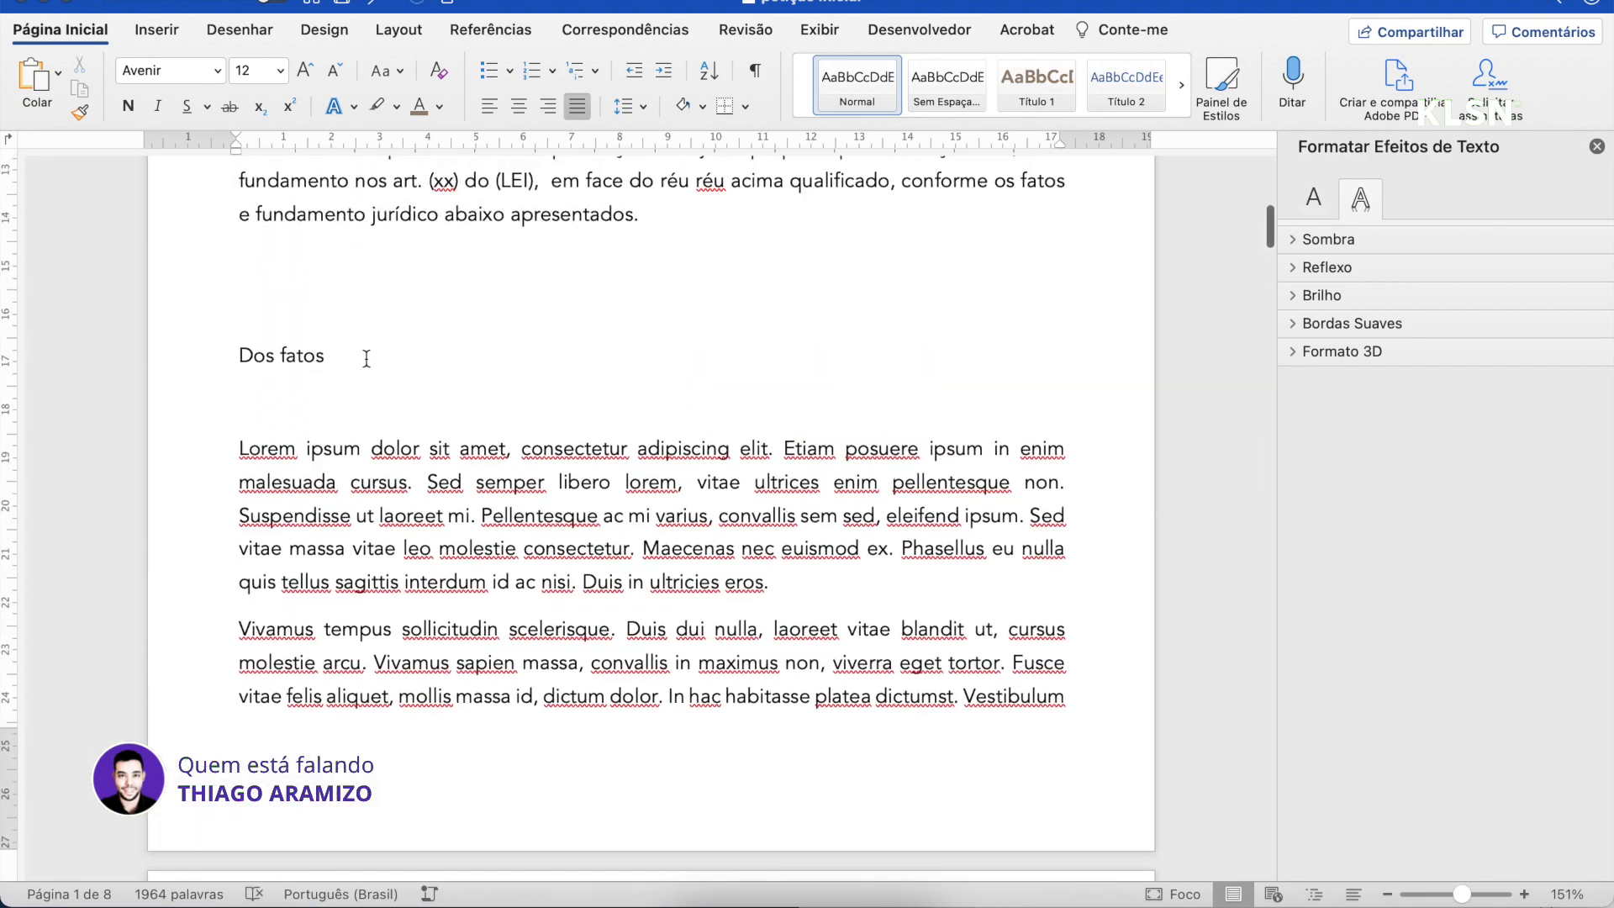
pyautogui.click(1036, 84)
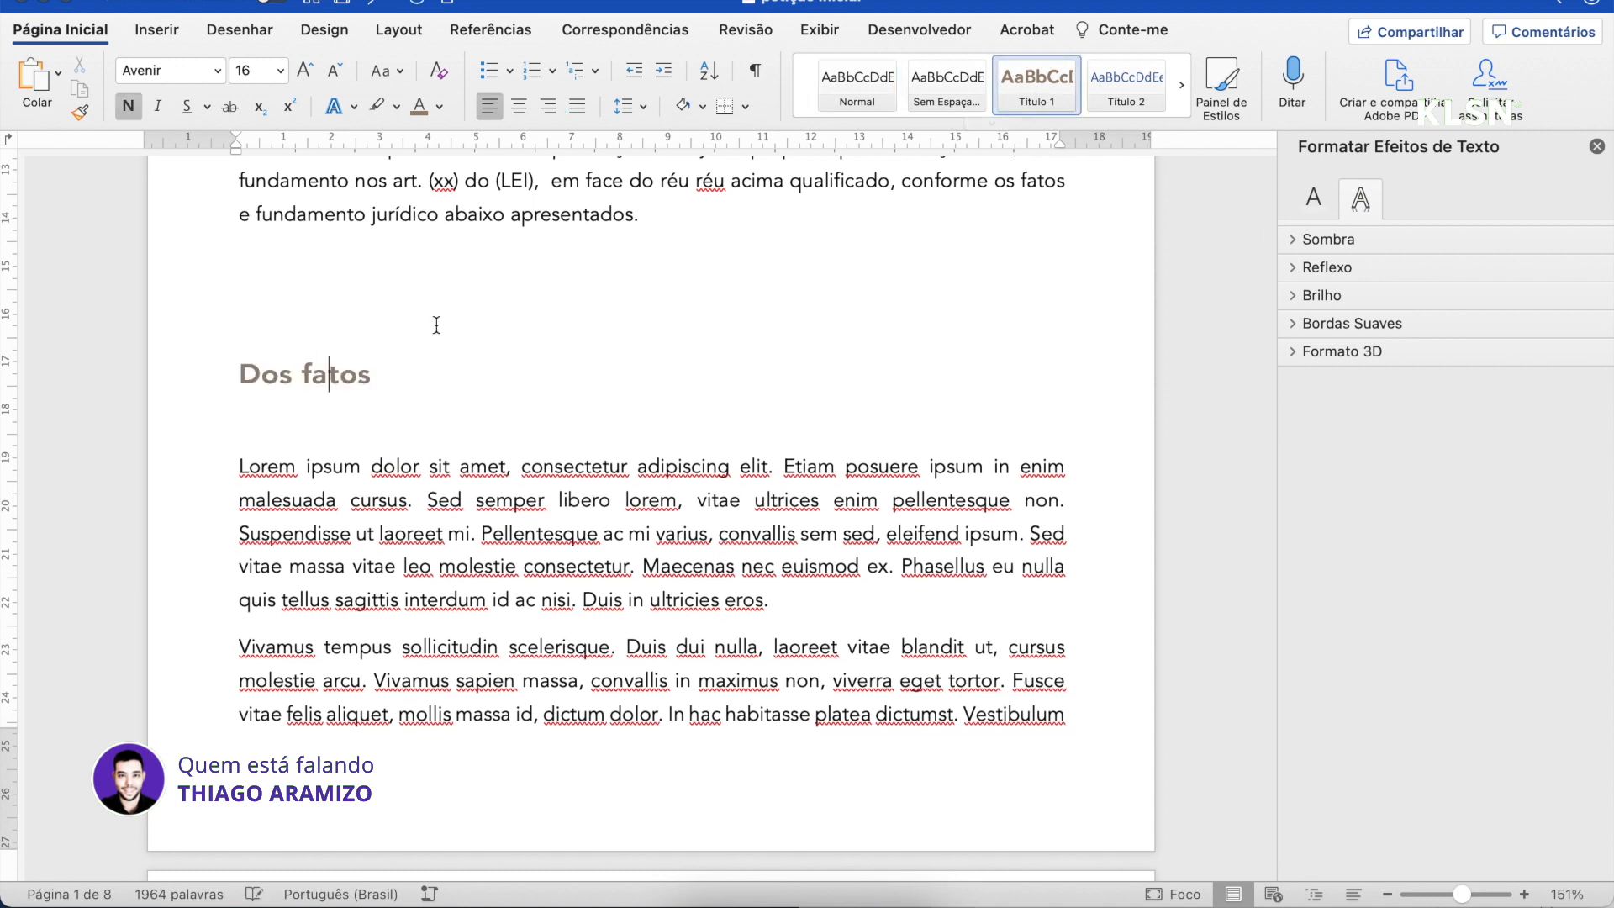
pyautogui.click(295, 321)
pyautogui.press('BackSpace')
pyautogui.press('BackSpace')
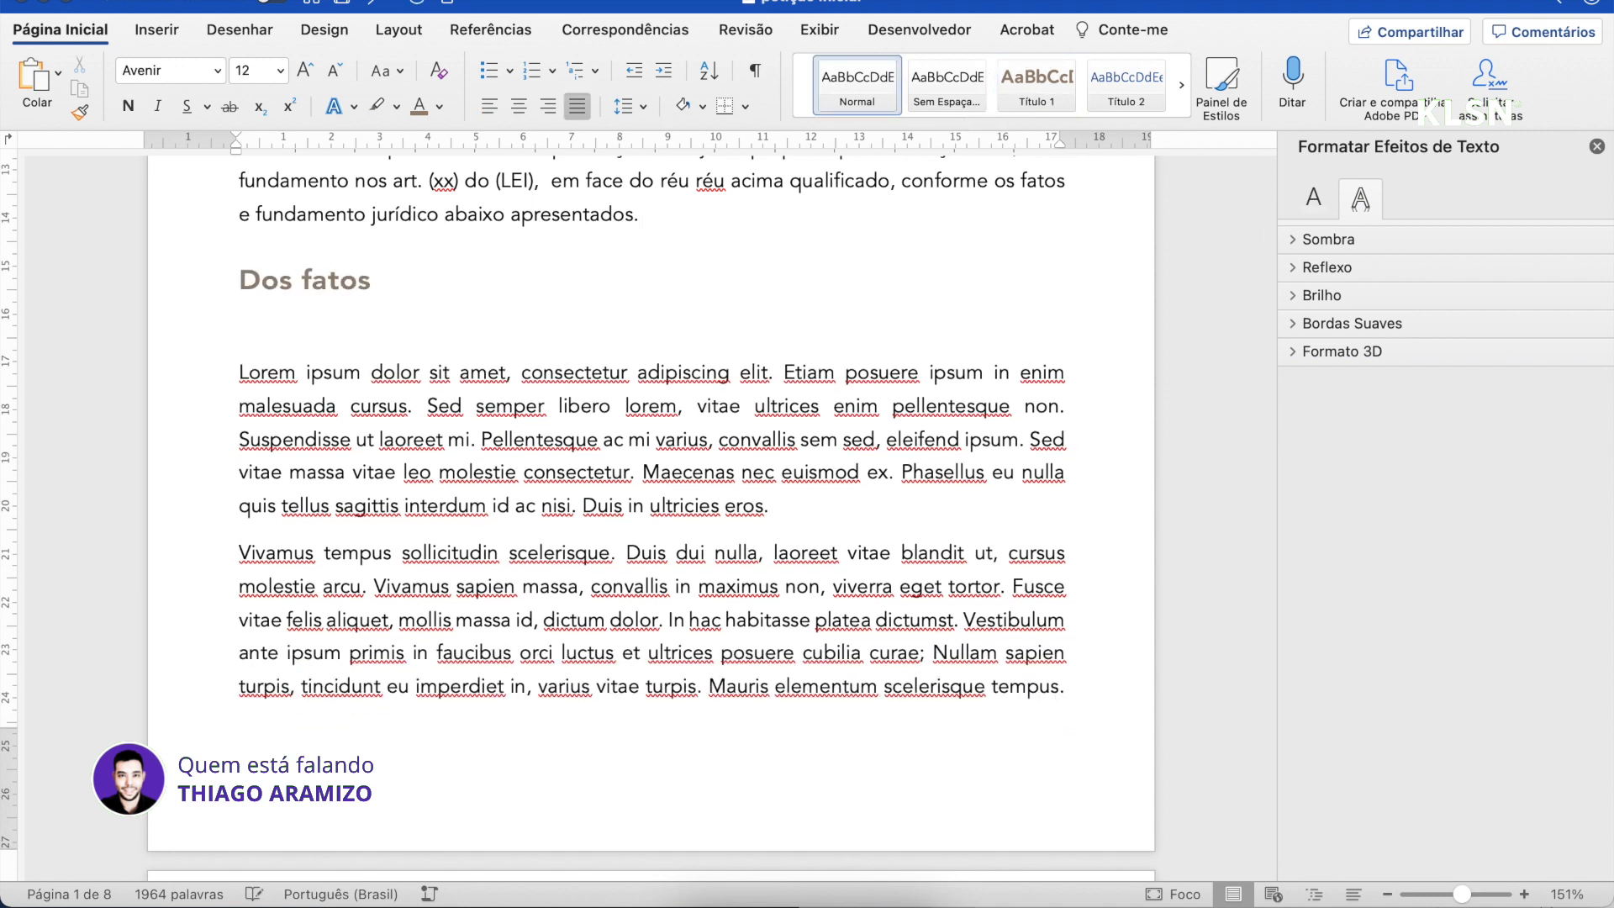
pyautogui.press('Up')
pyautogui.press('BackSpace')
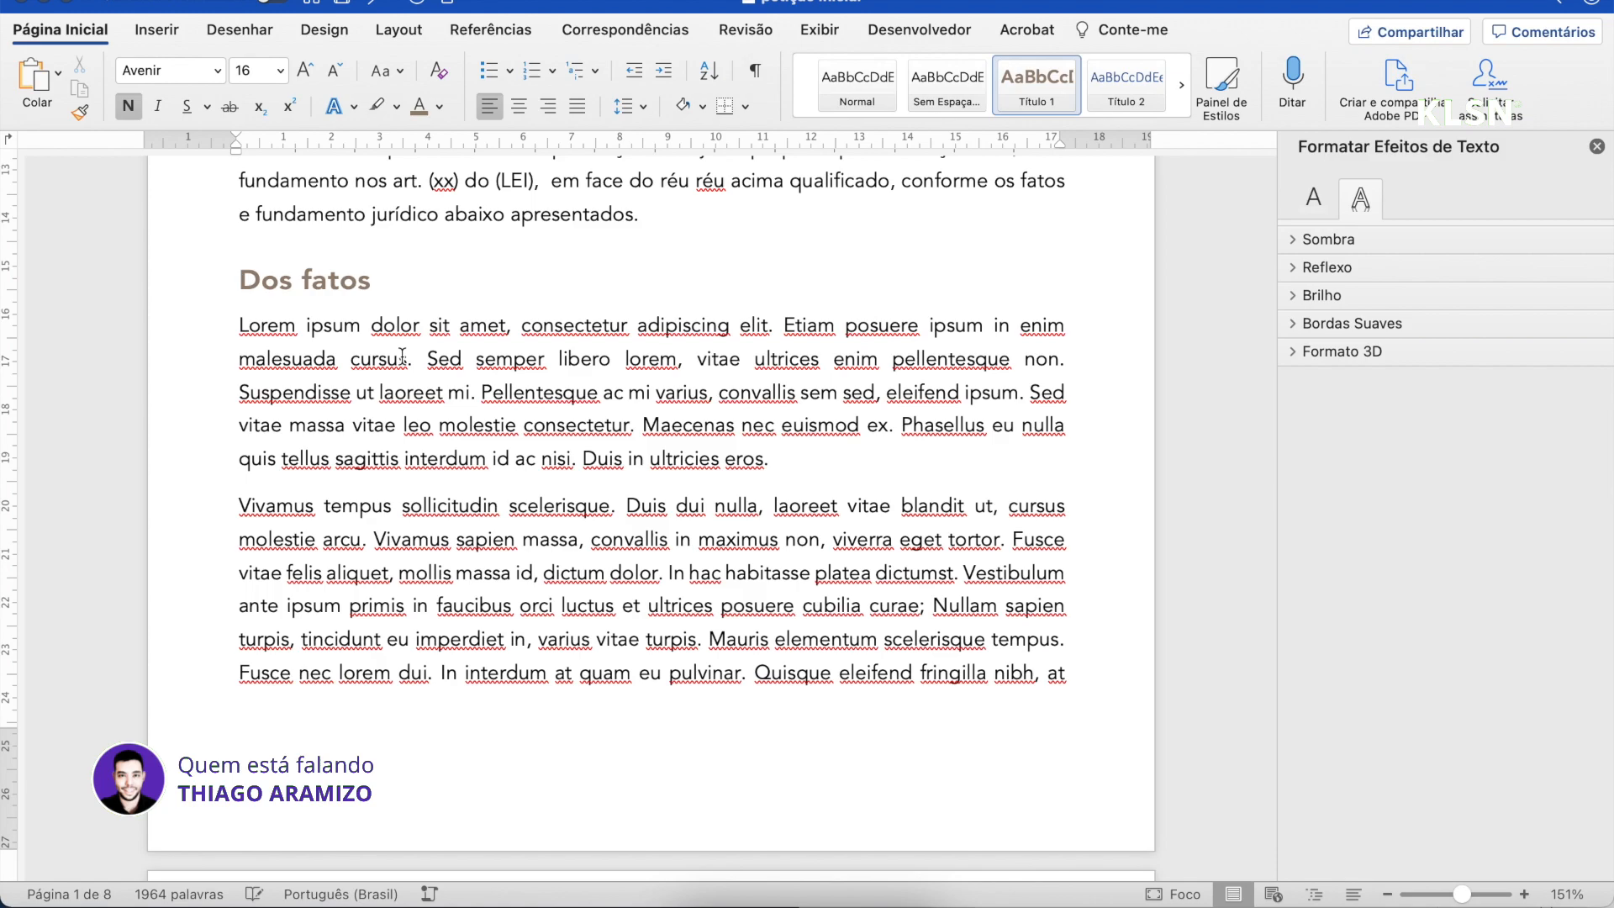
# Delete the blank lines around the "Fundamentos jurídicos" heading and apply the Título 1 style to it
pyautogui.scroll(-20, 403, 357)
pyautogui.click(245, 354)
pyautogui.press('BackSpace')
pyautogui.press('BackSpace')
pyautogui.press('Down')
pyautogui.press('Down')
pyautogui.press('BackSpace')
pyautogui.click(324, 269)
pyautogui.click(1036, 85)
# Apply the Citação style to the indented quotation beginning "Maecenas efficitur turpis" in the legal grounds section
pyautogui.scroll(-12, 844, 460)
pyautogui.scroll(10, 844, 459)
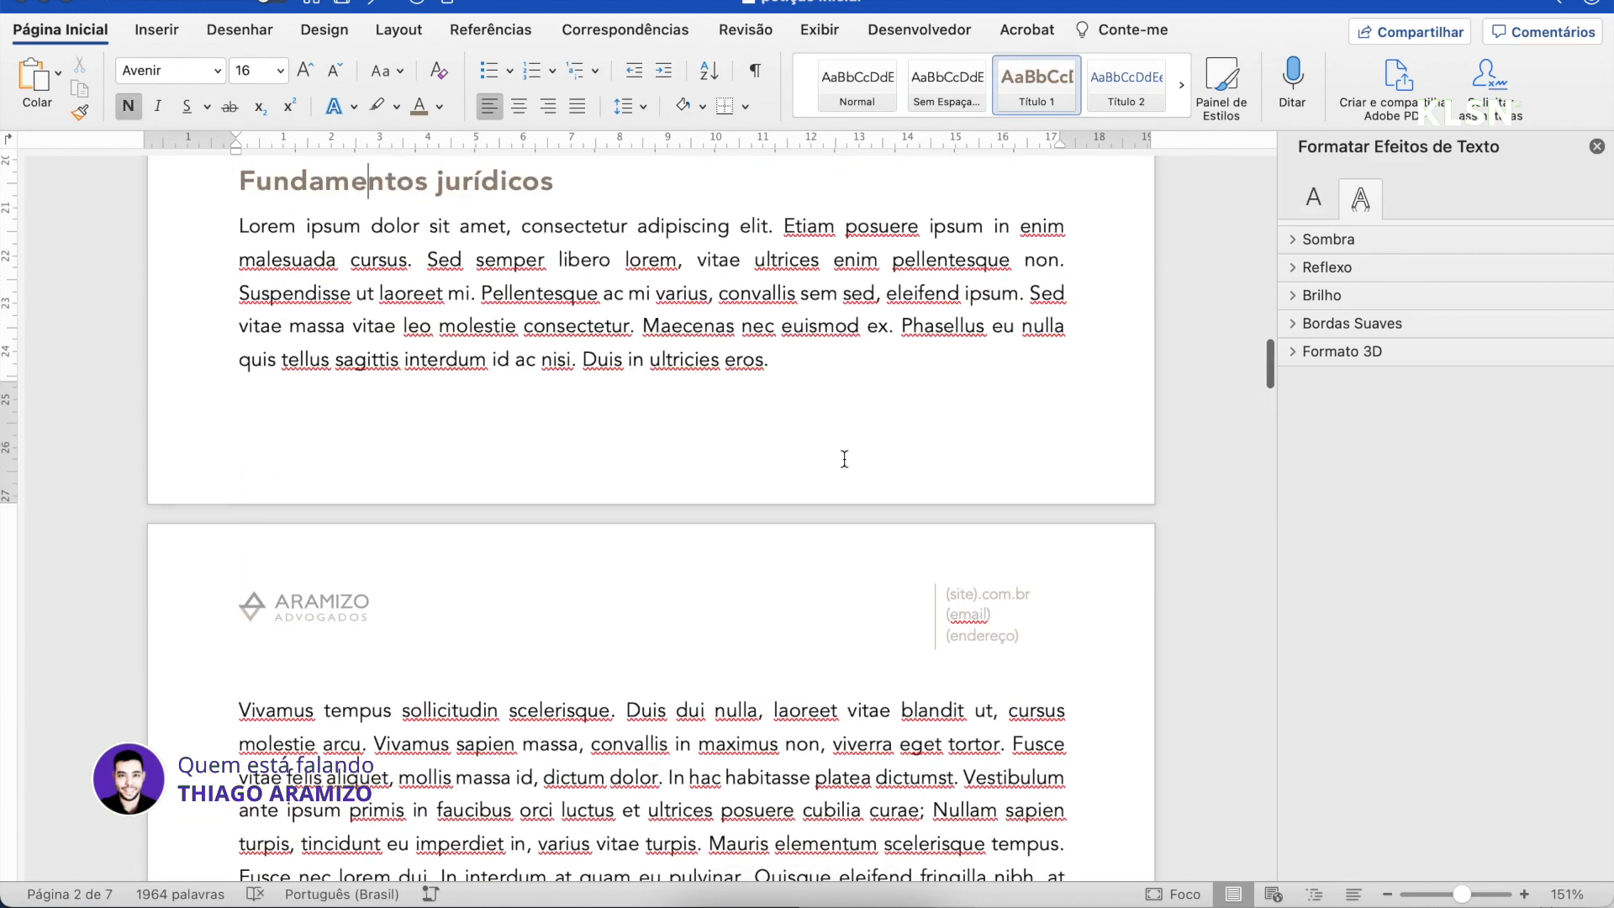
pyautogui.scroll(-10, 844, 459)
pyautogui.click(726, 510)
pyautogui.click(1182, 87)
pyautogui.click(1182, 93)
pyautogui.click(1037, 88)
# Apply the Citação style to both indented paragraphs of the Art. 5º quotation
pyautogui.scroll(-12, 901, 641)
pyautogui.click(917, 252)
pyautogui.click(1035, 93)
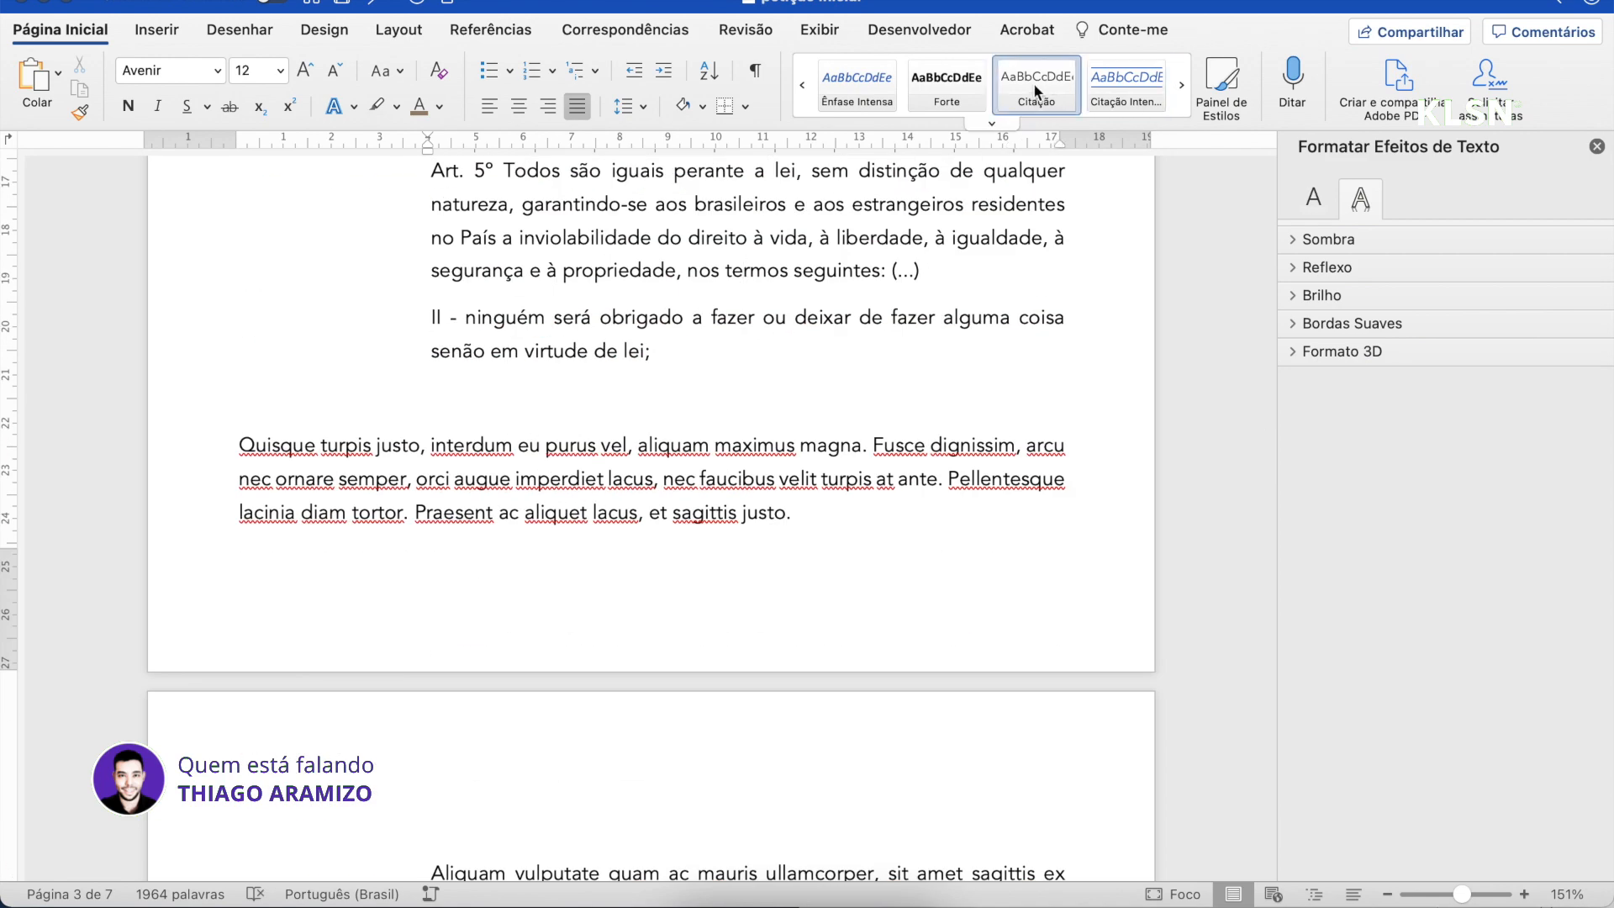
pyautogui.scroll(2, 800, 378)
pyautogui.moveTo(800, 400); pyautogui.dragTo(417, 227)
pyautogui.click(1037, 88)
# Delete the blank lines directly above and below the Art. 5º quotation
pyautogui.scroll(6, 793, 389)
pyautogui.click(793, 389)
pyautogui.press('BackSpace')
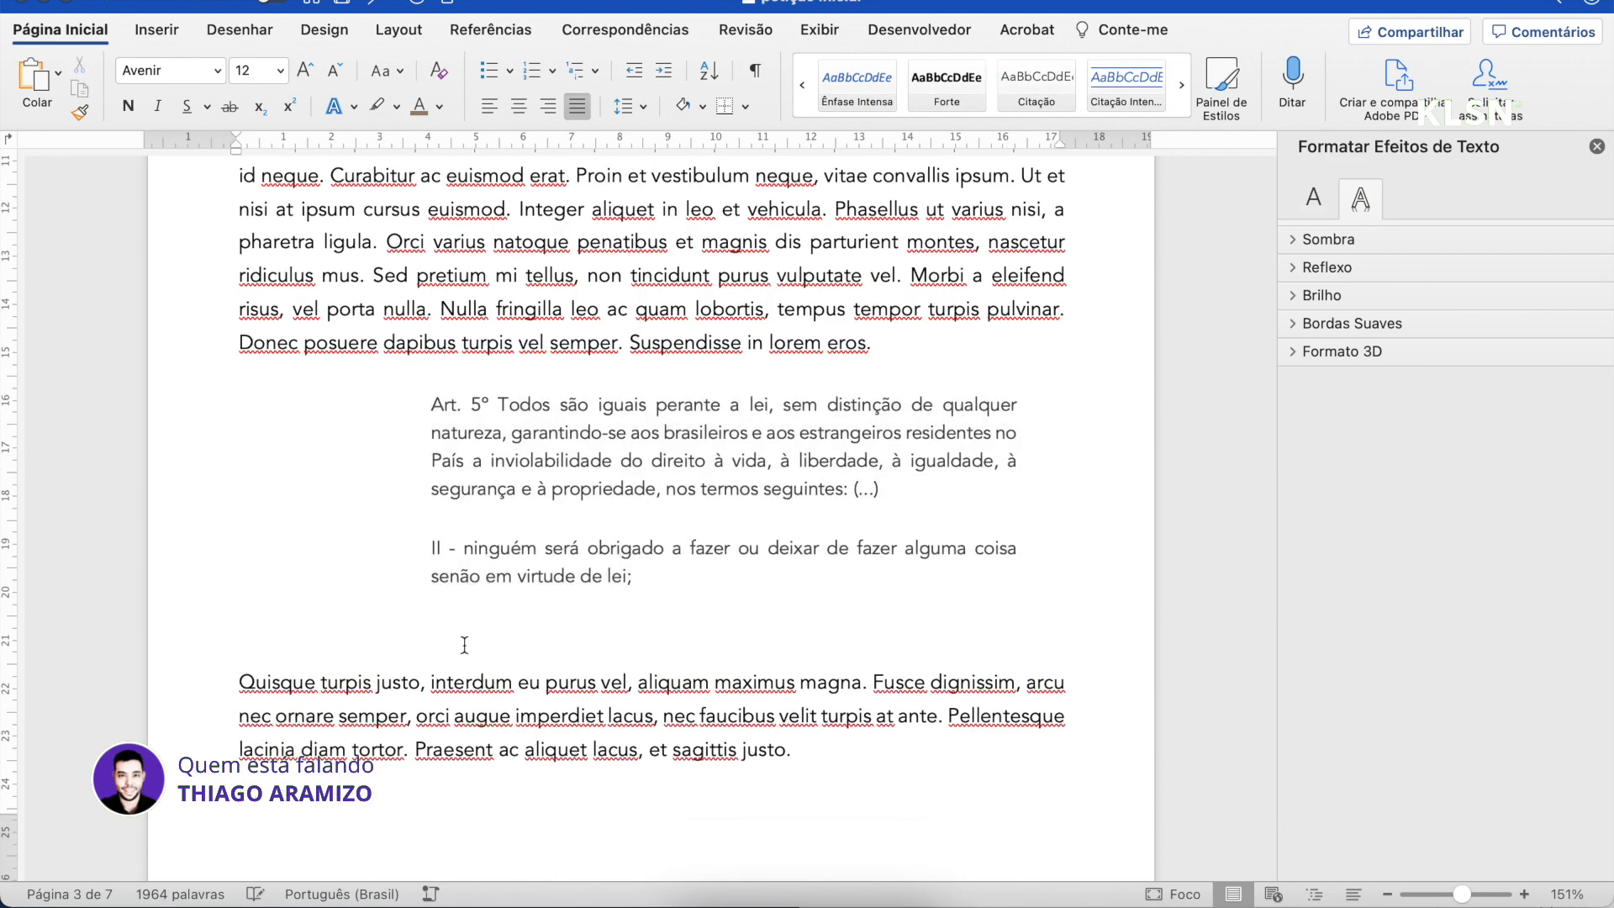
pyautogui.click(464, 645)
pyautogui.press('BackSpace')
# Remove the blank line by the long court ruling quotation and apply the Citação style to the quotation
pyautogui.scroll(-12, 464, 645)
pyautogui.scroll(1, 464, 421)
pyautogui.click(465, 270)
pyautogui.press('BackSpace')
pyautogui.moveTo(432, 260); pyautogui.dragTo(551, 710)
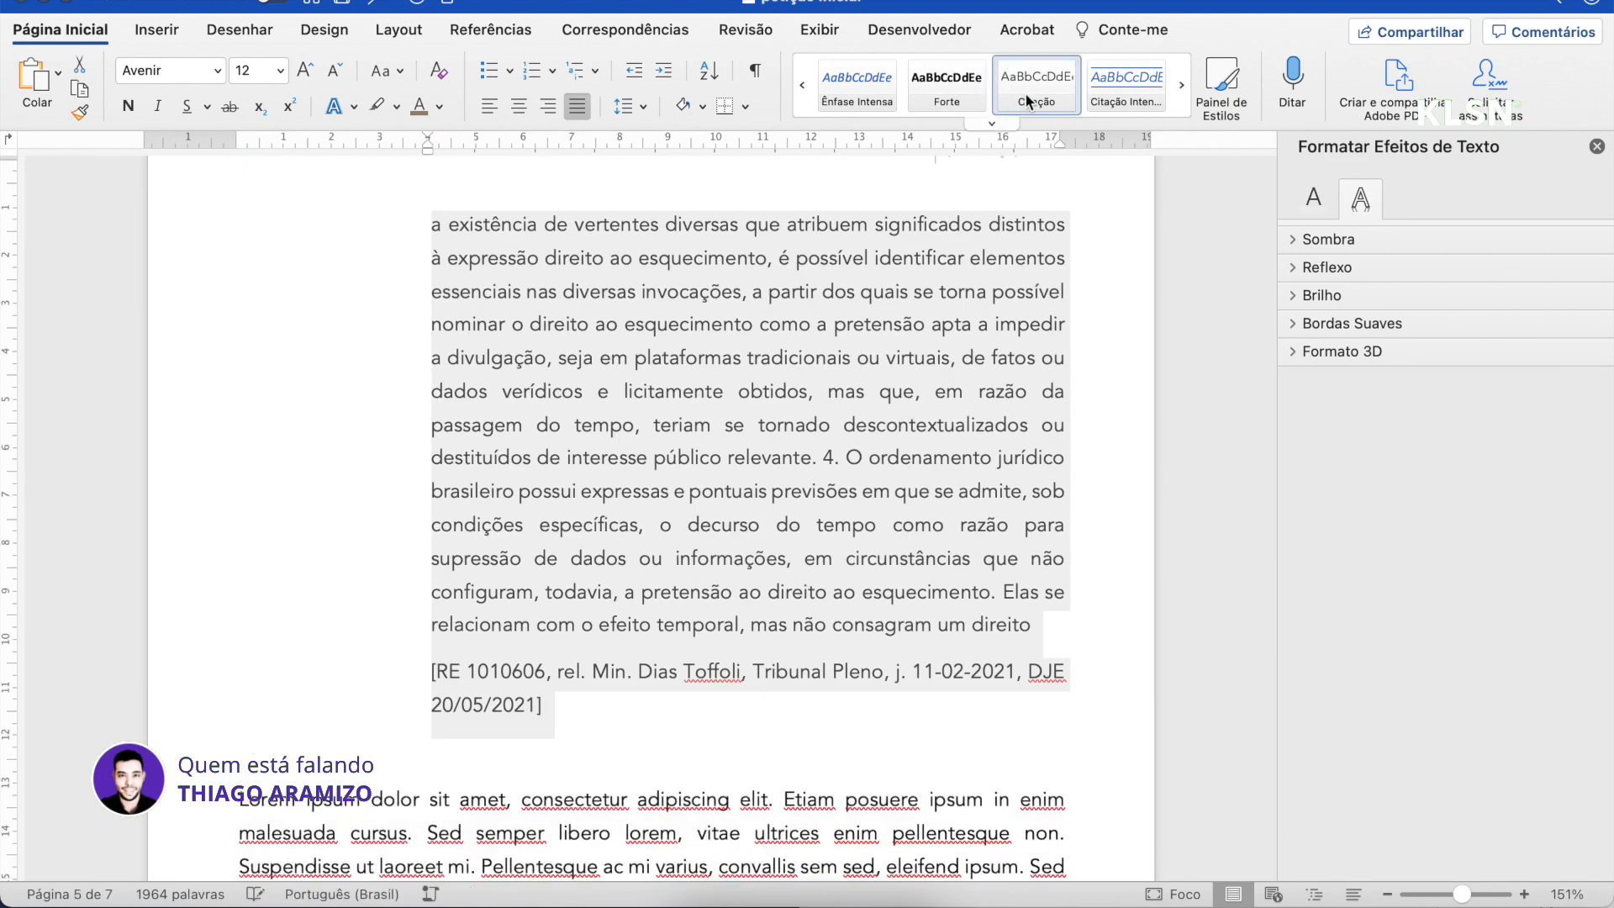
# Apply the Citação style to the remaining indented quotations after the court ruling
pyautogui.scroll(-10, 828, 551)
pyautogui.scroll(2, 828, 552)
pyautogui.moveTo(433, 349); pyautogui.dragTo(492, 460)
pyautogui.click(1019, 101)
pyautogui.scroll(-12, 742, 583)
pyautogui.scroll(2, 742, 584)
pyautogui.moveTo(432, 352); pyautogui.dragTo(618, 746)
# Apply the Título 1 style to the heading above the bulleted list of requests
pyautogui.scroll(-15, 618, 746)
pyautogui.click(386, 349)
pyautogui.scroll(-5, 808, 369)
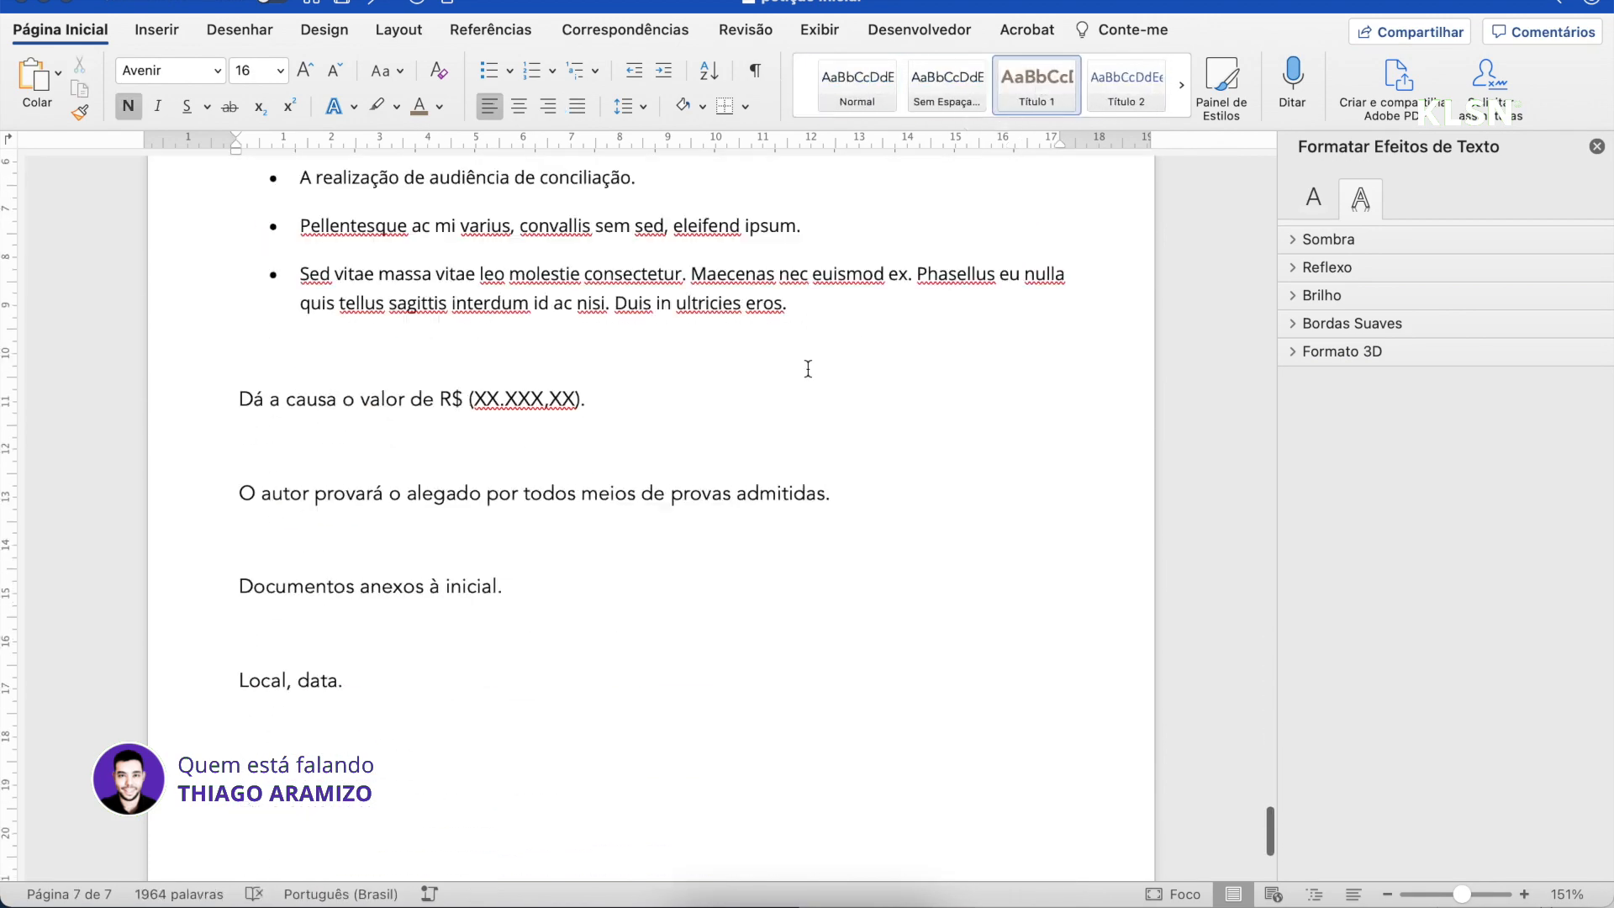
pyautogui.scroll(-2, 808, 369)
# Apply the Título 1 style to the "Autor" and "Réu" headings on the first page
pyautogui.scroll(15, 808, 369)
pyautogui.scroll(20, 808, 369)
pyautogui.scroll(20, 808, 369)
pyautogui.scroll(-3, 808, 369)
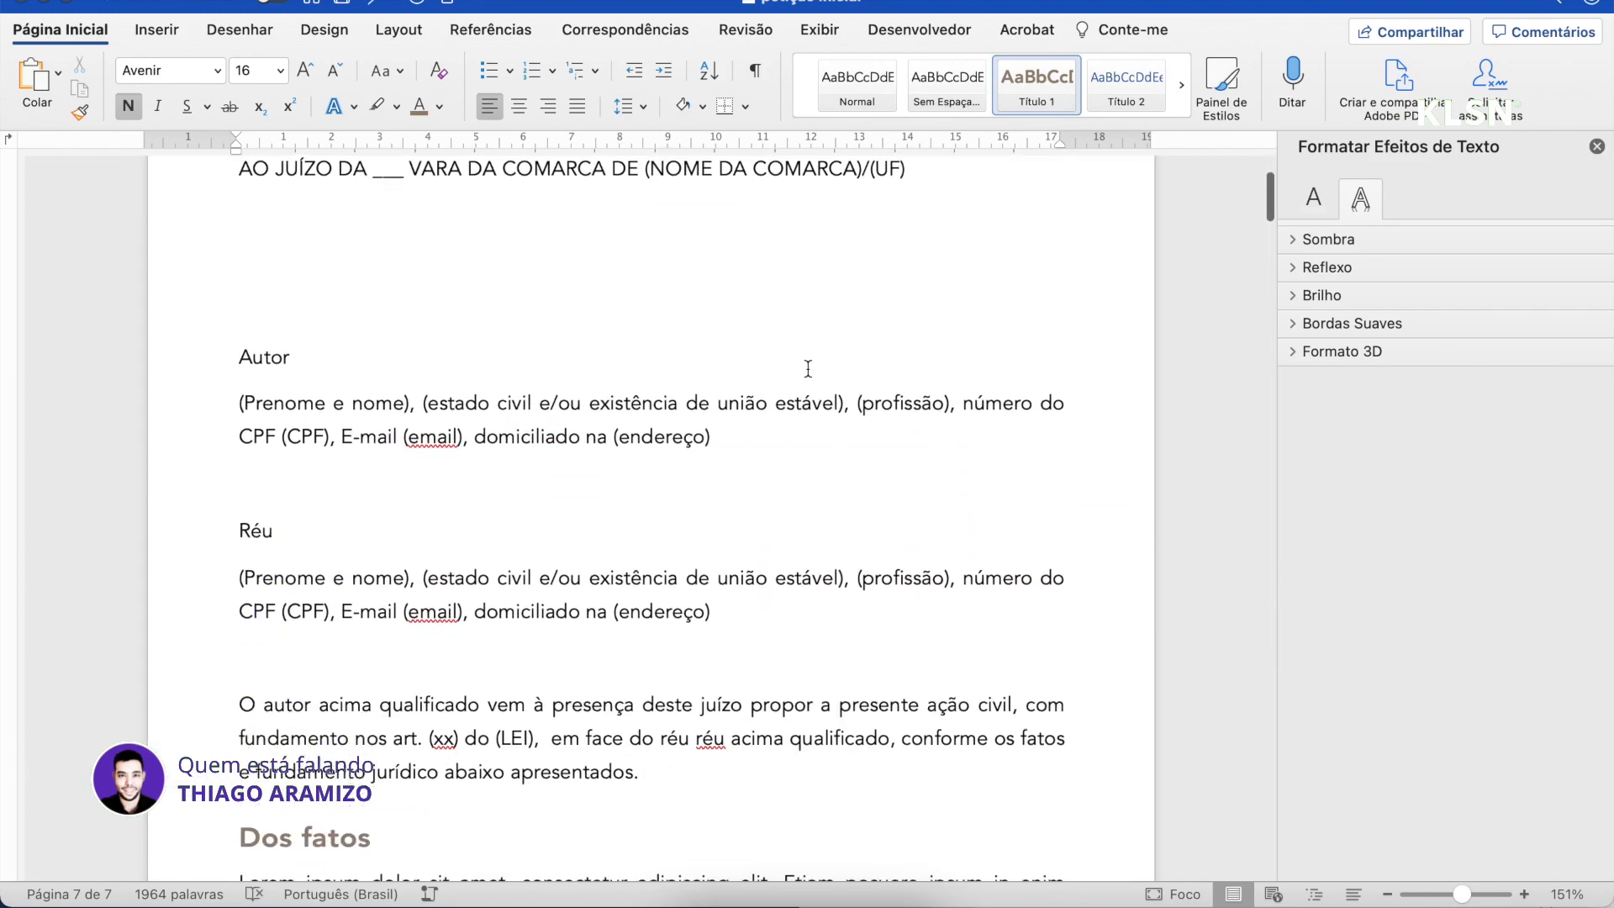
pyautogui.scroll(-1, 808, 369)
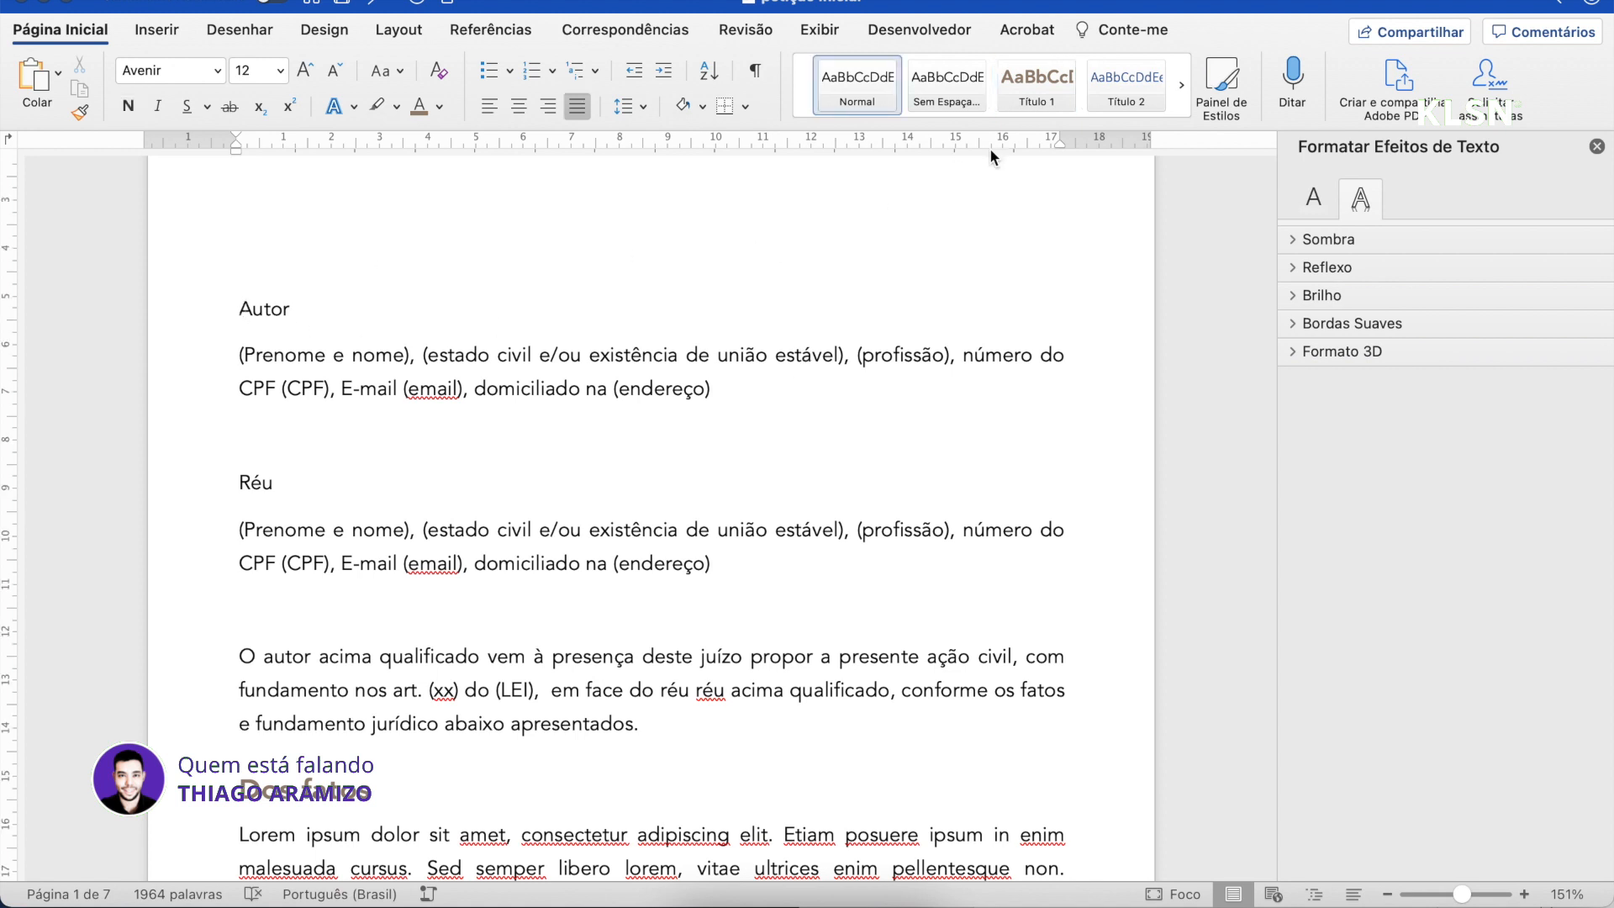
pyautogui.click(1037, 82)
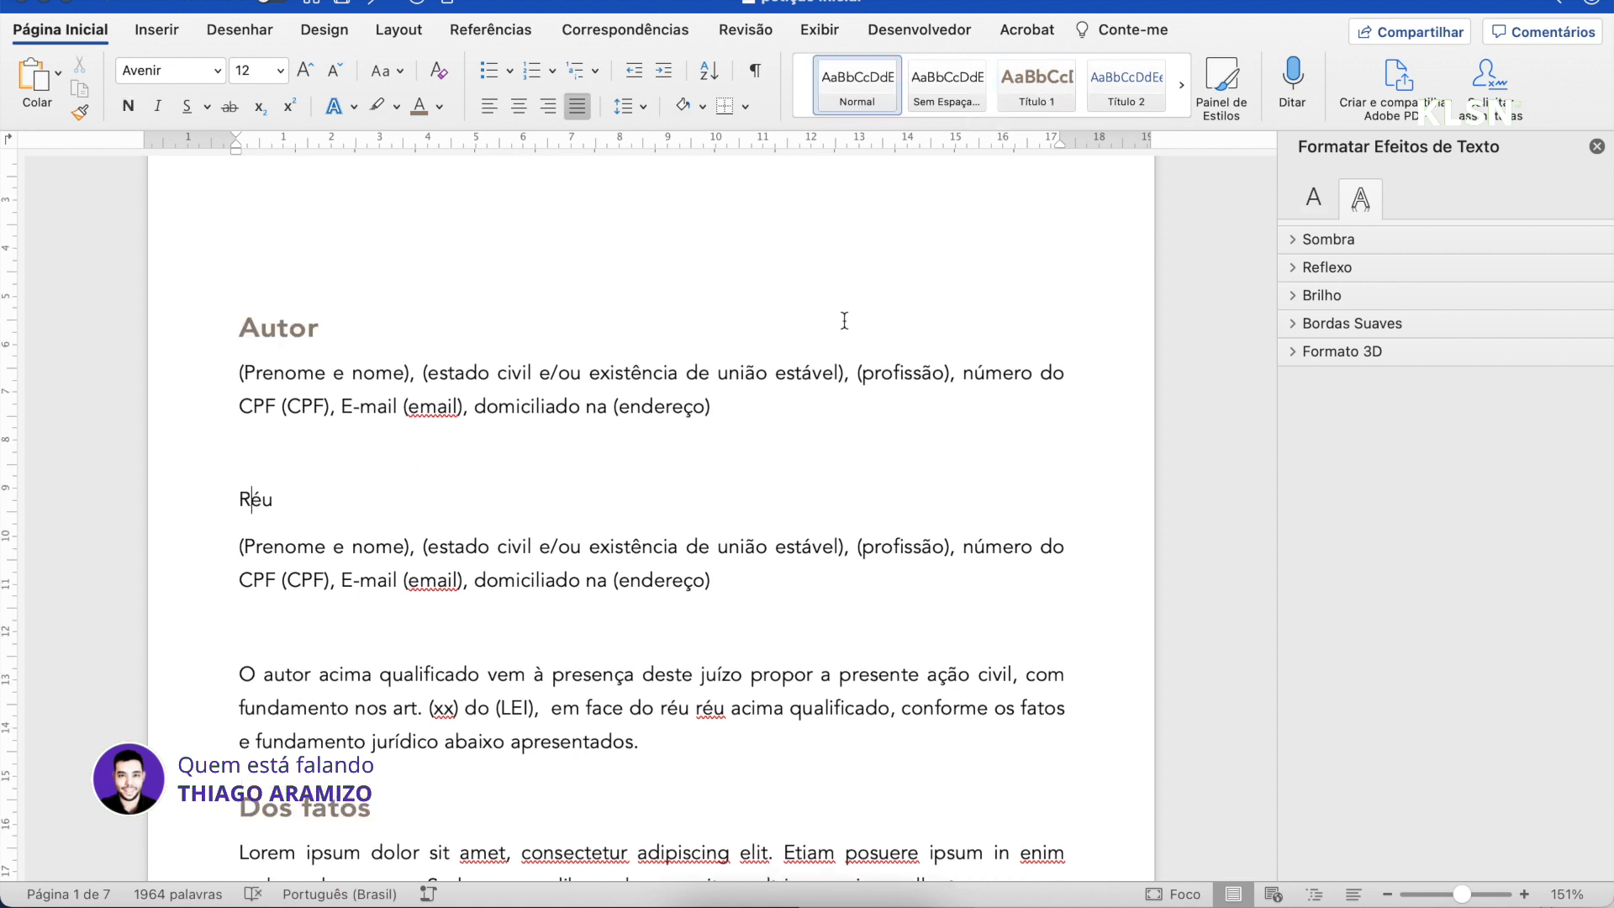
pyautogui.click(1041, 81)
# Delete the extra blank lines above the "Autor" and "Réu" headings and before the "O autor acima qualificado" paragraph
pyautogui.scroll(5, 637, 600)
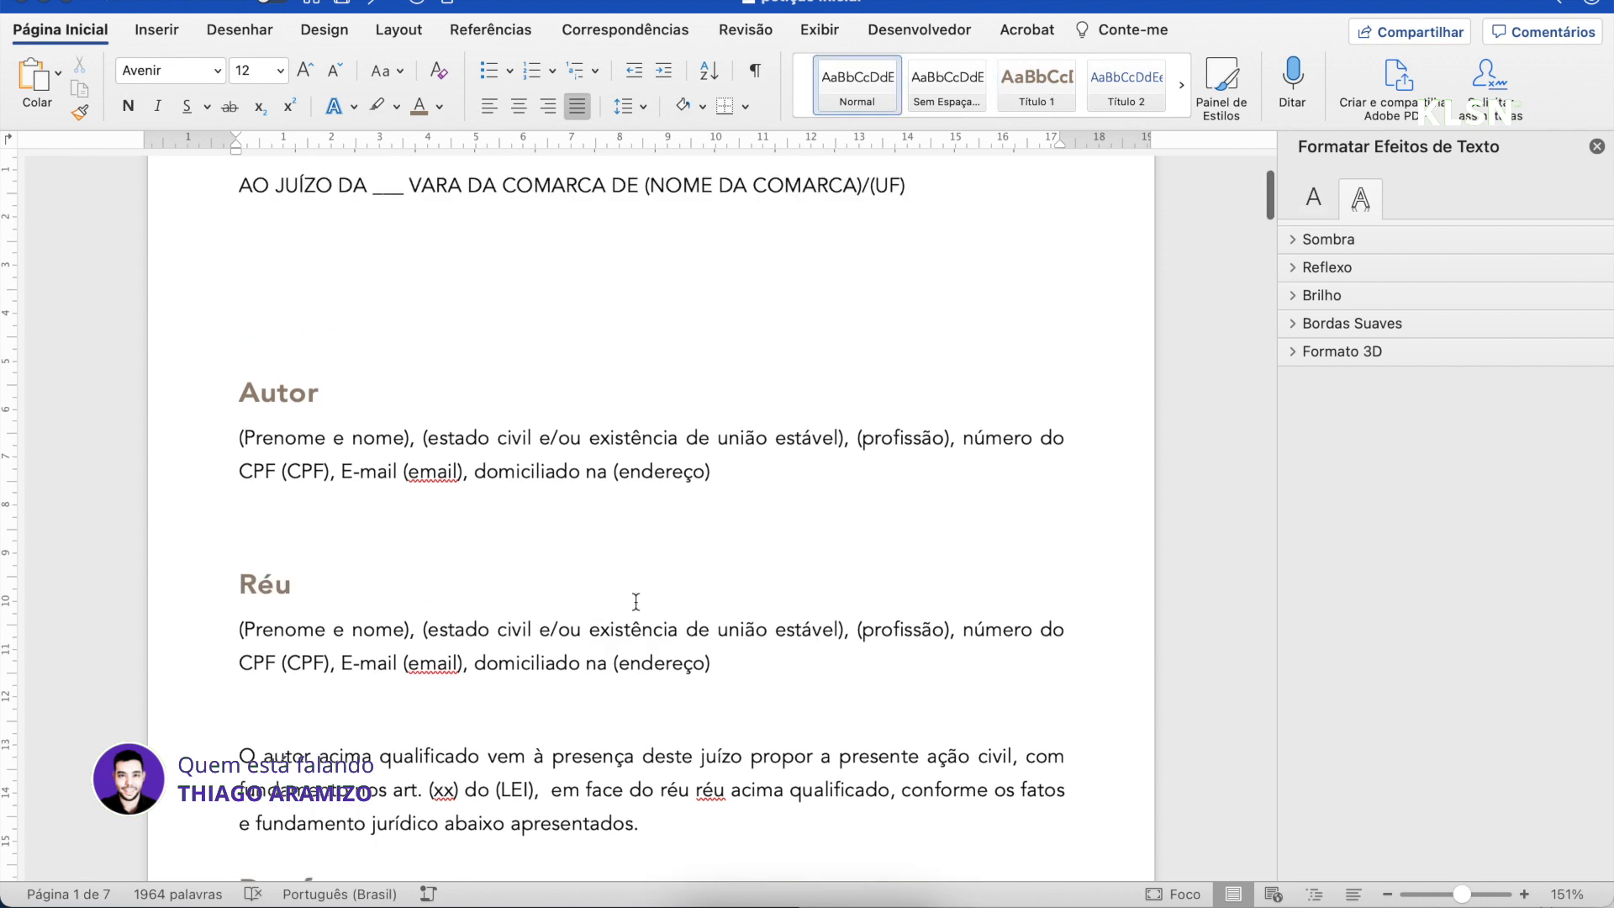
pyautogui.click(308, 507)
pyautogui.press('BackSpace')
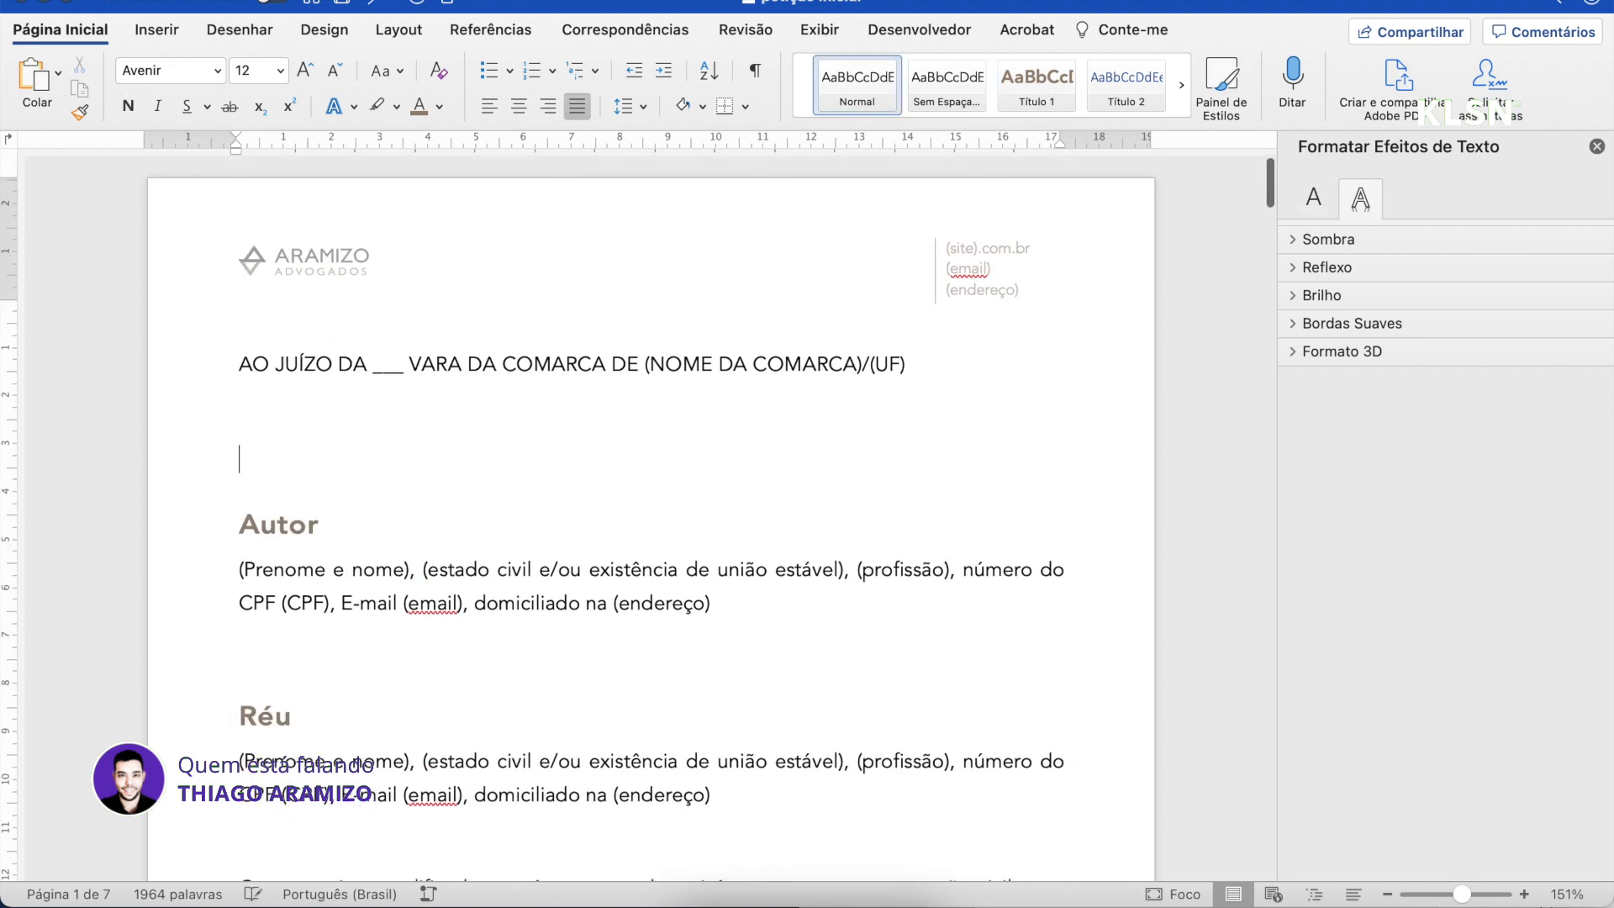
pyautogui.click(306, 669)
pyautogui.press('BackSpace')
pyautogui.scroll(-5, 286, 589)
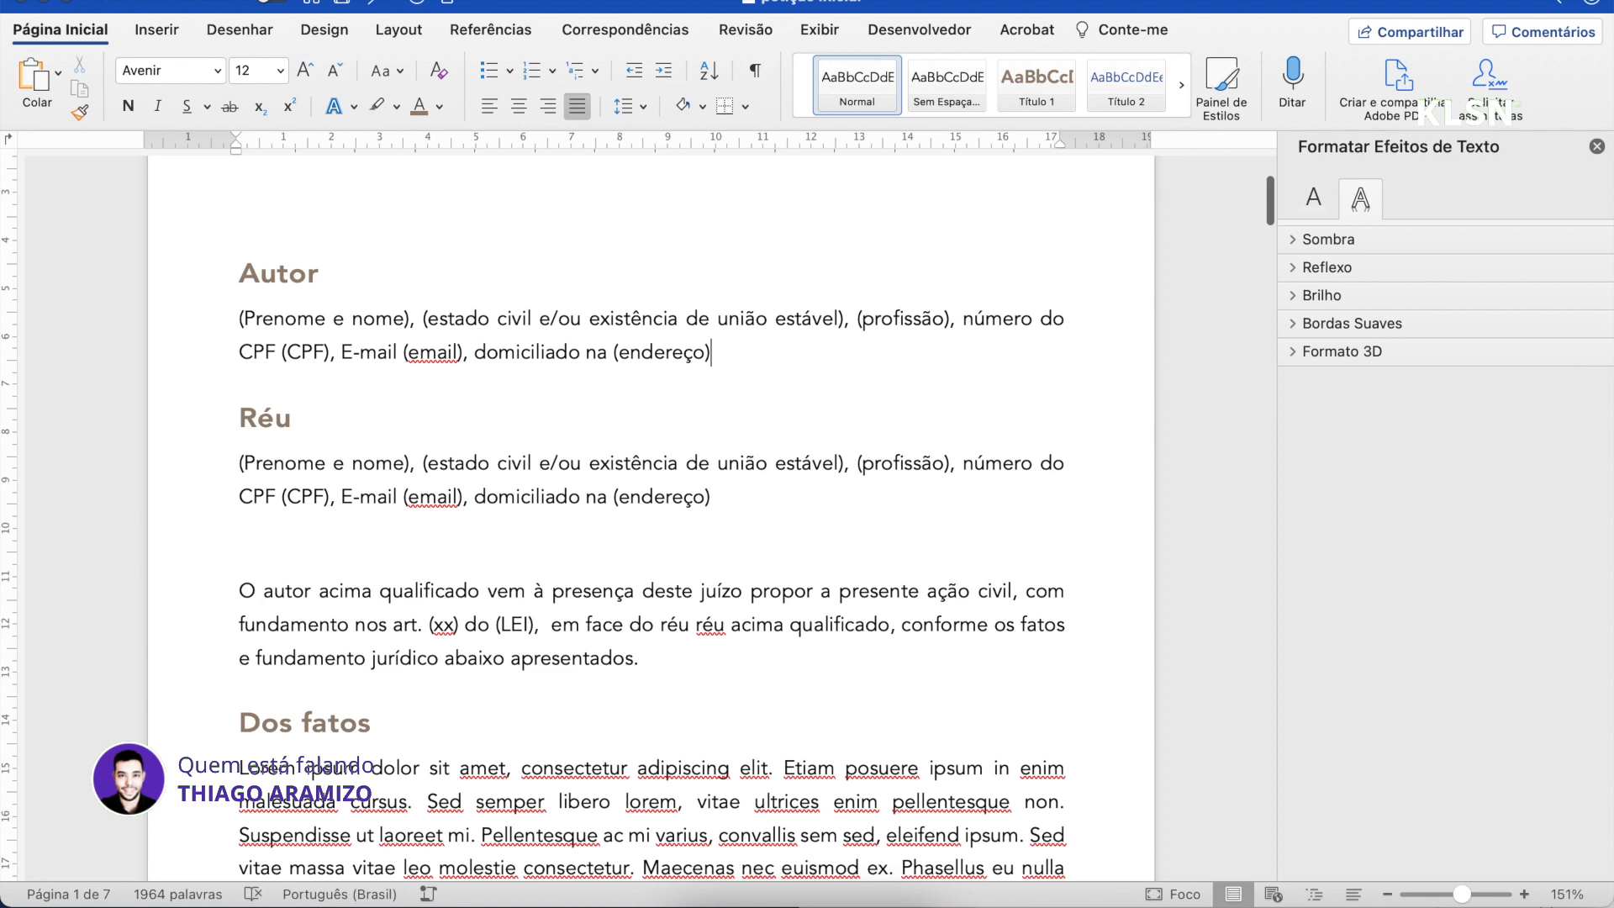
pyautogui.click(284, 553)
pyautogui.press('BackSpace')
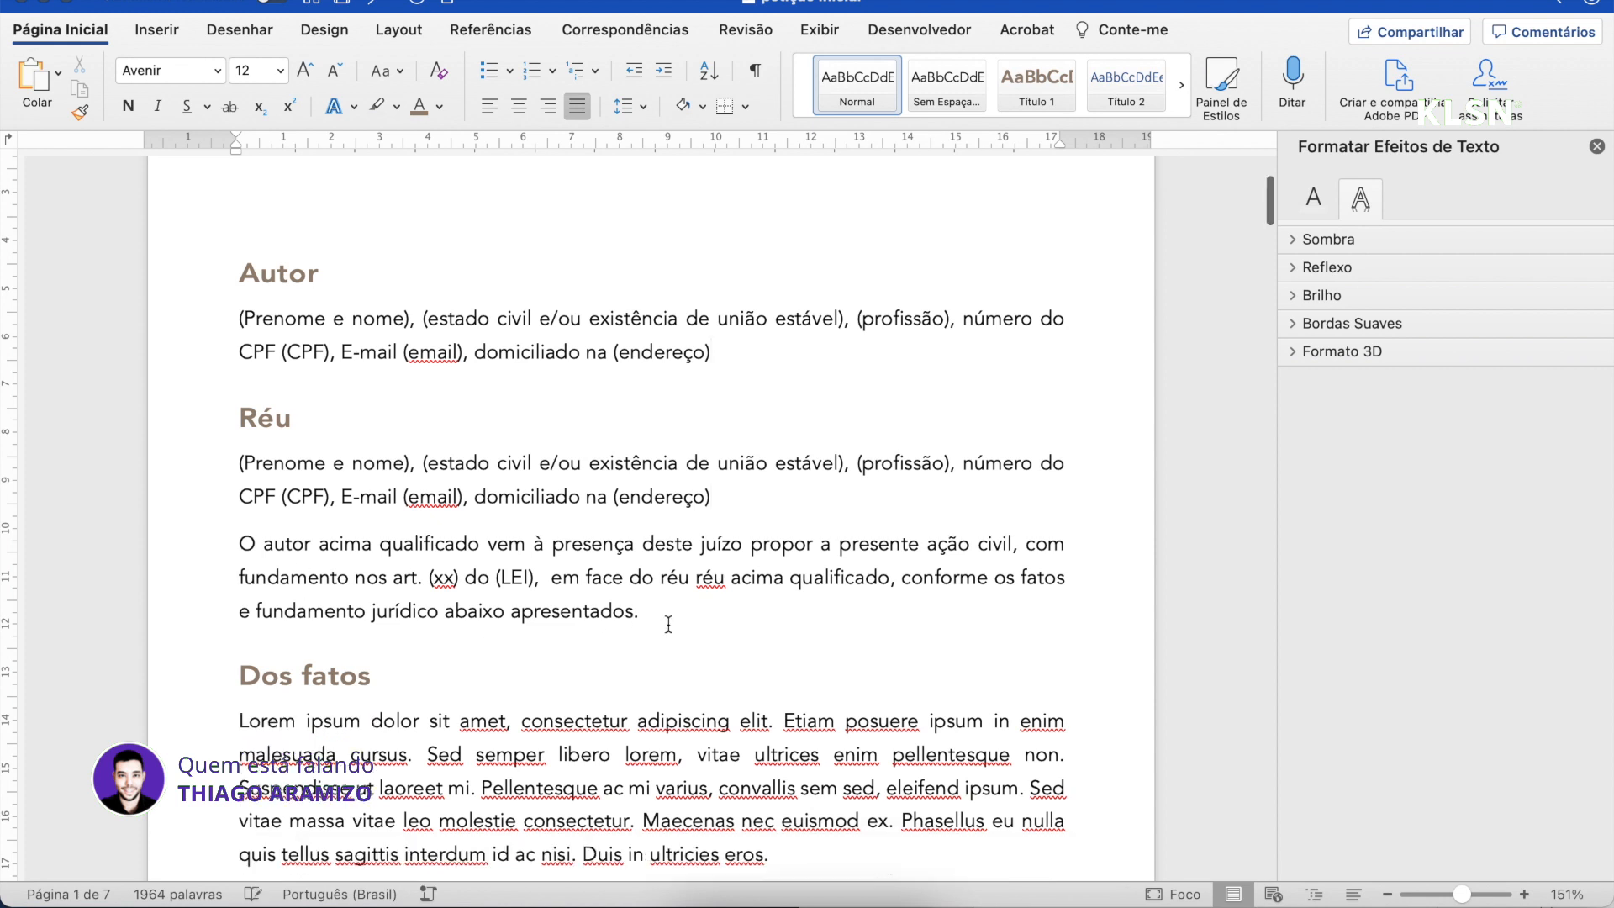
# Add a line break after the "O autor acima qualificado" paragraph and close the text effects pane
pyautogui.click(703, 624)
pyautogui.press('Return')
pyautogui.scroll(5, 652, 504)
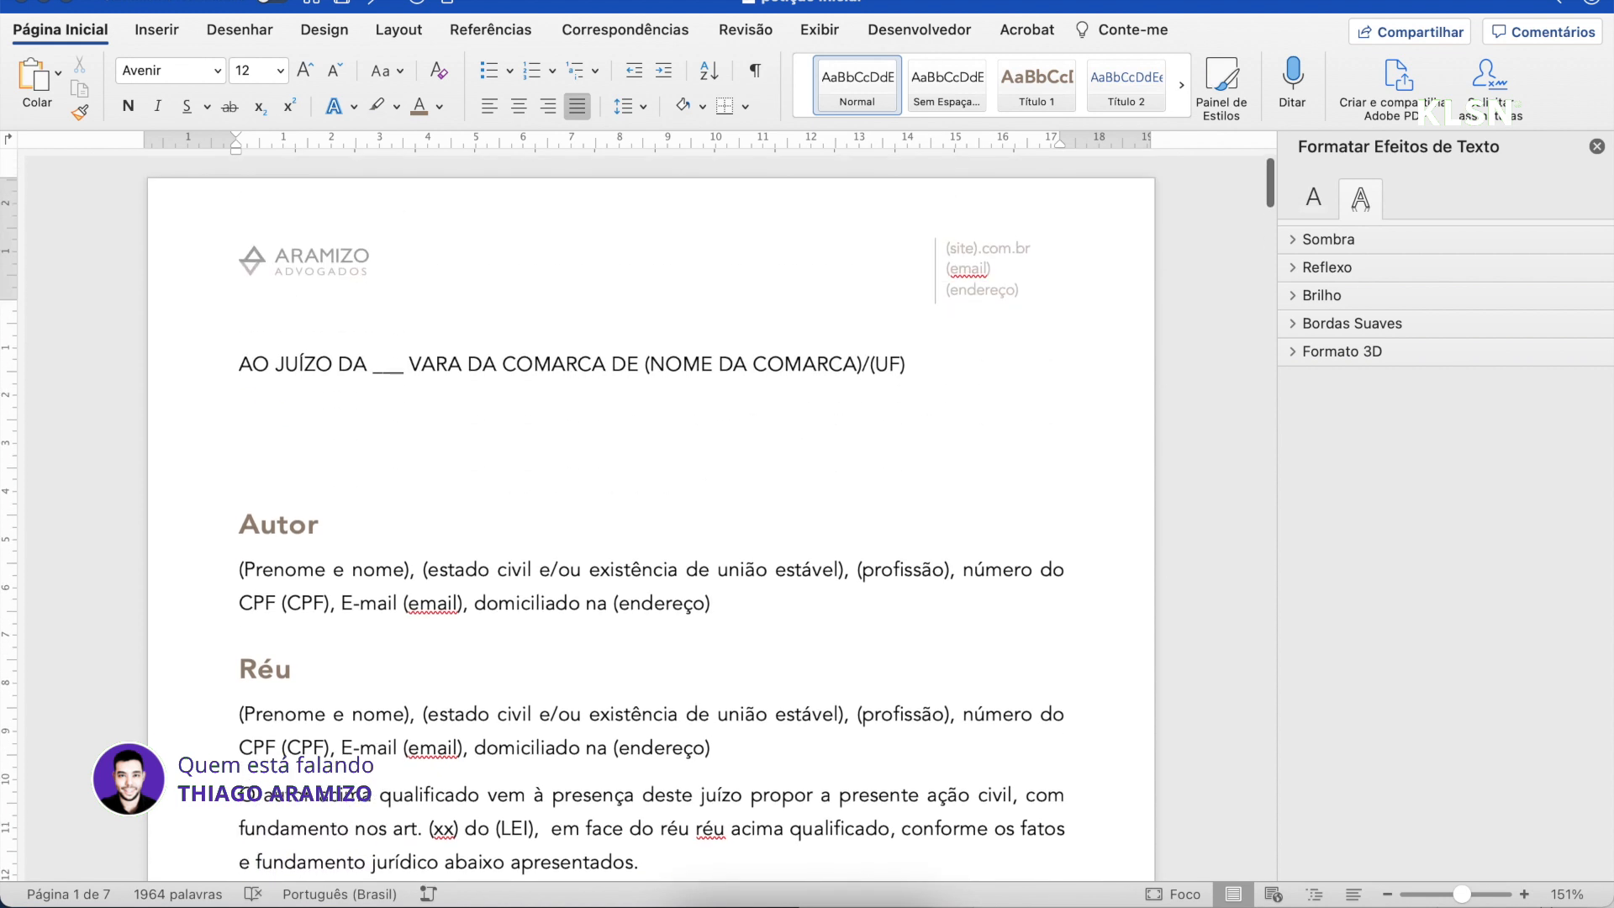
pyautogui.click(1597, 146)
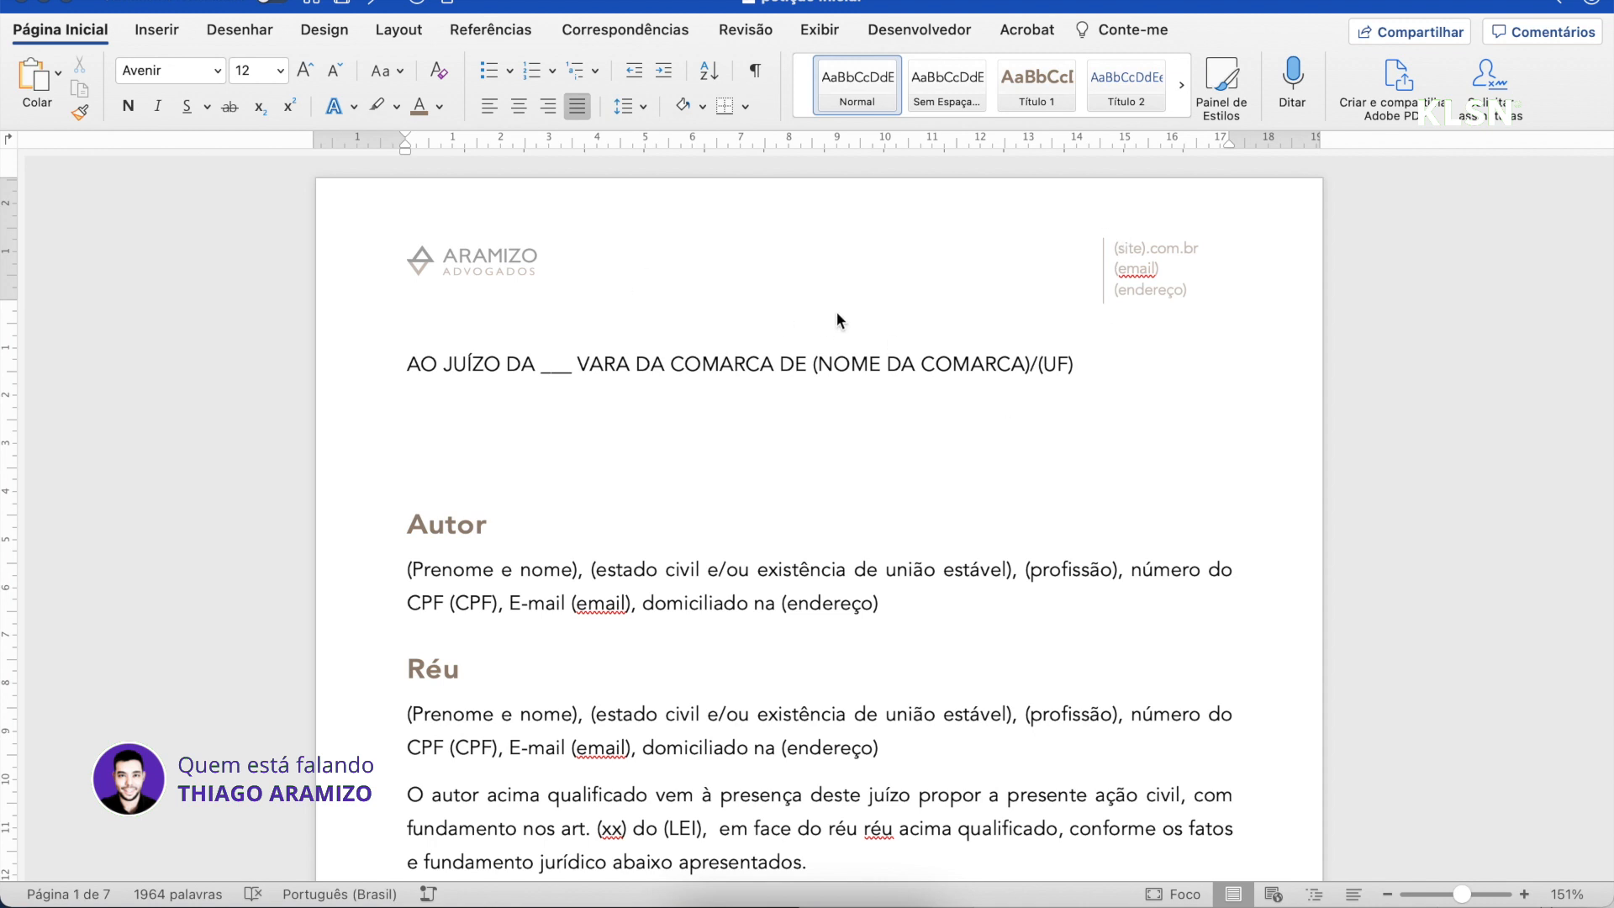
# Open the header for editing and enable different headers for the first page and for odd and even pages
pyautogui.doubleClick(784, 280)
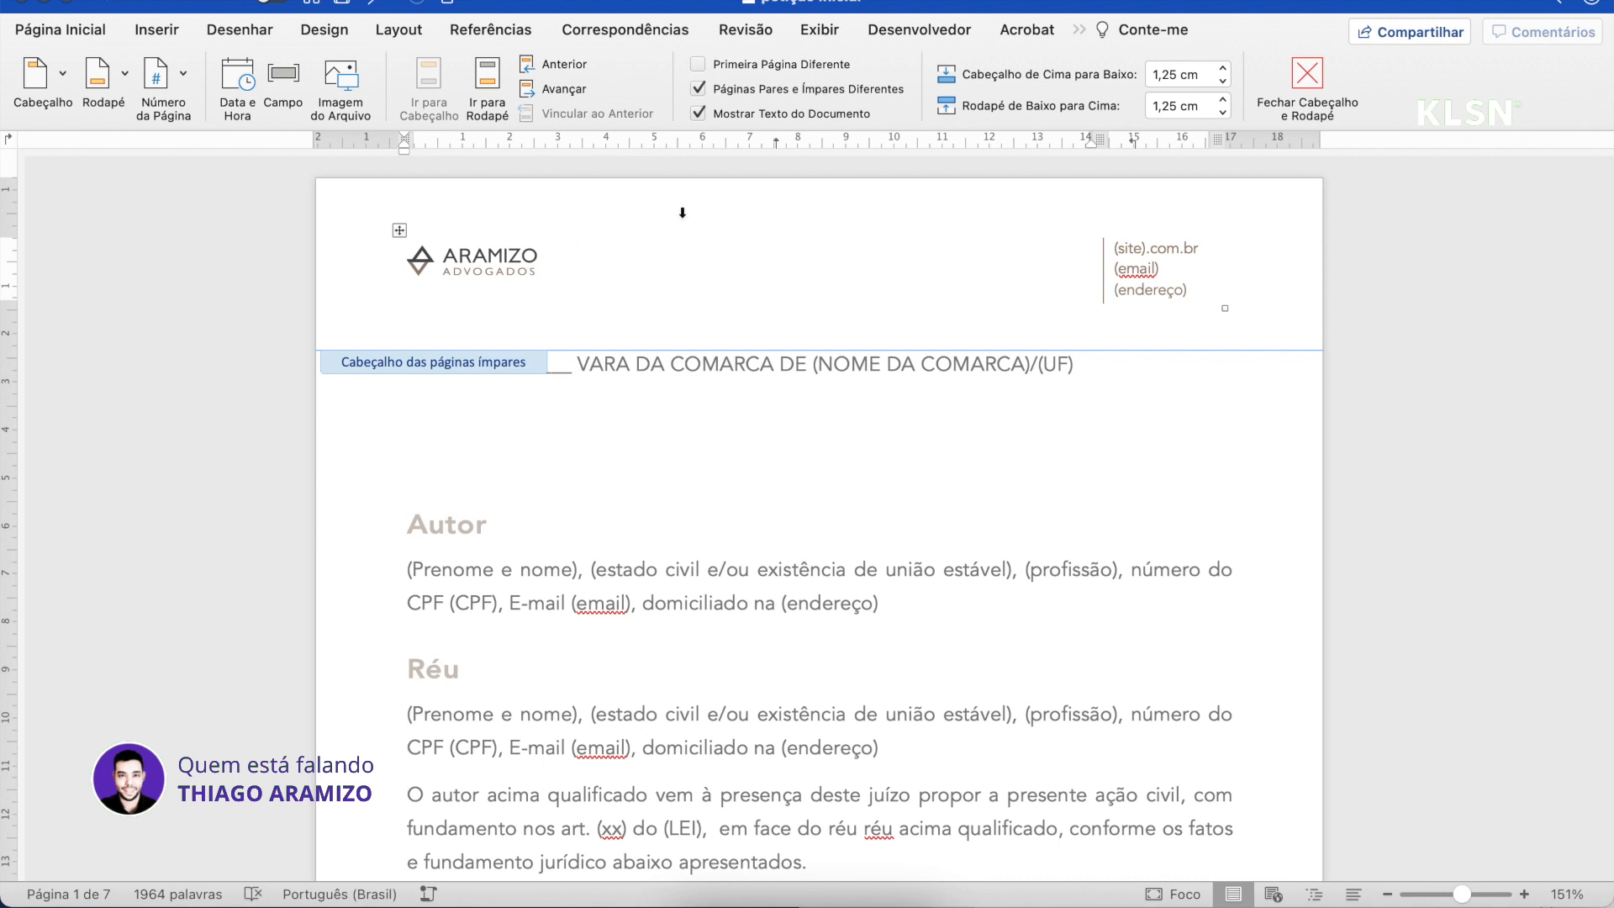
pyautogui.click(698, 89)
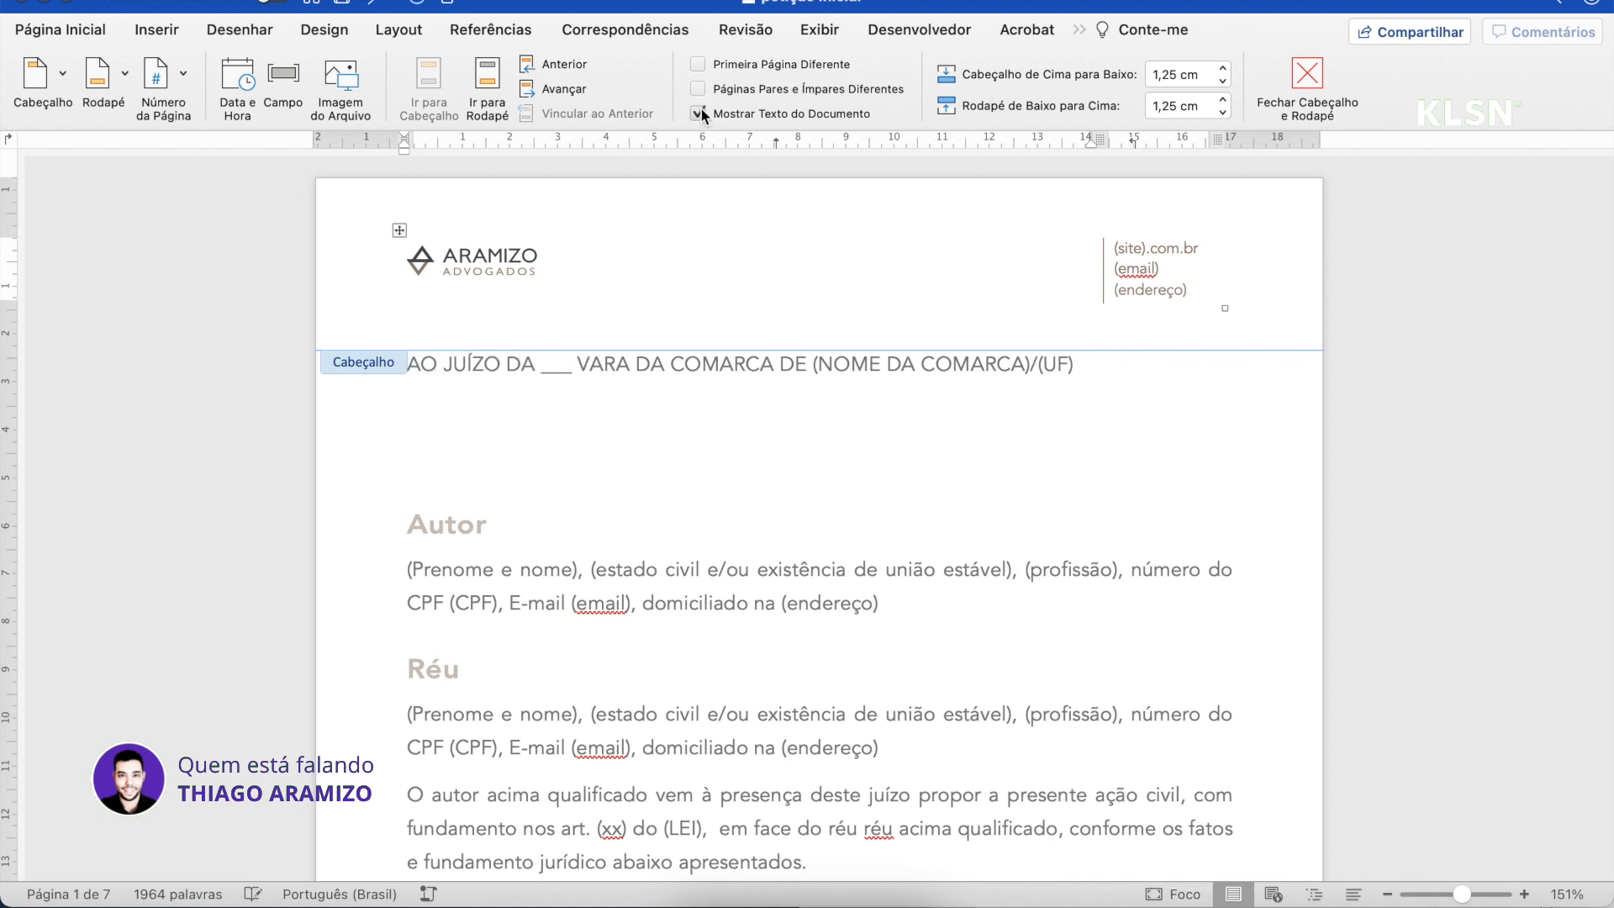
pyautogui.click(697, 89)
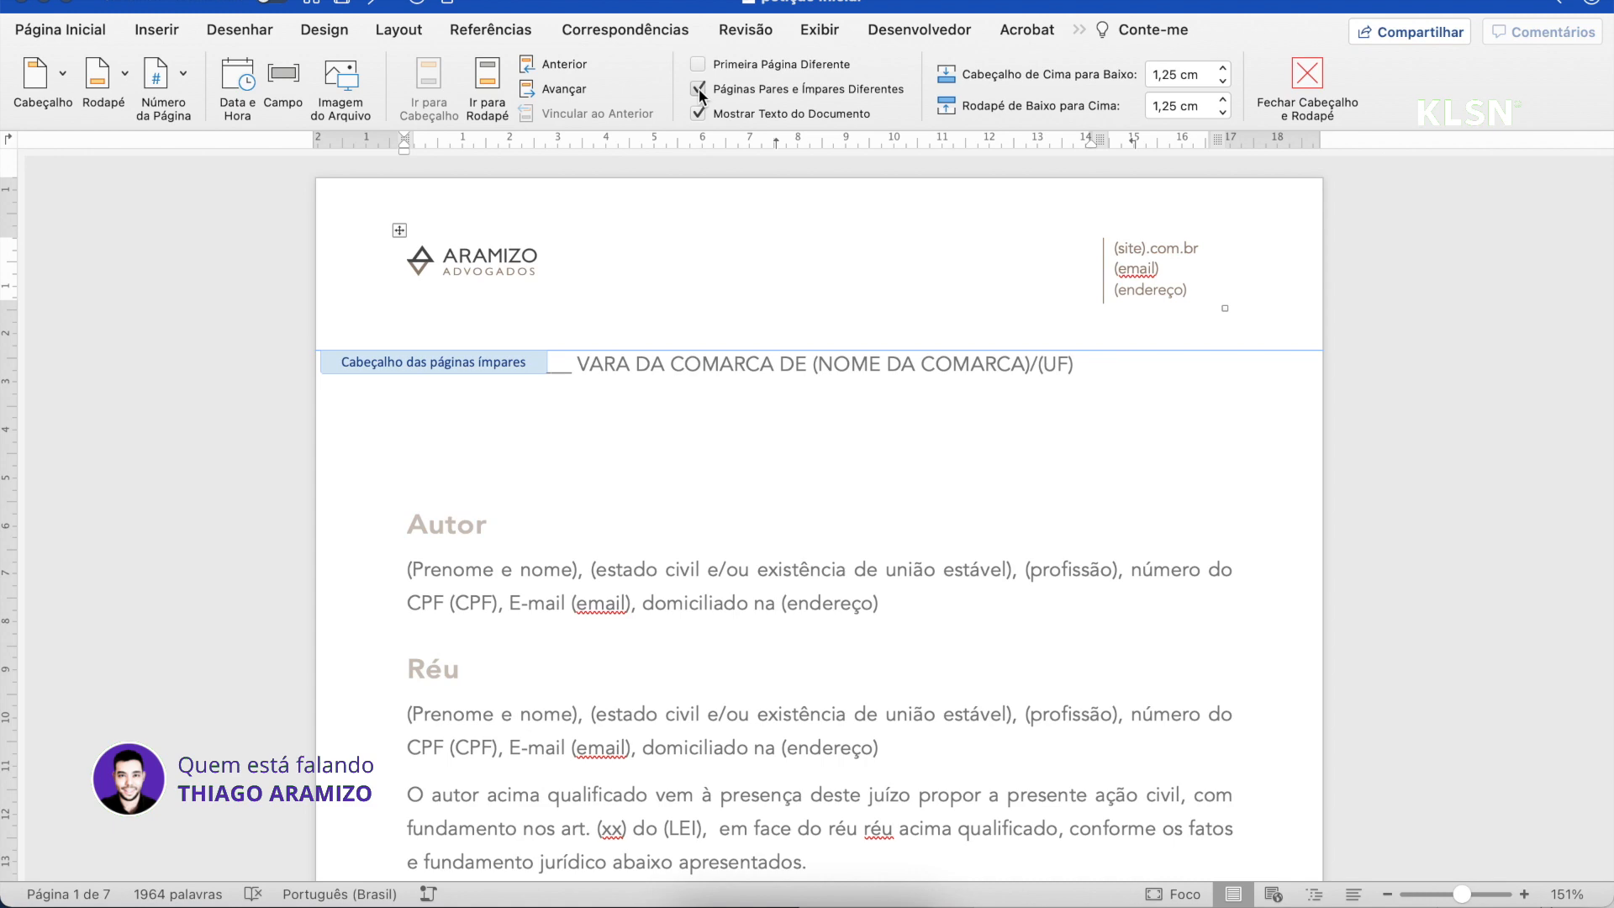
pyautogui.click(698, 64)
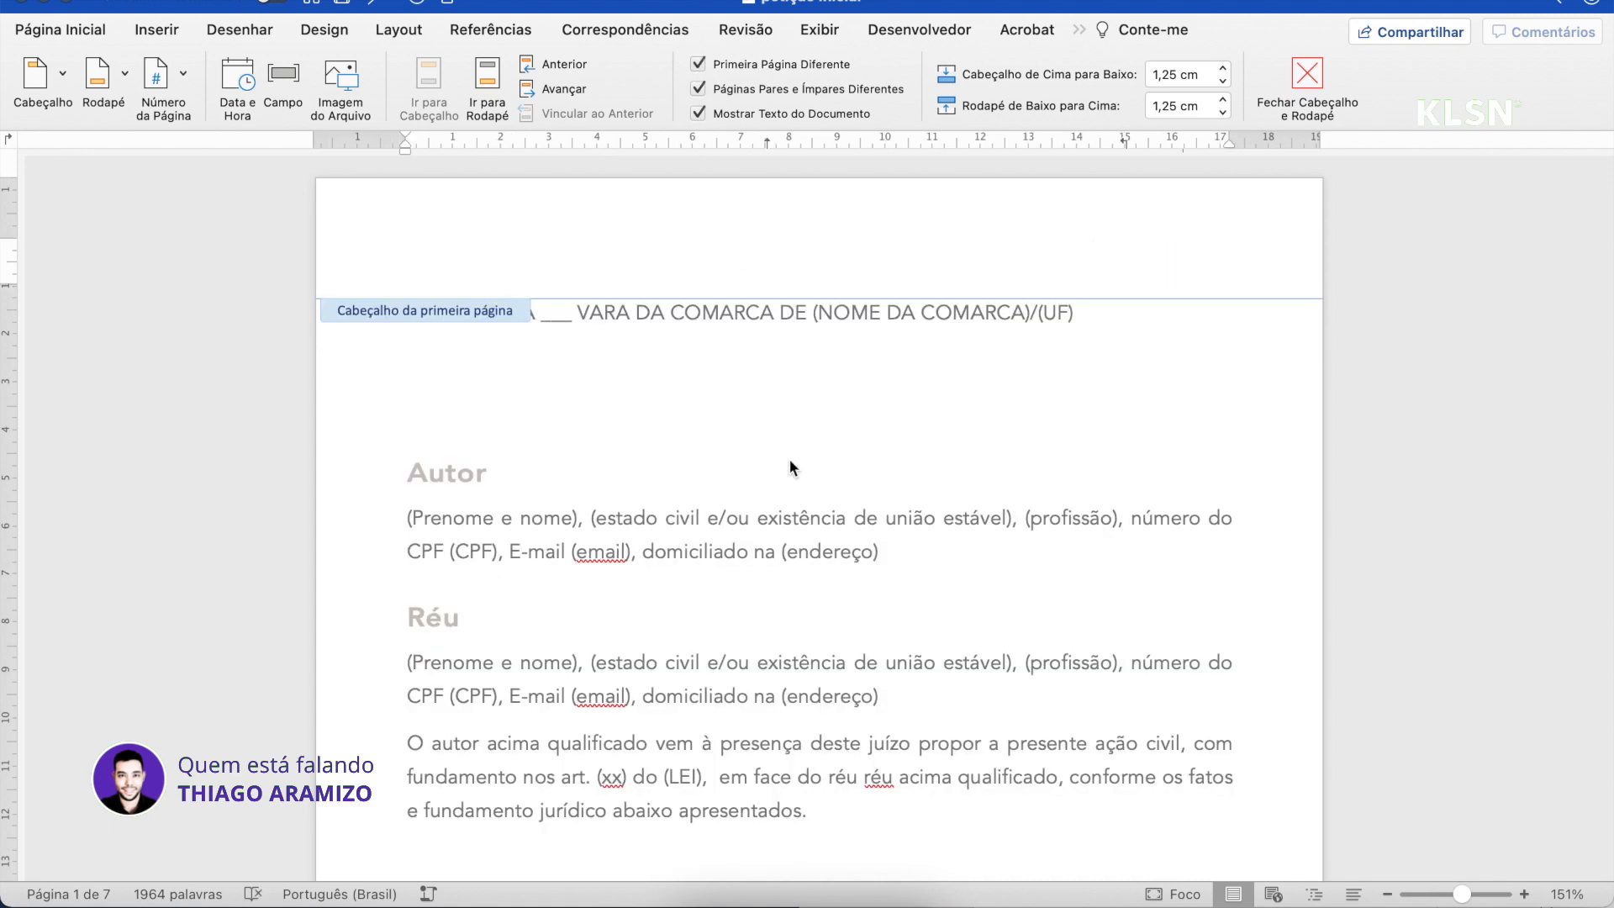
# Copy the logo and contact table from the odd-page header and paste it into the even-page header
pyautogui.scroll(-15, 790, 459)
pyautogui.scroll(-10, 790, 459)
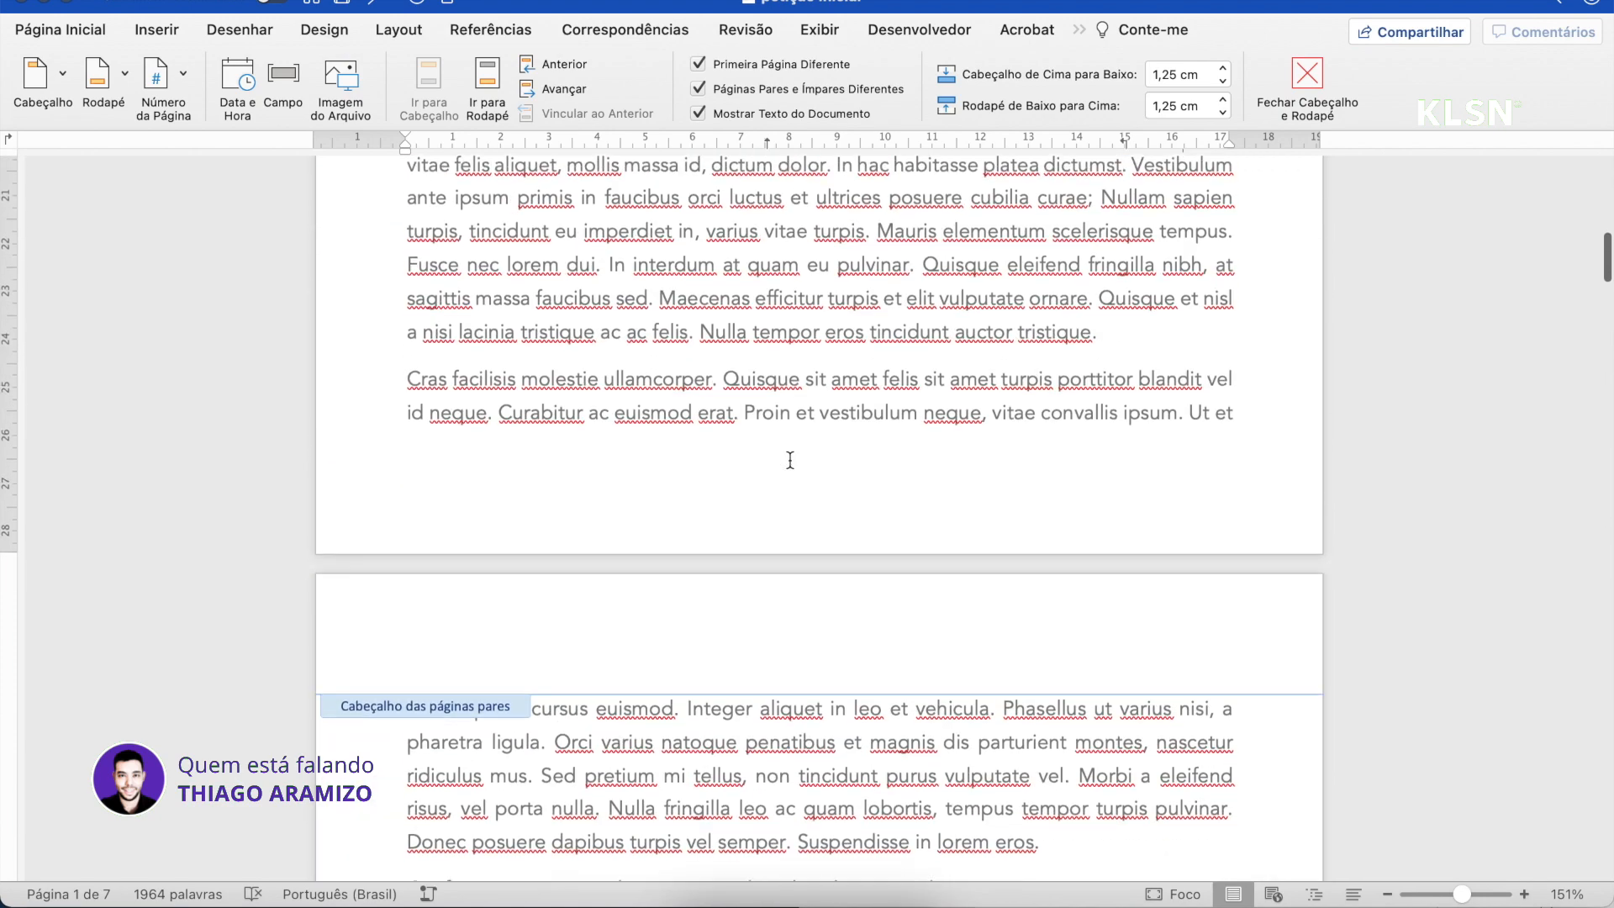
pyautogui.scroll(-10, 790, 460)
pyautogui.scroll(-6, 791, 459)
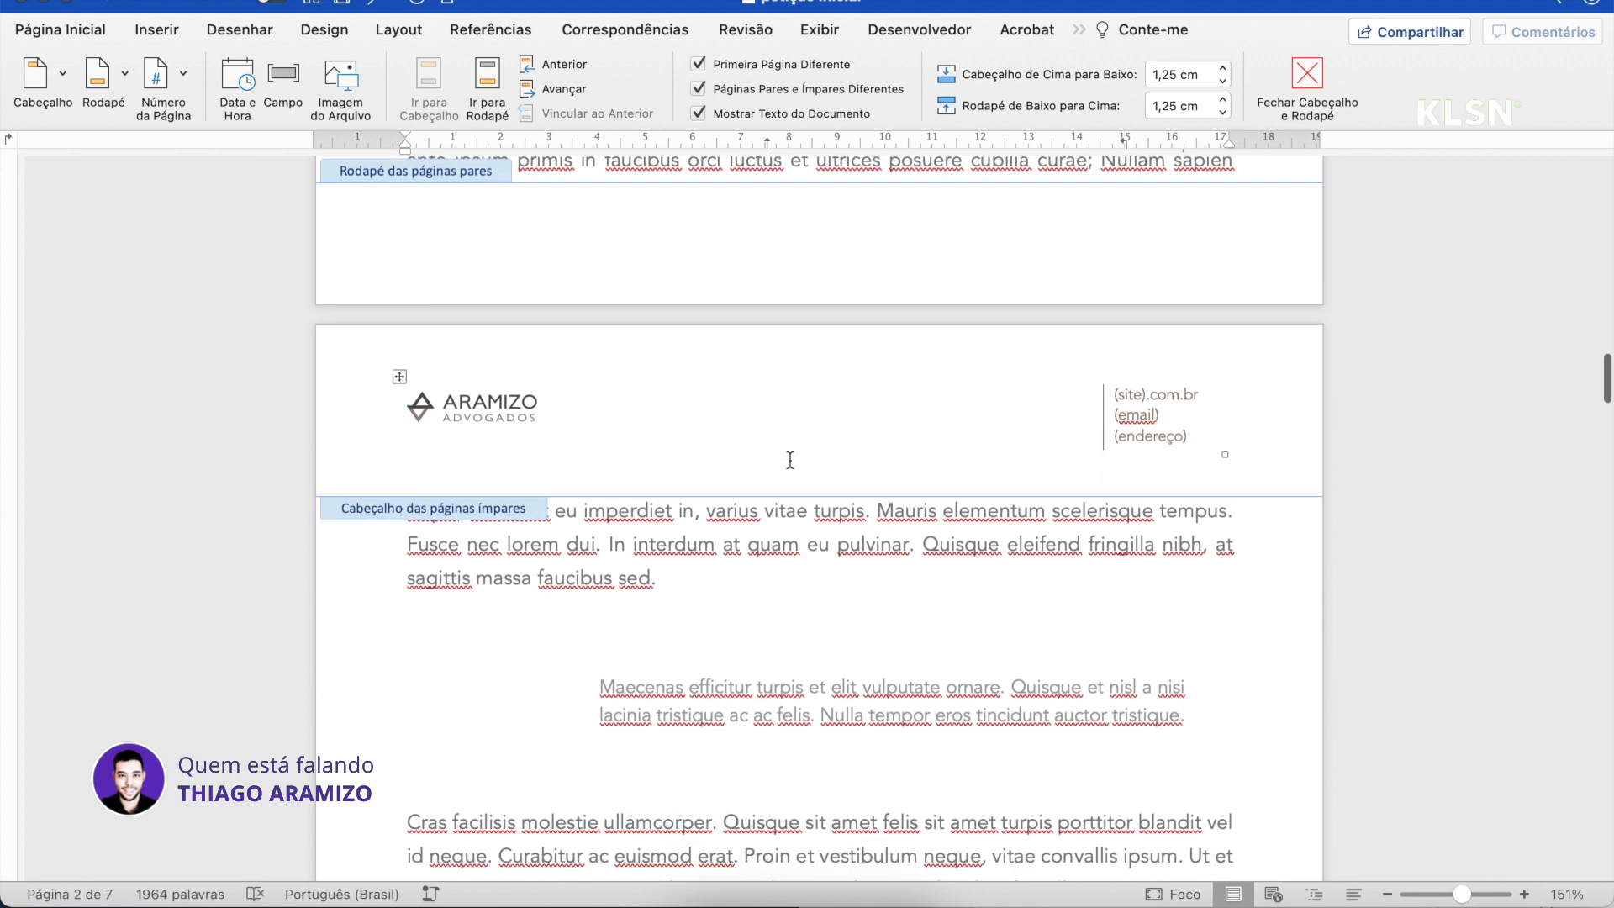
pyautogui.click(394, 380)
pyautogui.scroll(20, 394, 380)
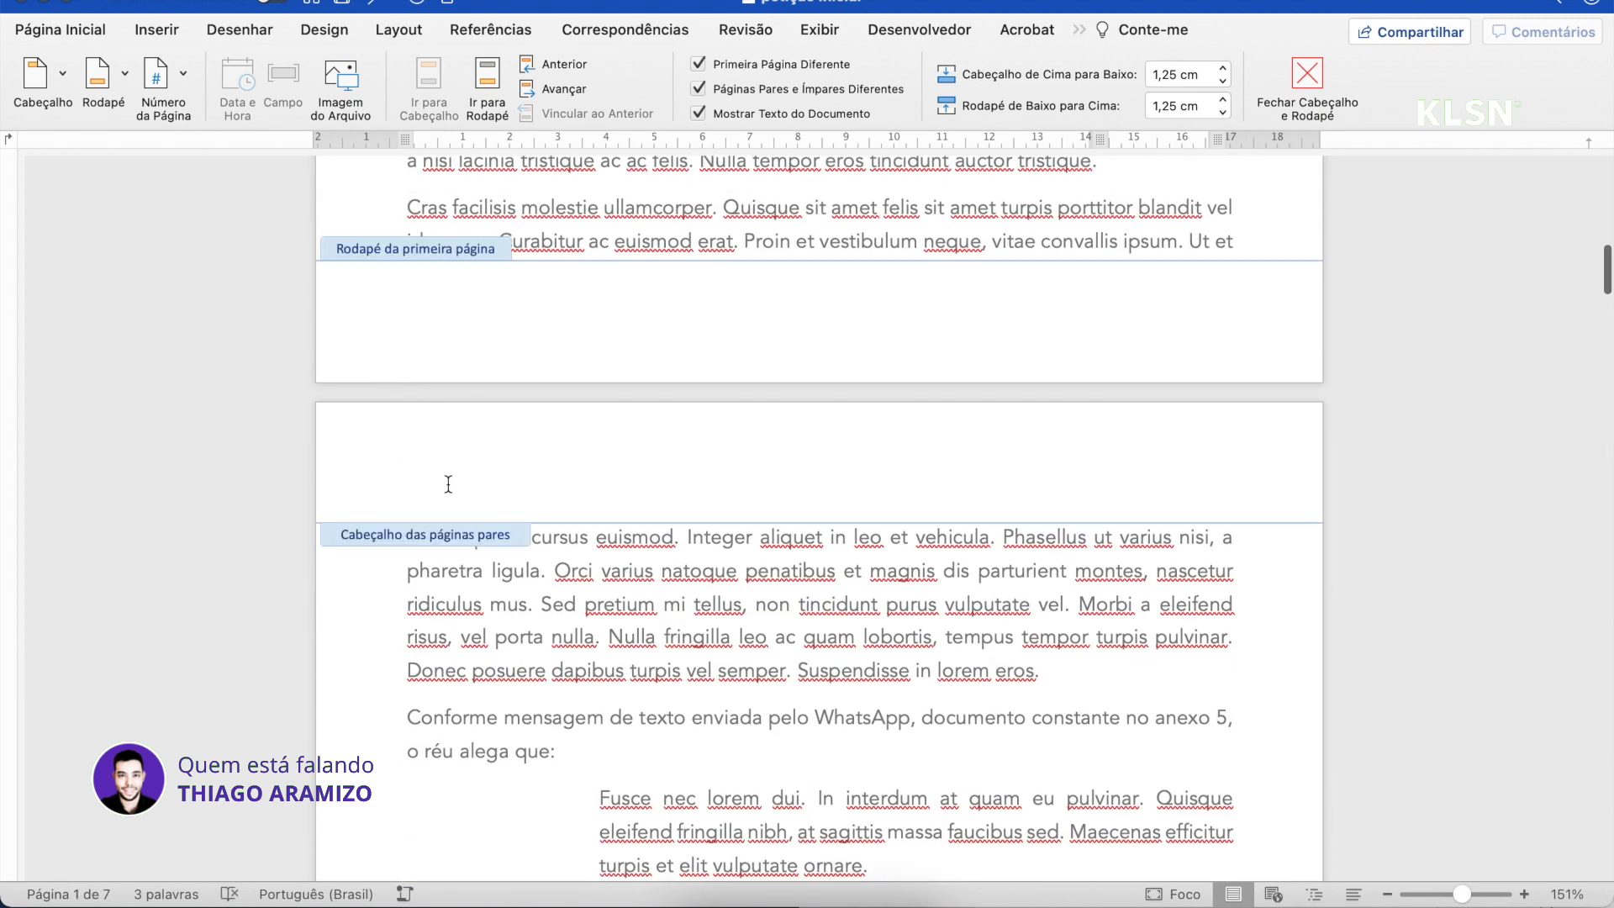
pyautogui.click(447, 484)
pyautogui.write('(site).com.br (email) (endereço)')
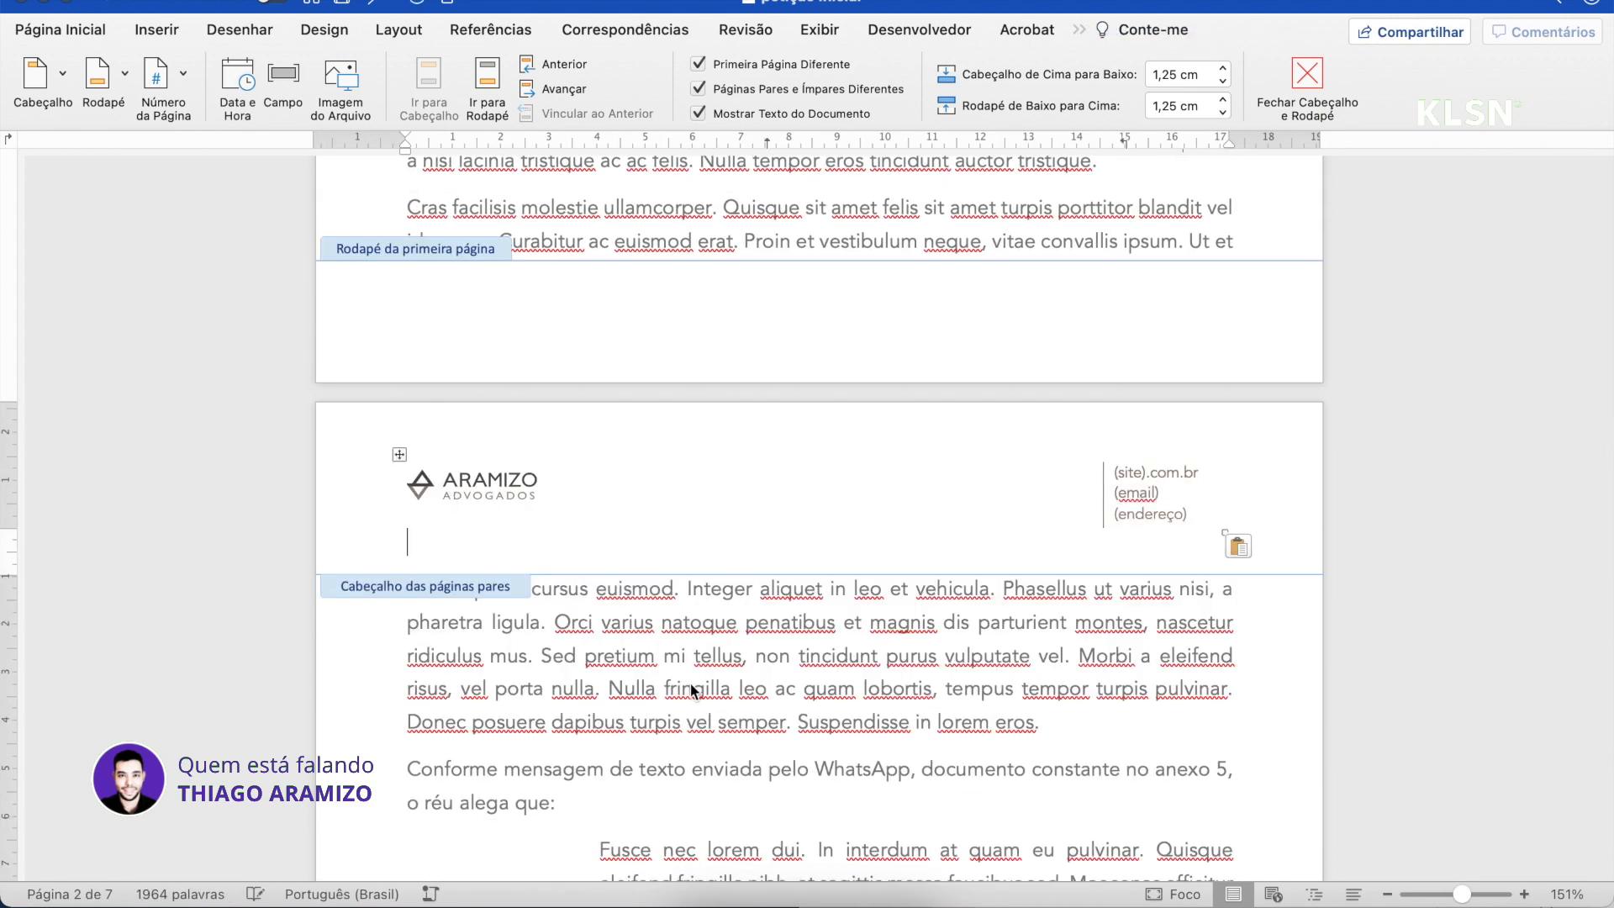
pyautogui.scroll(-15, 691, 689)
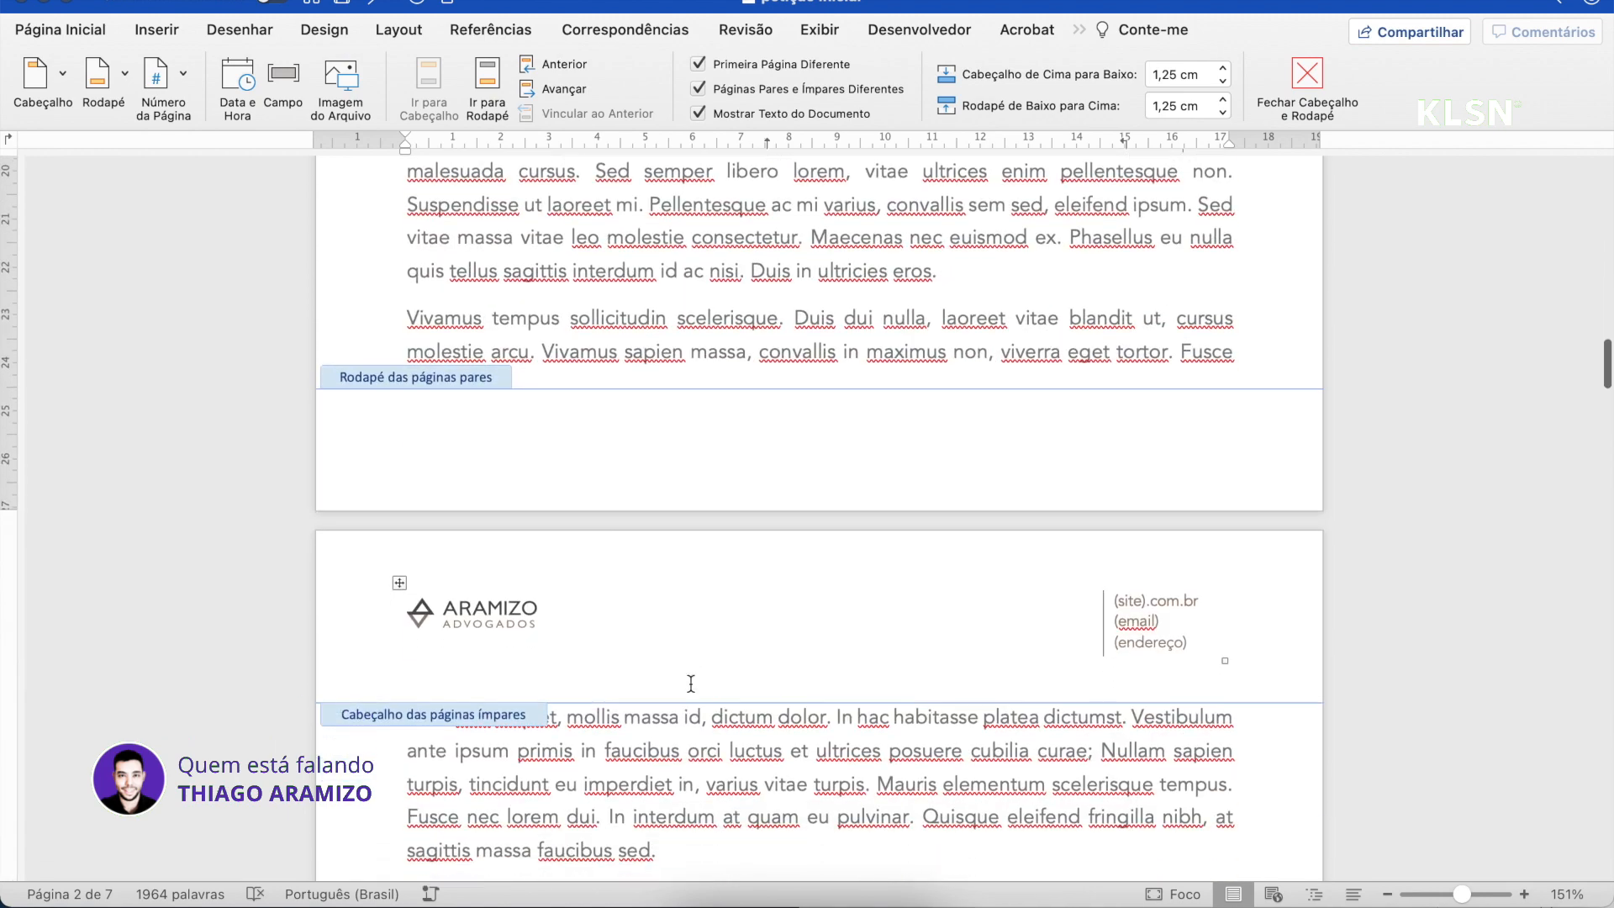
pyautogui.scroll(15, 689, 683)
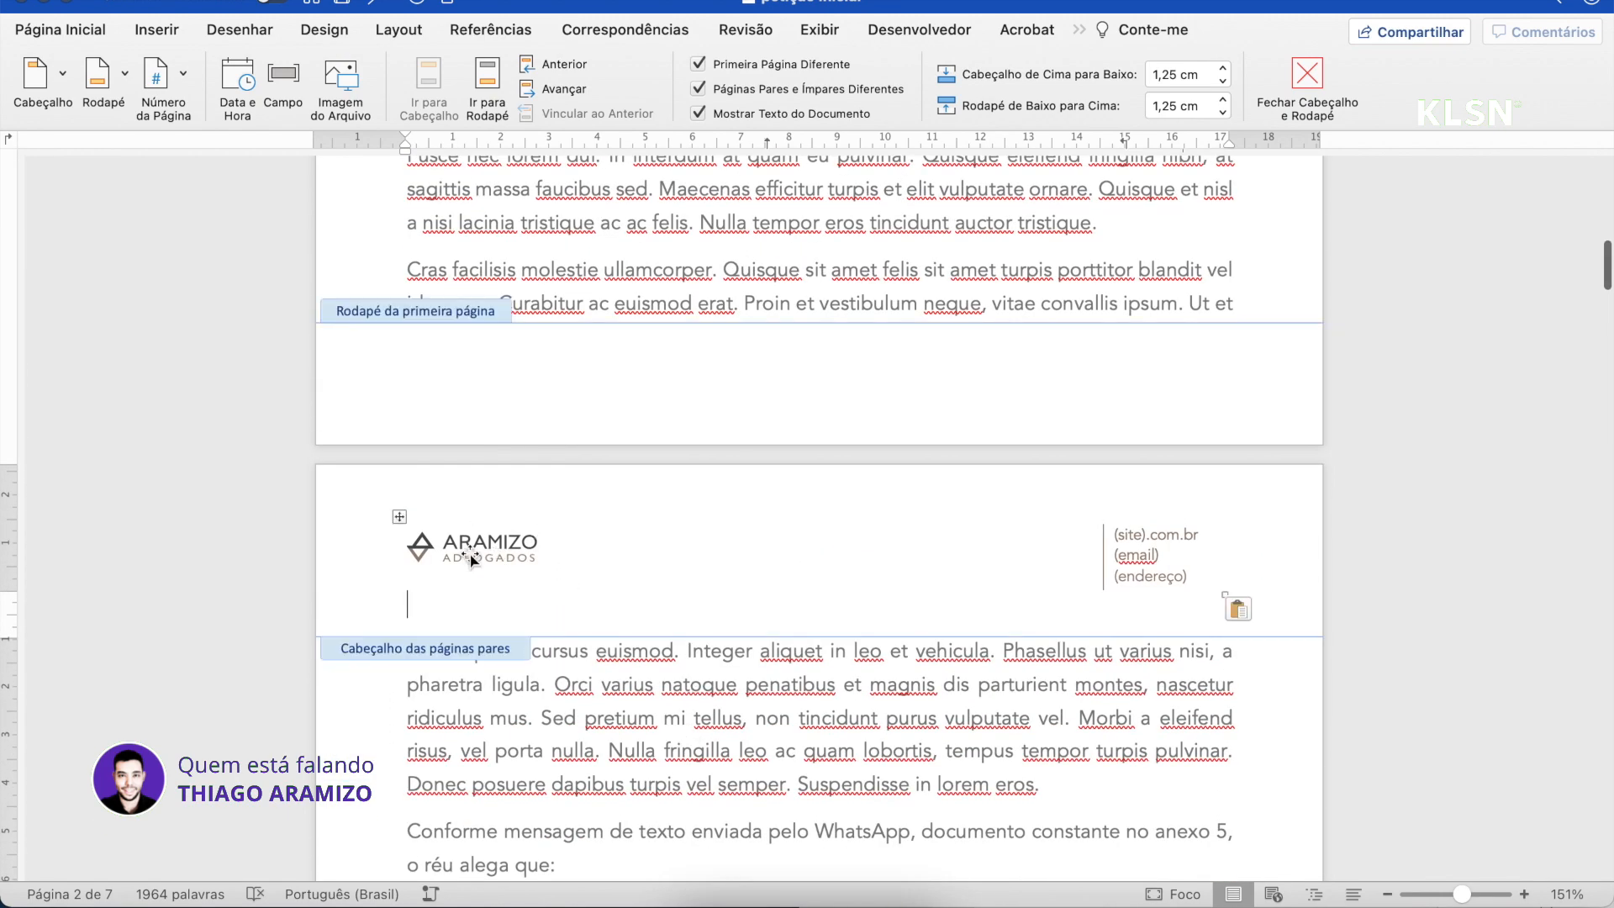
pyautogui.scroll(15, 514, 575)
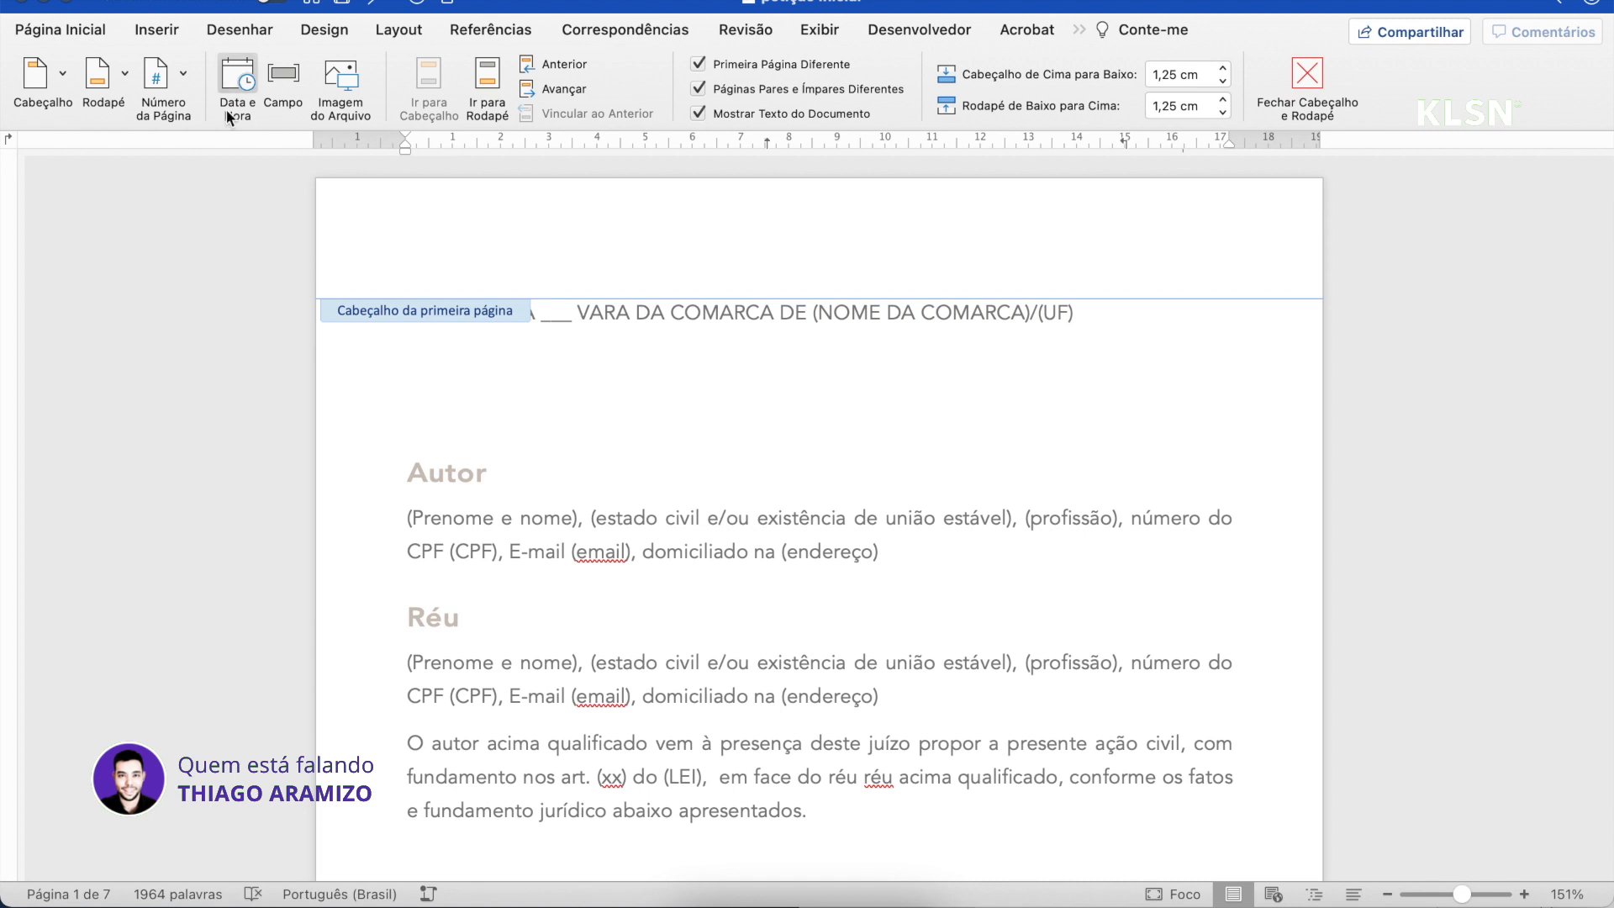
pyautogui.click(847, 896)
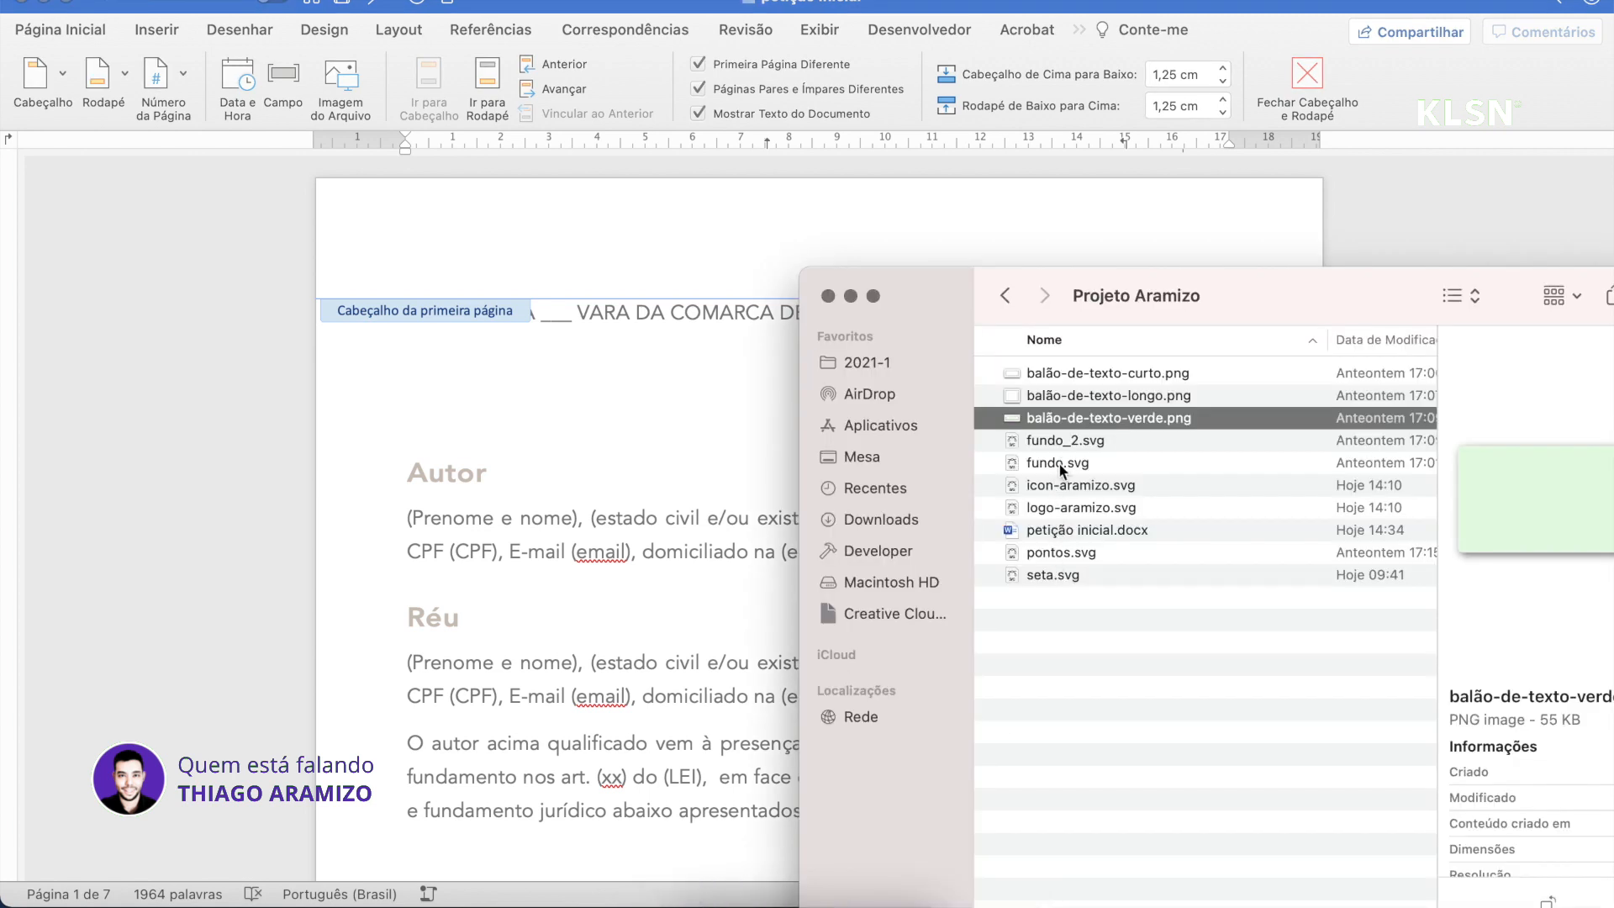
pyautogui.click(608, 400)
# Copy the logo and contact table from the even-page header and paste it into the first-page header
pyautogui.scroll(-15, 607, 400)
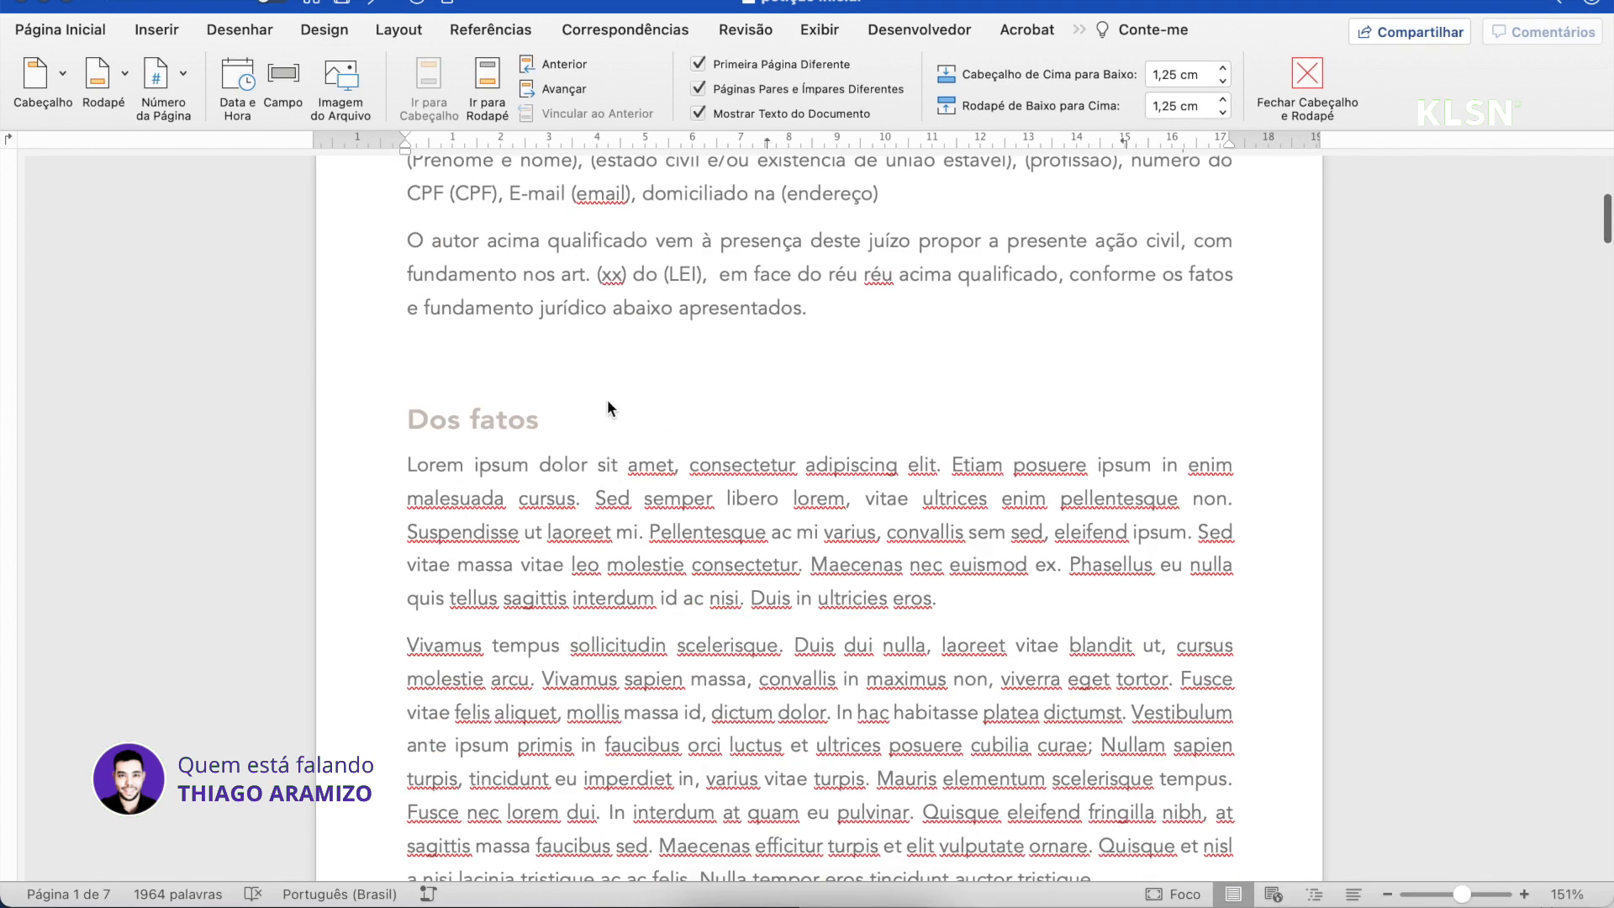
pyautogui.scroll(-1, 607, 401)
pyautogui.click(483, 471)
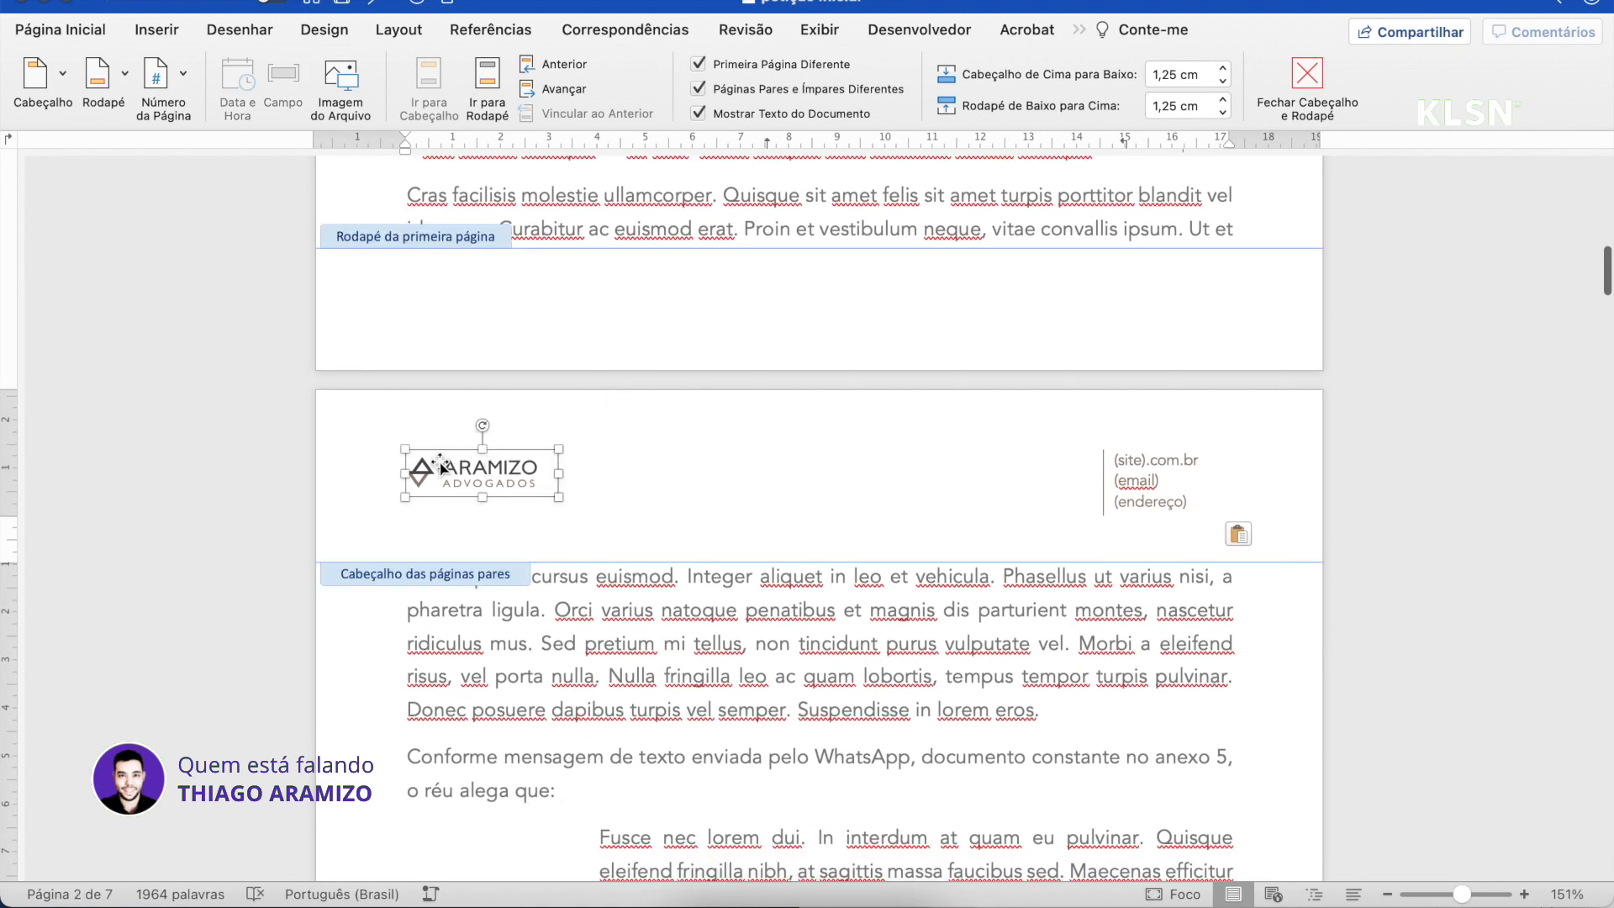
pyautogui.click(399, 441)
pyautogui.press('super+c')
pyautogui.scroll(15, 405, 446)
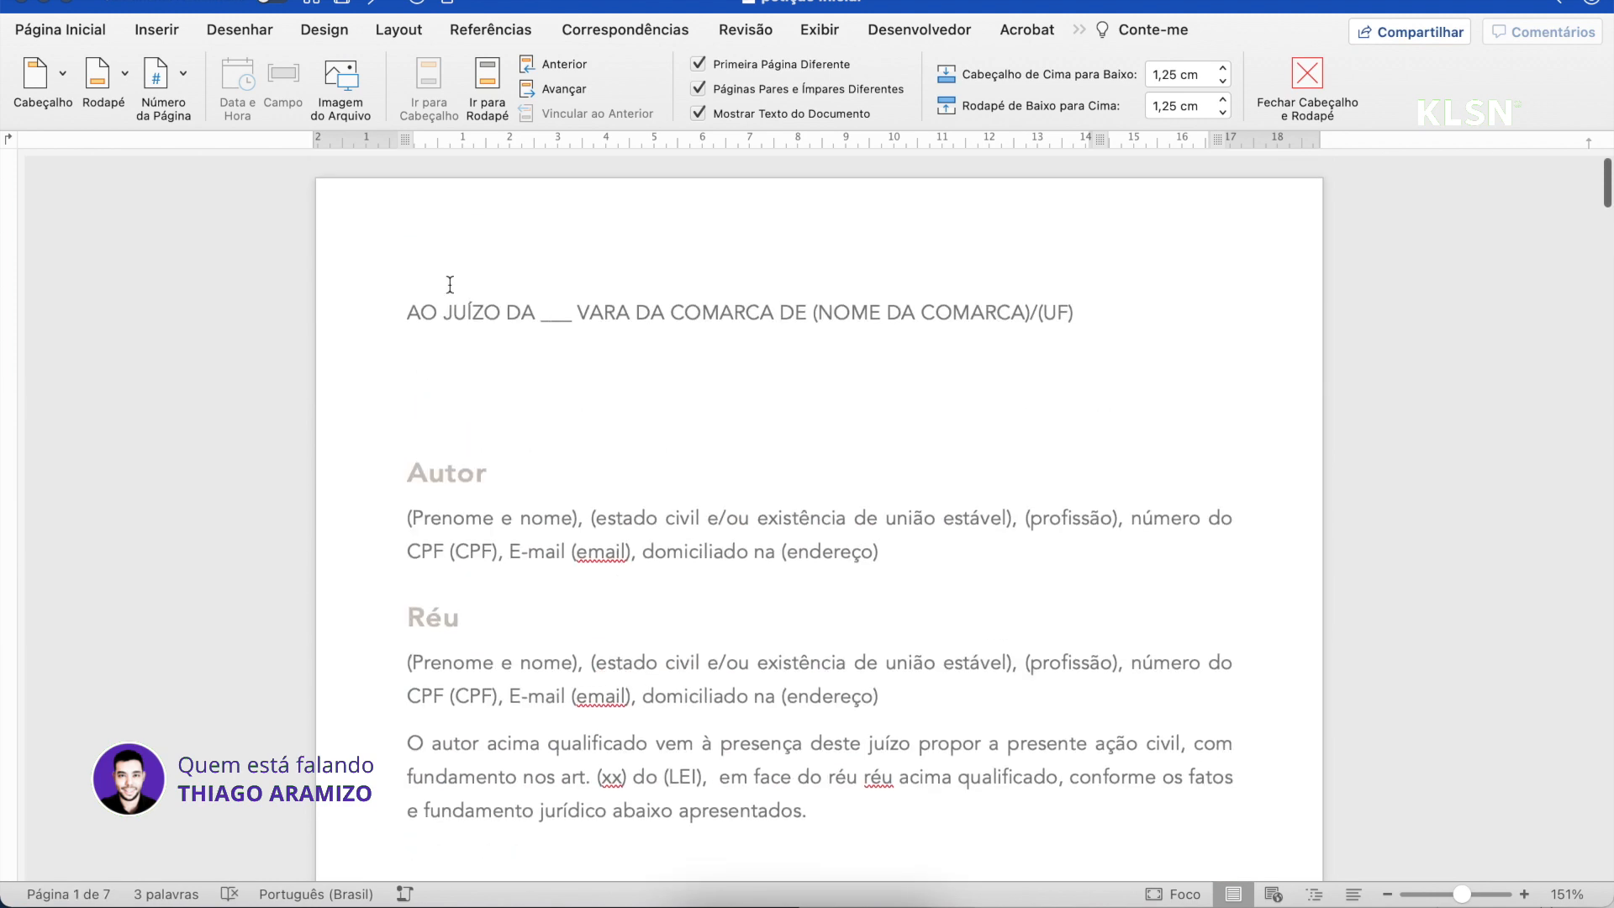
pyautogui.click(465, 252)
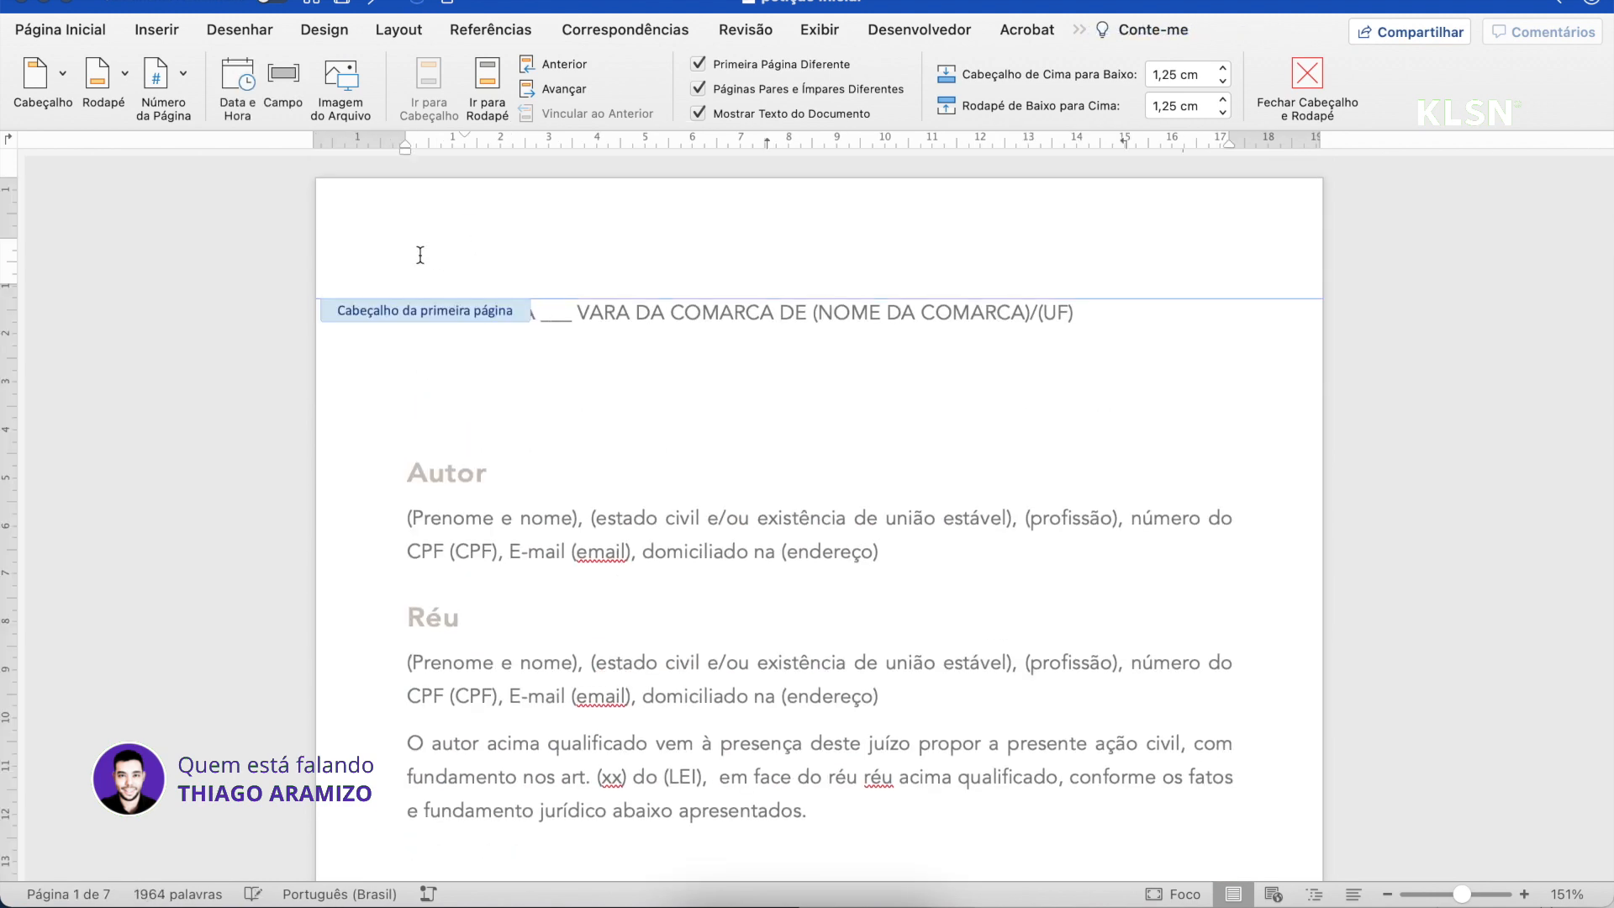
pyautogui.press('super+v')
# Enlarge the logo in the first-page header to about twice its size and widen the contact column toward the logo
pyautogui.click(550, 282)
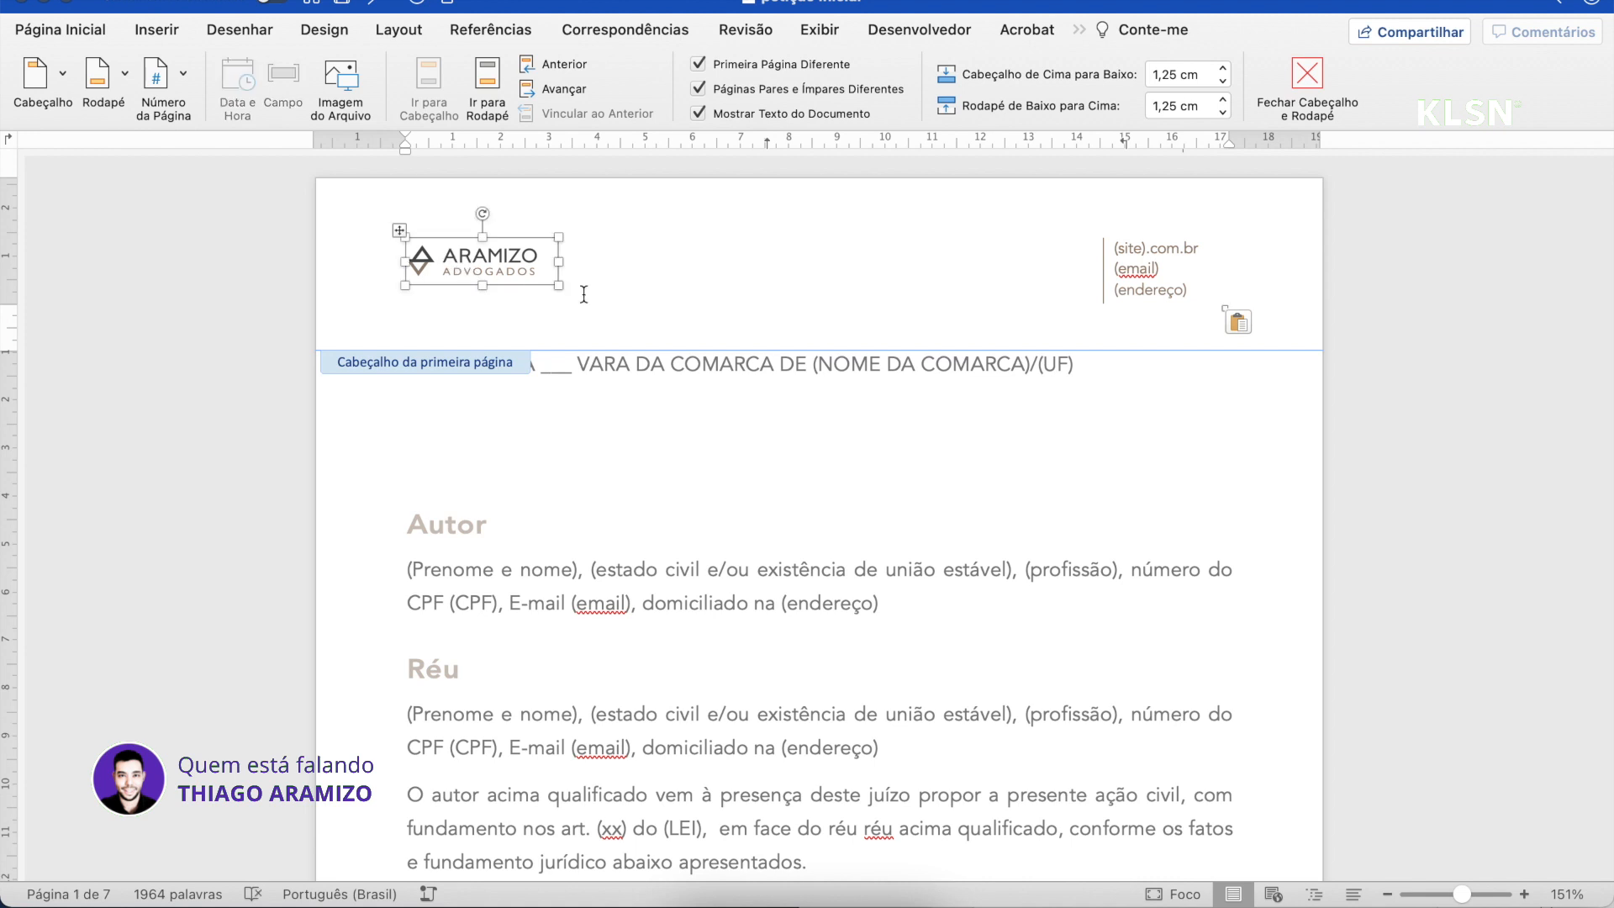
pyautogui.moveTo(562, 289); pyautogui.dragTo(659, 343)
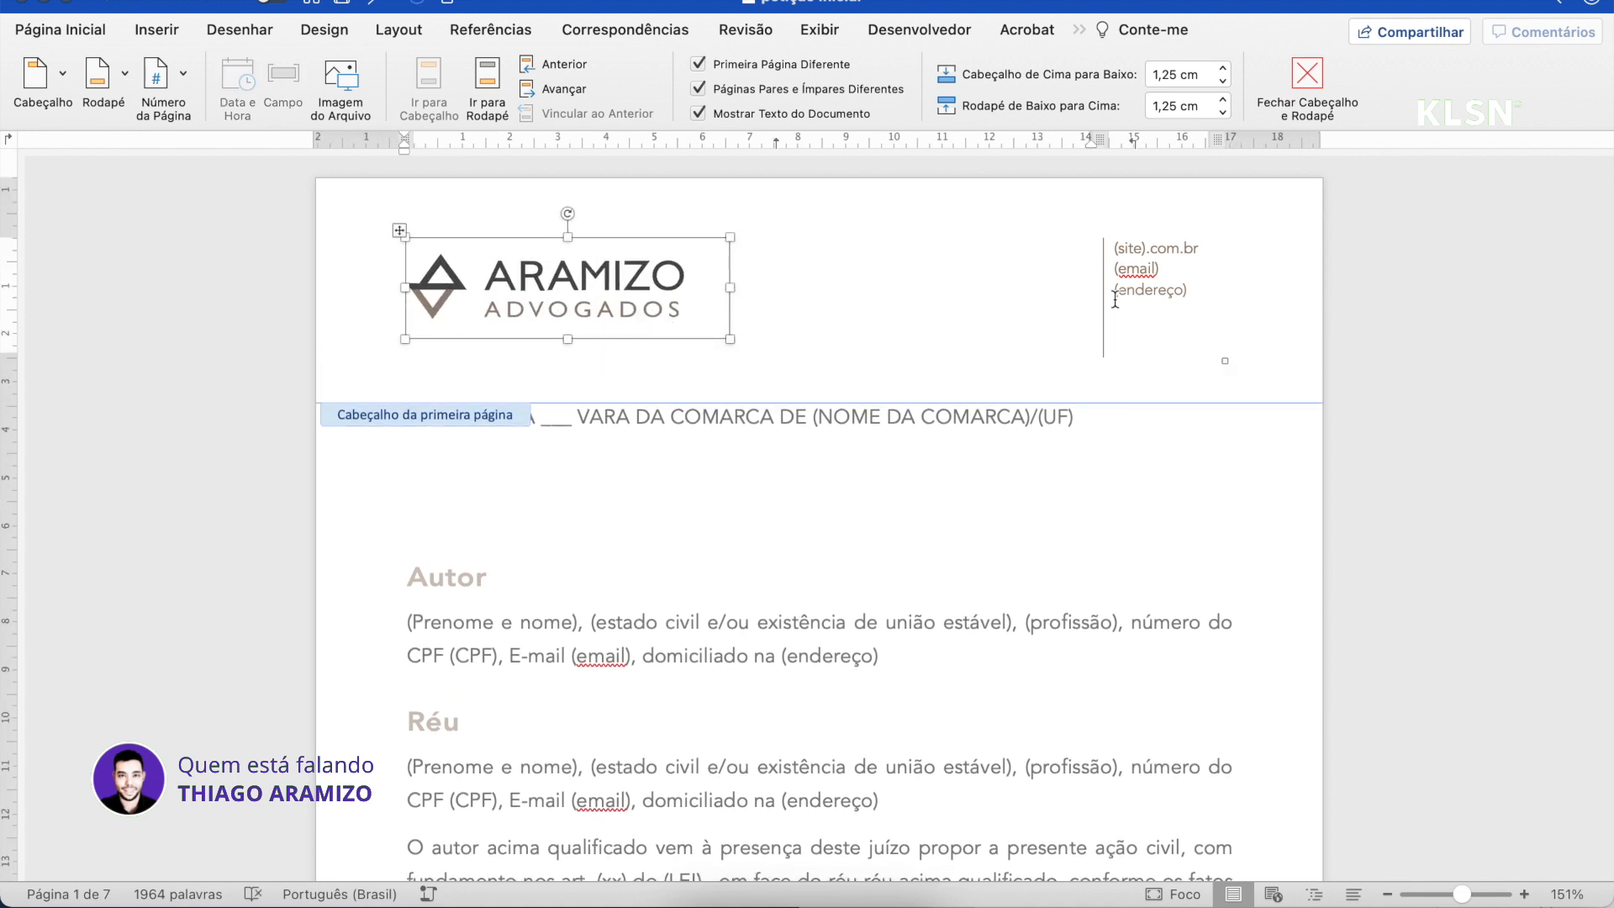
pyautogui.press('Right')
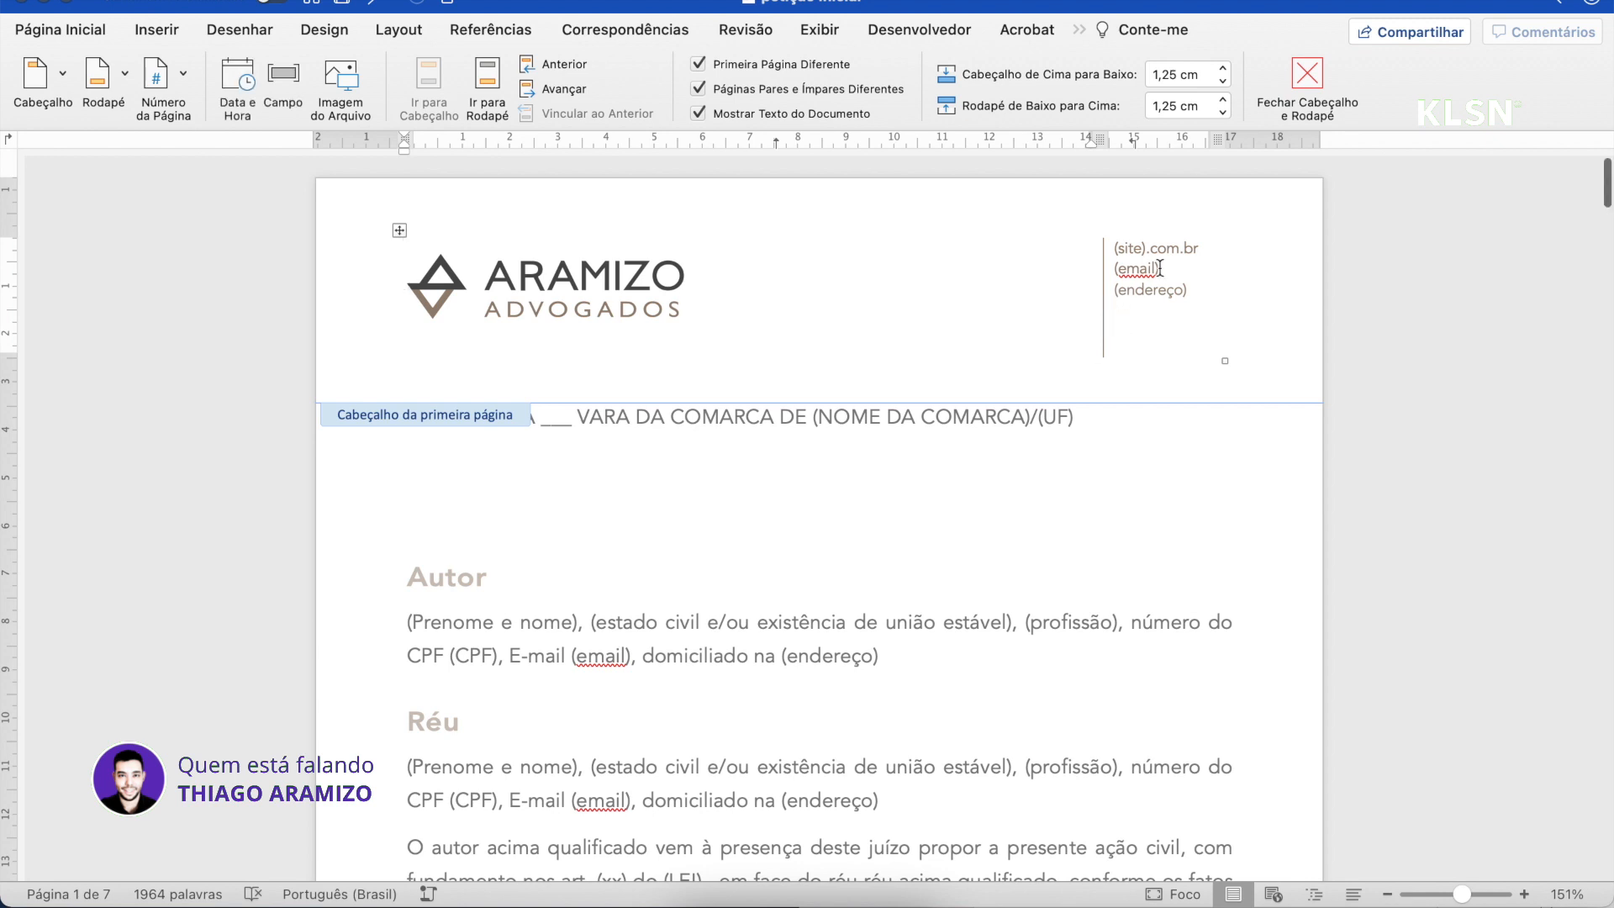
pyautogui.moveTo(1100, 303)
pyautogui.mouseDown()
pyautogui.moveTo(1026, 299)
pyautogui.moveTo(1056, 308)
pyautogui.moveTo(996, 317)
pyautogui.mouseUp()
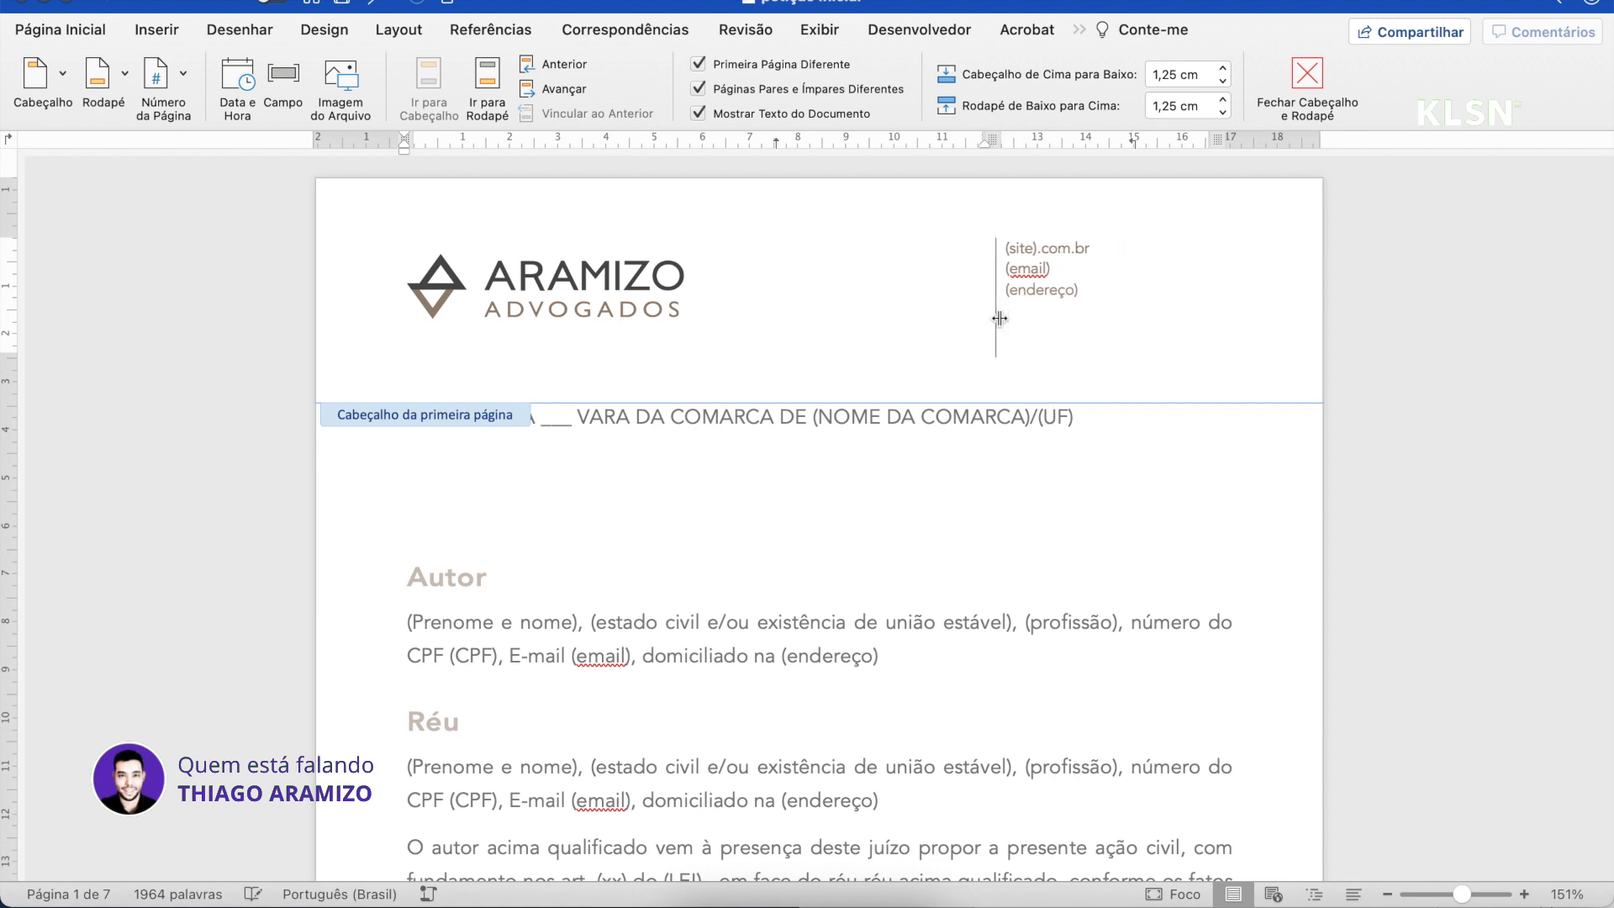
pyautogui.click(1026, 288)
pyautogui.click(993, 258)
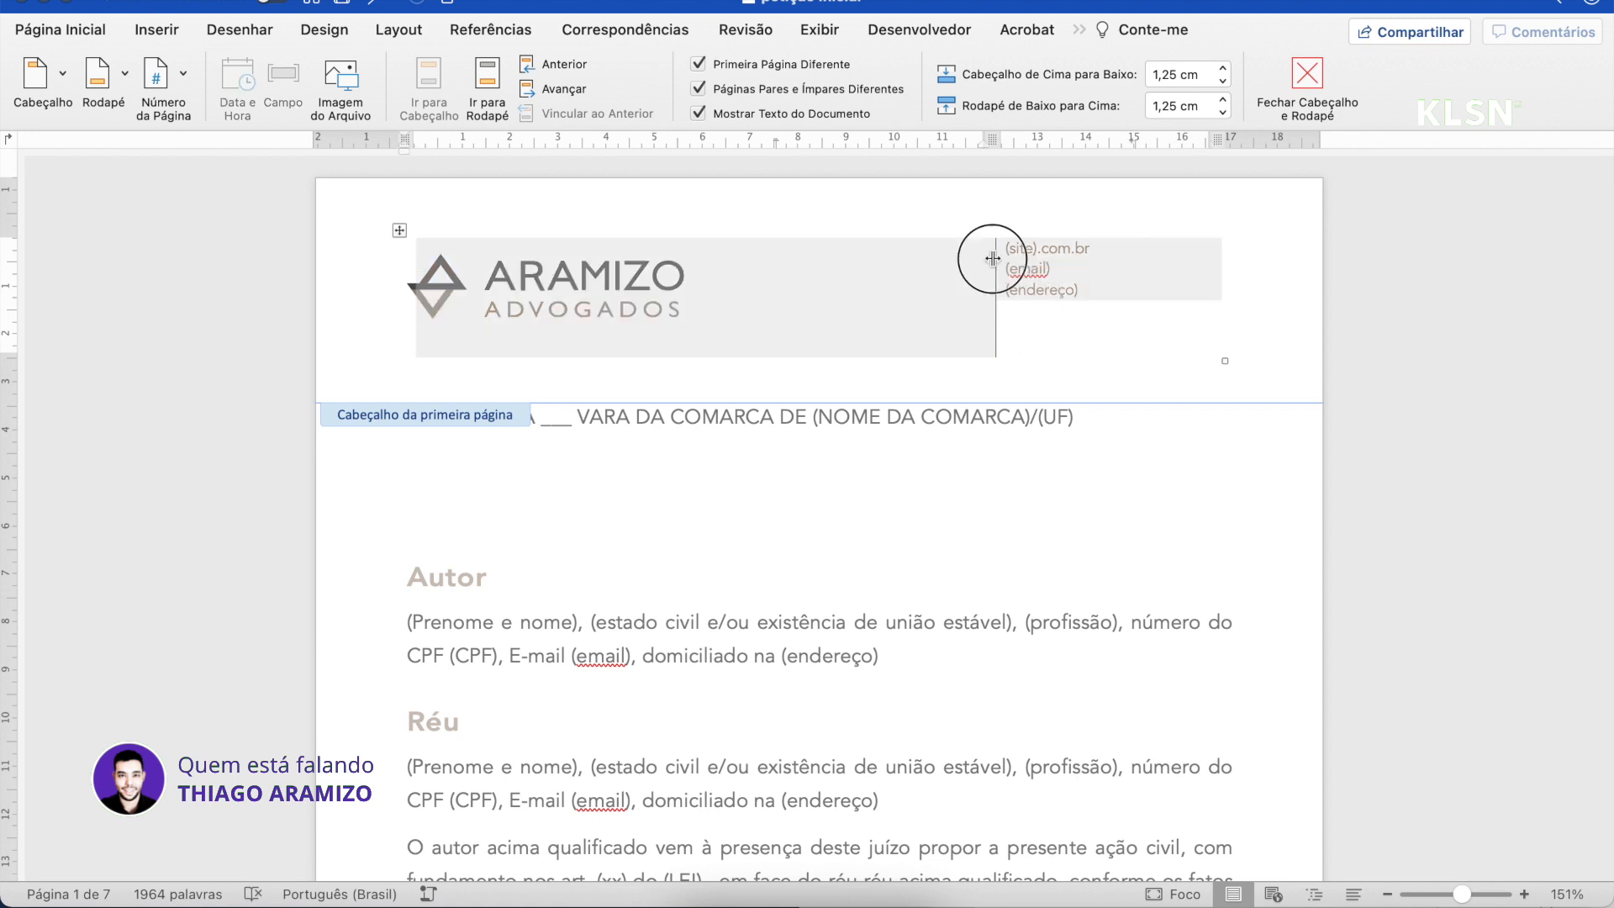
# Delete the site, email and address lines from the first-page header table
pyautogui.click(1079, 344)
pyautogui.moveTo(1079, 354); pyautogui.dragTo(1016, 265)
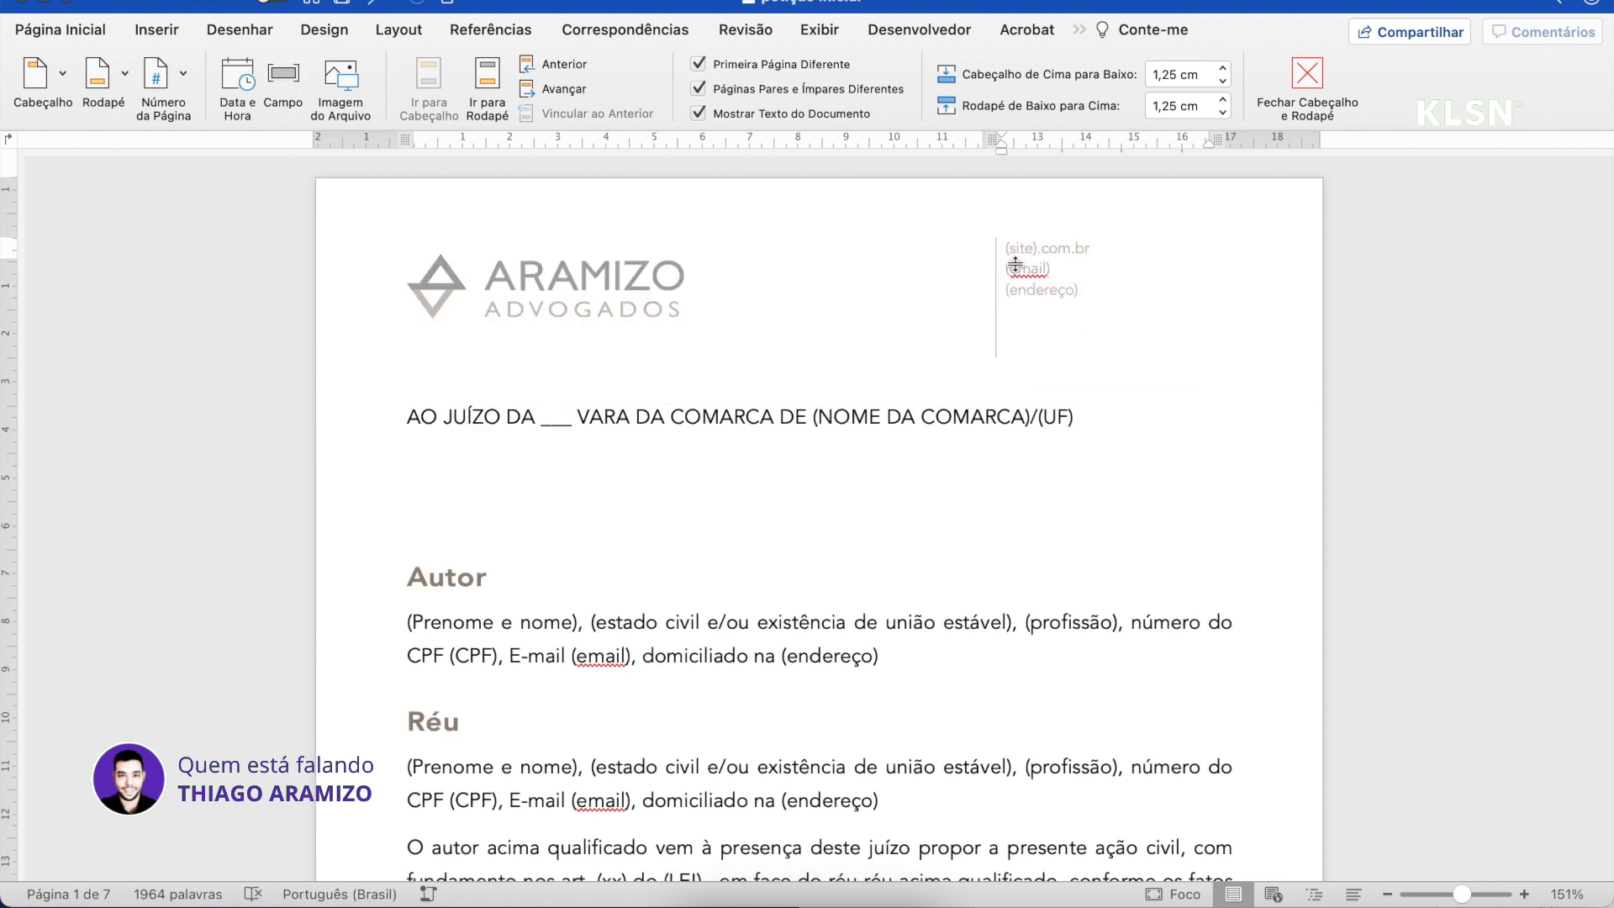
pyautogui.doubleClick(1019, 274)
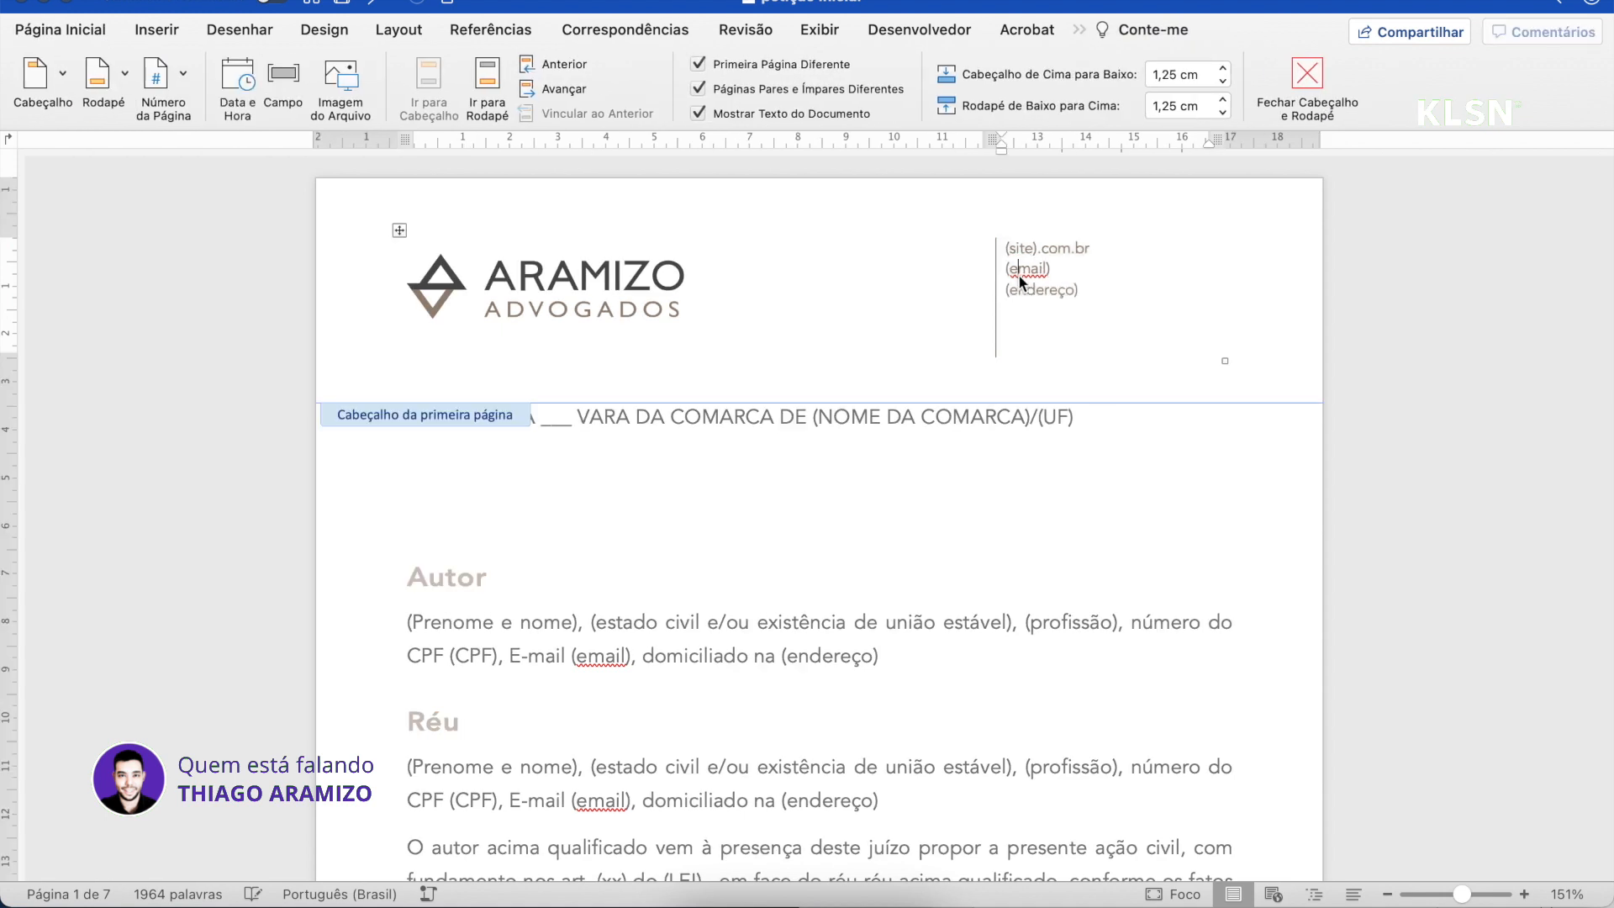
pyautogui.moveTo(1091, 294); pyautogui.dragTo(1007, 245)
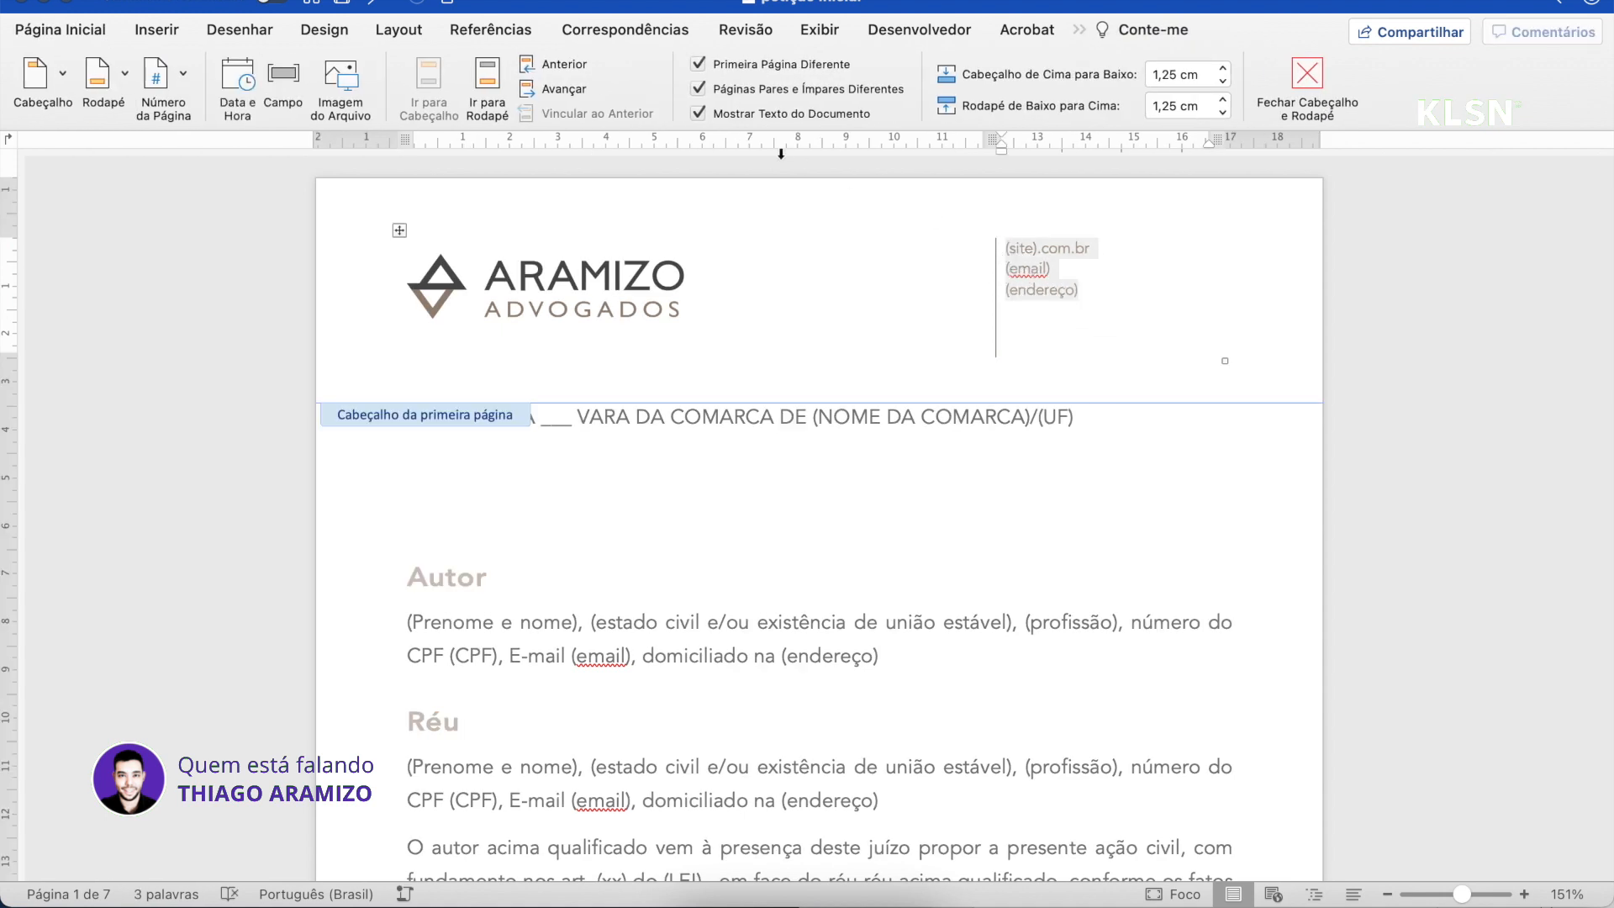
pyautogui.press('BackSpace')
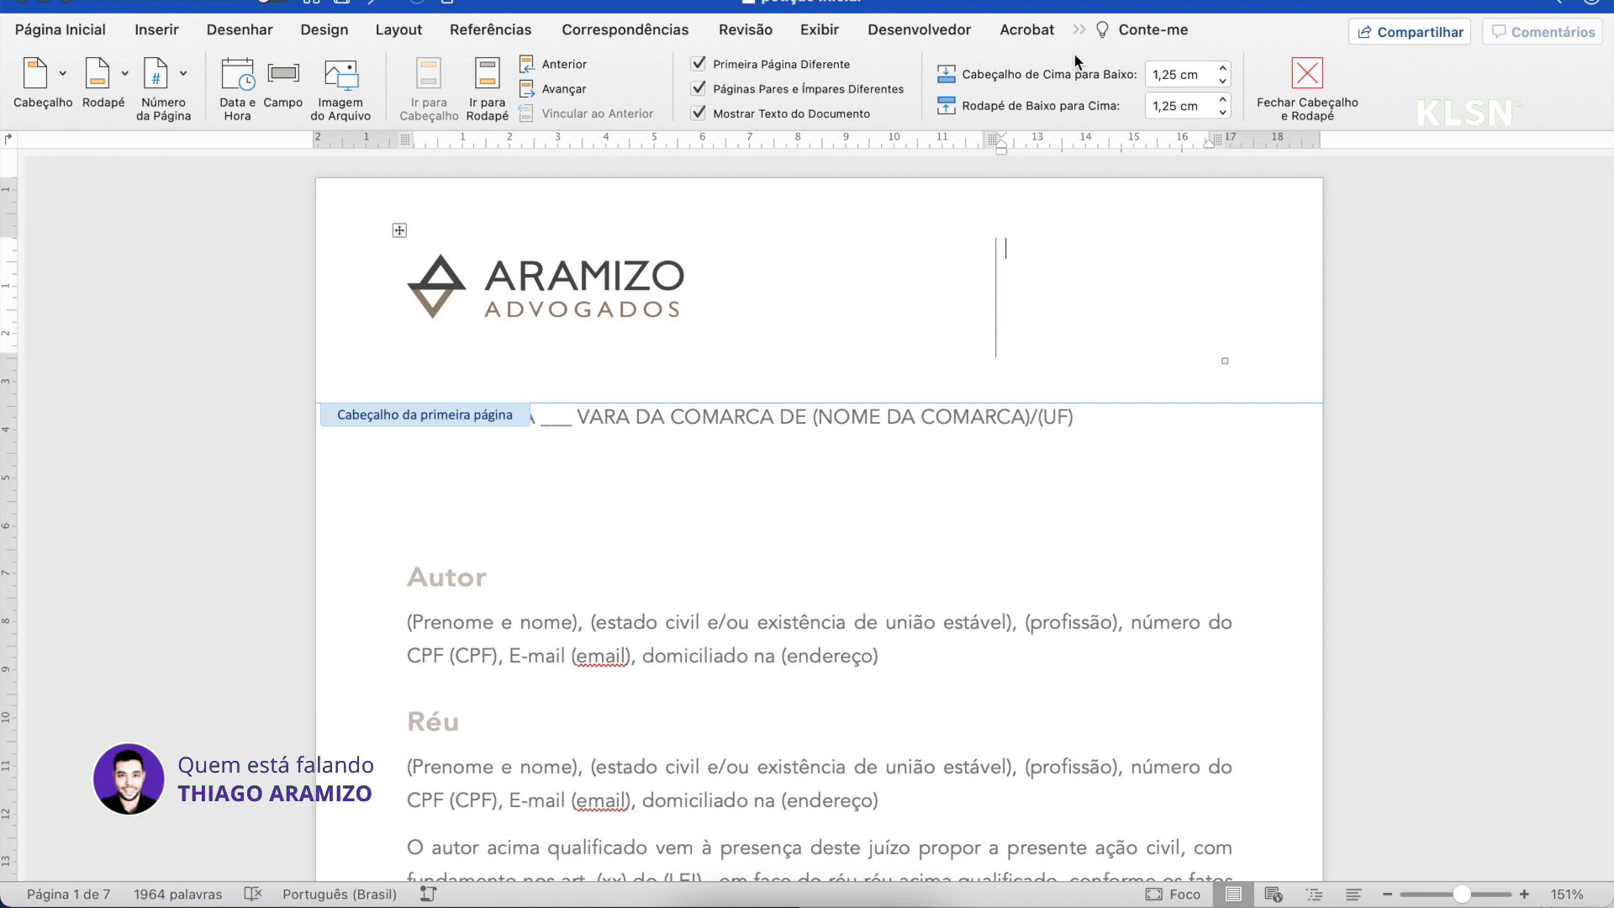
# Remove the vertical border line from the first-page header table and return to the document body
pyautogui.click(1077, 34)
pyautogui.click(1135, 56)
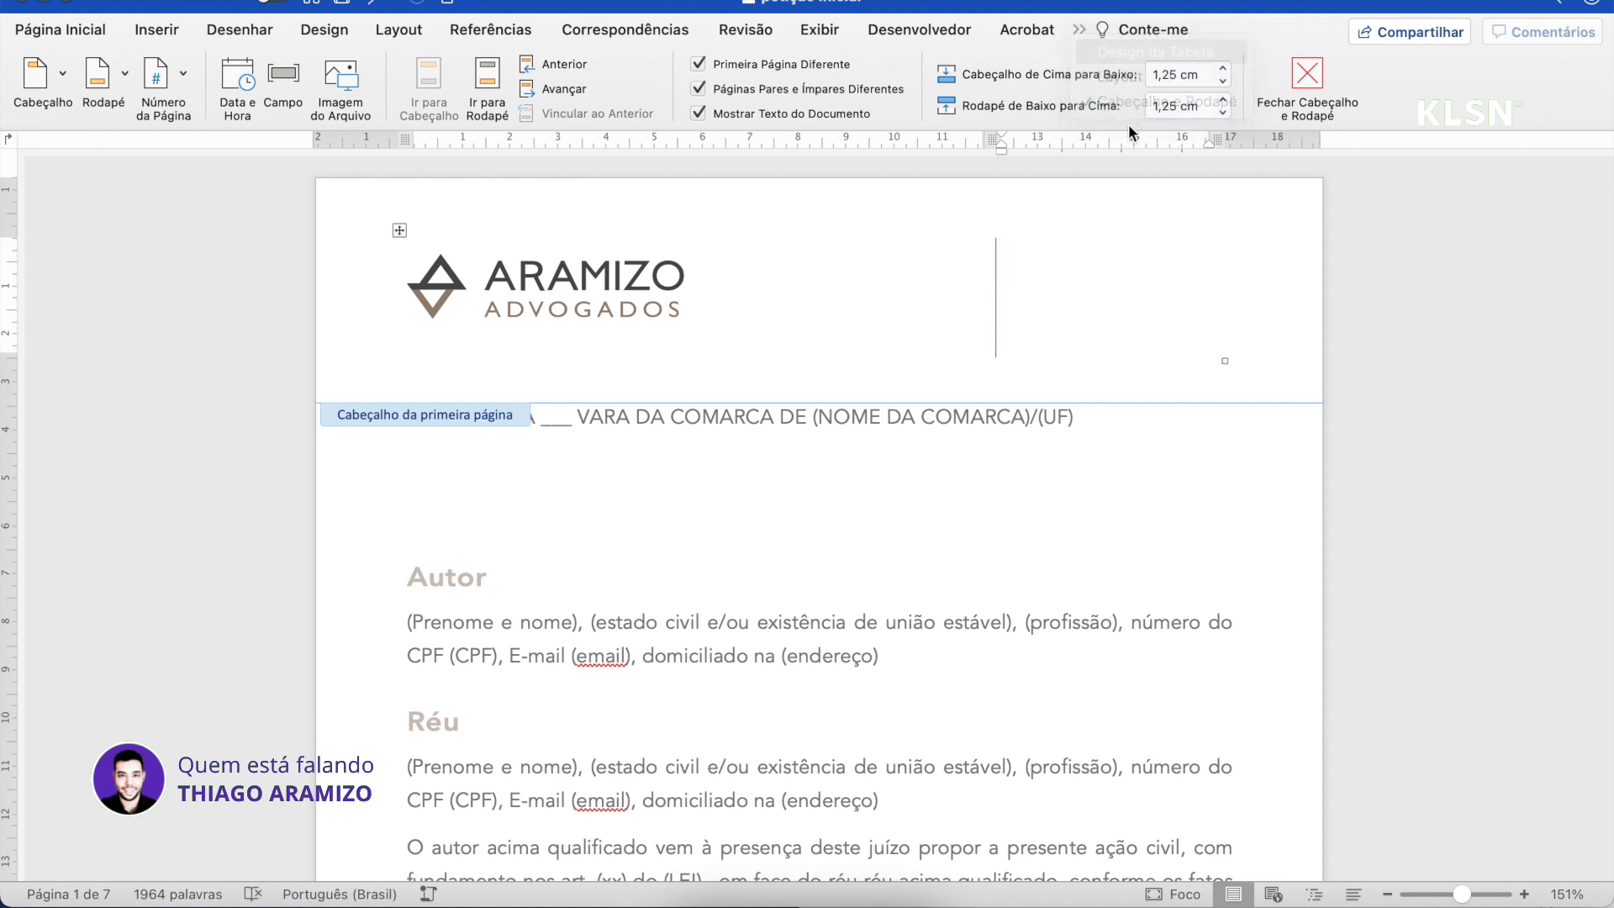
pyautogui.click(1463, 81)
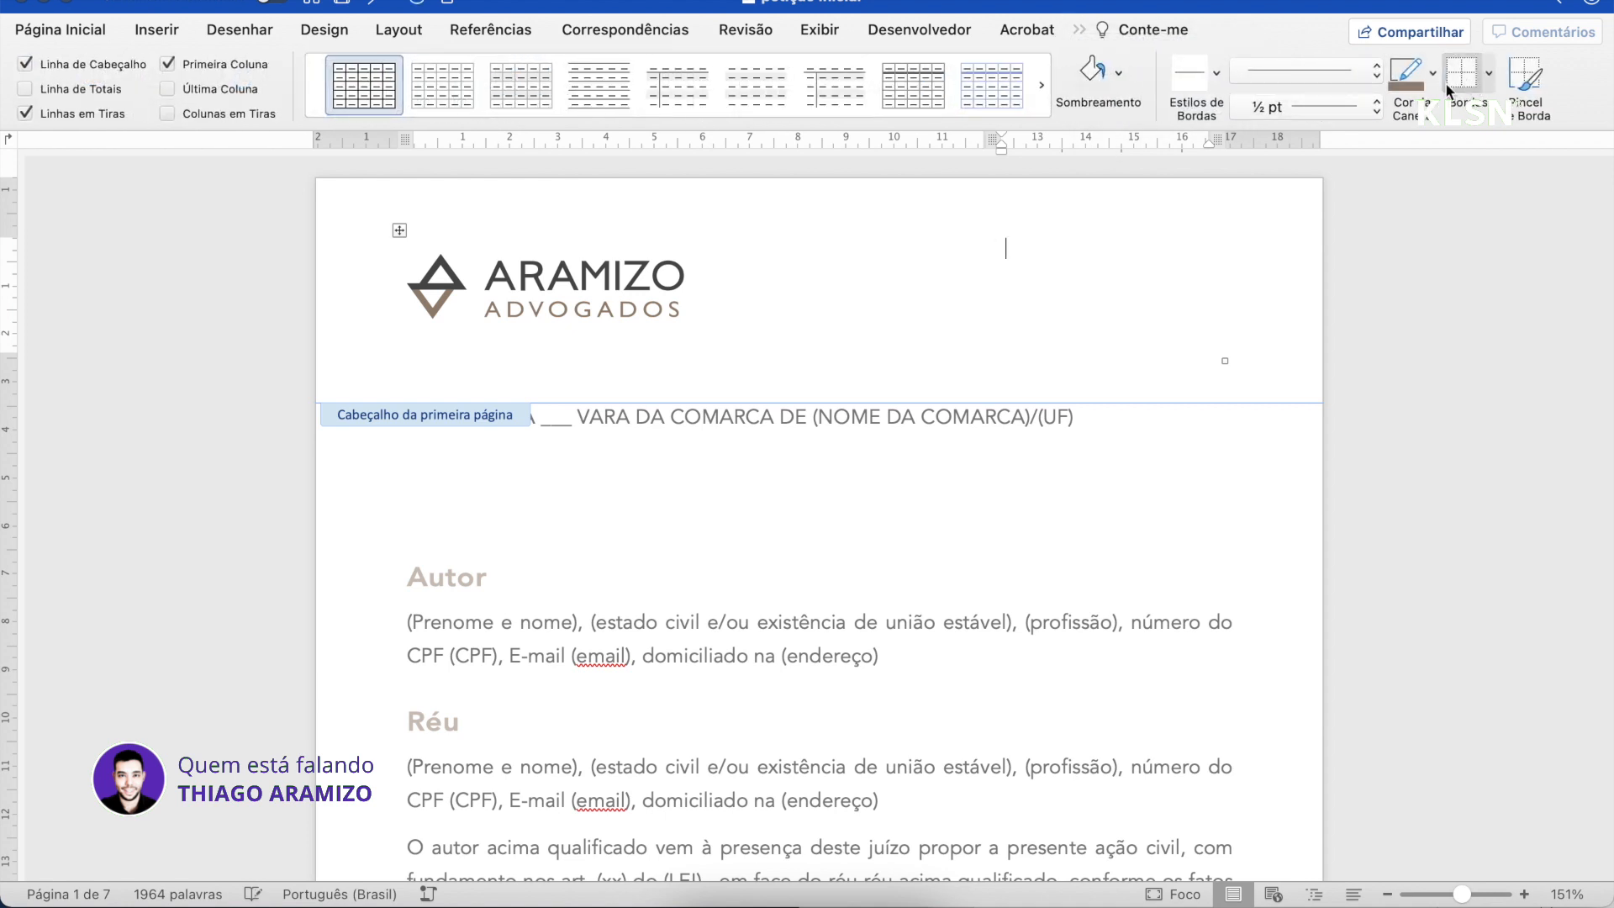
pyautogui.doubleClick(938, 508)
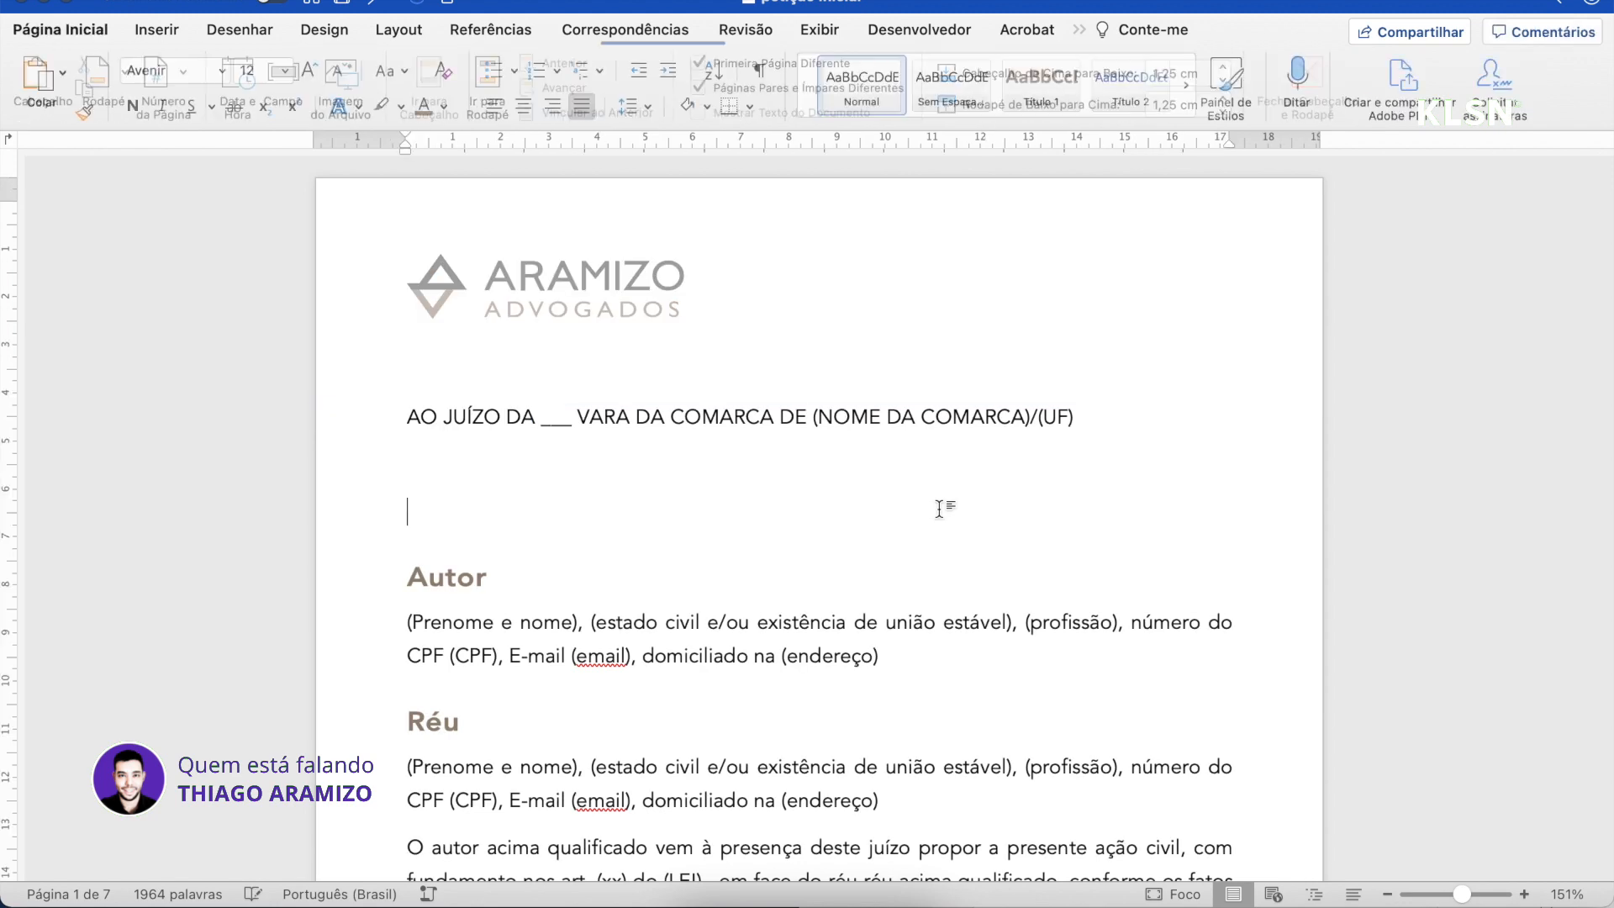
# Review how the first-page, even-page and odd-page headers look across the document
pyautogui.scroll(-3, 845, 254)
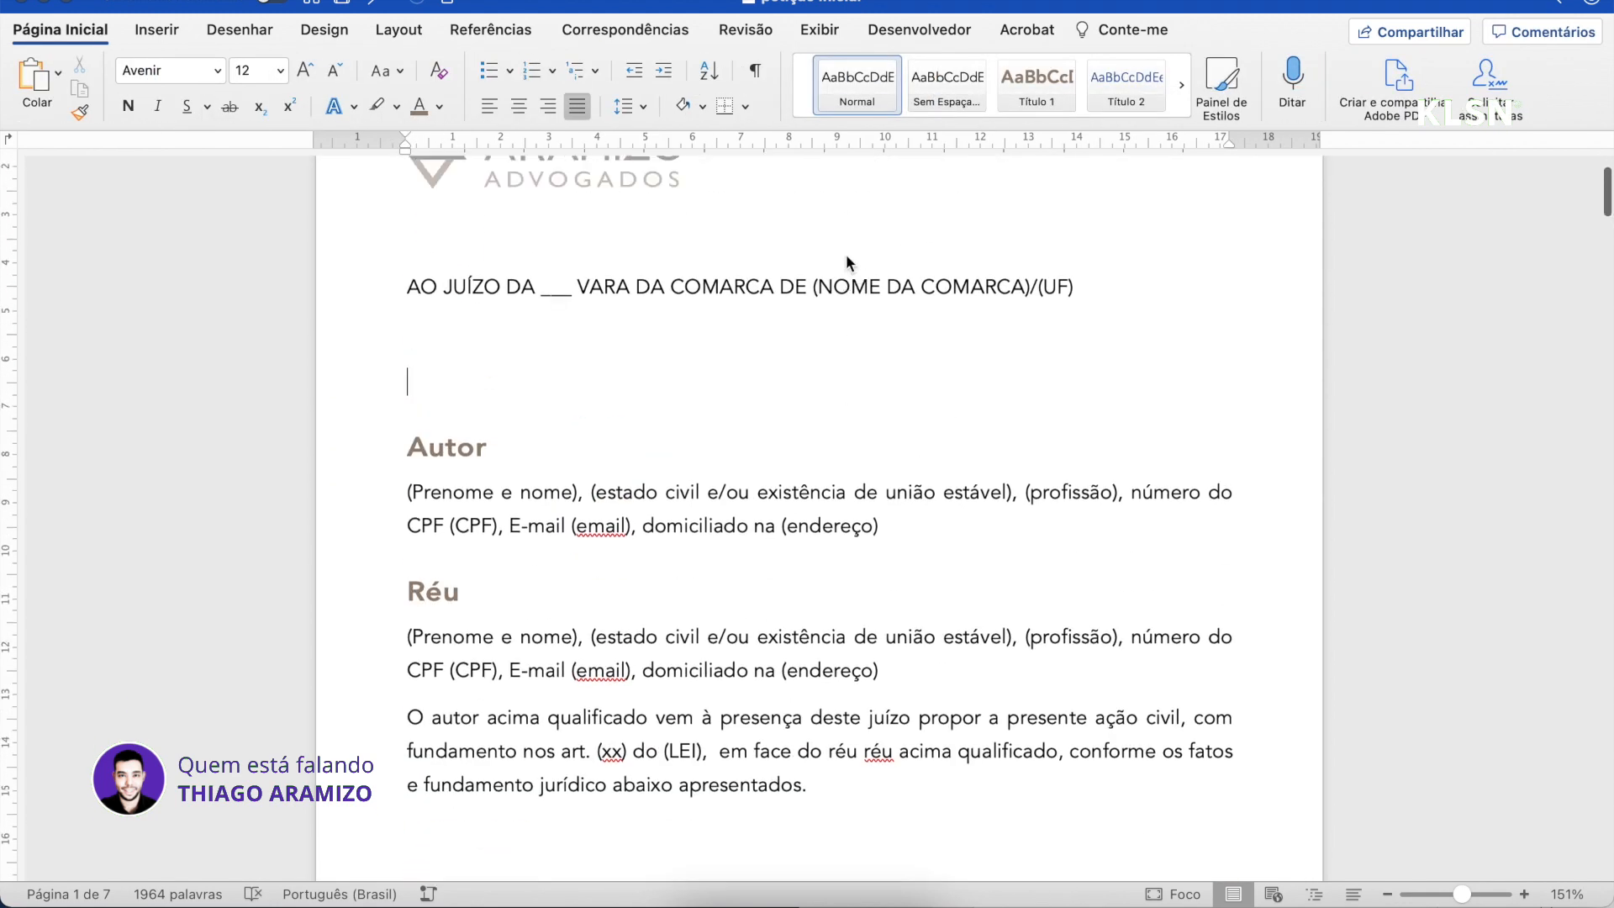
pyautogui.scroll(3, 846, 254)
pyautogui.scroll(-15, 846, 254)
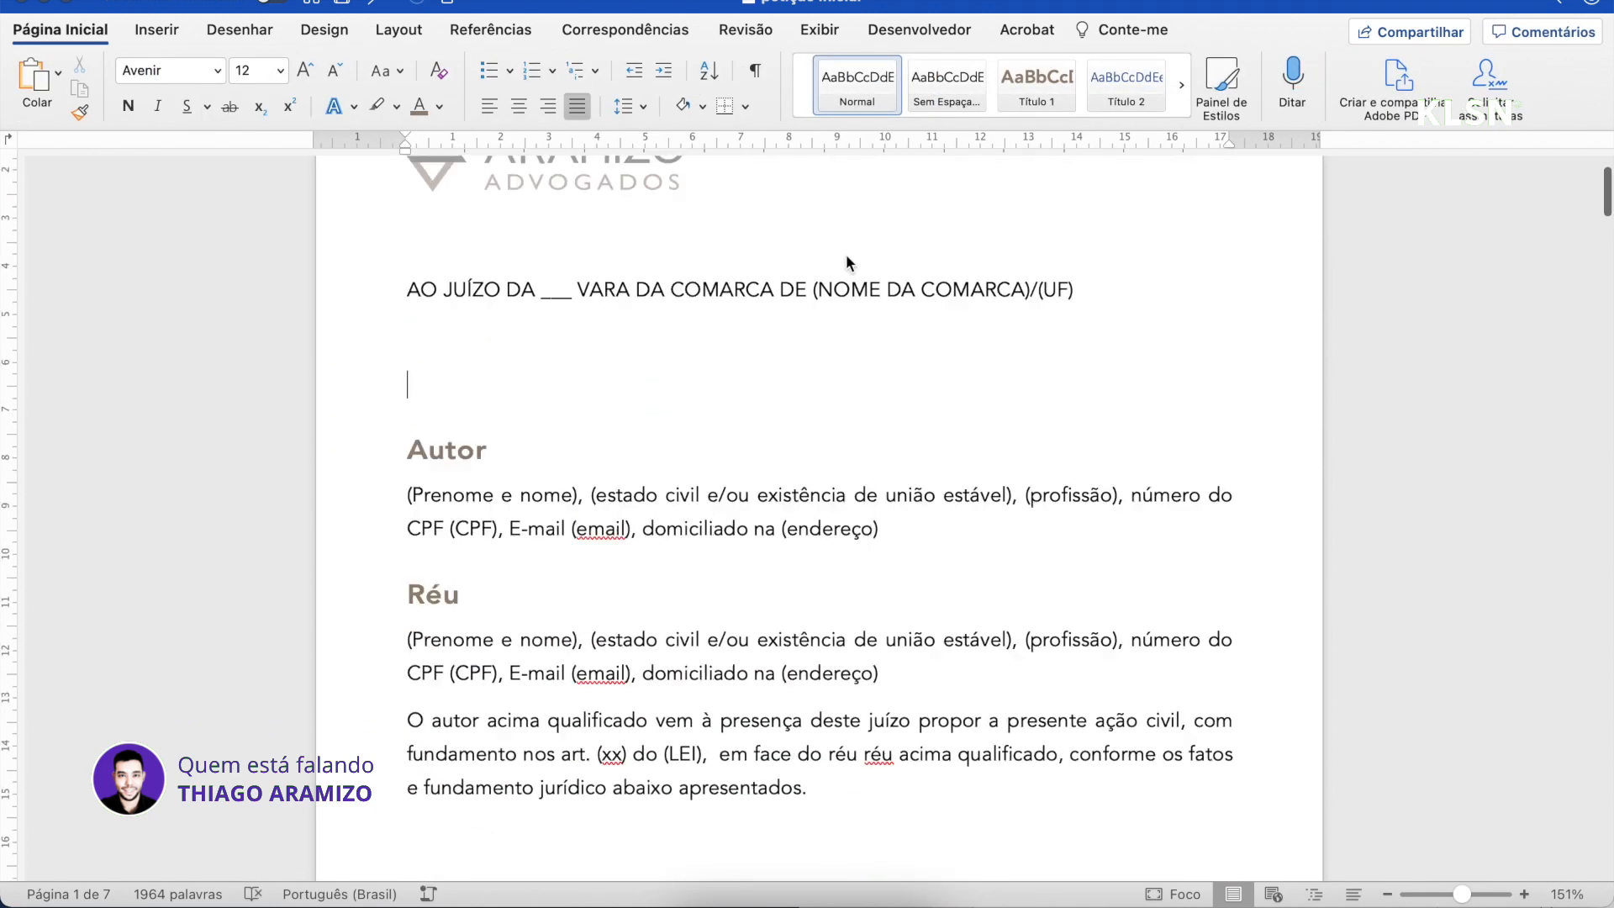
pyautogui.scroll(-15, 846, 254)
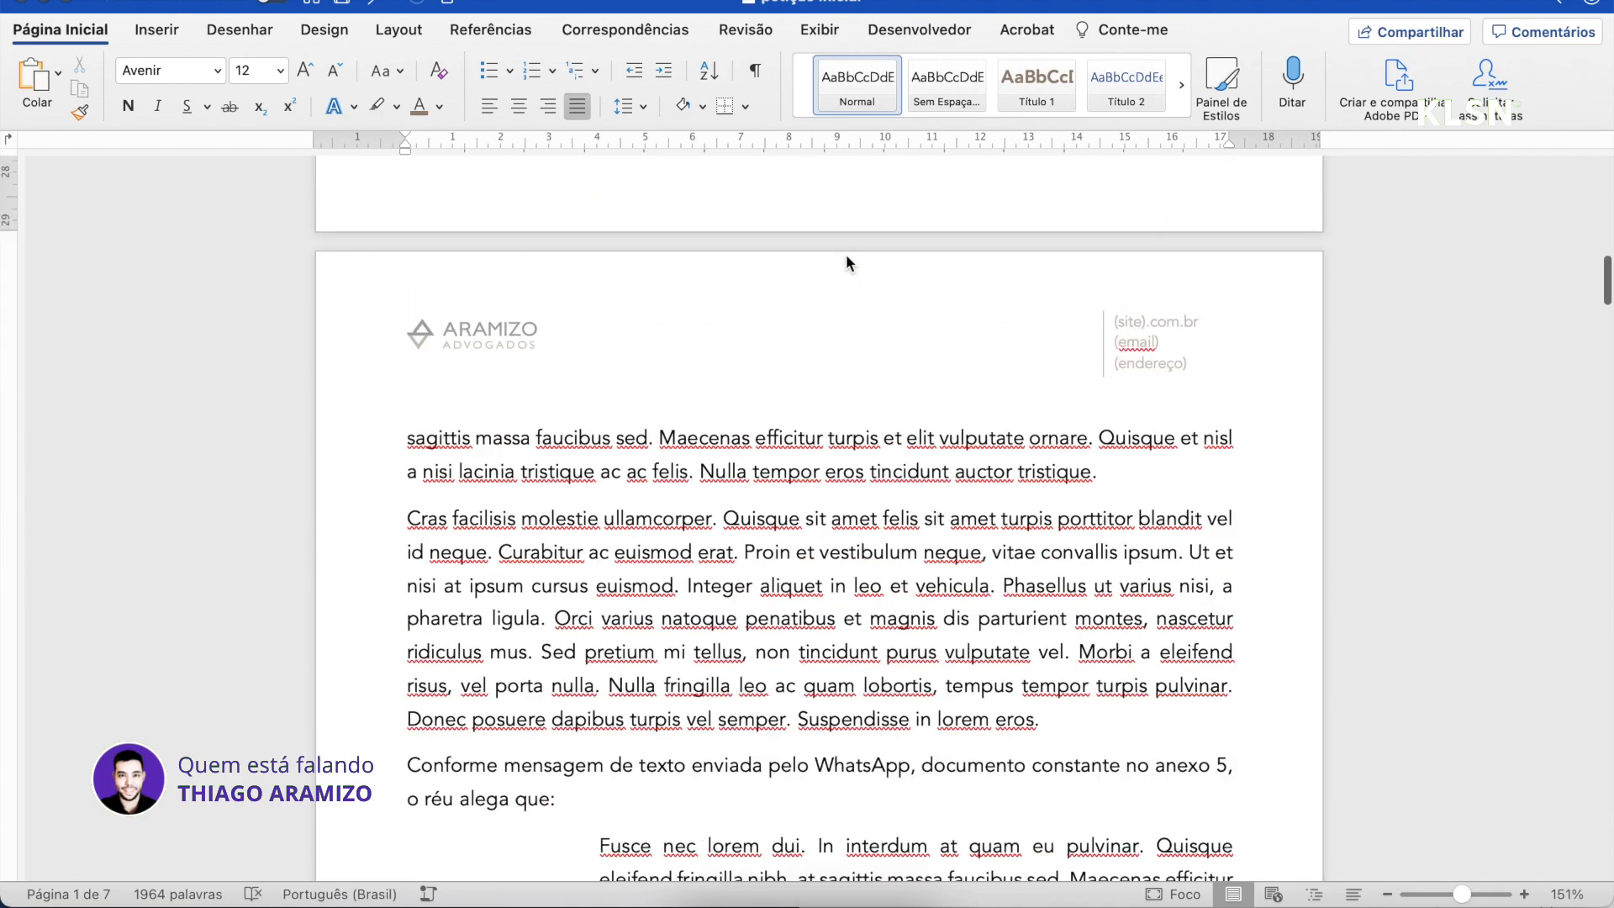
pyautogui.scroll(15, 846, 254)
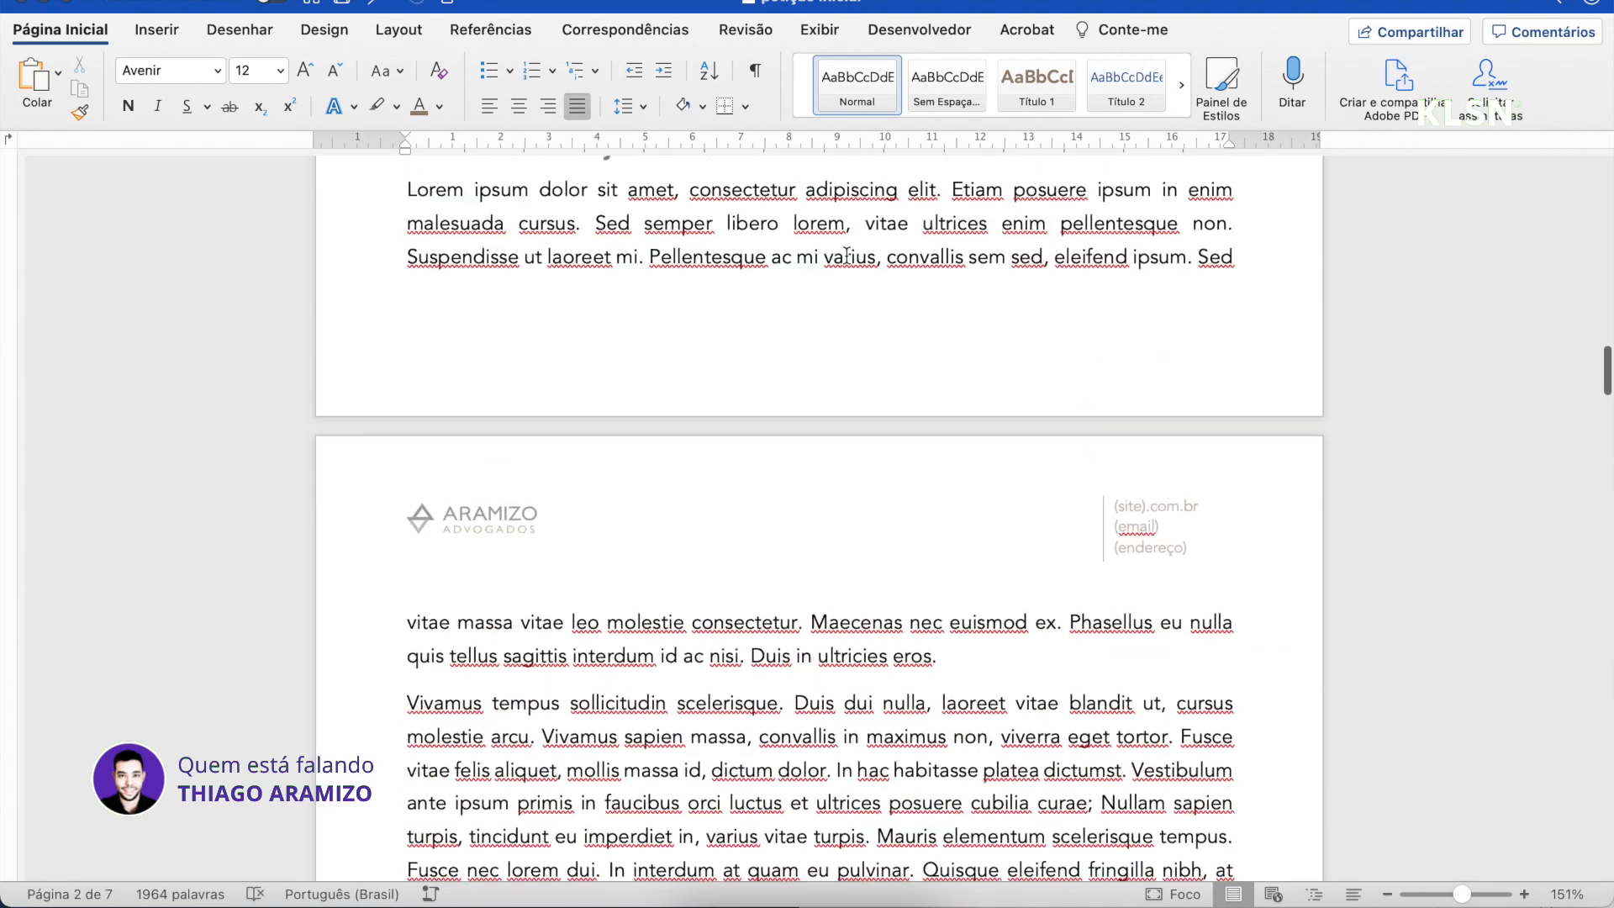
pyautogui.scroll(5, 848, 254)
pyautogui.scroll(-12, 847, 254)
pyautogui.scroll(-10, 846, 254)
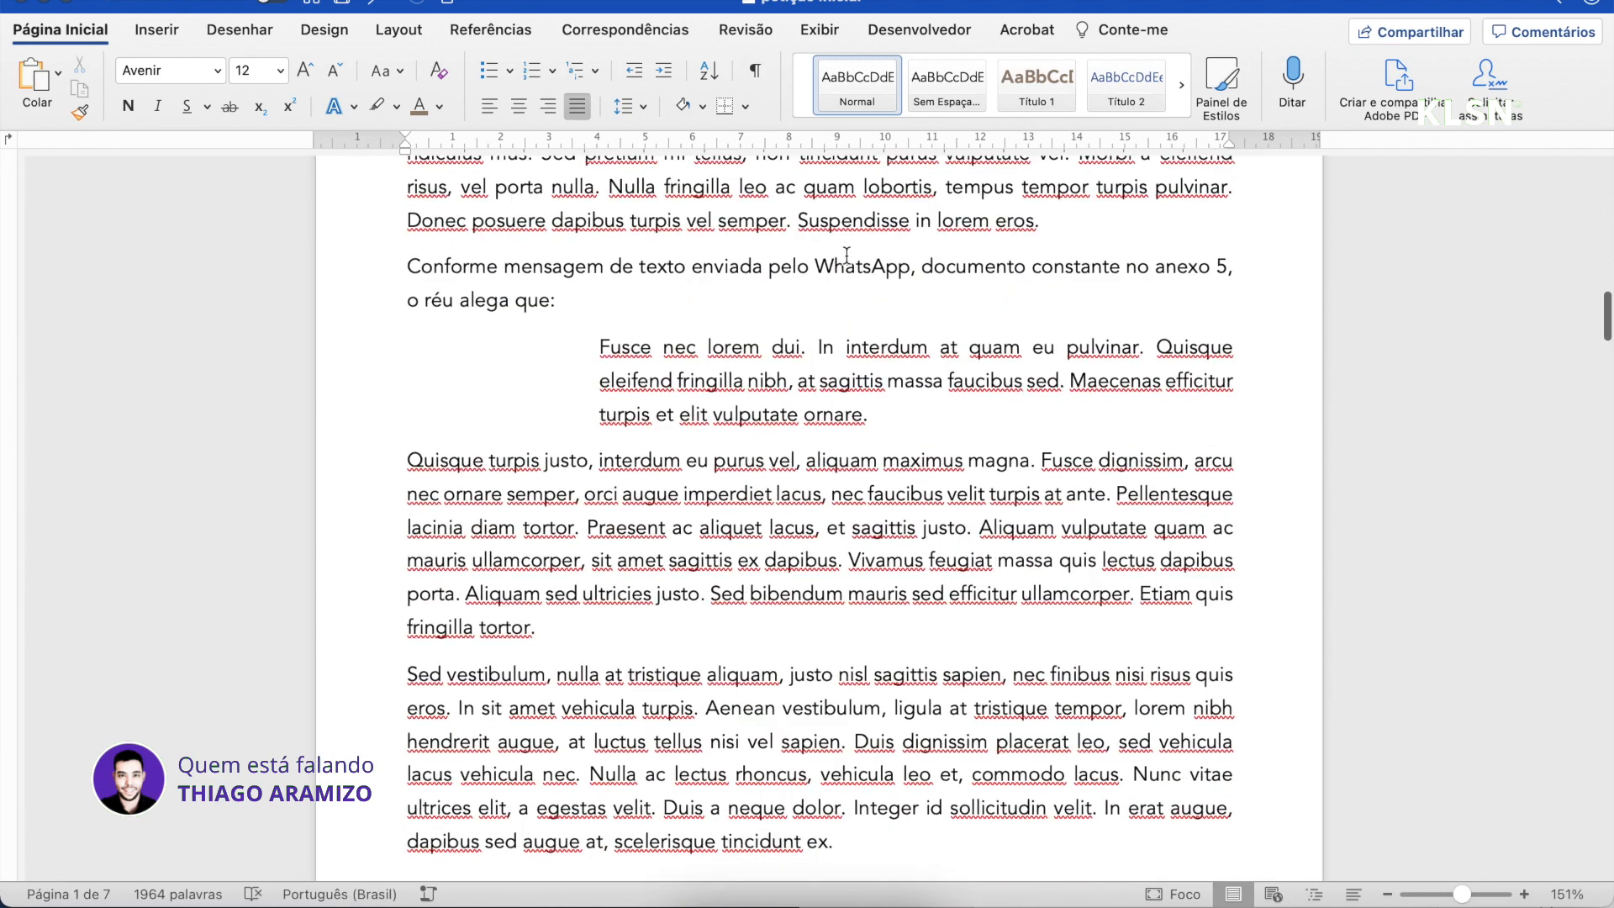
# Open the even-page header for editing and insert the "fundo.svg" background from the "Projeto Aramizo" folder in Finder
pyautogui.scroll(5, 846, 254)
pyautogui.click(779, 292)
pyautogui.doubleClick(778, 290)
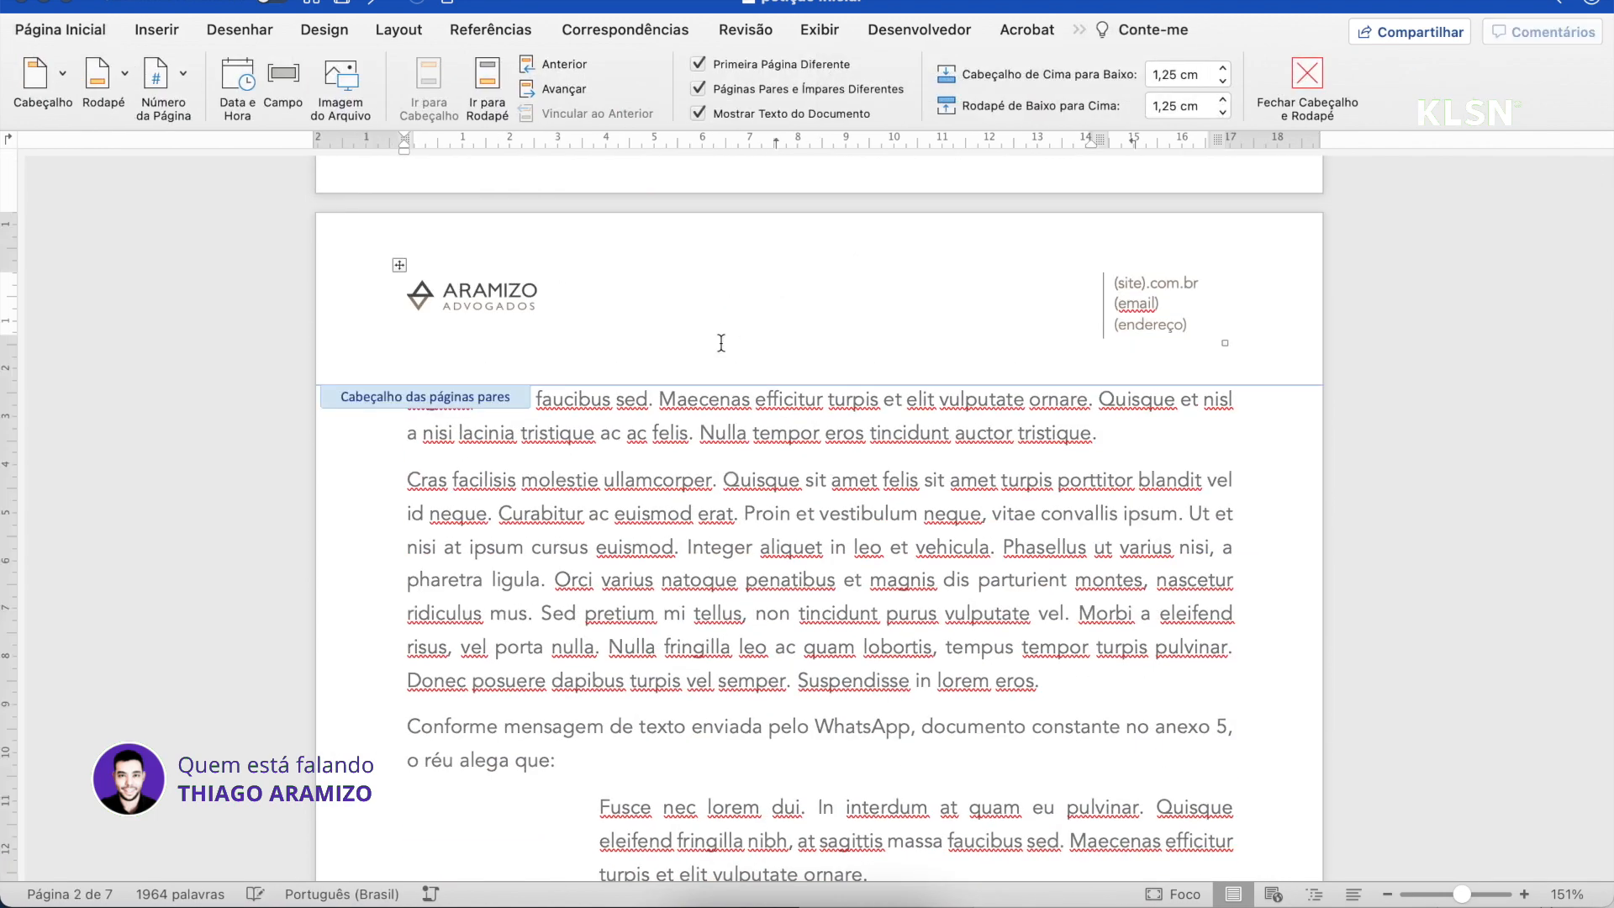
pyautogui.scroll(-10, 720, 342)
pyautogui.scroll(5, 721, 342)
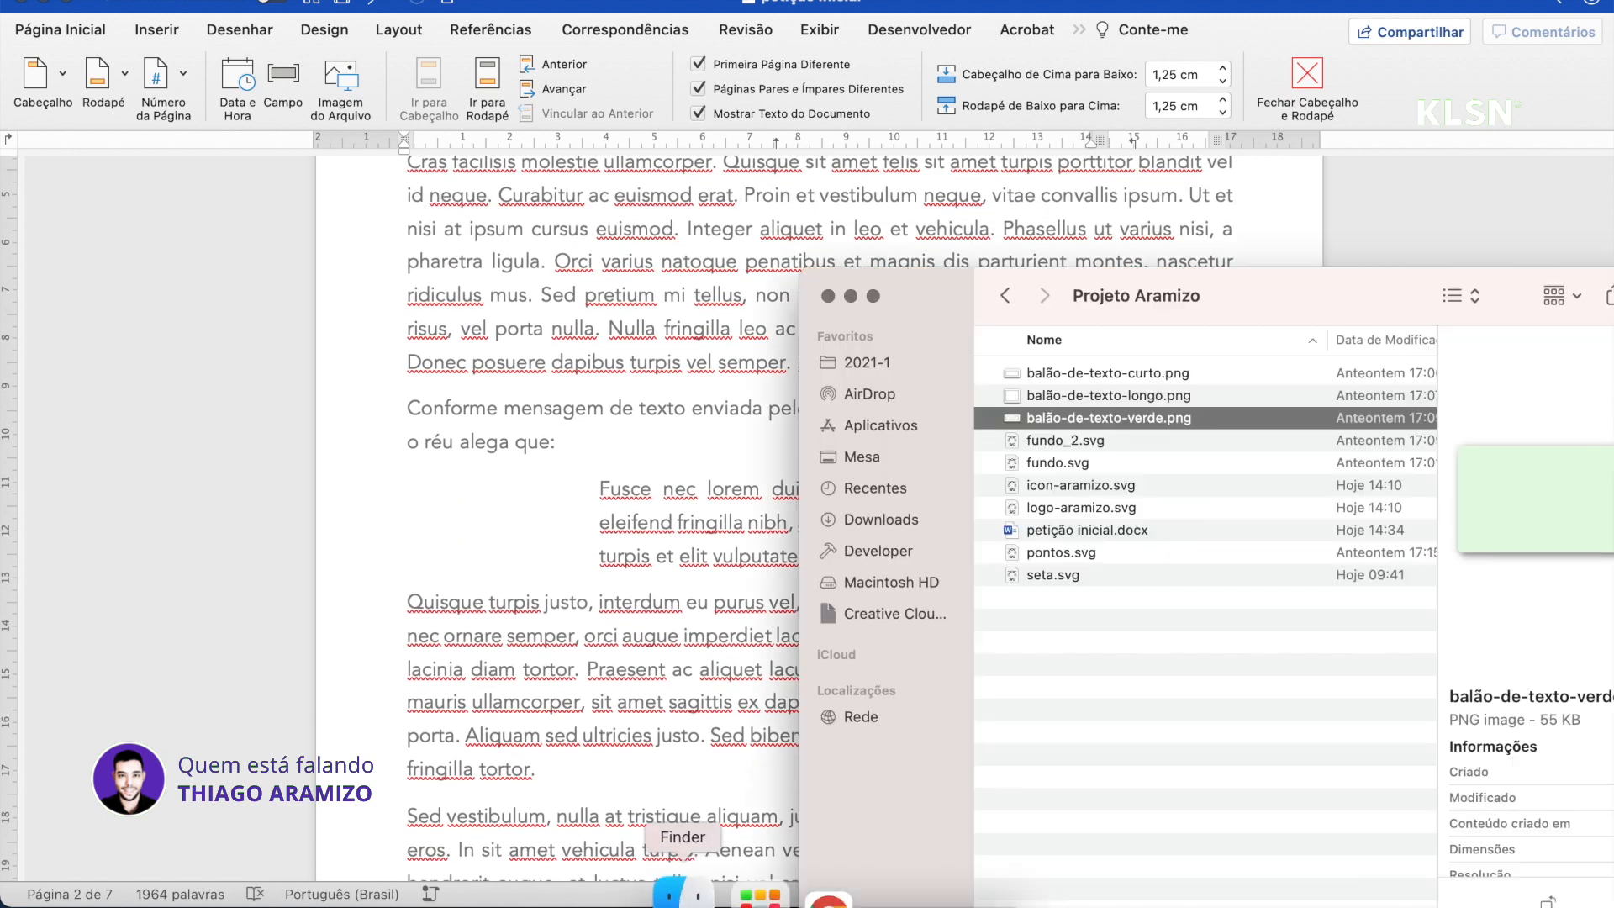
pyautogui.click(689, 898)
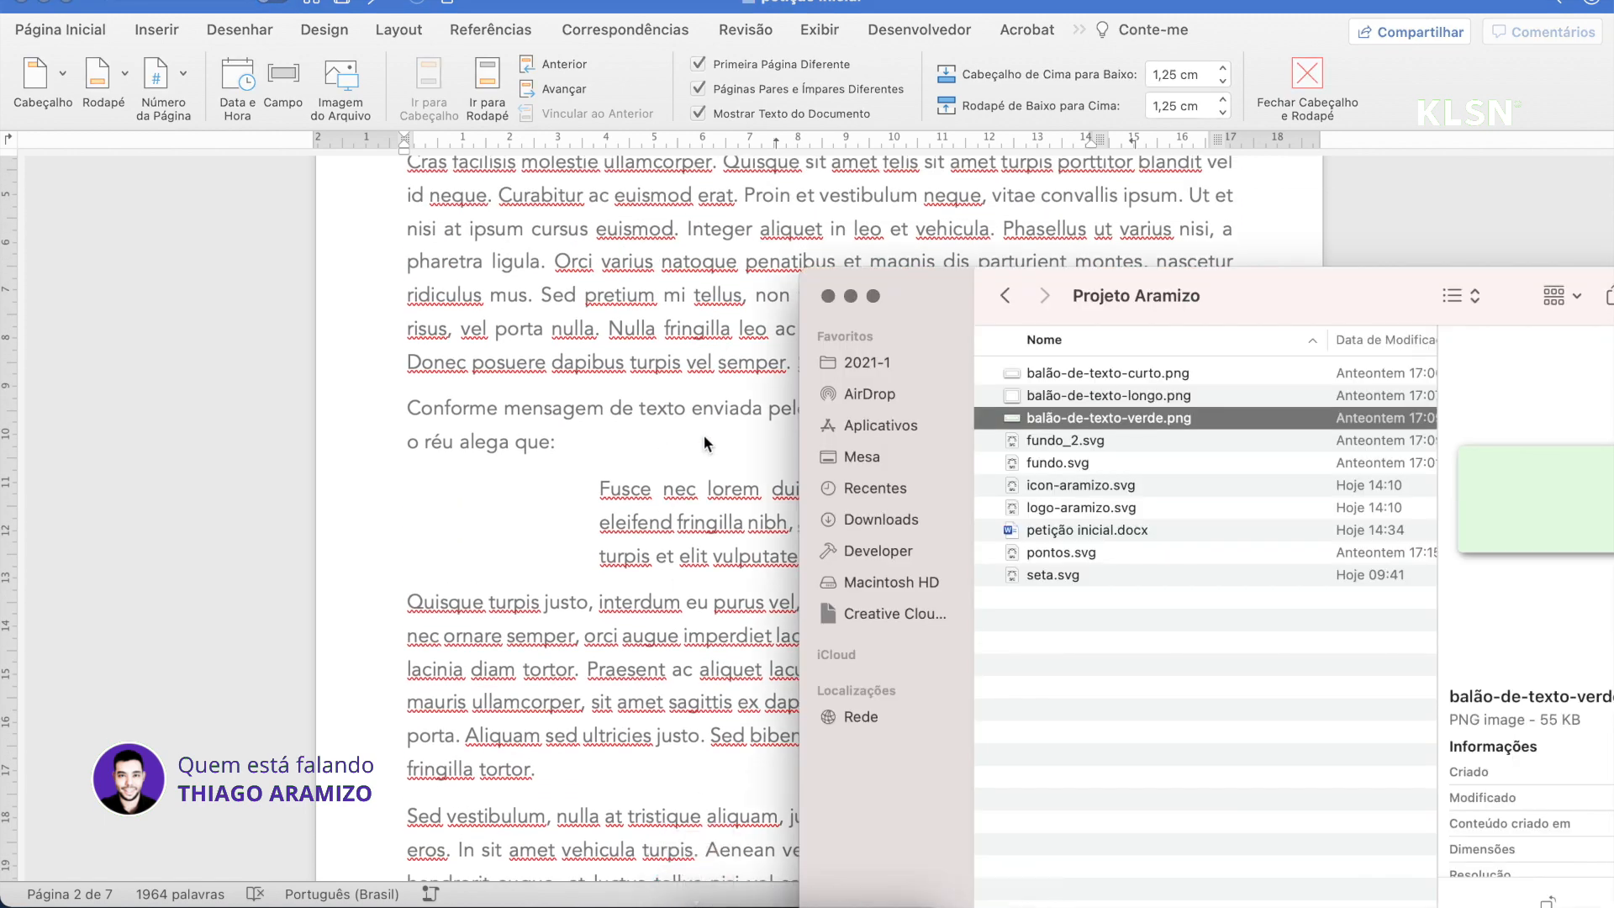
pyautogui.press('Down')
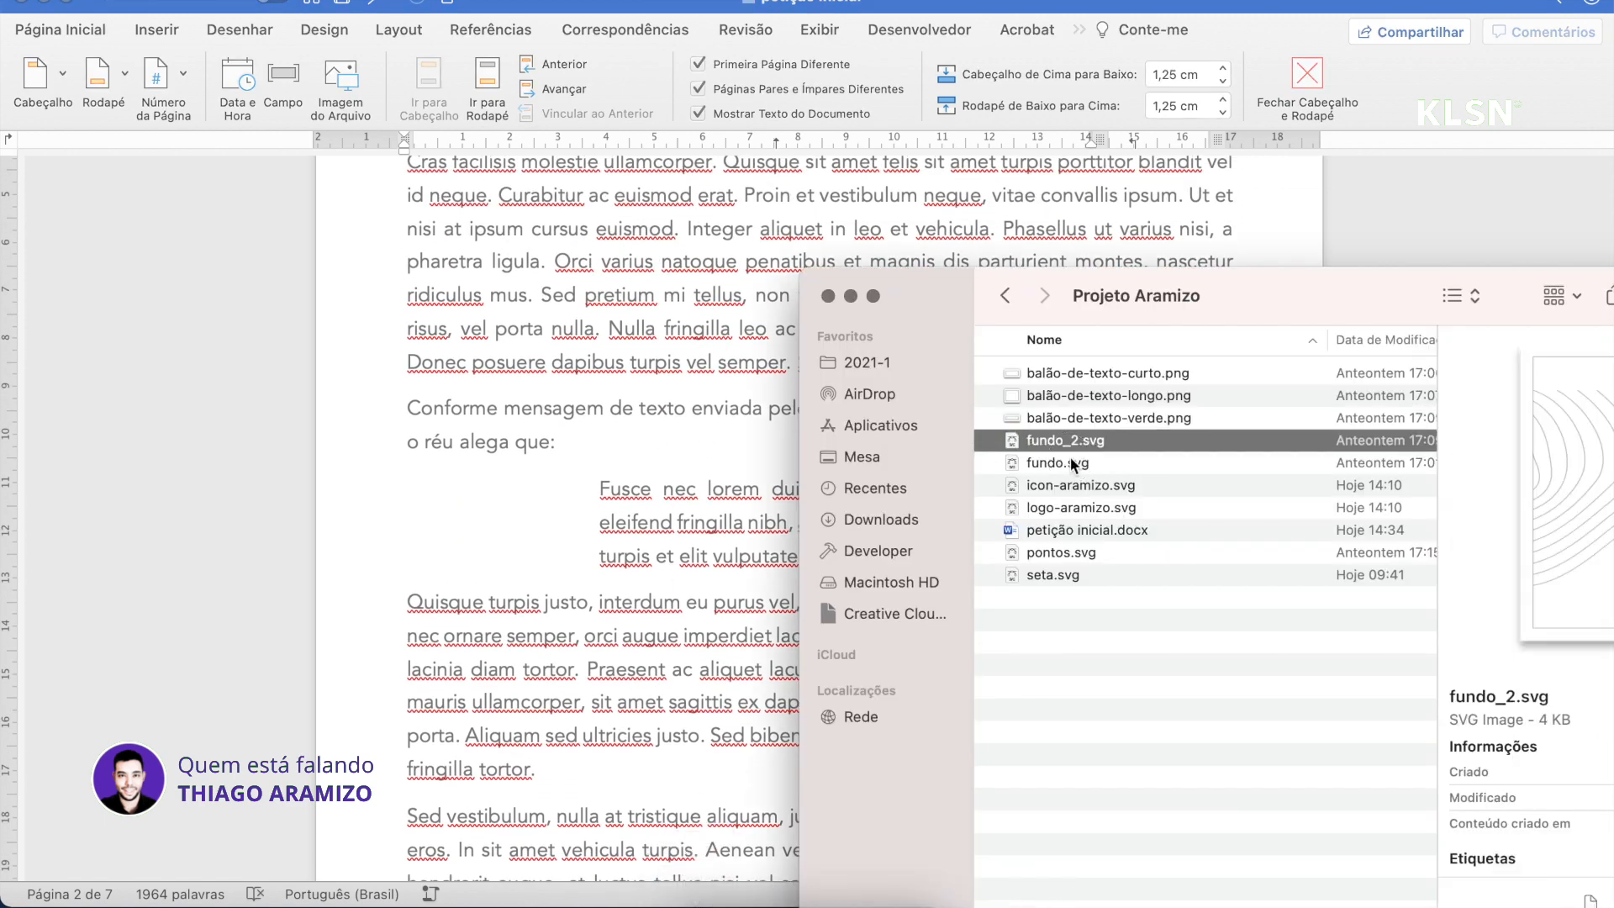
pyautogui.click(1072, 462)
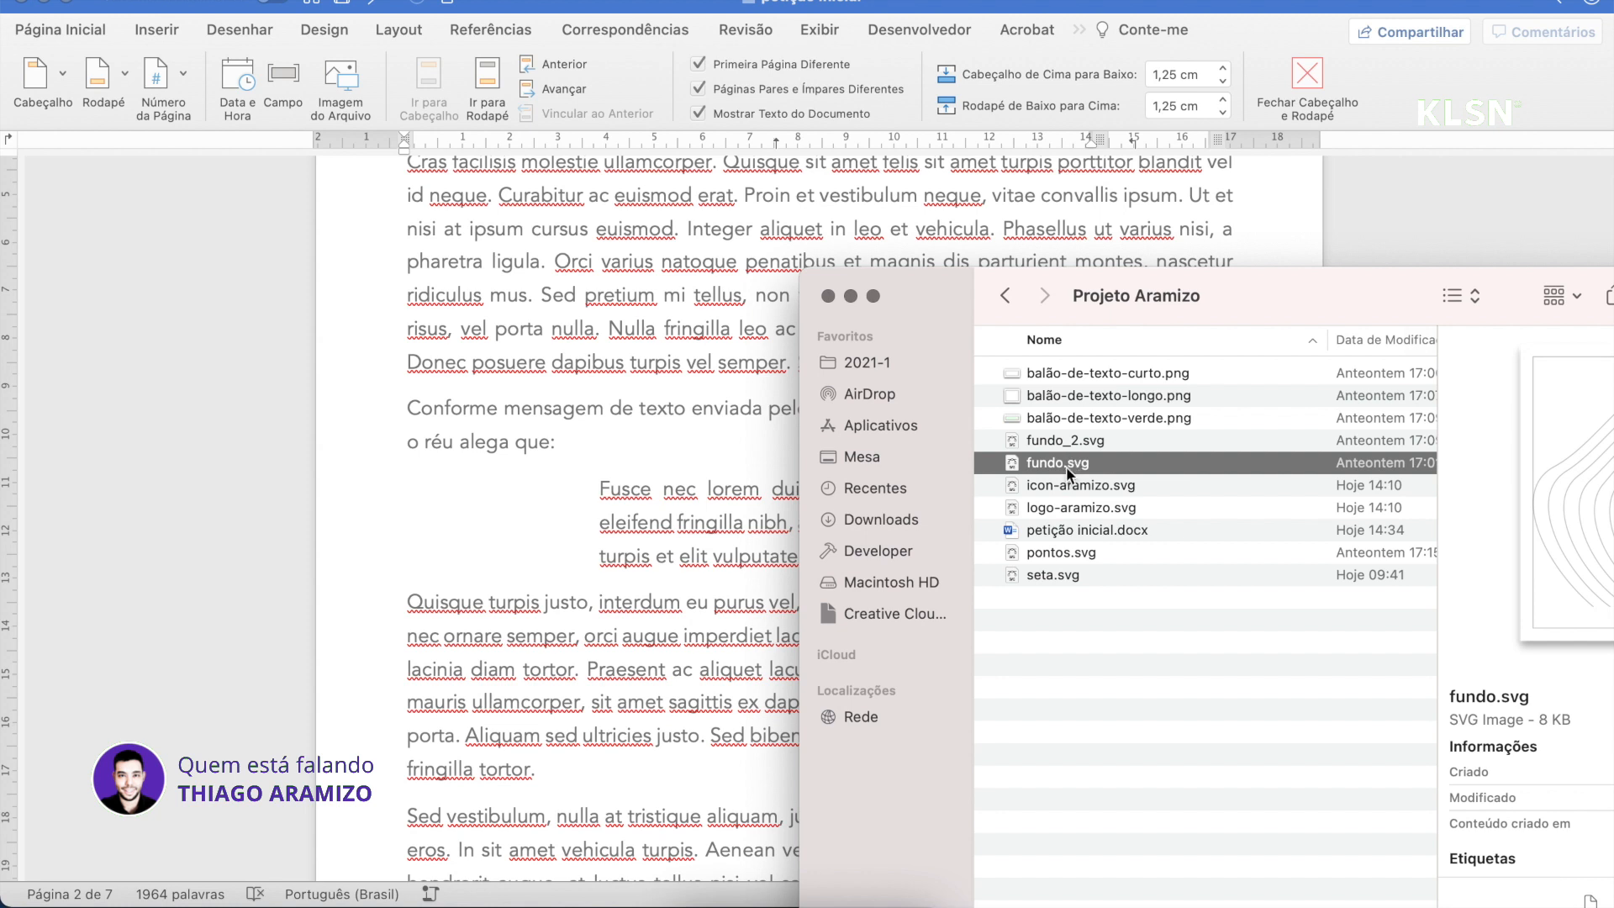
pyautogui.moveTo(1066, 466); pyautogui.dragTo(721, 389)
pyautogui.scroll(5, 724, 311)
pyautogui.scroll(-5, 721, 389)
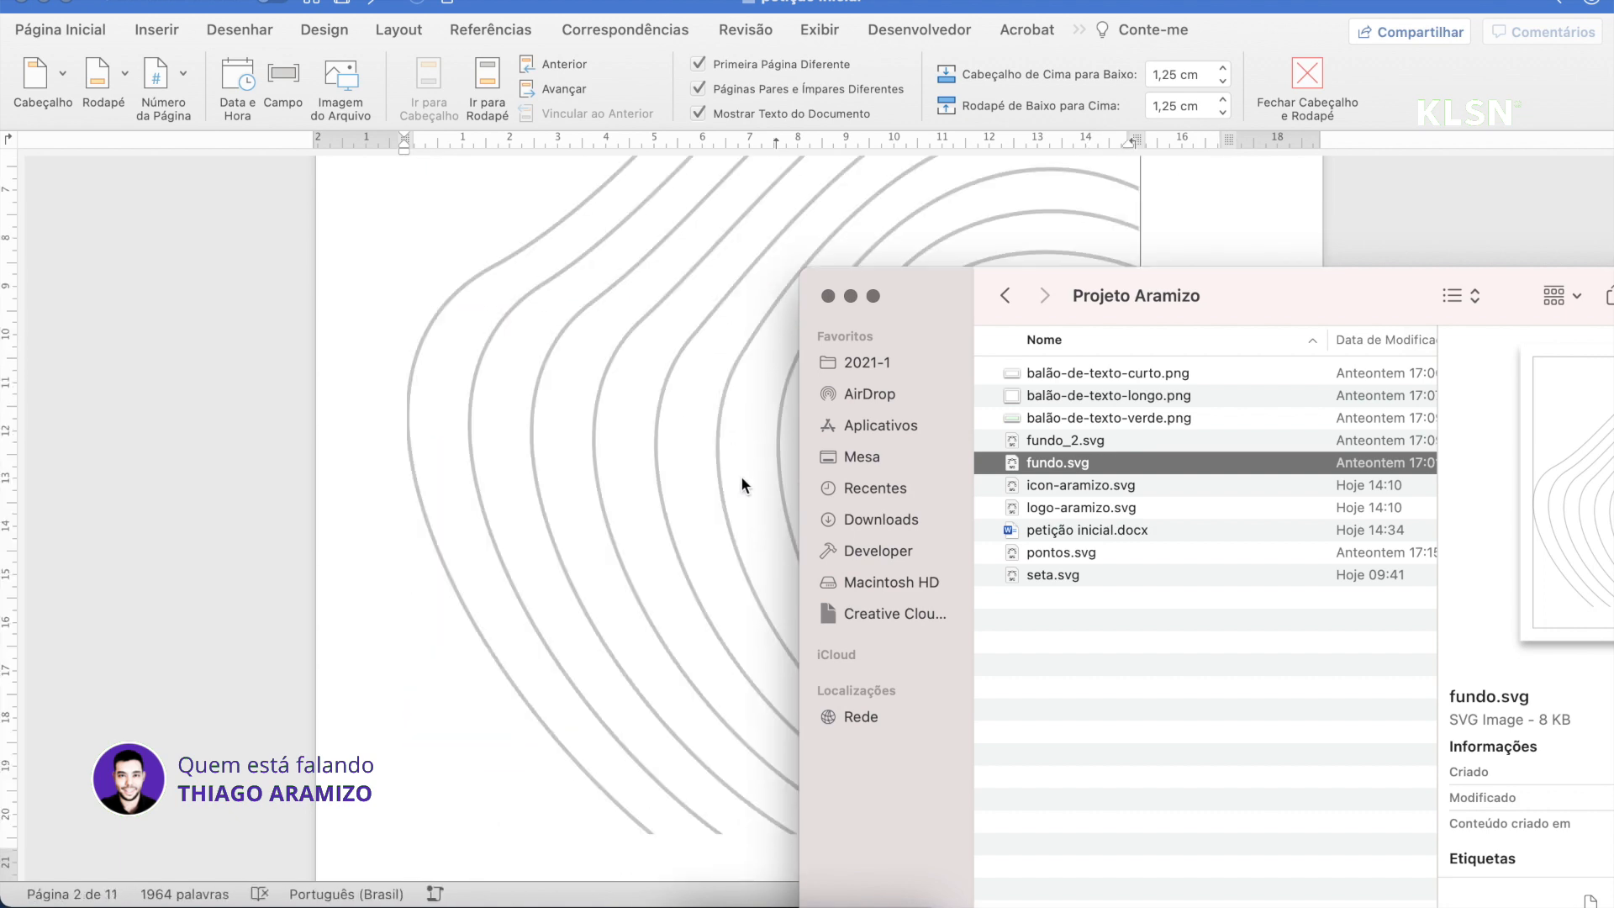
# Set the wave background graphic's text wrapping to "Atrás do Texto" (behind text)
pyautogui.click(740, 476)
pyautogui.click(799, 498)
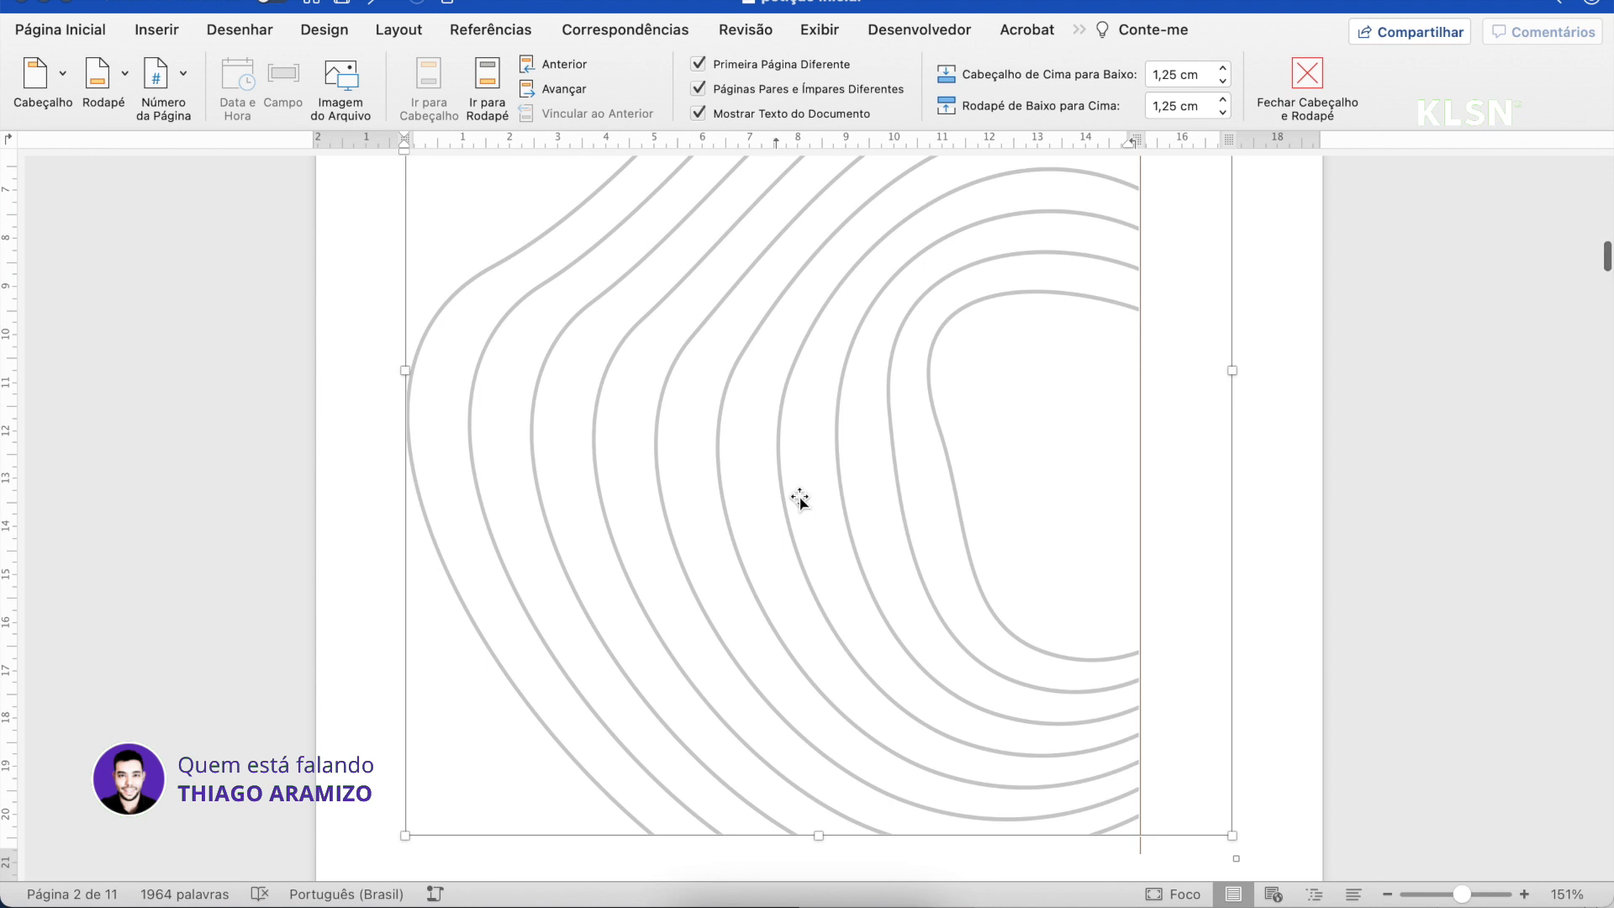
pyautogui.rightClick(799, 498)
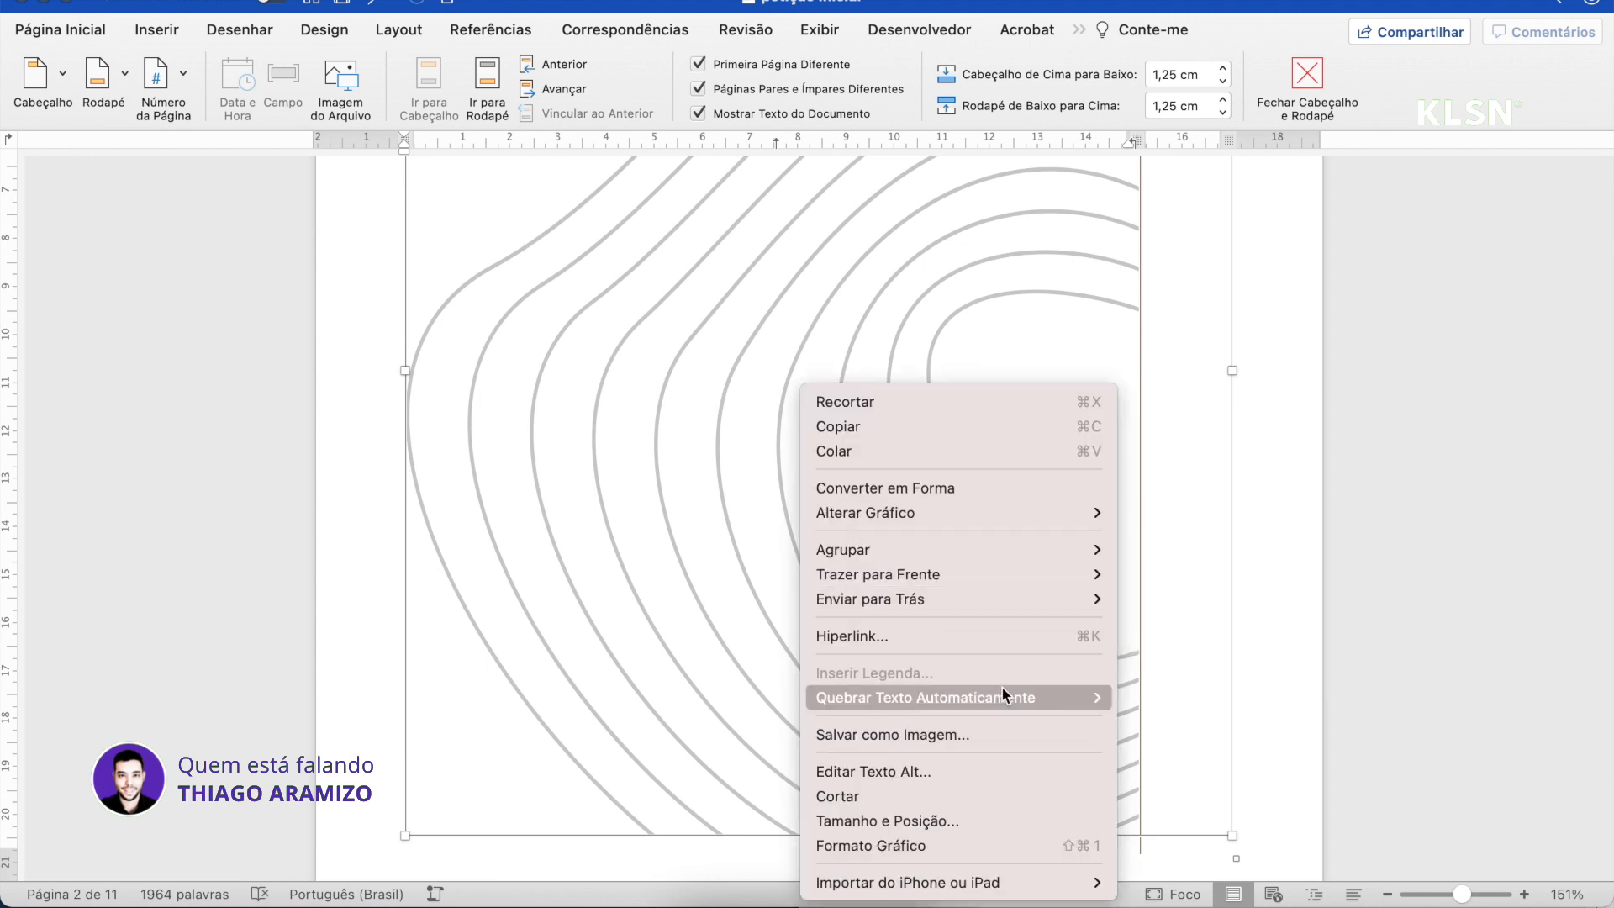
pyautogui.moveTo(1002, 688)
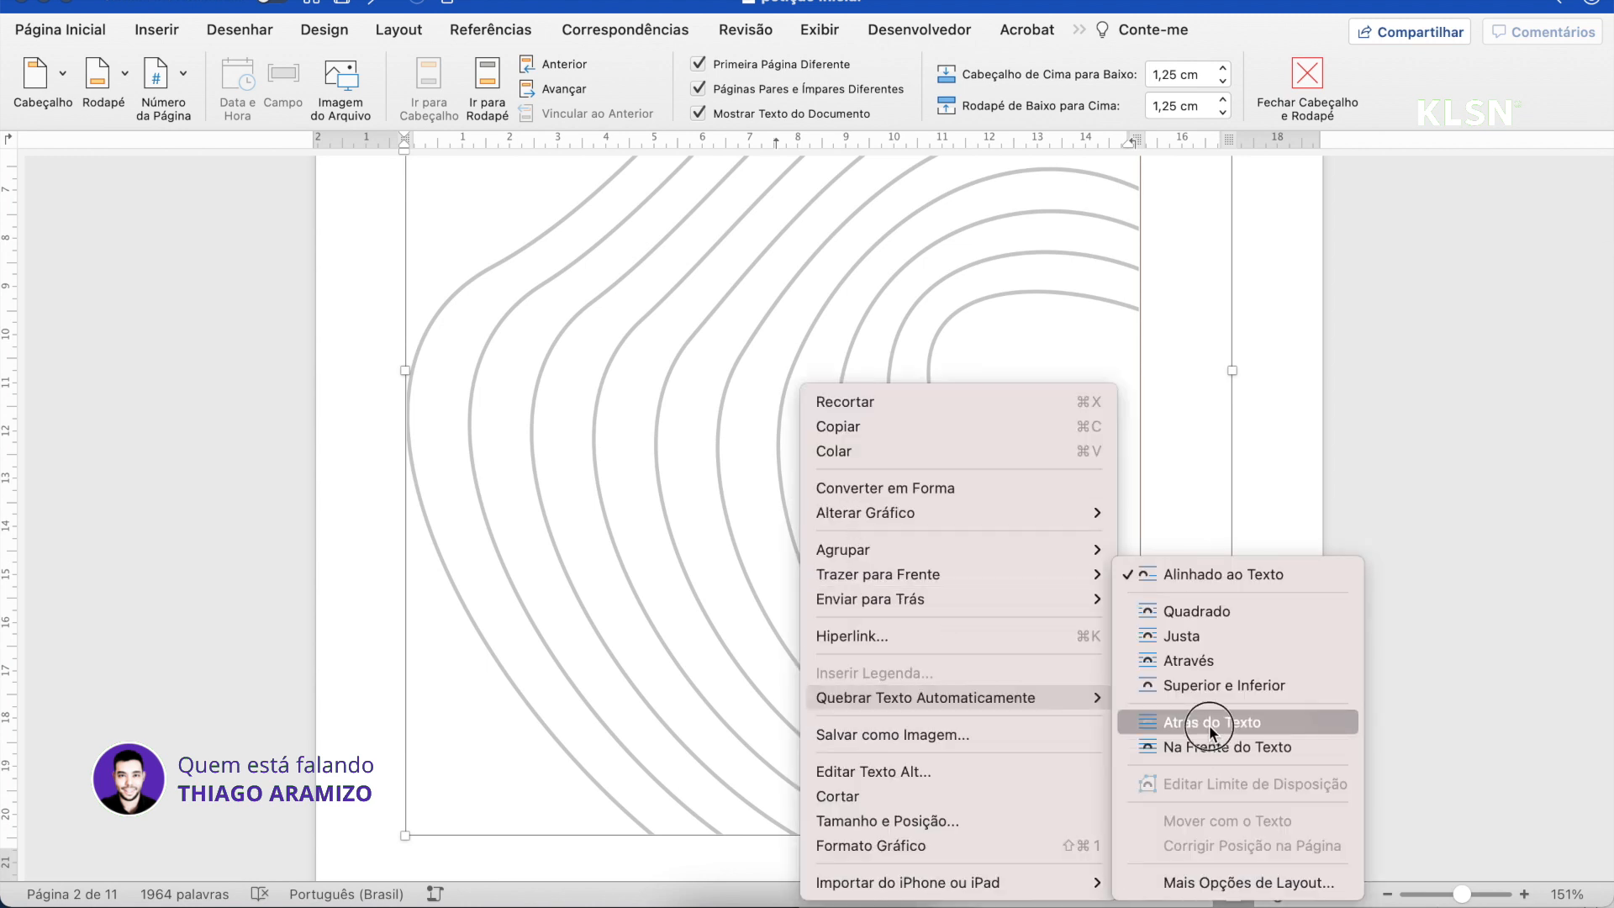
pyautogui.click(1211, 730)
pyautogui.scroll(-3, 1034, 569)
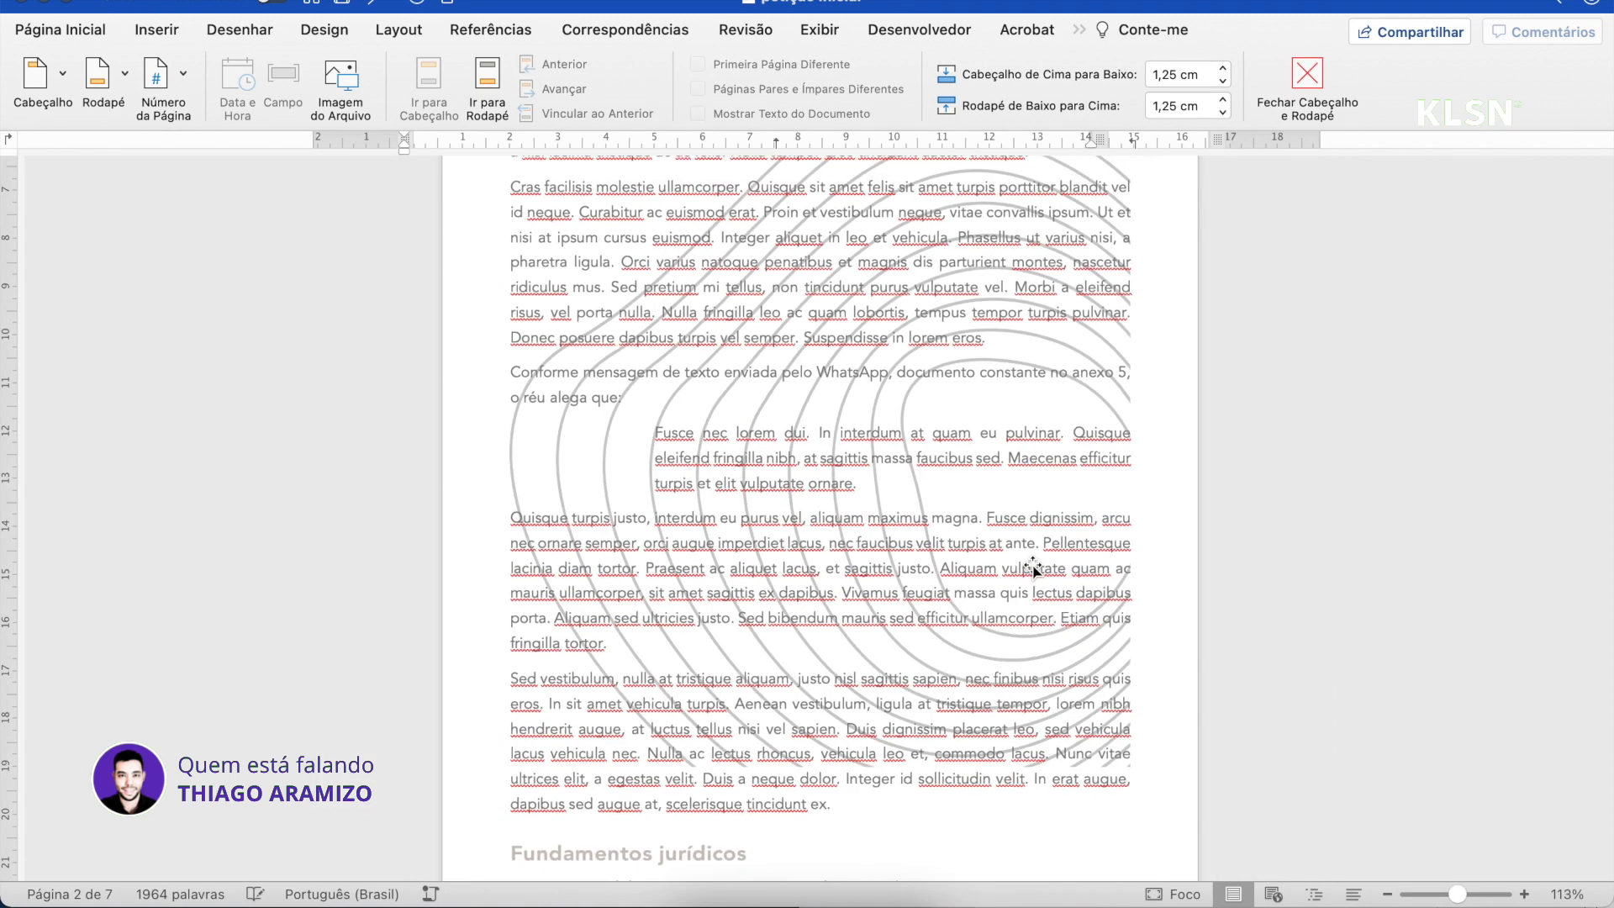
# Move the even-page wave graphic into the page's lower-right corner and return to the document body
pyautogui.scroll(-5, 1034, 569)
pyautogui.scroll(1, 1034, 566)
pyautogui.moveTo(914, 302); pyautogui.dragTo(933, 307)
pyautogui.moveTo(917, 238); pyautogui.dragTo(966, 463)
pyautogui.scroll(-2, 965, 462)
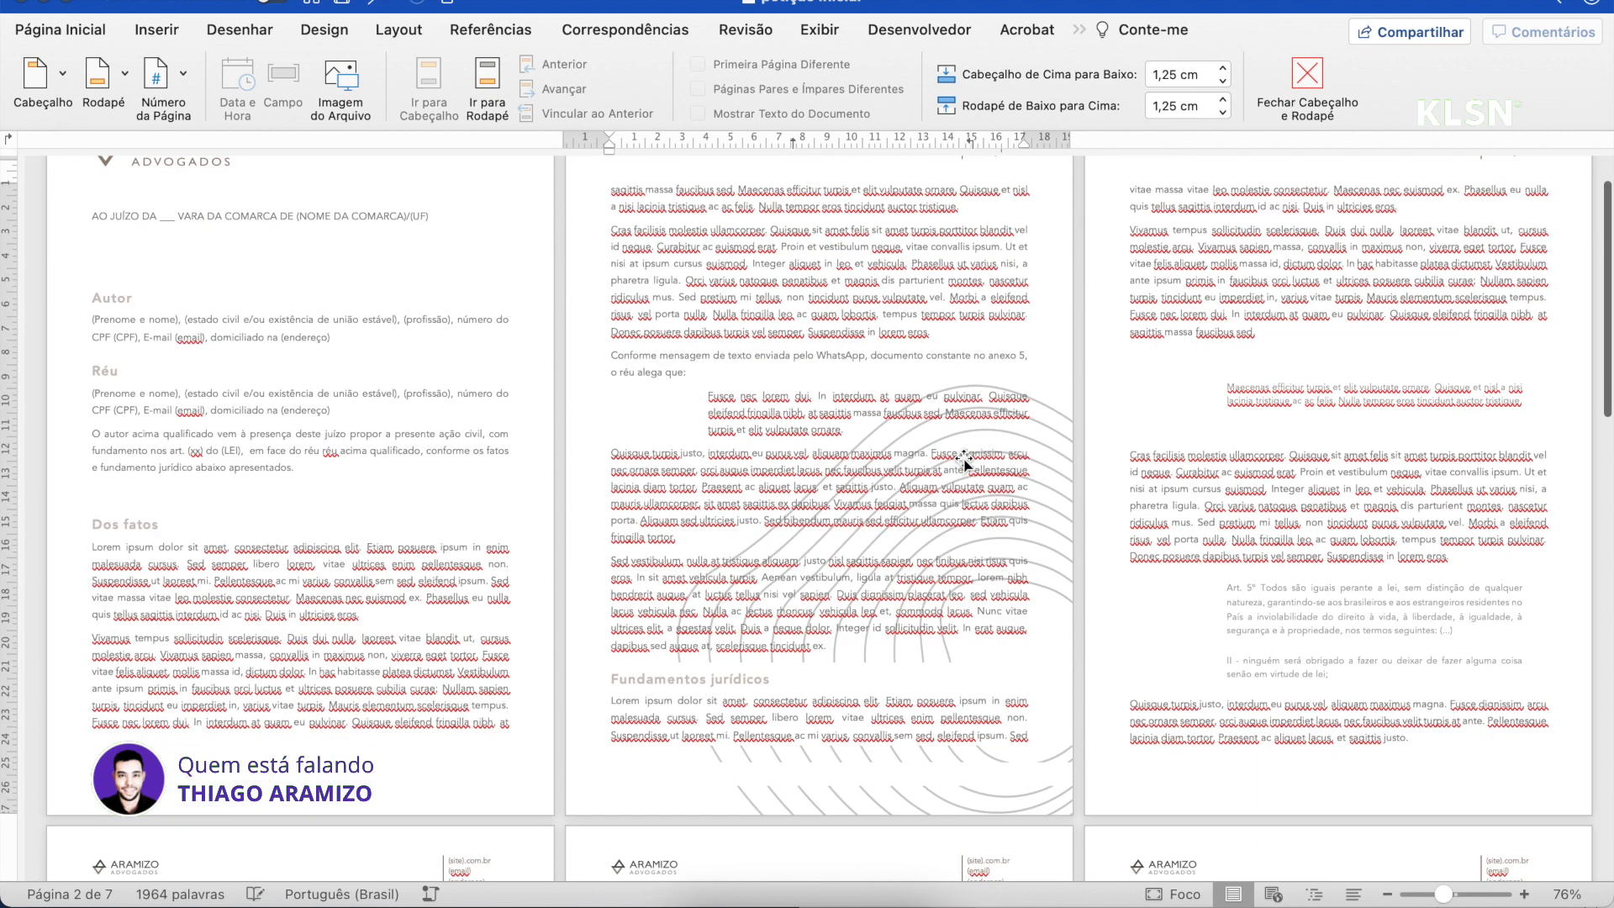
pyautogui.moveTo(1000, 409); pyautogui.dragTo(979, 370)
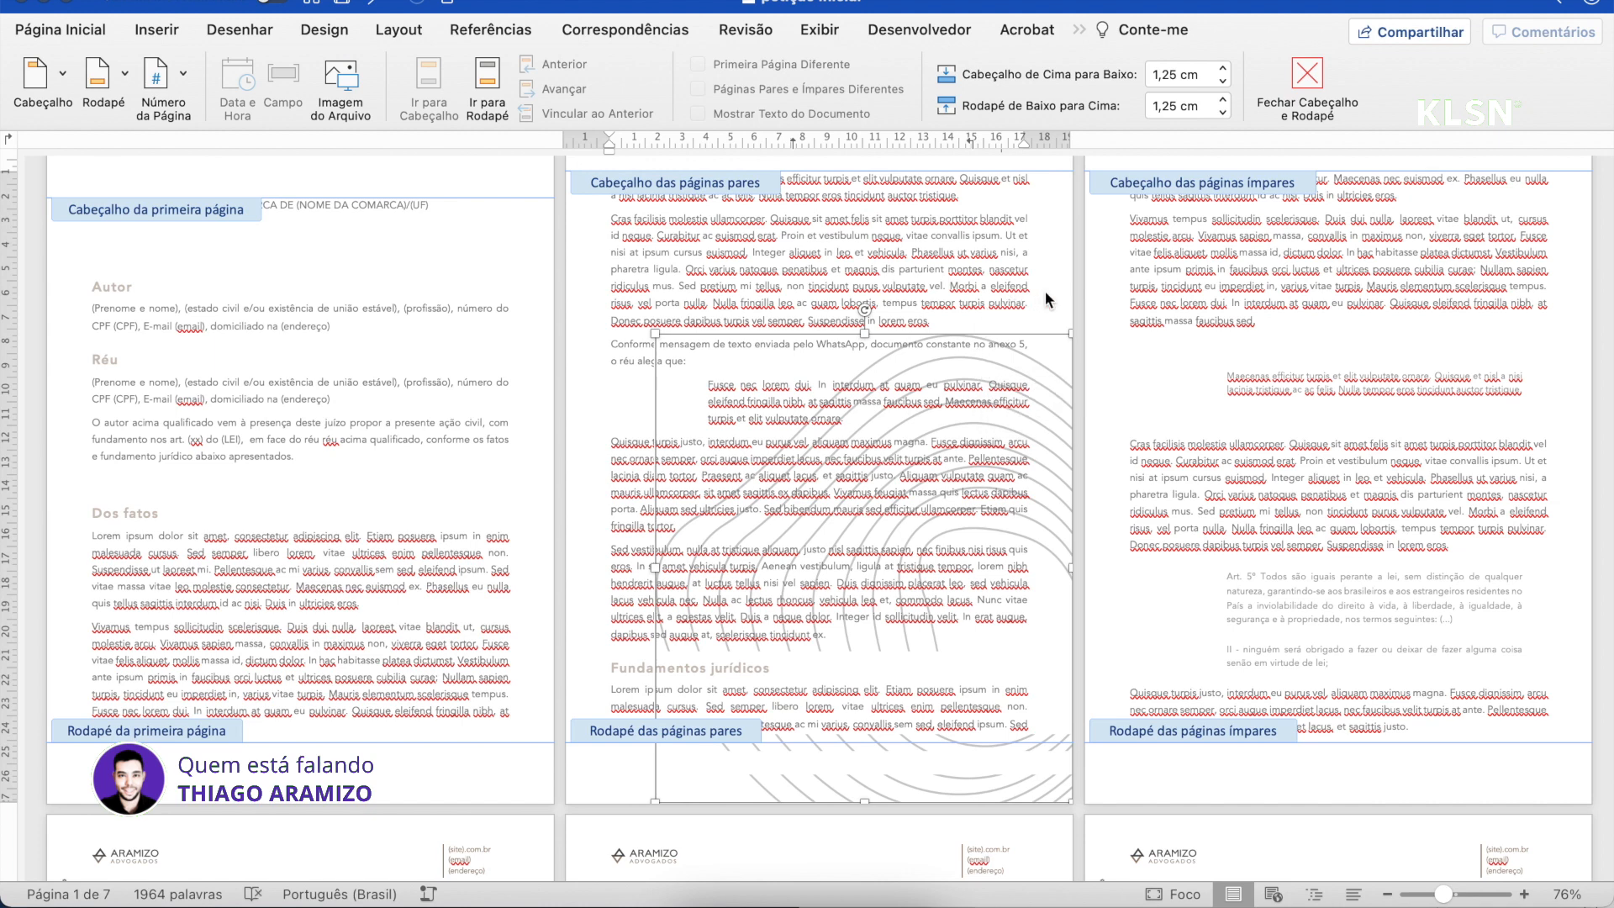
pyautogui.doubleClick(899, 380)
pyautogui.scroll(2, 898, 381)
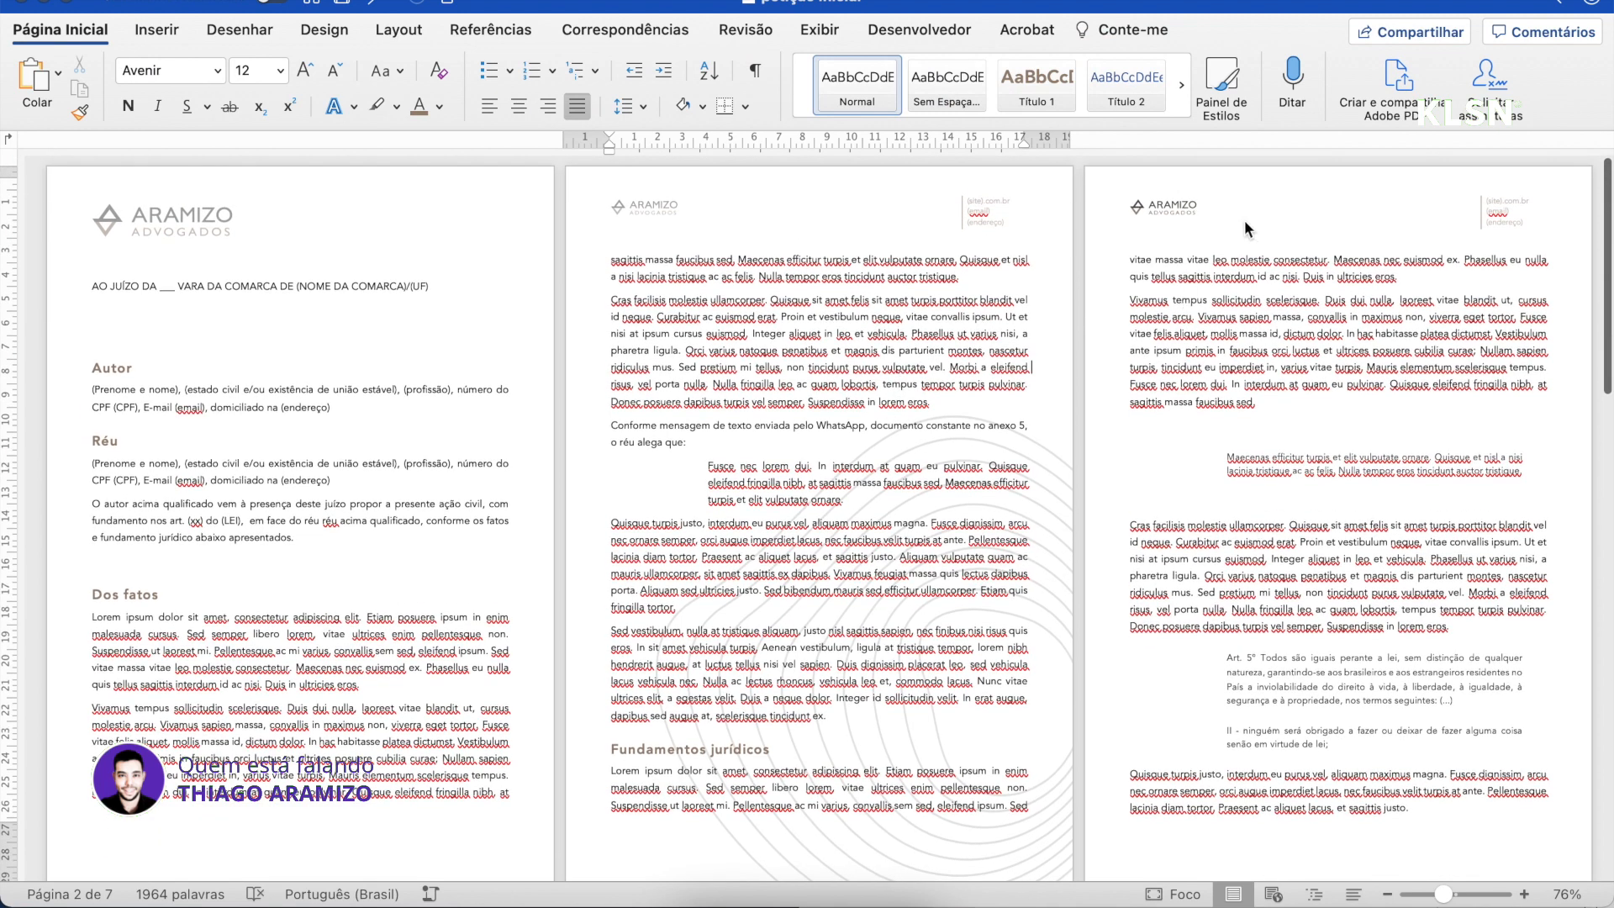
# Open the odd-page header for editing and insert "fundo_2.svg" from the "Projeto Aramizo" folder in Finder
pyautogui.doubleClick(1244, 220)
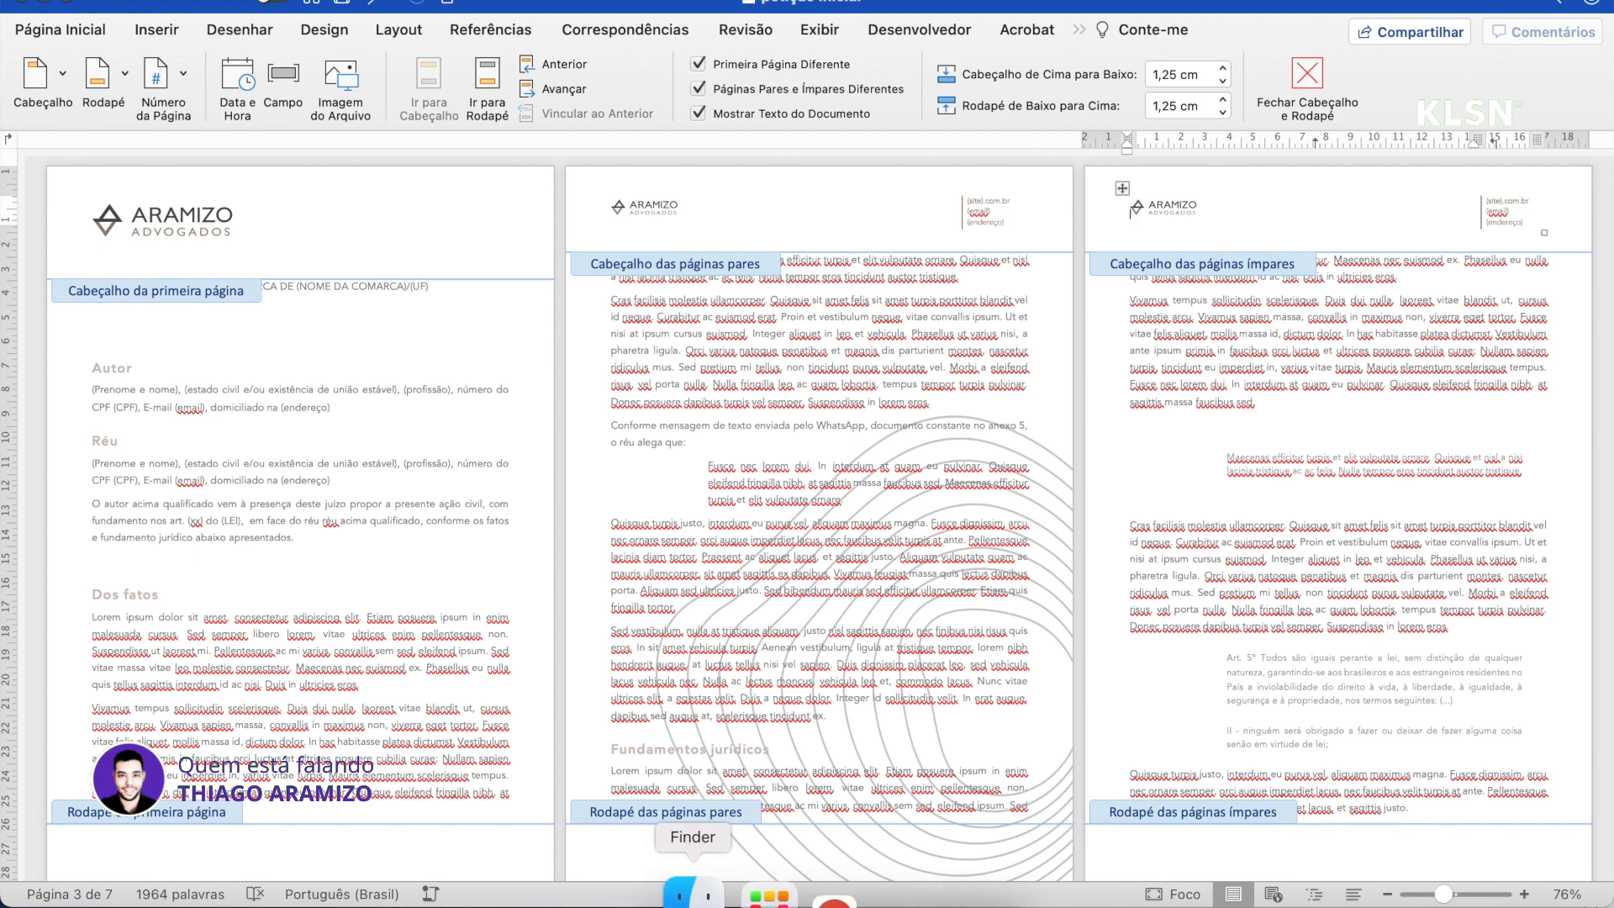
pyautogui.click(693, 891)
pyautogui.moveTo(1054, 445); pyautogui.dragTo(1226, 252)
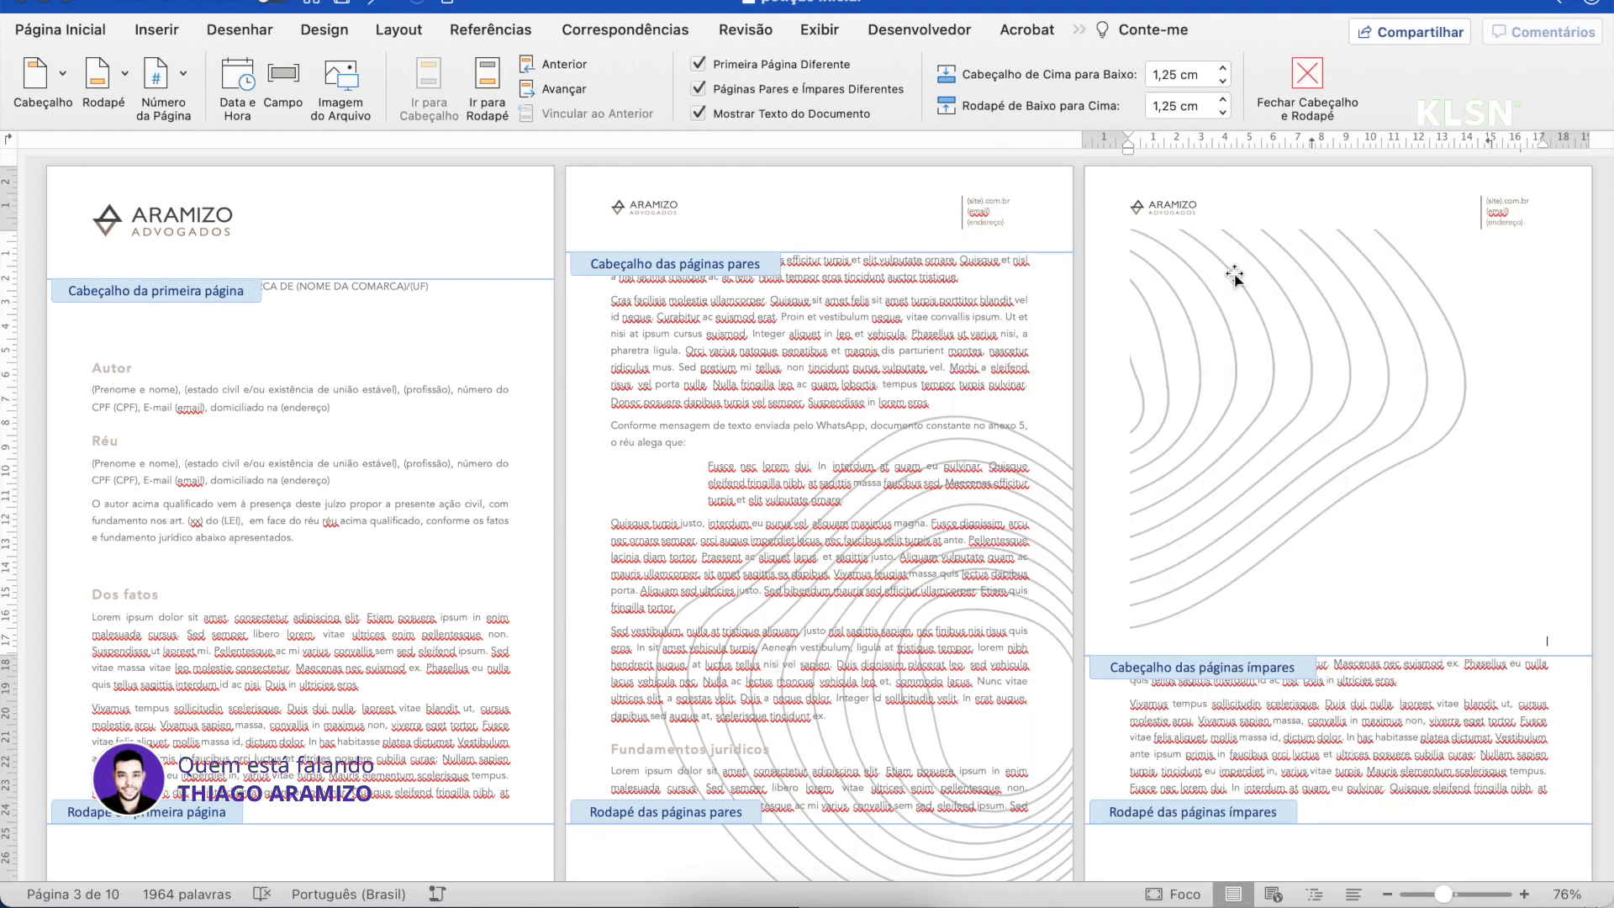
# Set the odd-page wave graphic's text wrapping to "Atrás do Texto" and align it with the page's upper-left corner, closing the header
pyautogui.click(1253, 323)
pyautogui.rightClick(1255, 325)
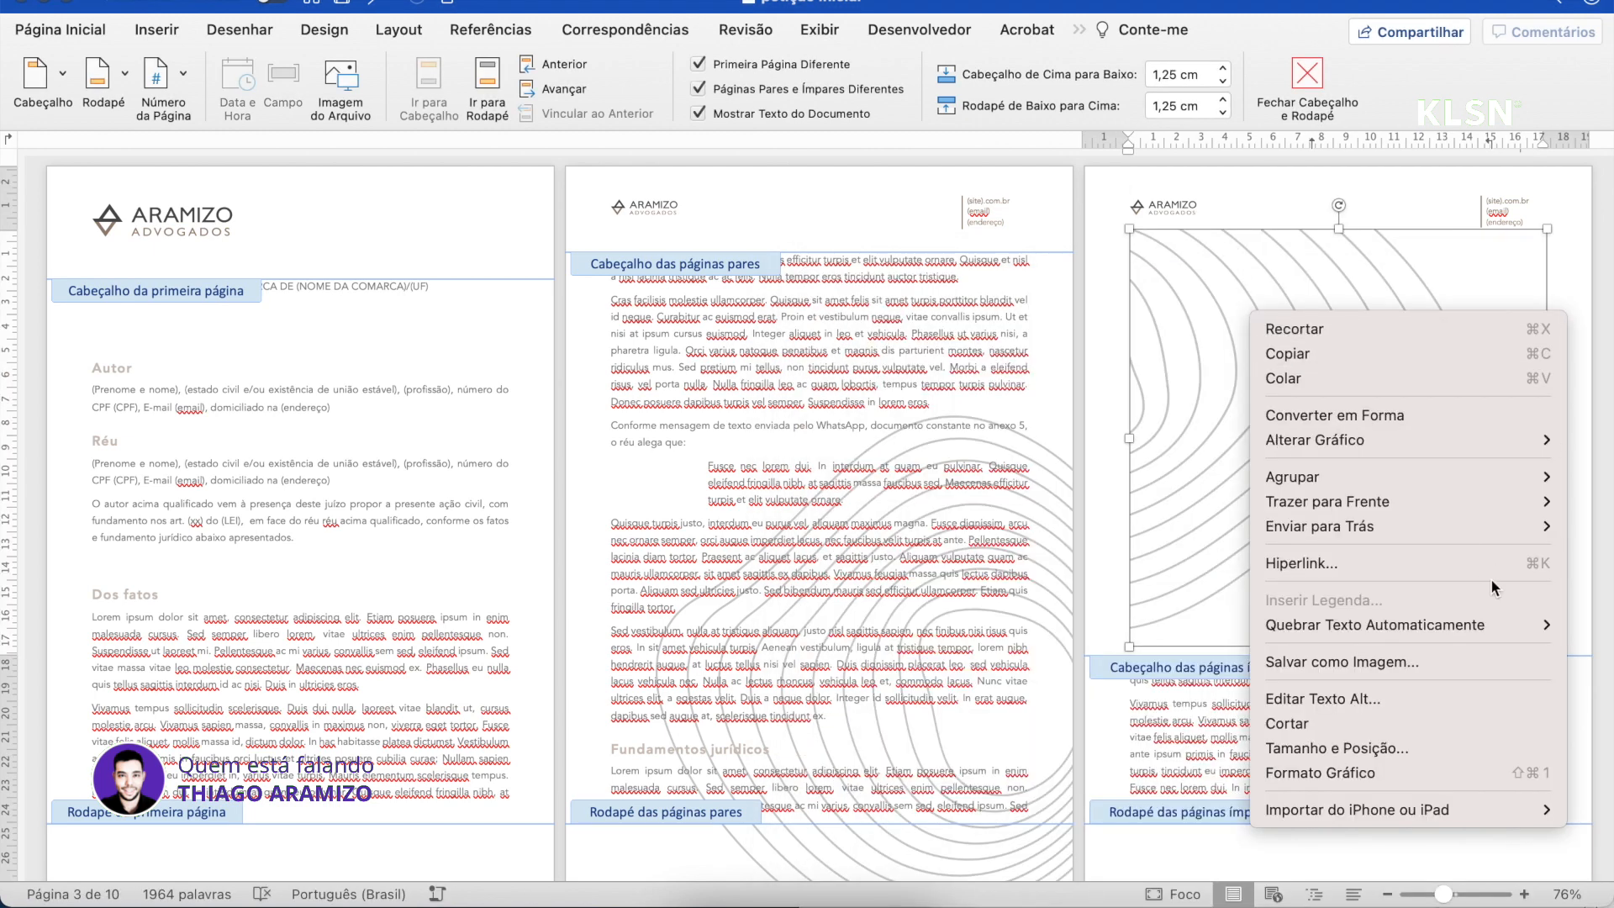
pyautogui.moveTo(1505, 627)
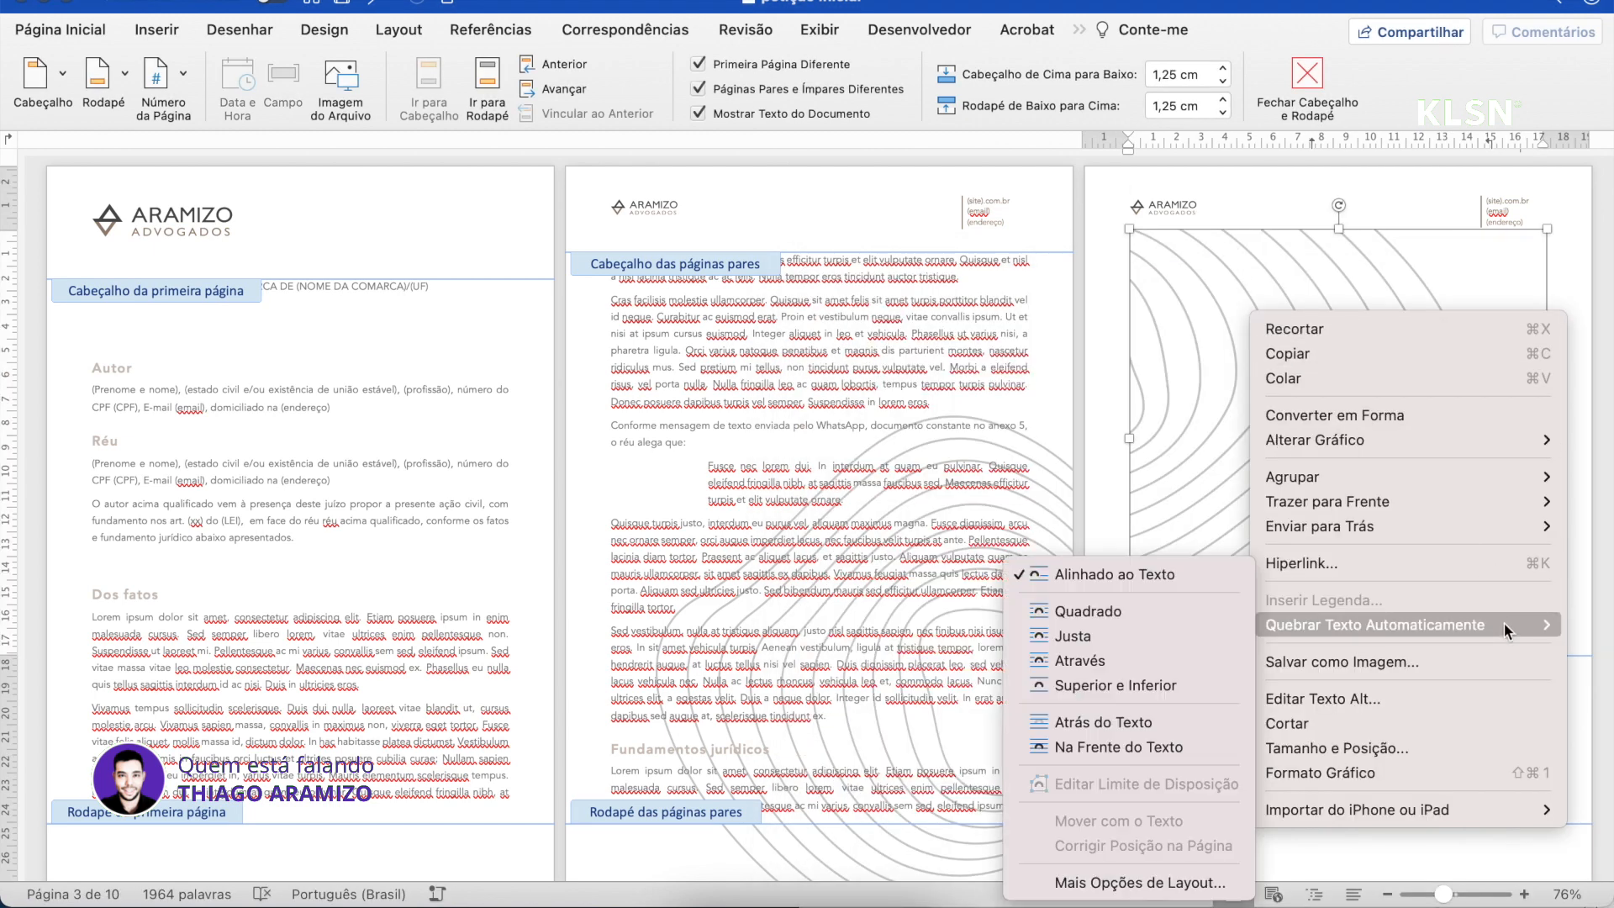
pyautogui.click(1162, 714)
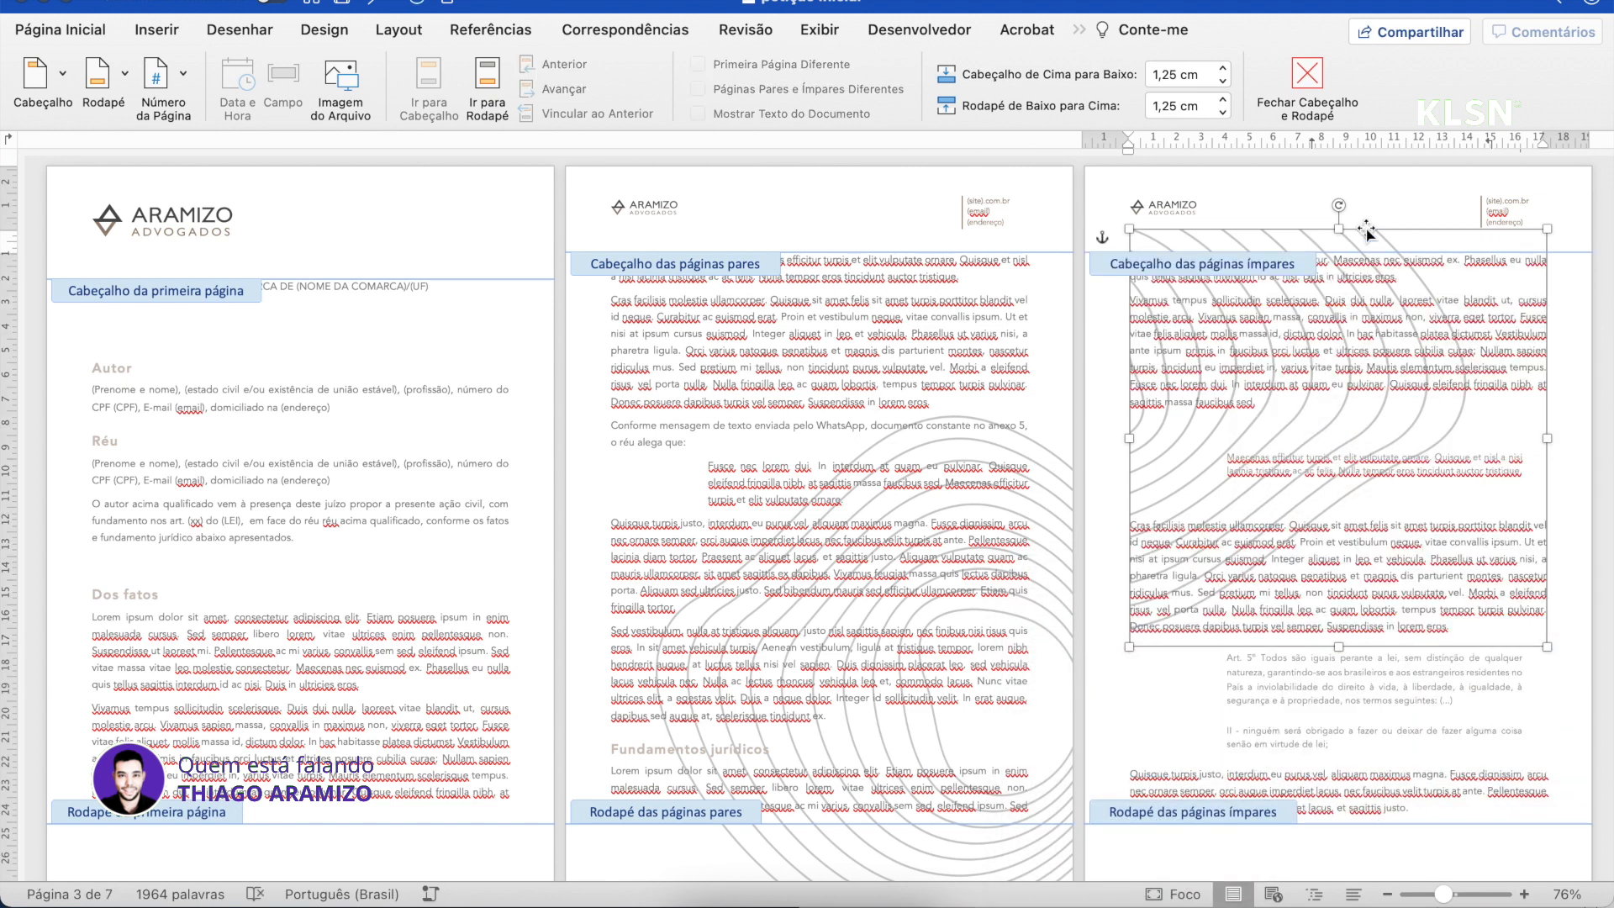
pyautogui.moveTo(1379, 236); pyautogui.dragTo(1334, 174)
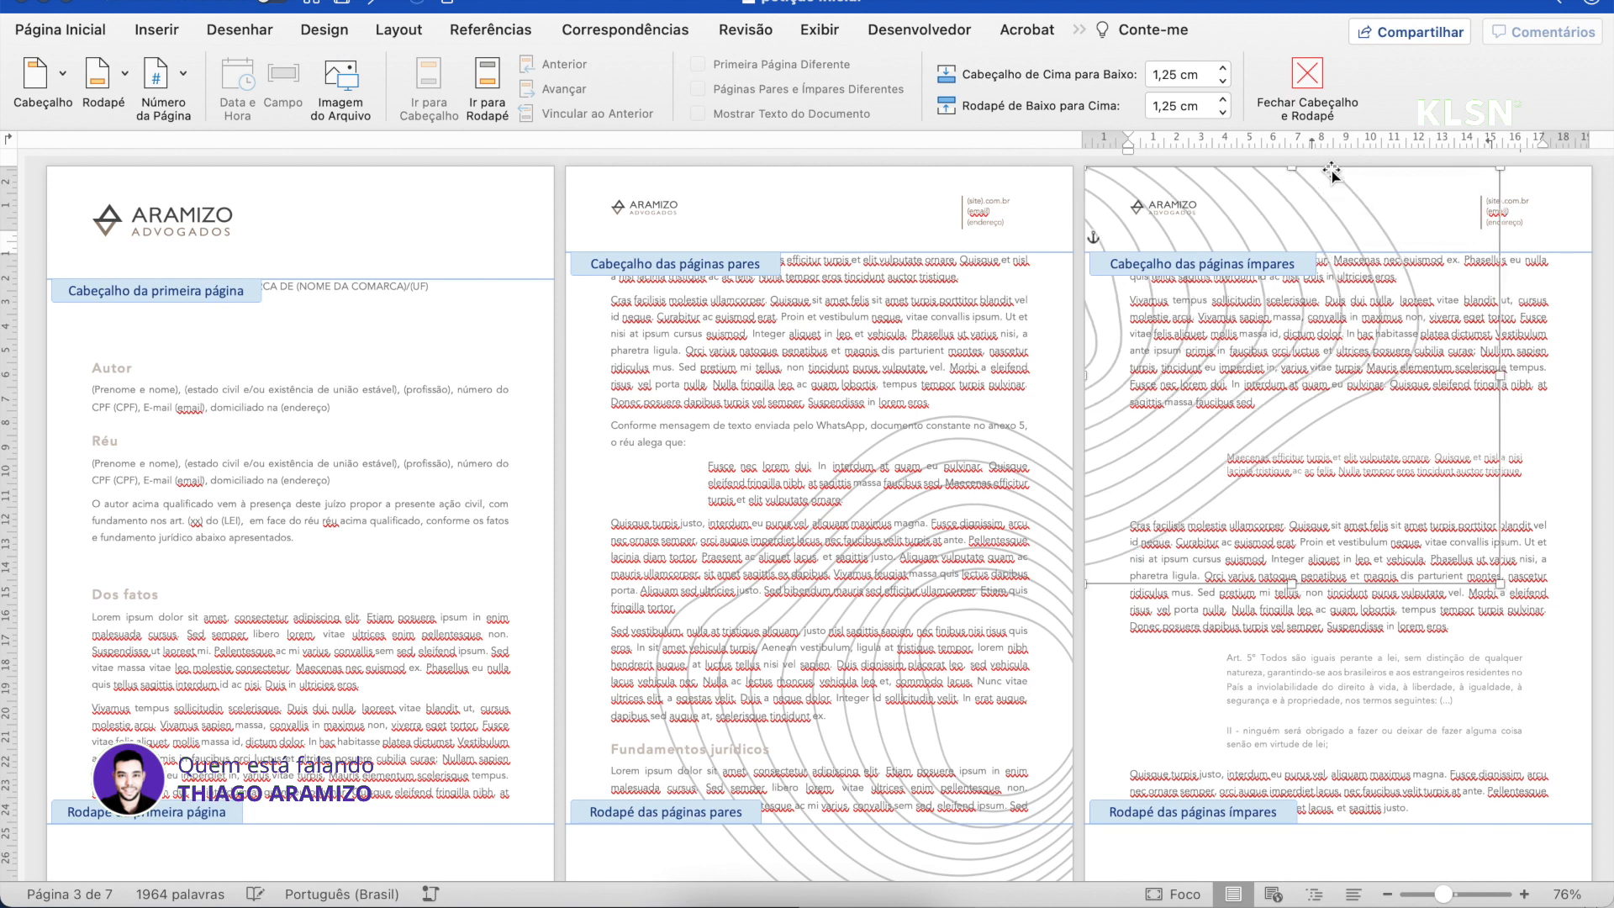
pyautogui.doubleClick(1502, 652)
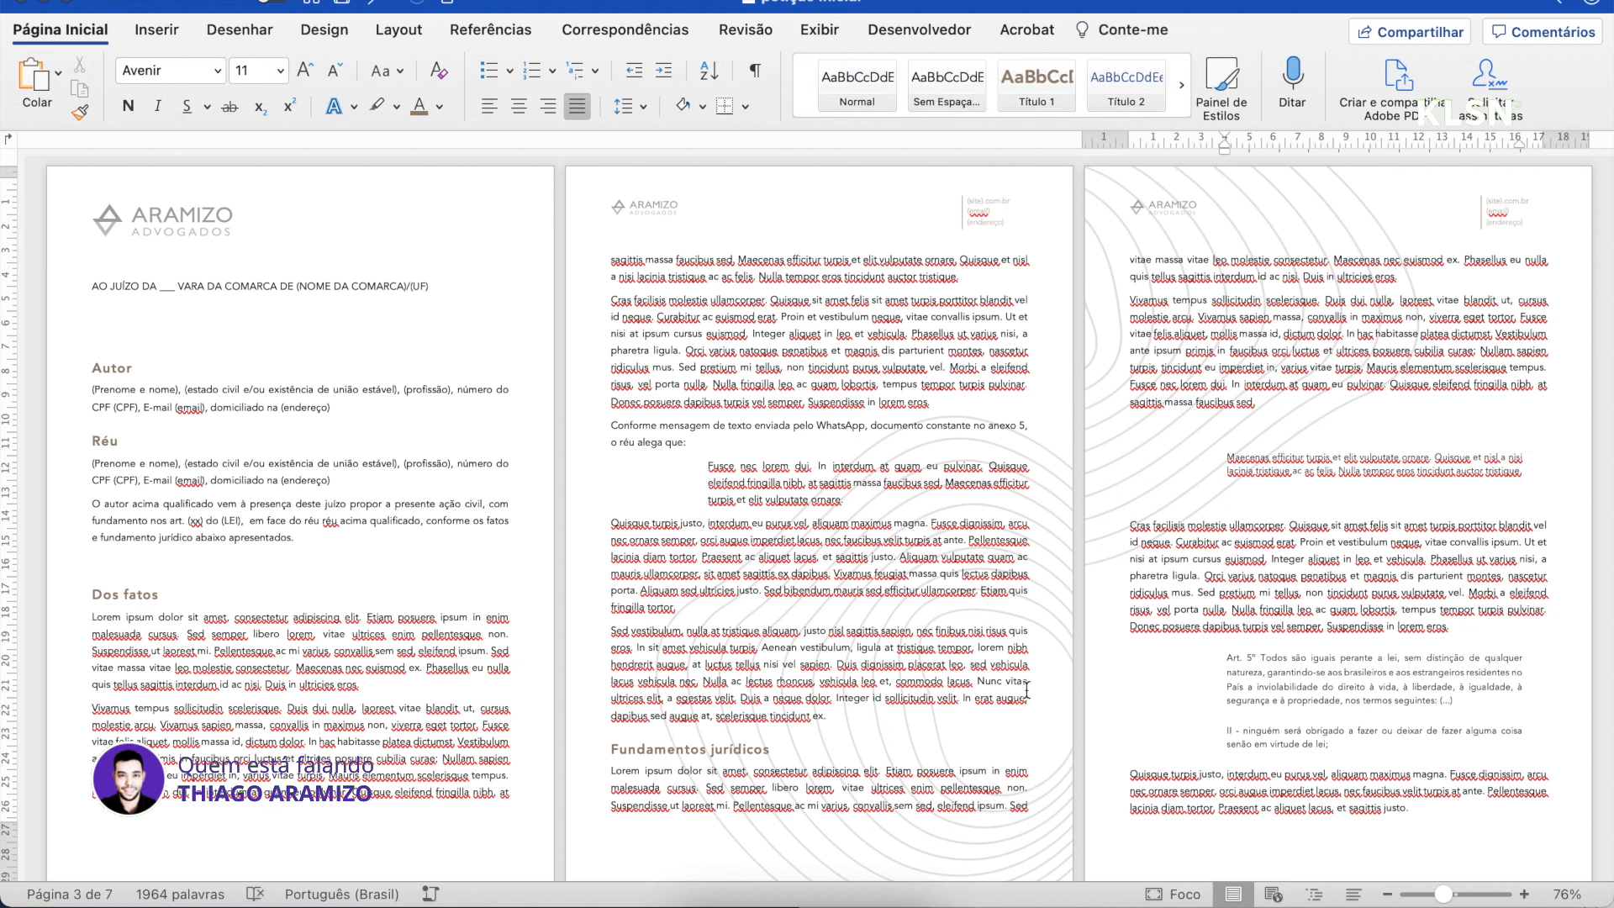
# Reopen the even-page header and shrink its wave graphic toward the page's lower-right corner
pyautogui.doubleClick(913, 189)
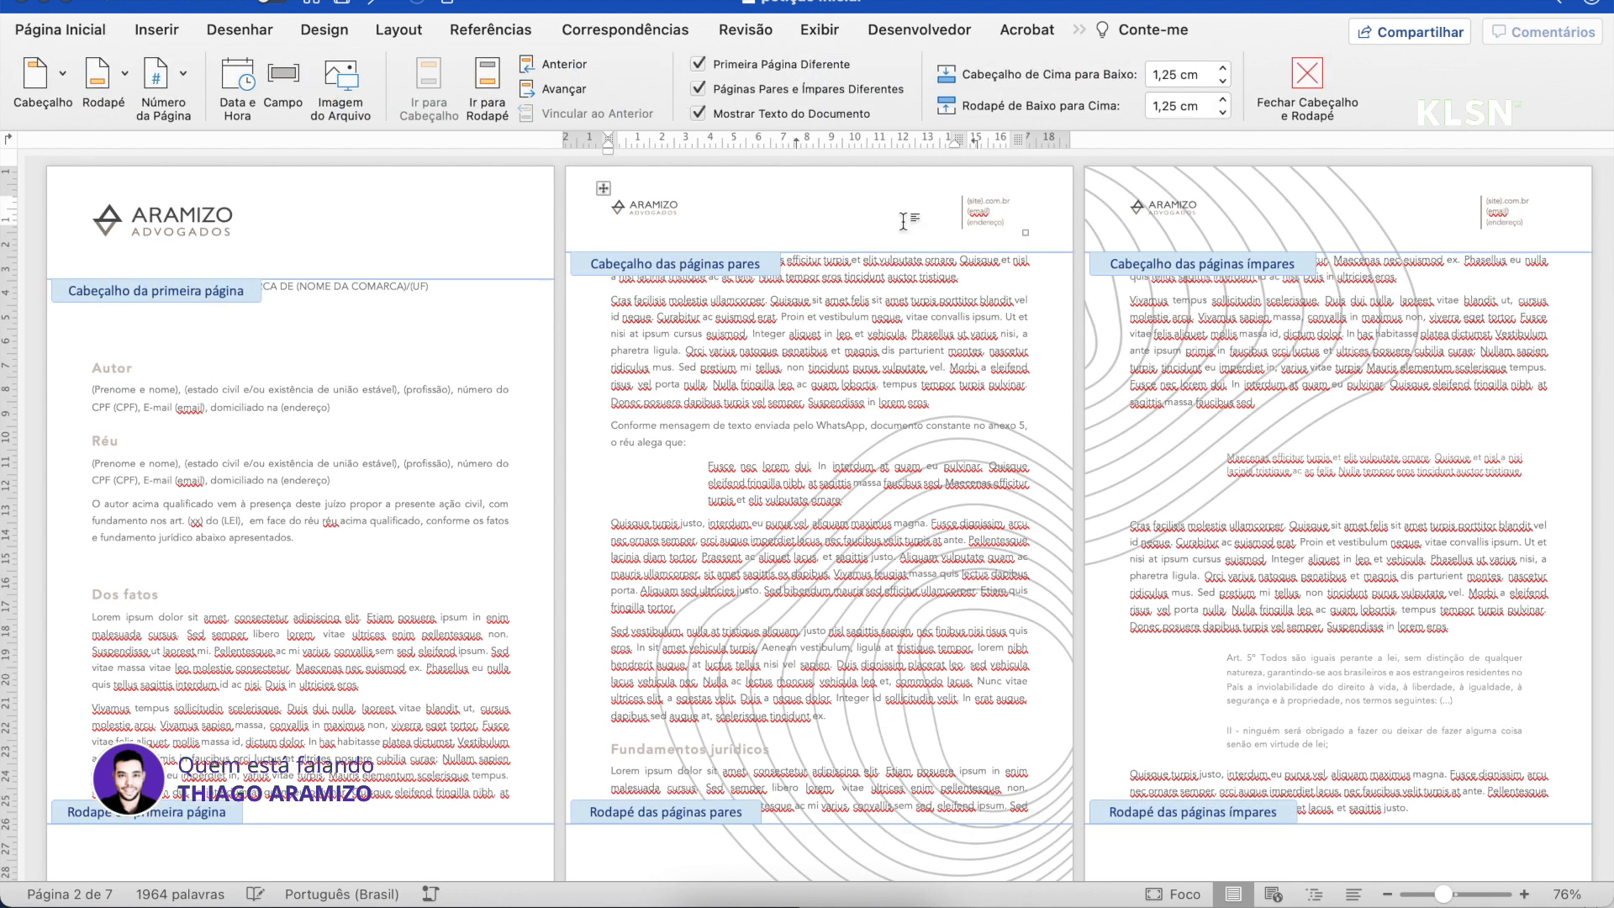
pyautogui.click(1052, 465)
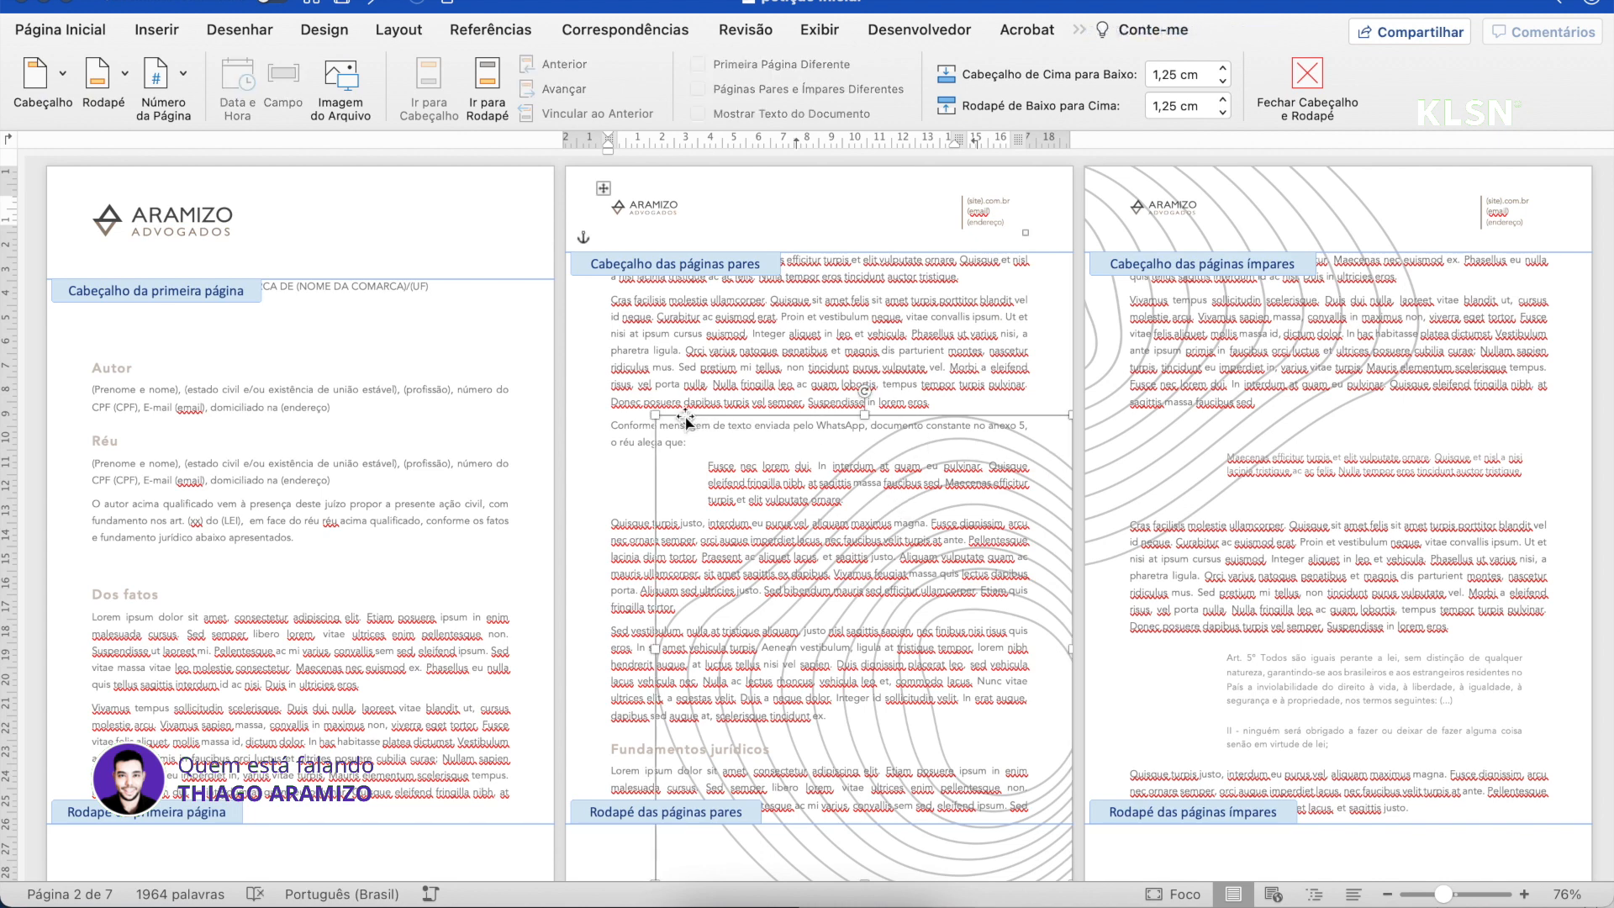
pyautogui.moveTo(656, 415); pyautogui.dragTo(772, 507)
pyautogui.click(1199, 602)
pyautogui.scroll(-3, 1199, 603)
pyautogui.scroll(3, 1169, 526)
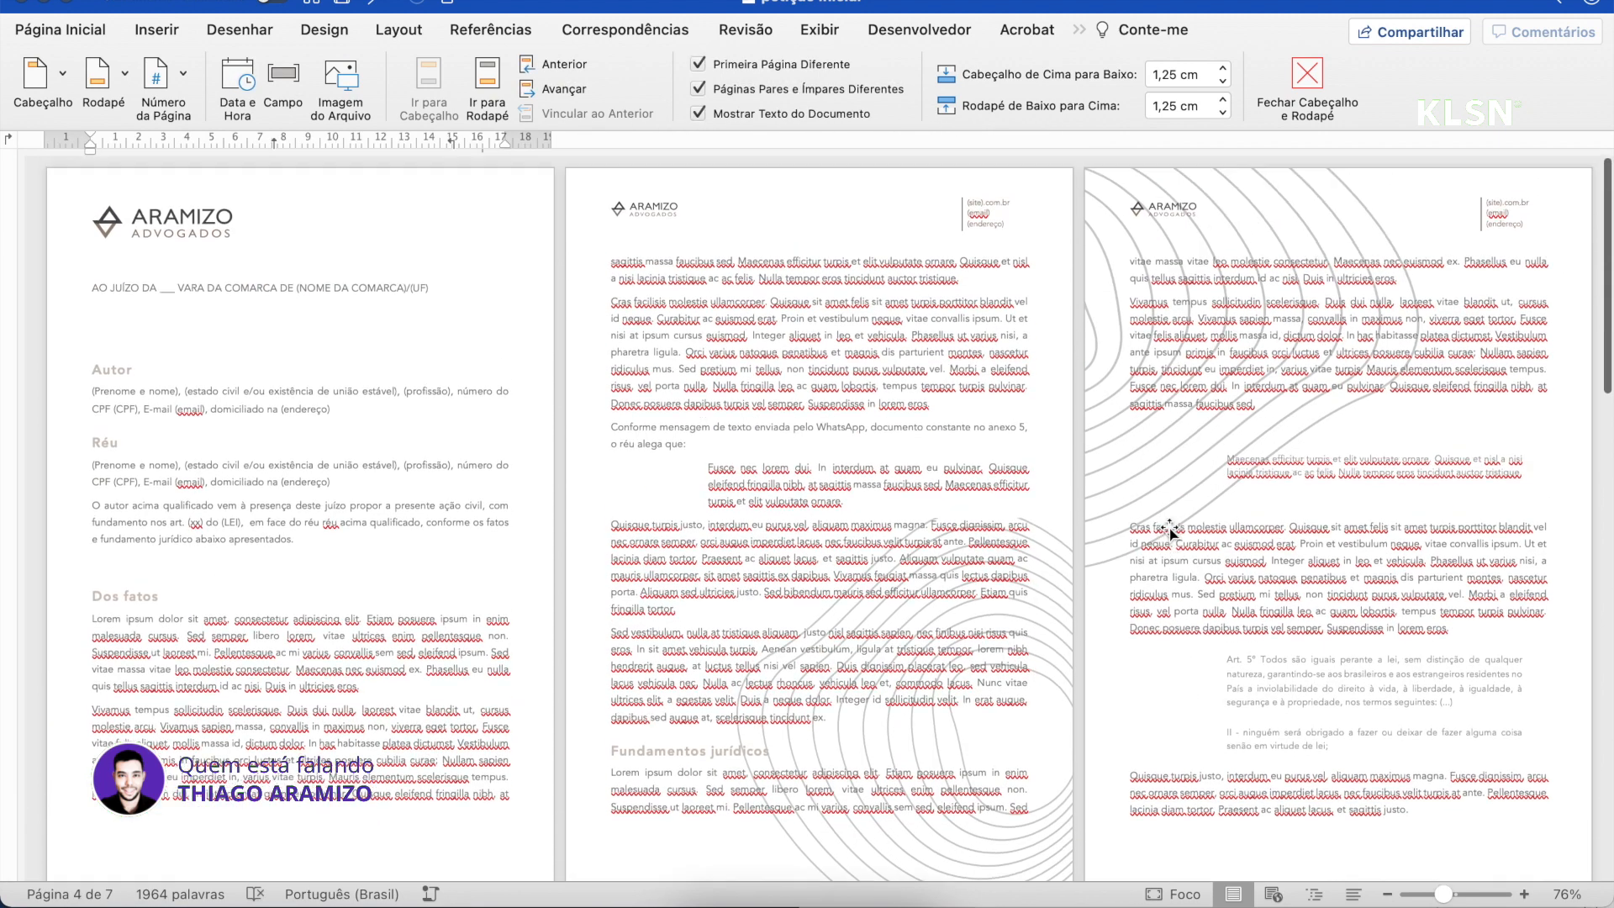
# Shrink the odd-page wave graphic toward the page's upper-left corner and return to the document body
pyautogui.click(1358, 353)
pyautogui.moveTo(1496, 590); pyautogui.dragTo(1450, 553)
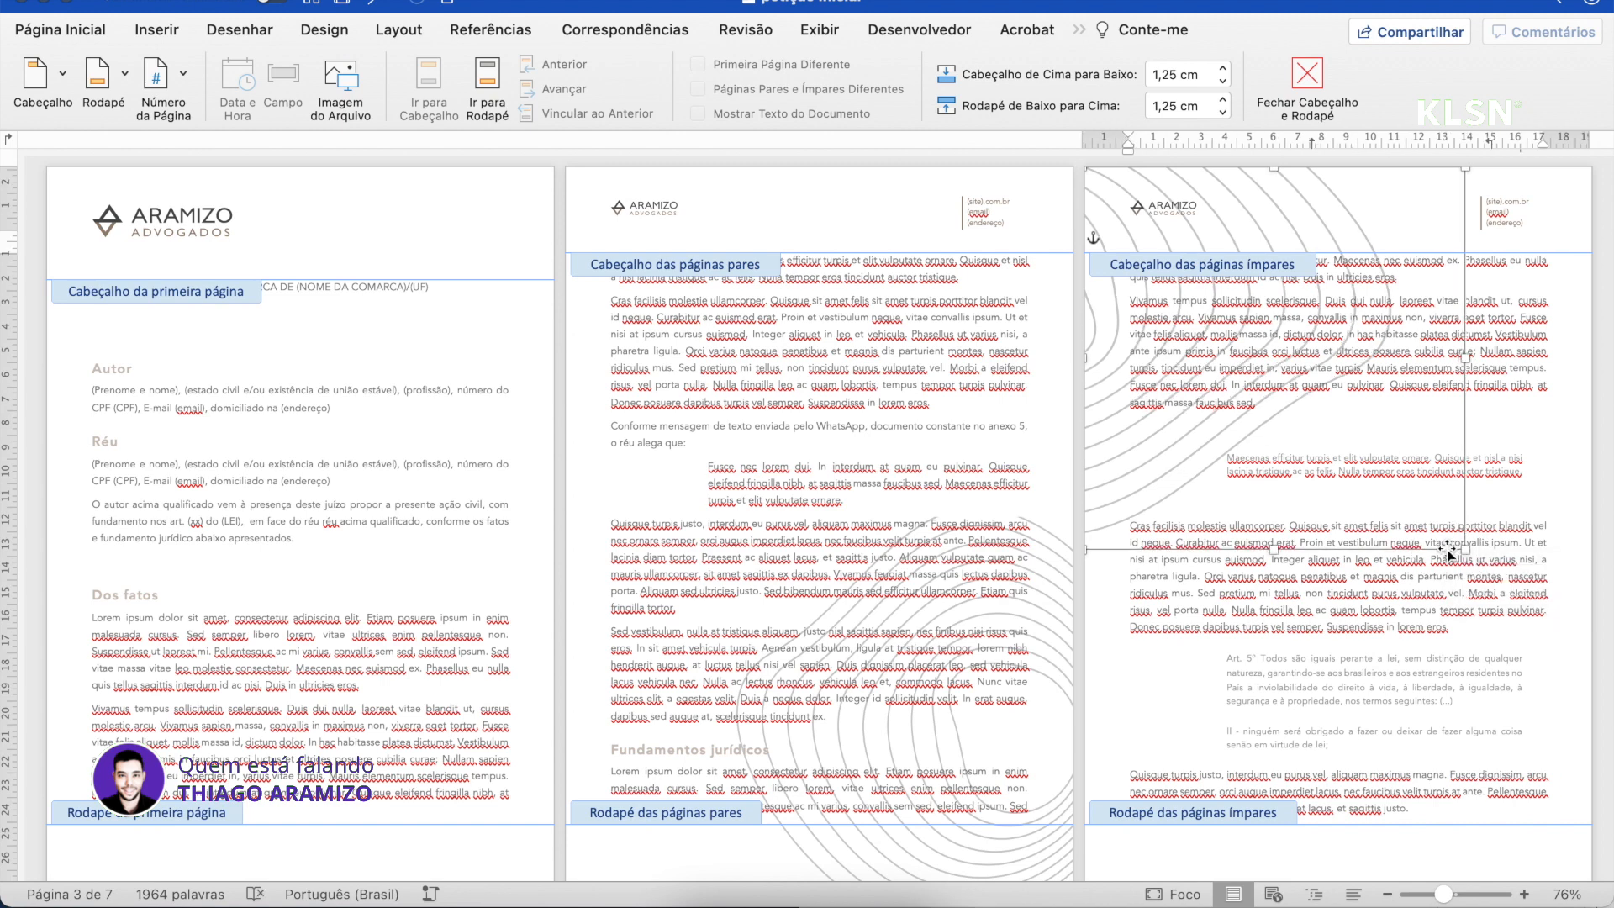
pyautogui.doubleClick(1549, 486)
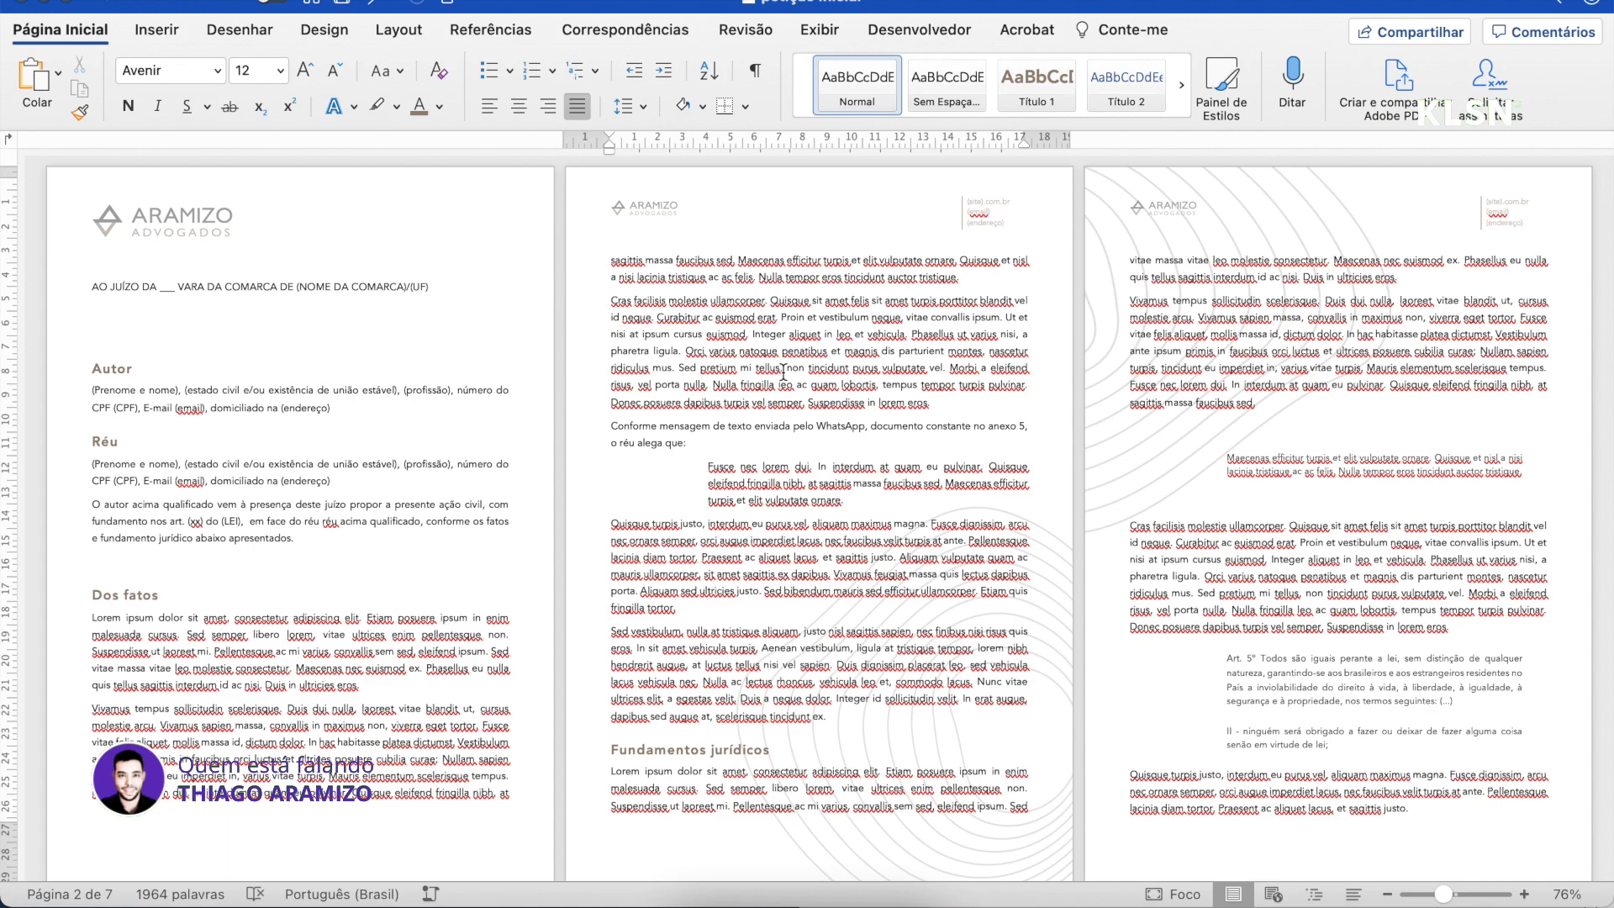
# Review how the wave backgrounds look on the even and odd pages throughout the document
pyautogui.scroll(-15, 779, 394)
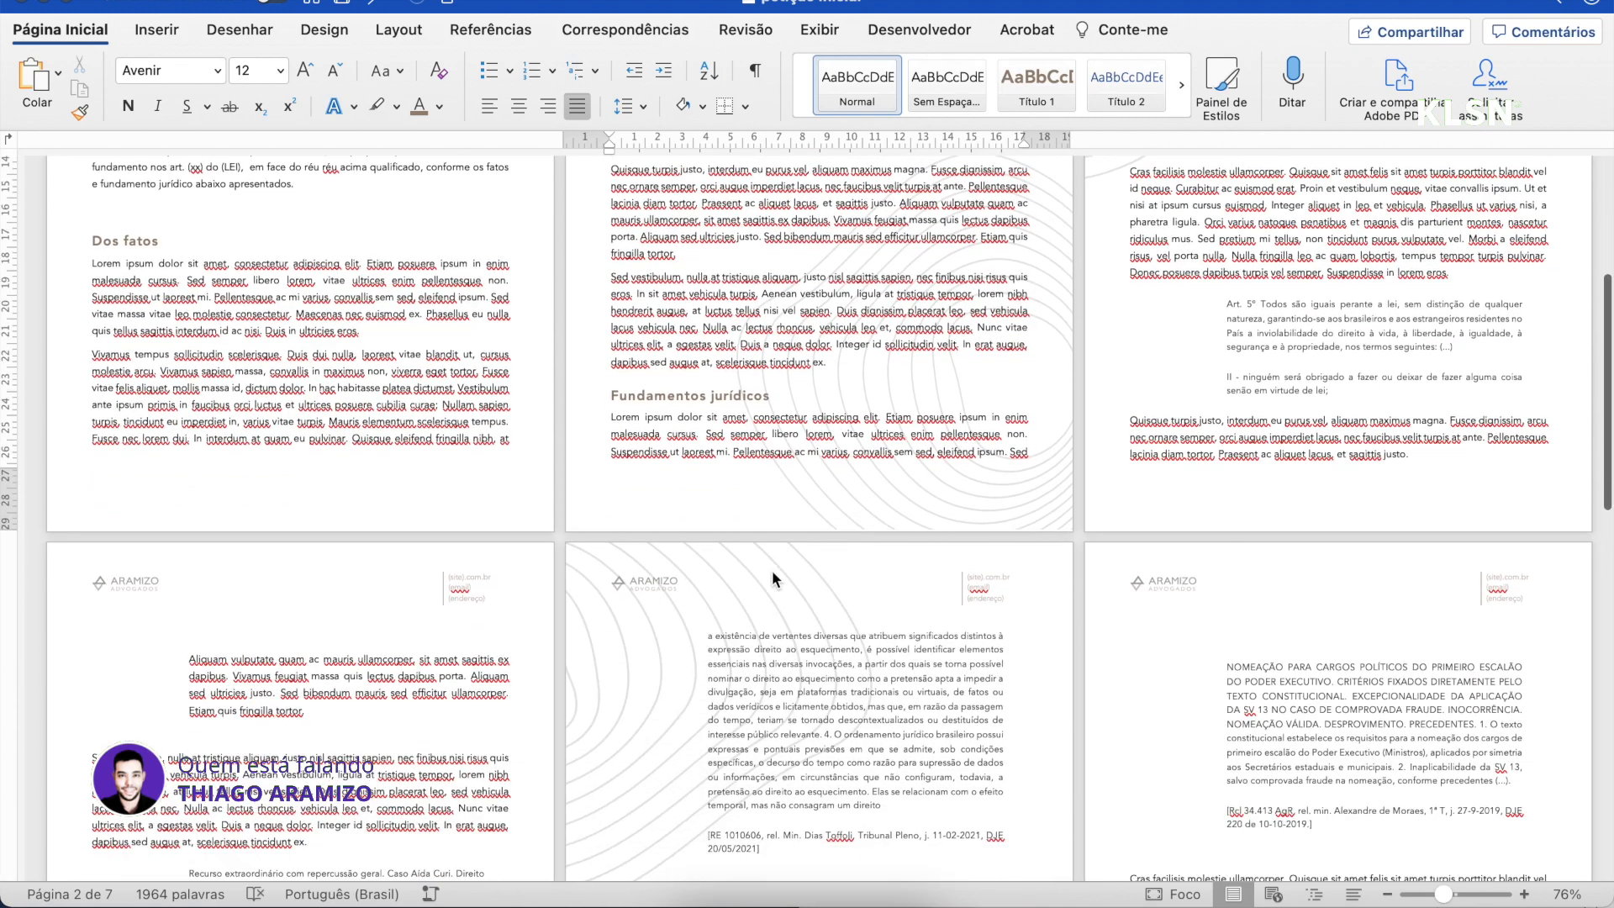
pyautogui.scroll(2, 773, 571)
pyautogui.scroll(-8, 772, 571)
pyautogui.scroll(4, 772, 571)
pyautogui.scroll(3, 772, 572)
pyautogui.scroll(-15, 773, 572)
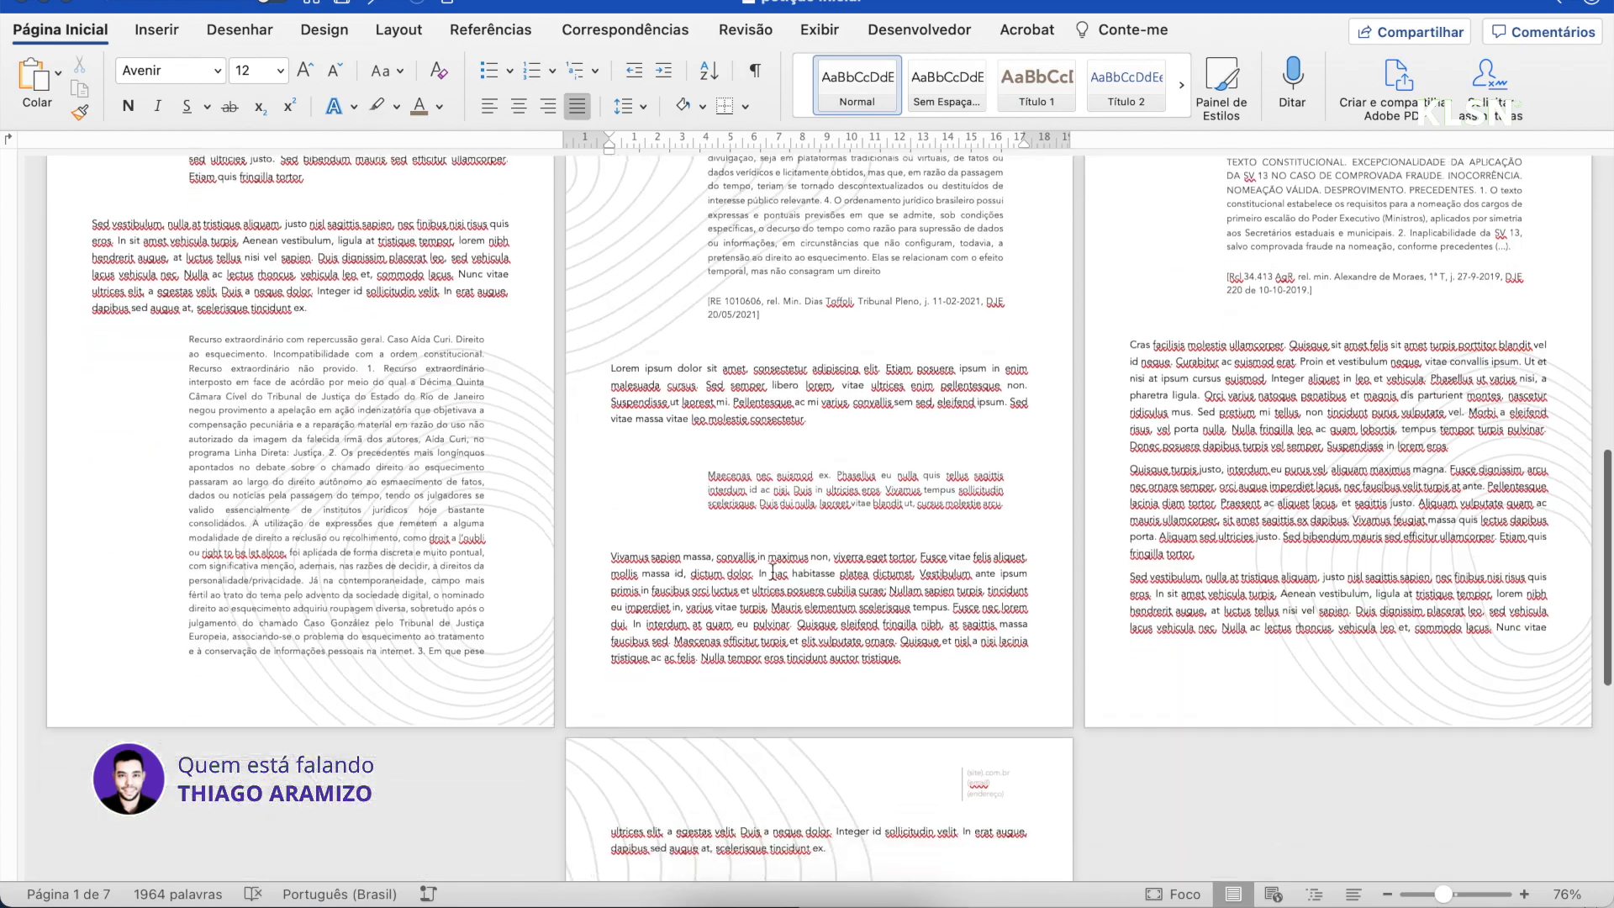
pyautogui.scroll(-2, 773, 572)
pyautogui.scroll(17, 772, 572)
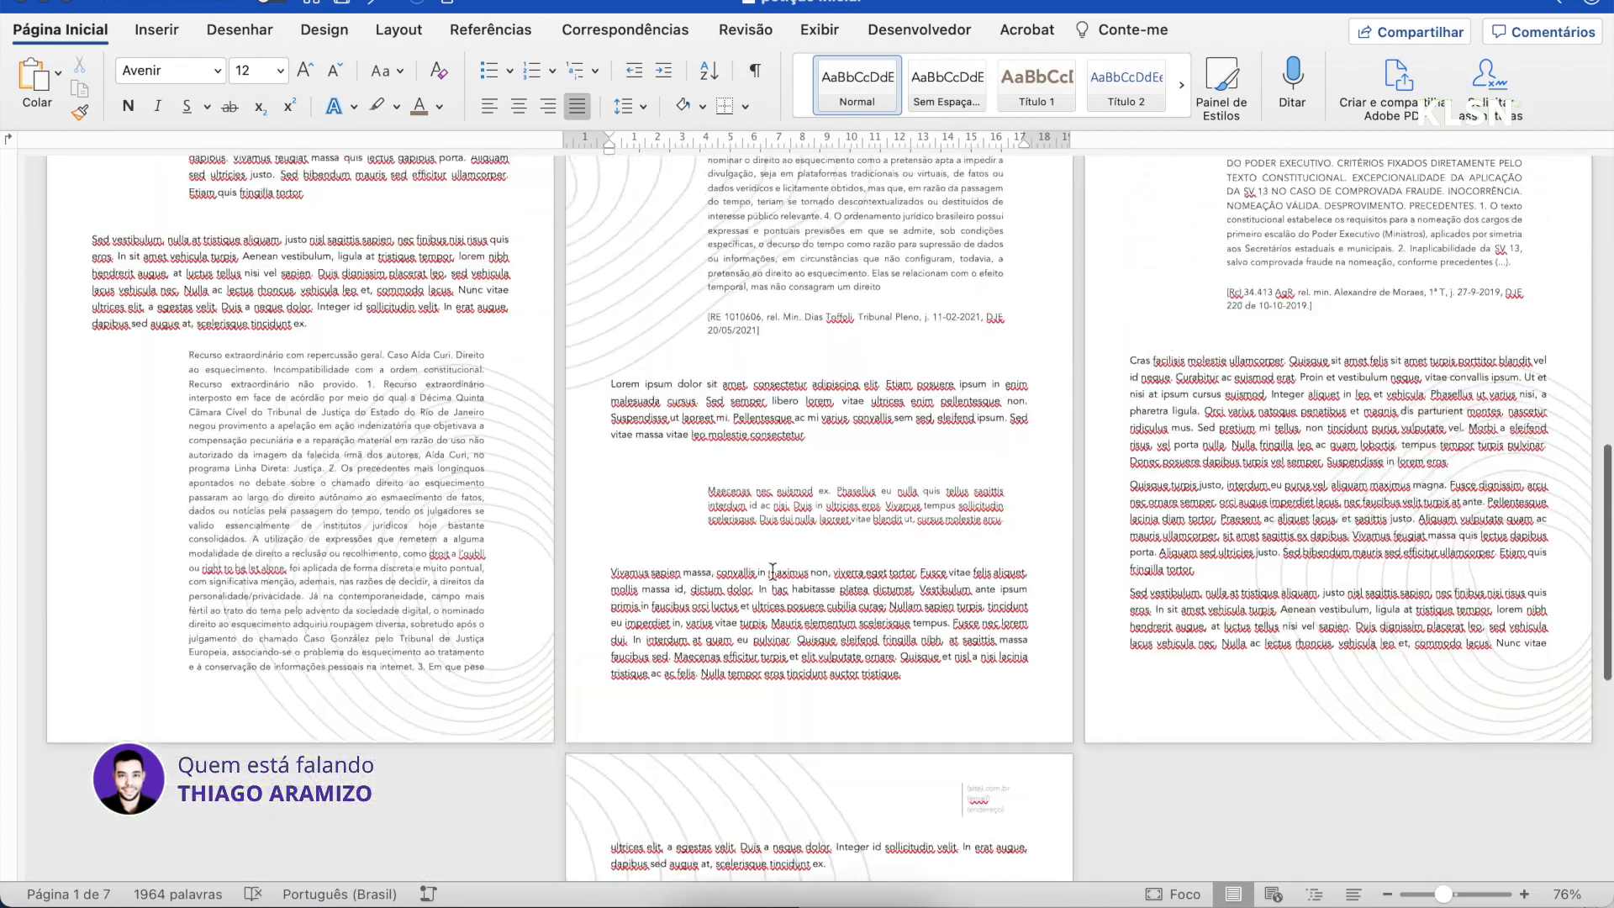
pyautogui.scroll(12, 772, 572)
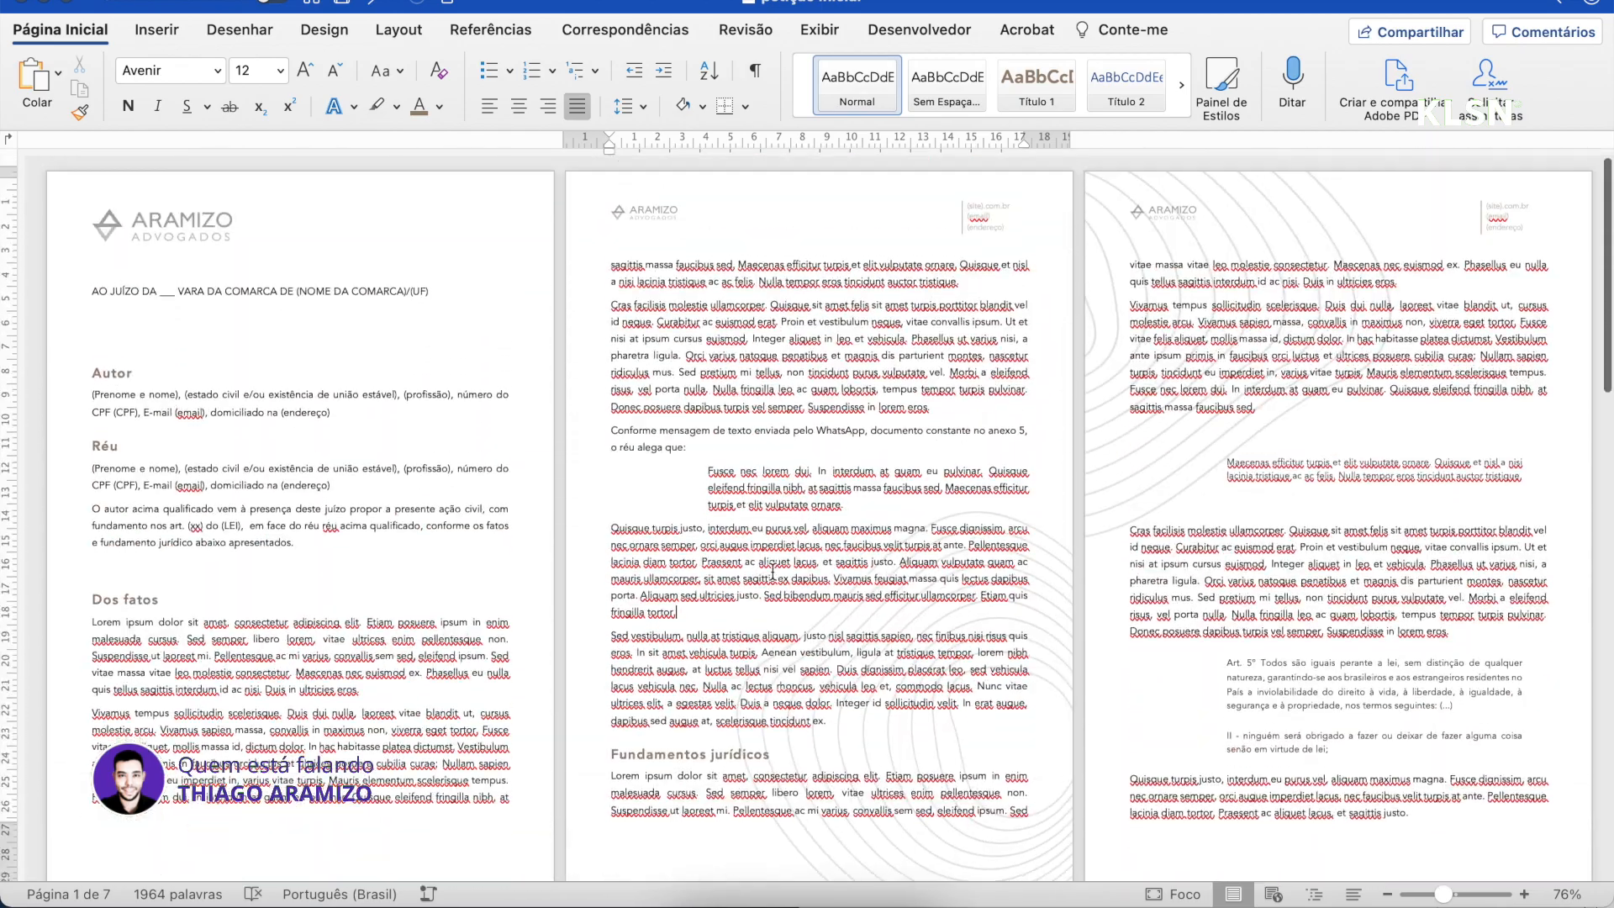
pyautogui.scroll(-1, 773, 572)
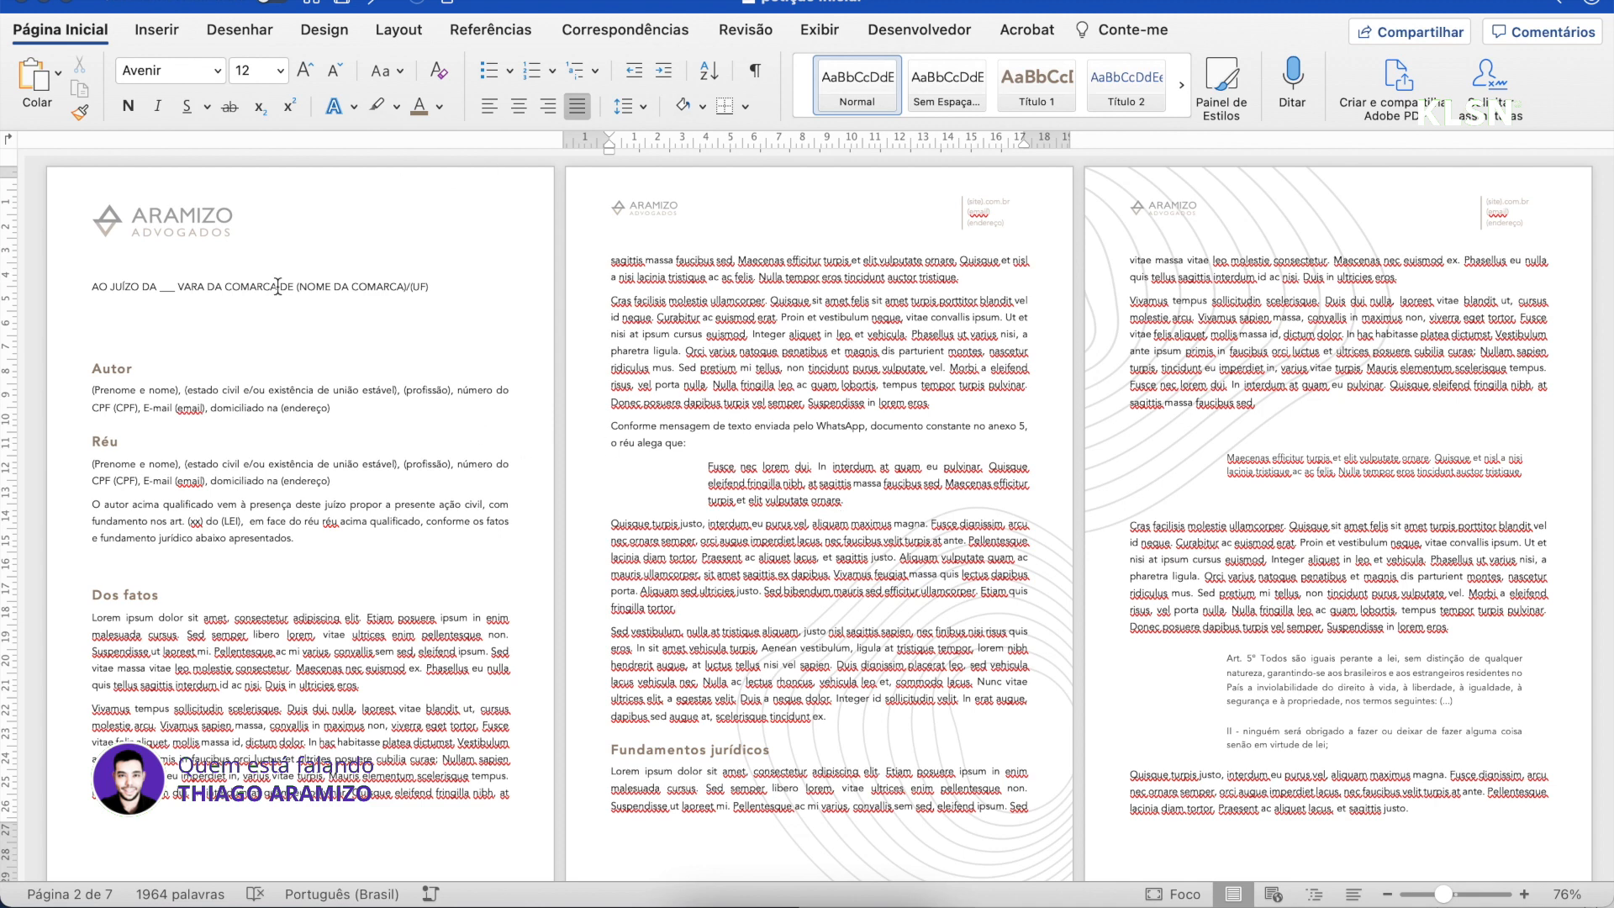
# Add four blank lines on the first page between the Réu details and the paragraph starting "O autor acima qualificado"
pyautogui.click(345, 485)
pyautogui.press('Return')
pyautogui.press('Return')
pyautogui.press('Return')
pyautogui.press('Return')
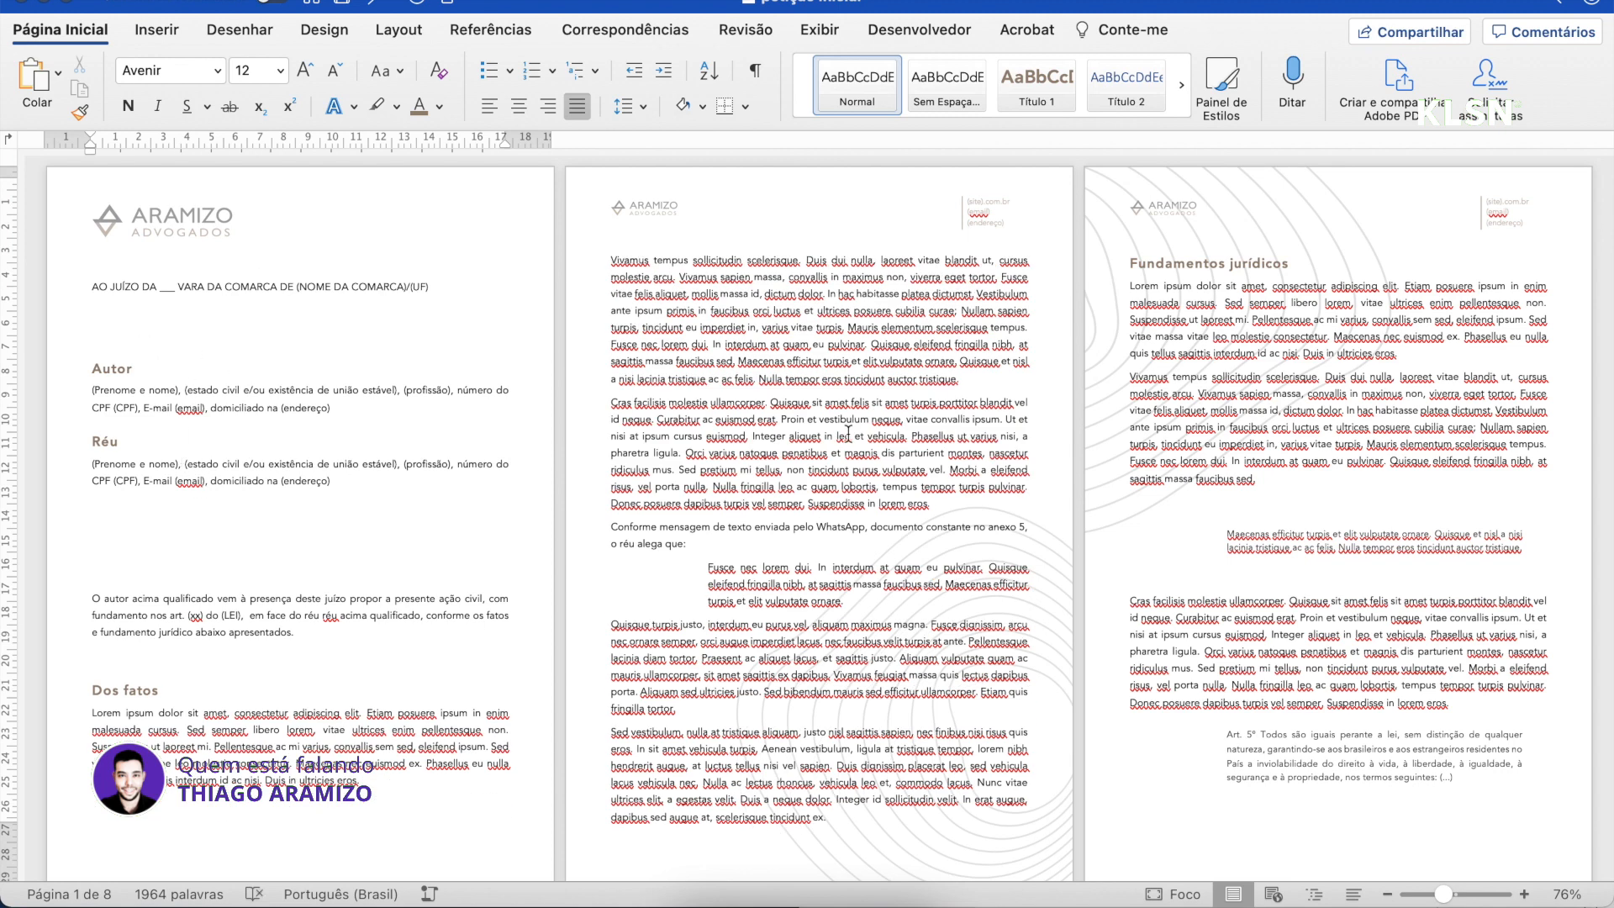
# Insert "fundo.svg" from the "Projeto Aramizo" folder in Finder into the first page's body below the Réu details
pyautogui.moveTo(686, 895)
pyautogui.click(687, 896)
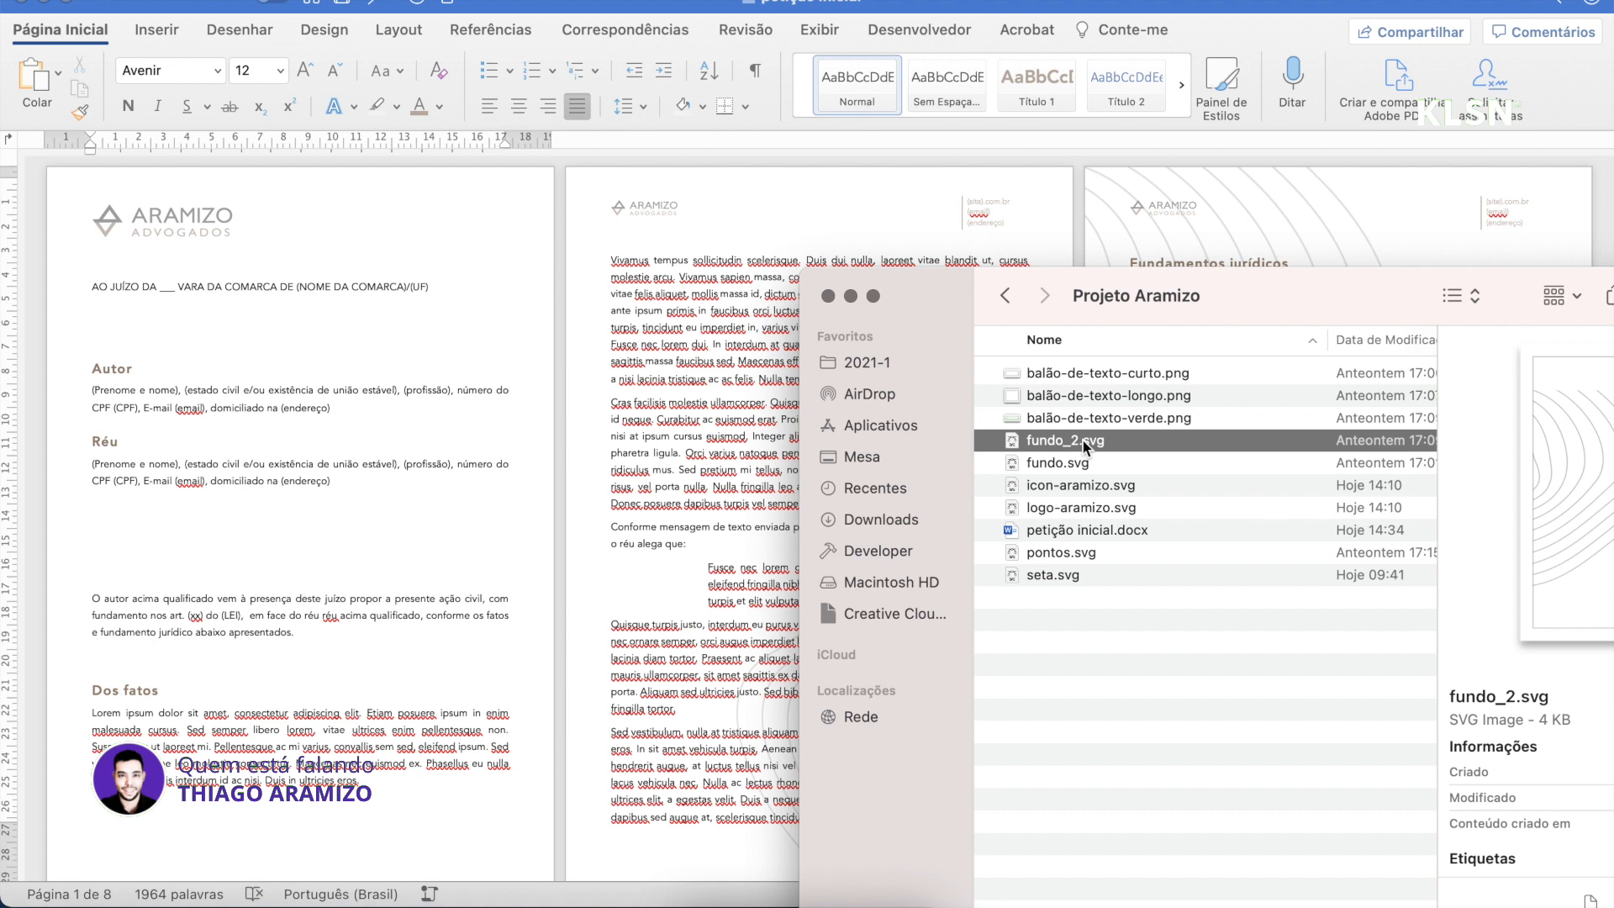
pyautogui.click(1082, 461)
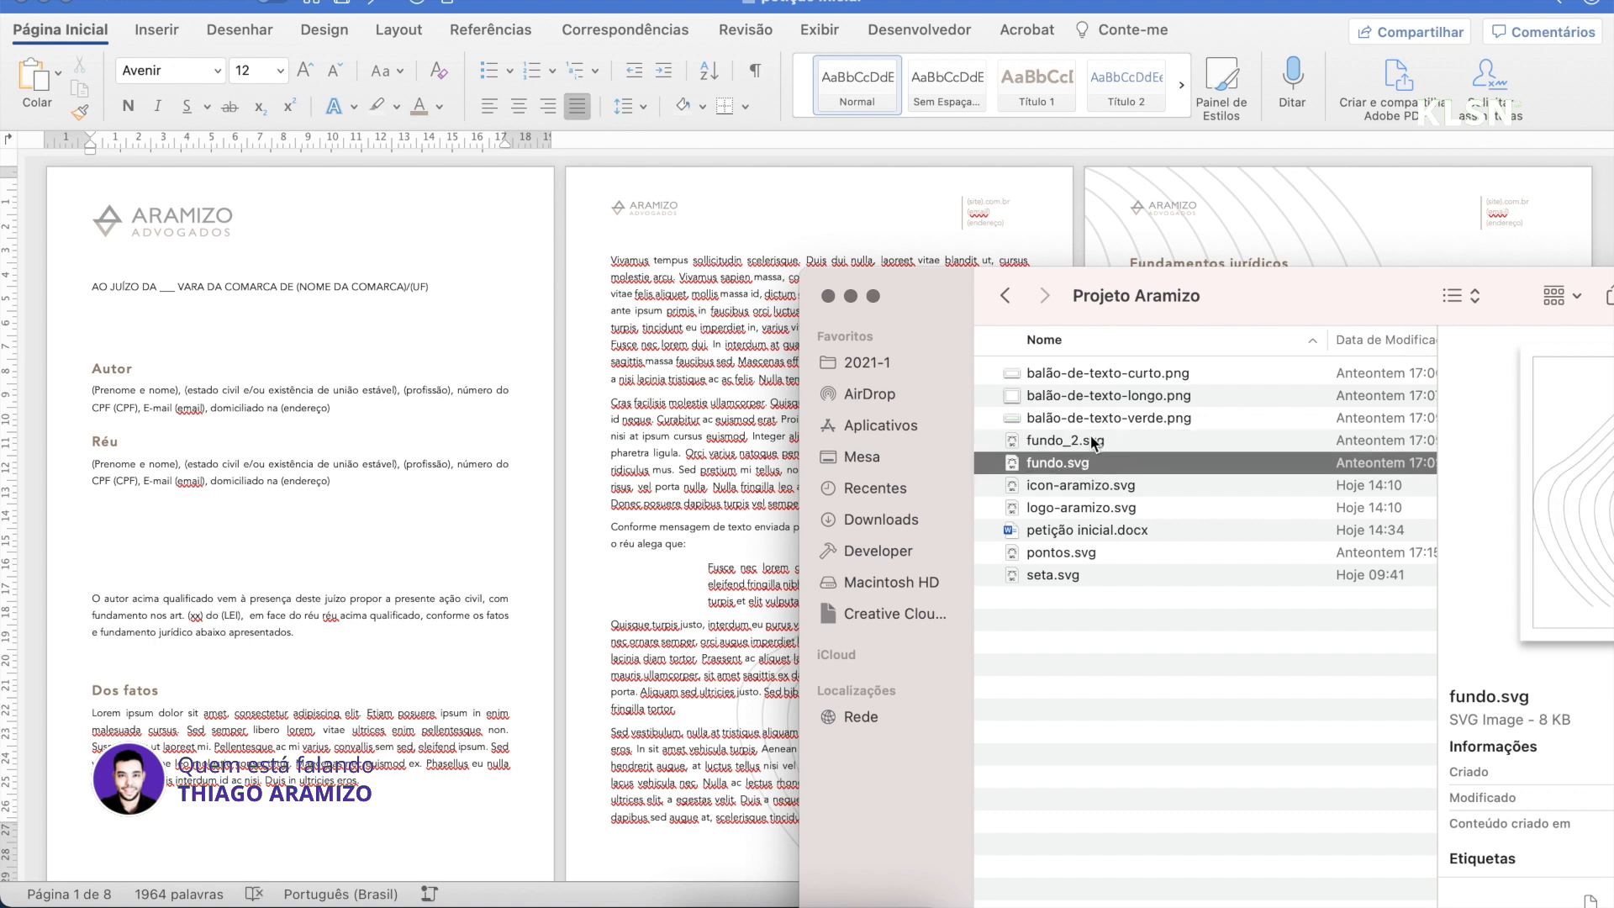
pyautogui.moveTo(1085, 468); pyautogui.dragTo(456, 481)
pyautogui.click(683, 555)
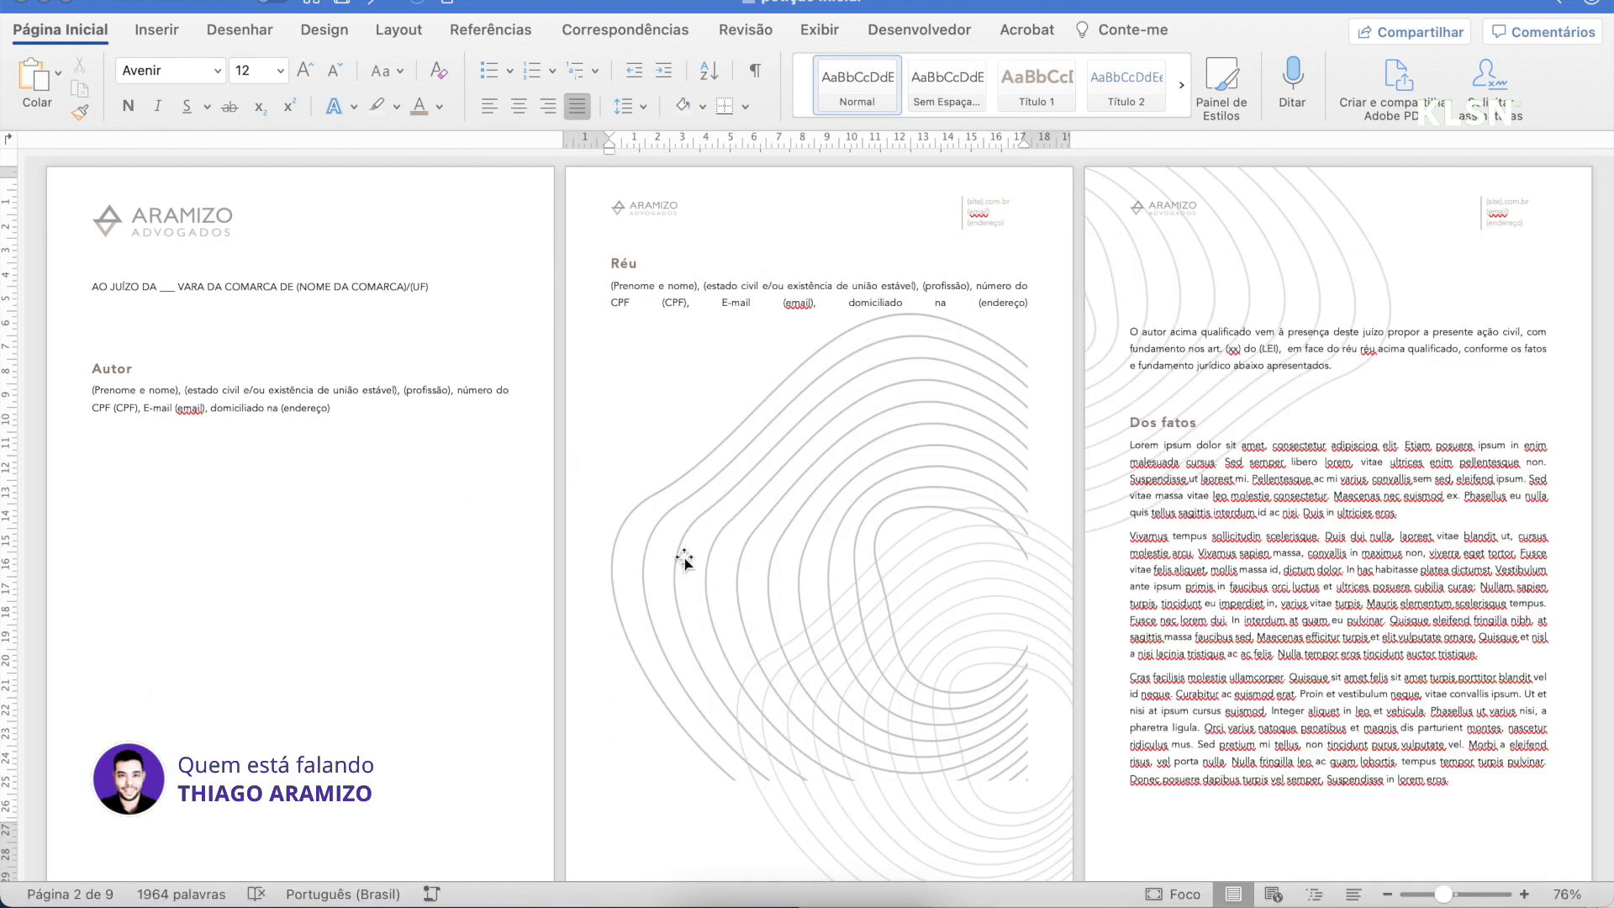
# Set the newly inserted wave graphic's text wrapping to "Atrás do Texto" and flip it vertically
pyautogui.click(745, 561)
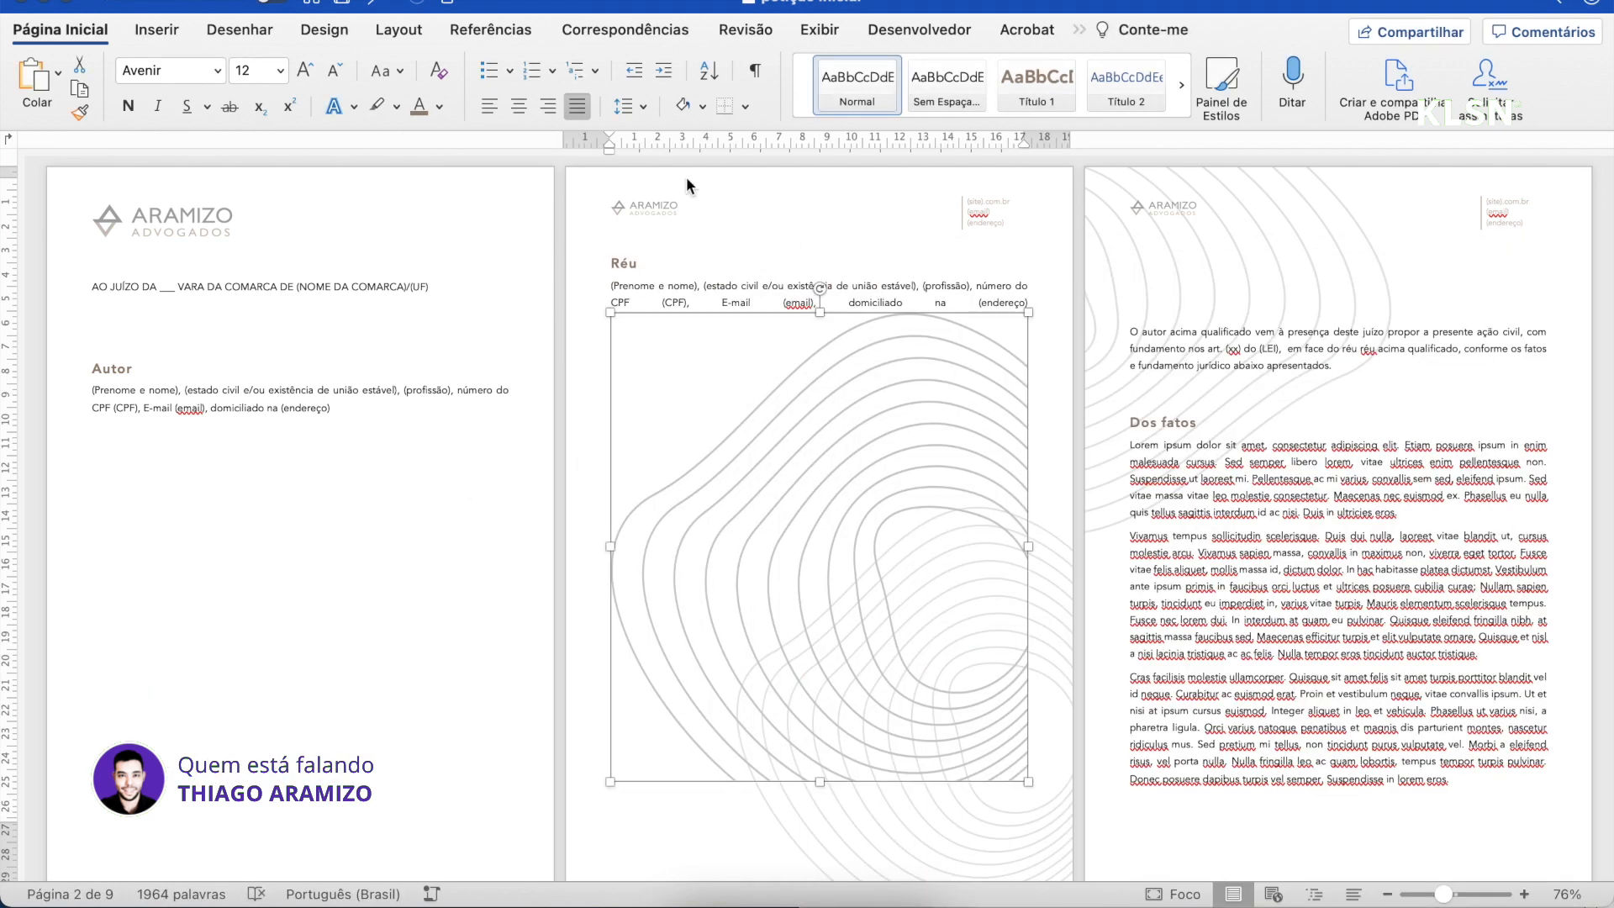
pyautogui.rightClick(881, 404)
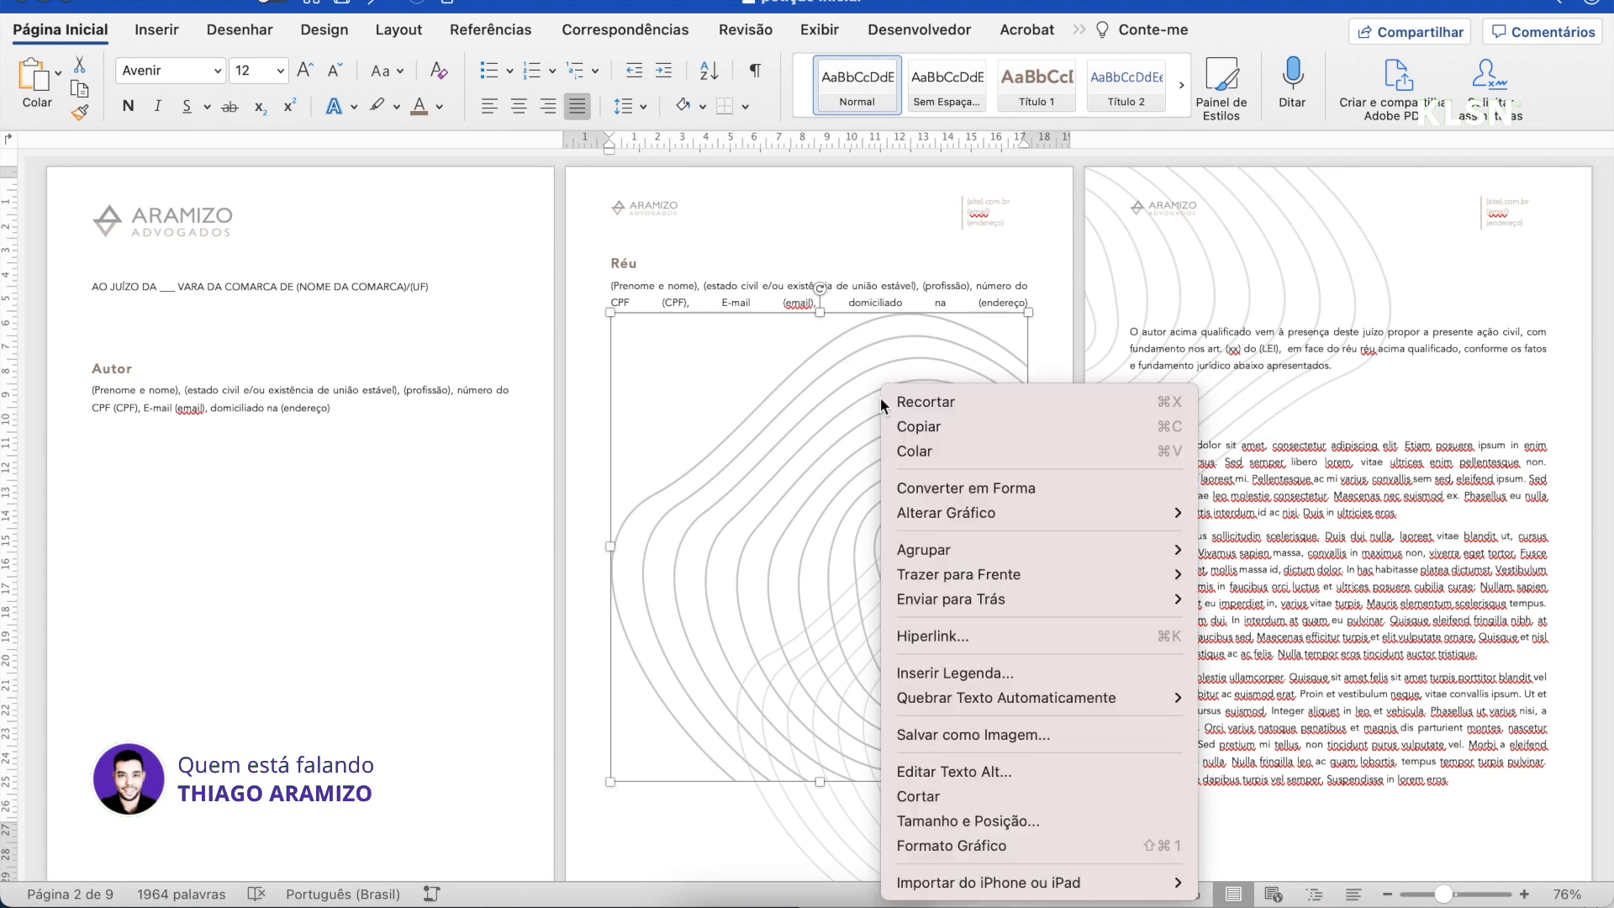
pyautogui.moveTo(1097, 693)
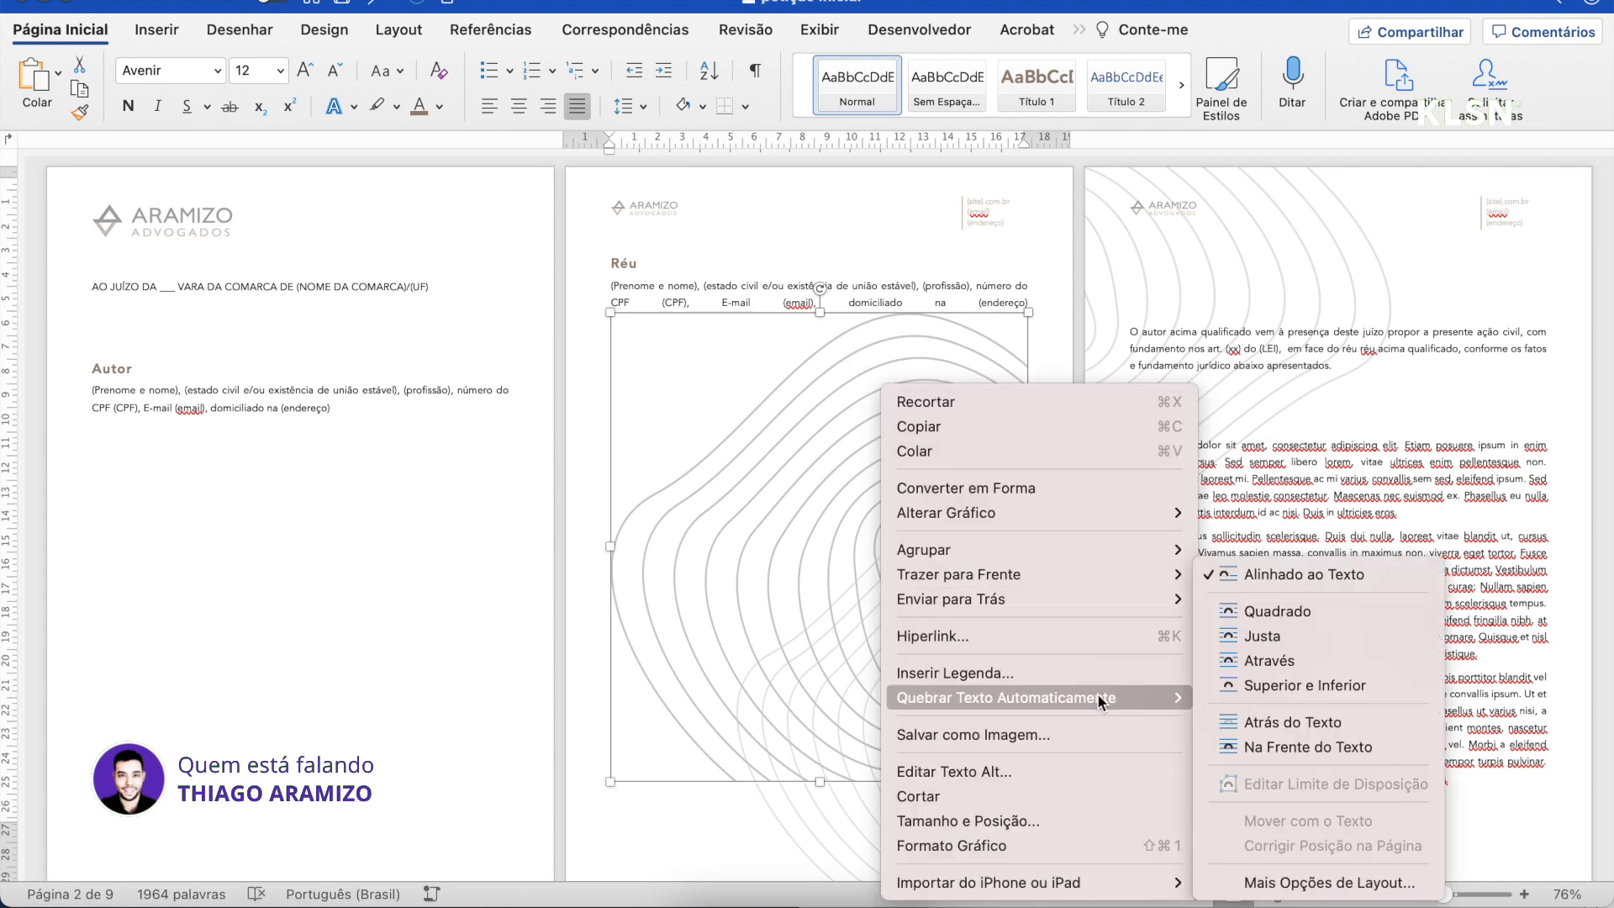
pyautogui.click(1308, 723)
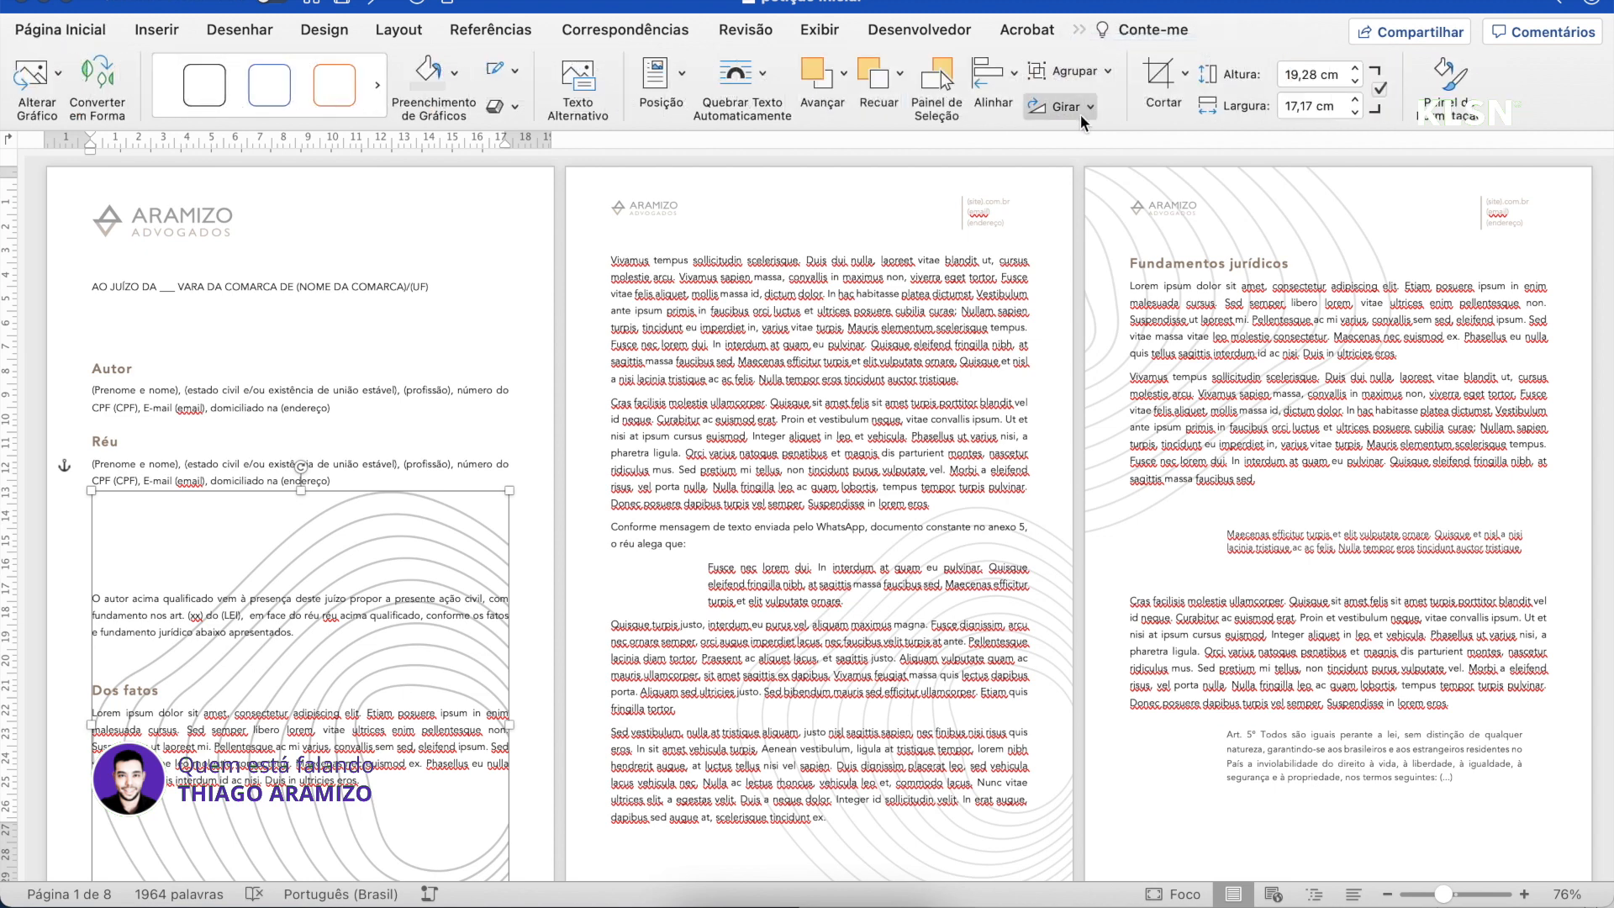
pyautogui.click(1081, 113)
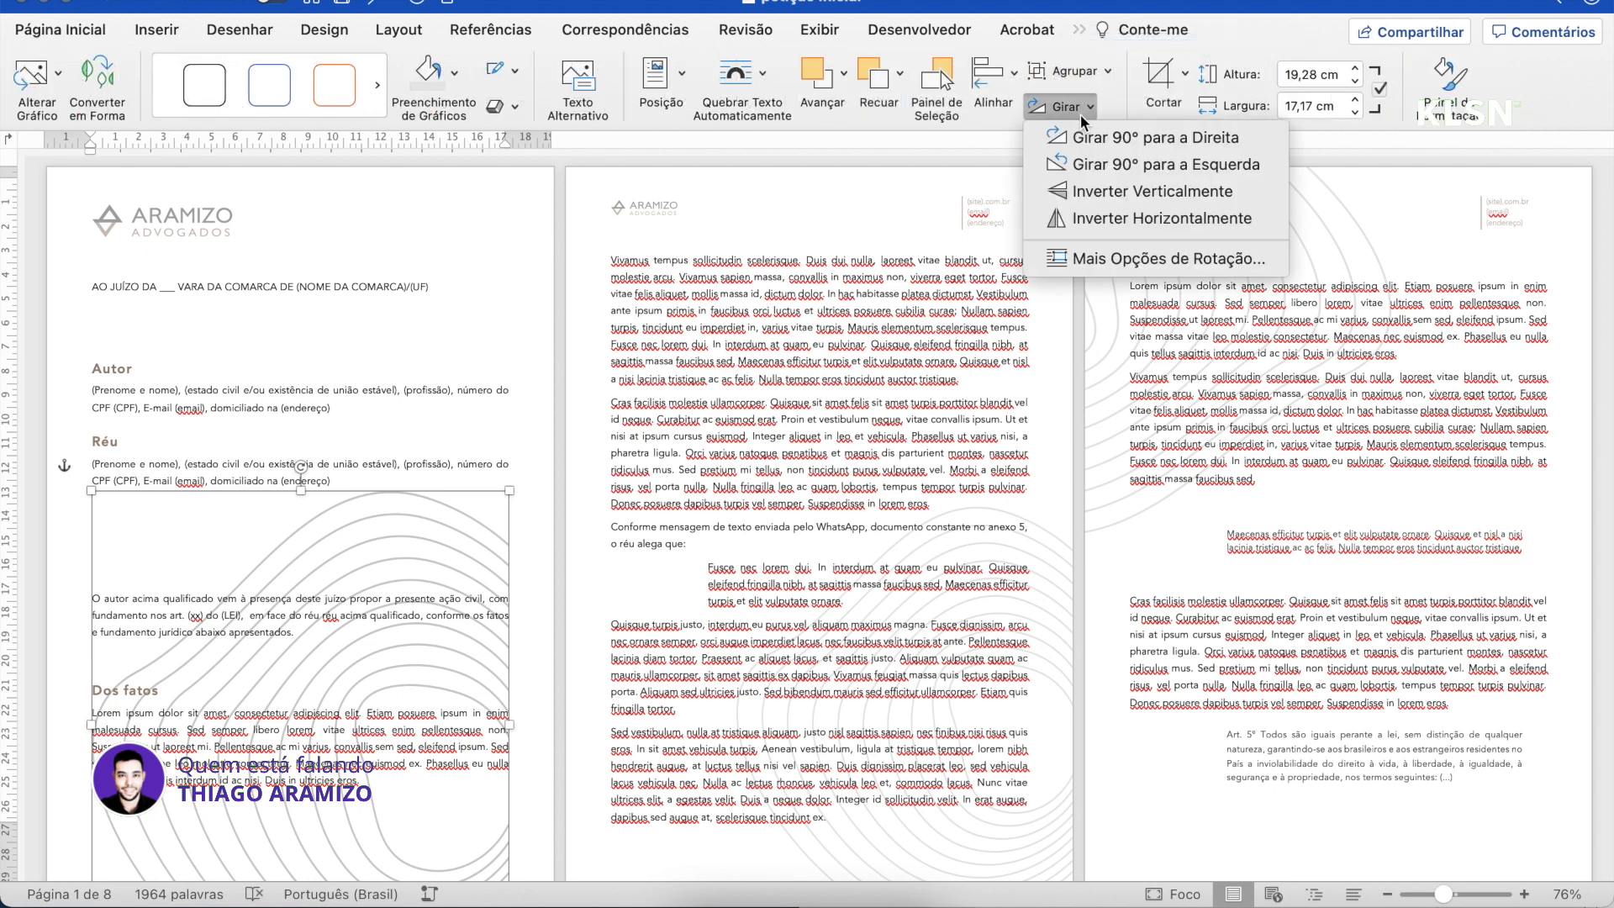
pyautogui.click(1093, 195)
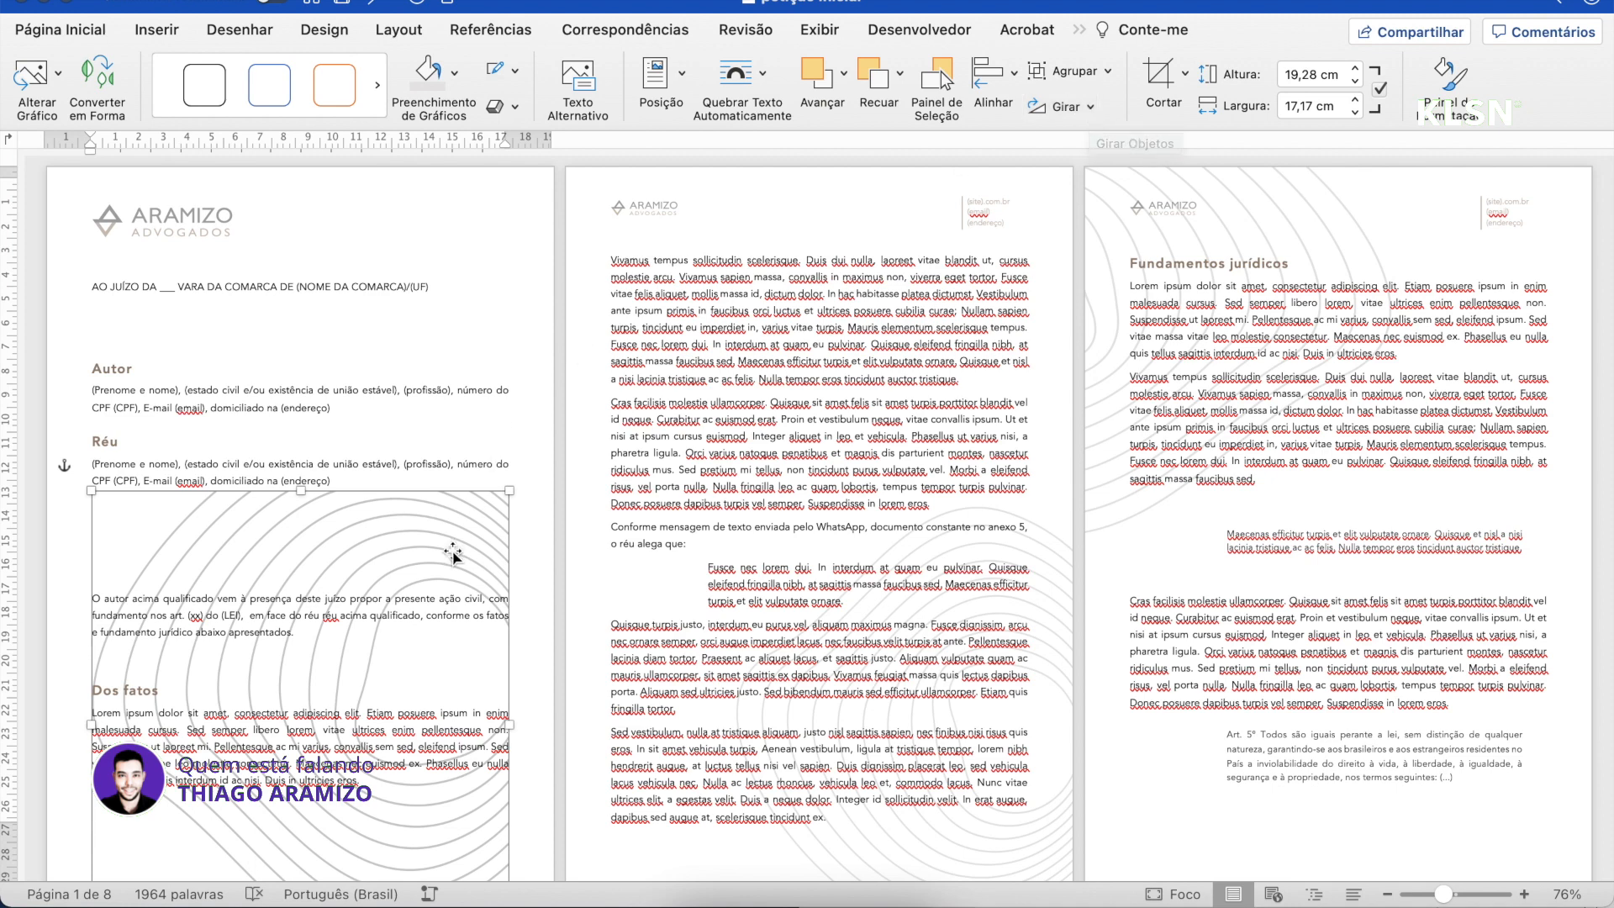
# Move the wave graphic to the first page's upper-right corner and shrink it to about 13 cm wide by 14.6 cm high
pyautogui.moveTo(470, 498); pyautogui.dragTo(517, 221)
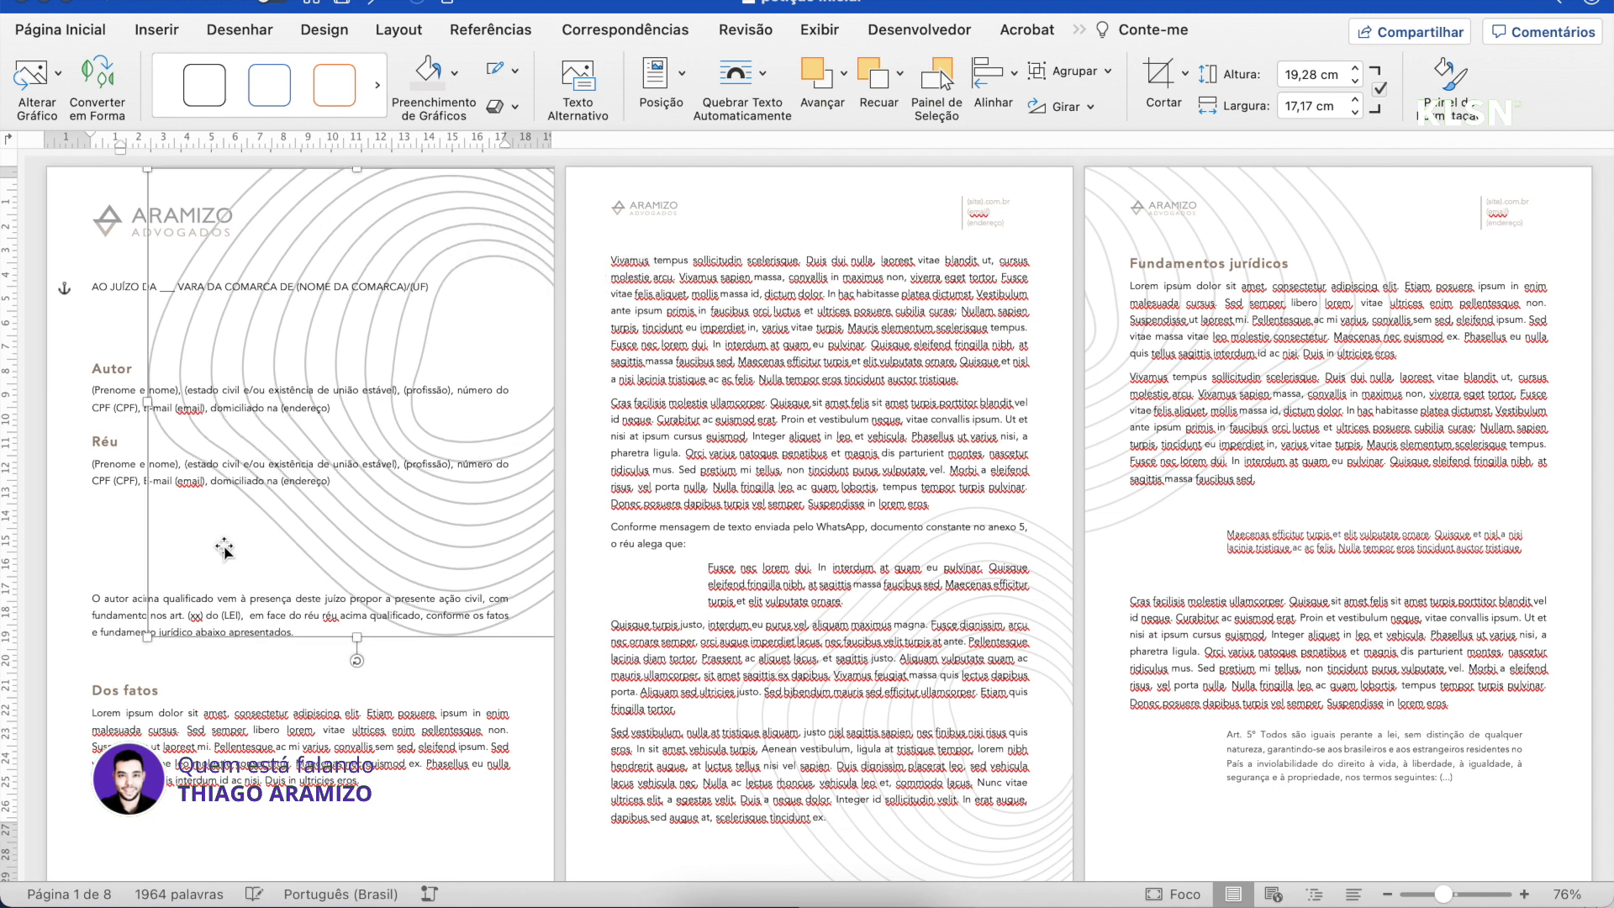
pyautogui.moveTo(147, 638); pyautogui.dragTo(282, 522)
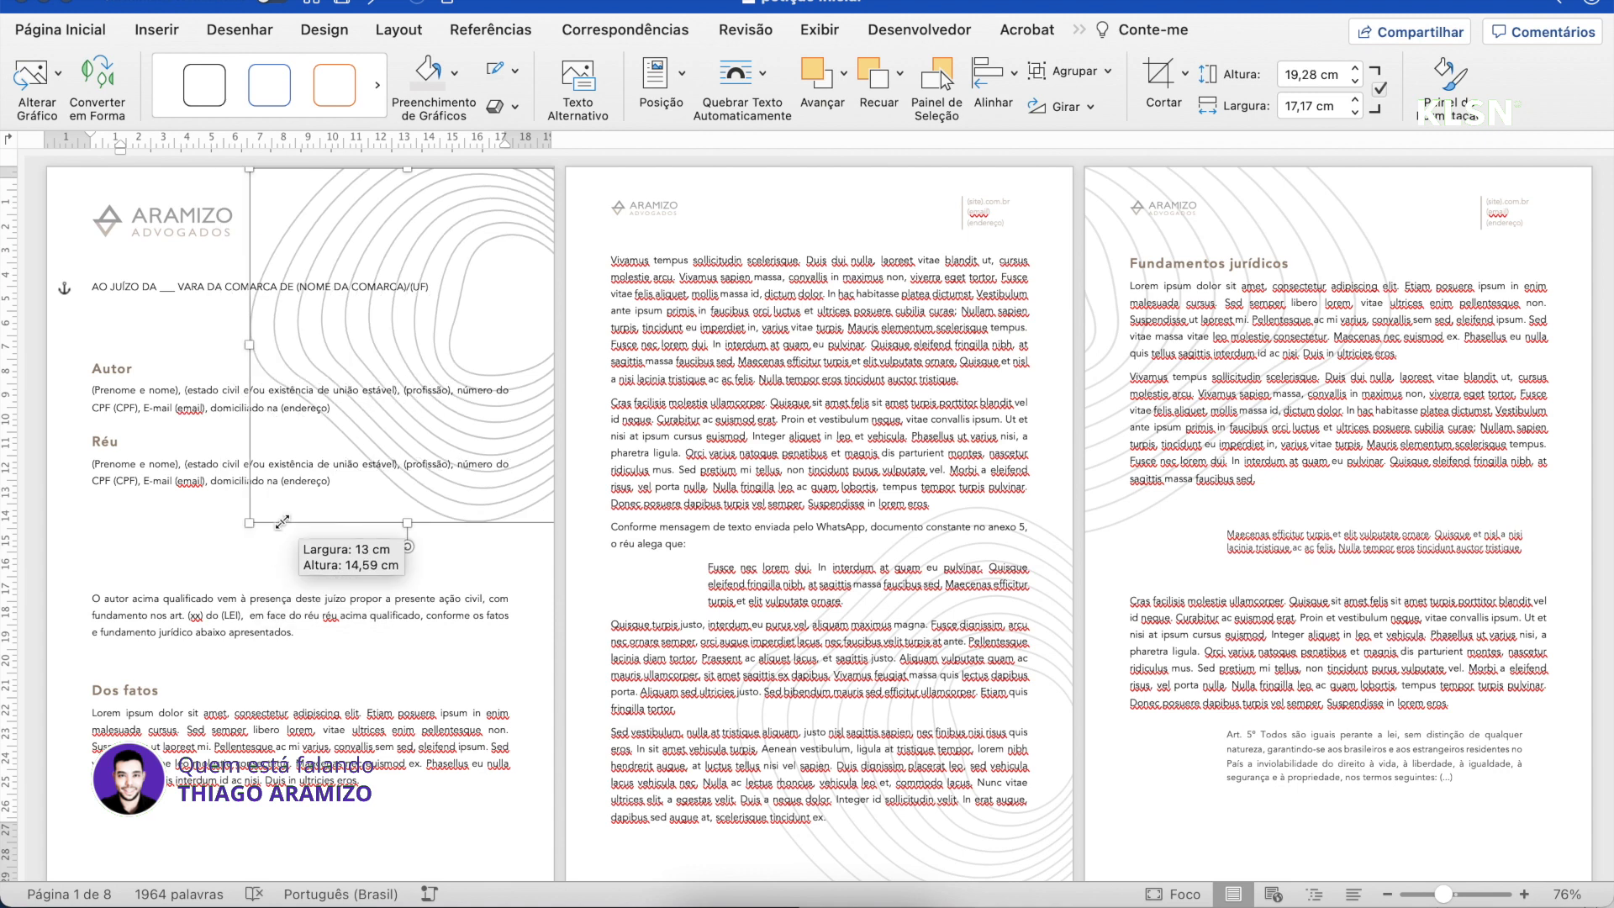
pyautogui.click(489, 586)
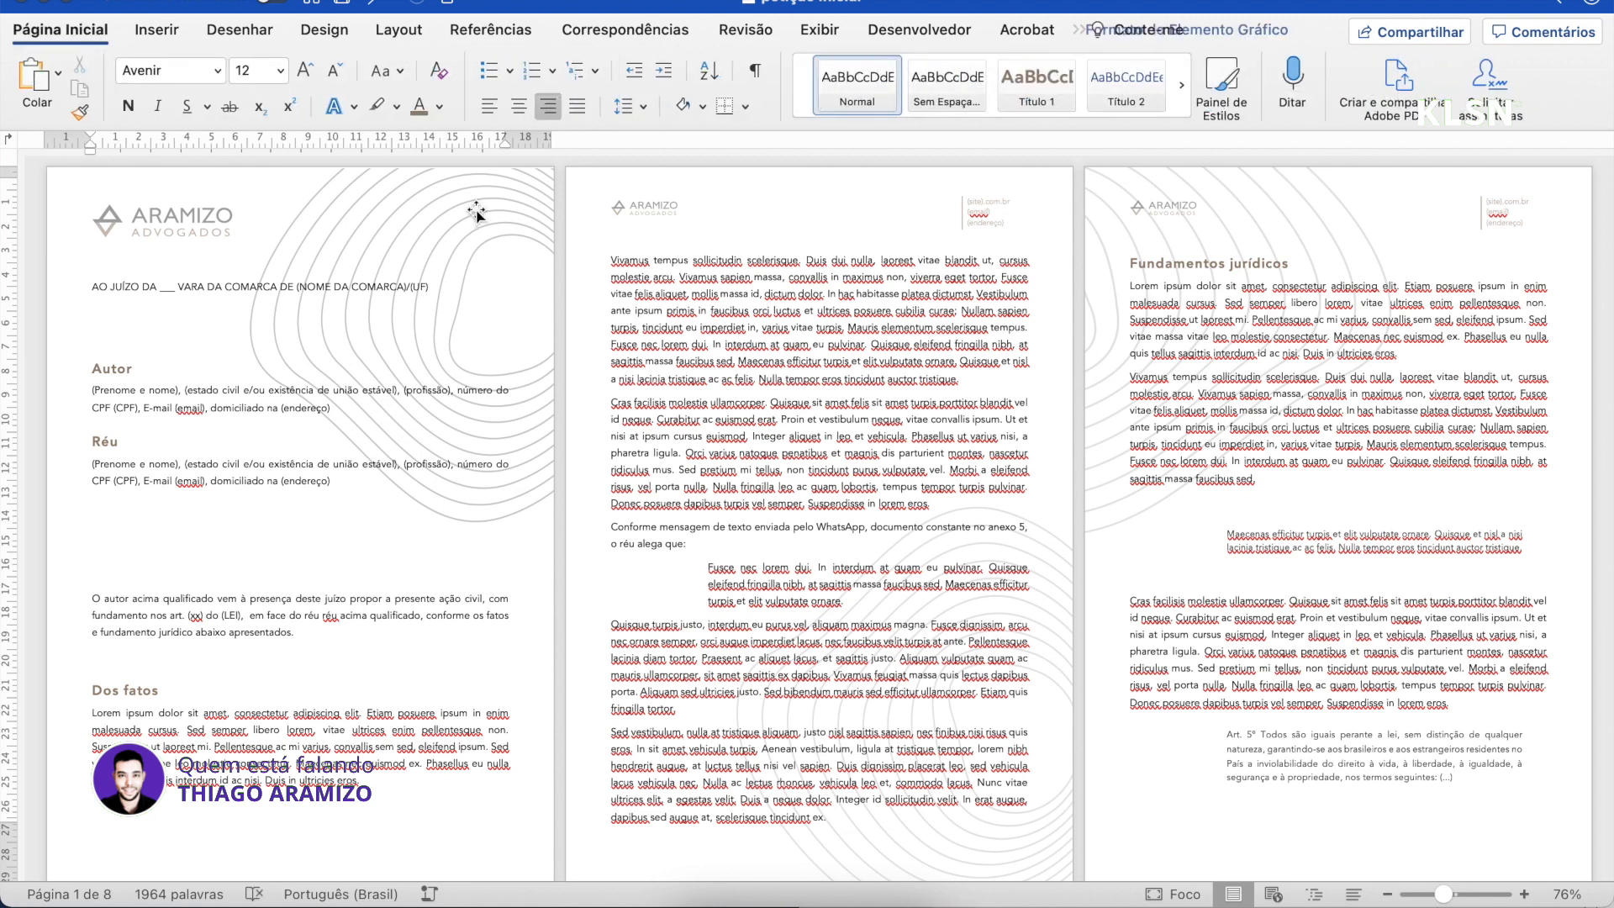
# Fill the first page's wave graphic with a light gray theme shade
pyautogui.click(488, 227)
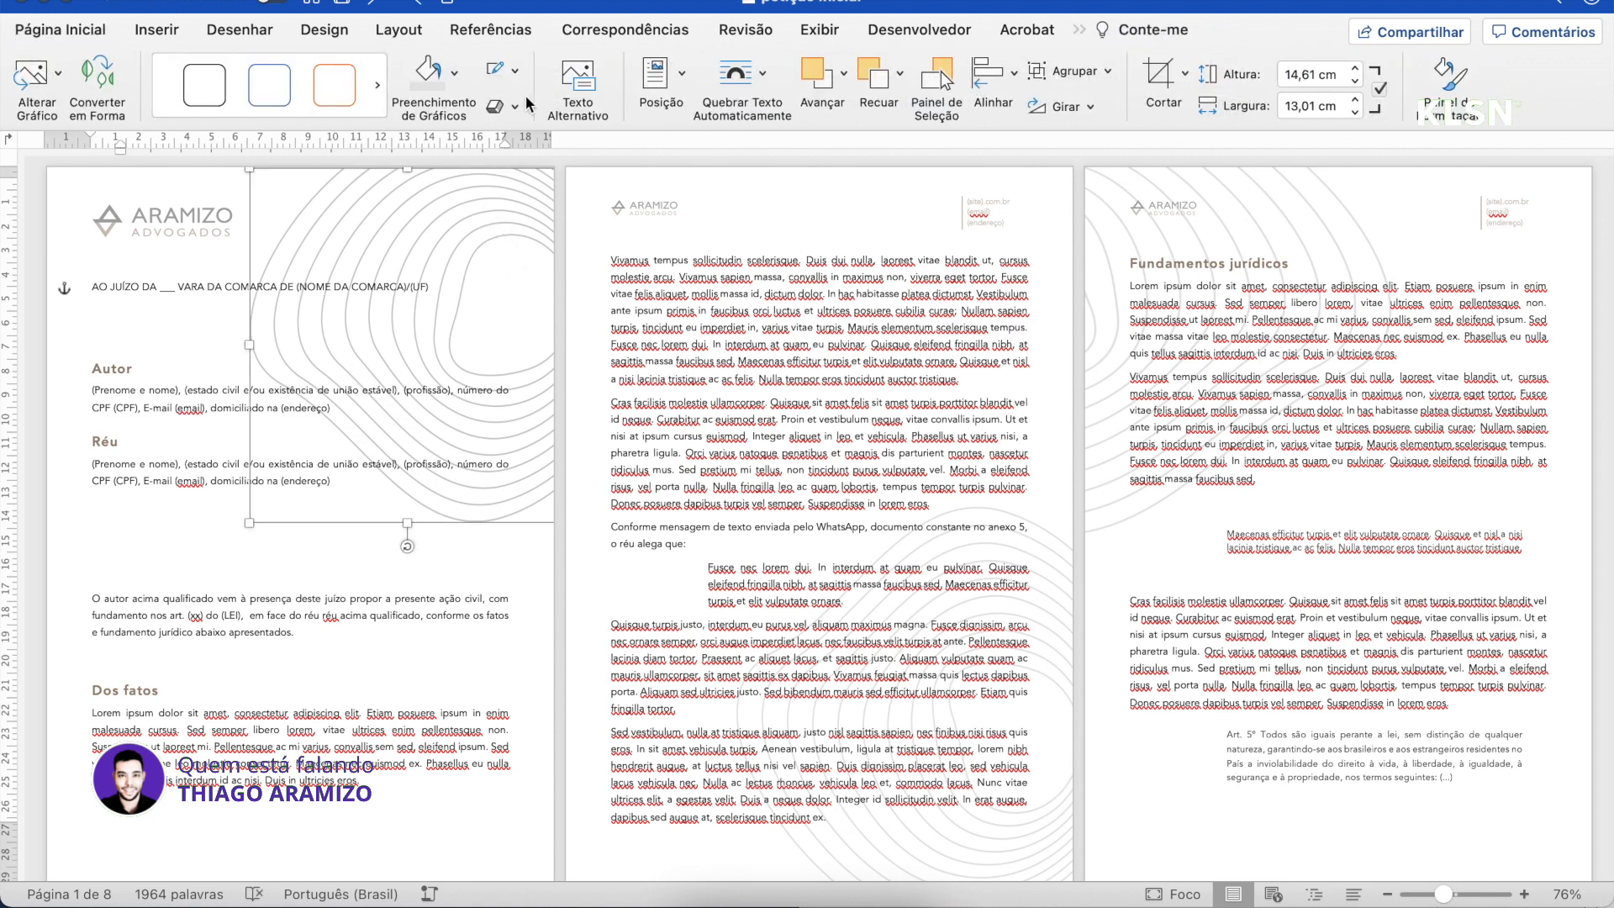
pyautogui.click(455, 73)
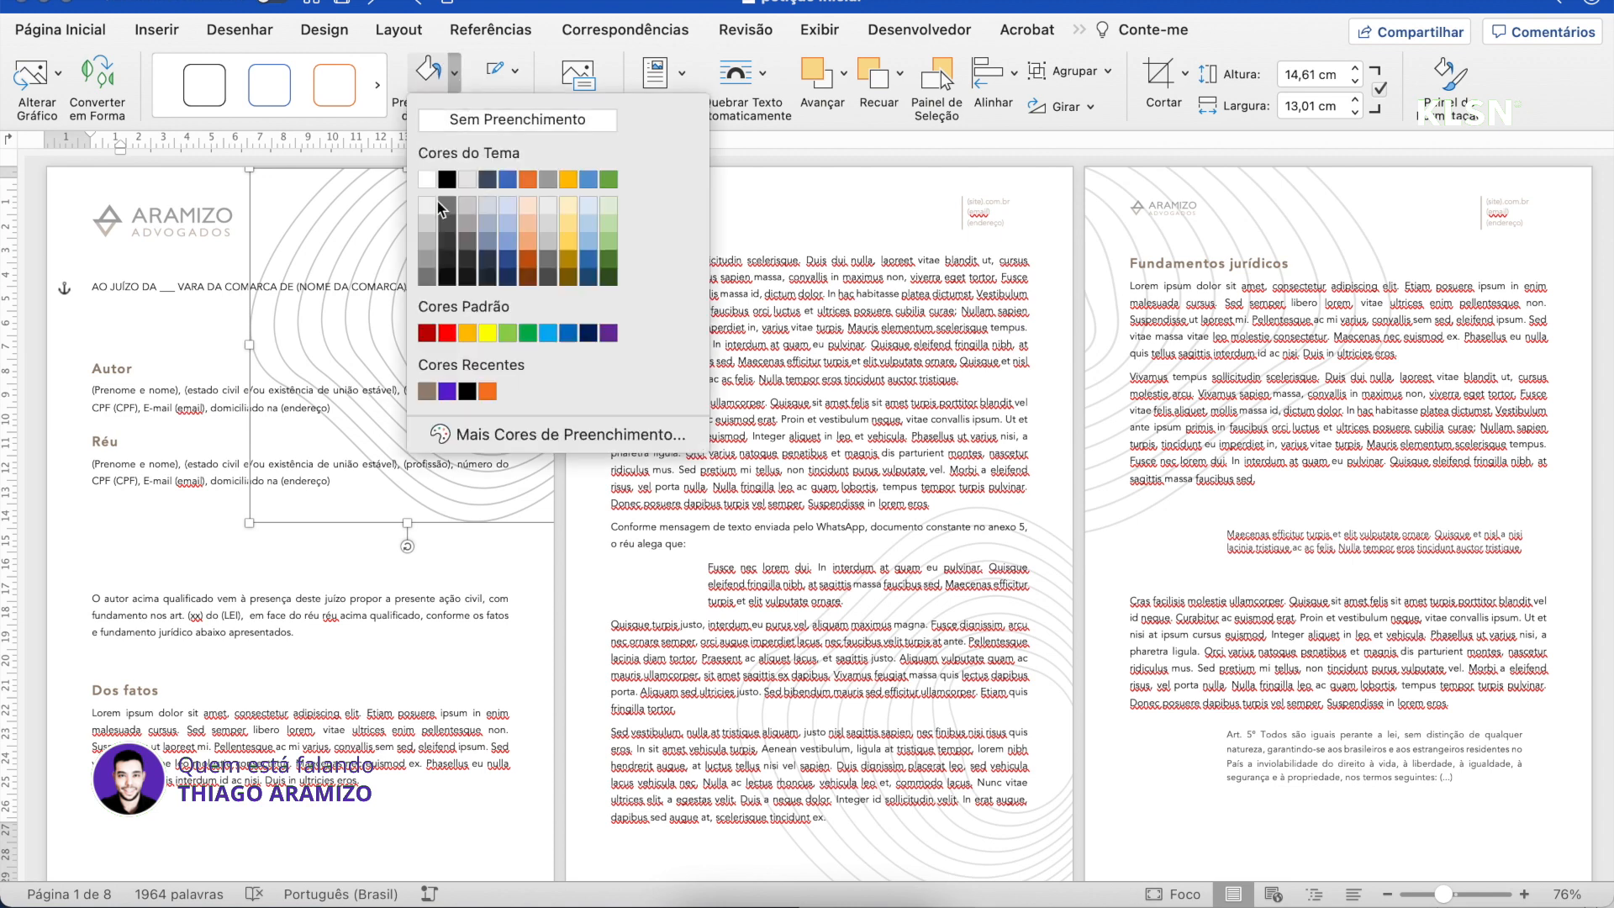
pyautogui.click(427, 224)
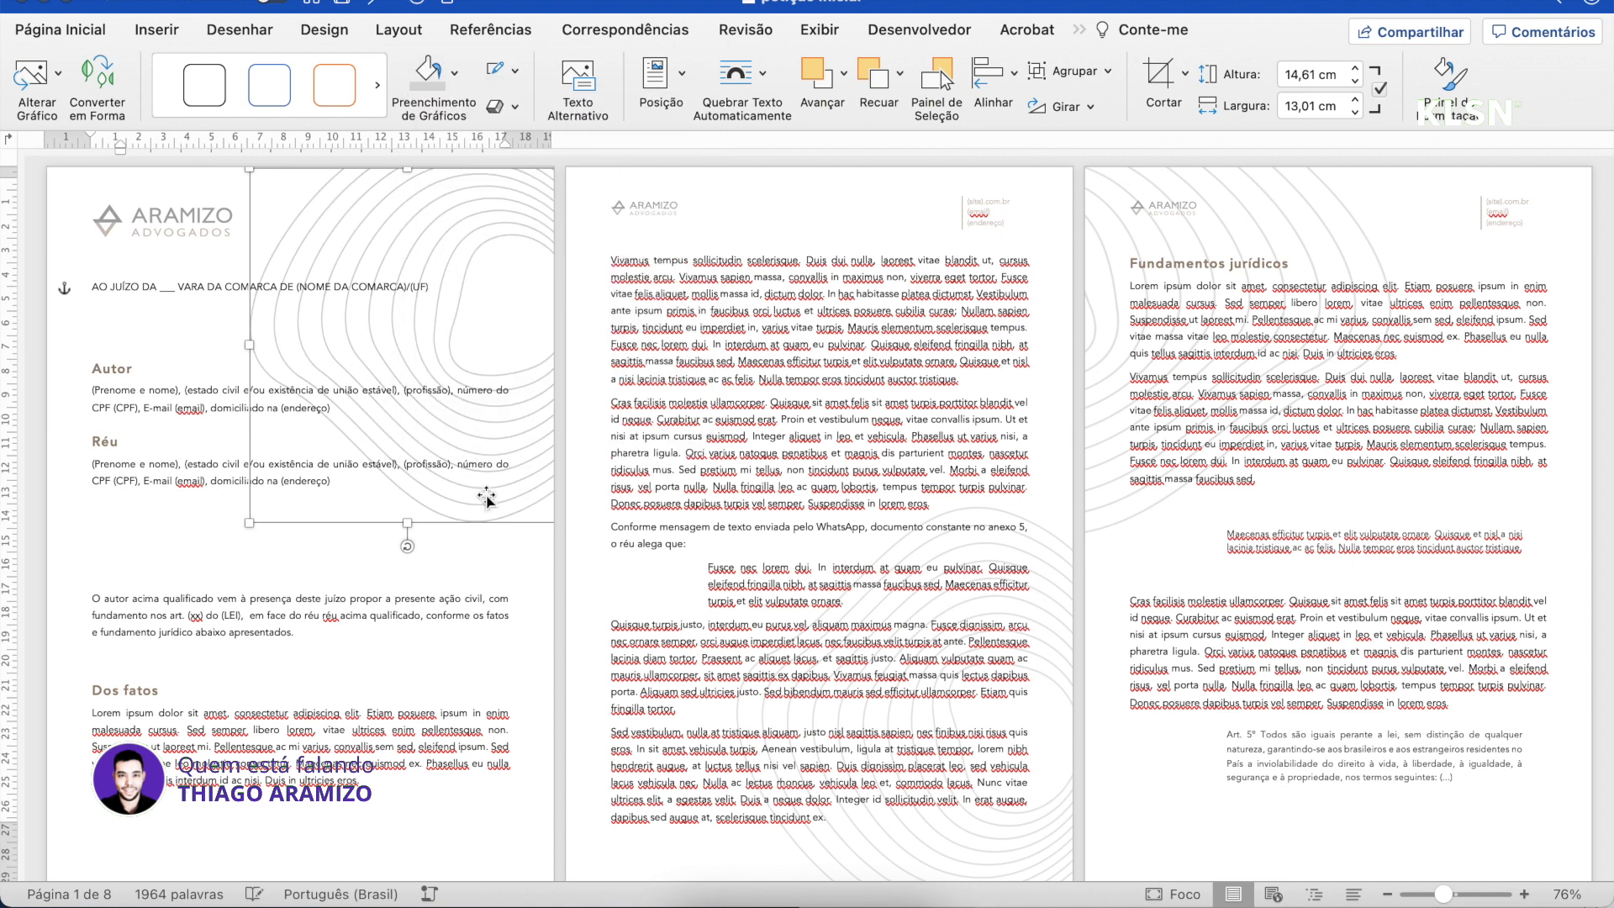
pyautogui.click(500, 561)
pyautogui.click(475, 234)
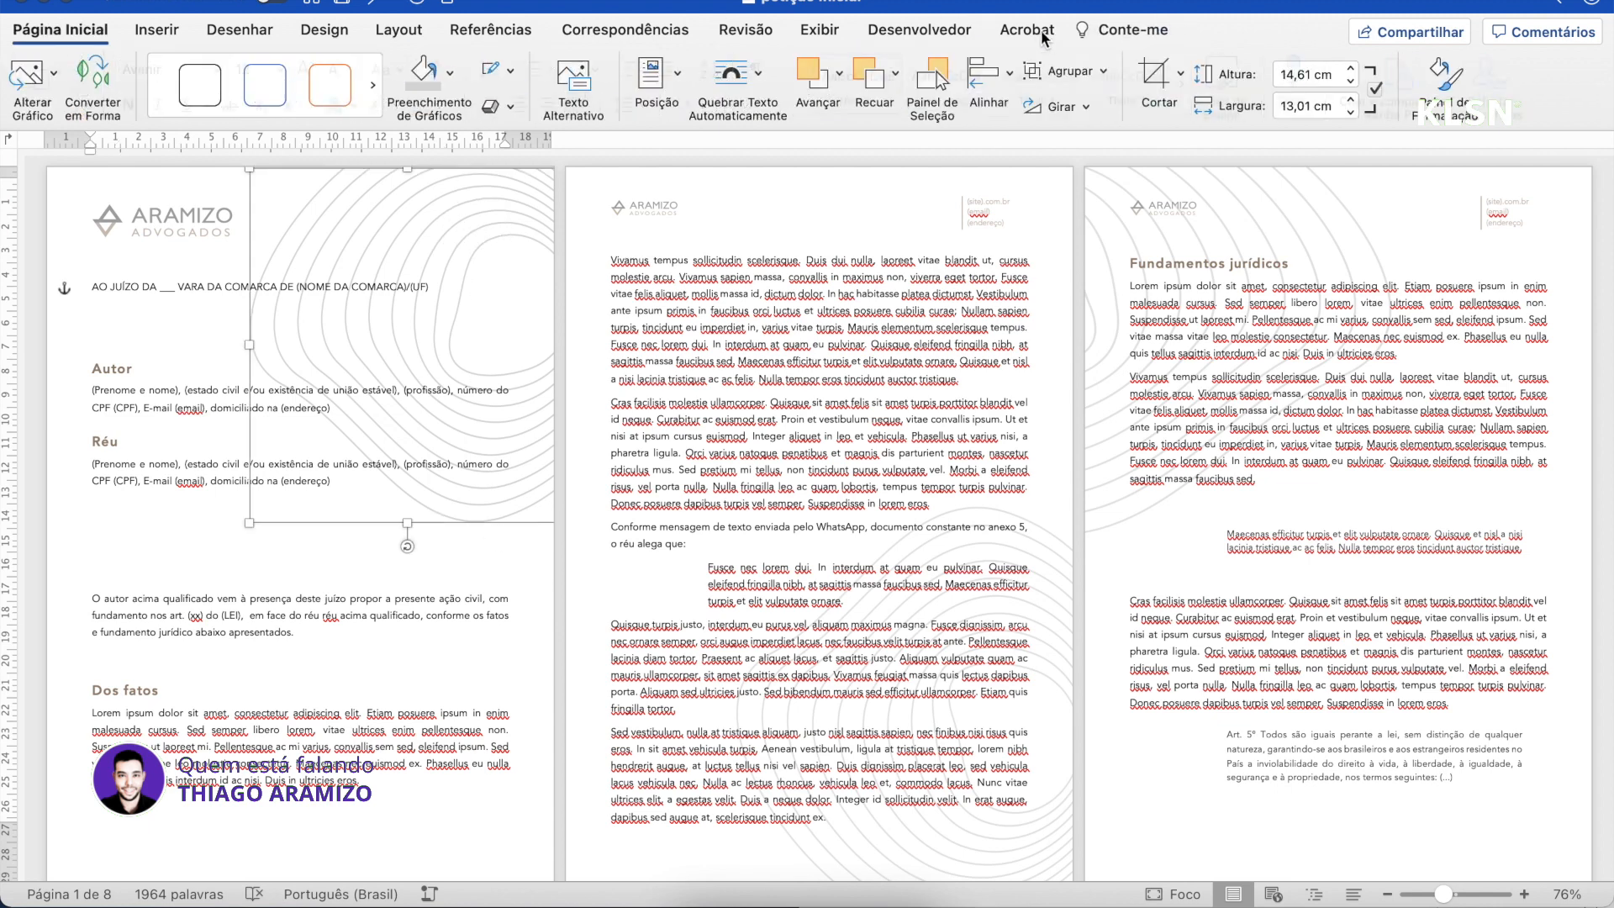
# Try a dark red fill on the first page's wave graphic, replacing it with a very light gray
pyautogui.click(454, 73)
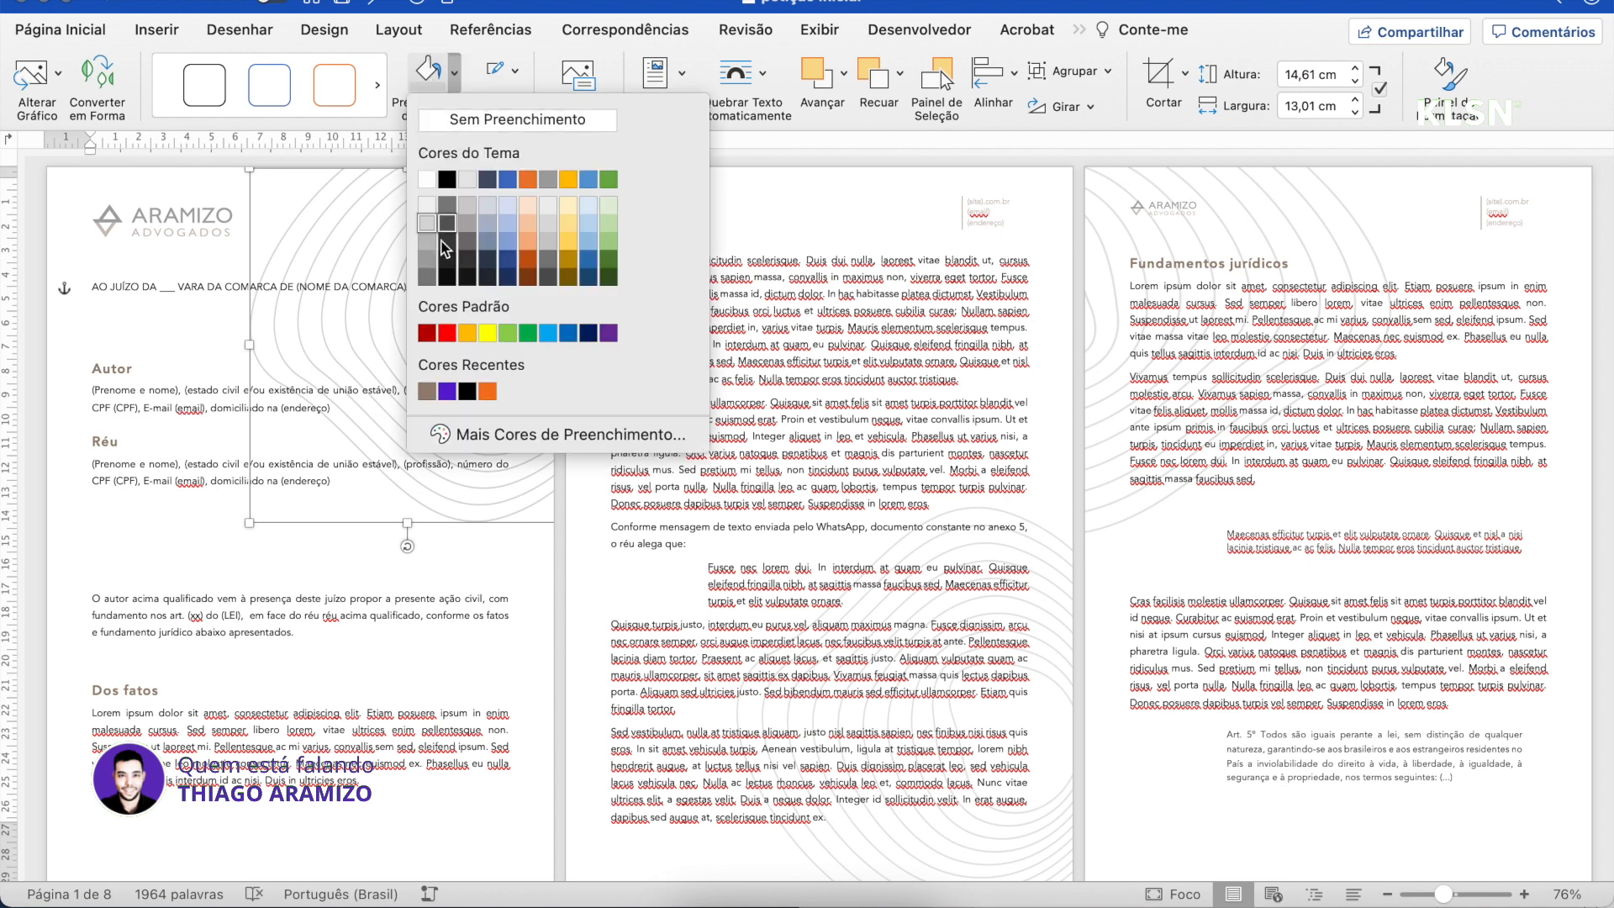
pyautogui.click(427, 333)
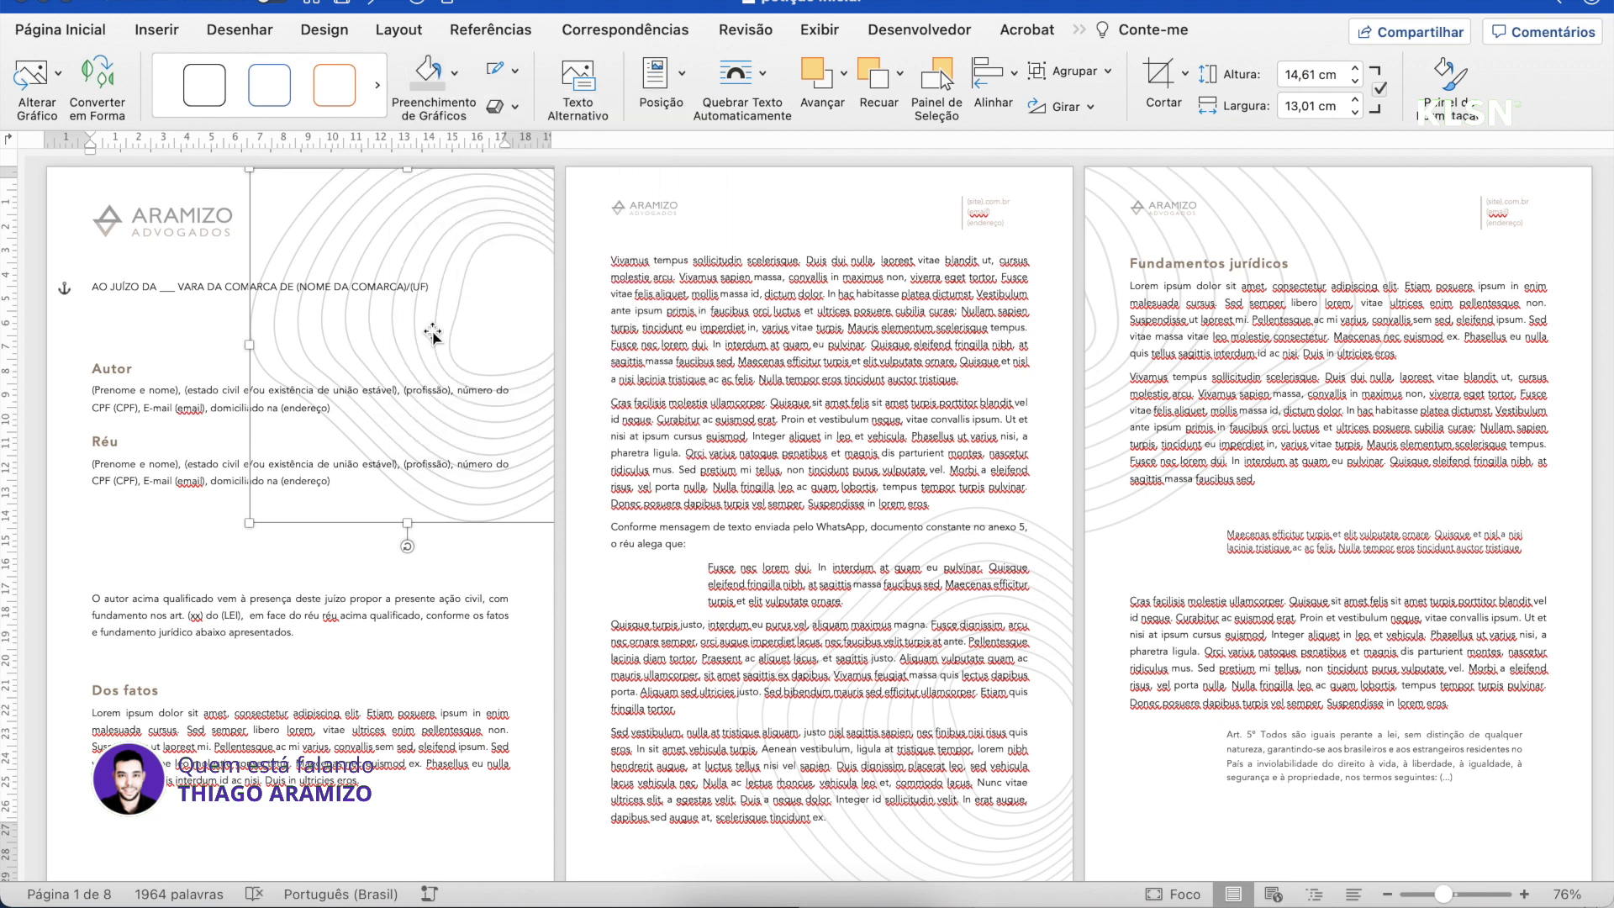
pyautogui.click(457, 82)
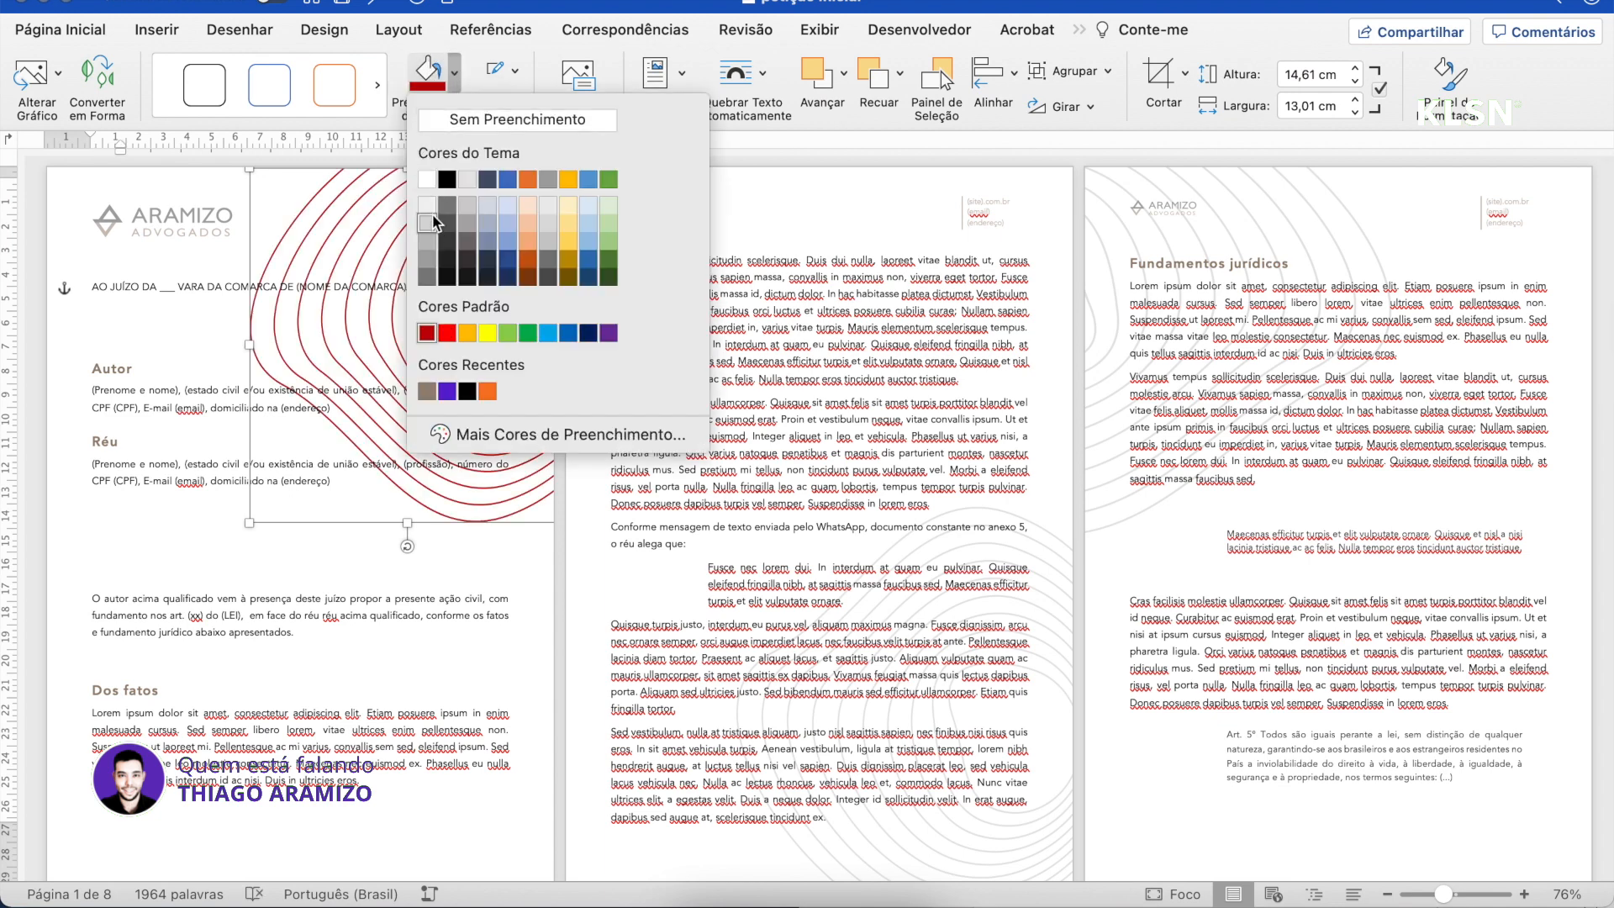
pyautogui.click(428, 223)
pyautogui.click(510, 560)
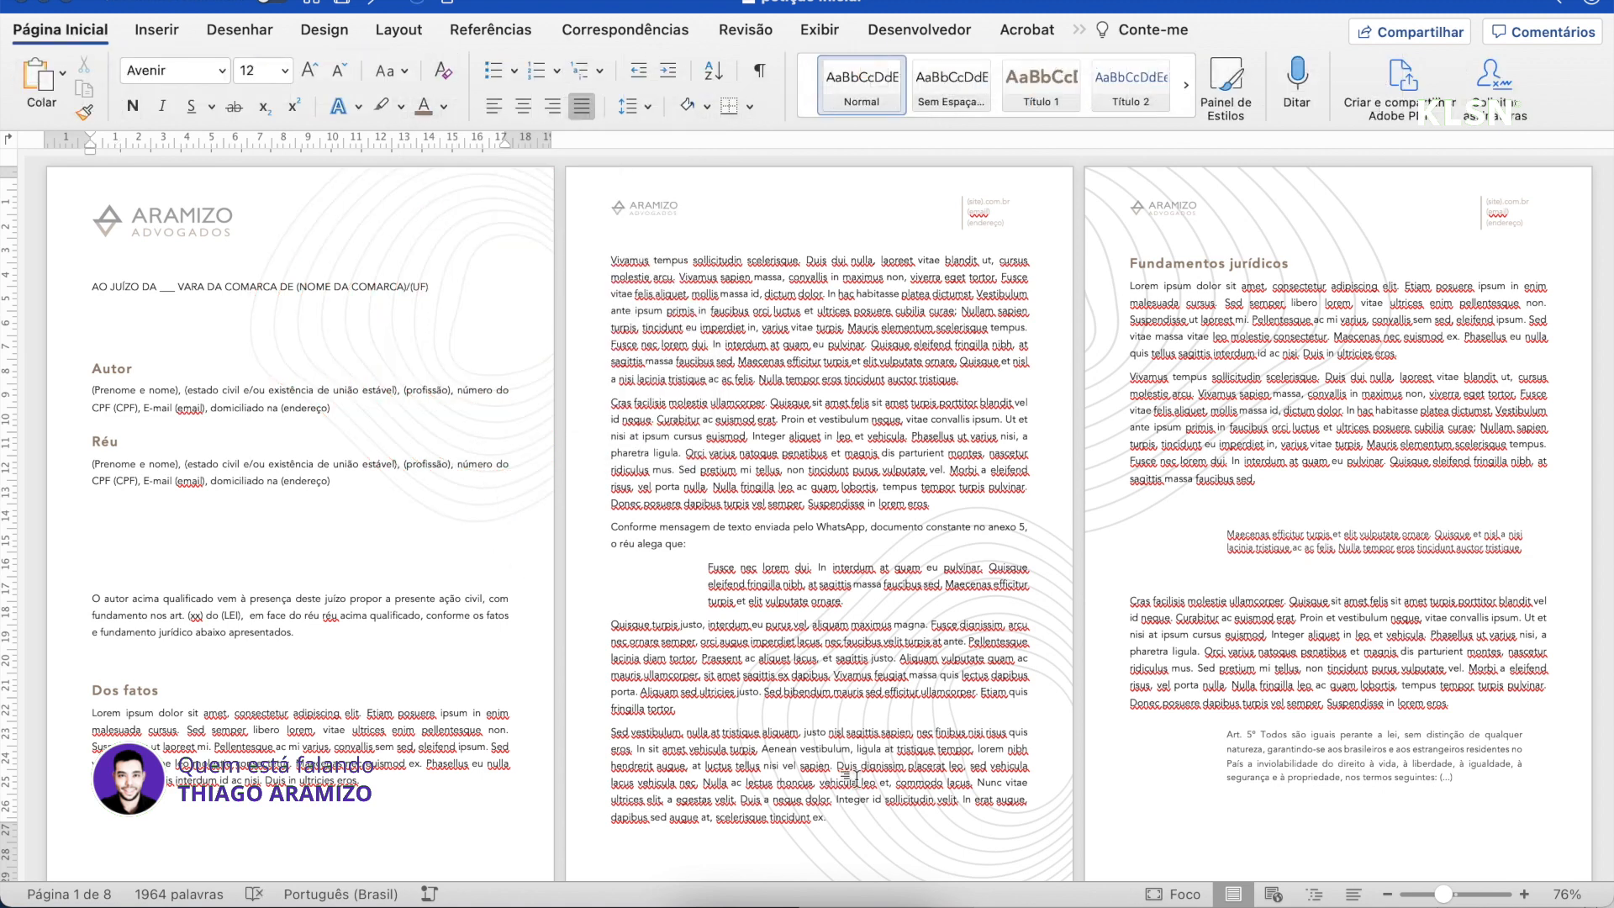
# Set the fill of the first page's wave graphic to the light gray base theme colour
pyautogui.click(449, 222)
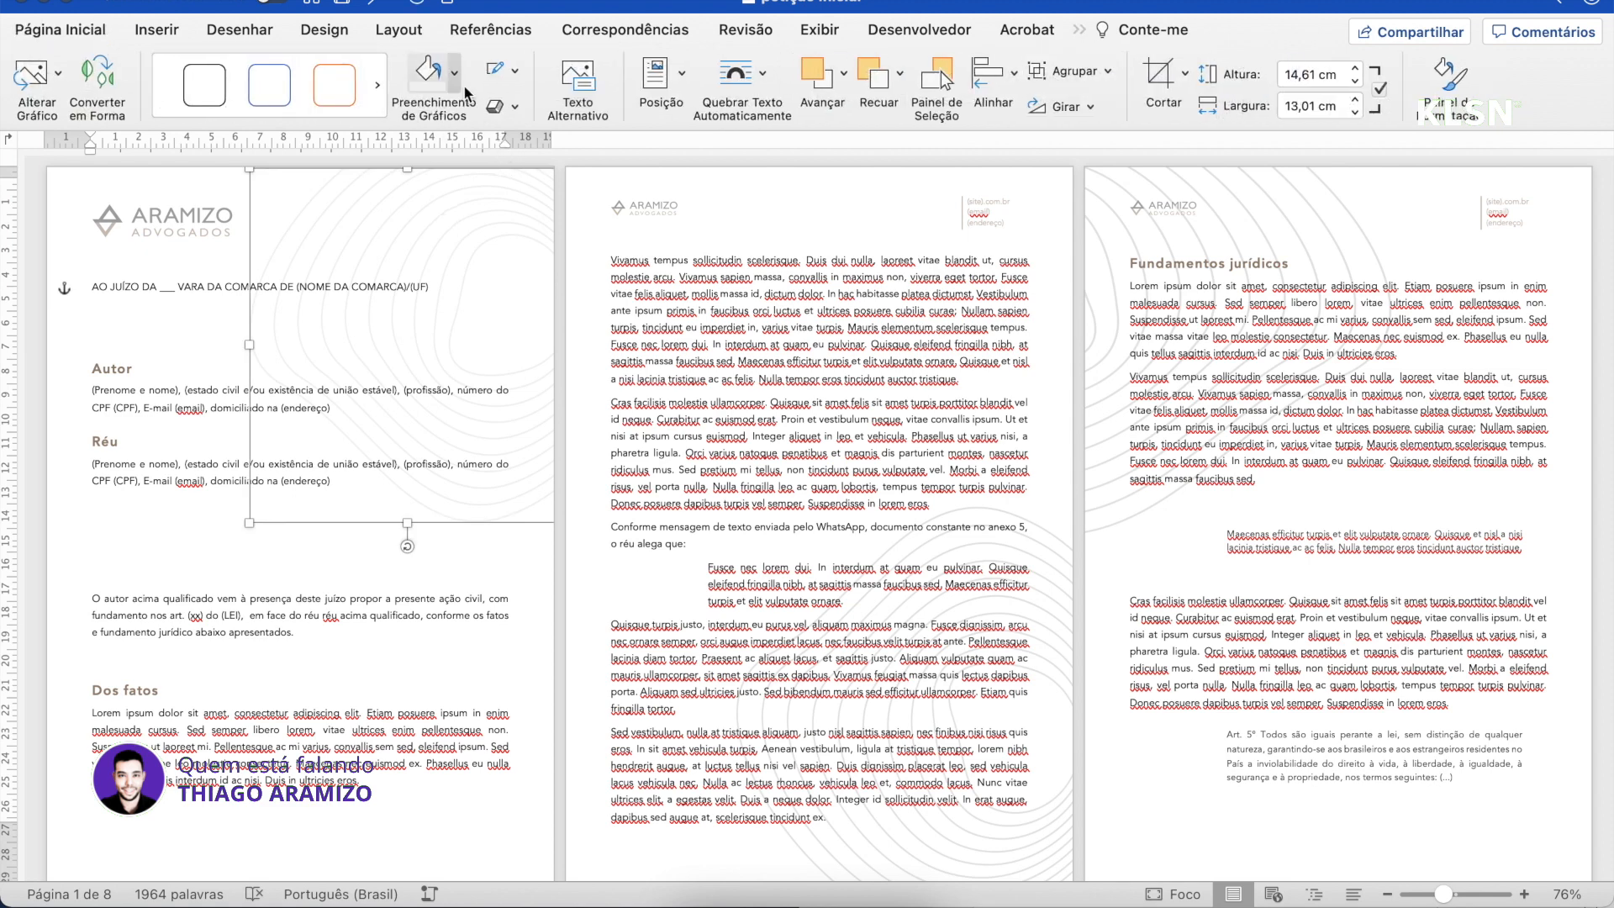
pyautogui.click(455, 74)
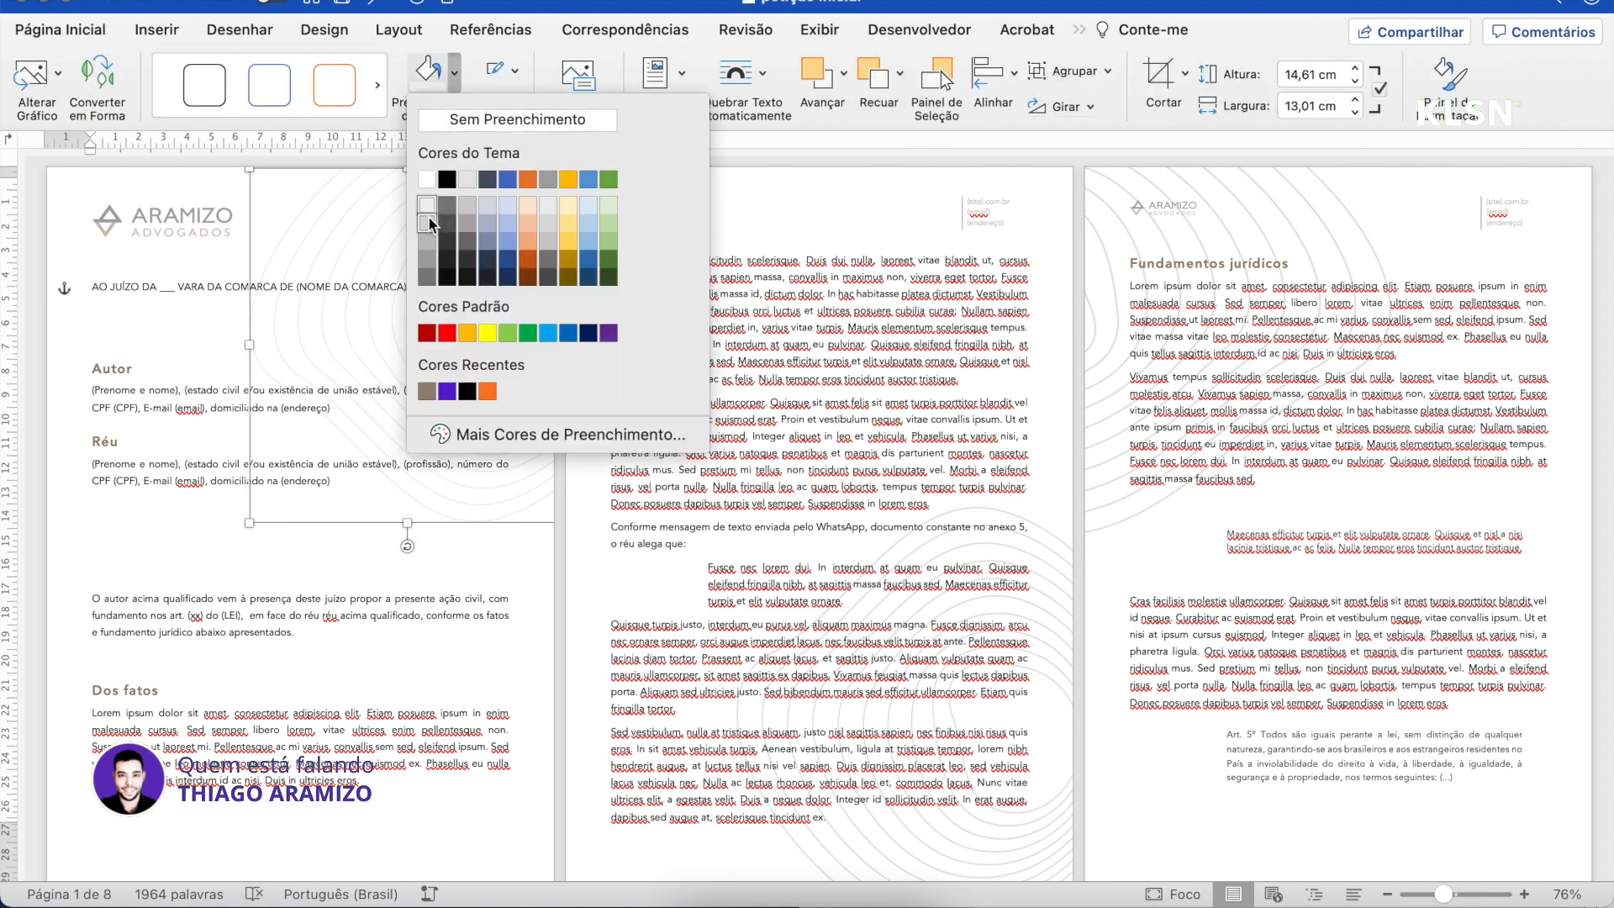
pyautogui.click(469, 180)
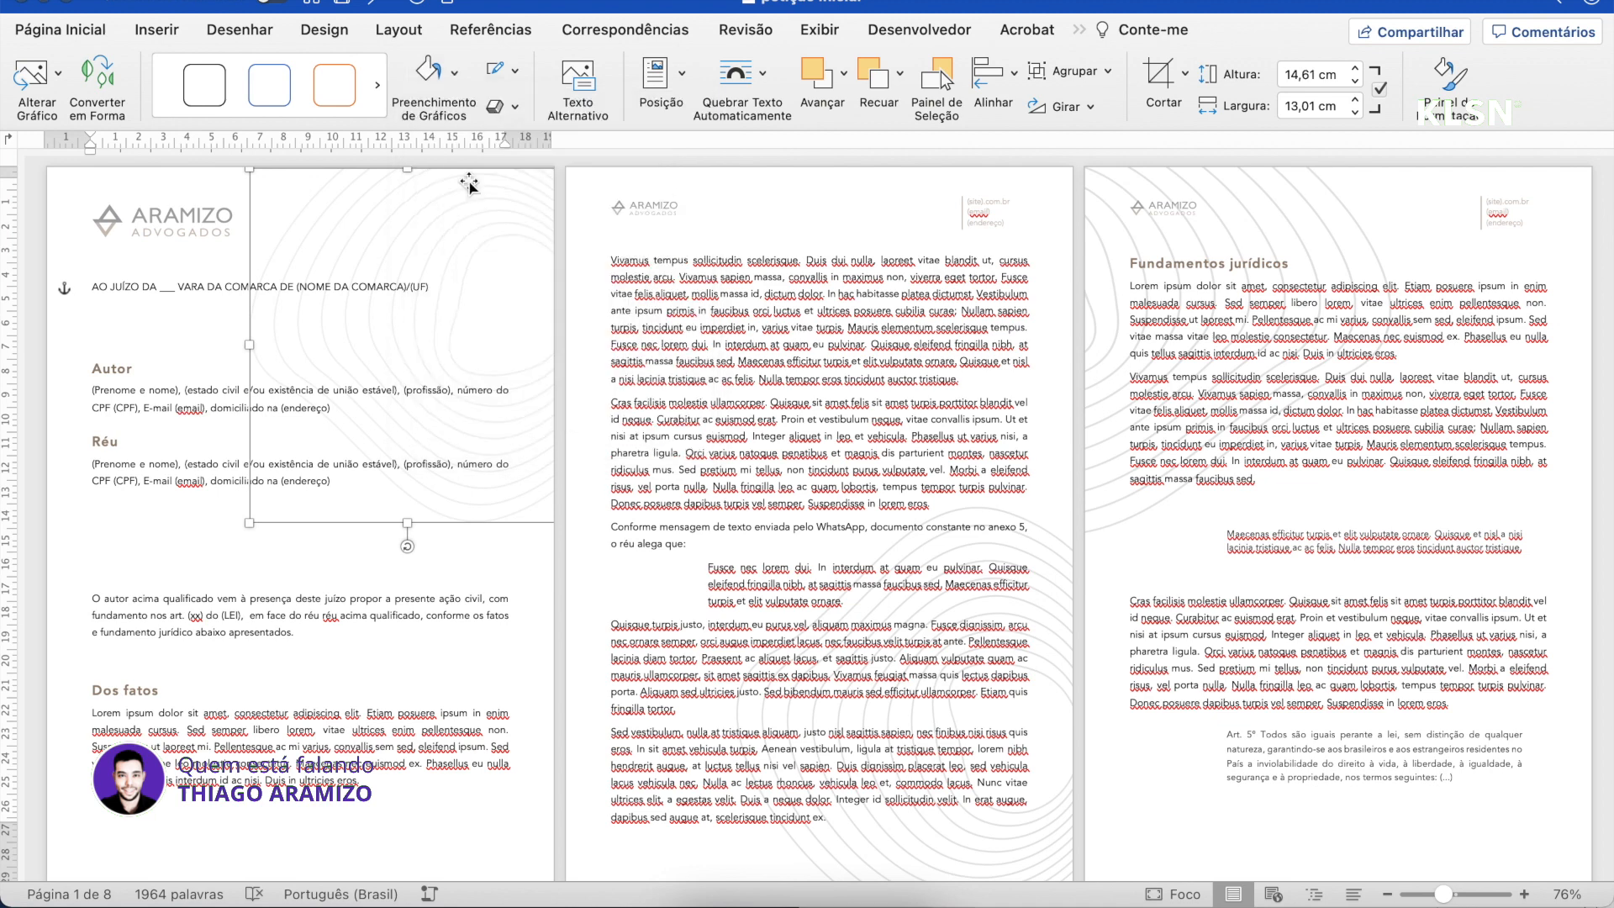
pyautogui.click(531, 631)
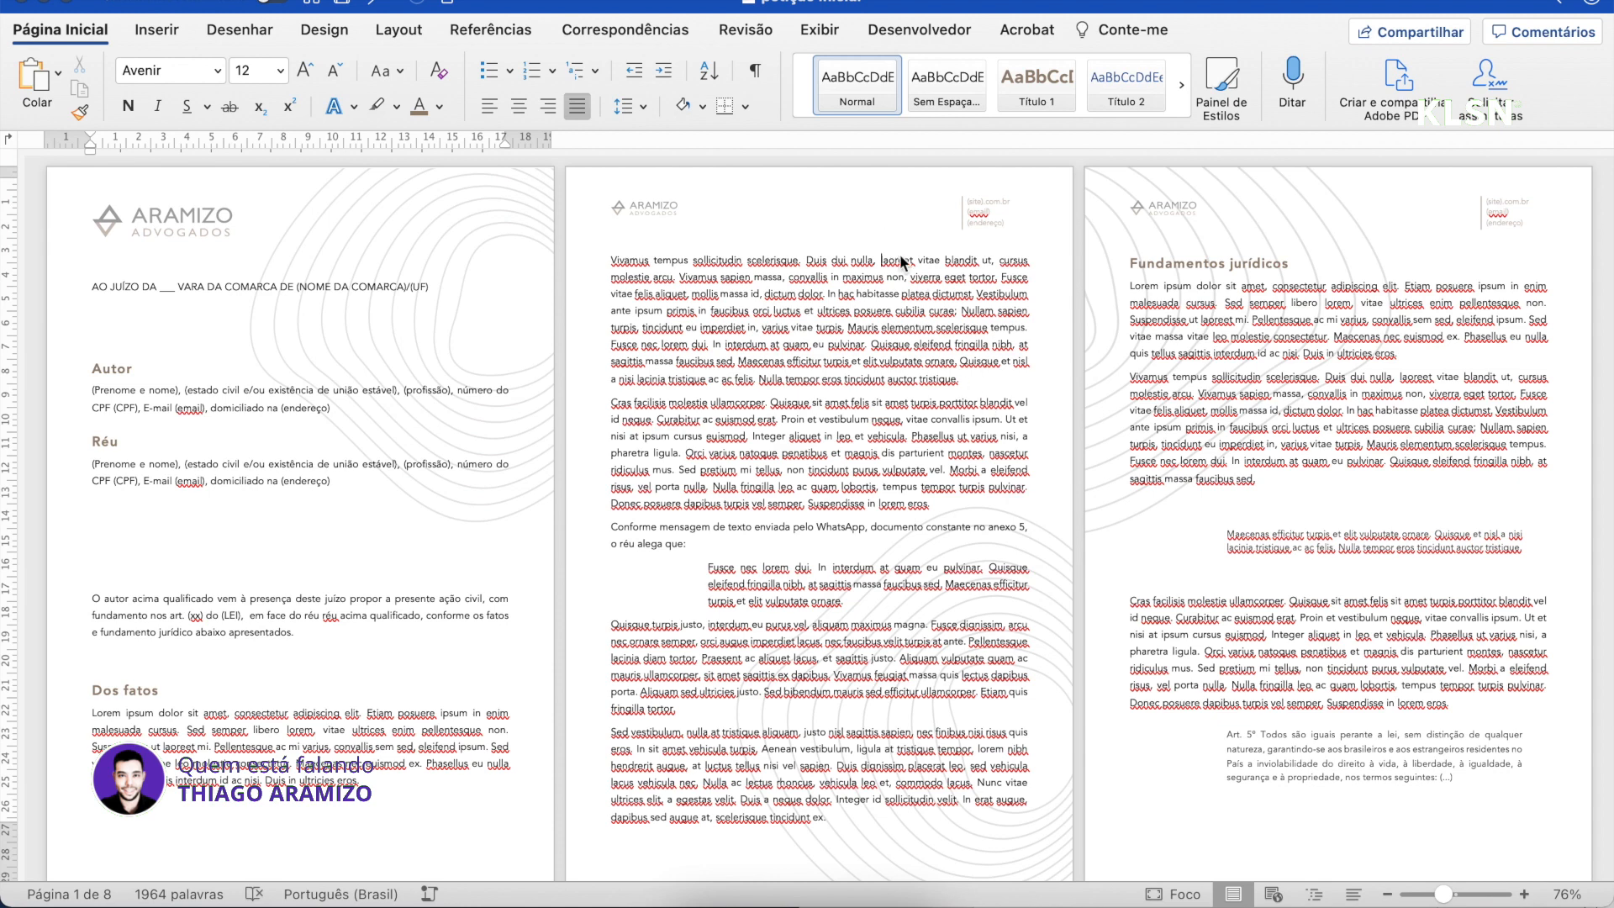
# Apply the same light gray fill to the wave graphics in the even-page and odd-page headers and leave header editing
pyautogui.doubleClick(867, 202)
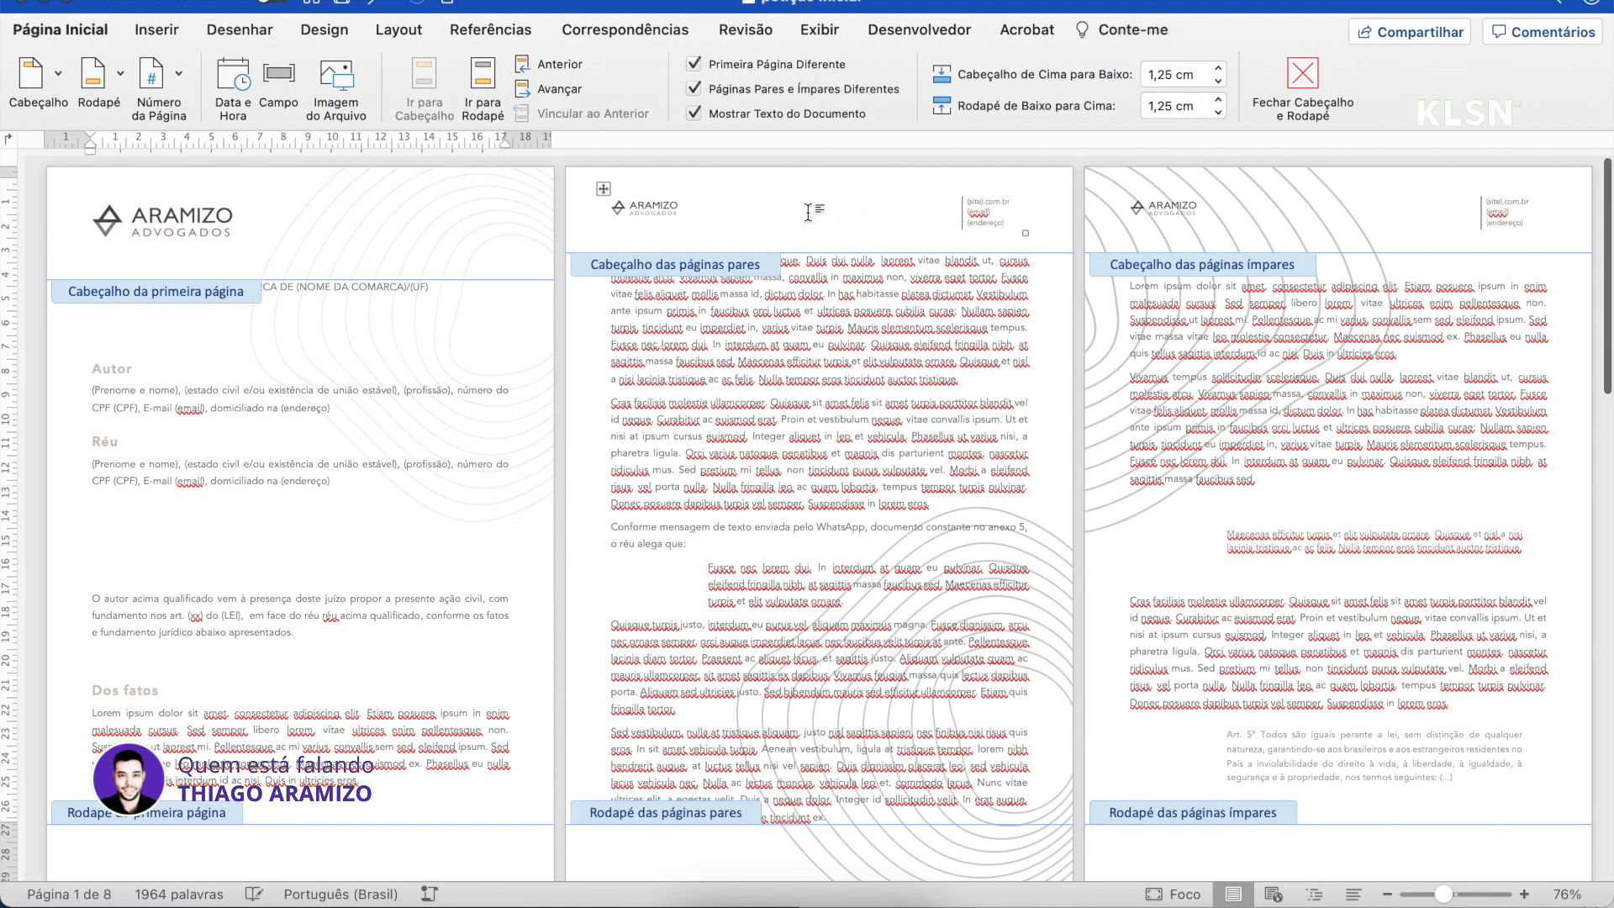
pyautogui.click(1042, 555)
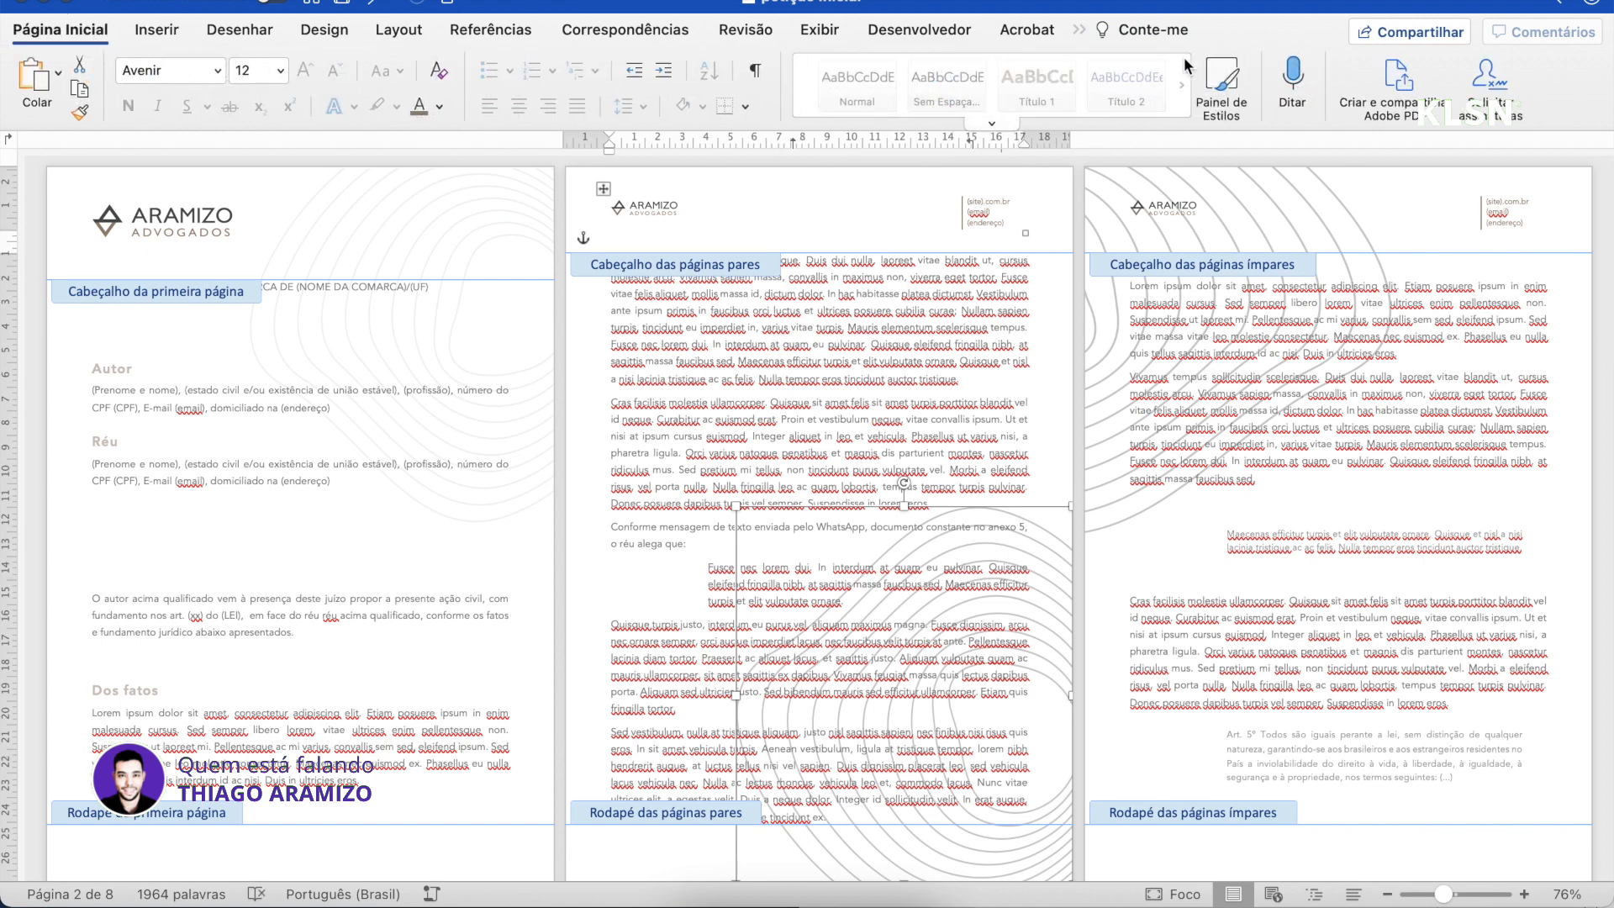
pyautogui.click(1078, 30)
pyautogui.click(1110, 76)
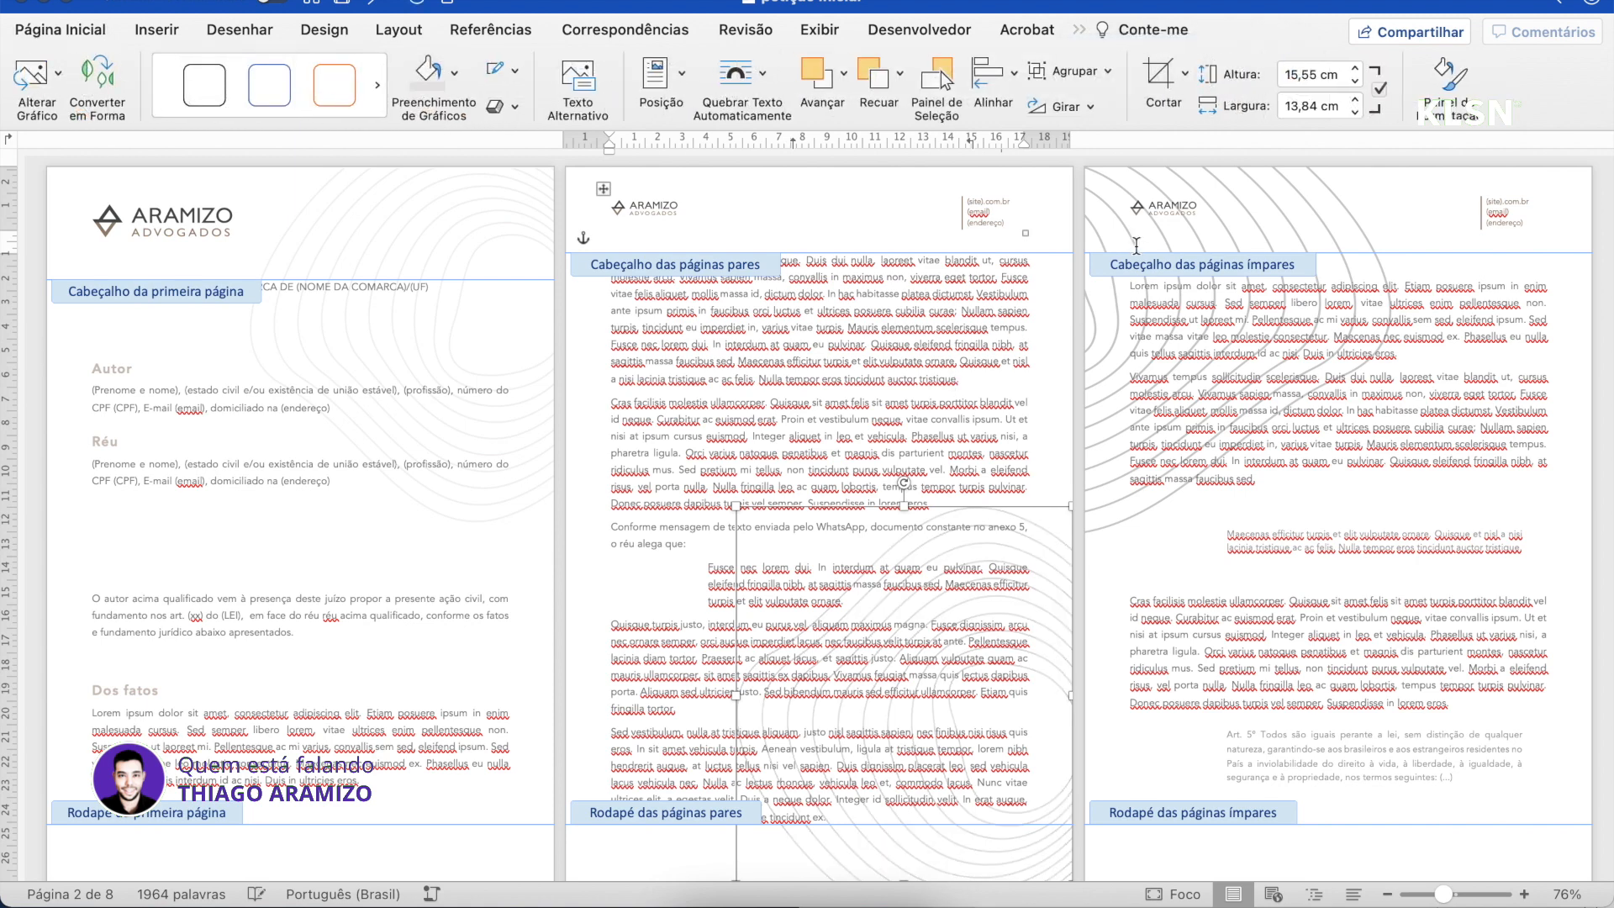
pyautogui.click(1321, 195)
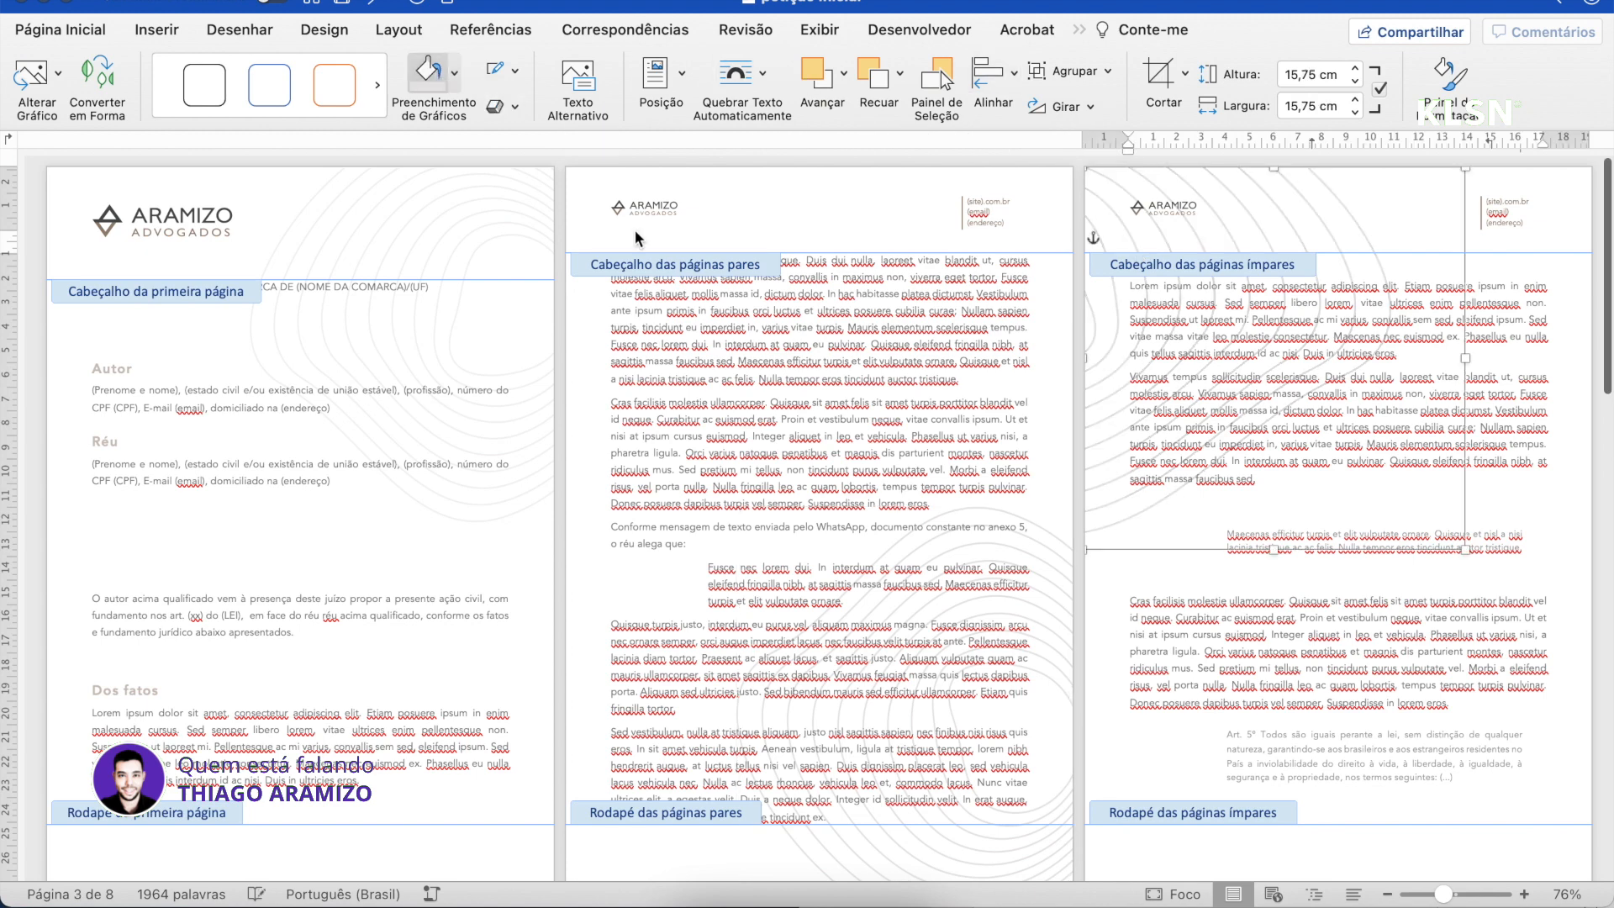
pyautogui.click(420, 552)
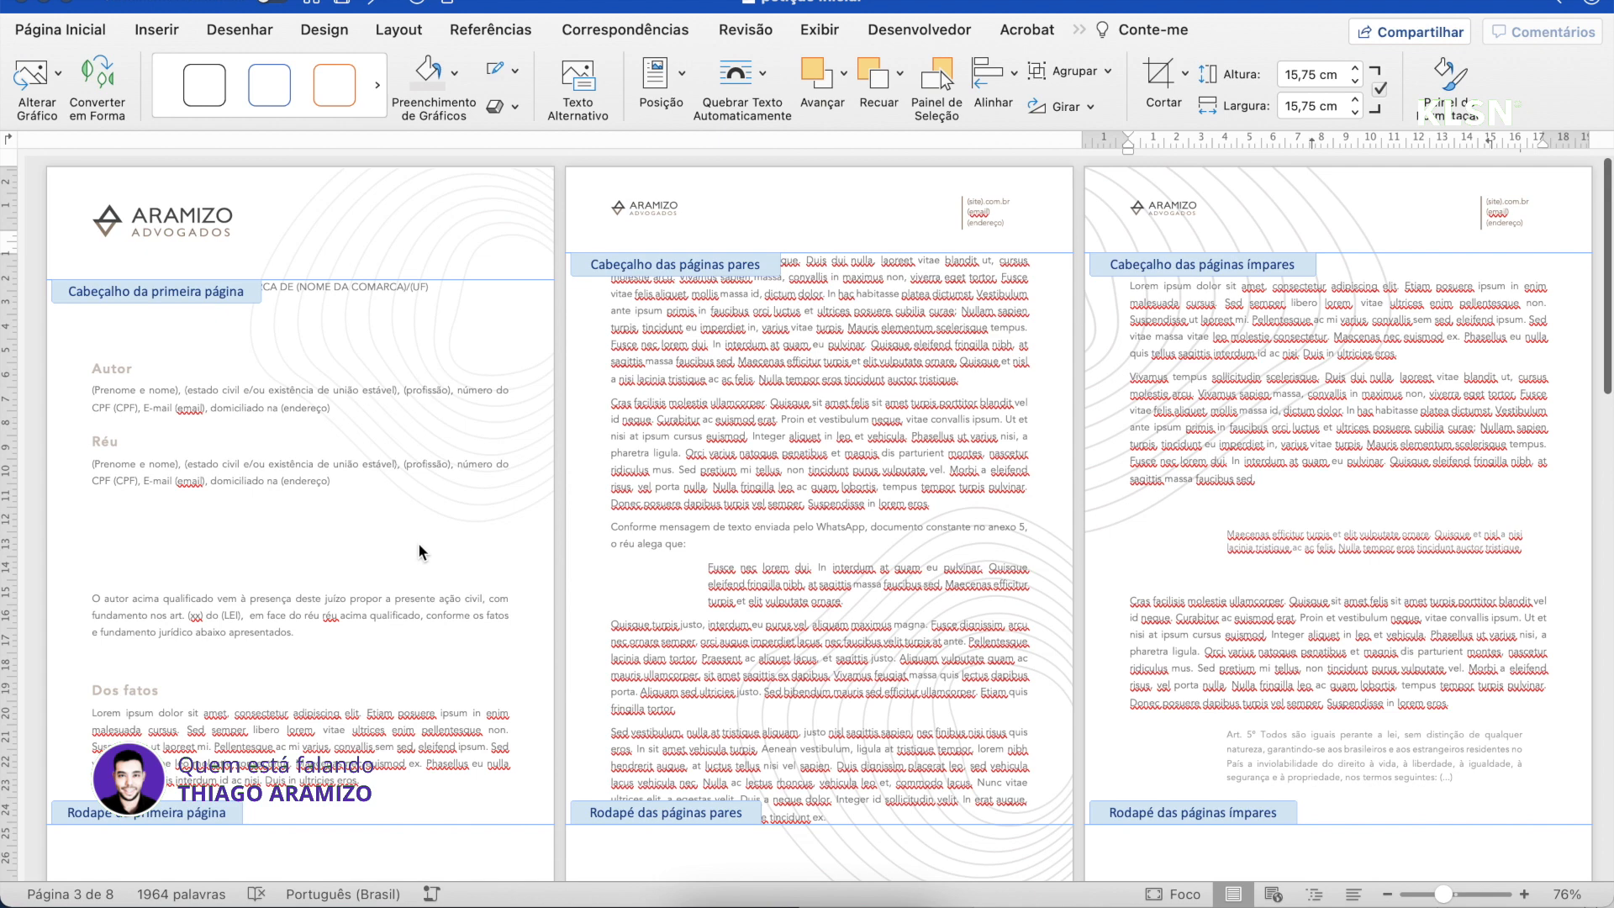
pyautogui.doubleClick(386, 458)
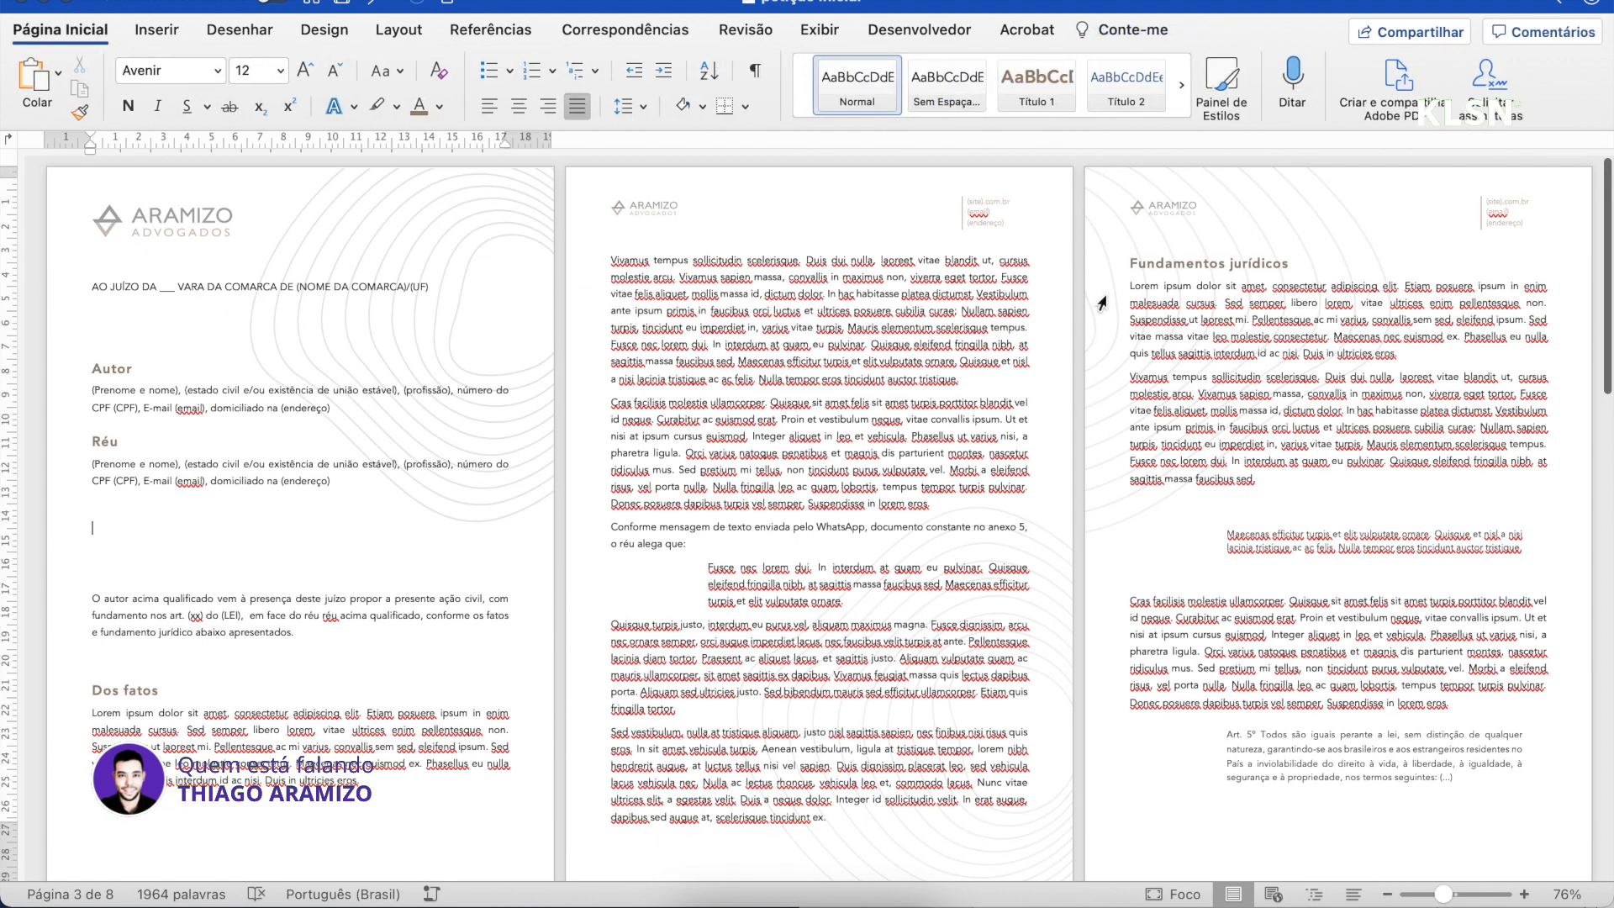
# Delete three of the blank lines between the Réu details and the paragraph starting "O autor acima qualificado"
pyautogui.scroll(-1, 966, 597)
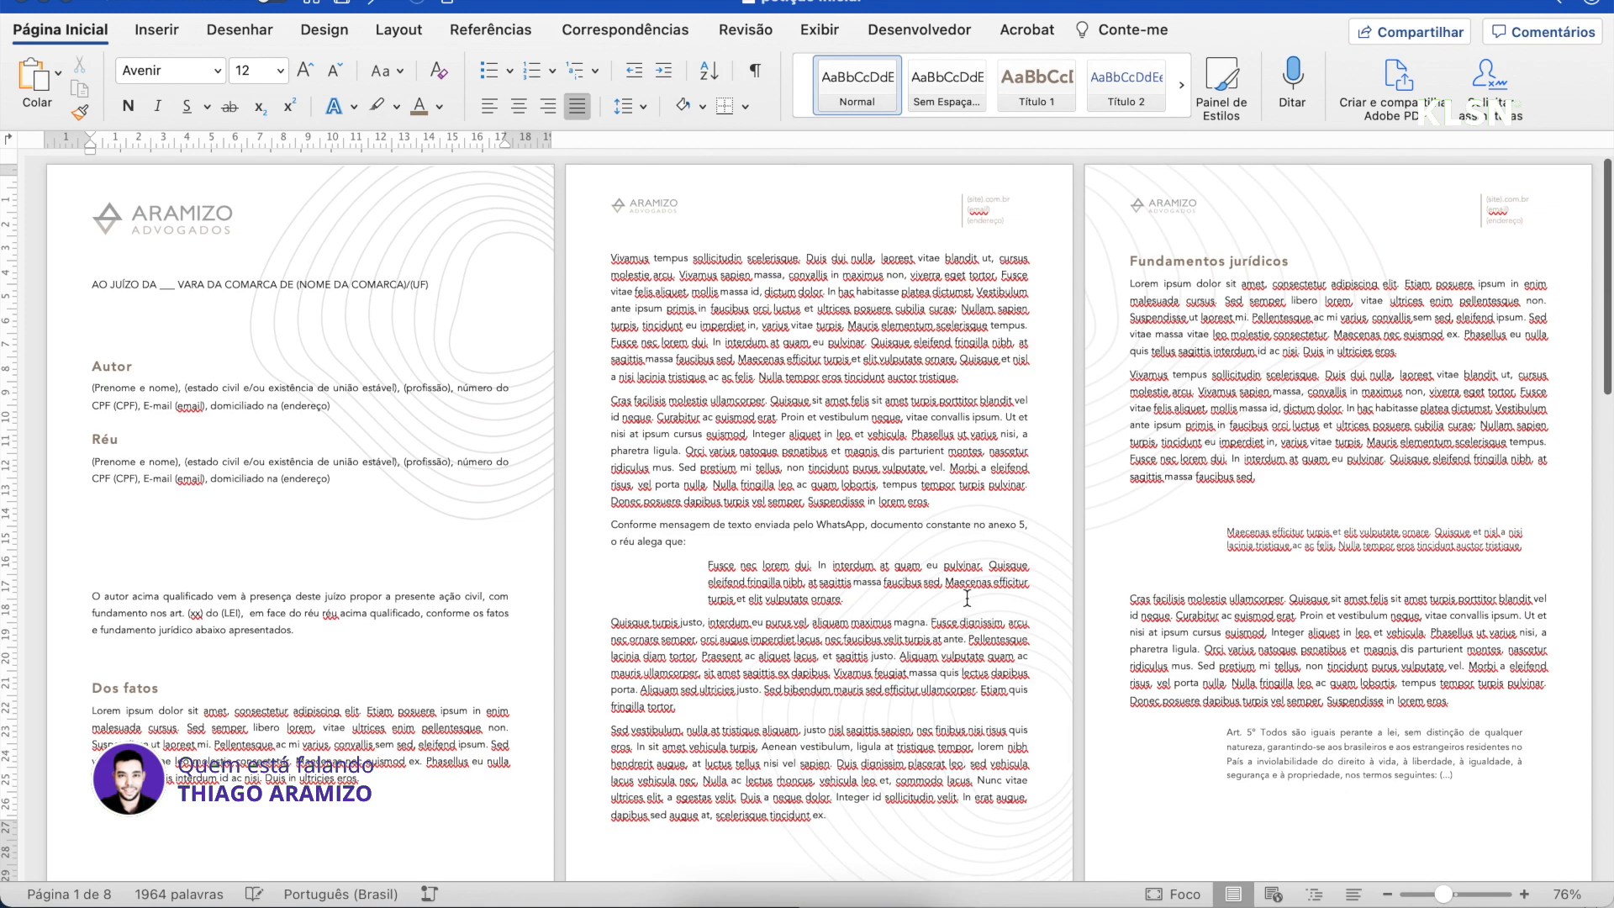
pyautogui.scroll(-15, 967, 598)
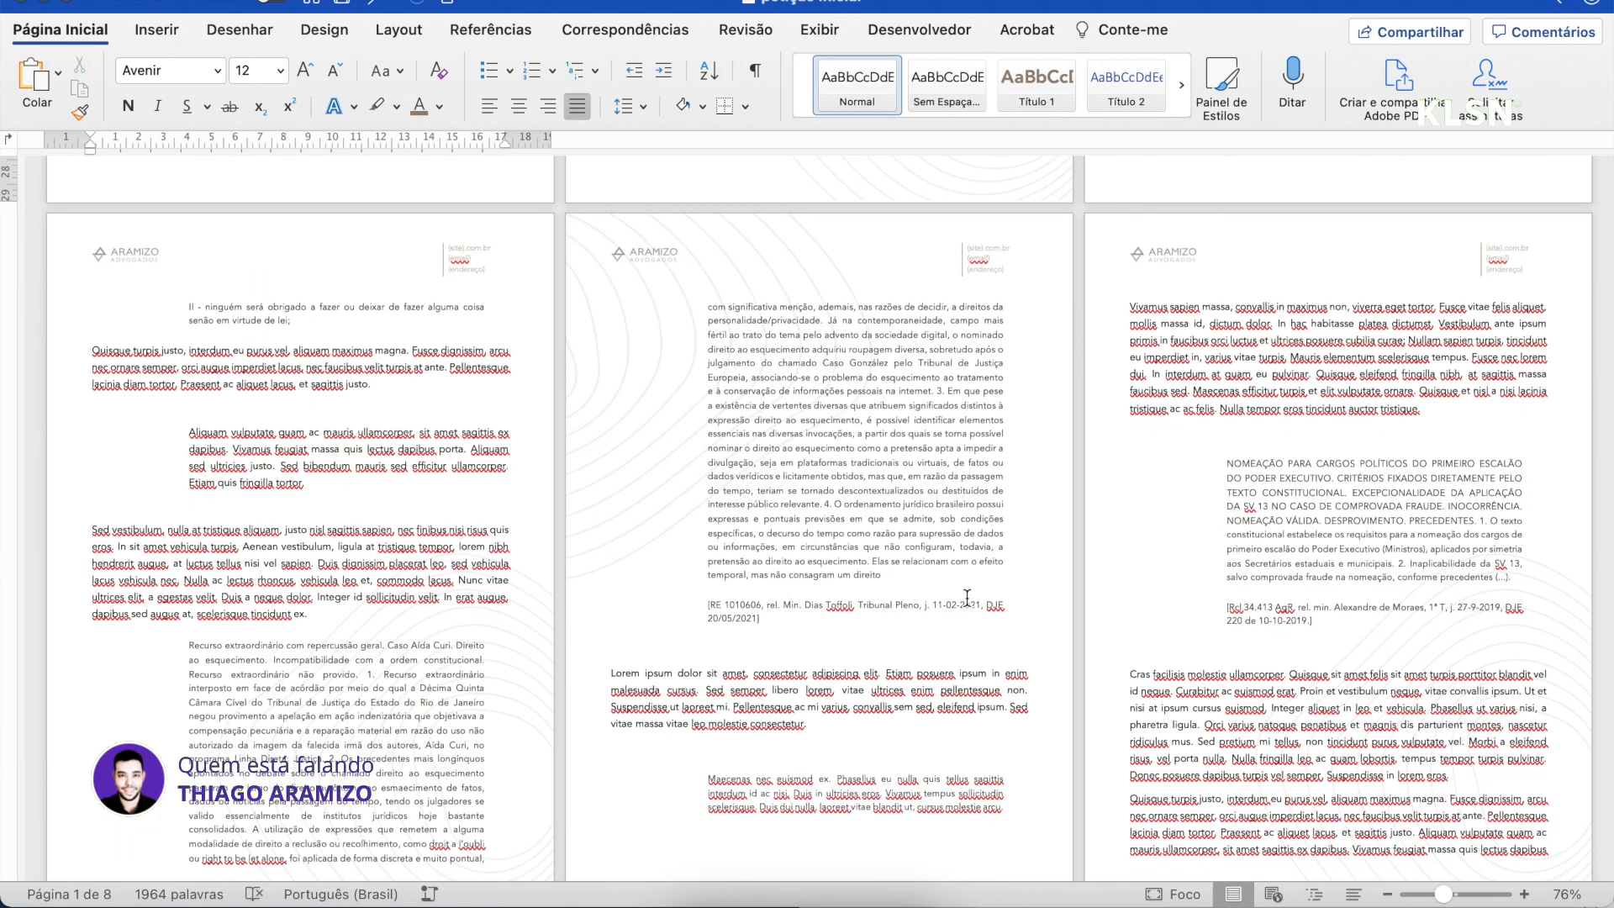
pyautogui.scroll(3, 967, 597)
pyautogui.scroll(5, 967, 599)
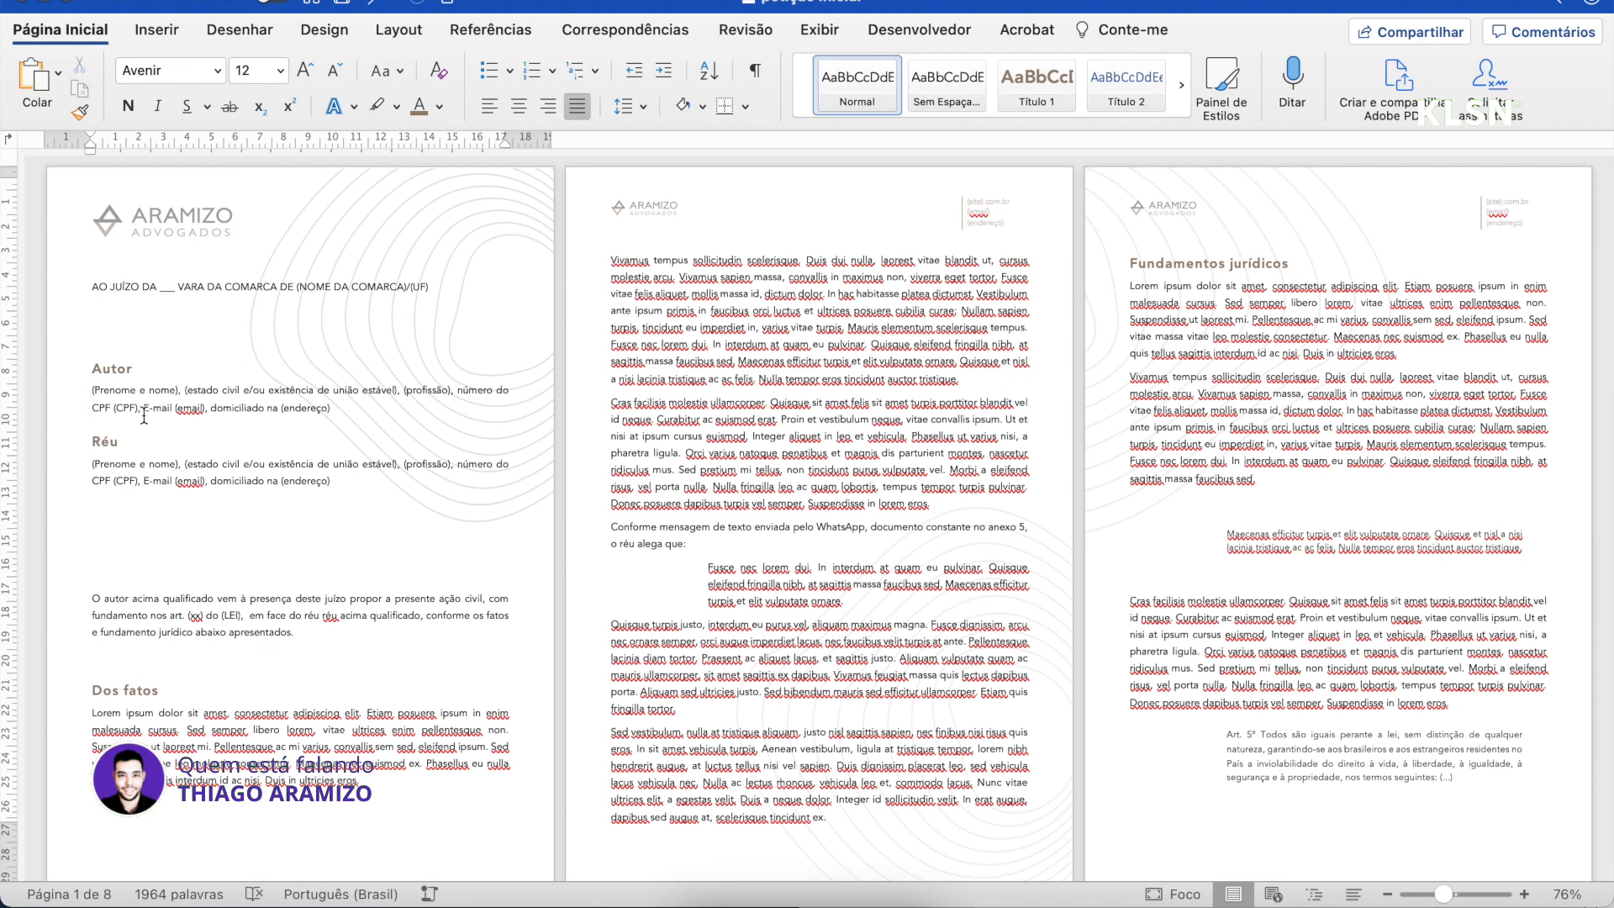
pyautogui.press('BackSpace')
pyautogui.press('BackSpace')
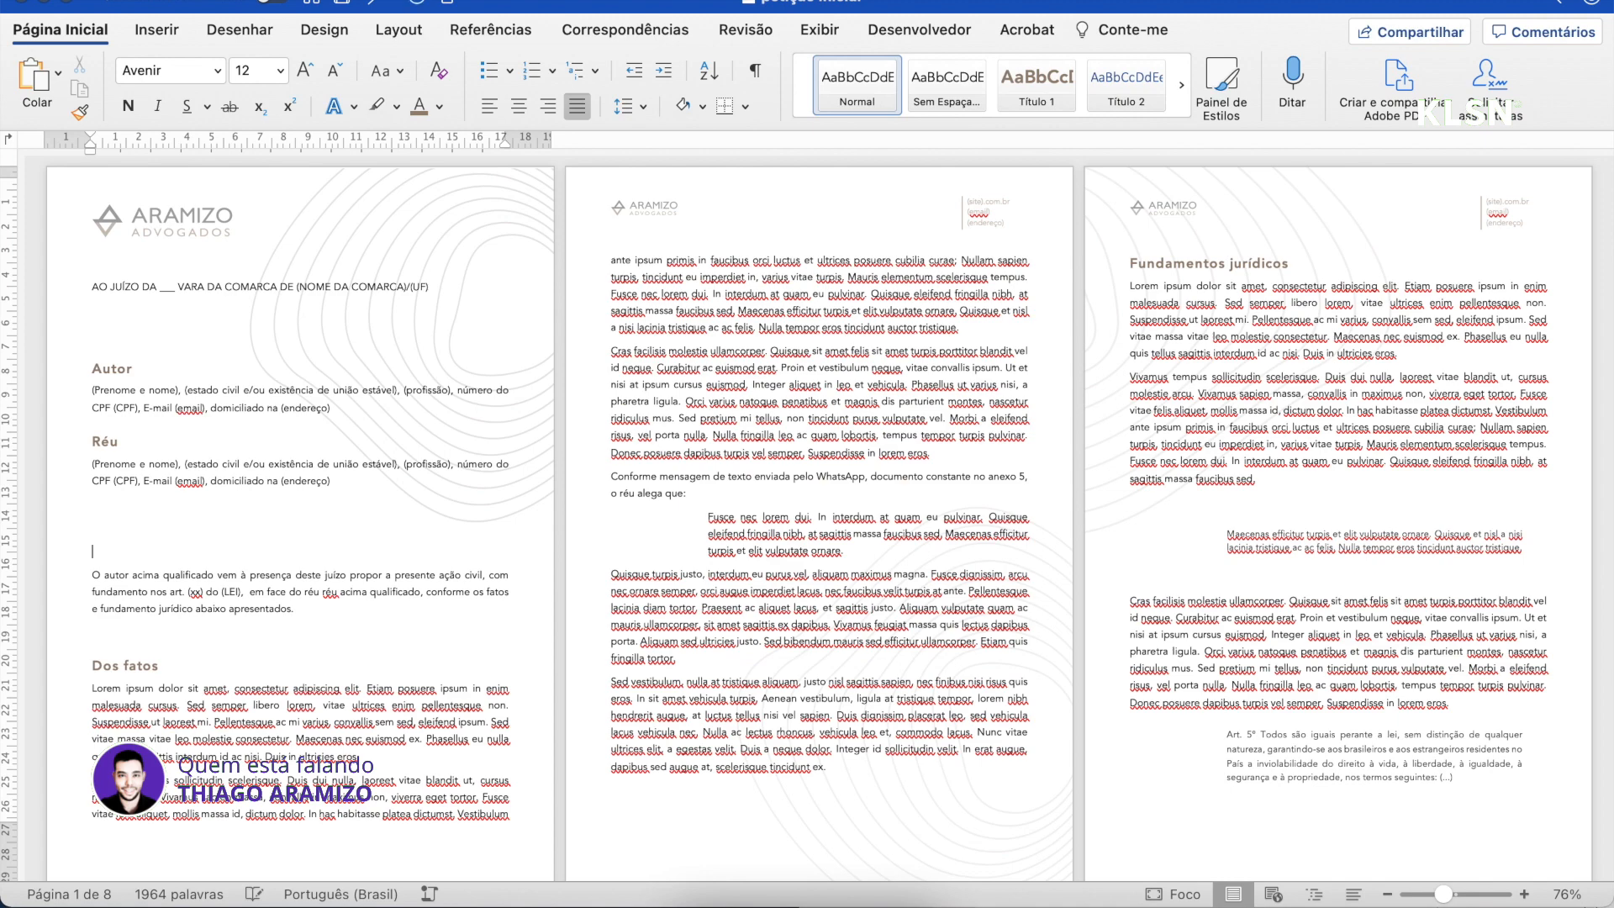
pyautogui.press('BackSpace')
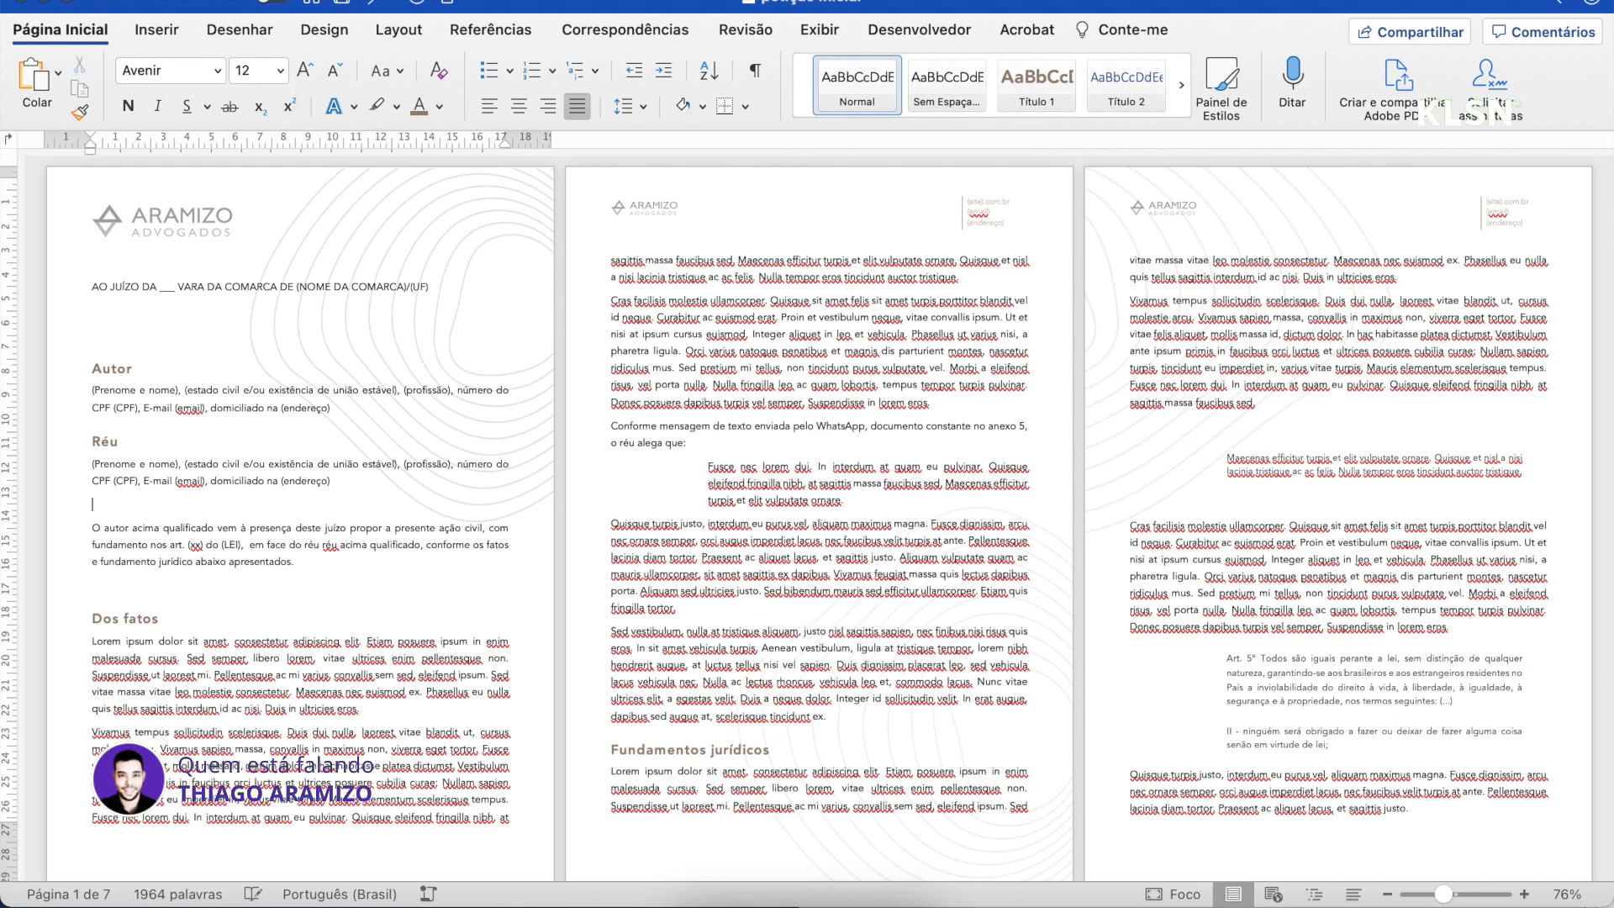
# Add two blank lines above and two below the indented quote starting "Fusce nec lorem dui" on page 2
pyautogui.scroll(5, 693, 459)
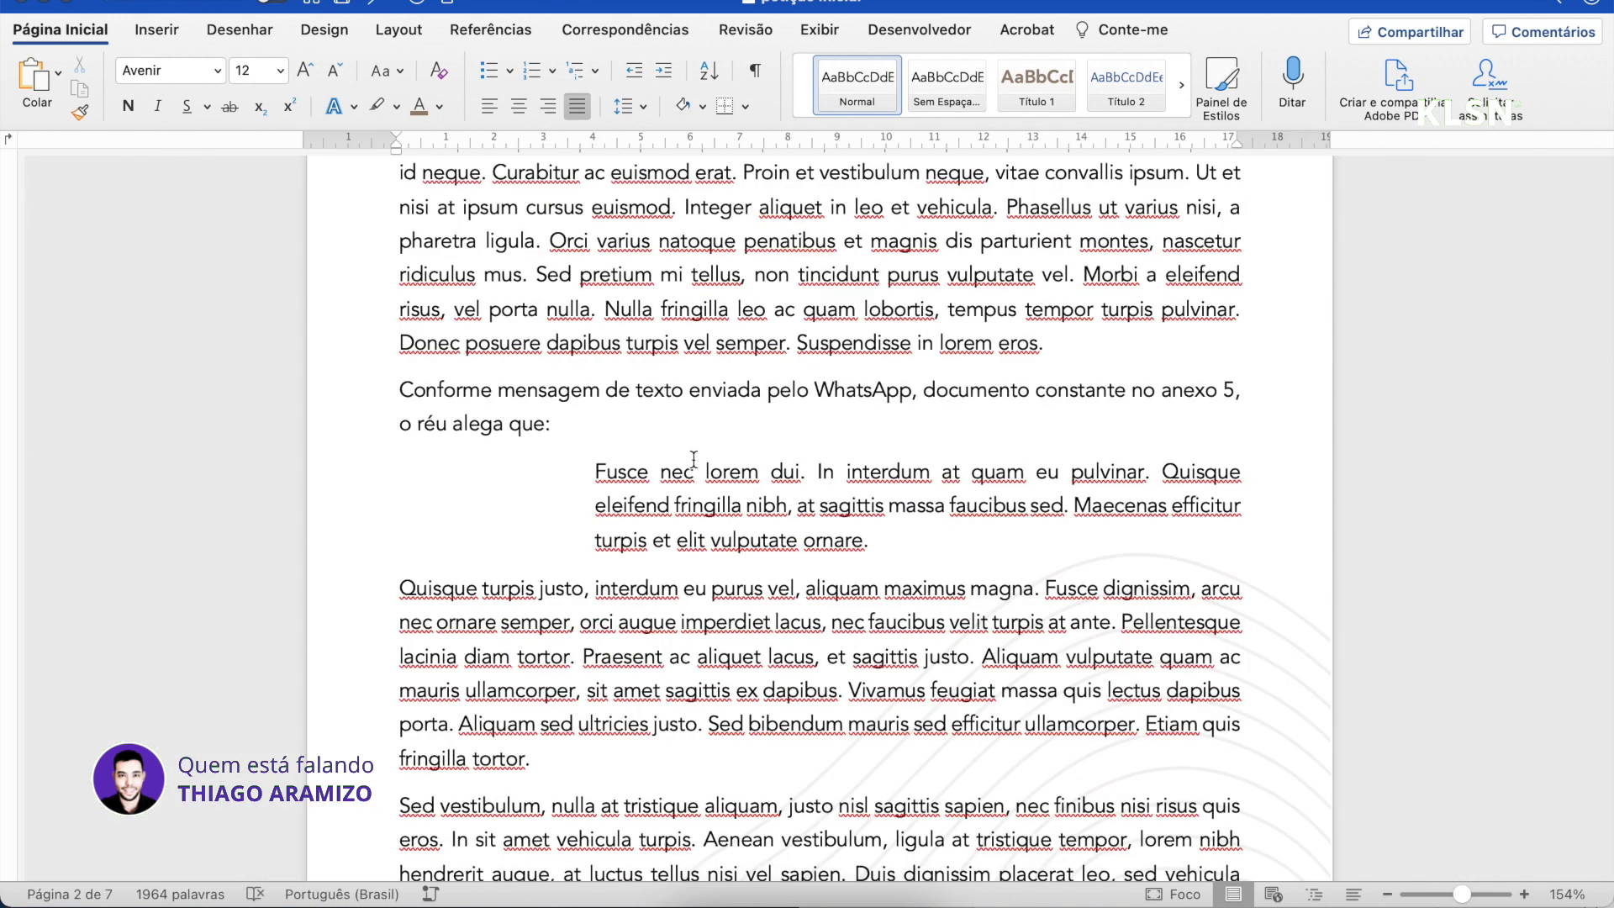
pyautogui.scroll(2, 693, 459)
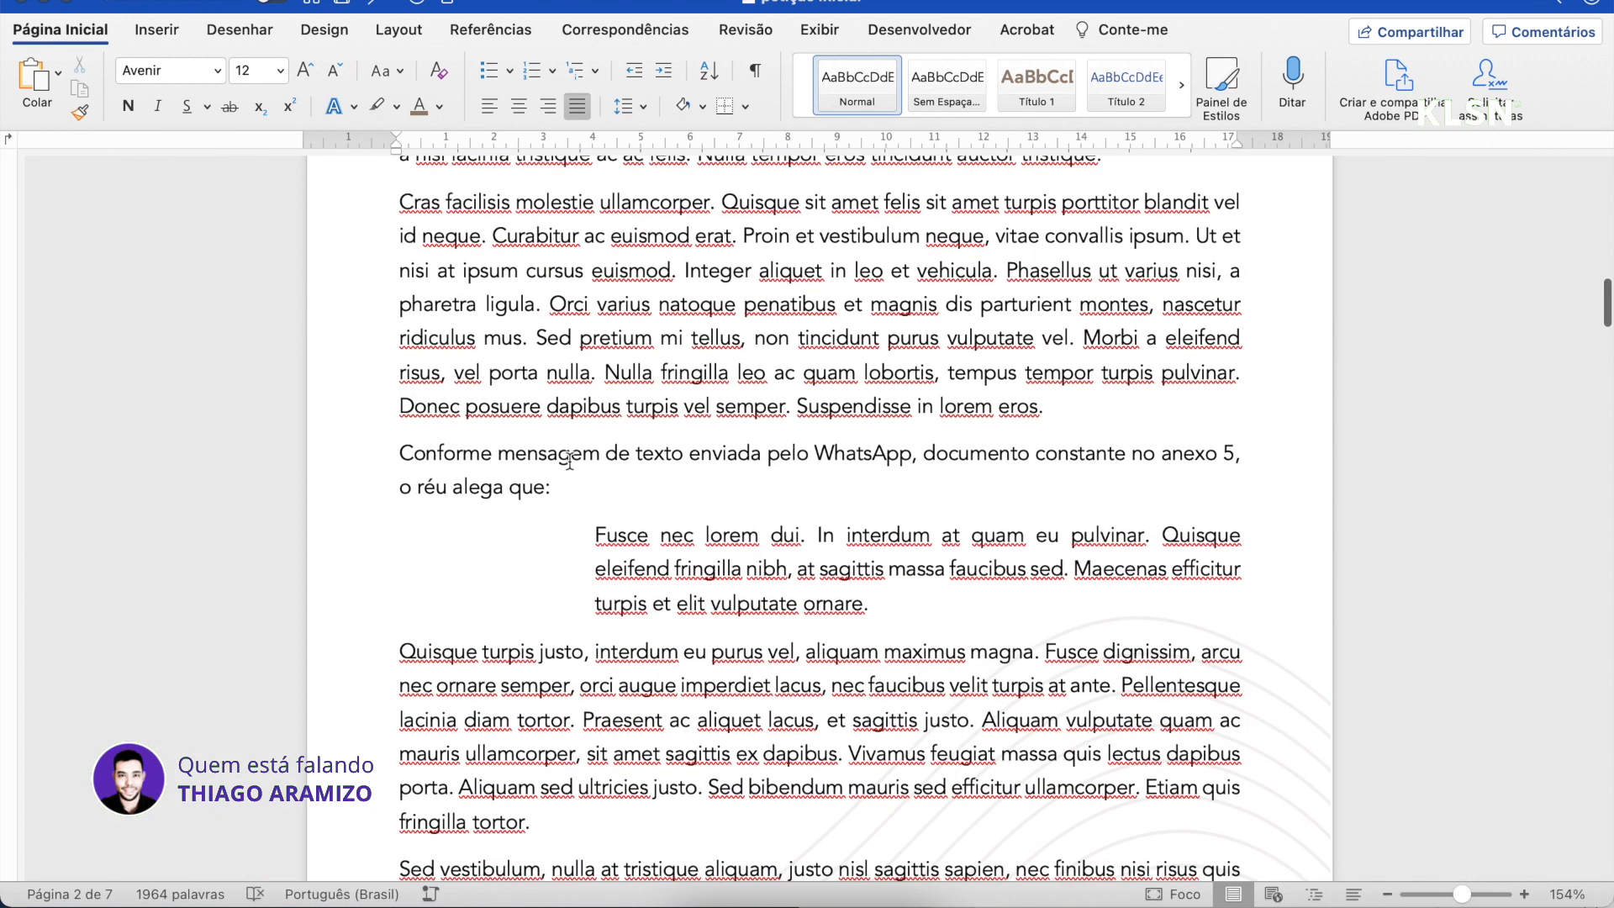
pyautogui.moveTo(402, 458); pyautogui.dragTo(558, 490)
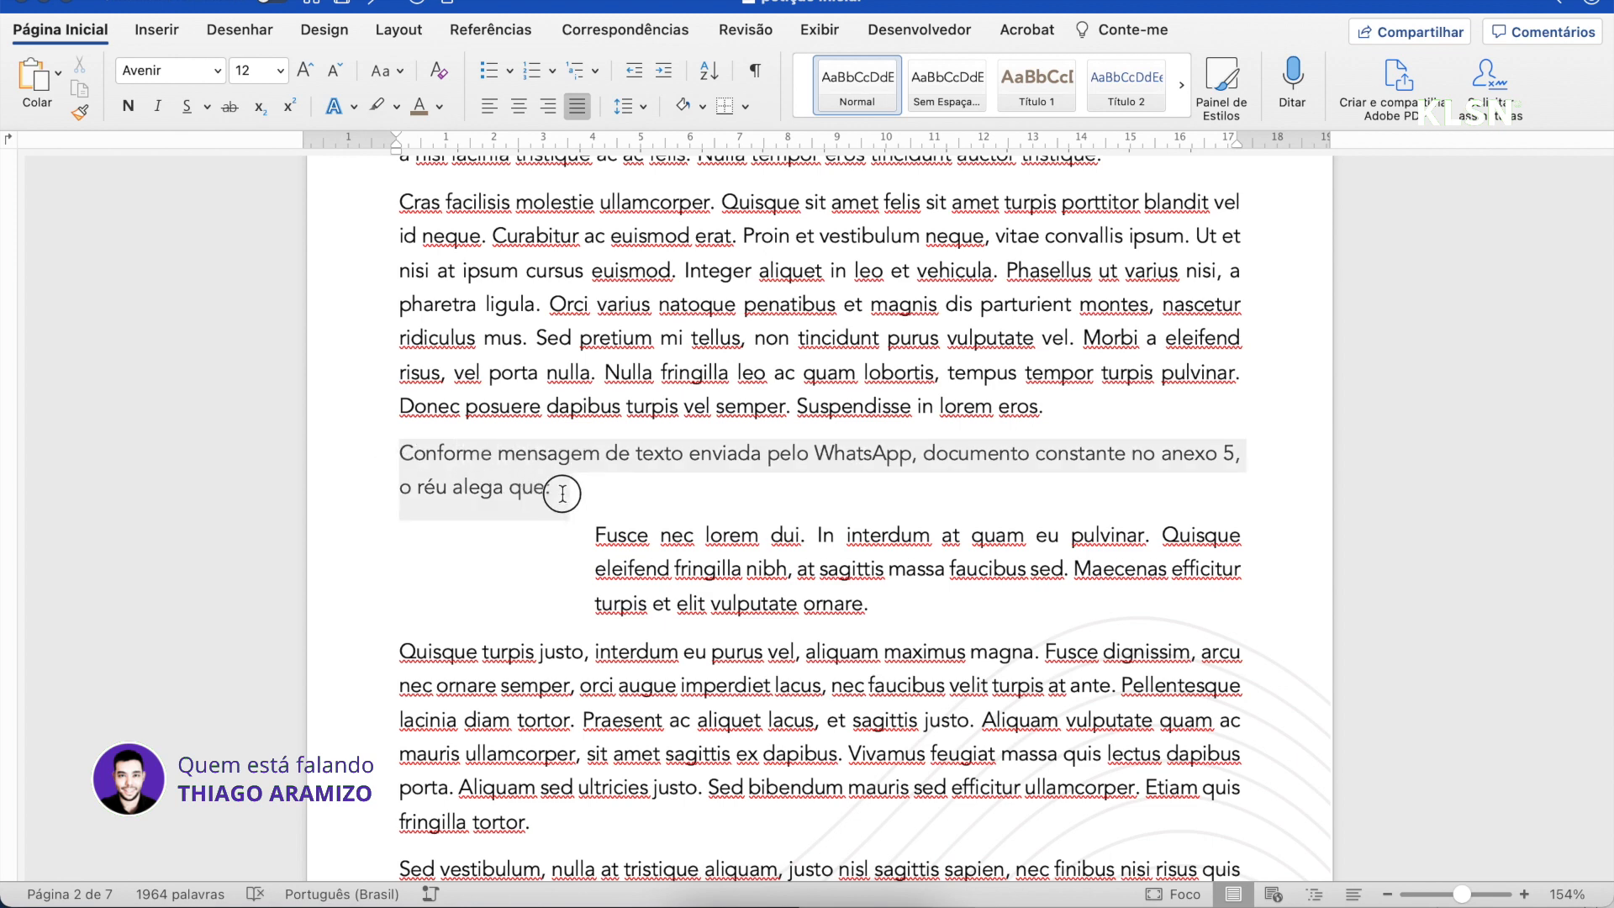
pyautogui.click(661, 538)
pyautogui.scroll(-4, 661, 538)
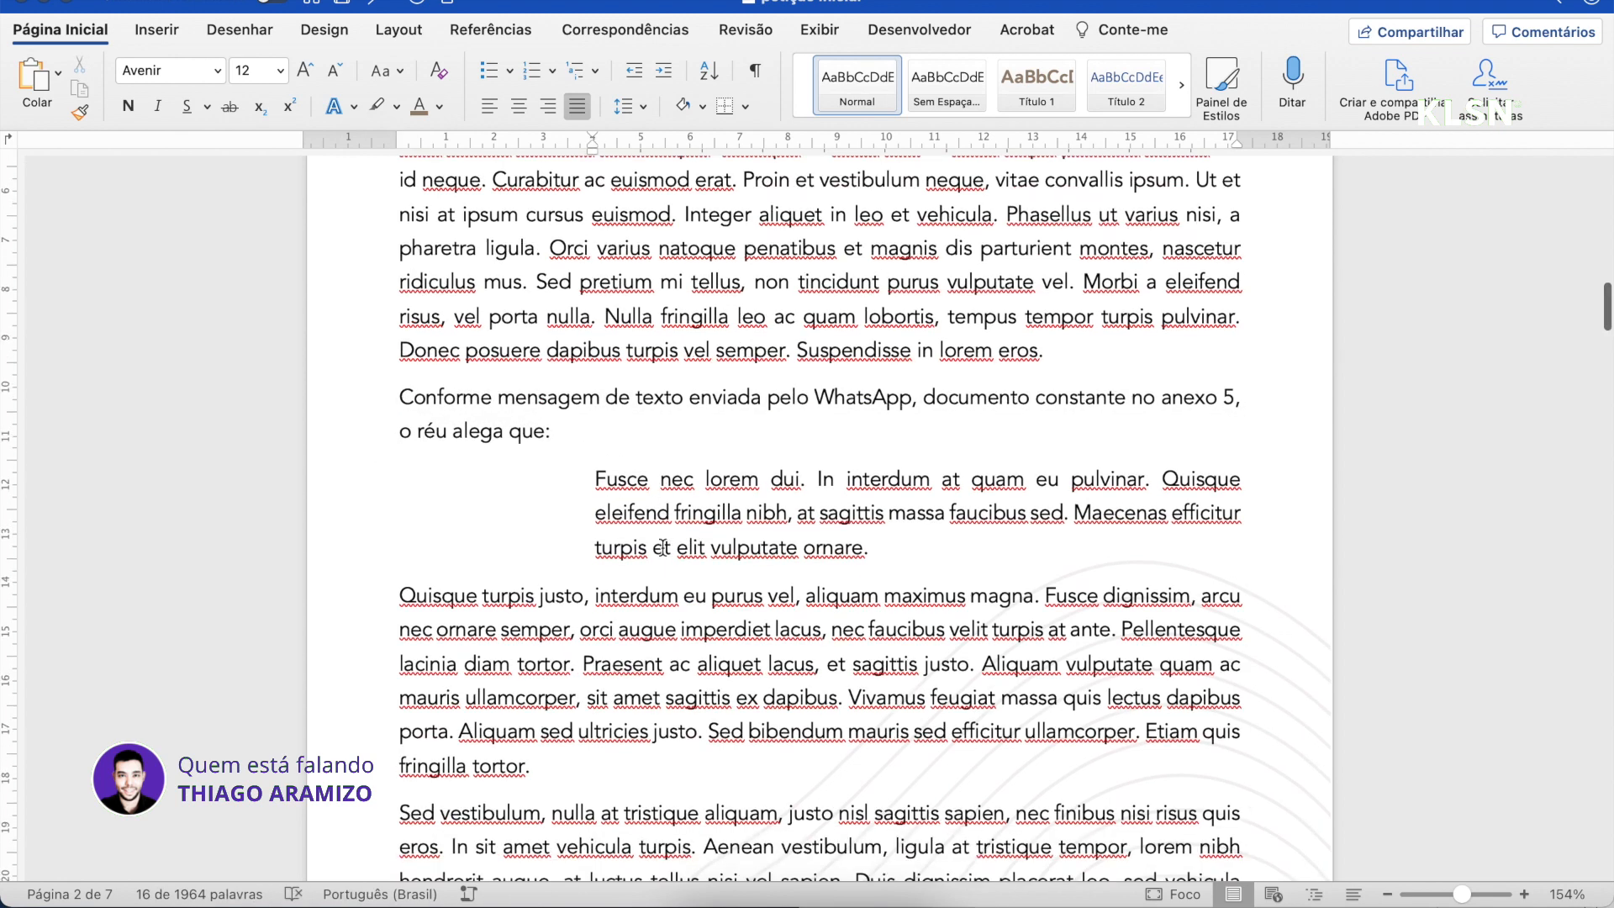
pyautogui.click(560, 359)
pyautogui.press('Return')
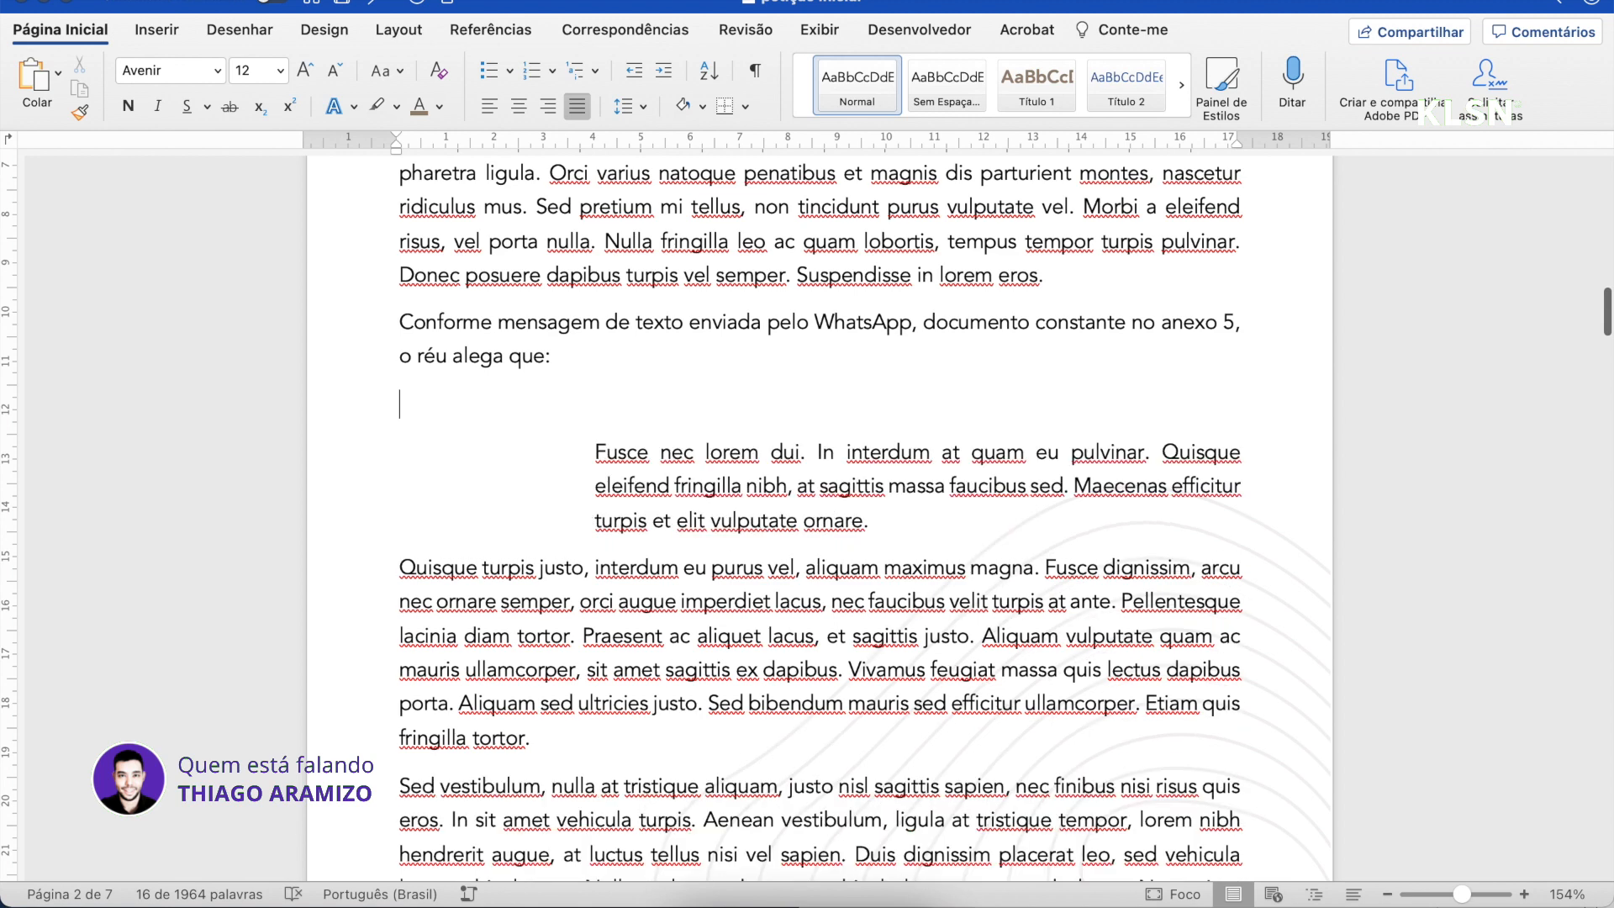
pyautogui.press('Return')
pyautogui.click(887, 571)
pyautogui.press('Return')
pyautogui.press('Return')
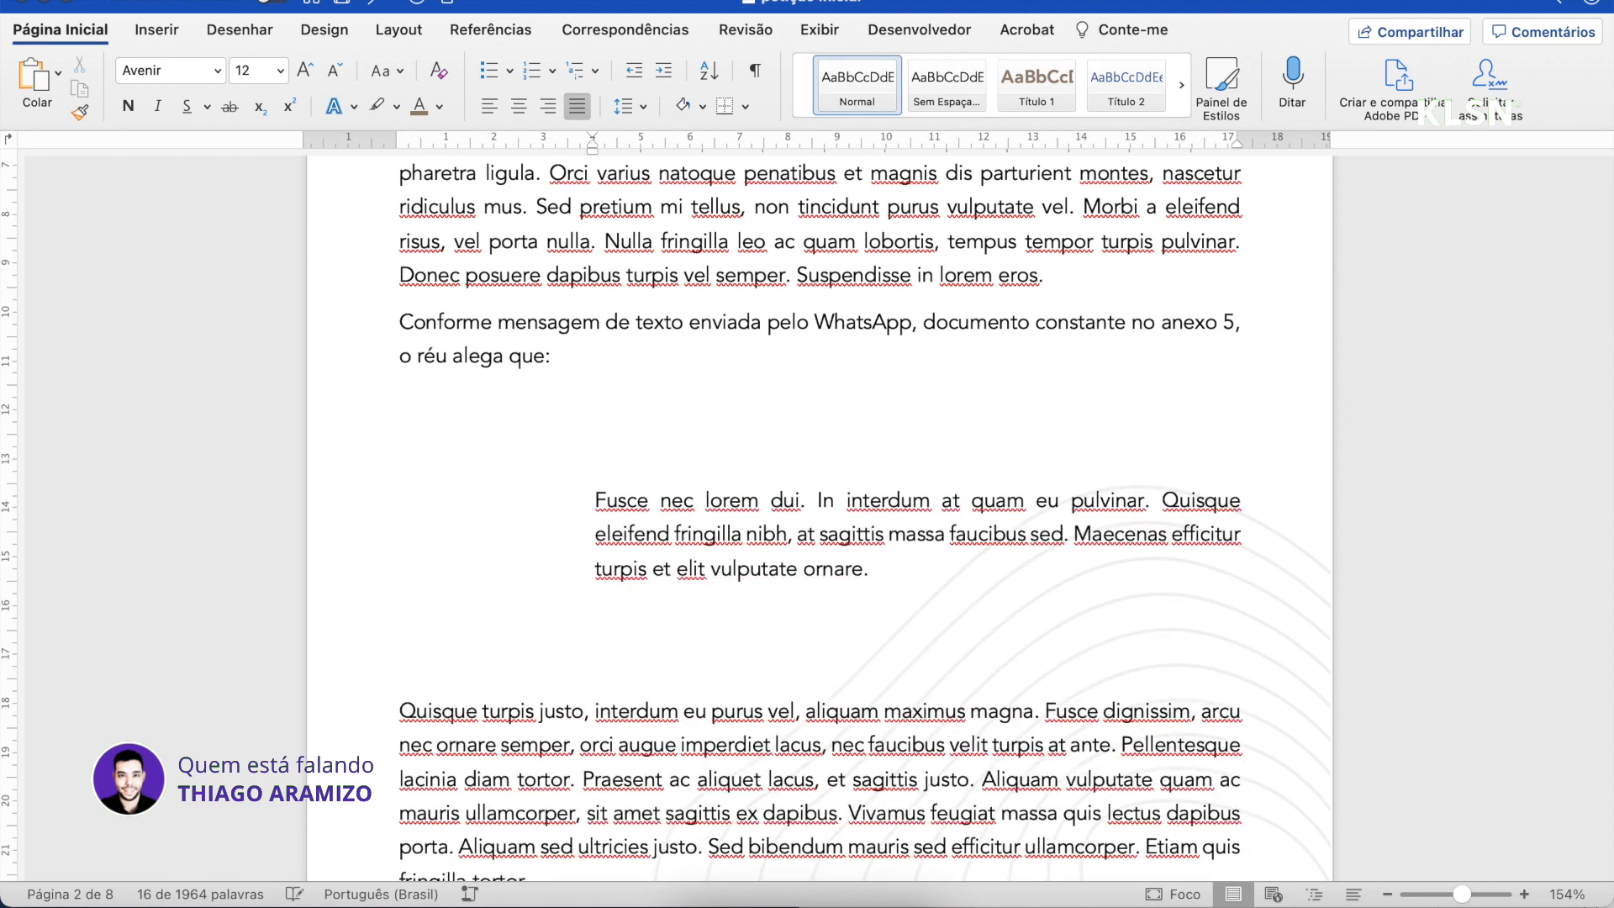
# Switch to Finder and insert "balão-de-texto-curto.png" from the "Projeto Aramizo" folder into page 2 above the indented quote
pyautogui.scroll(-5, 887, 575)
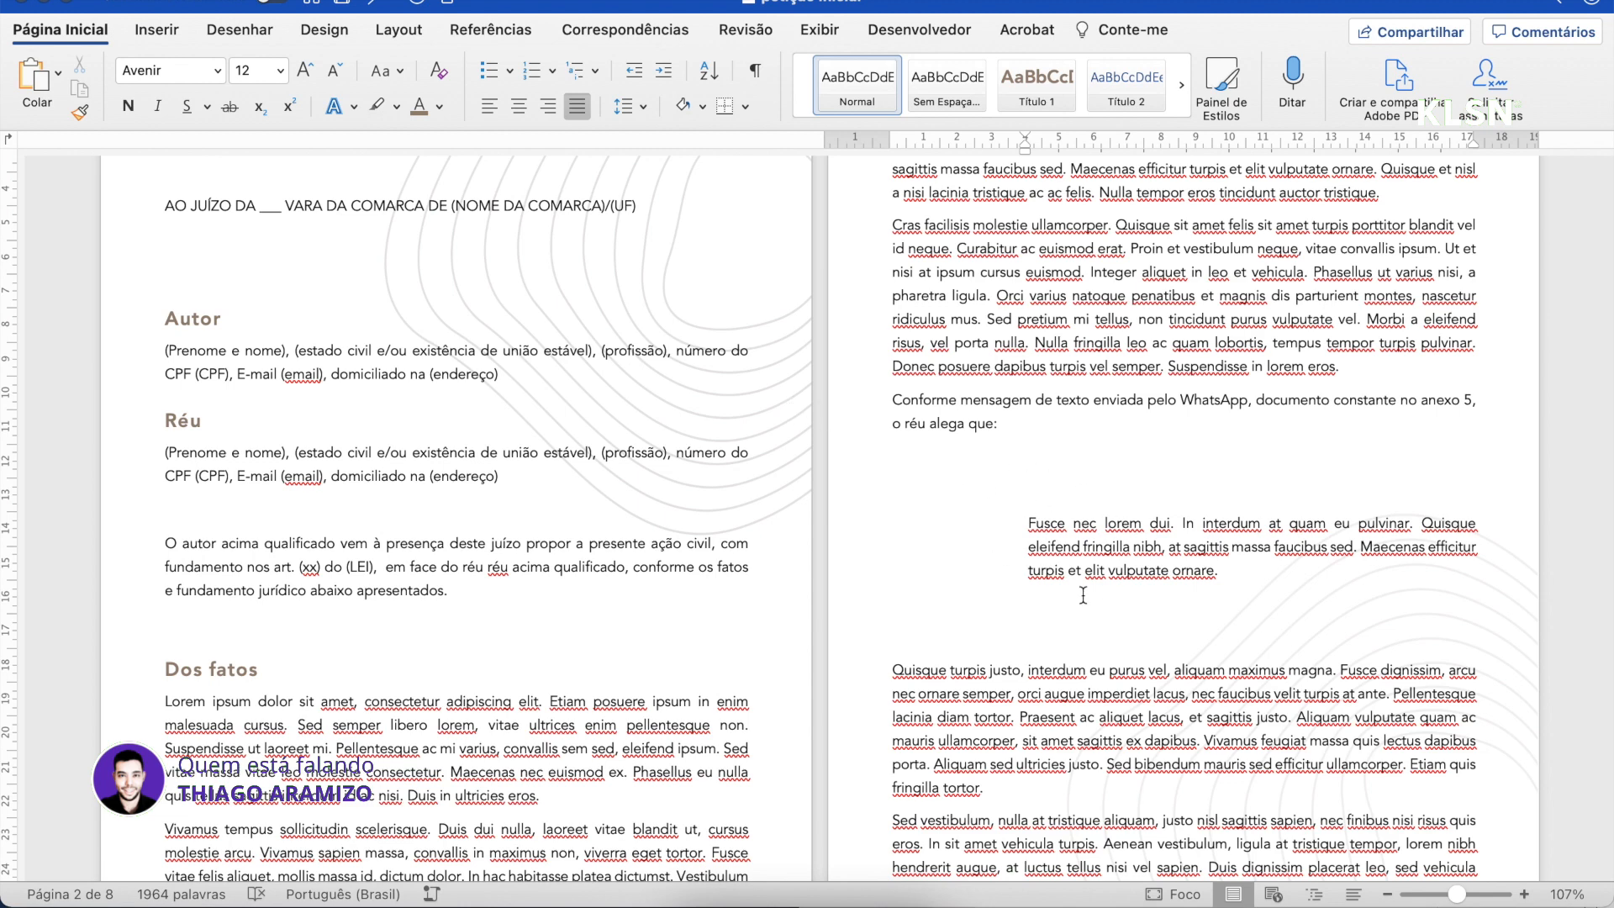
pyautogui.click(688, 890)
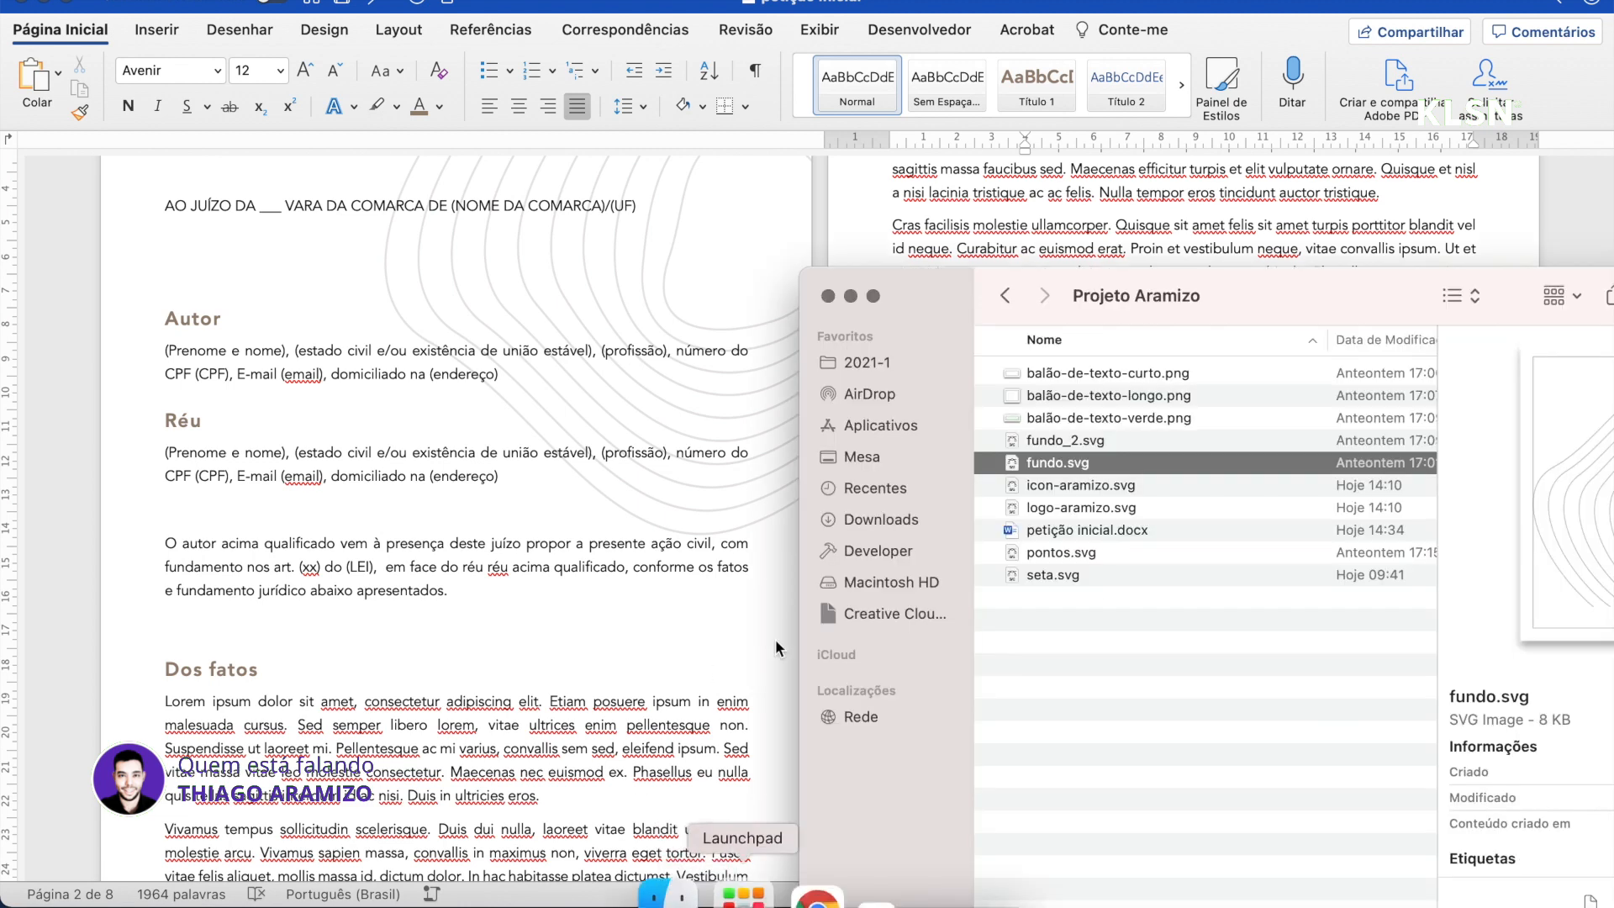
pyautogui.click(1083, 421)
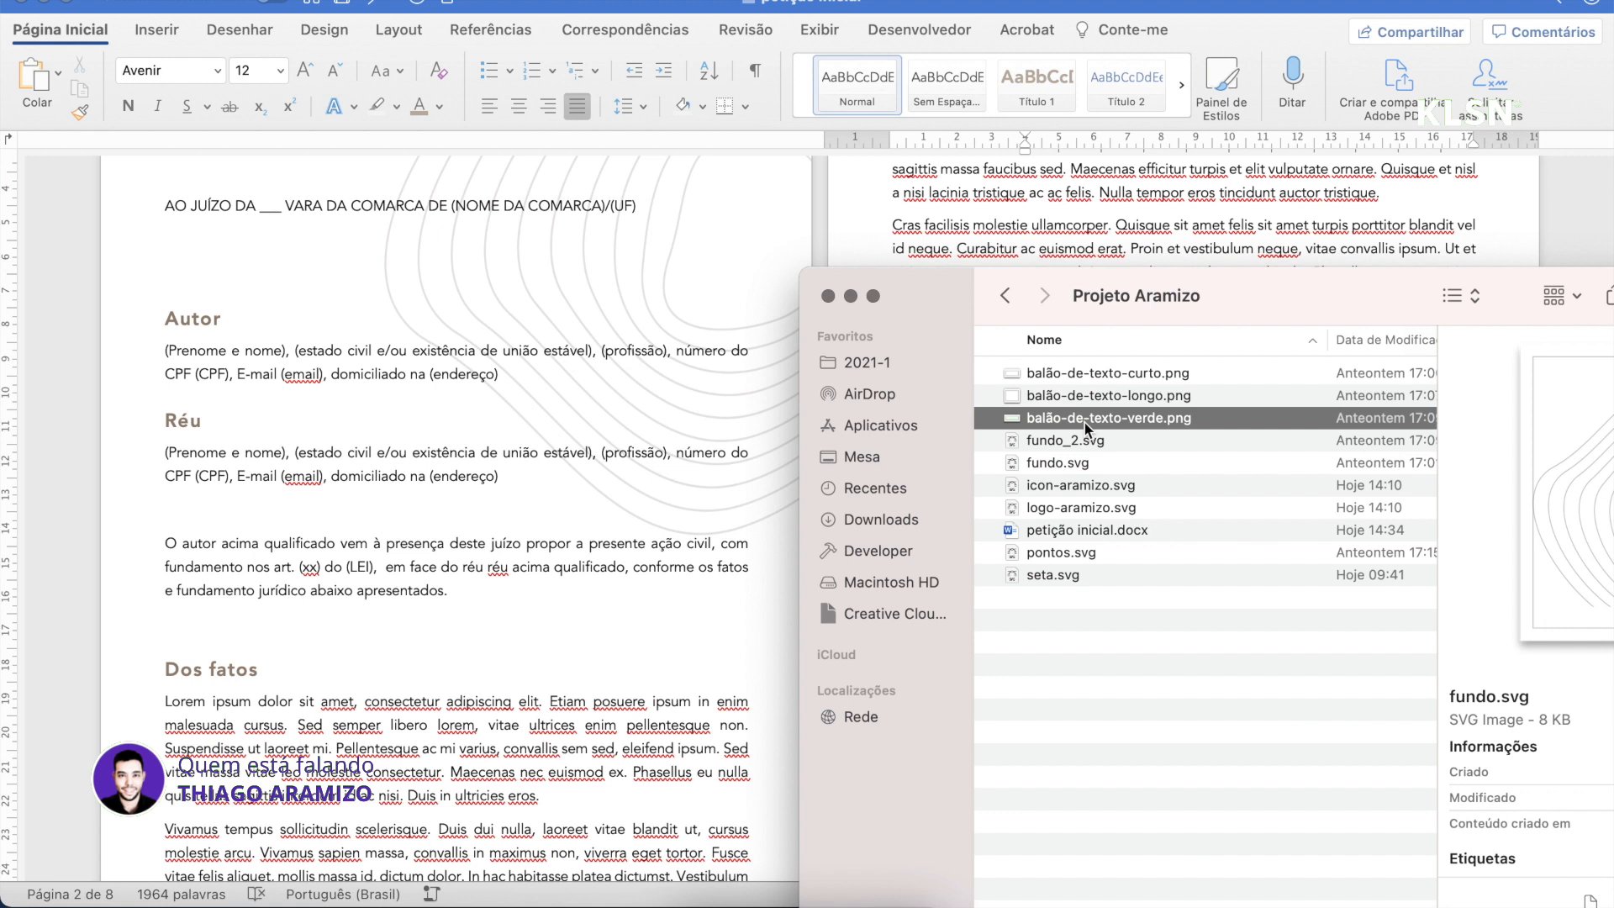
pyautogui.click(1157, 396)
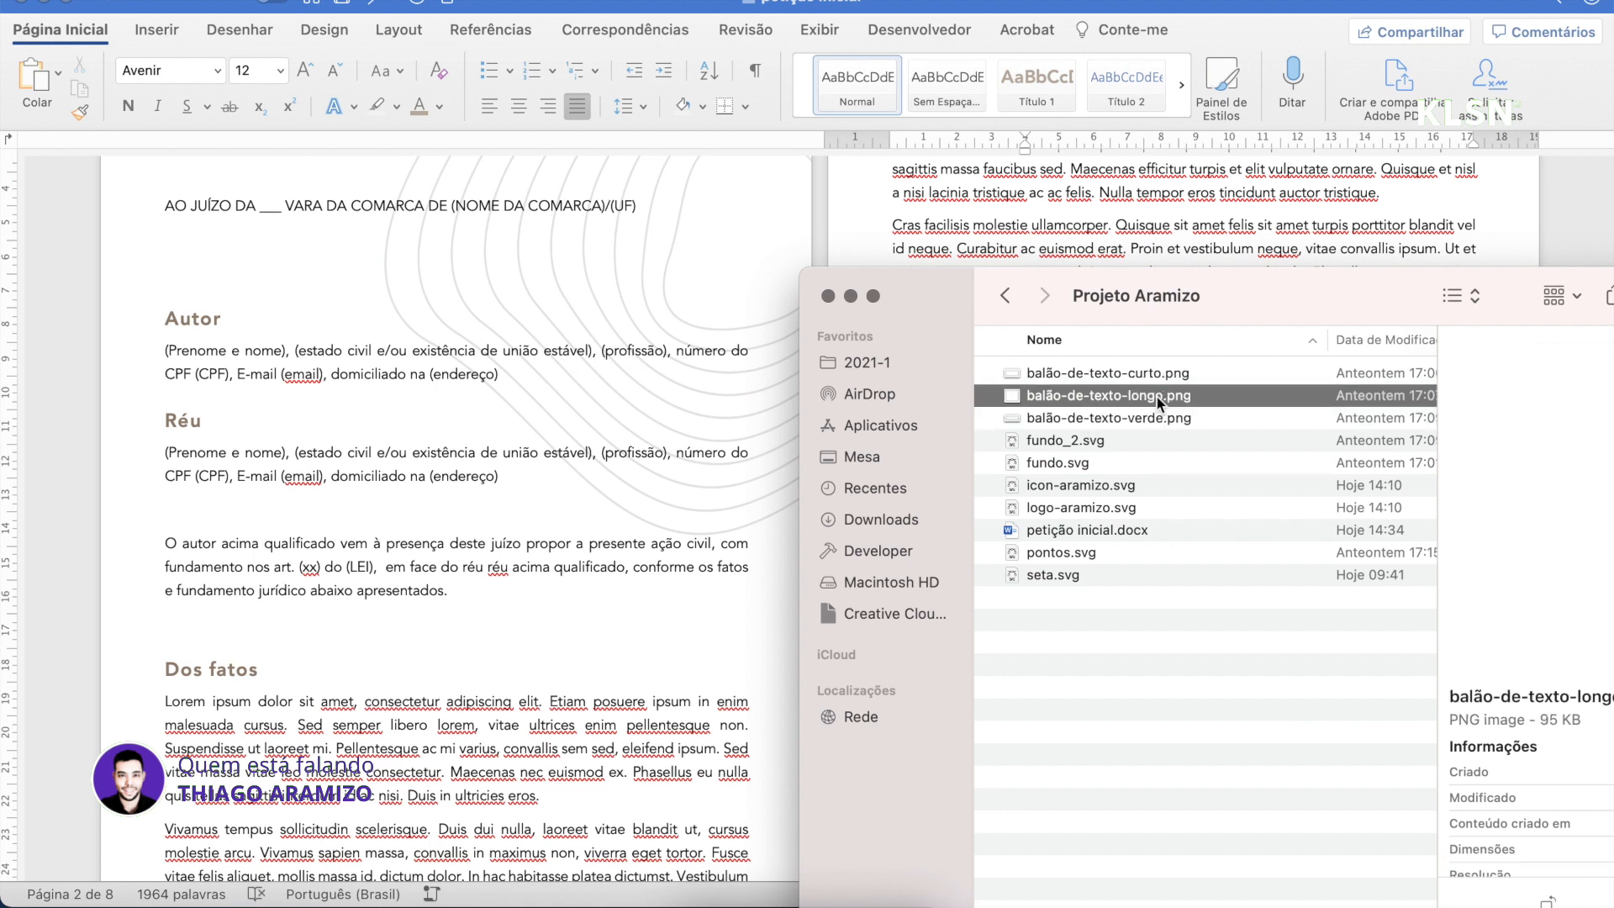
pyautogui.click(1152, 372)
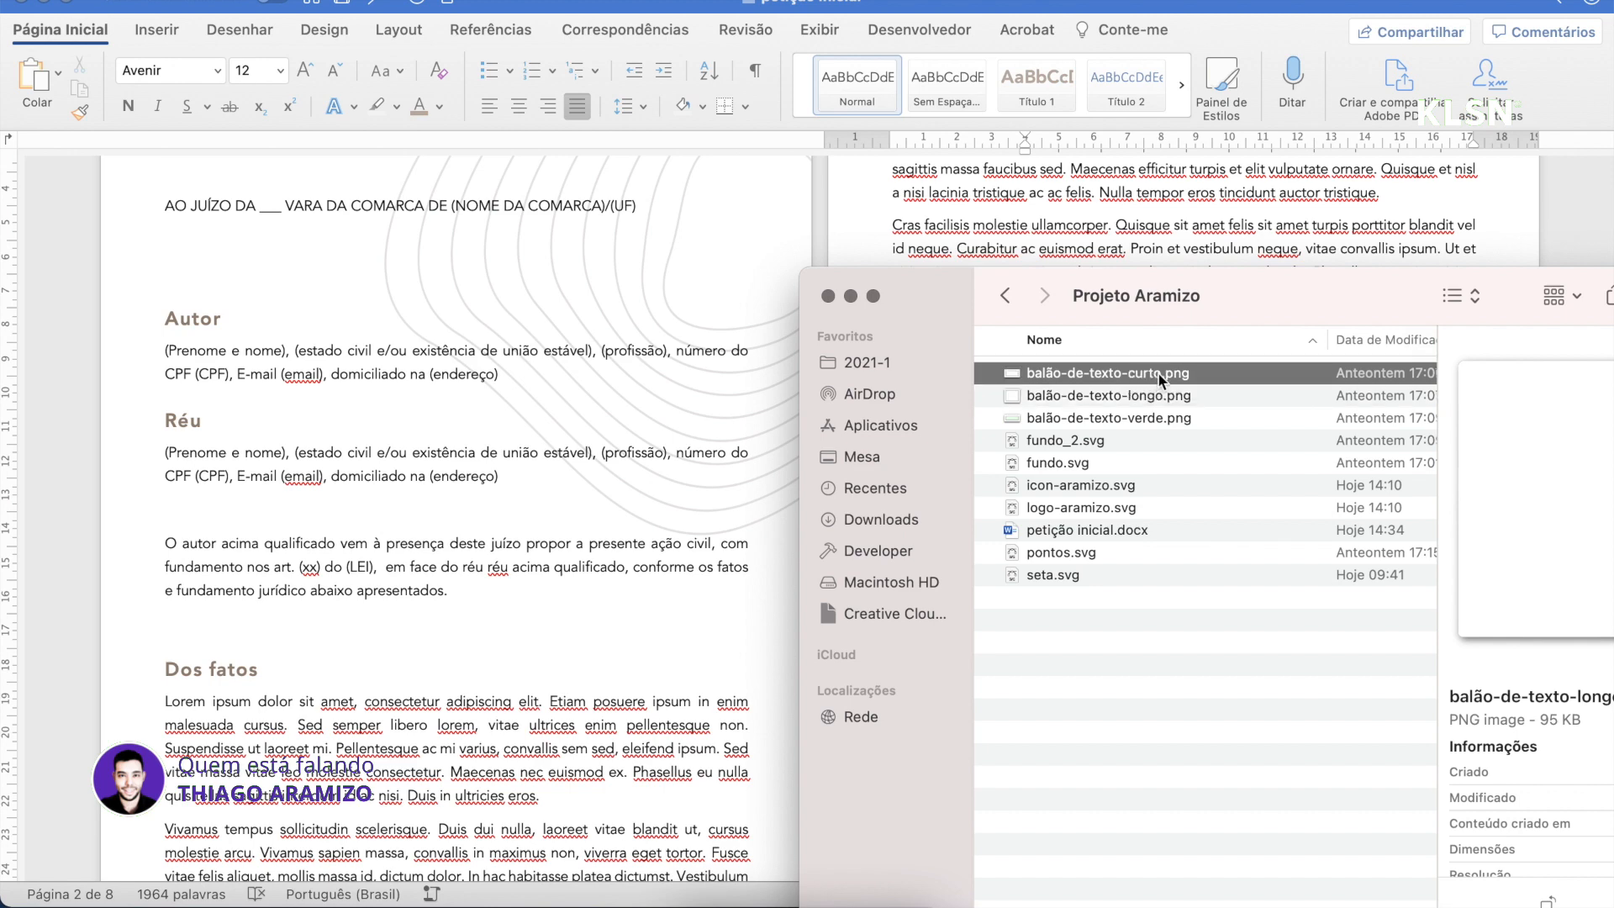
pyautogui.moveTo(1233, 296); pyautogui.dragTo(303, 217)
pyautogui.moveTo(227, 288); pyautogui.dragTo(1118, 476)
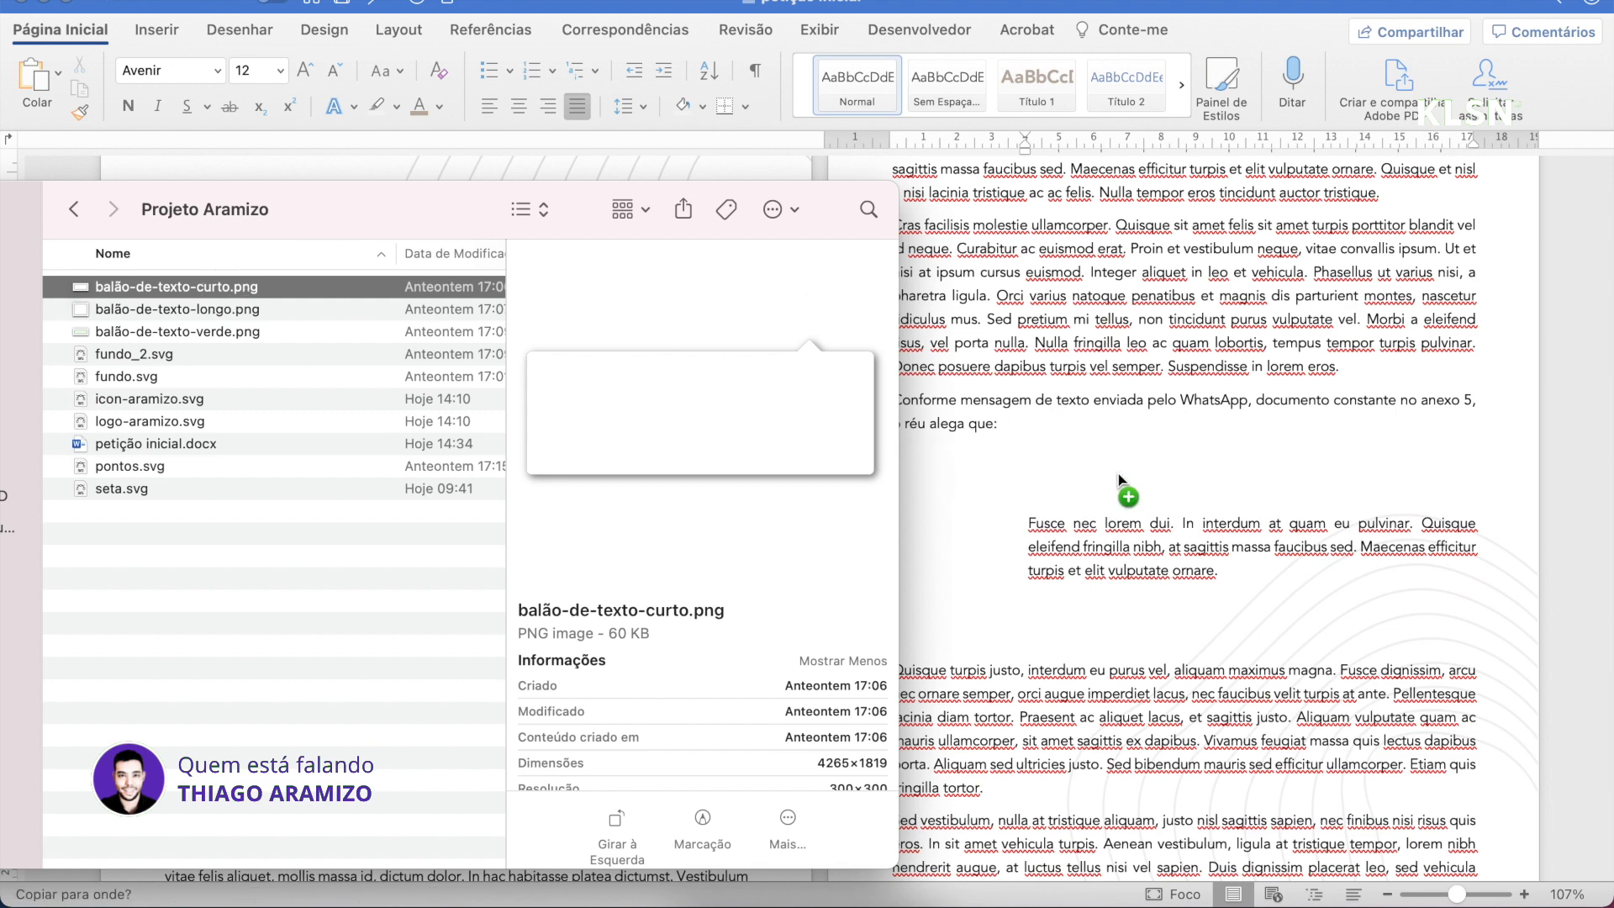
# Place the speech-bubble image above the indented quote on page 2 and set its text wrapping to "Atrás do Texto"
pyautogui.moveTo(1118, 476); pyautogui.dragTo(1118, 478)
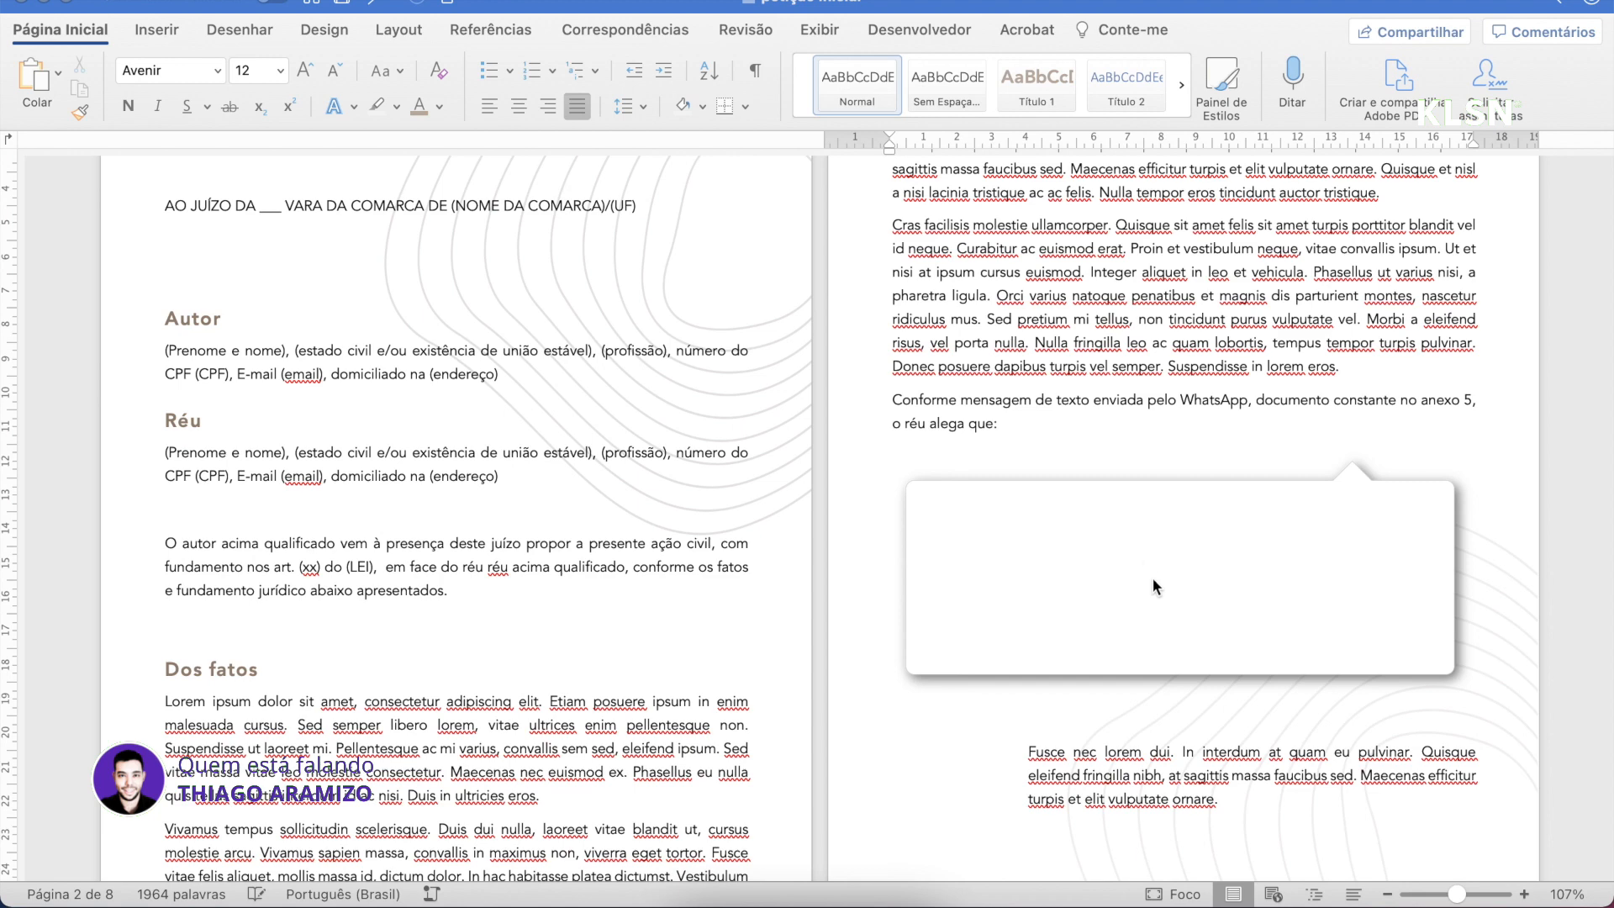
pyautogui.click(1144, 554)
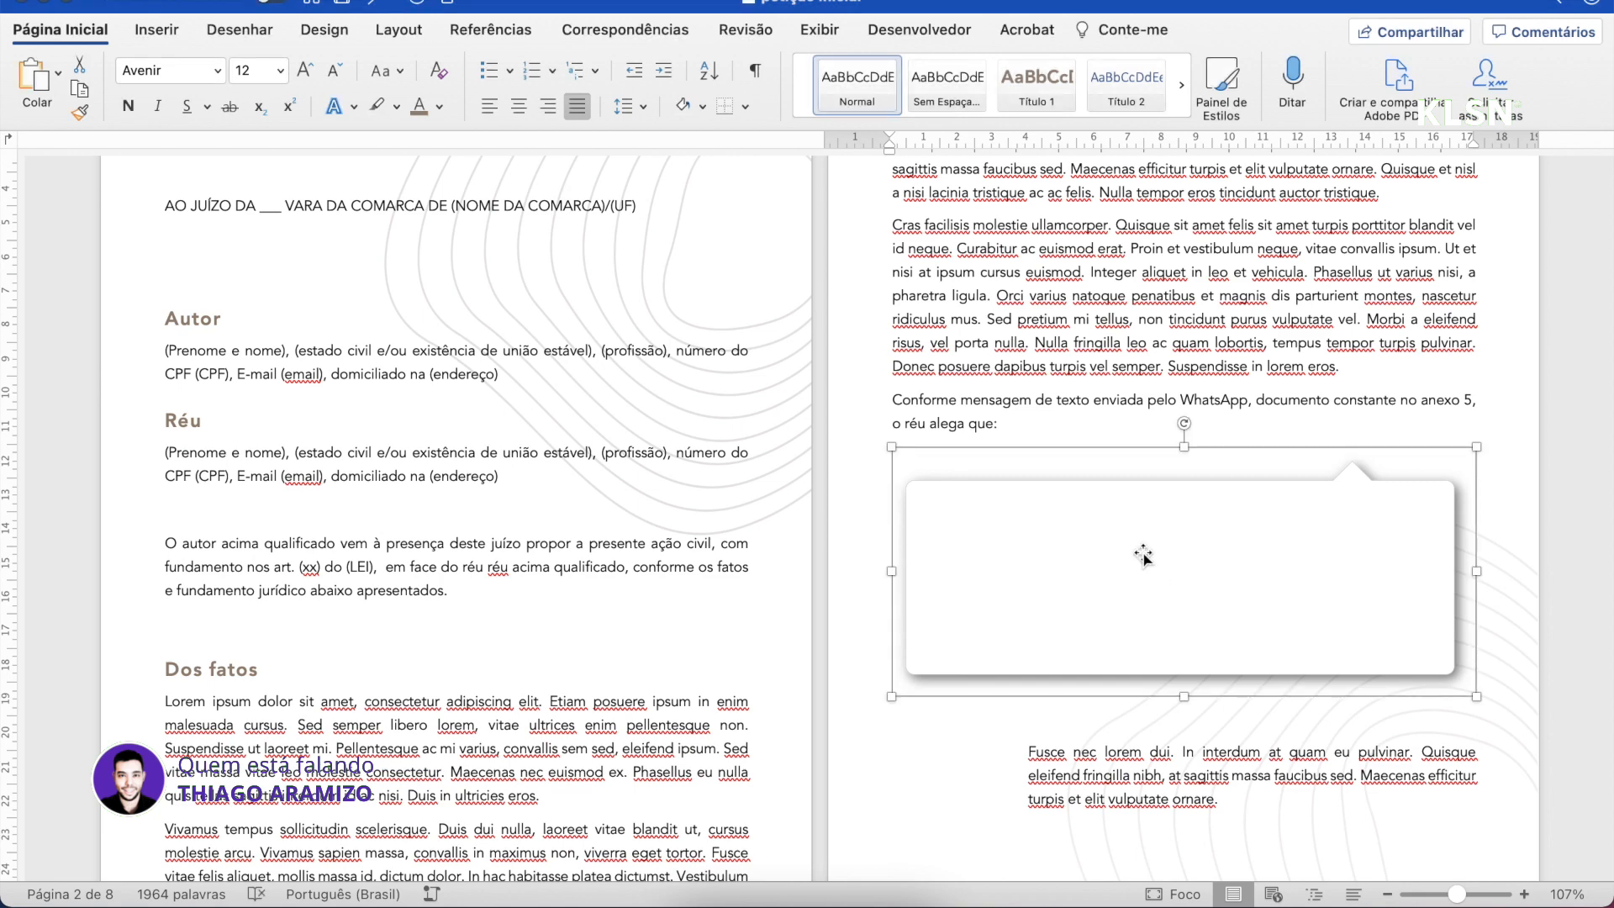
pyautogui.rightClick(1144, 555)
pyautogui.moveTo(1253, 639)
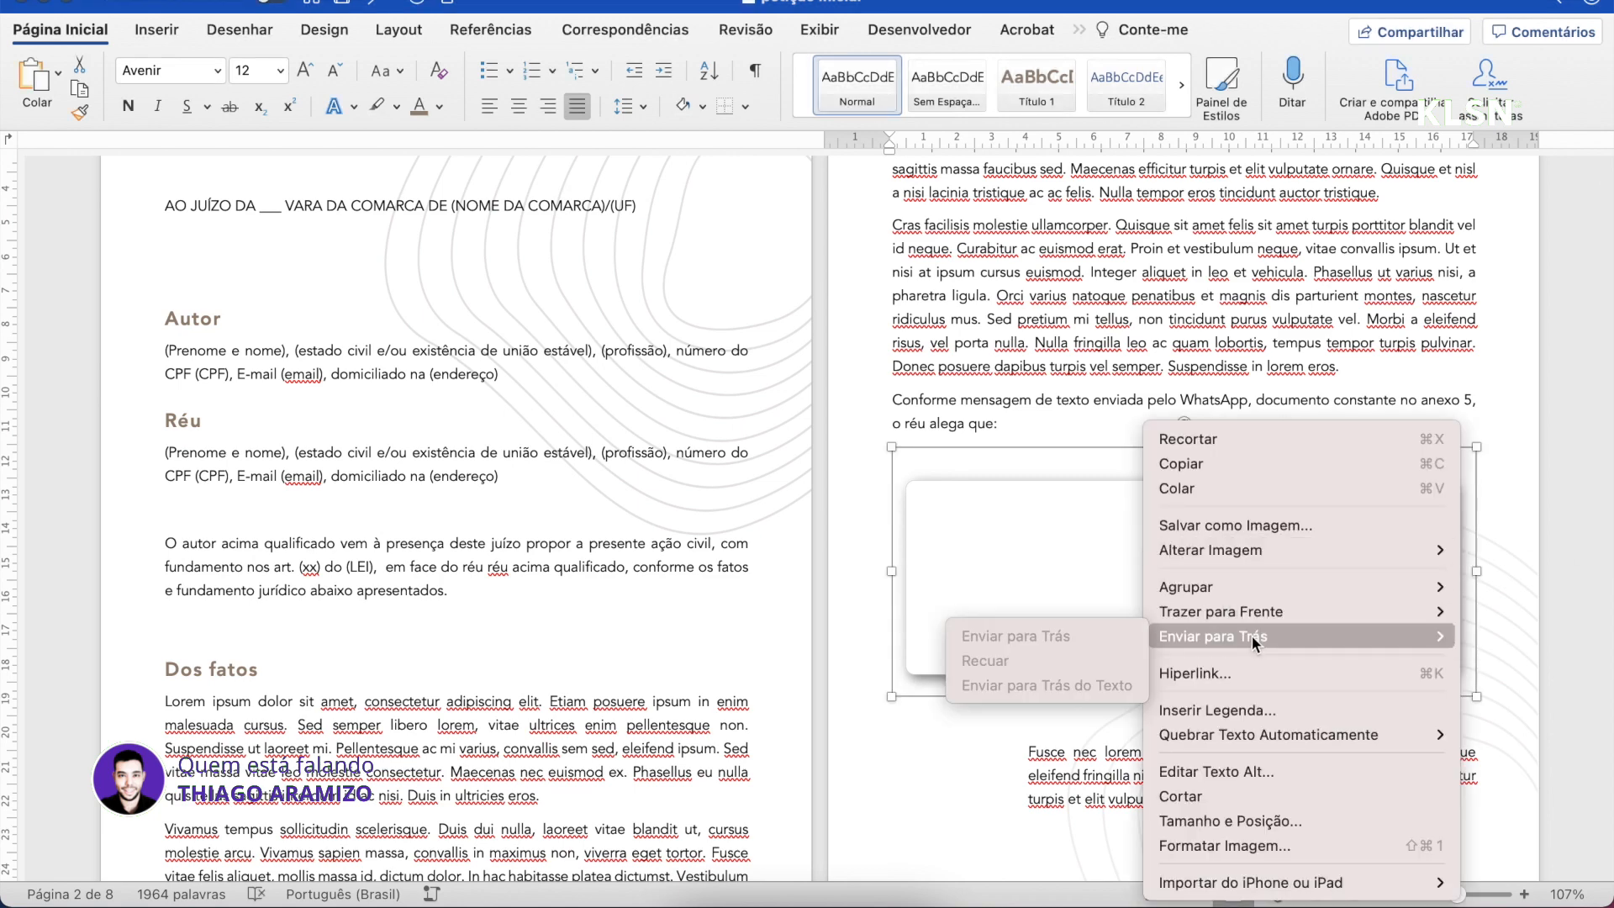
pyautogui.moveTo(1272, 739)
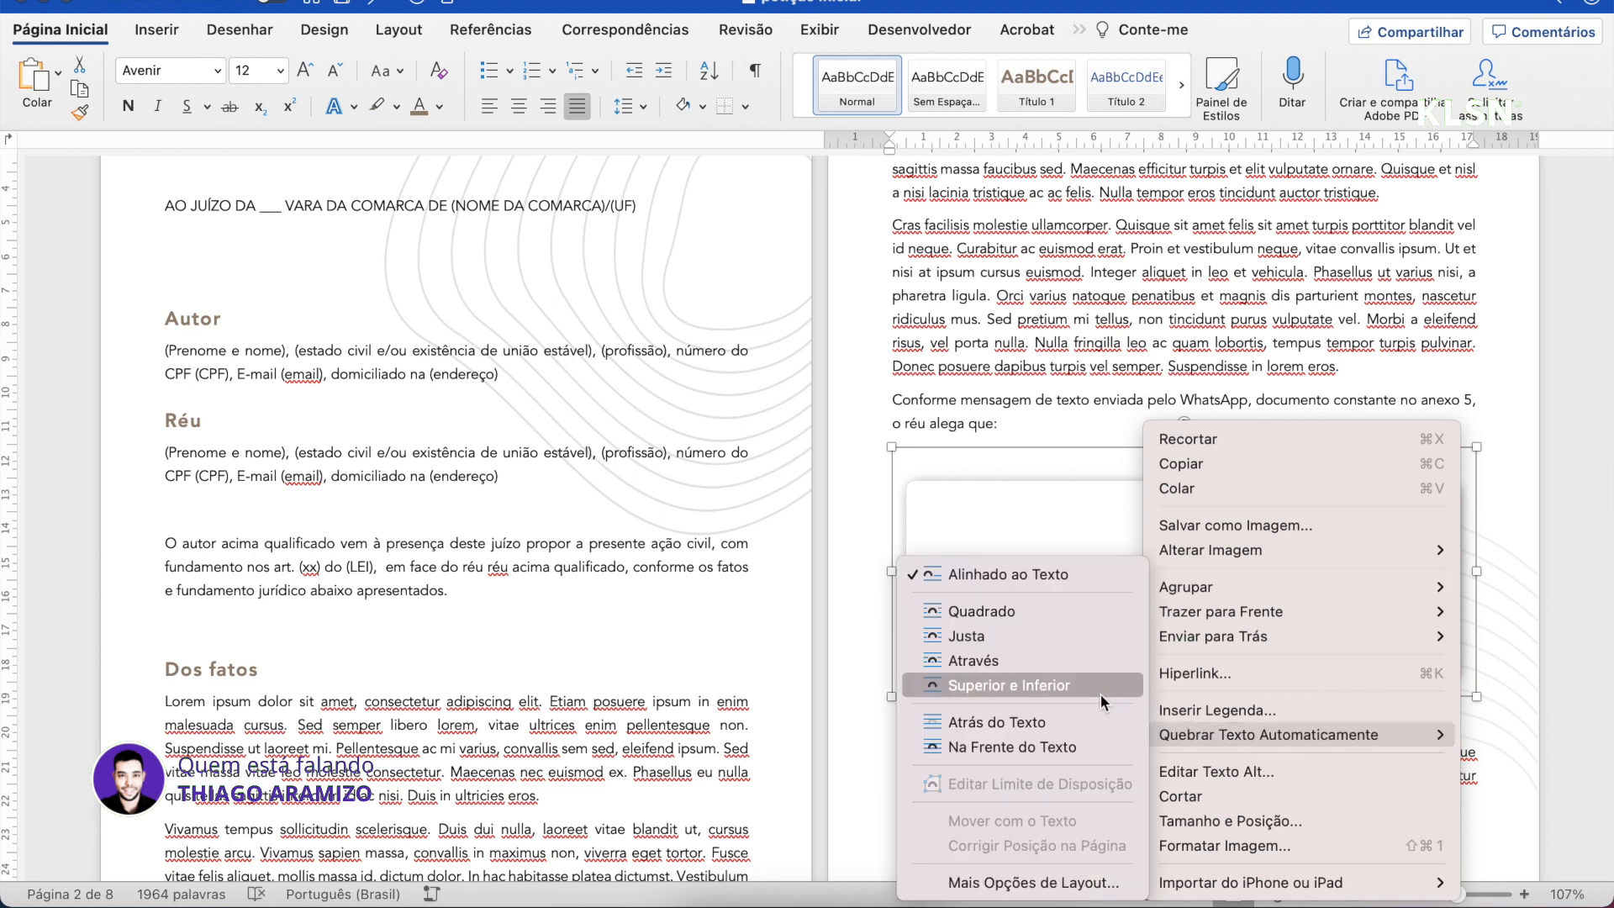
pyautogui.click(1063, 720)
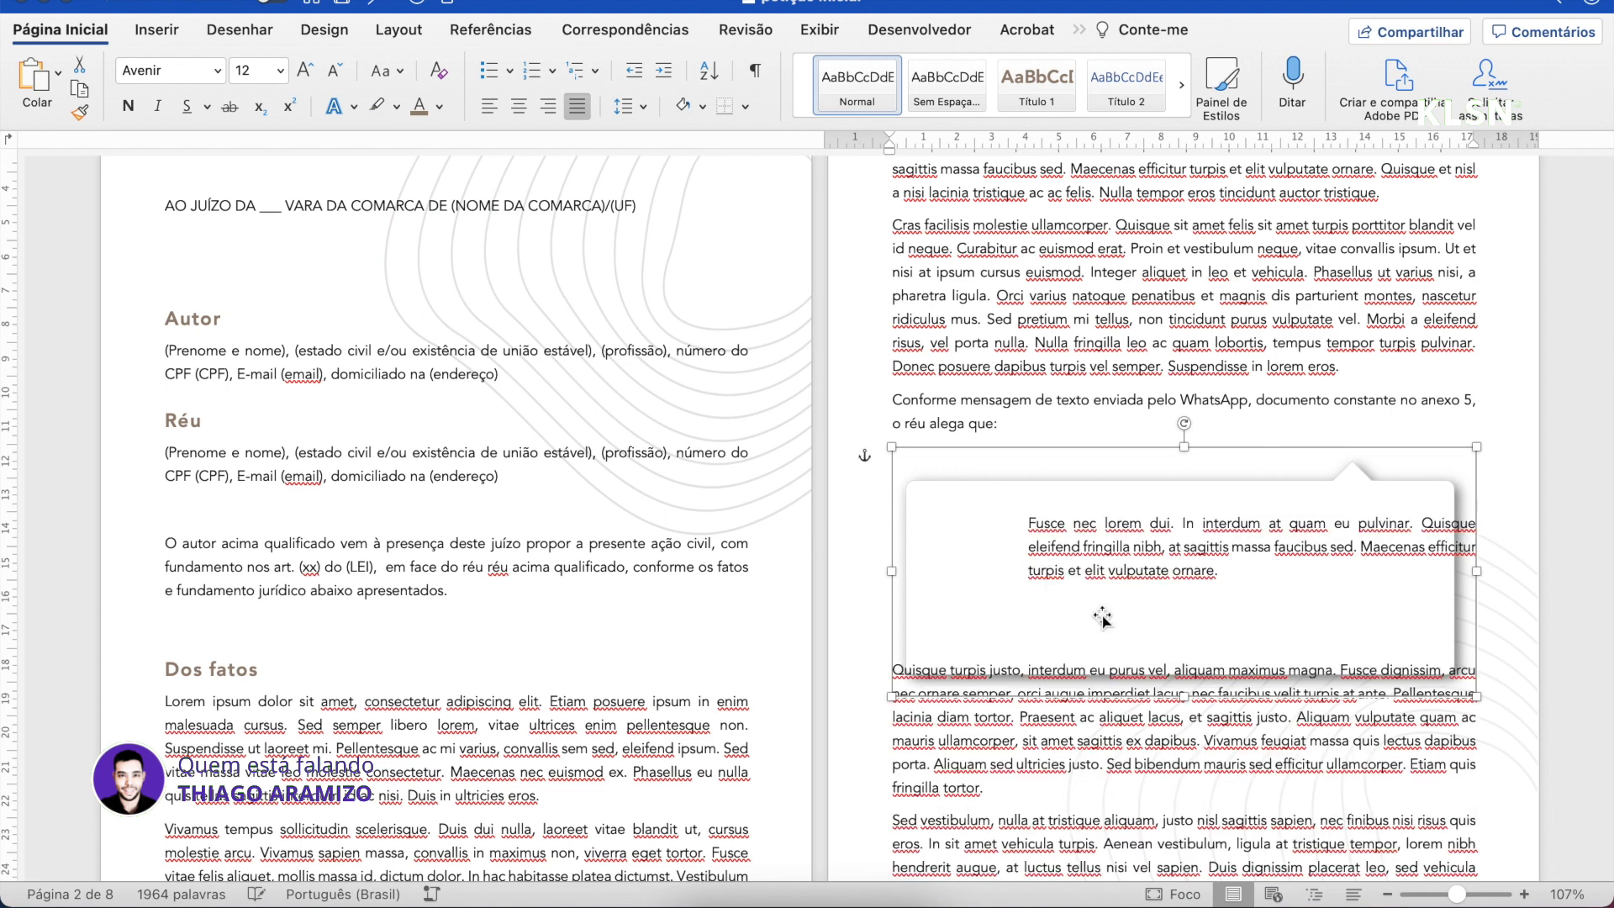
# Shrink the speech bubble proportionally and move it so it frames the indented quote starting "Fusce nec lorem dui"
pyautogui.moveTo(992, 573); pyautogui.dragTo(1021, 554)
pyautogui.click(923, 561)
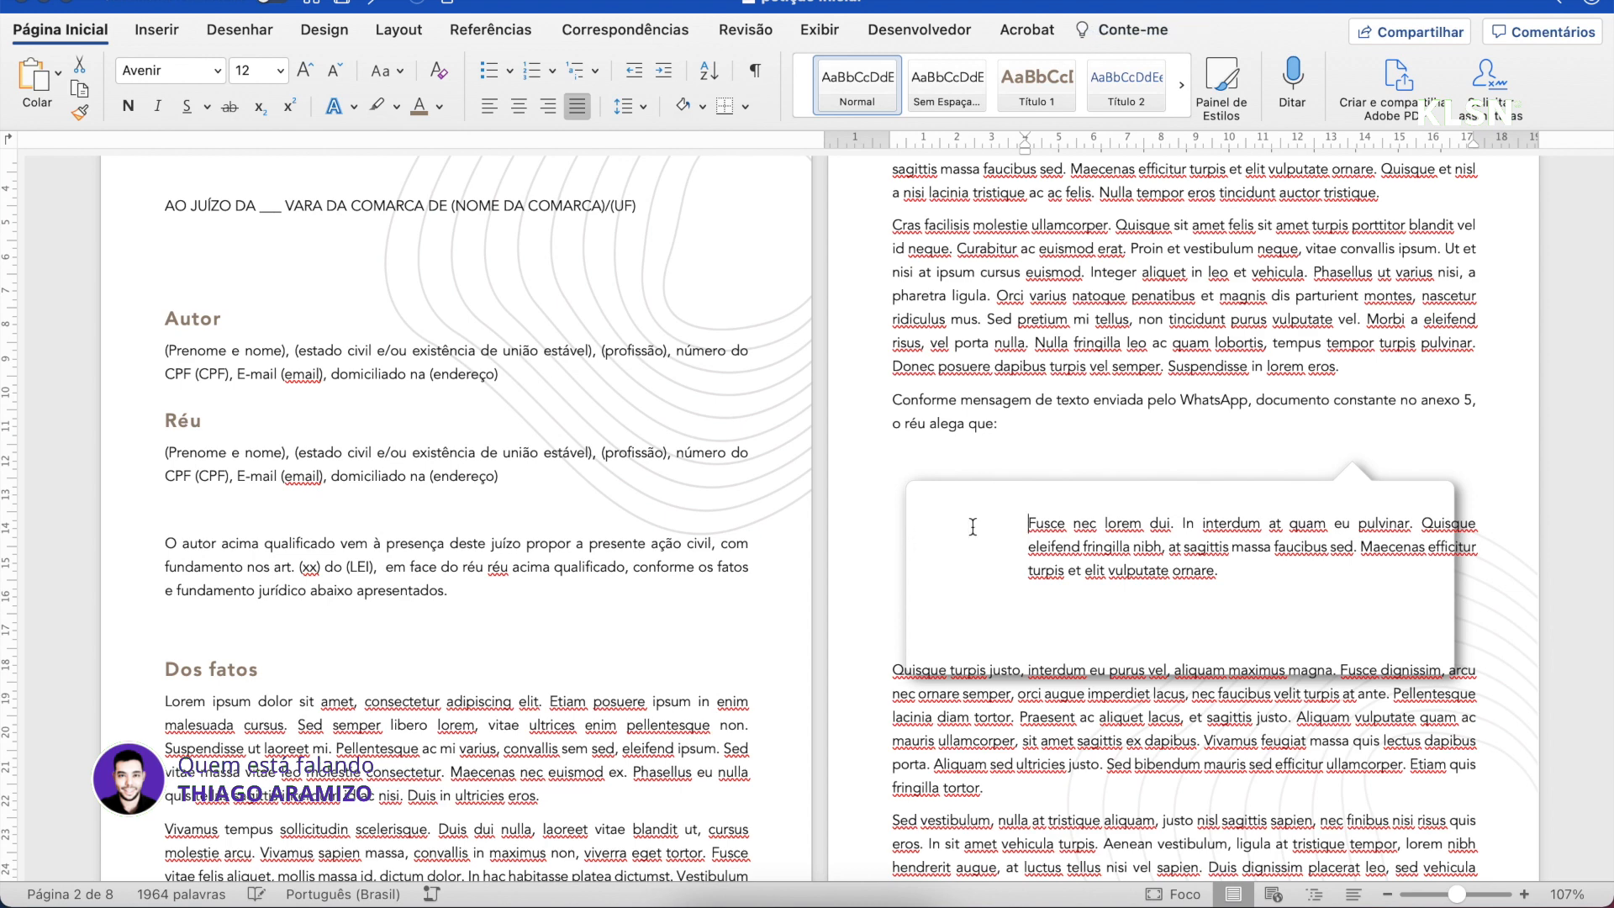
pyautogui.moveTo(1471, 636); pyautogui.dragTo(1490, 606)
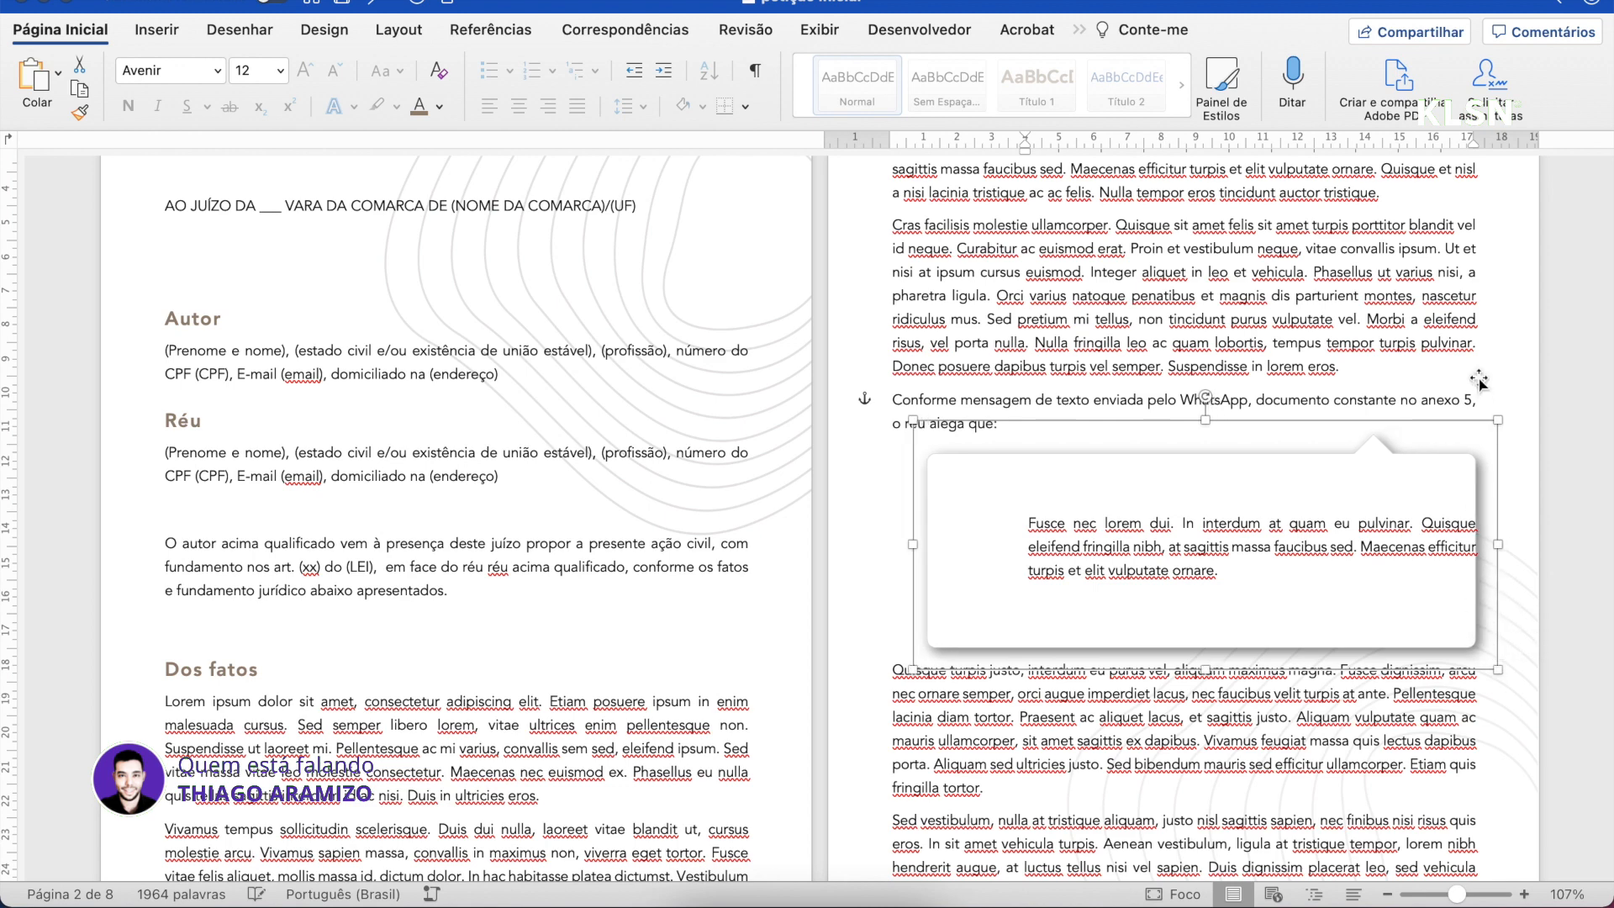
pyautogui.moveTo(916, 669); pyautogui.dragTo(975, 650)
pyautogui.moveTo(1309, 610)
pyautogui.mouseDown()
pyautogui.moveTo(1339, 618)
pyautogui.moveTo(1323, 617)
pyautogui.mouseUp()
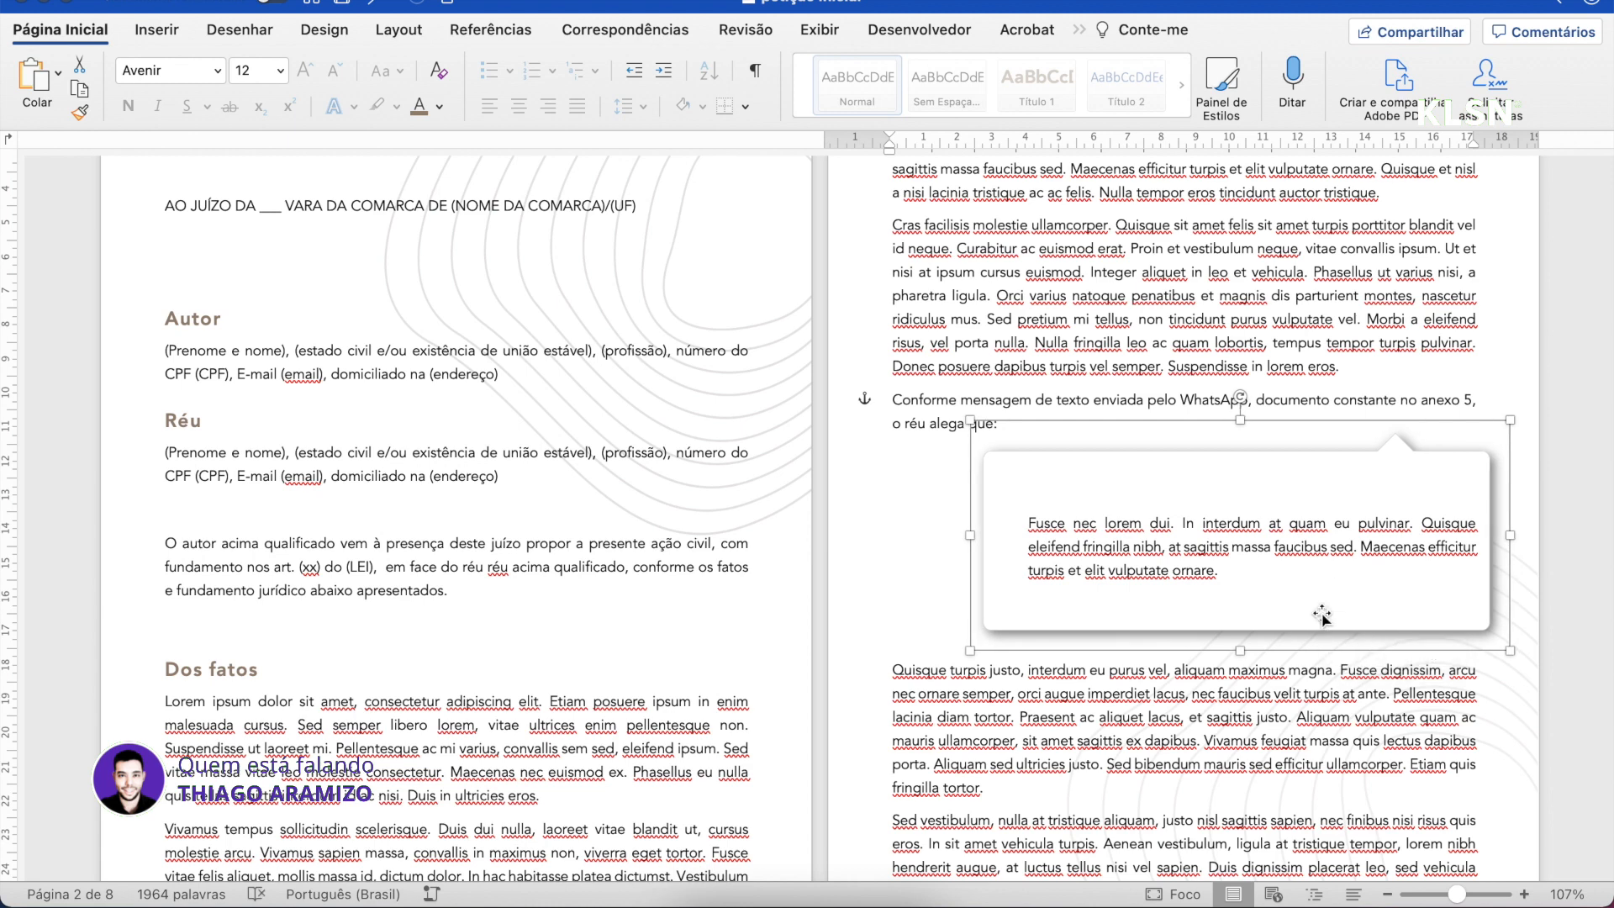
pyautogui.click(1199, 368)
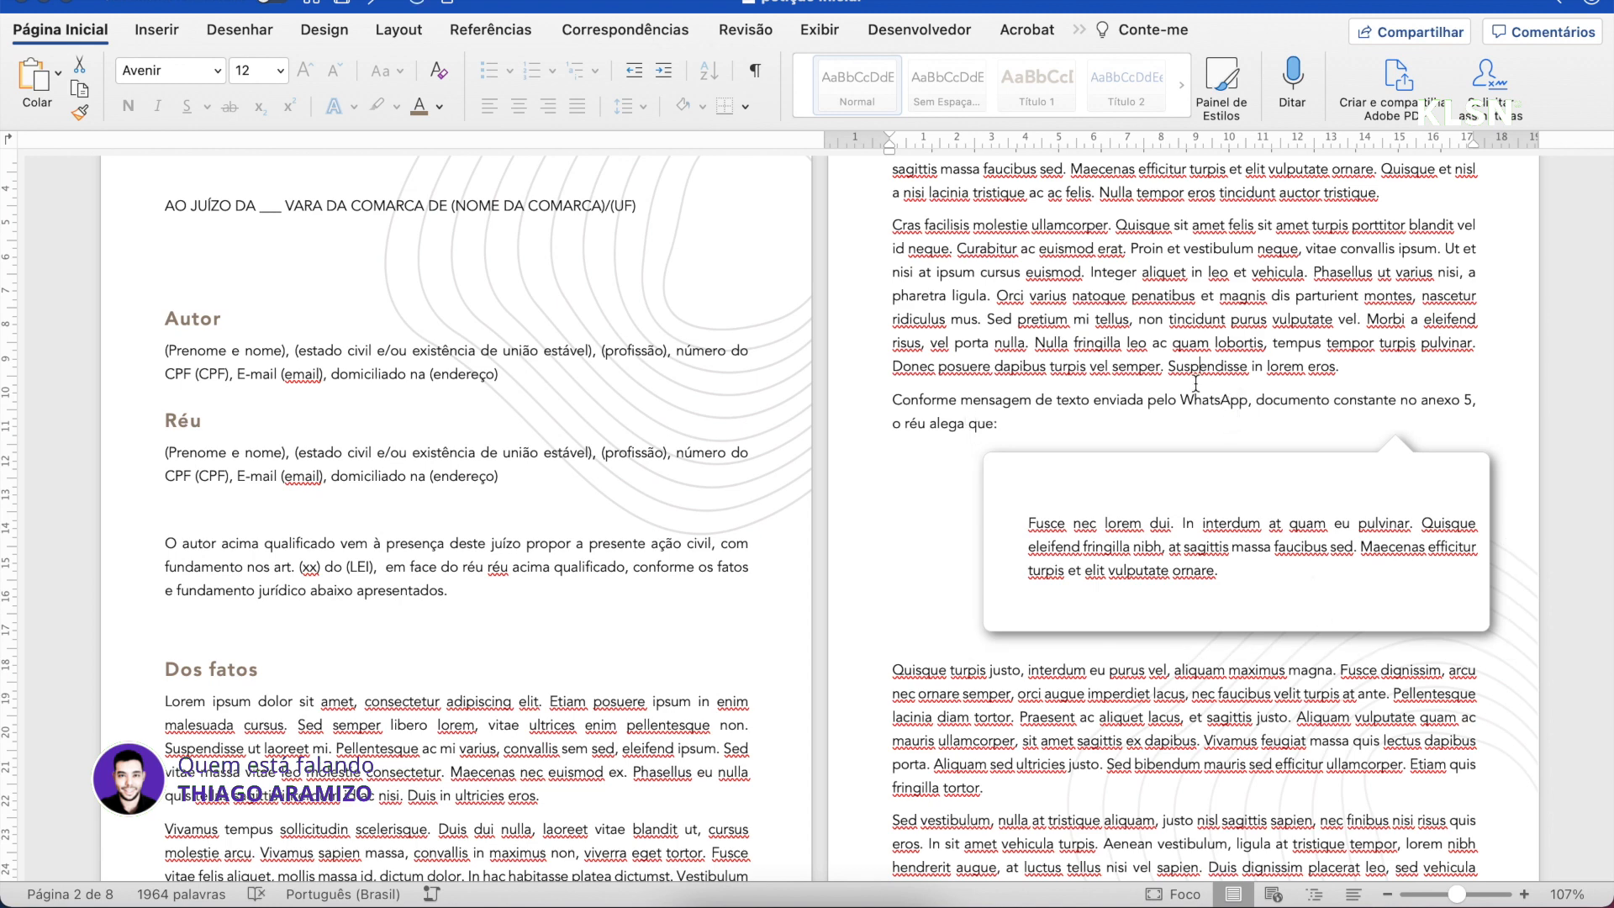
# Apply the "Citação" style to the quote inside the speech bubble
pyautogui.click(1184, 548)
pyautogui.click(1182, 87)
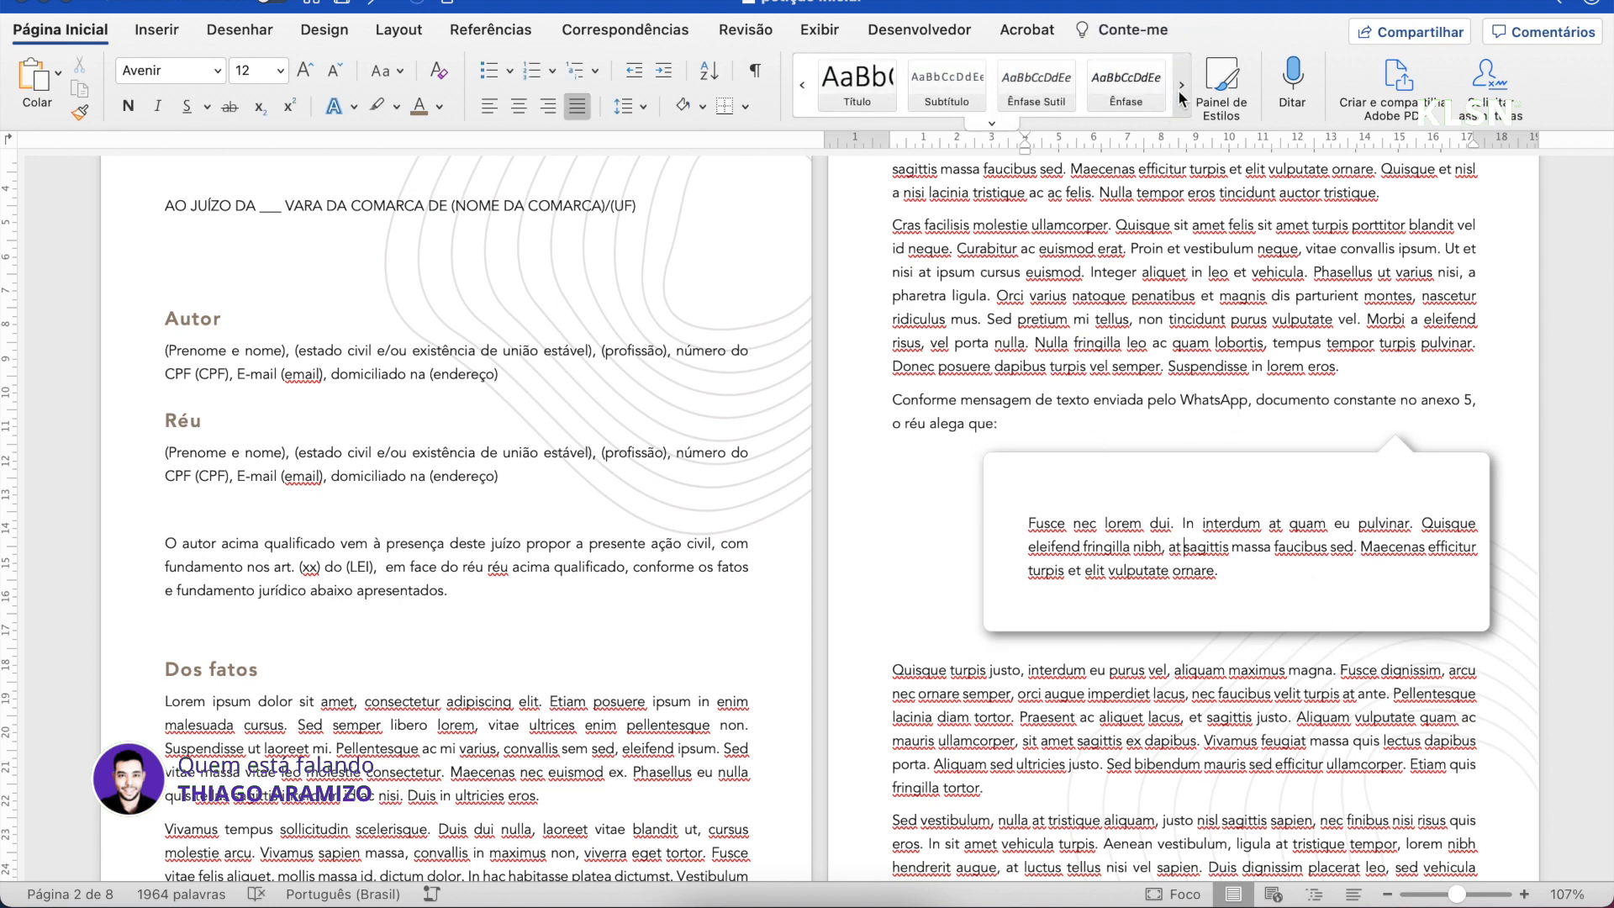
pyautogui.click(1182, 85)
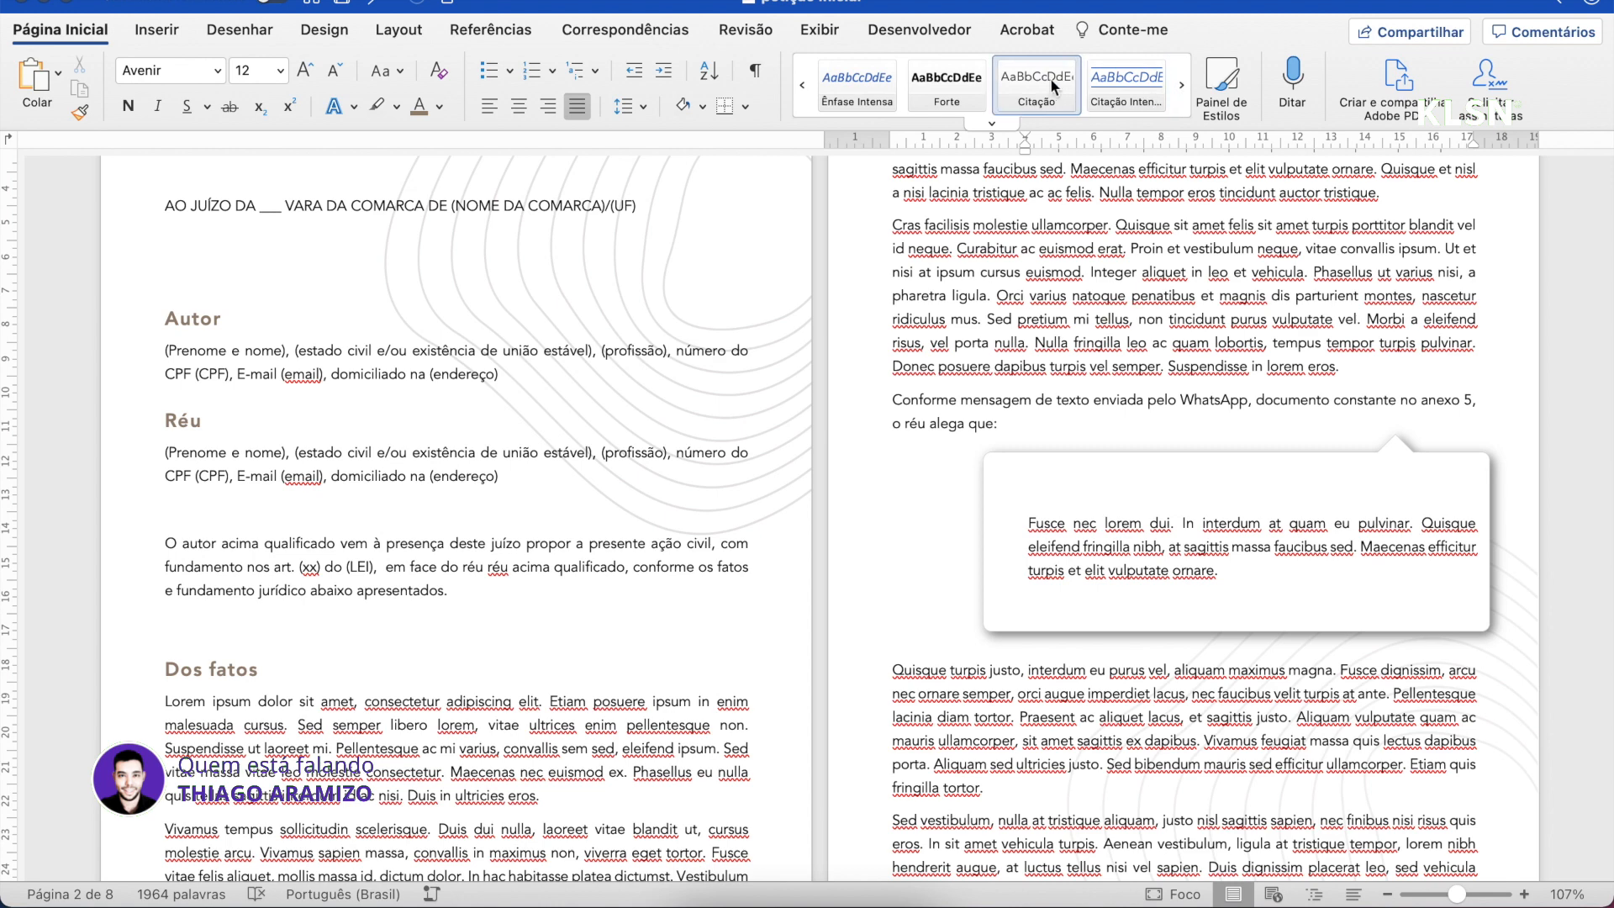
pyautogui.click(1036, 79)
# Reduce the speech bubble's height to about 5,21 cm and shift it down so the quote sits centred inside it
pyautogui.click(1248, 480)
pyautogui.moveTo(1247, 496); pyautogui.dragTo(1240, 479)
pyautogui.moveTo(1250, 646)
pyautogui.mouseDown()
pyautogui.moveTo(1229, 667)
pyautogui.moveTo(1227, 627)
pyautogui.mouseUp()
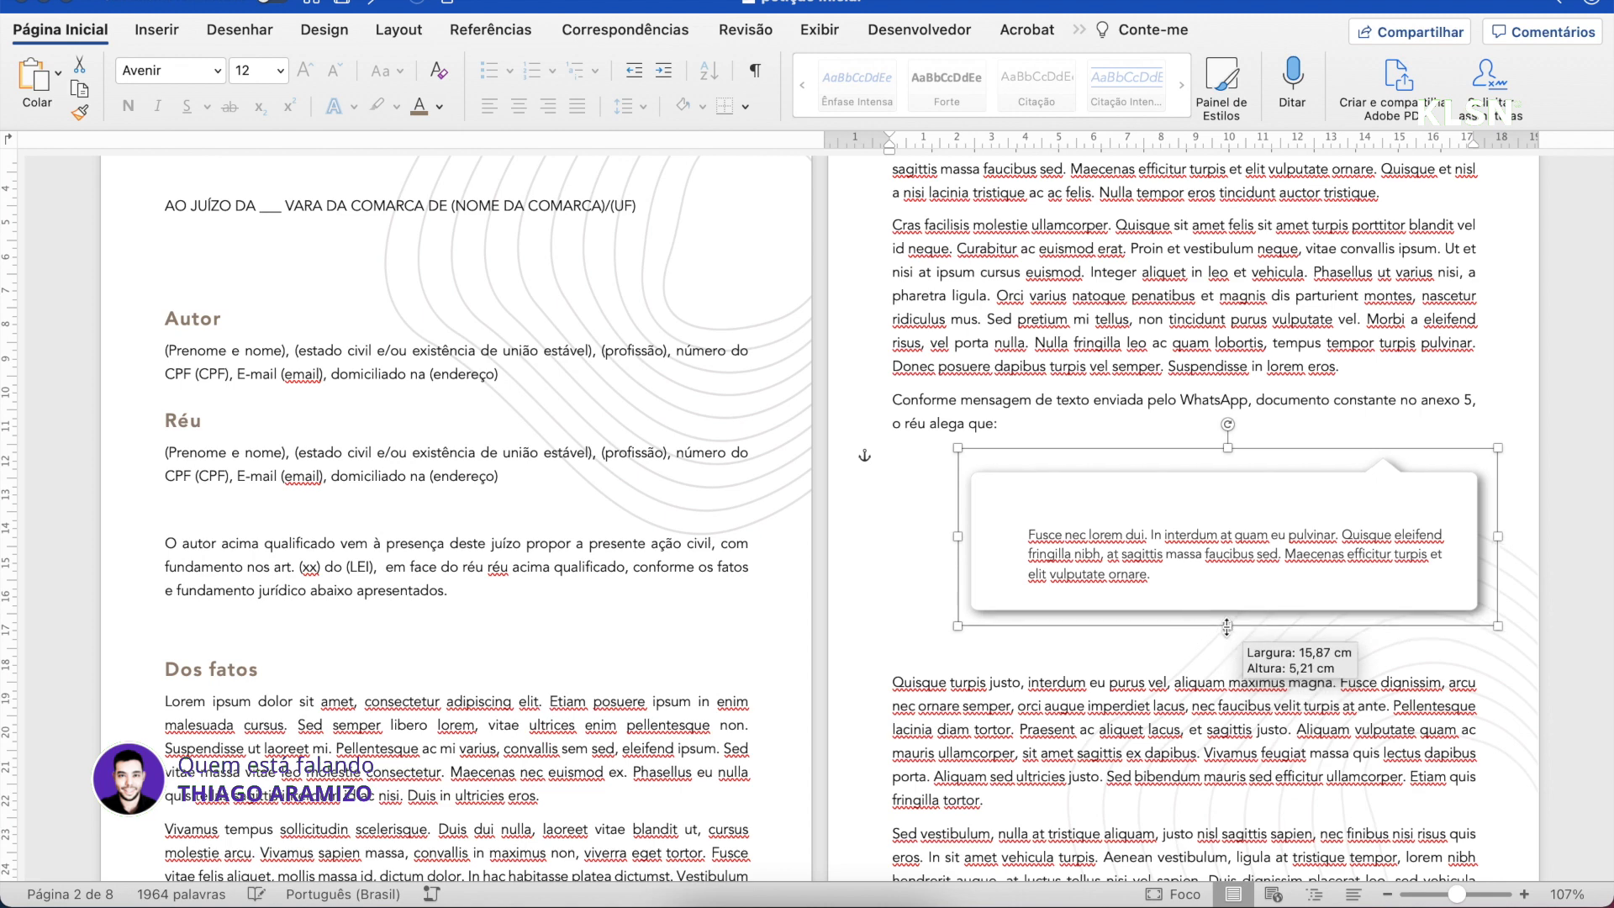
pyautogui.click(1235, 528)
pyautogui.moveTo(1261, 480); pyautogui.dragTo(1268, 496)
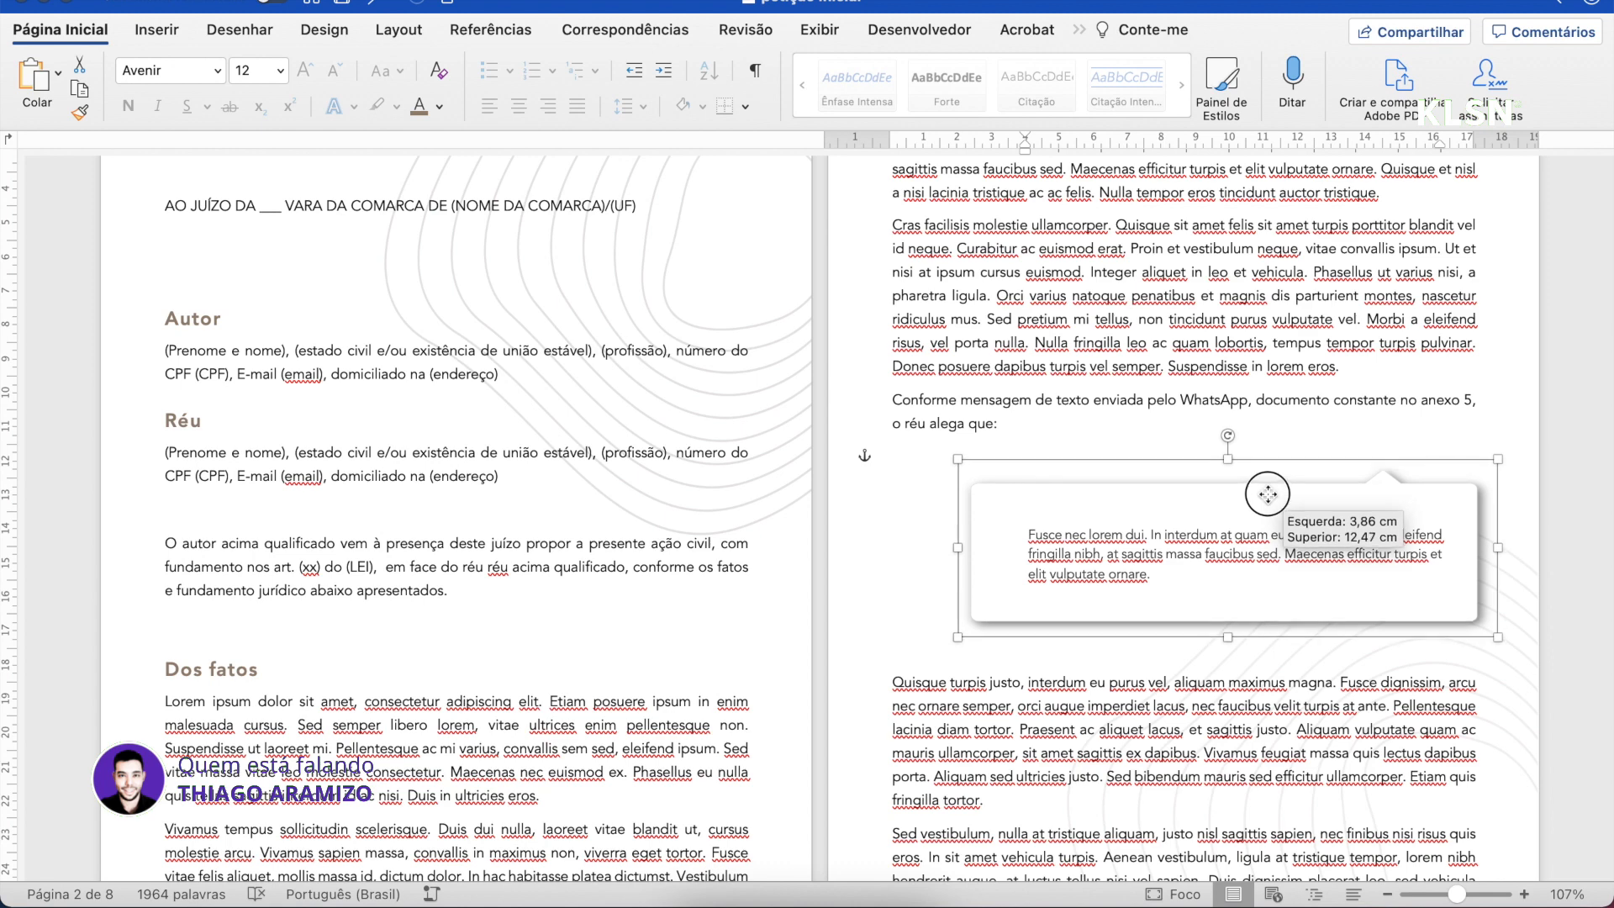
pyautogui.moveTo(1268, 496); pyautogui.dragTo(1267, 496)
pyautogui.click(1238, 409)
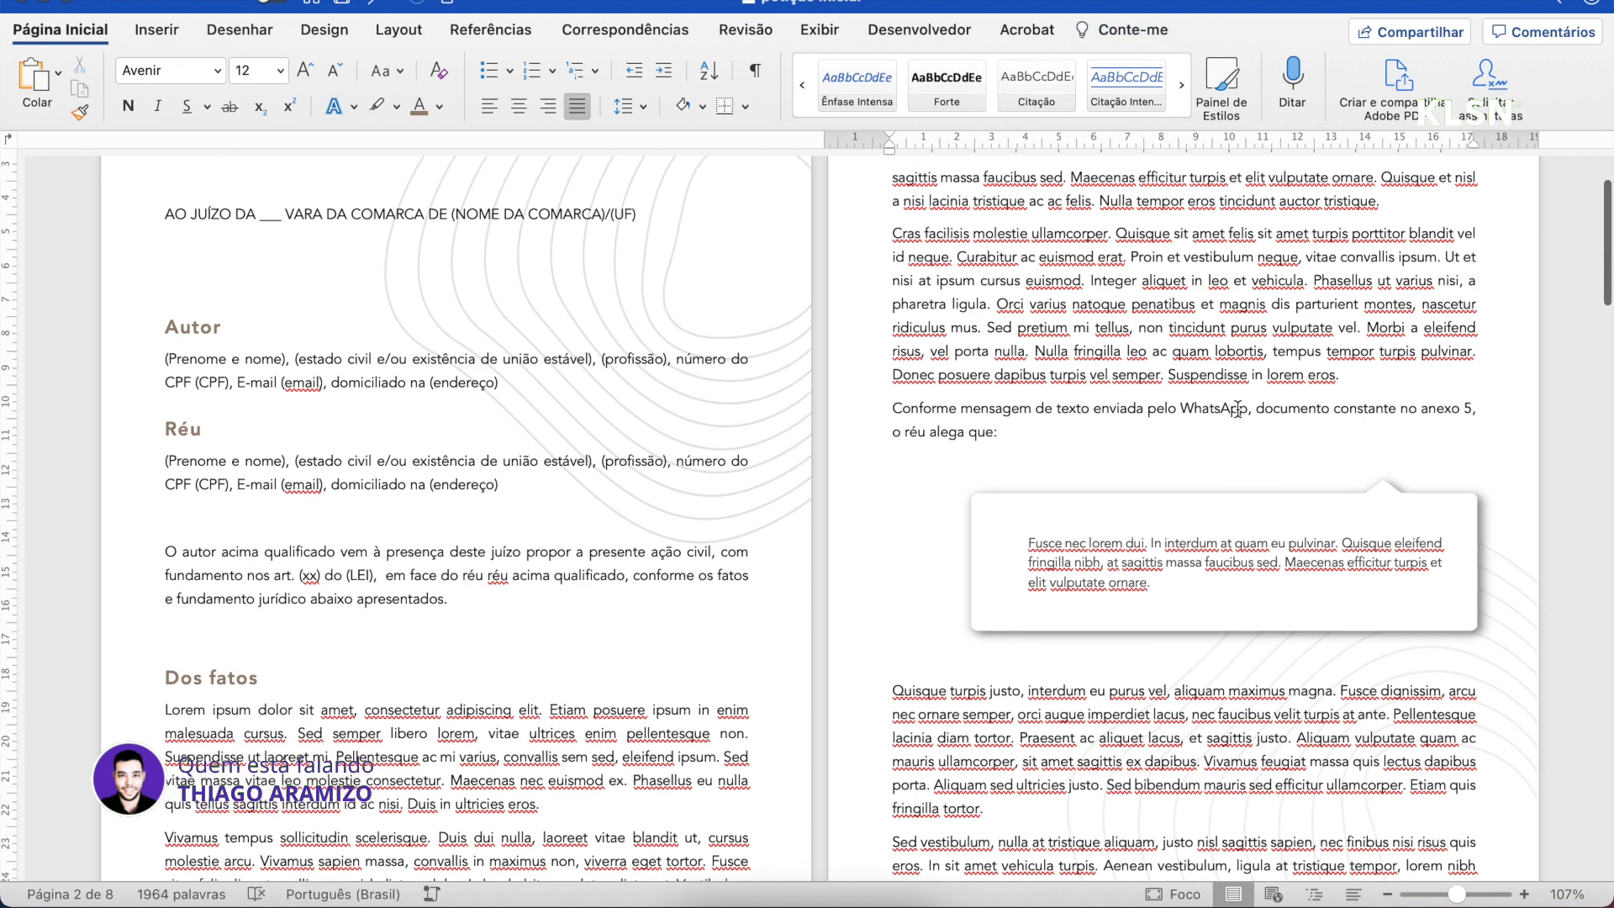
pyautogui.scroll(2, 1298, 500)
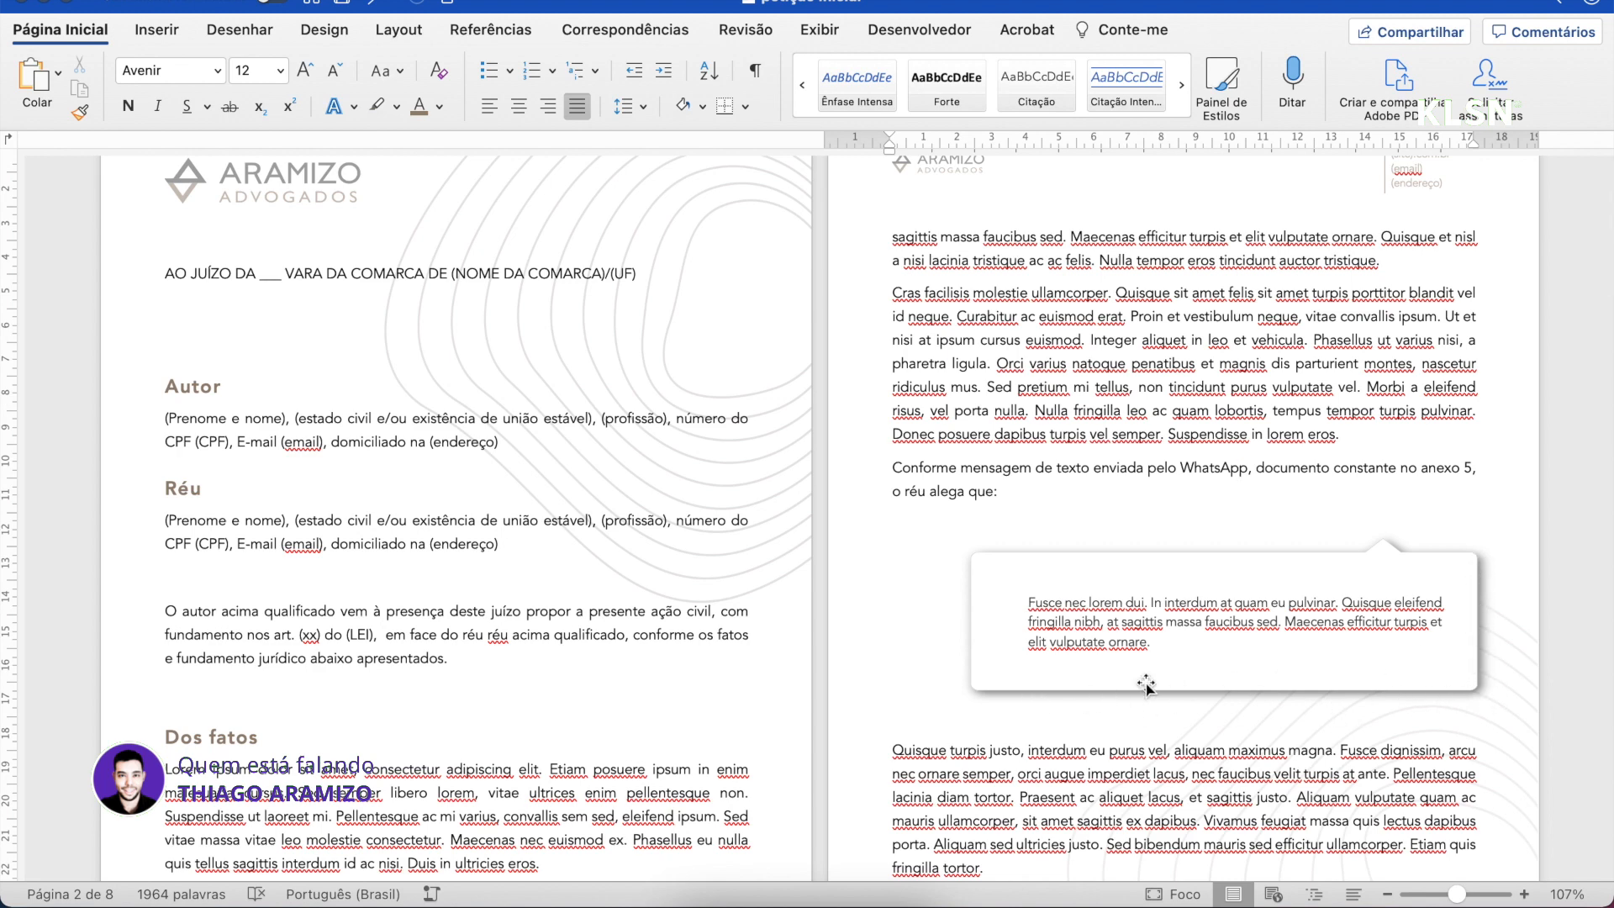
pyautogui.click(1106, 584)
pyautogui.press('Down')
pyautogui.press('Down')
pyautogui.press('Up')
# Try a tighter gap below "o réu alega que:" by deleting a blank line and moving the bubble, and restore the line
pyautogui.click(1009, 515)
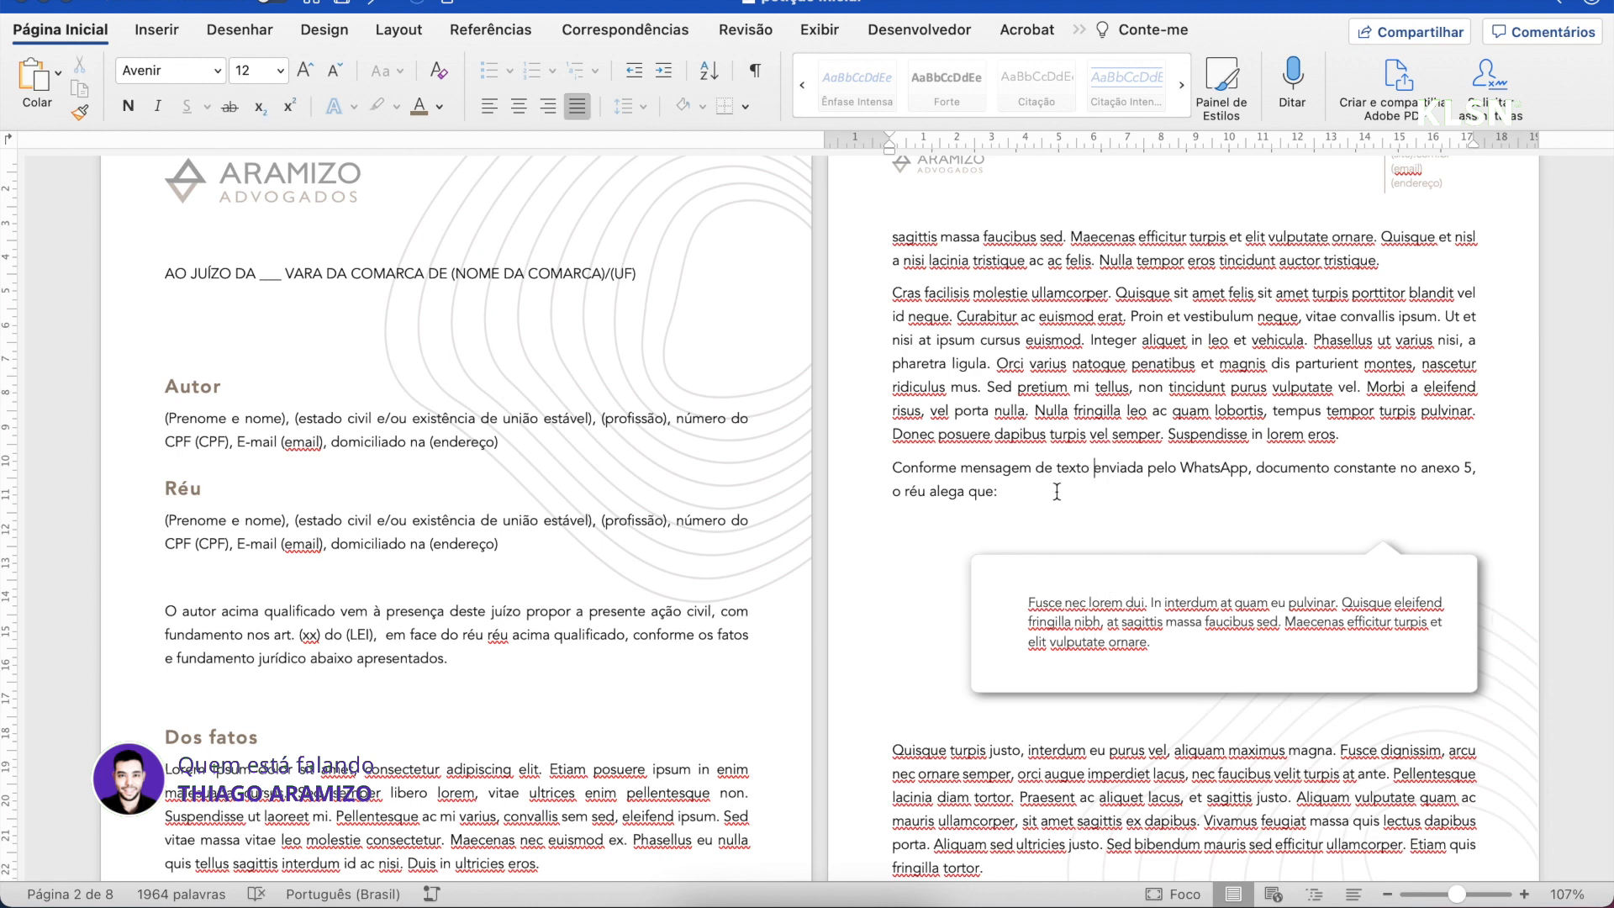
pyautogui.press('BackSpace')
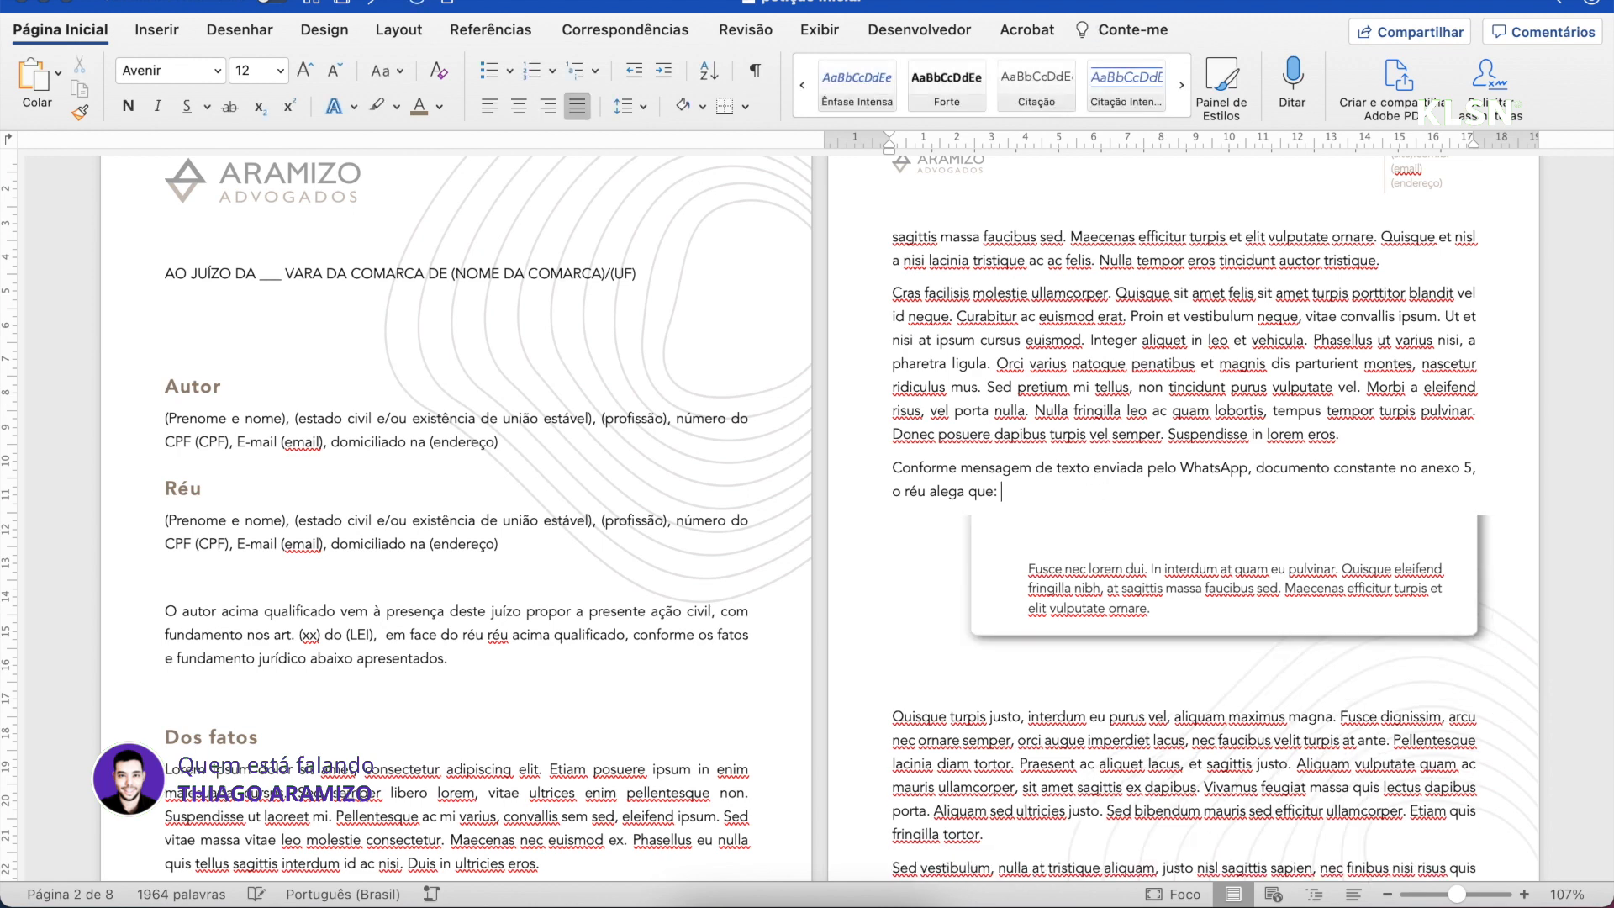
pyautogui.click(1085, 538)
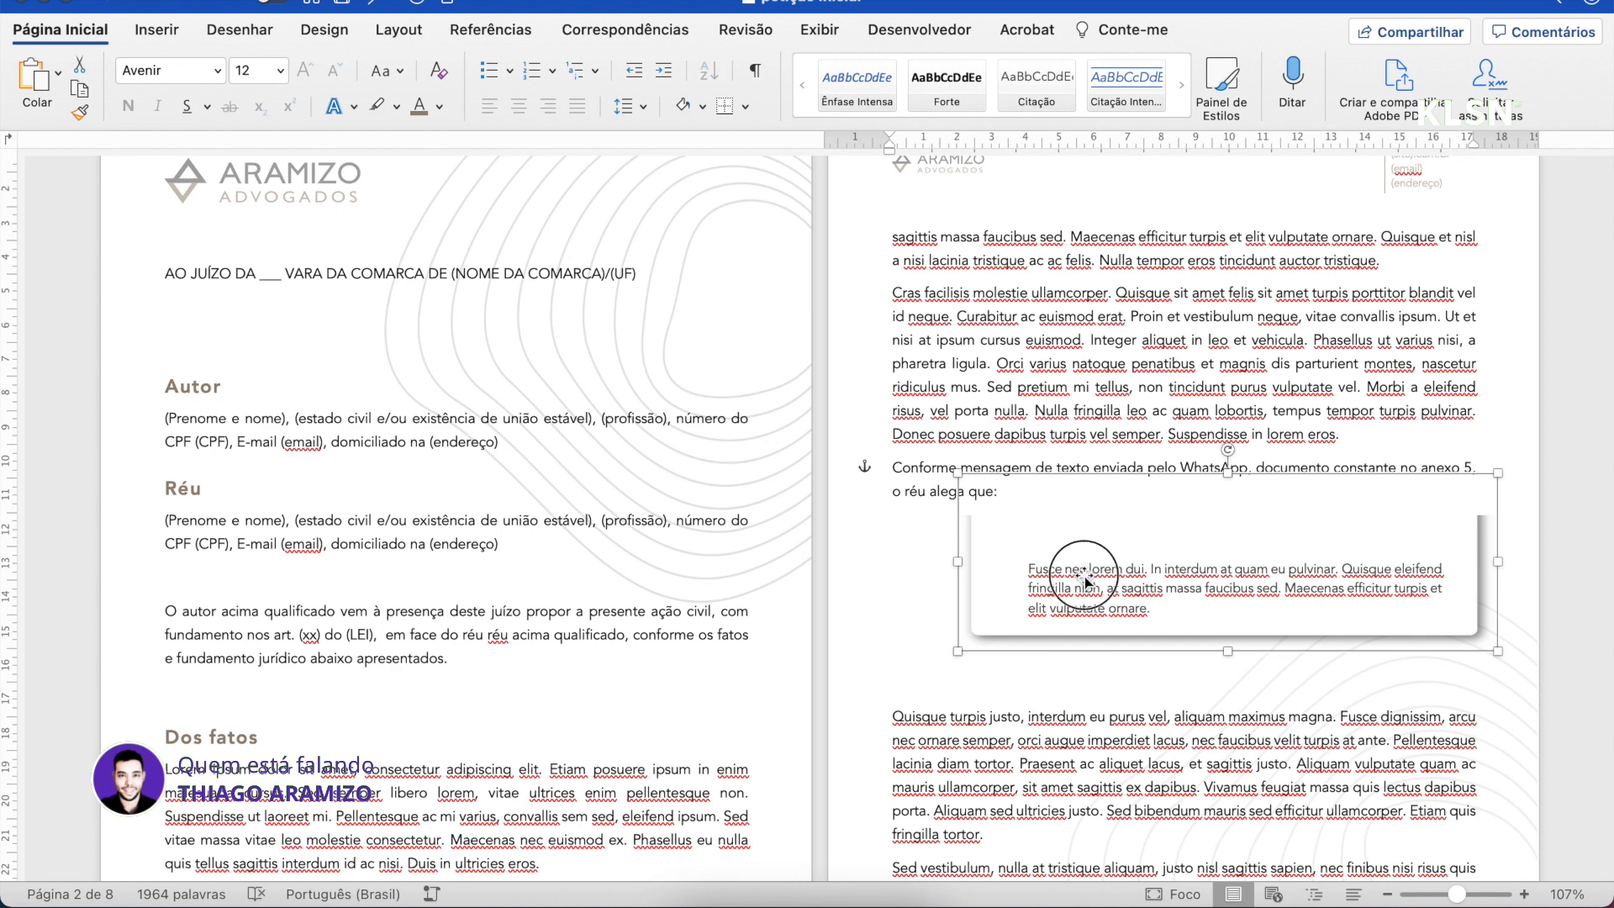
pyautogui.moveTo(1085, 586); pyautogui.dragTo(1084, 569)
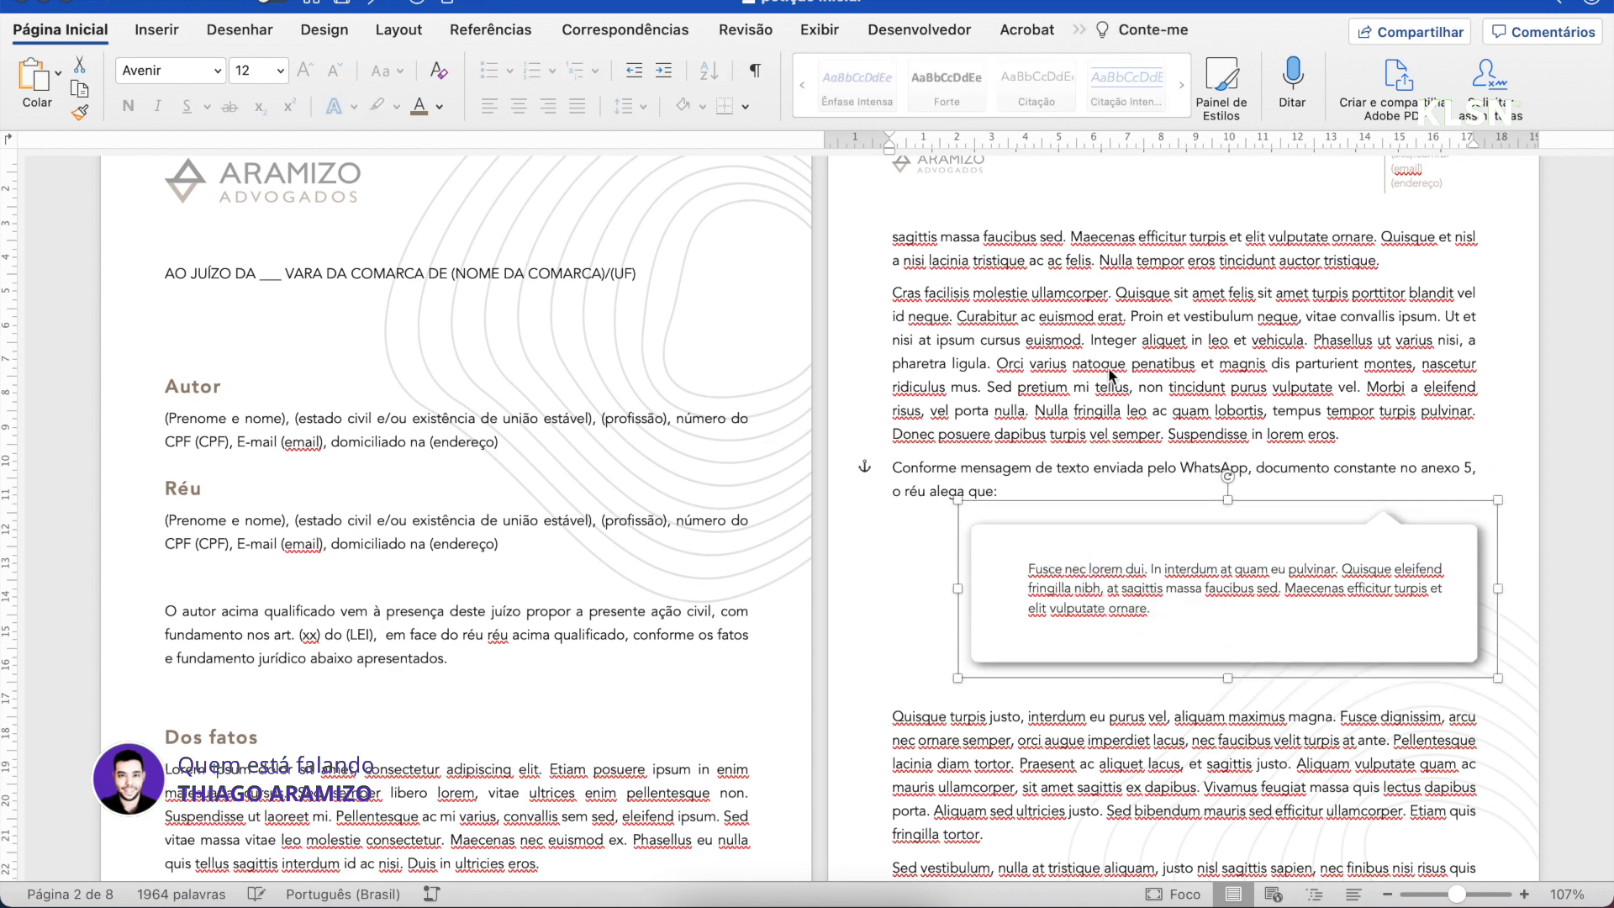
pyautogui.click(1145, 455)
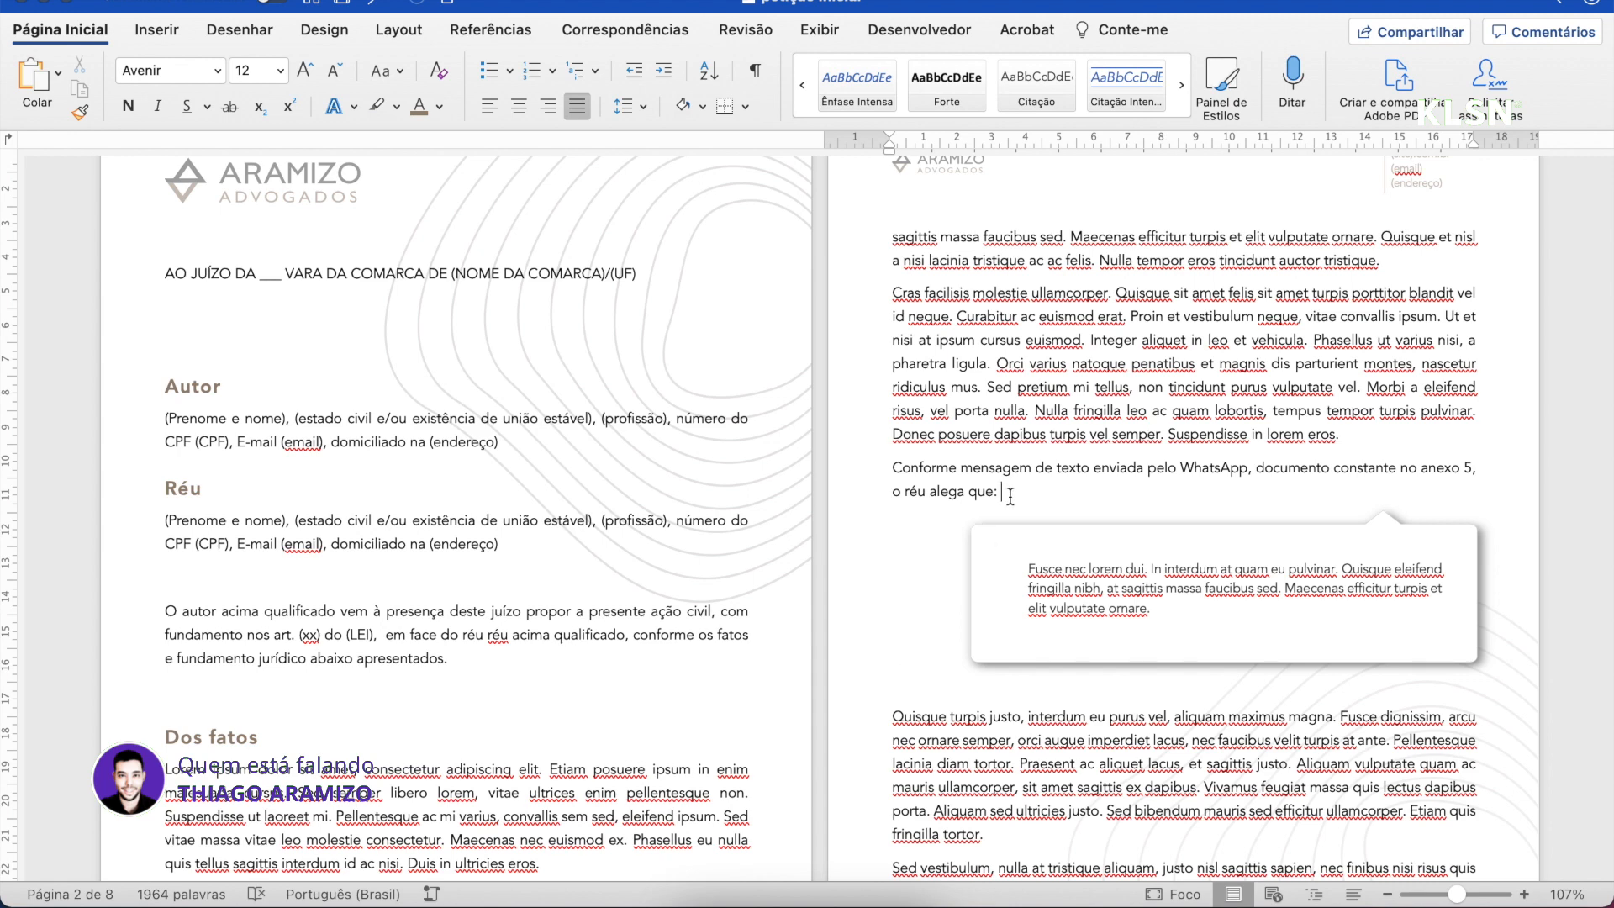
pyautogui.press('Return')
# Realign the speech bubble behind the quote and narrow it slightly from its left edge
pyautogui.click(1139, 542)
pyautogui.moveTo(1139, 542); pyautogui.dragTo(1140, 565)
pyautogui.press('Up')
pyautogui.press('Up')
pyautogui.press('Up')
pyautogui.press('Right')
pyautogui.press('Down')
pyautogui.moveTo(962, 621); pyautogui.dragTo(975, 622)
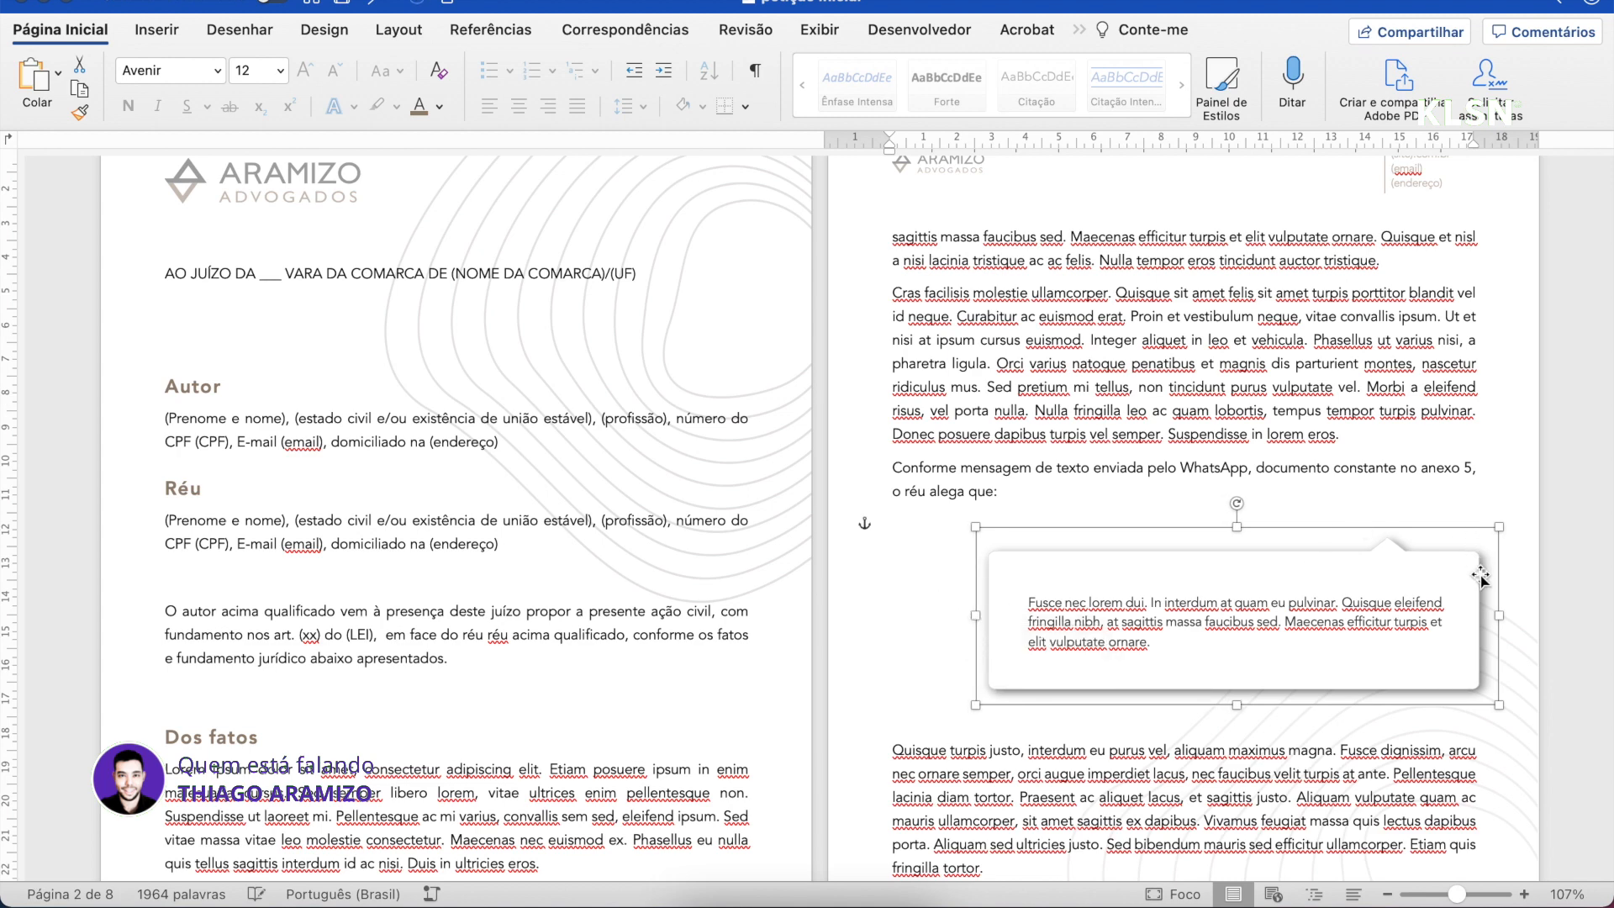
pyautogui.click(1198, 416)
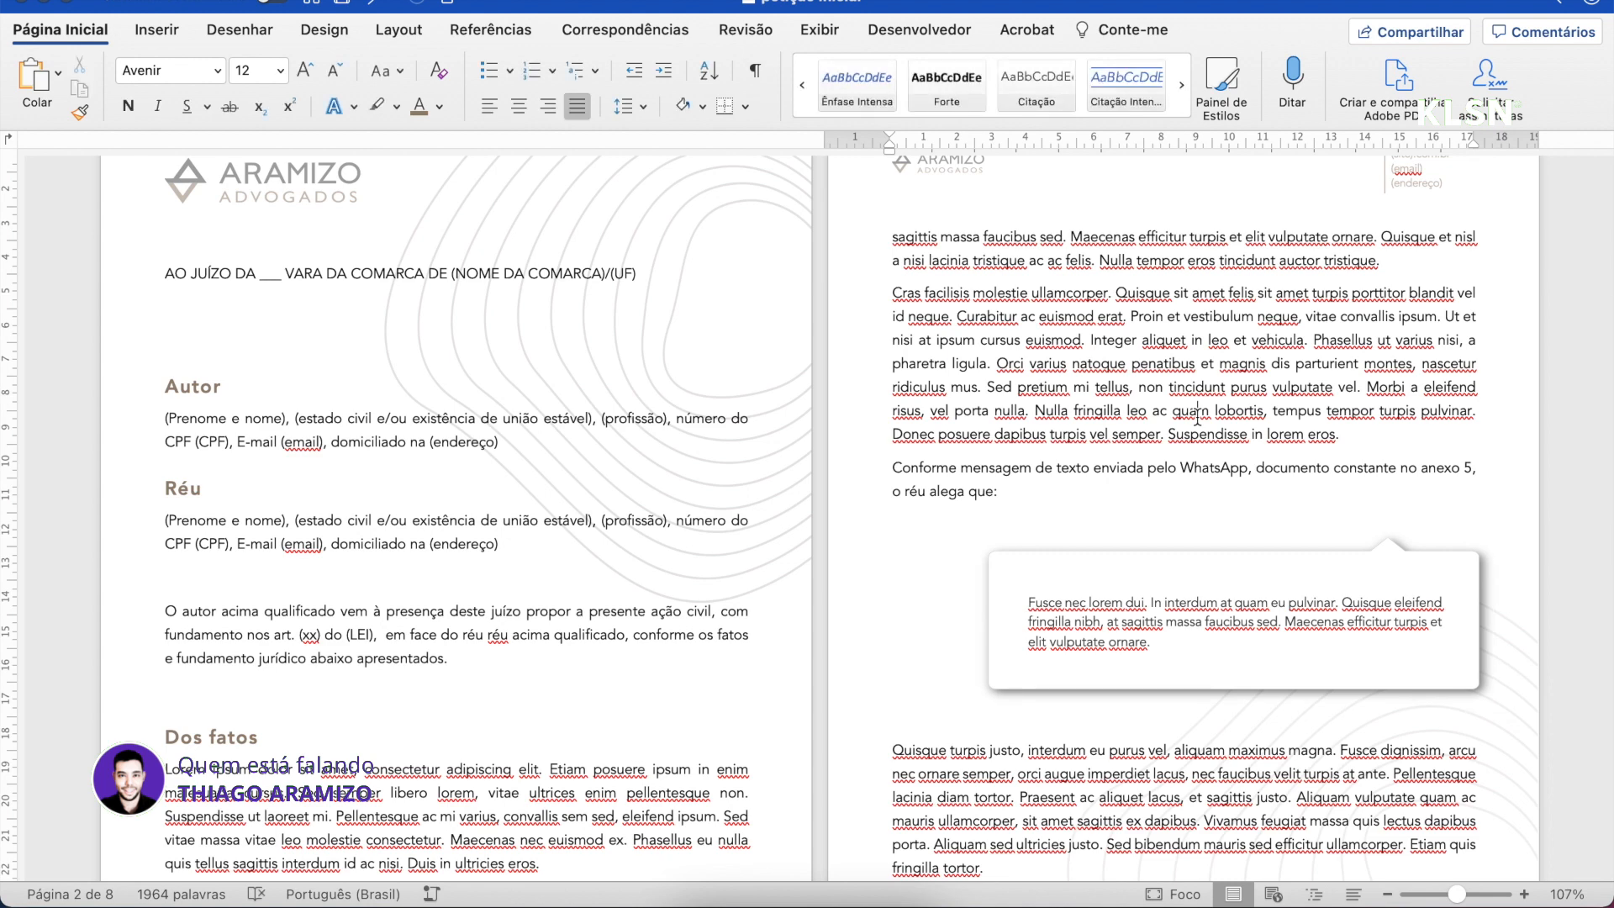
# Switch to Finder and preview the graphics in "Projeto Aramizo", including "icon-aramizo.svg", "logo-aramizo.svg" and "pontos.svg"
pyautogui.scroll(-3, 1197, 416)
pyautogui.scroll(-15, 1196, 415)
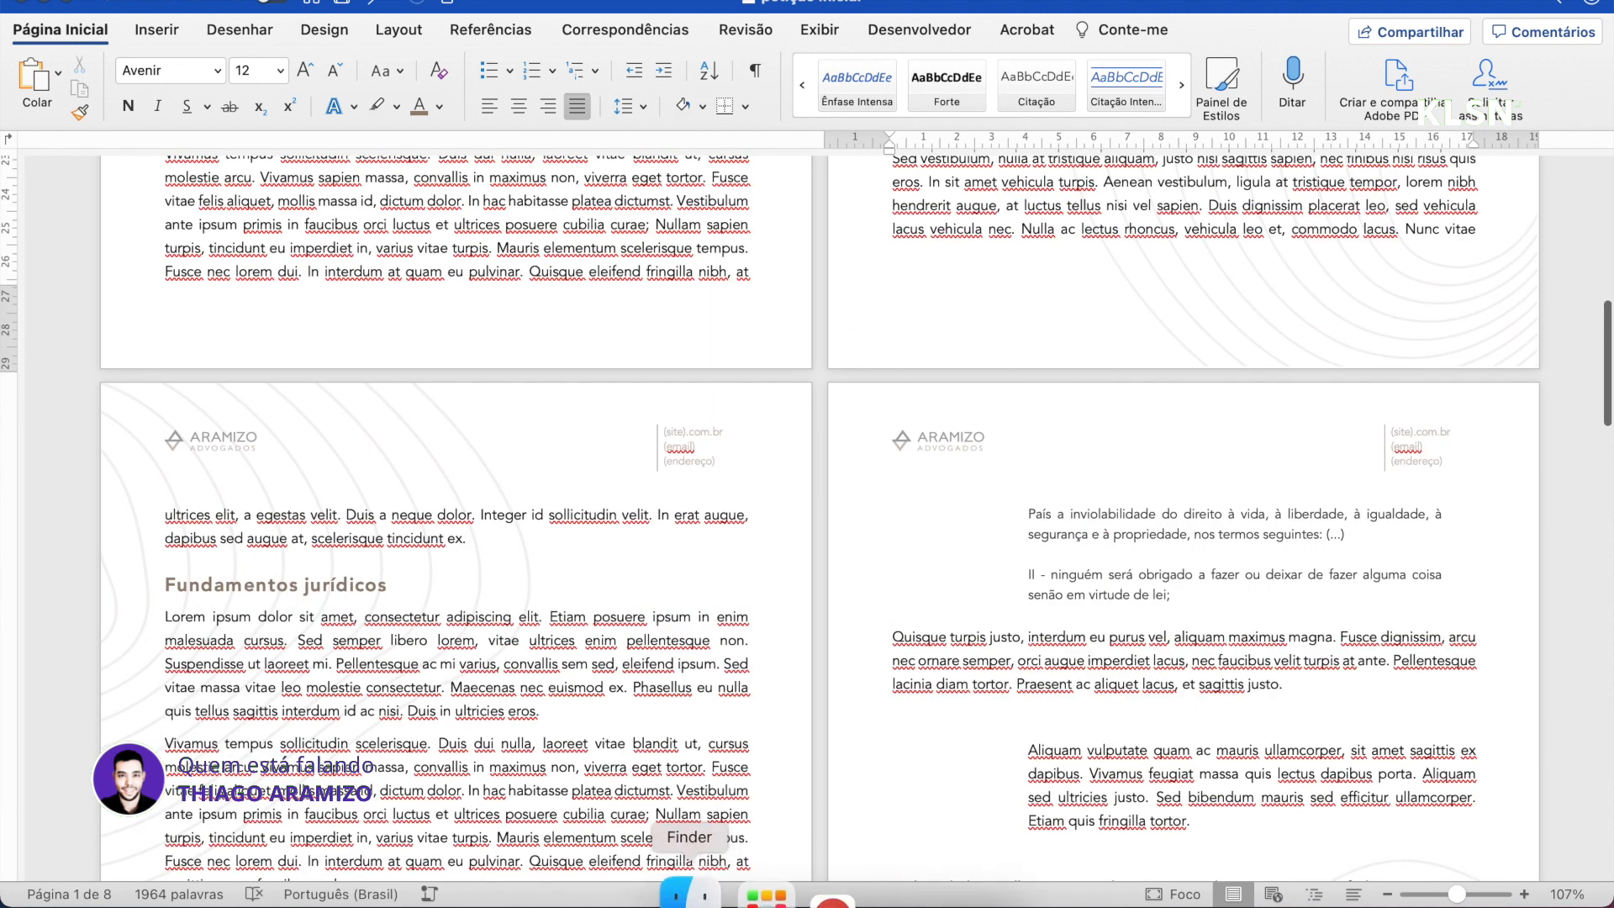
pyautogui.click(685, 895)
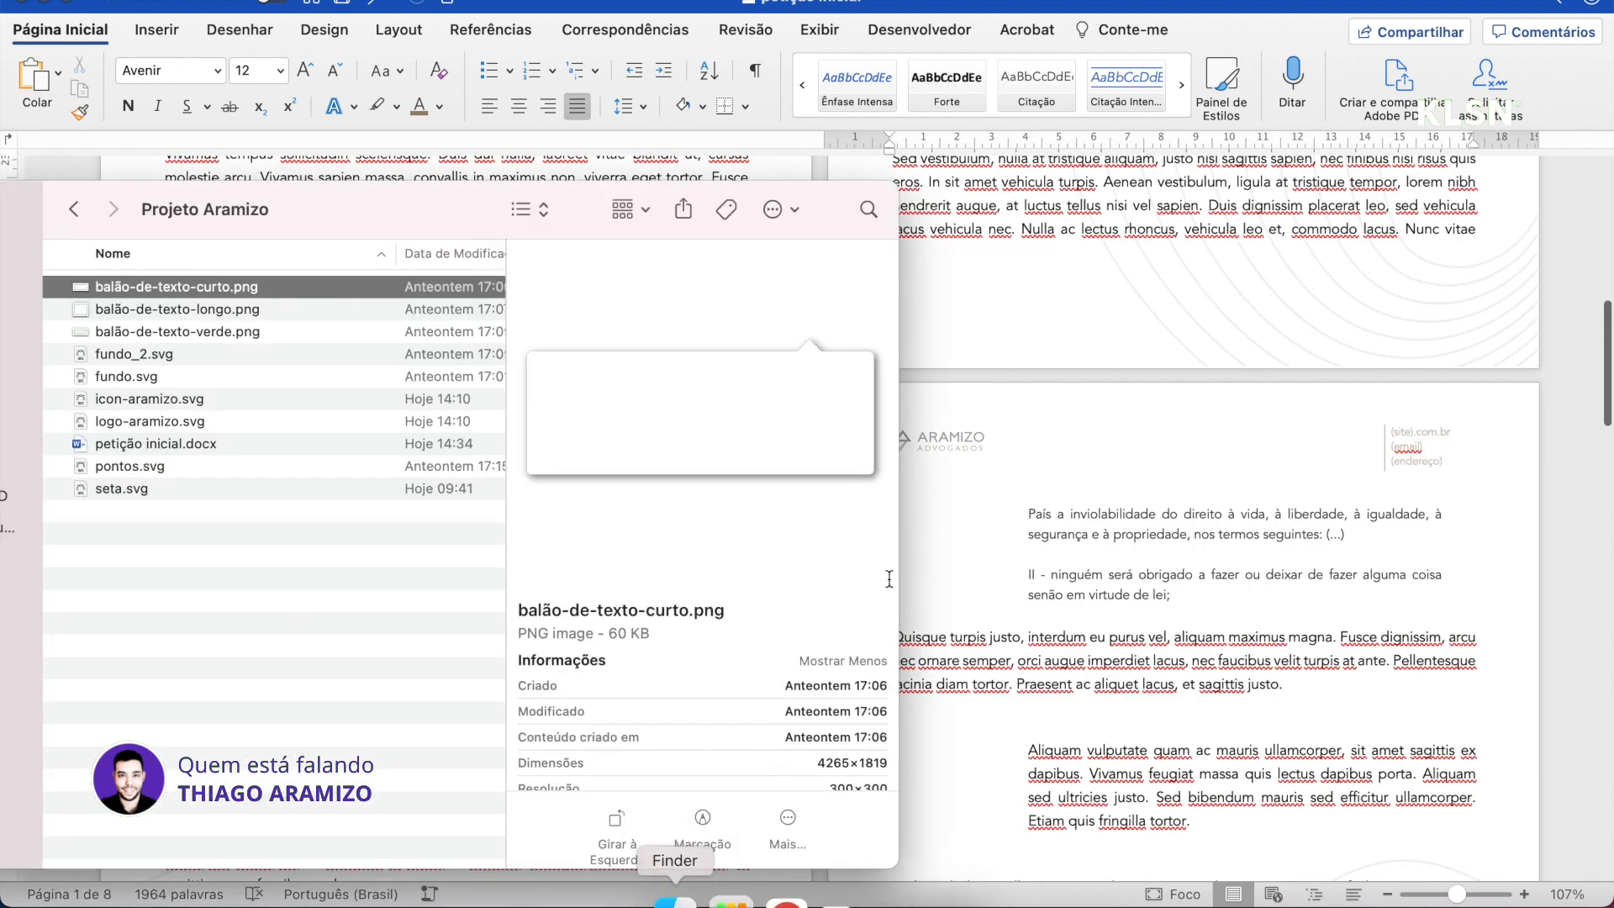
pyautogui.click(237, 318)
pyautogui.click(191, 402)
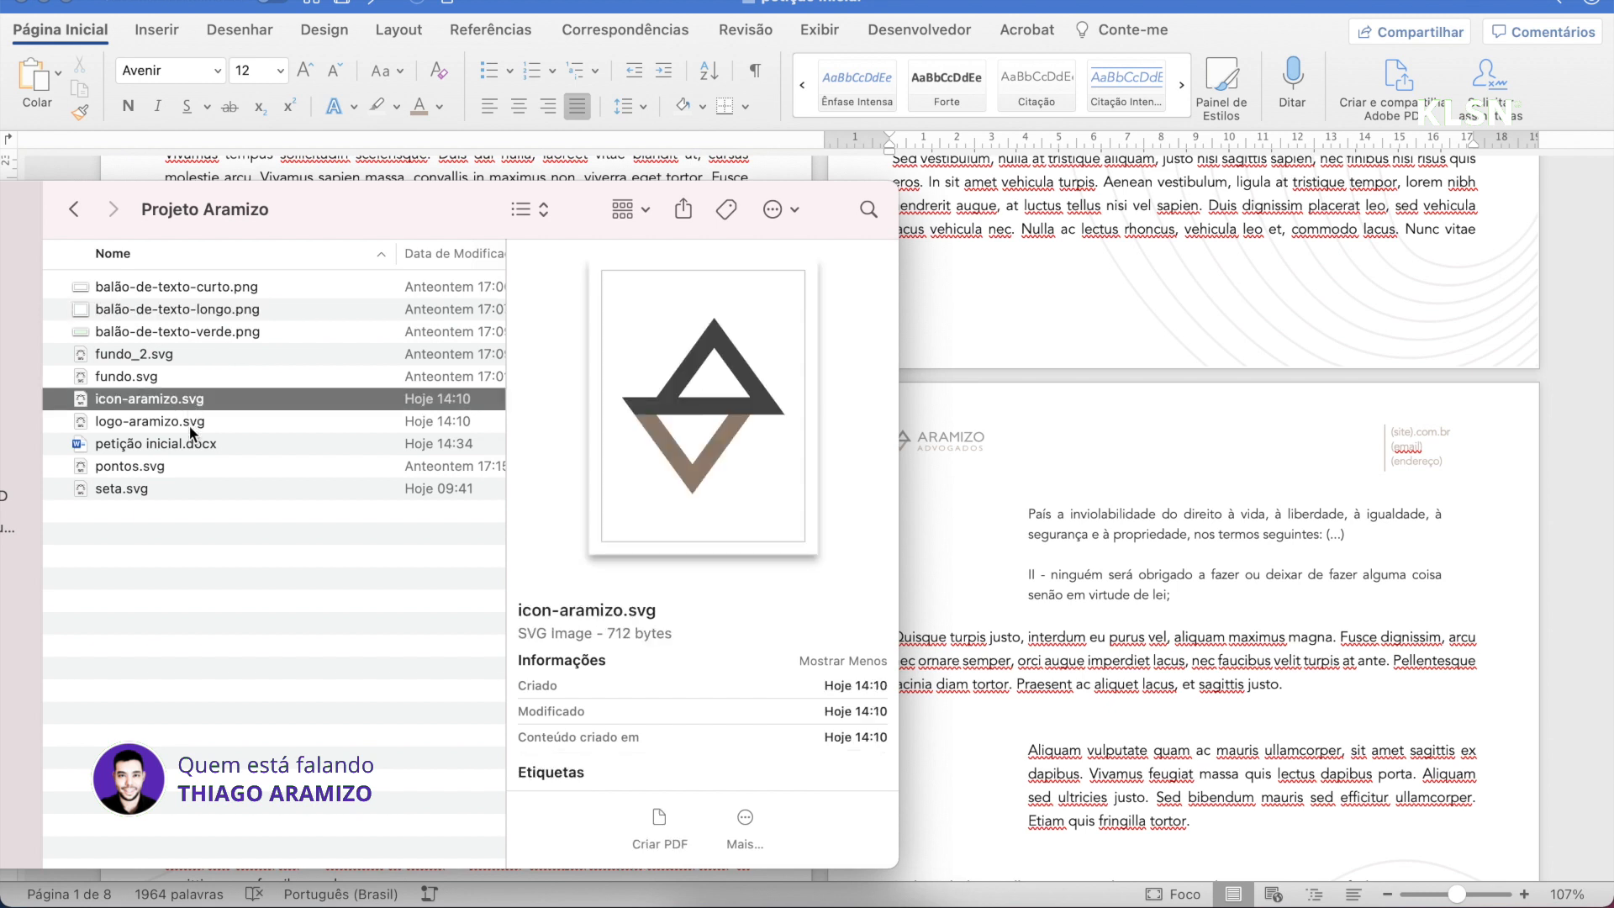
pyautogui.click(190, 427)
pyautogui.click(183, 466)
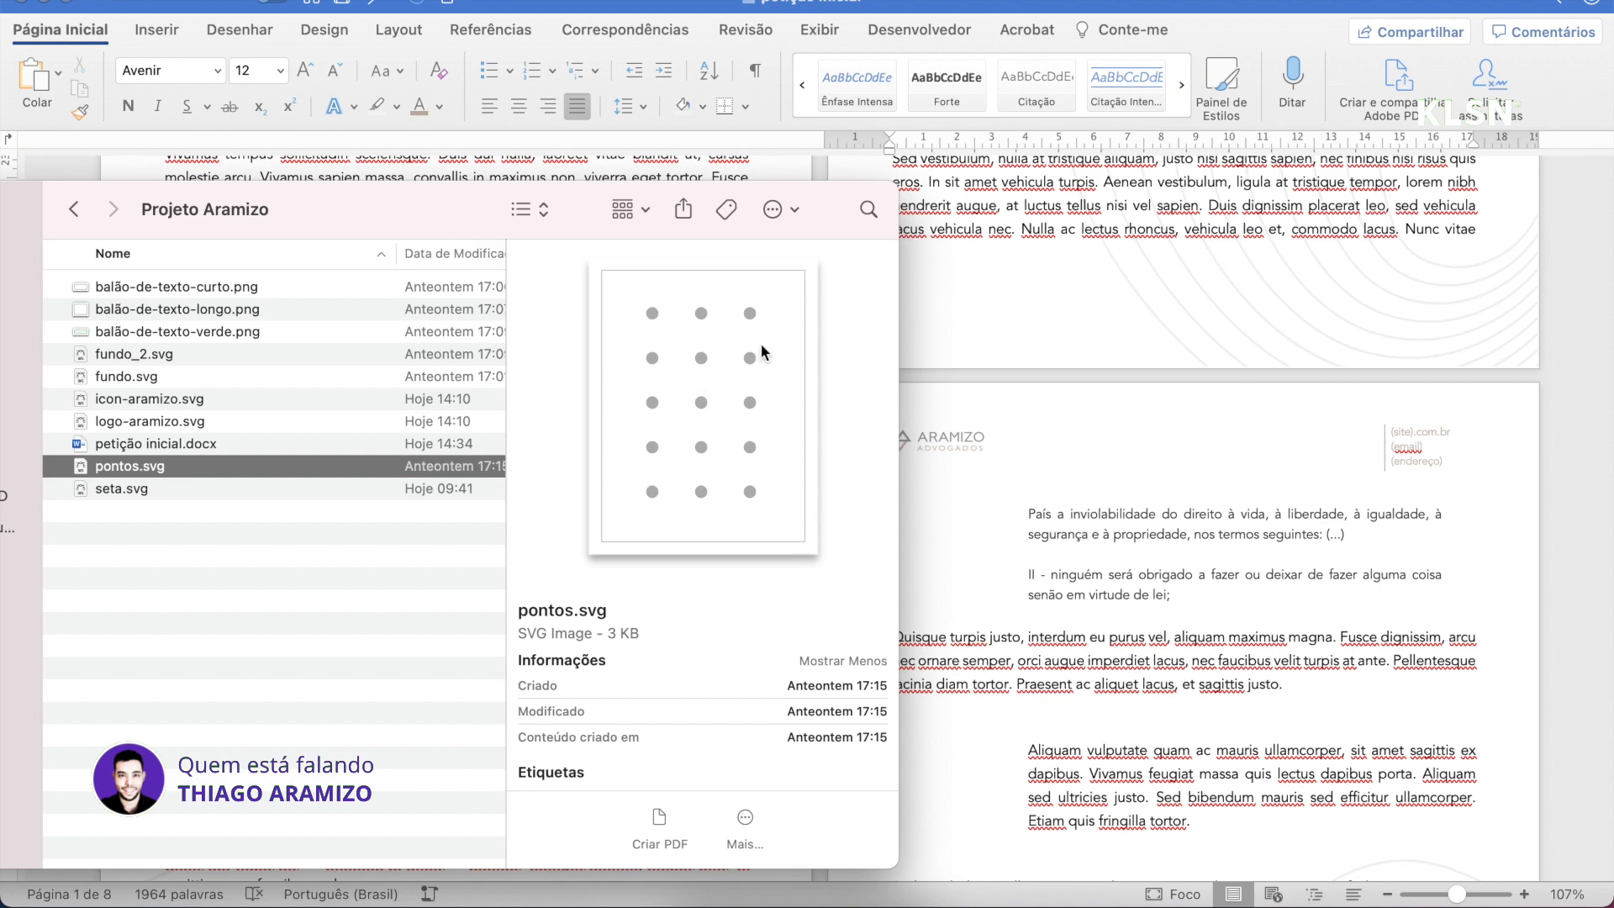
# Switch back to Word and insert two blank lines before the paragraph starting "Cras facilisis molestie ullamcorper" on page 3
pyautogui.click(990, 567)
pyautogui.scroll(5, 992, 568)
pyautogui.scroll(-5, 991, 568)
pyautogui.scroll(-1, 991, 568)
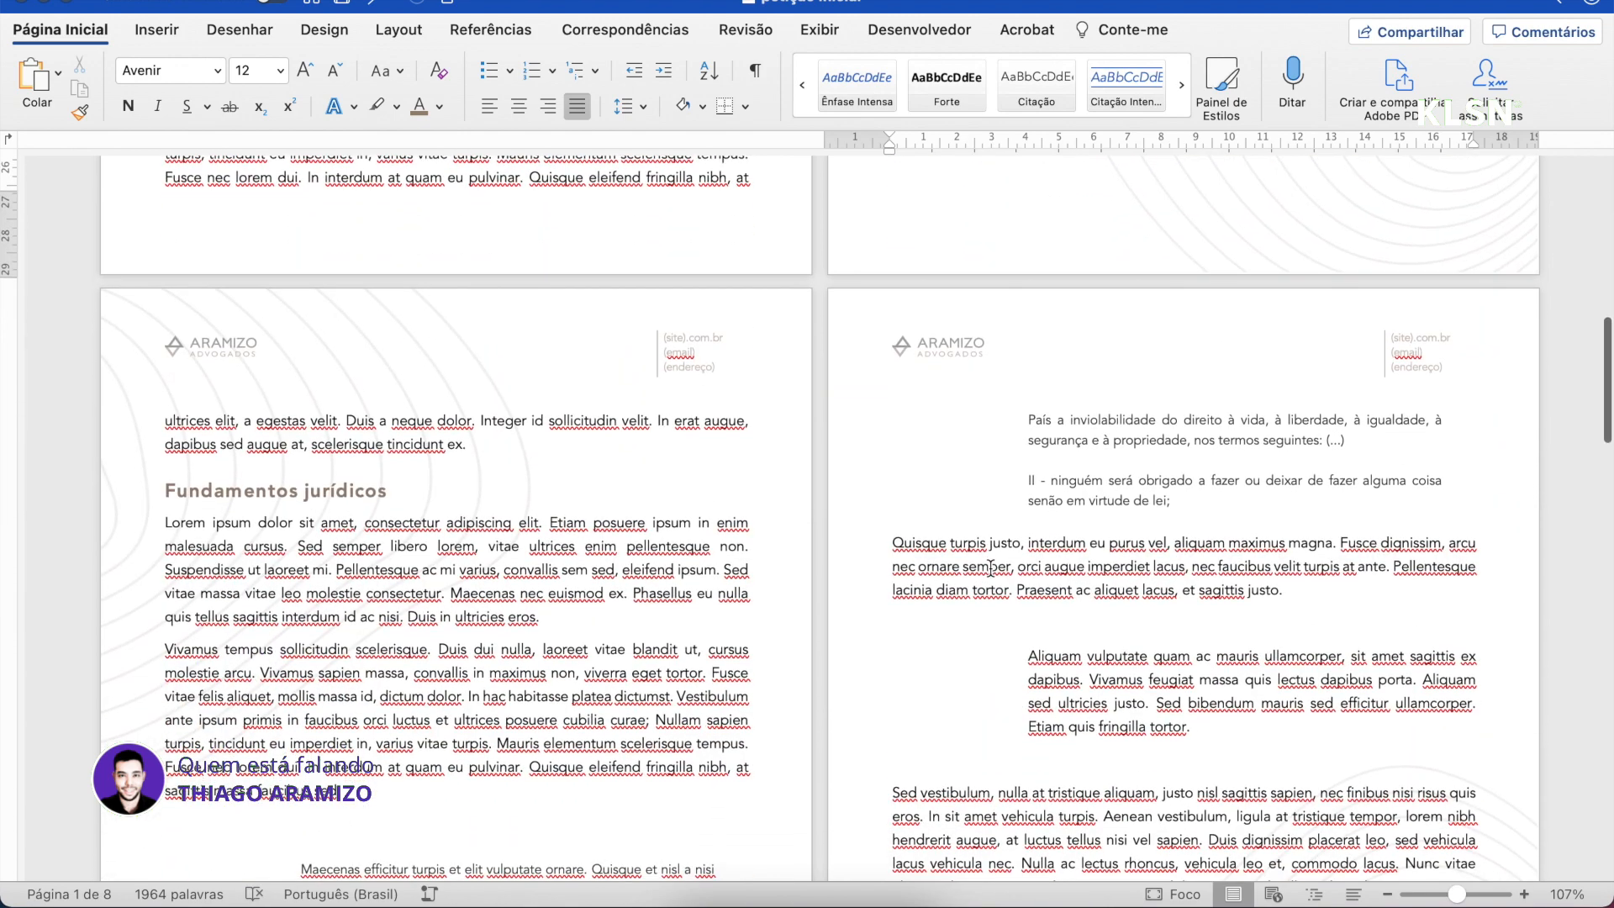
pyautogui.scroll(-10, 991, 569)
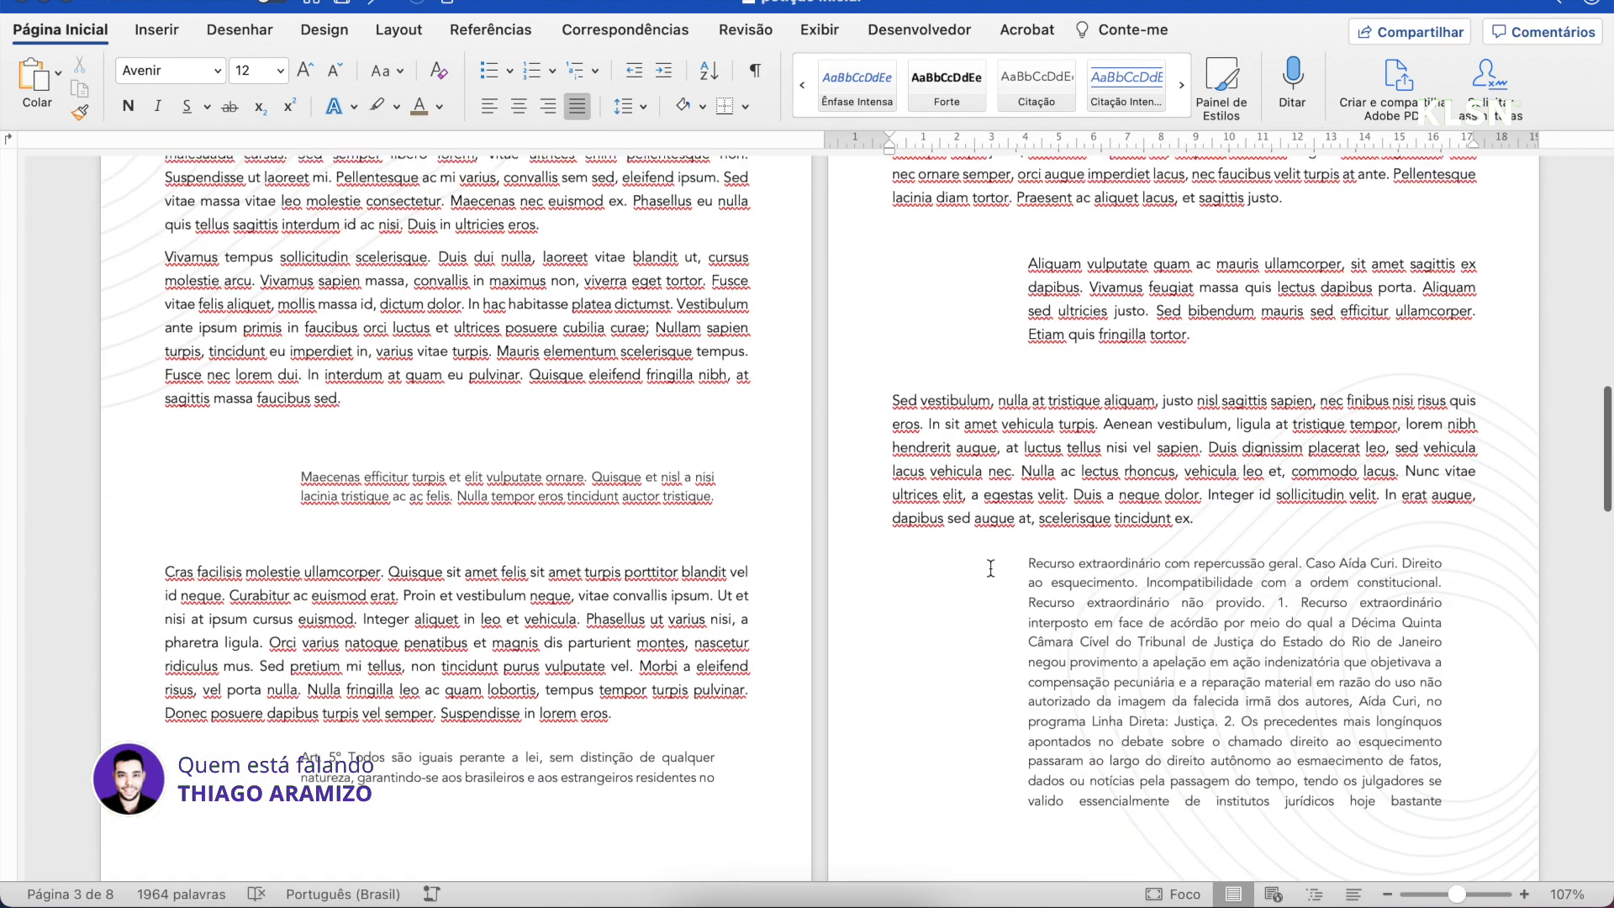
pyautogui.scroll(-2, 990, 568)
pyautogui.scroll(3, 991, 569)
pyautogui.scroll(4, 990, 569)
pyautogui.scroll(-7, 991, 568)
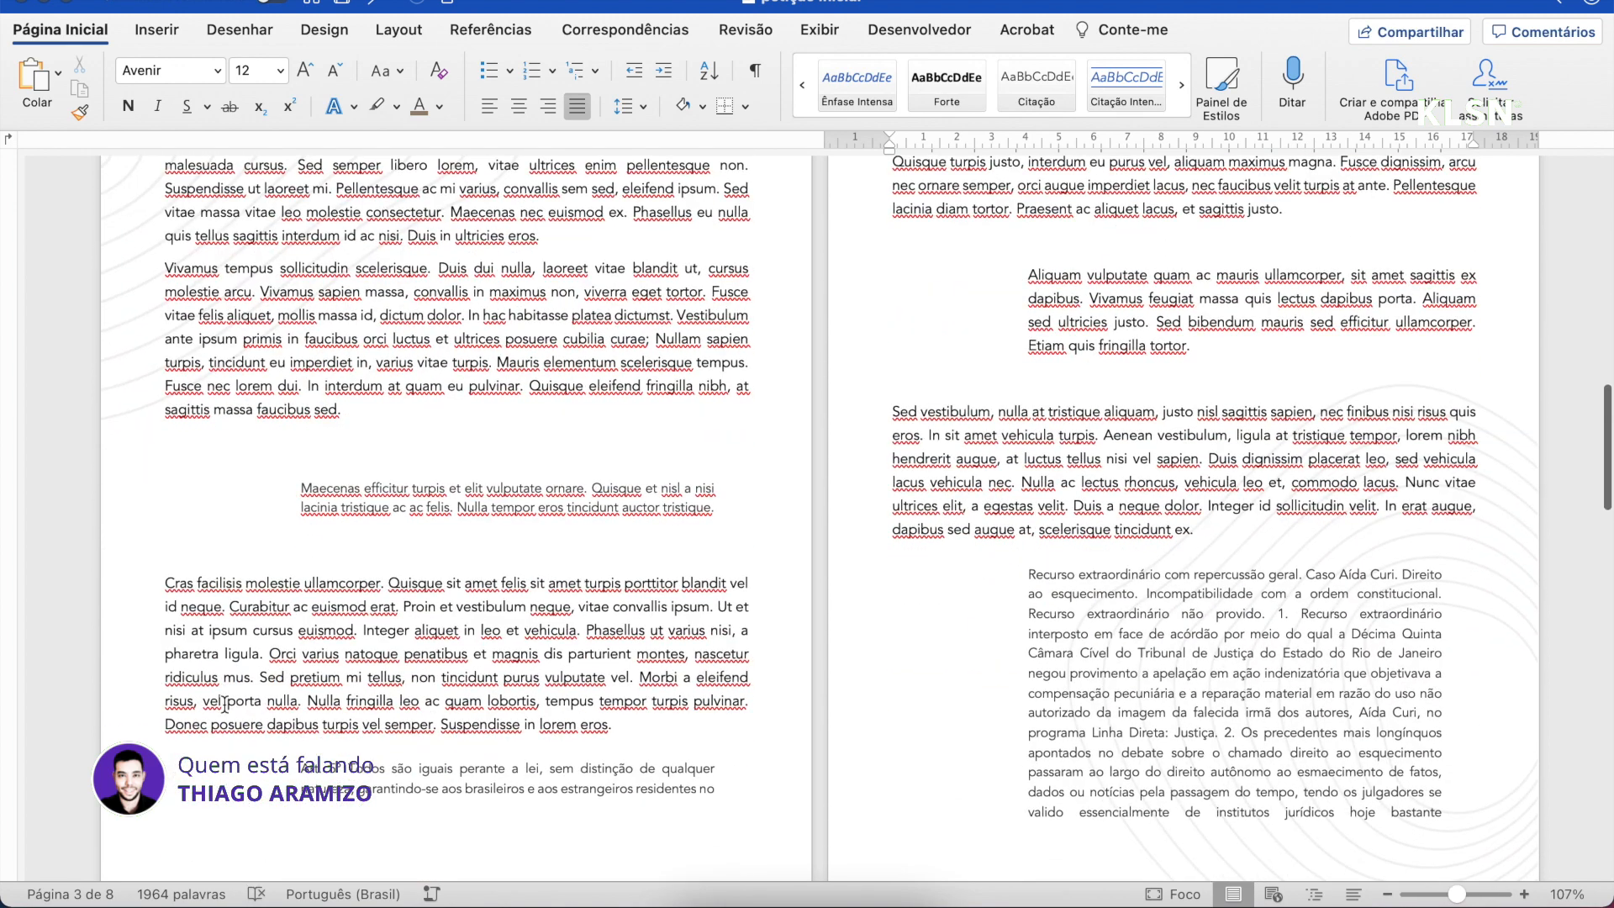
pyautogui.click(161, 586)
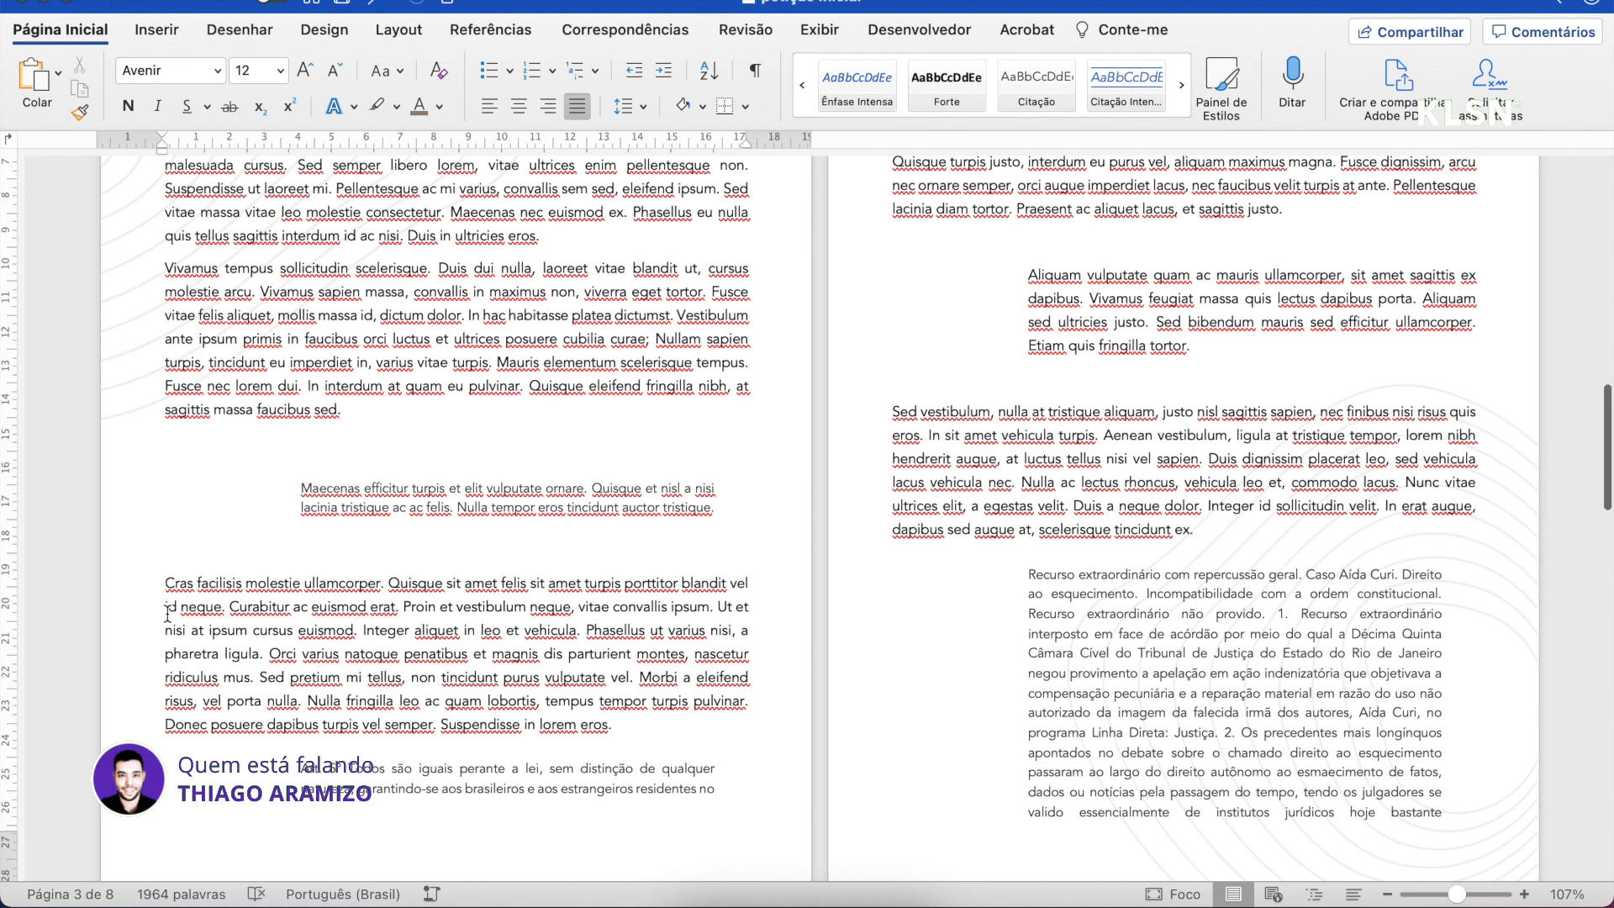
pyautogui.press('Return')
pyautogui.press('Return')
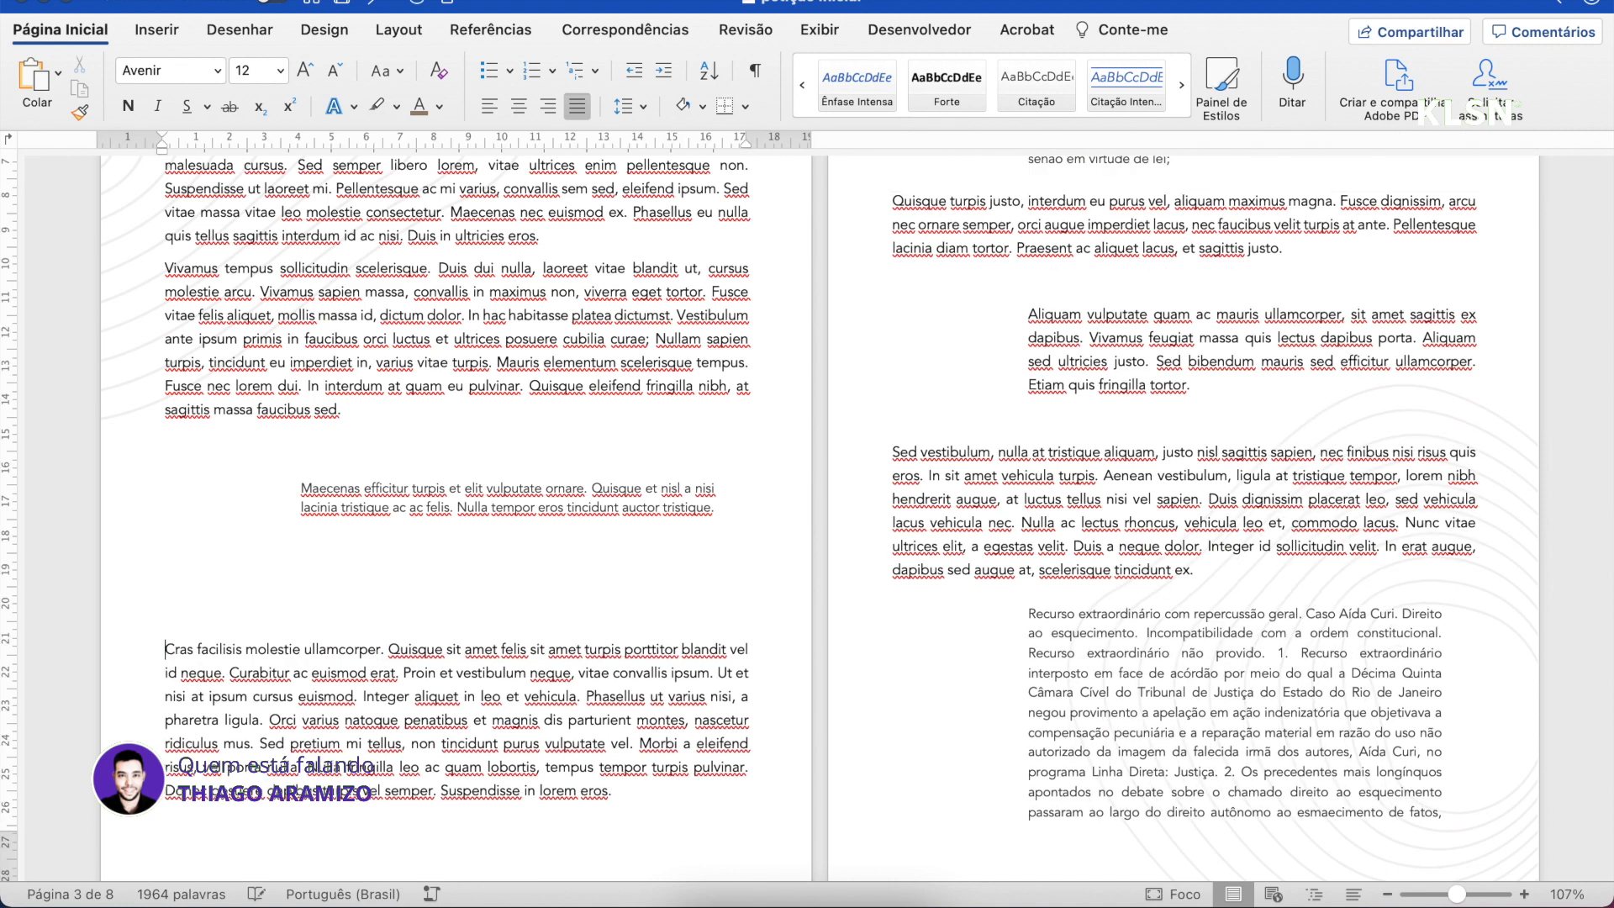
# Switch to Finder and insert "pontos.svg" into the "Art. 5º" quote at the start of page 4
pyautogui.scroll(3, 923, 499)
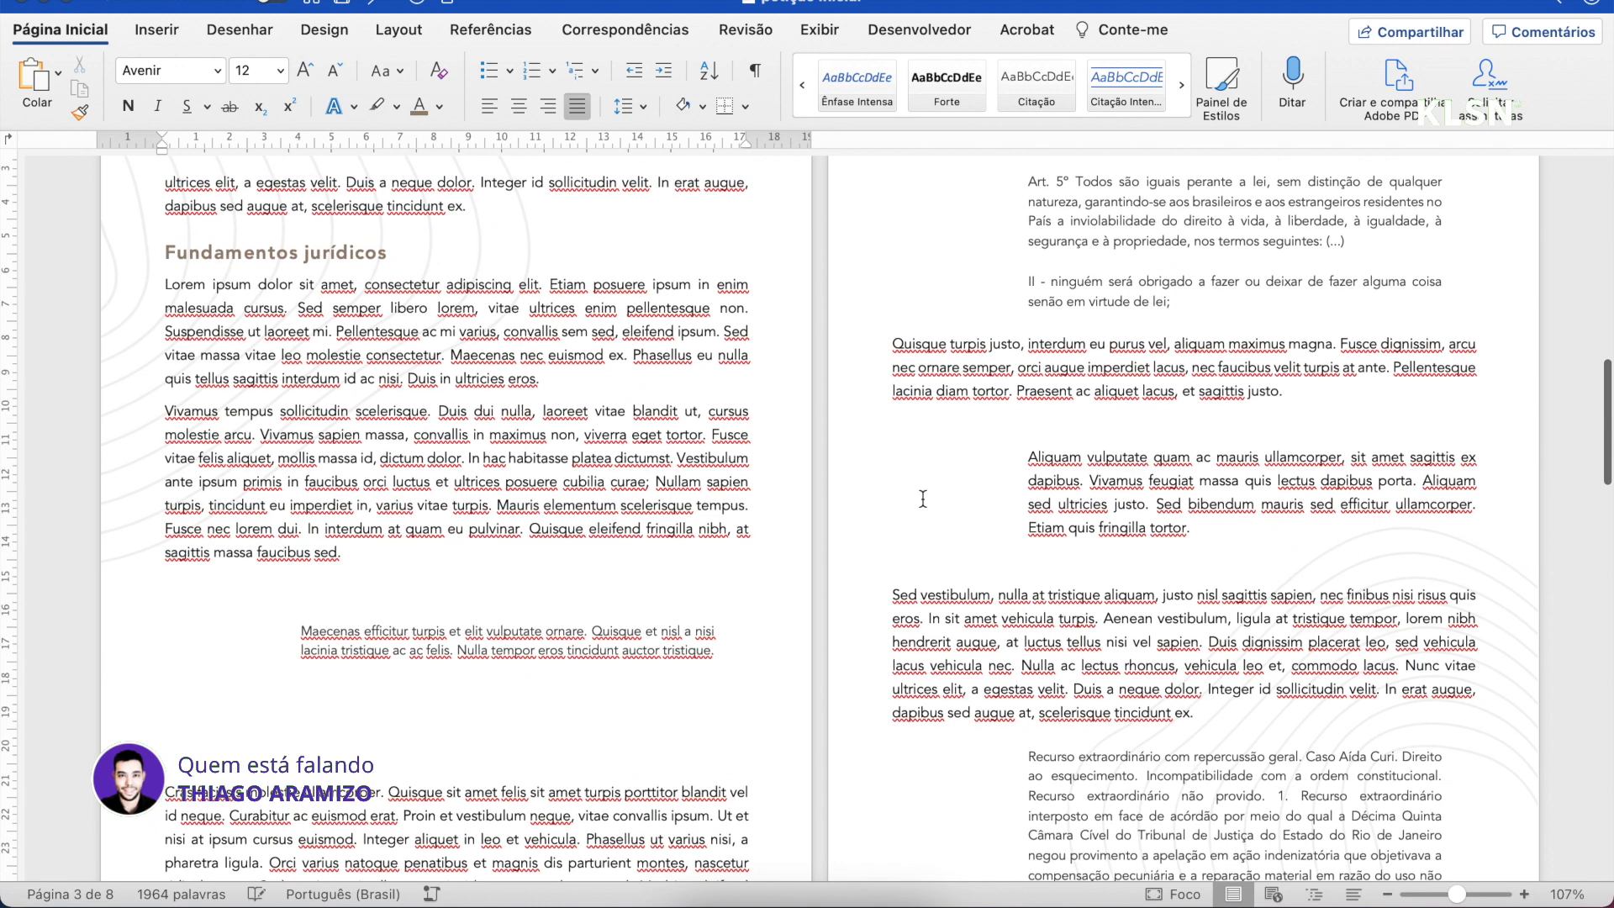
pyautogui.scroll(2, 923, 499)
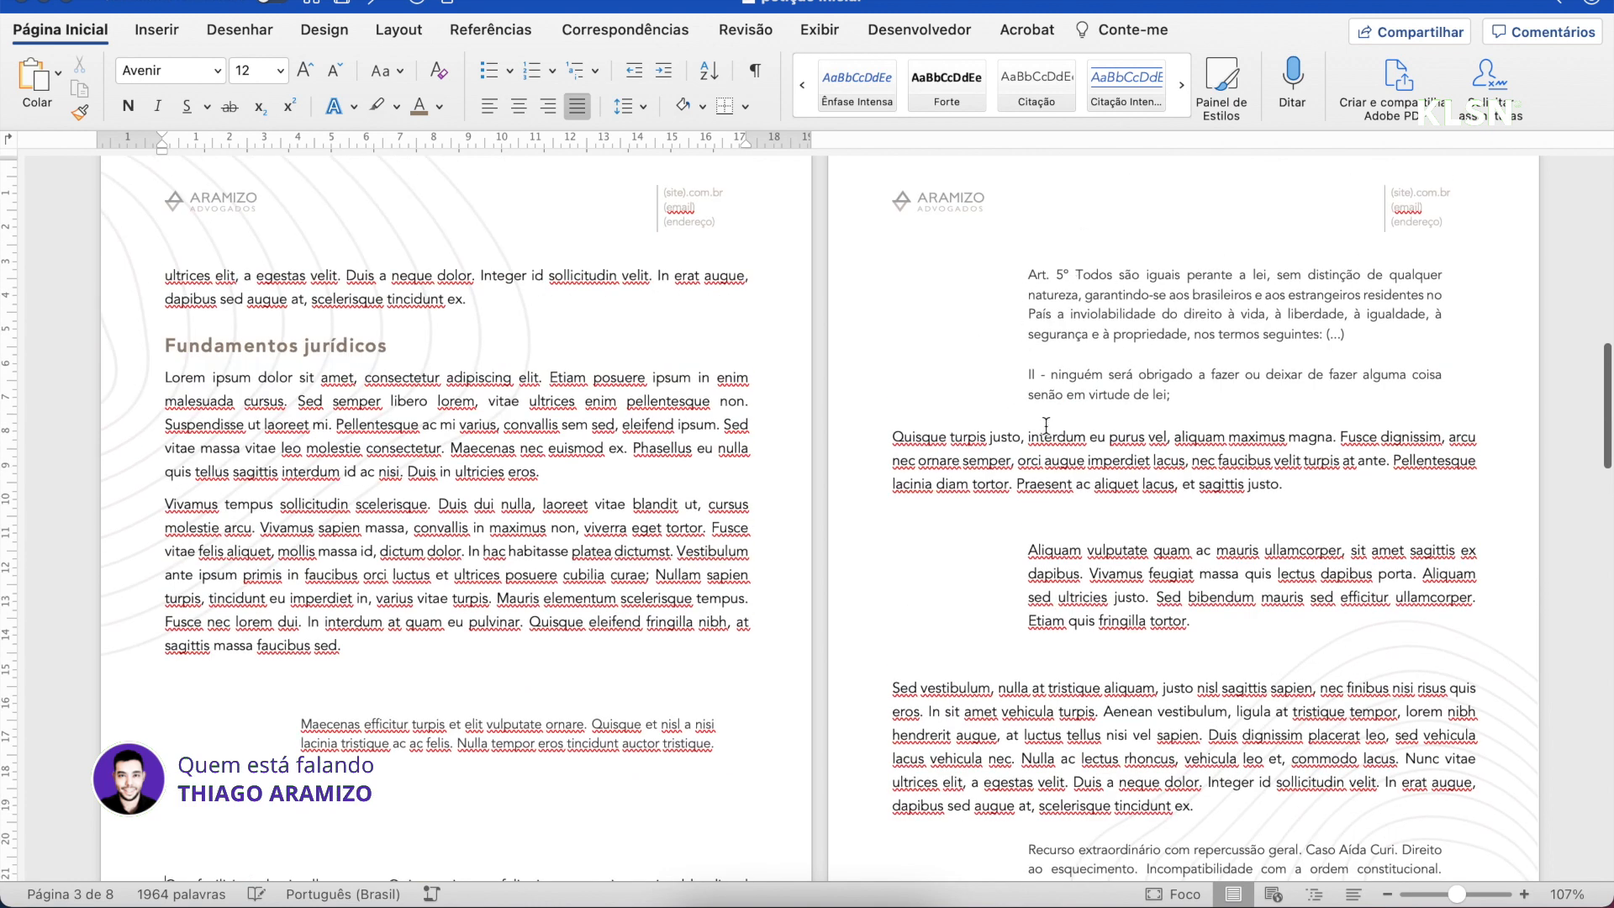
pyautogui.moveTo(786, 902)
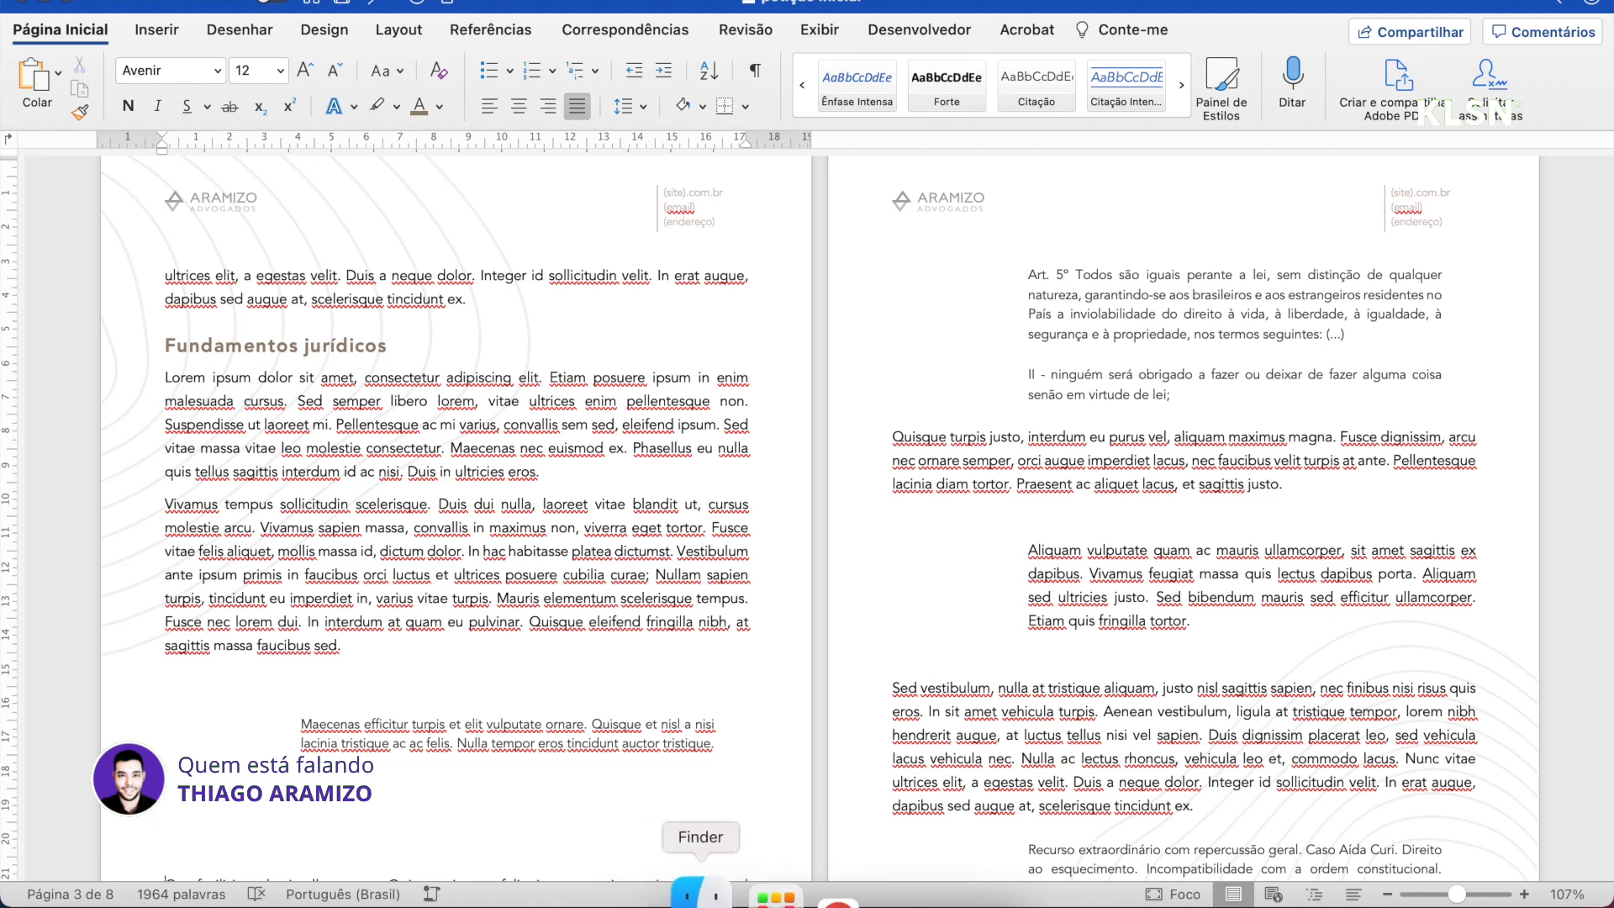
pyautogui.click(696, 897)
pyautogui.moveTo(263, 466); pyautogui.dragTo(971, 331)
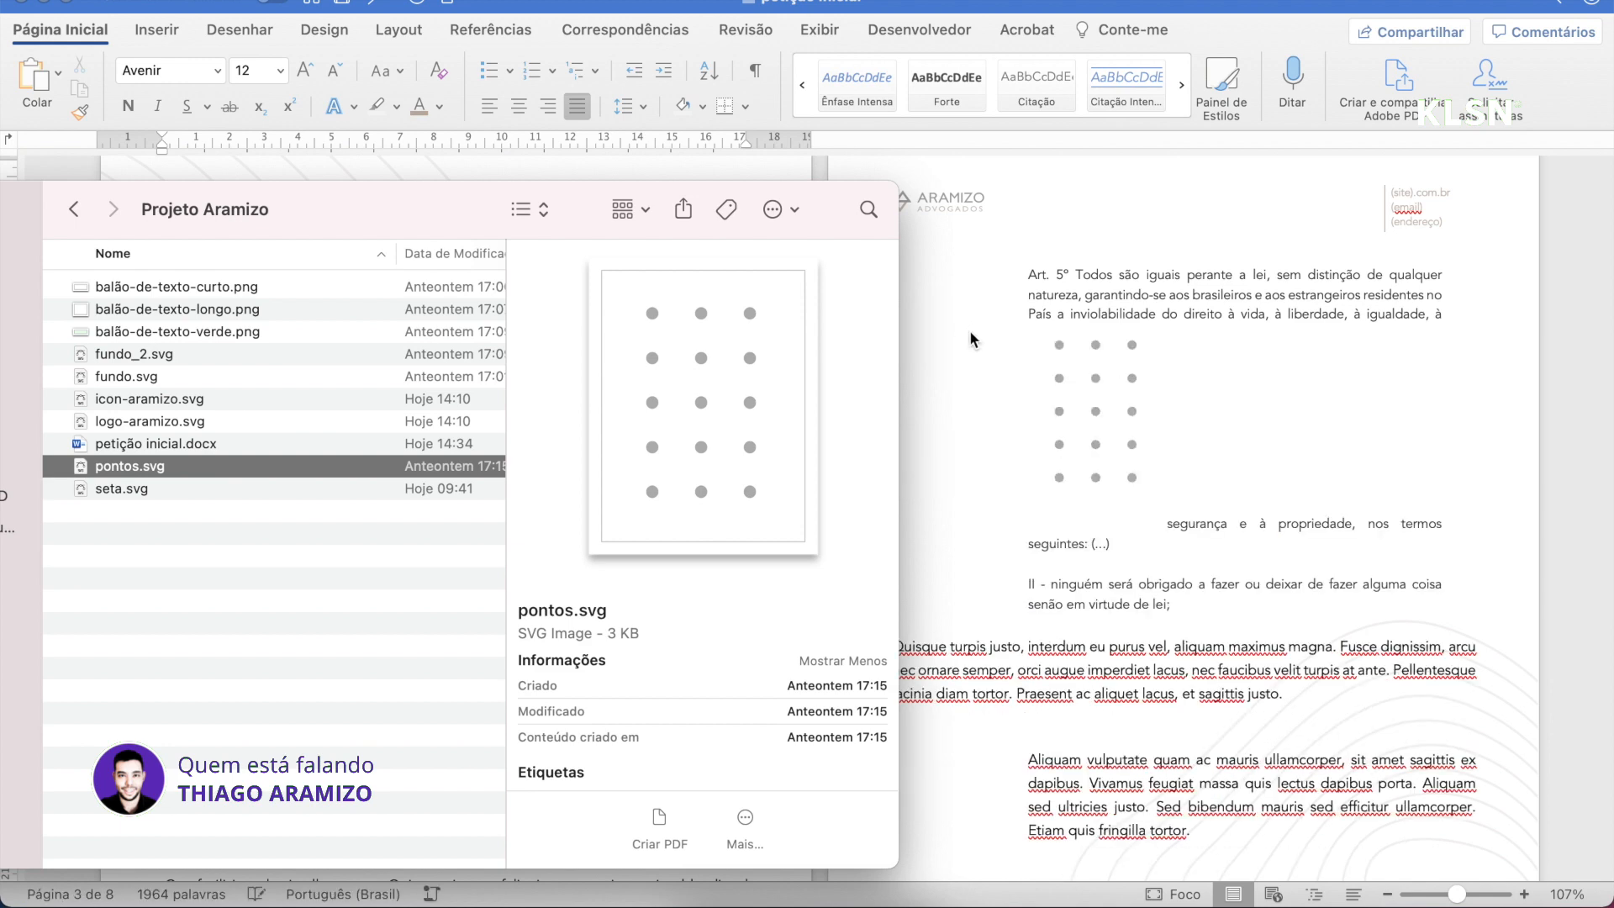
# Try placing the dots graphic behind the text, shrinking it and moving it beside the "Art. 5º" quote on page 4
pyautogui.click(1108, 416)
pyautogui.click(1083, 412)
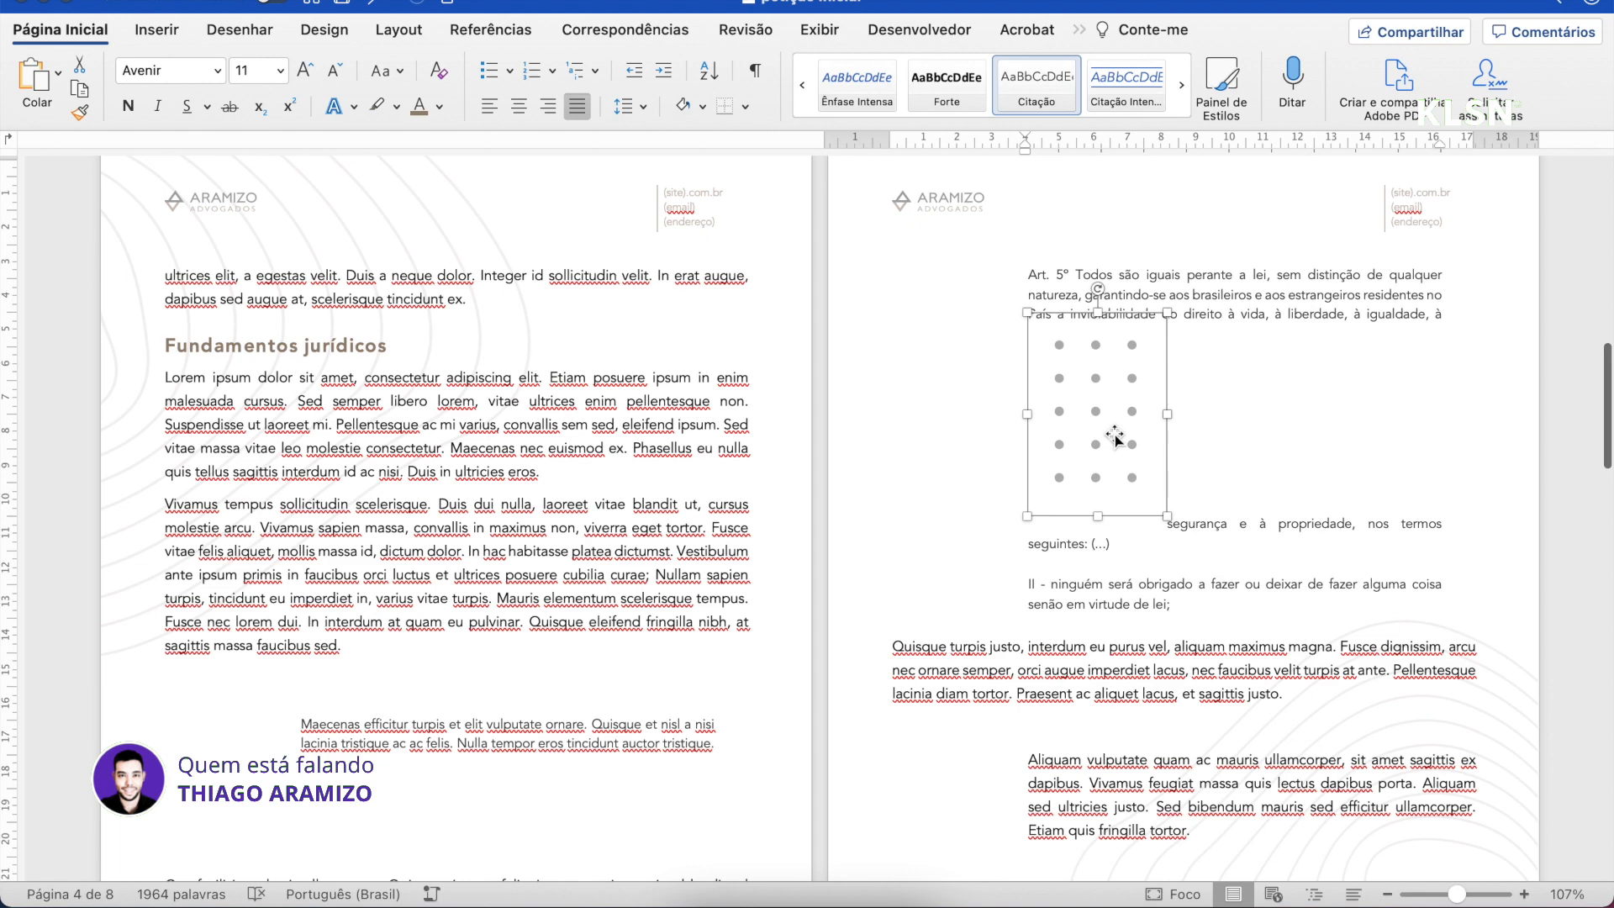
pyautogui.rightClick(1117, 436)
pyautogui.moveTo(1250, 586)
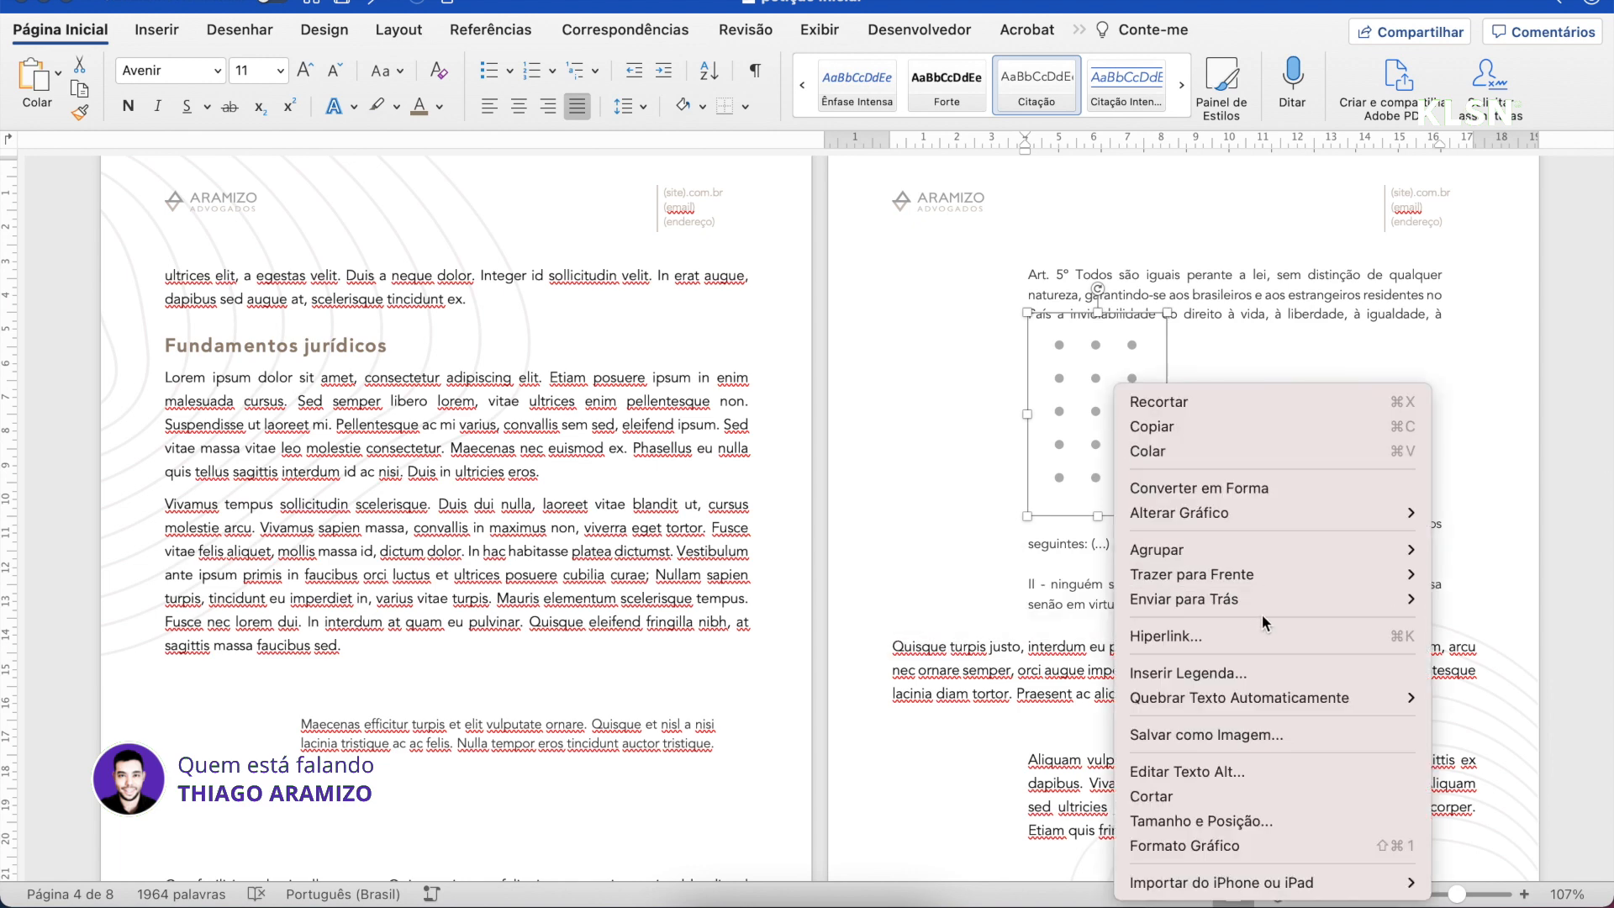
pyautogui.moveTo(1283, 698)
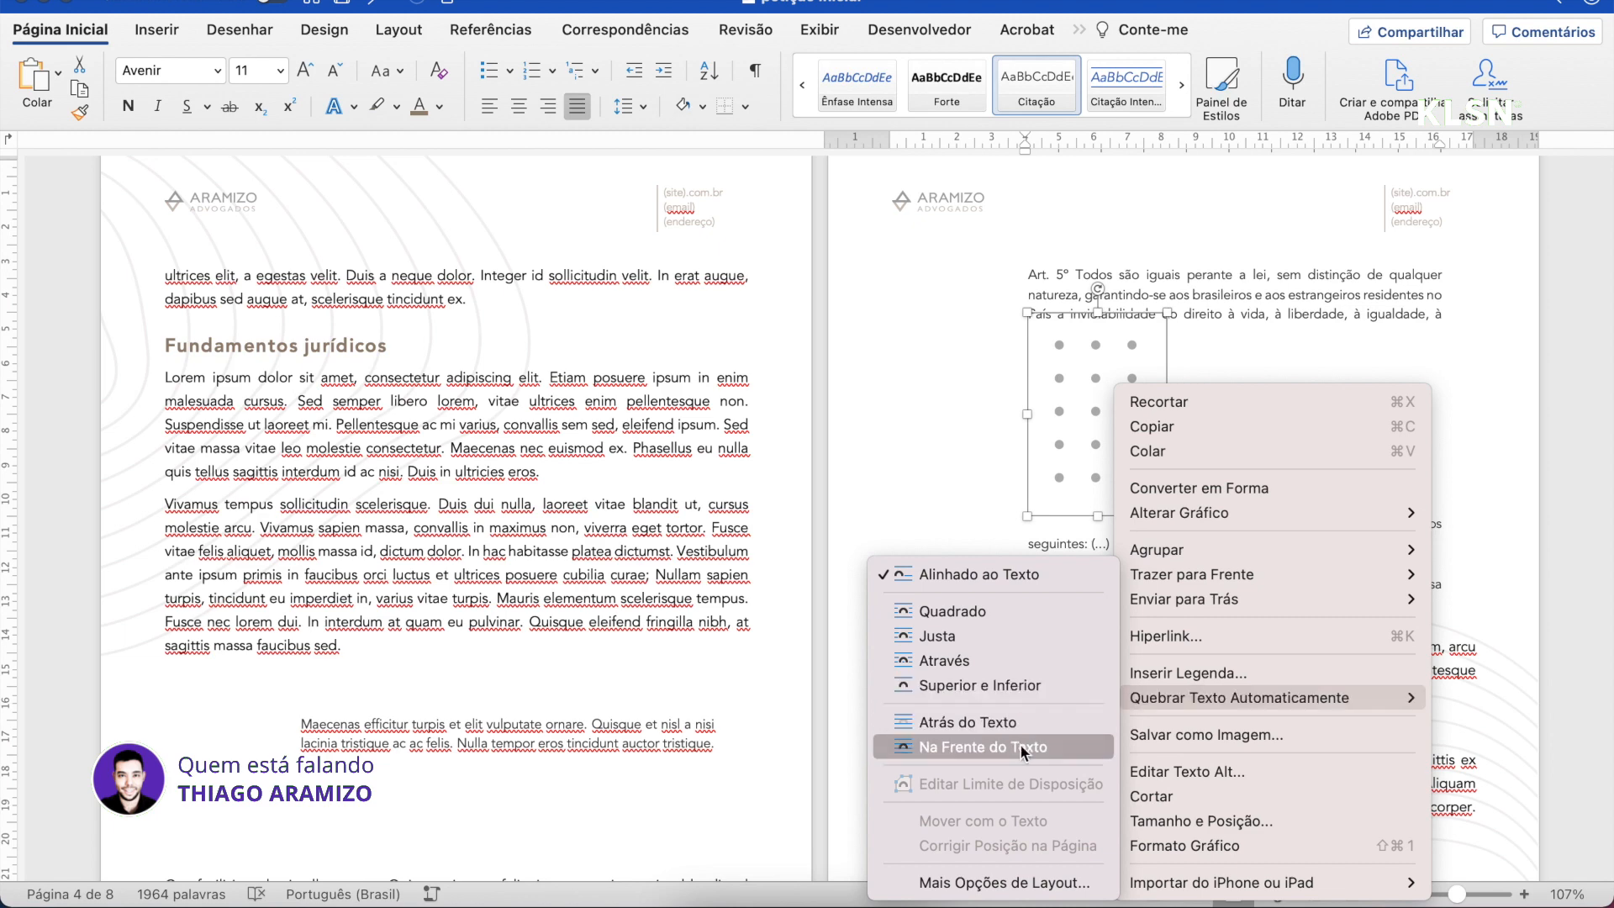
pyautogui.click(1018, 723)
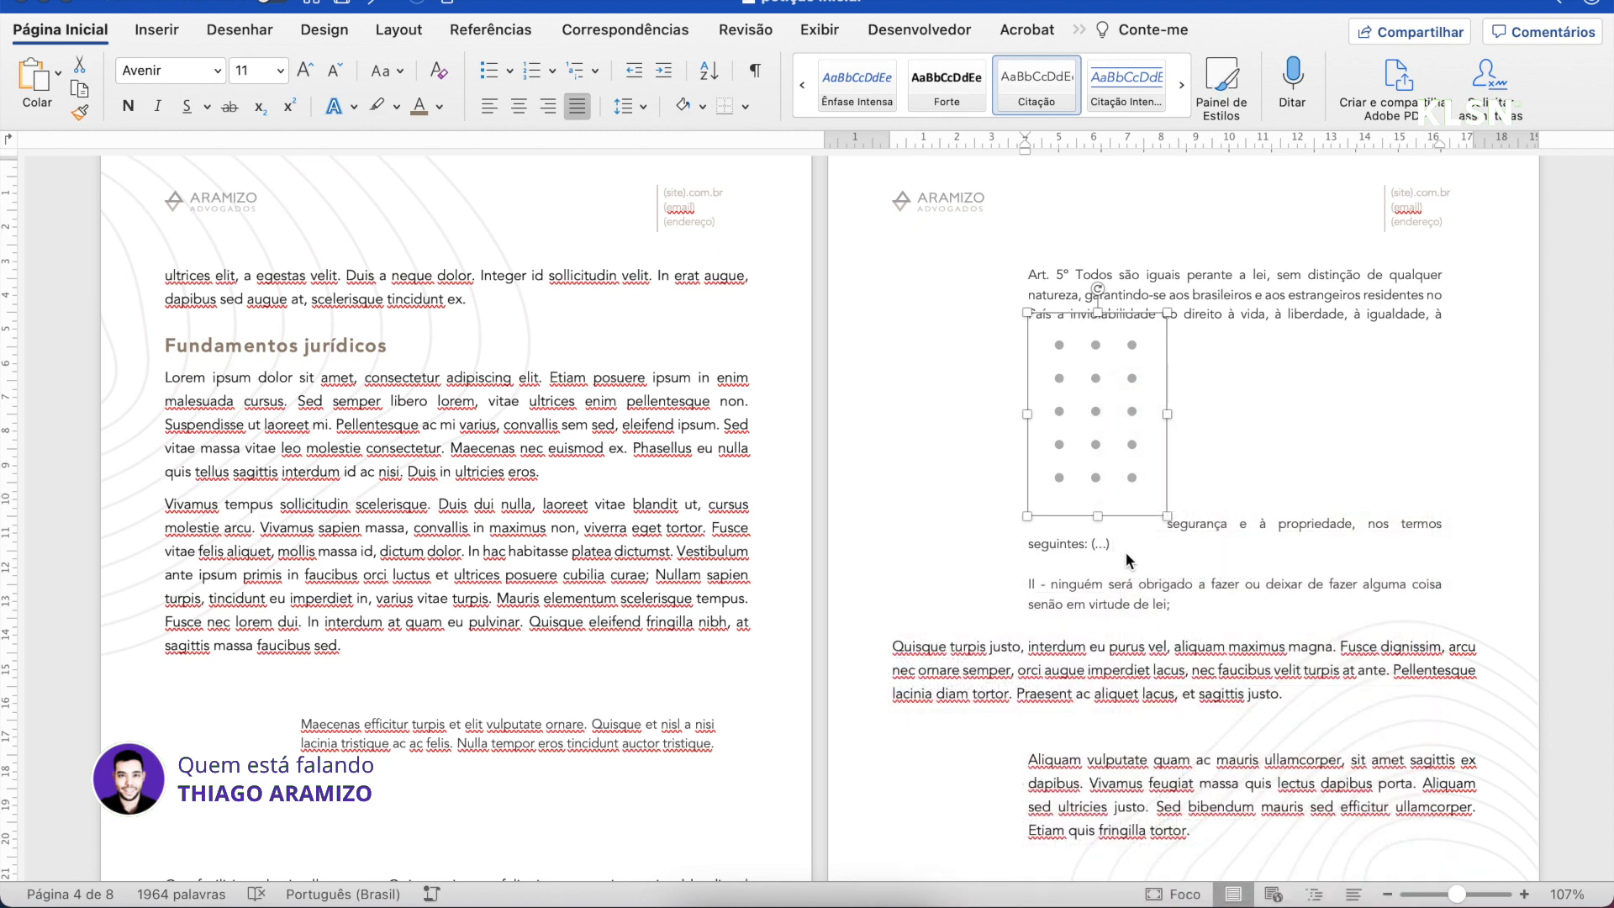
pyautogui.click(1165, 526)
pyautogui.moveTo(1165, 525); pyautogui.dragTo(940, 371)
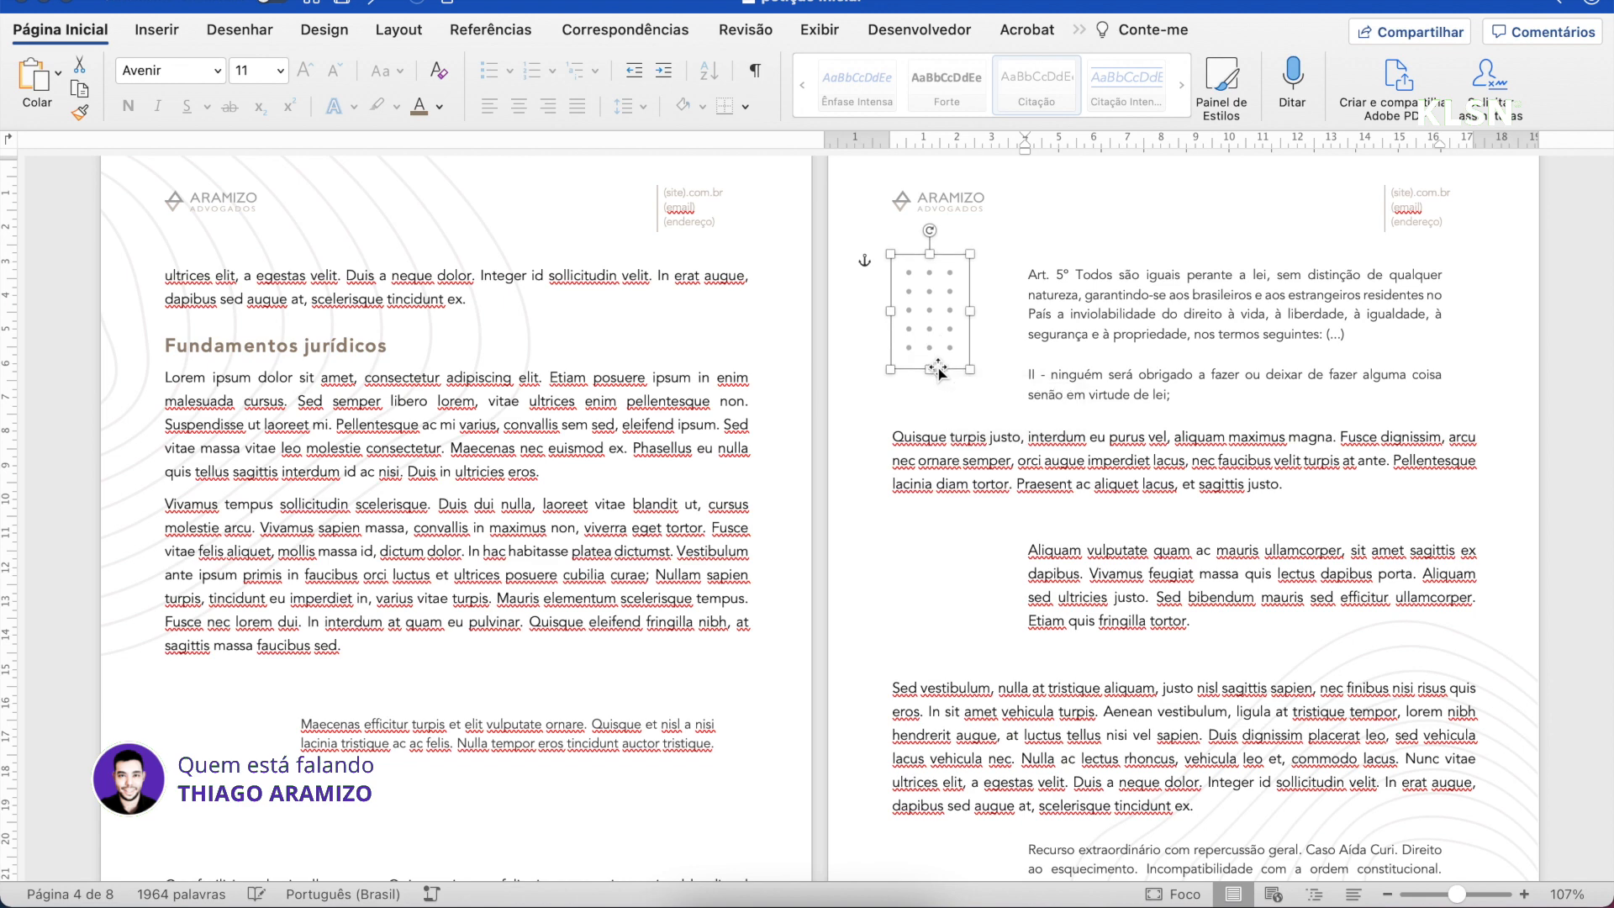
pyautogui.click(1038, 476)
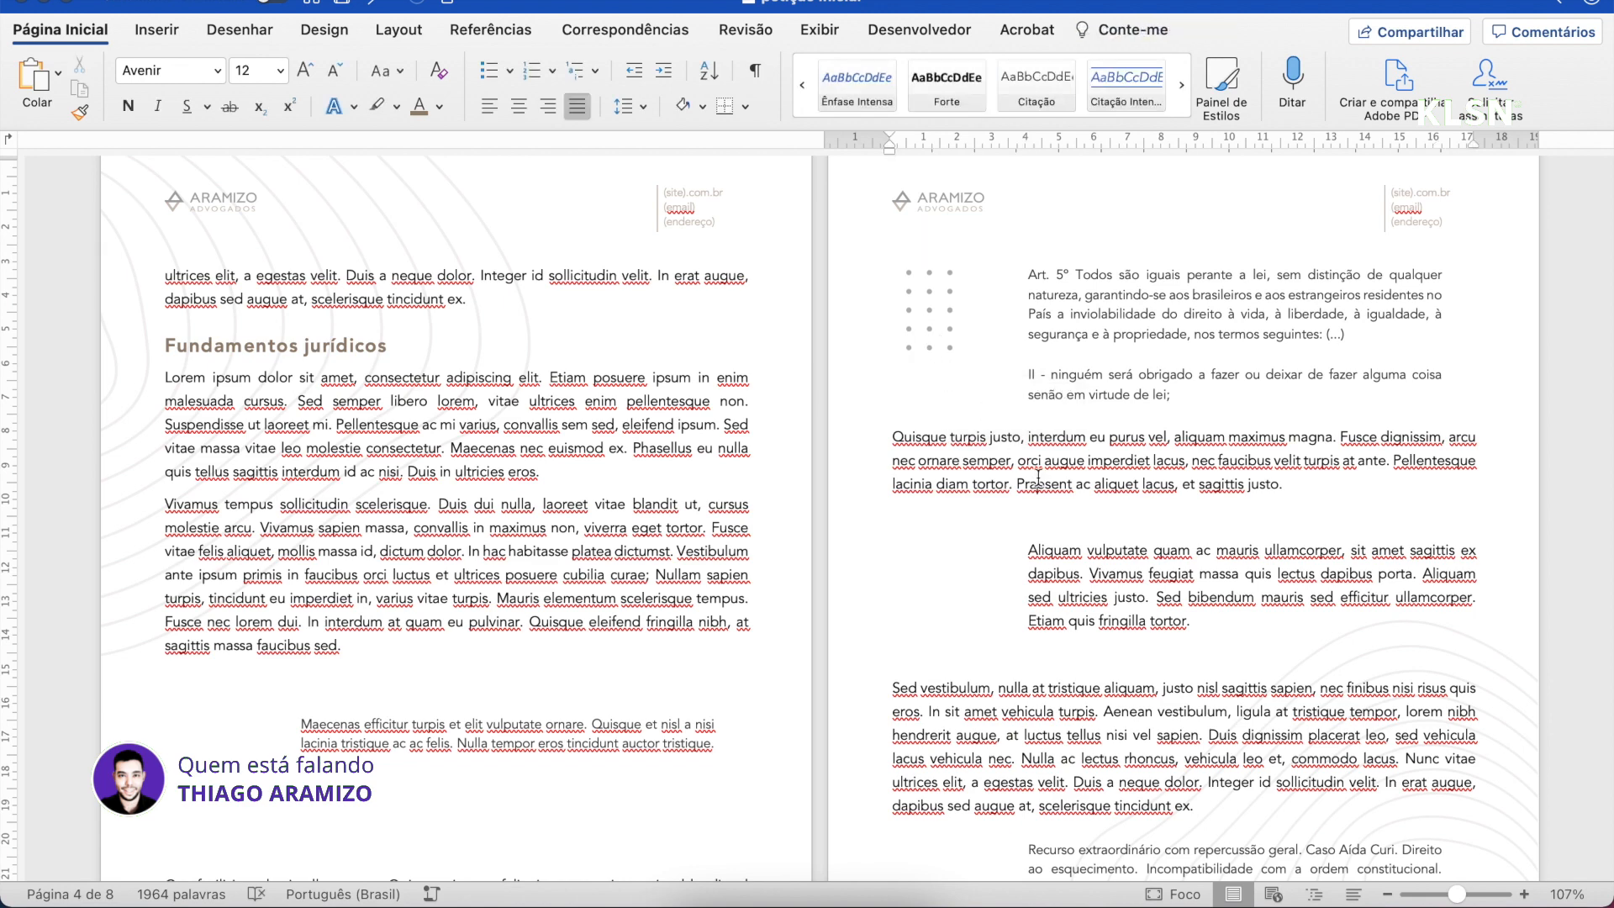
pyautogui.scroll(2, 1051, 463)
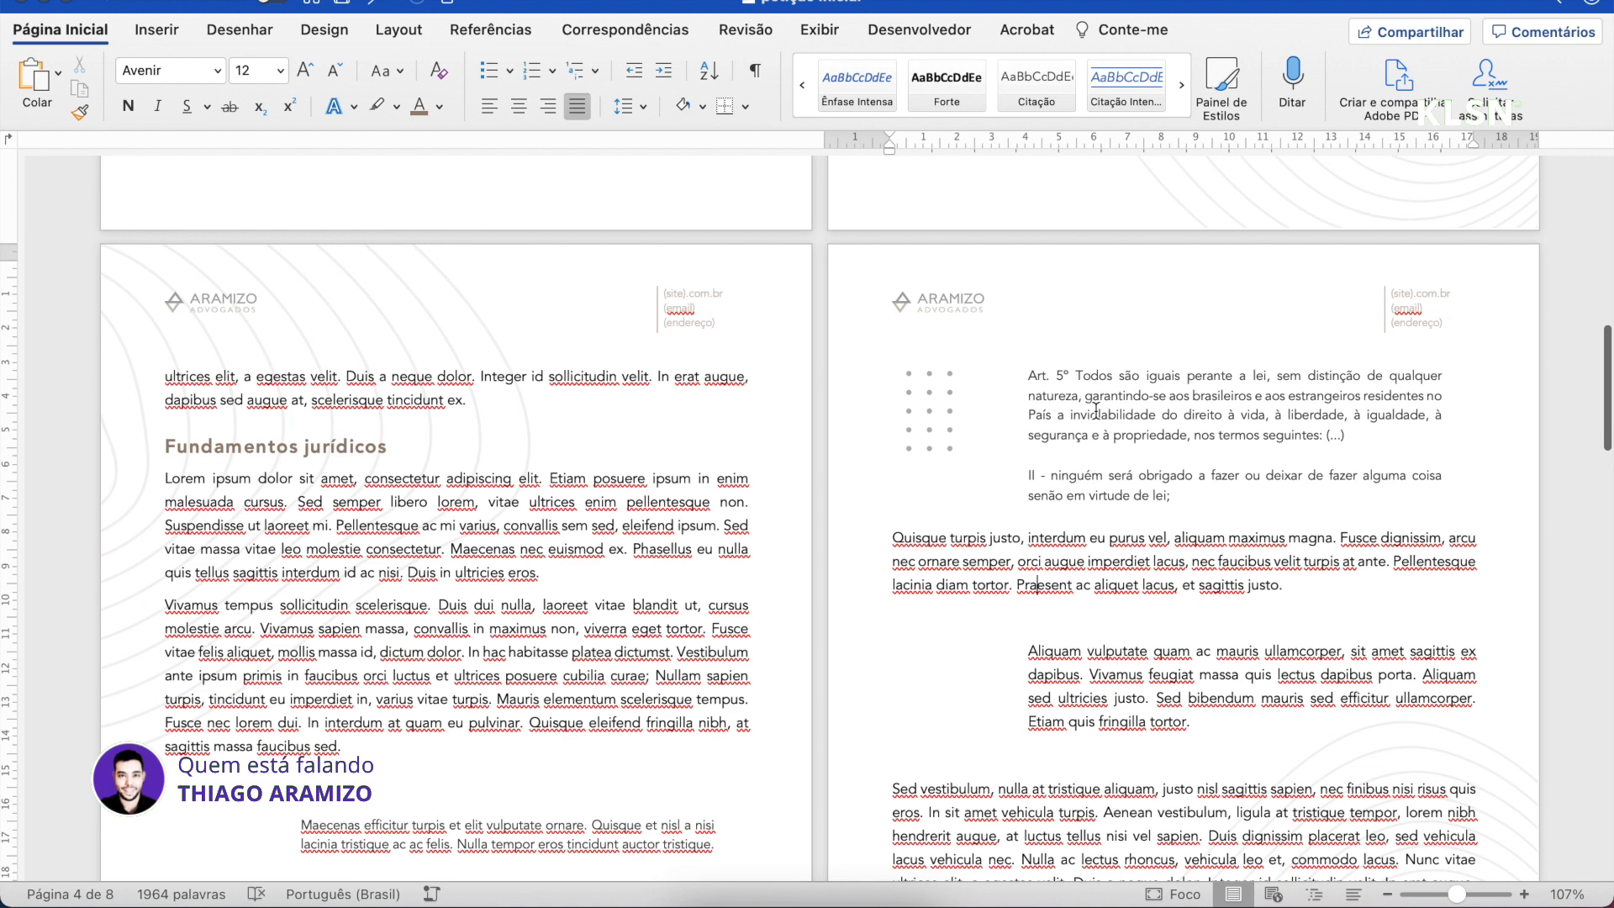
# Try to reselect the dots graphic placed behind the text beside the "Art. 5º" quote
pyautogui.click(1096, 409)
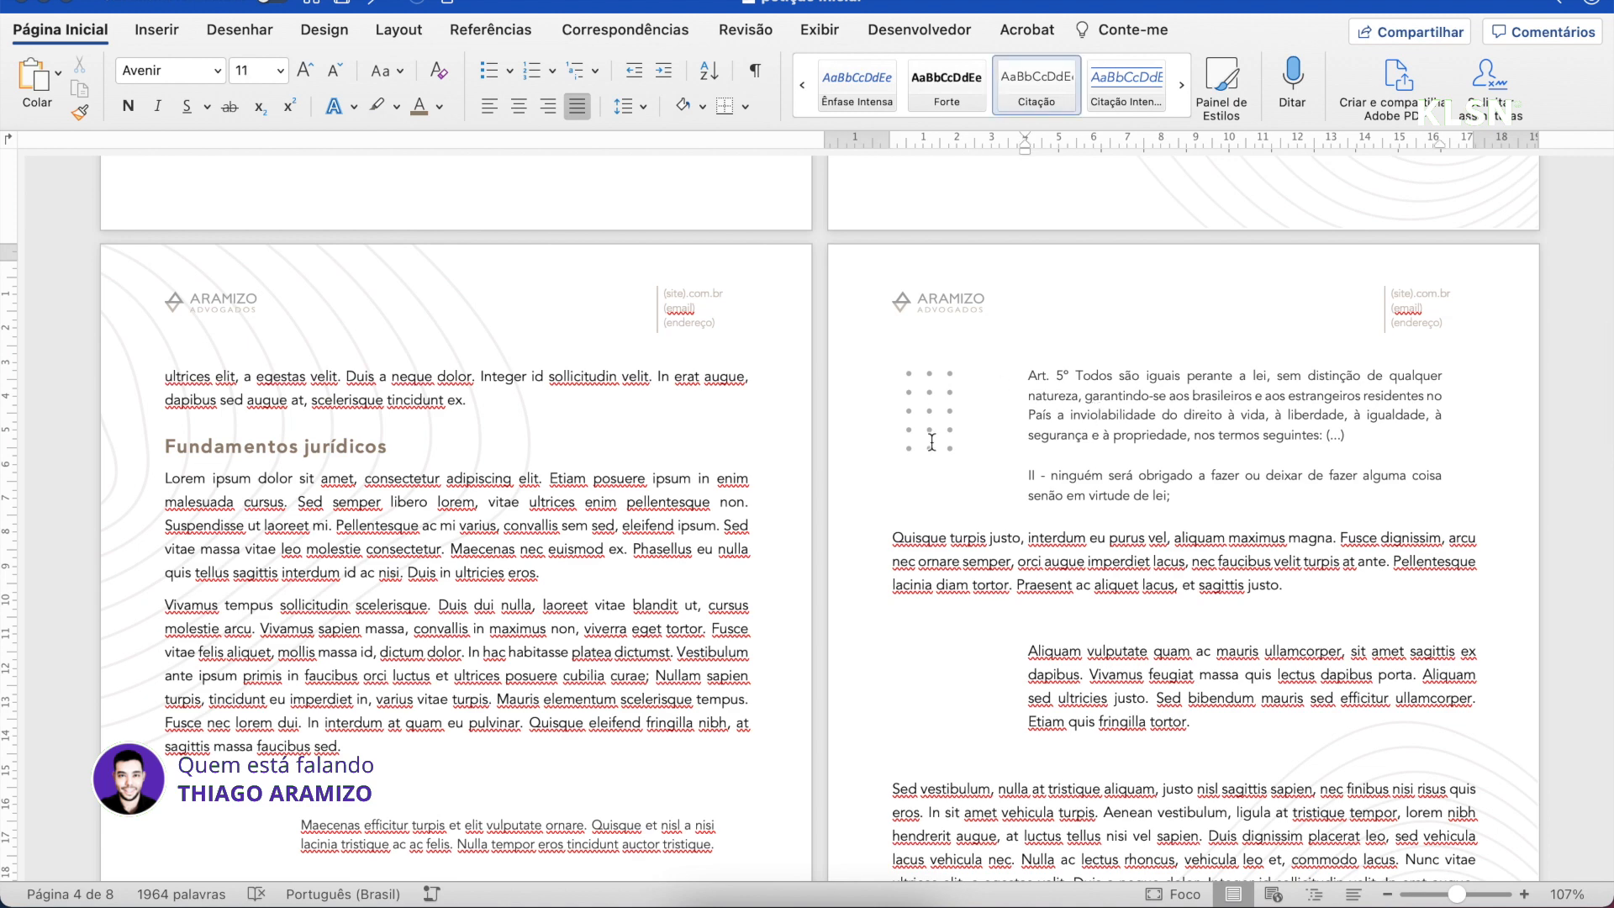
pyautogui.doubleClick(931, 442)
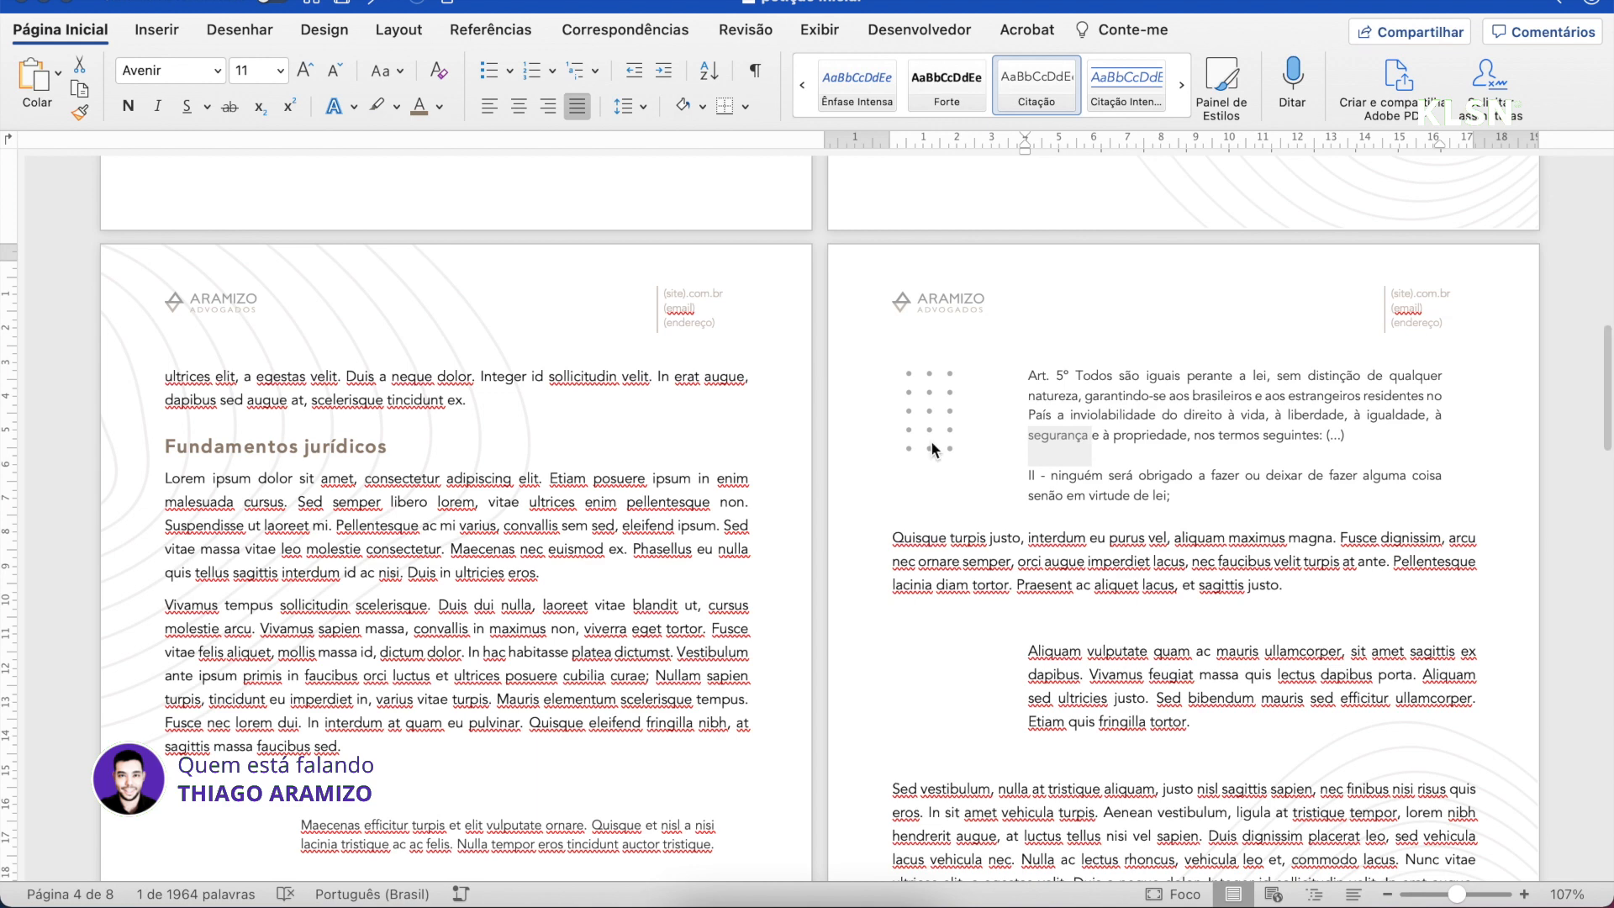
pyautogui.rightClick(932, 442)
pyautogui.click(909, 431)
pyautogui.click(909, 430)
pyautogui.rightClick(898, 436)
pyautogui.click(897, 433)
# Undo the dots graphic's move, resizing and behind-text wrapping, restoring it to its inline position in the "Art. 5º" quote
pyautogui.click(947, 431)
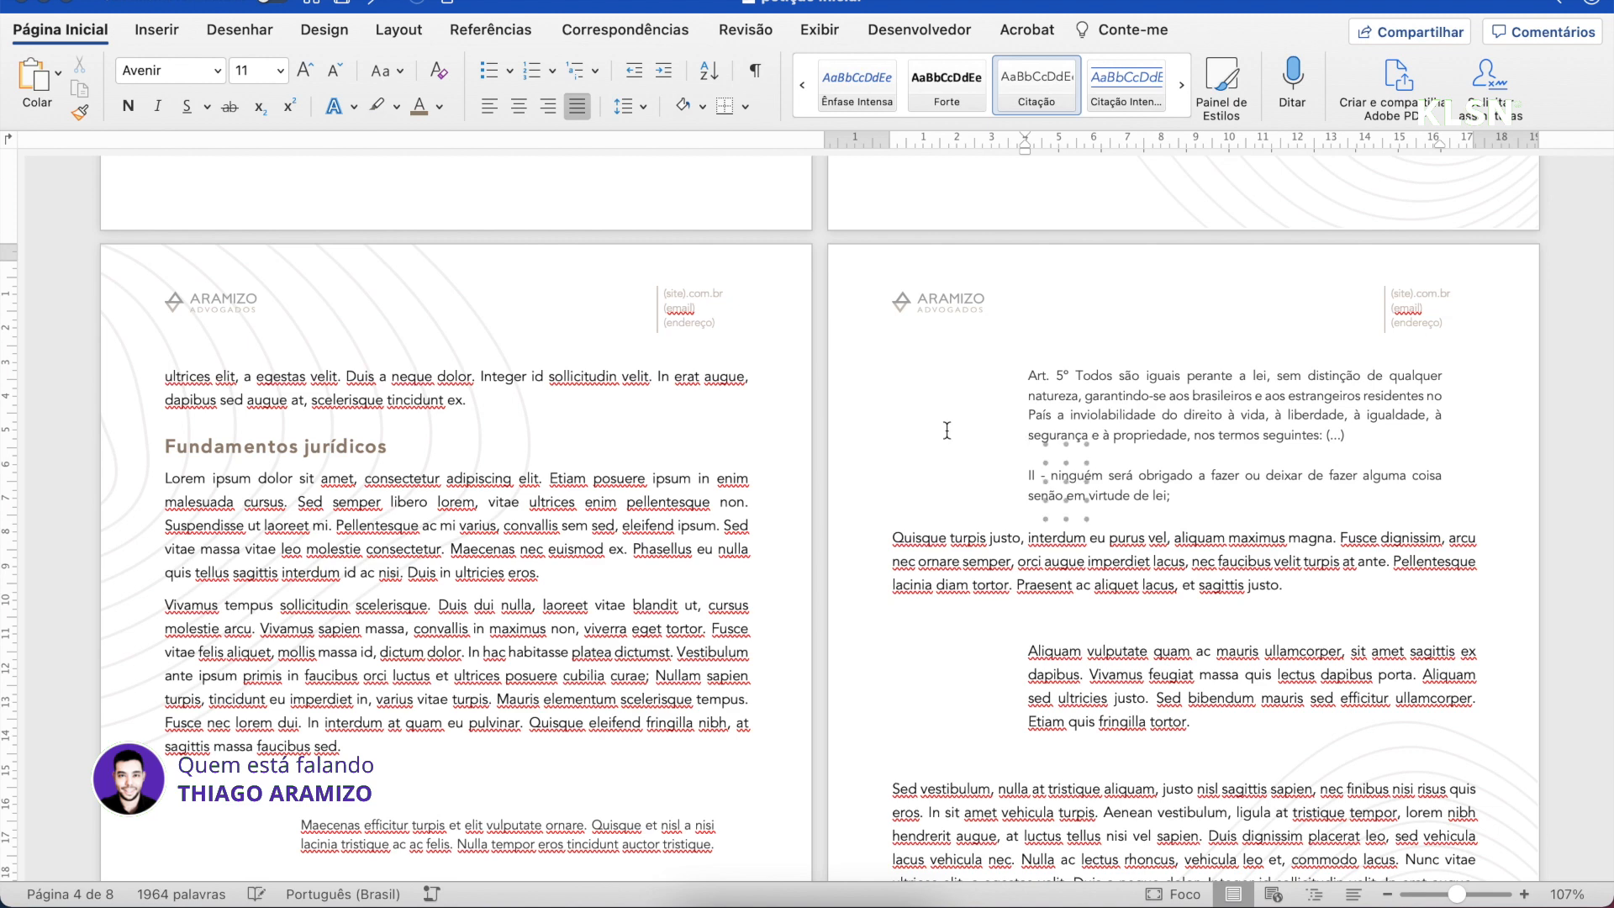
pyautogui.click(947, 431)
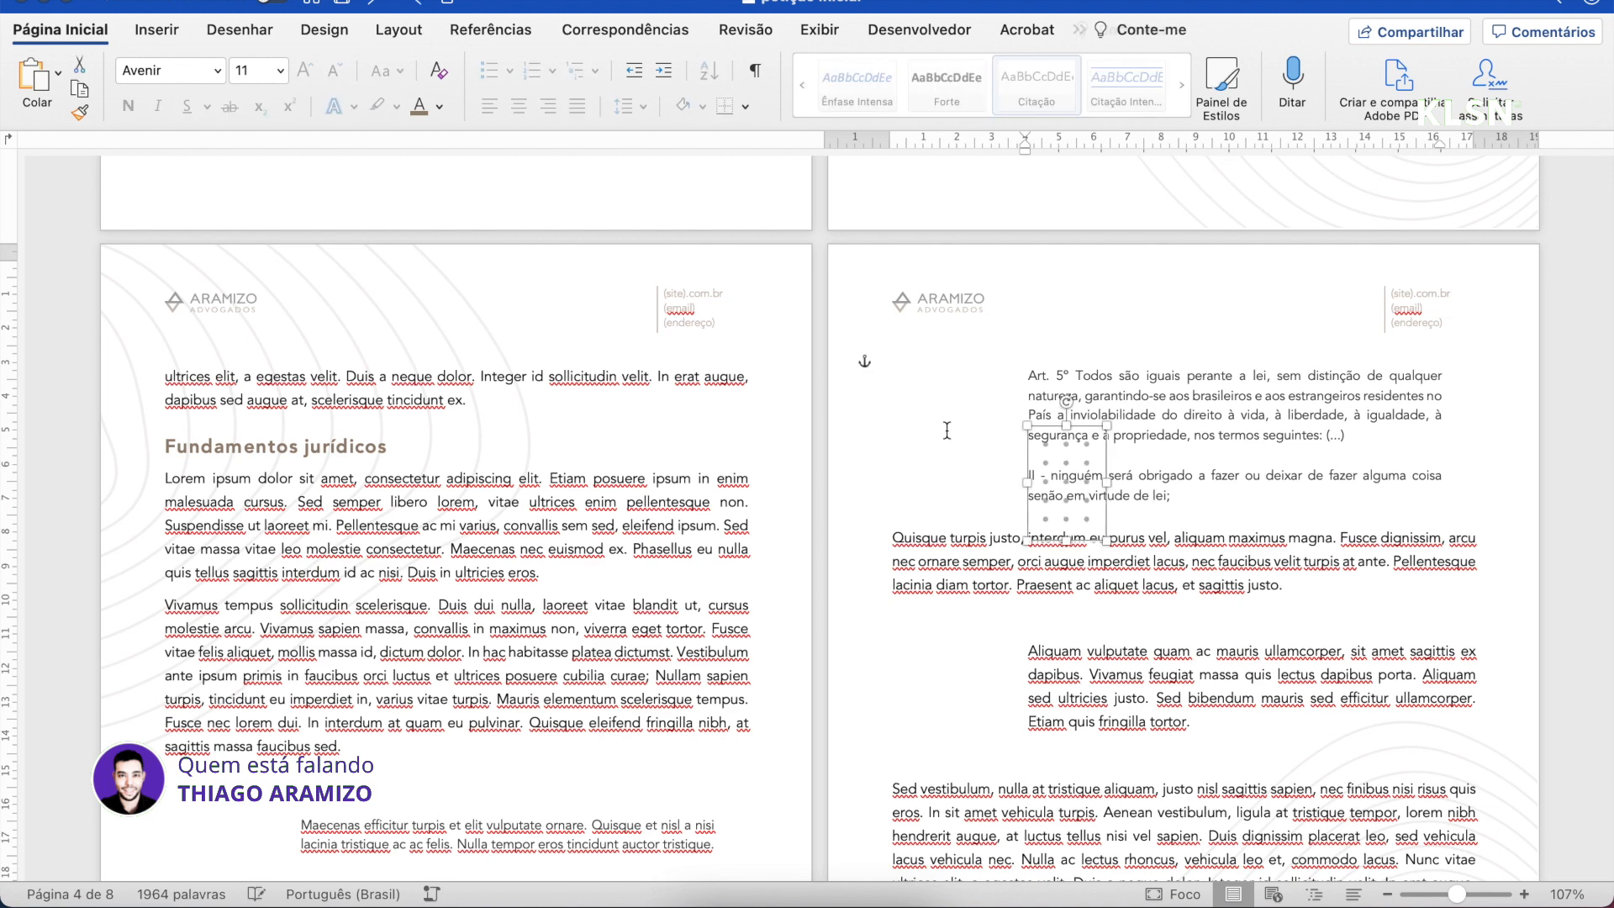
pyautogui.click(1072, 504)
pyautogui.rightClick(1072, 503)
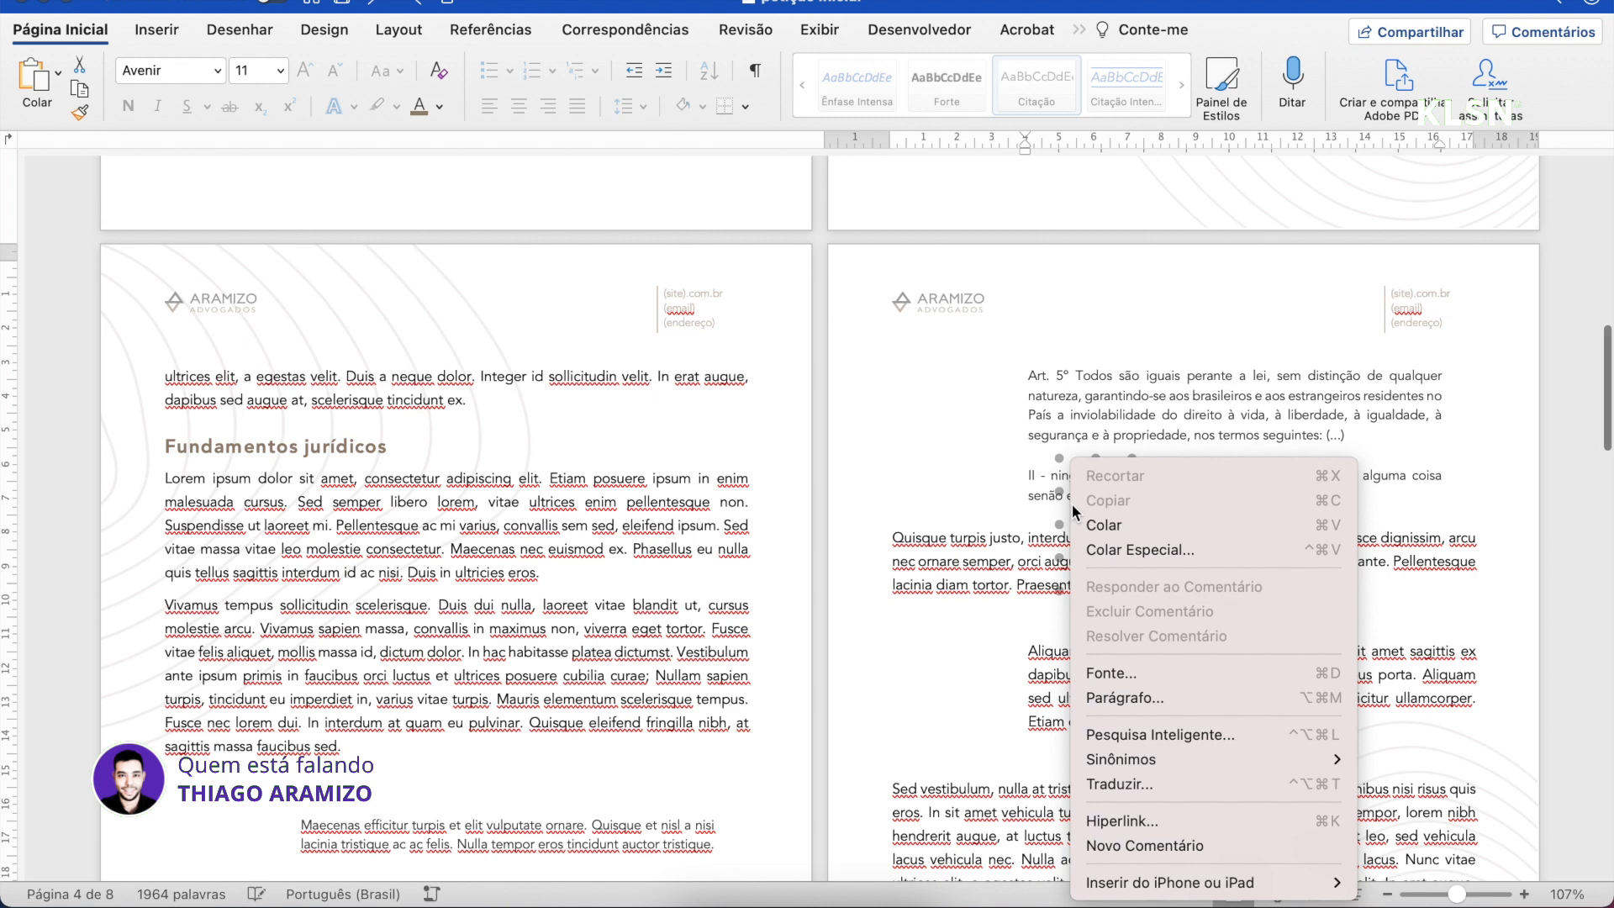
pyautogui.click(944, 533)
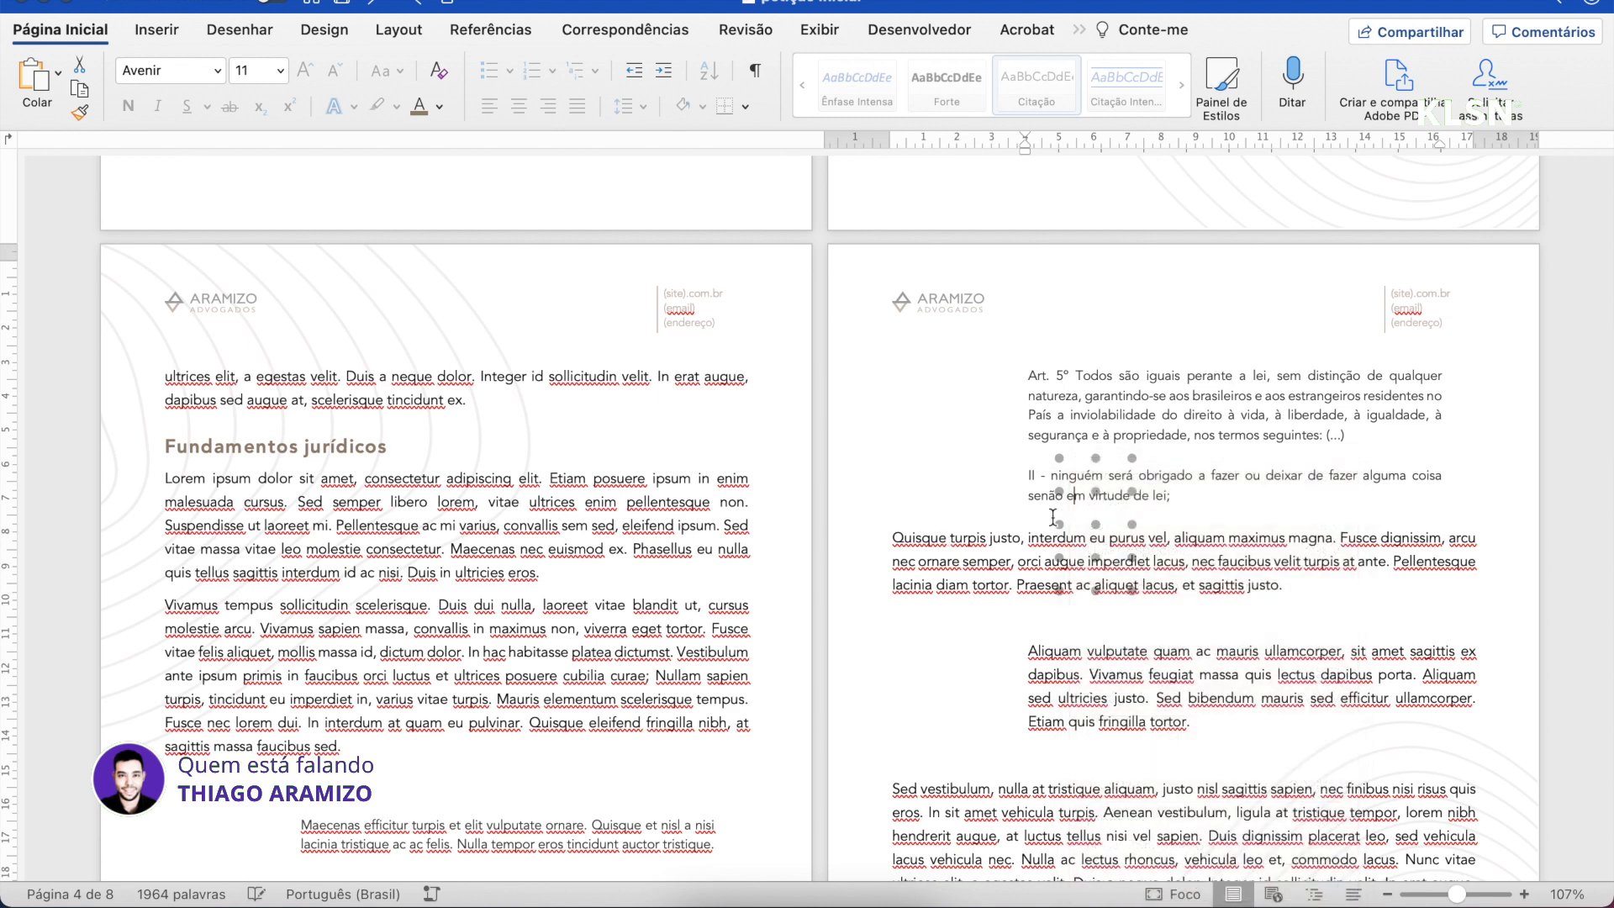
pyautogui.click(1132, 523)
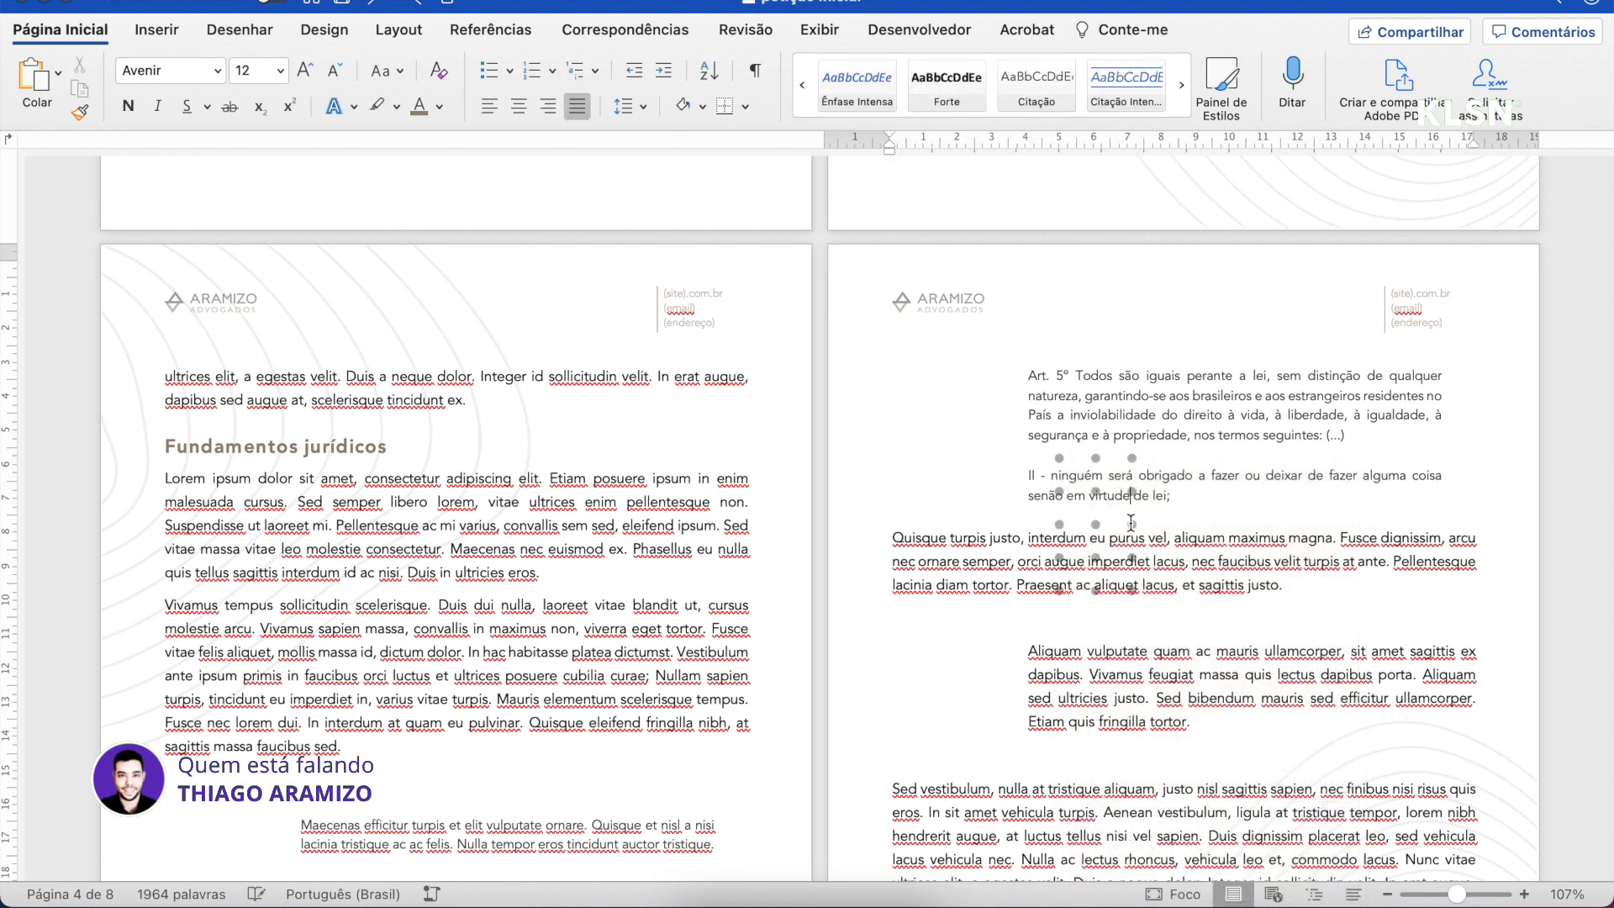
pyautogui.moveTo(1095, 509); pyautogui.dragTo(1102, 519)
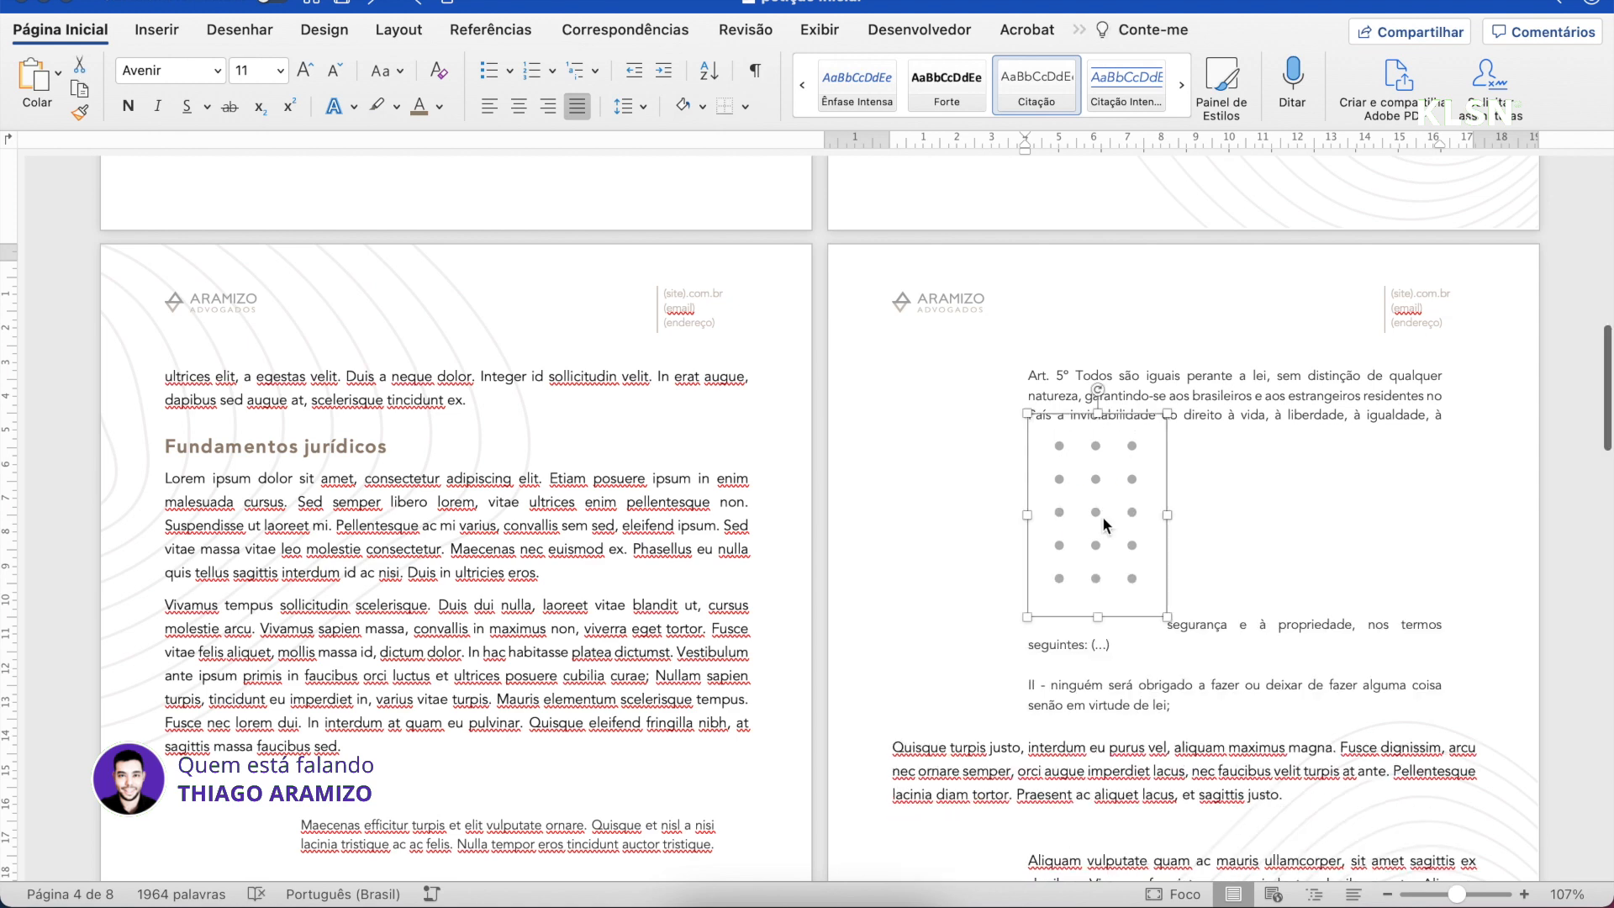
# Set the dots graphic's text wrapping to "Na Frente do Texto", shrink it and place it in the space beside the "Art. 5º" quote
pyautogui.rightClick(1104, 523)
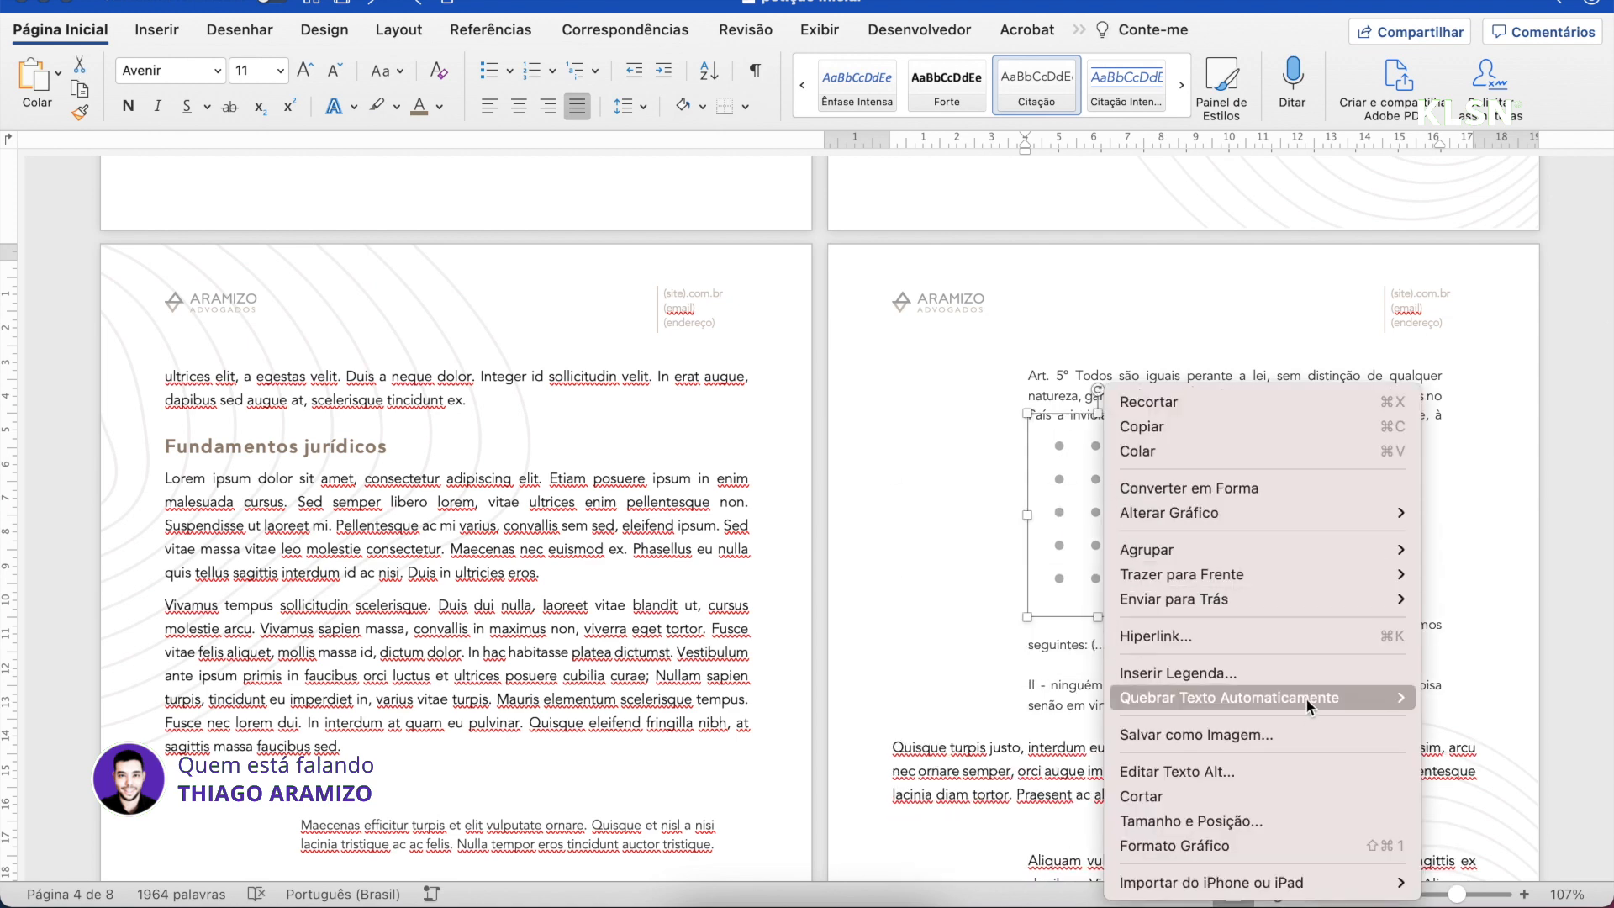
pyautogui.moveTo(1306, 699)
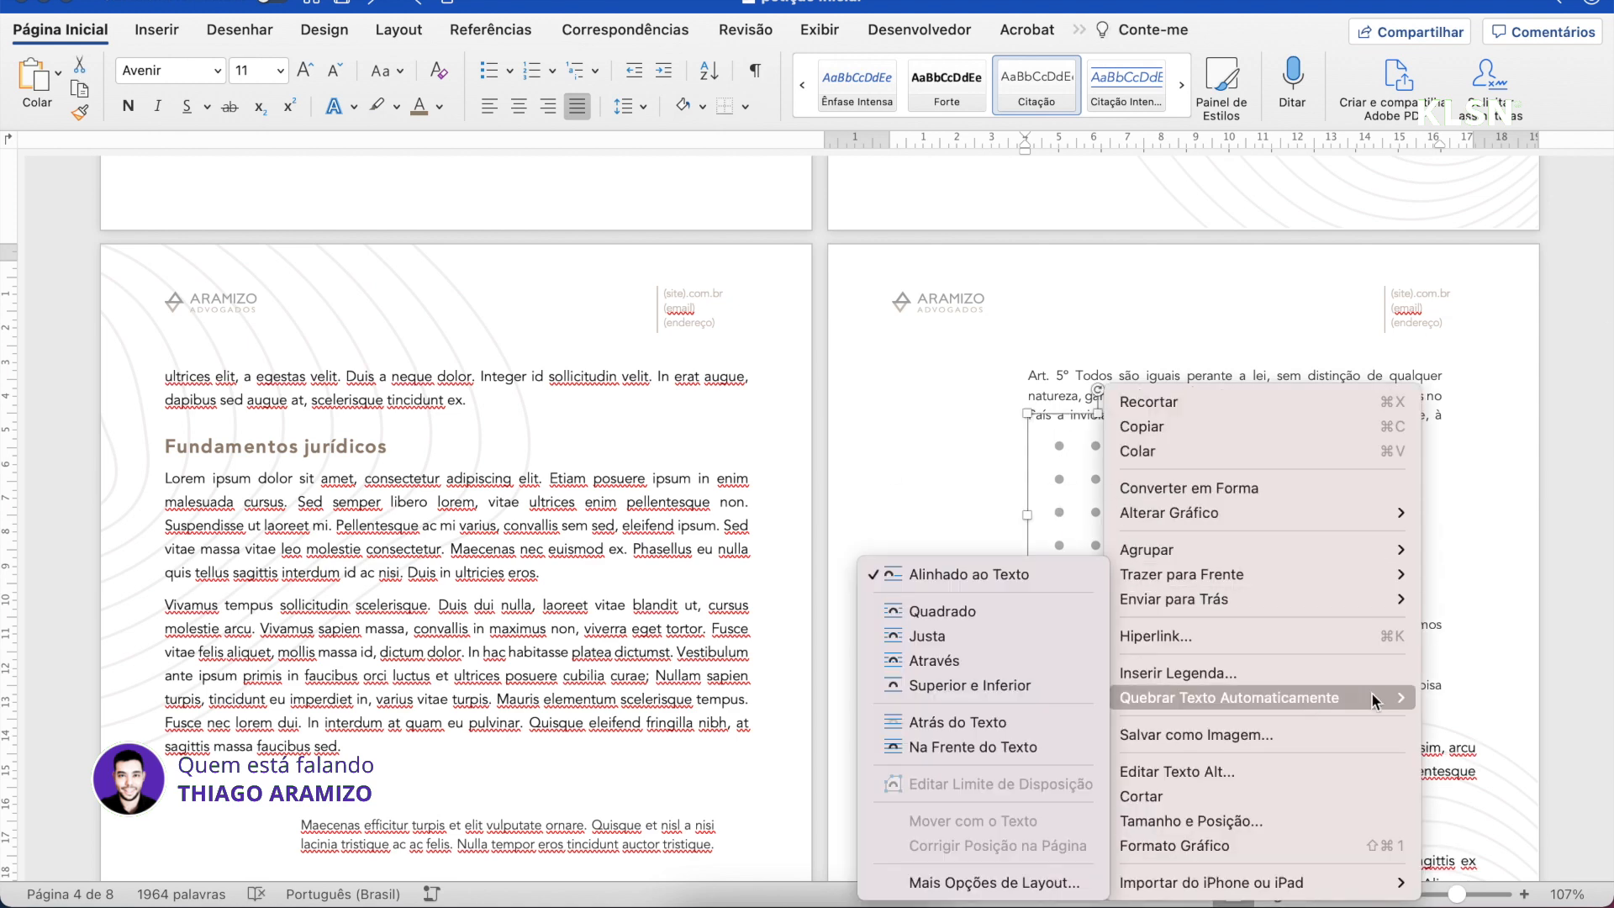
pyautogui.click(1023, 745)
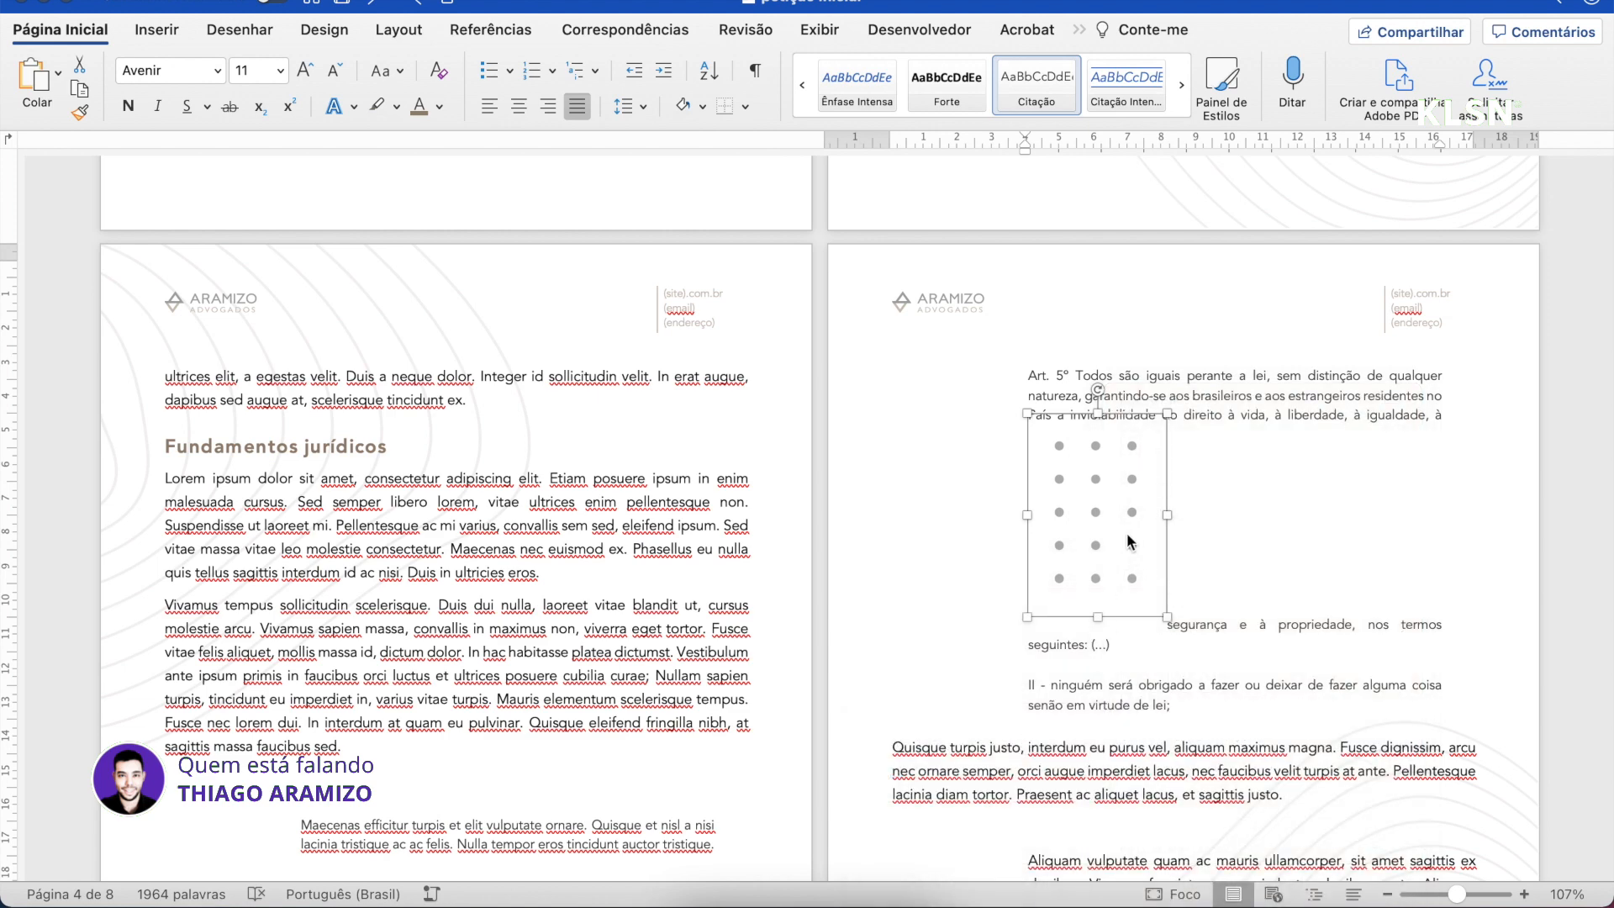
pyautogui.moveTo(1085, 522); pyautogui.dragTo(978, 459)
pyautogui.moveTo(1014, 548); pyautogui.dragTo(961, 494)
pyautogui.moveTo(953, 437); pyautogui.dragTo(959, 439)
pyautogui.click(1077, 541)
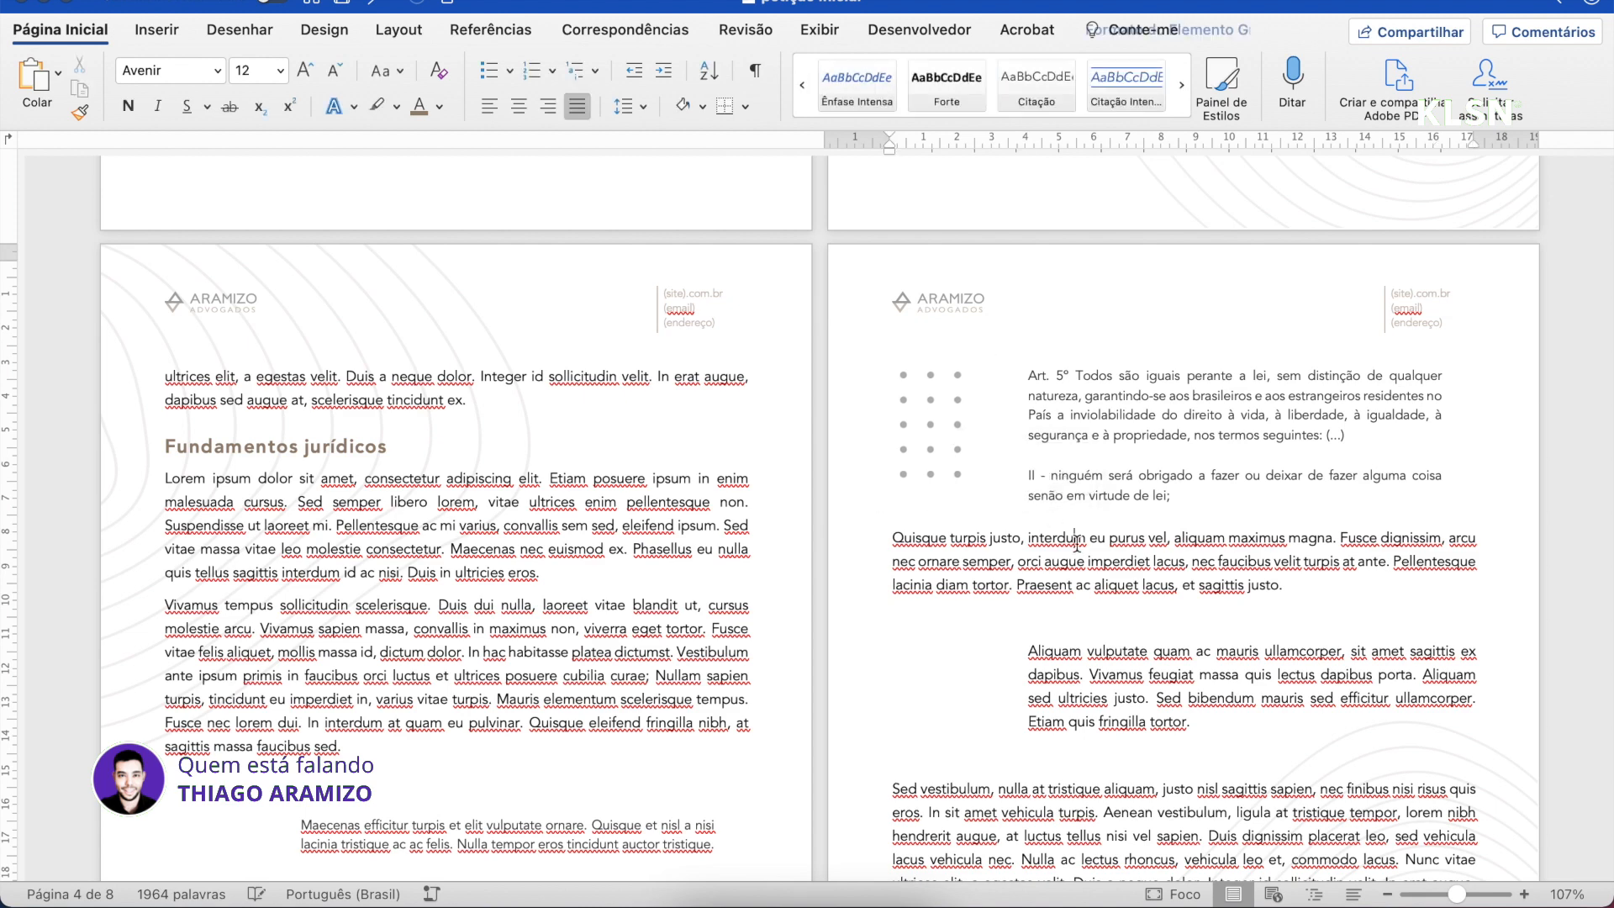
# Check how the speech bubble behind the WhatsApp message and the dots graphic beside the "Art. 5º" quote can be selected
pyautogui.scroll(3, 1077, 542)
pyautogui.scroll(10, 1077, 543)
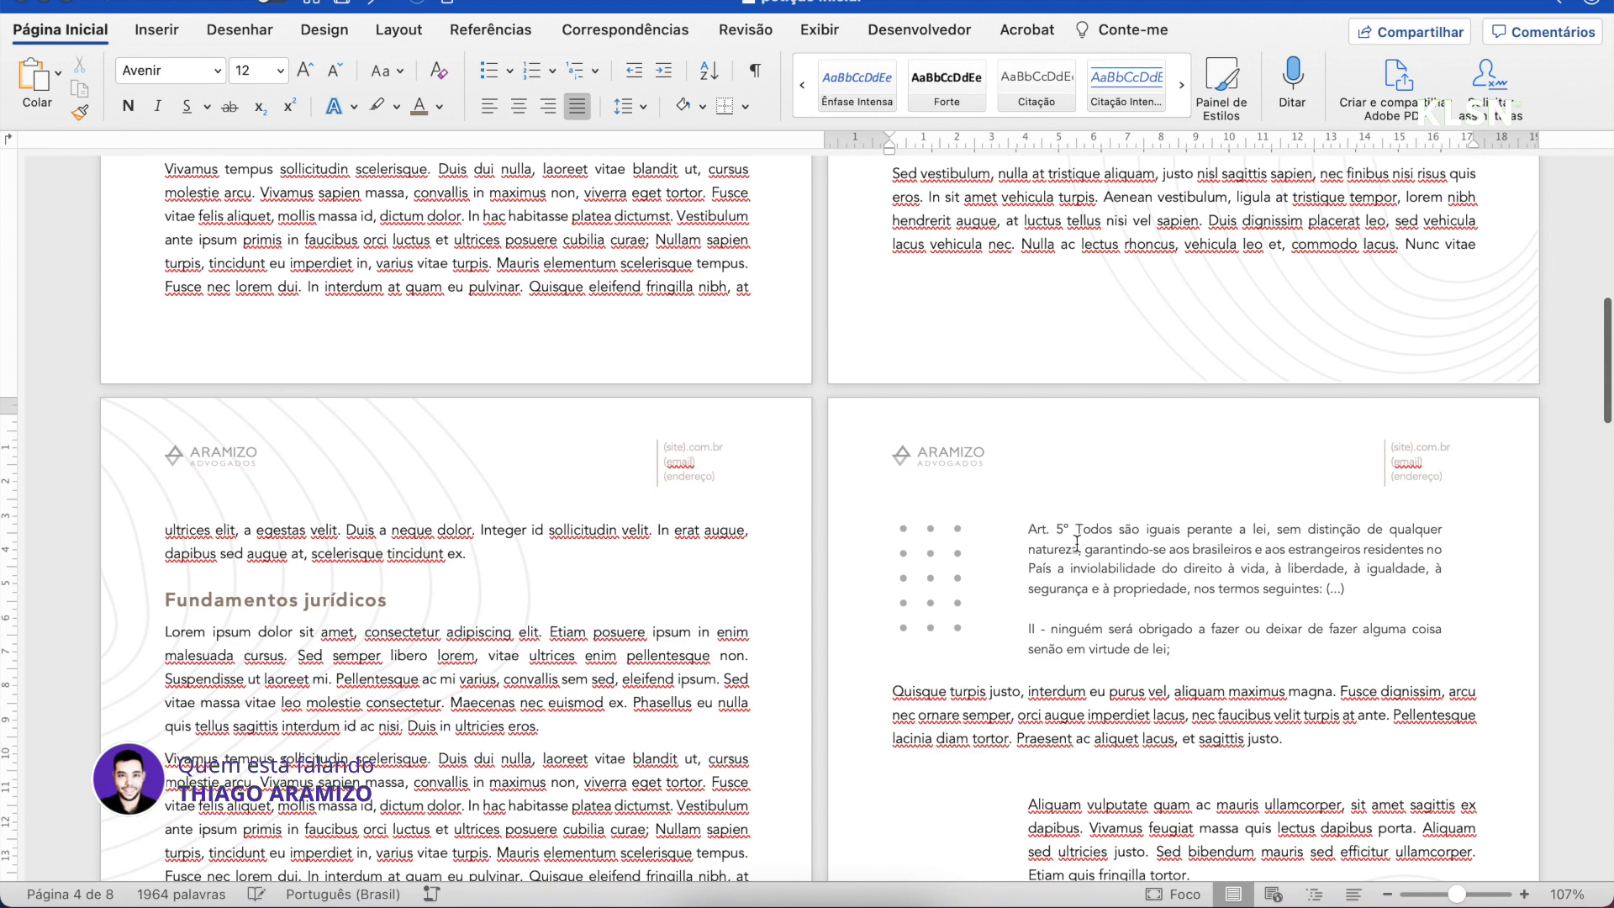
pyautogui.scroll(-1, 1076, 542)
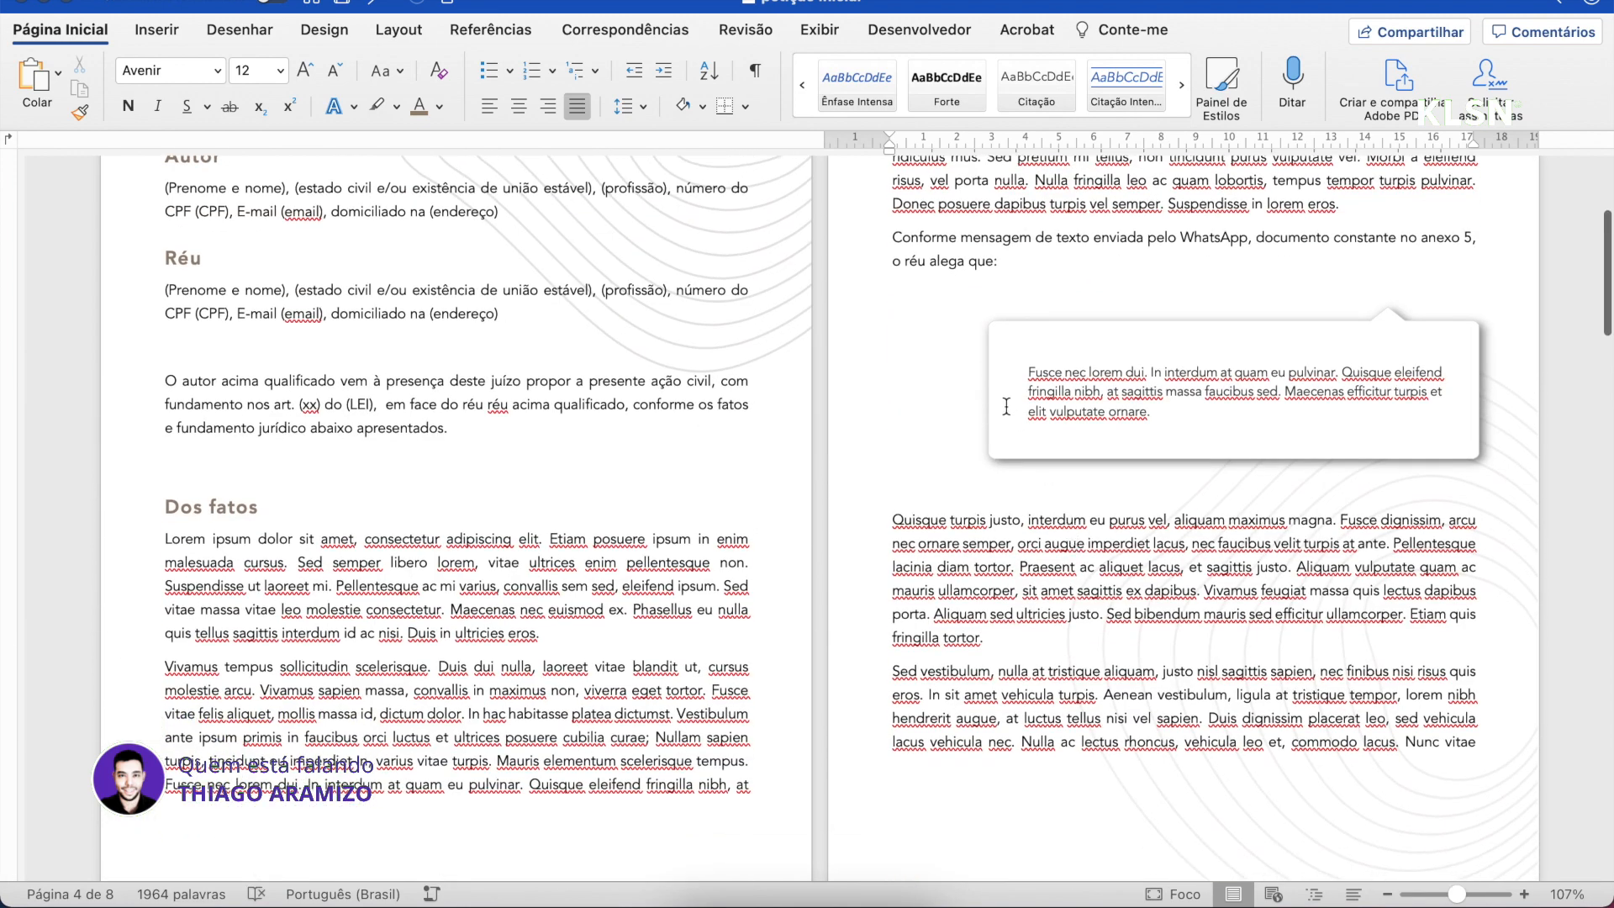
pyautogui.click(1003, 363)
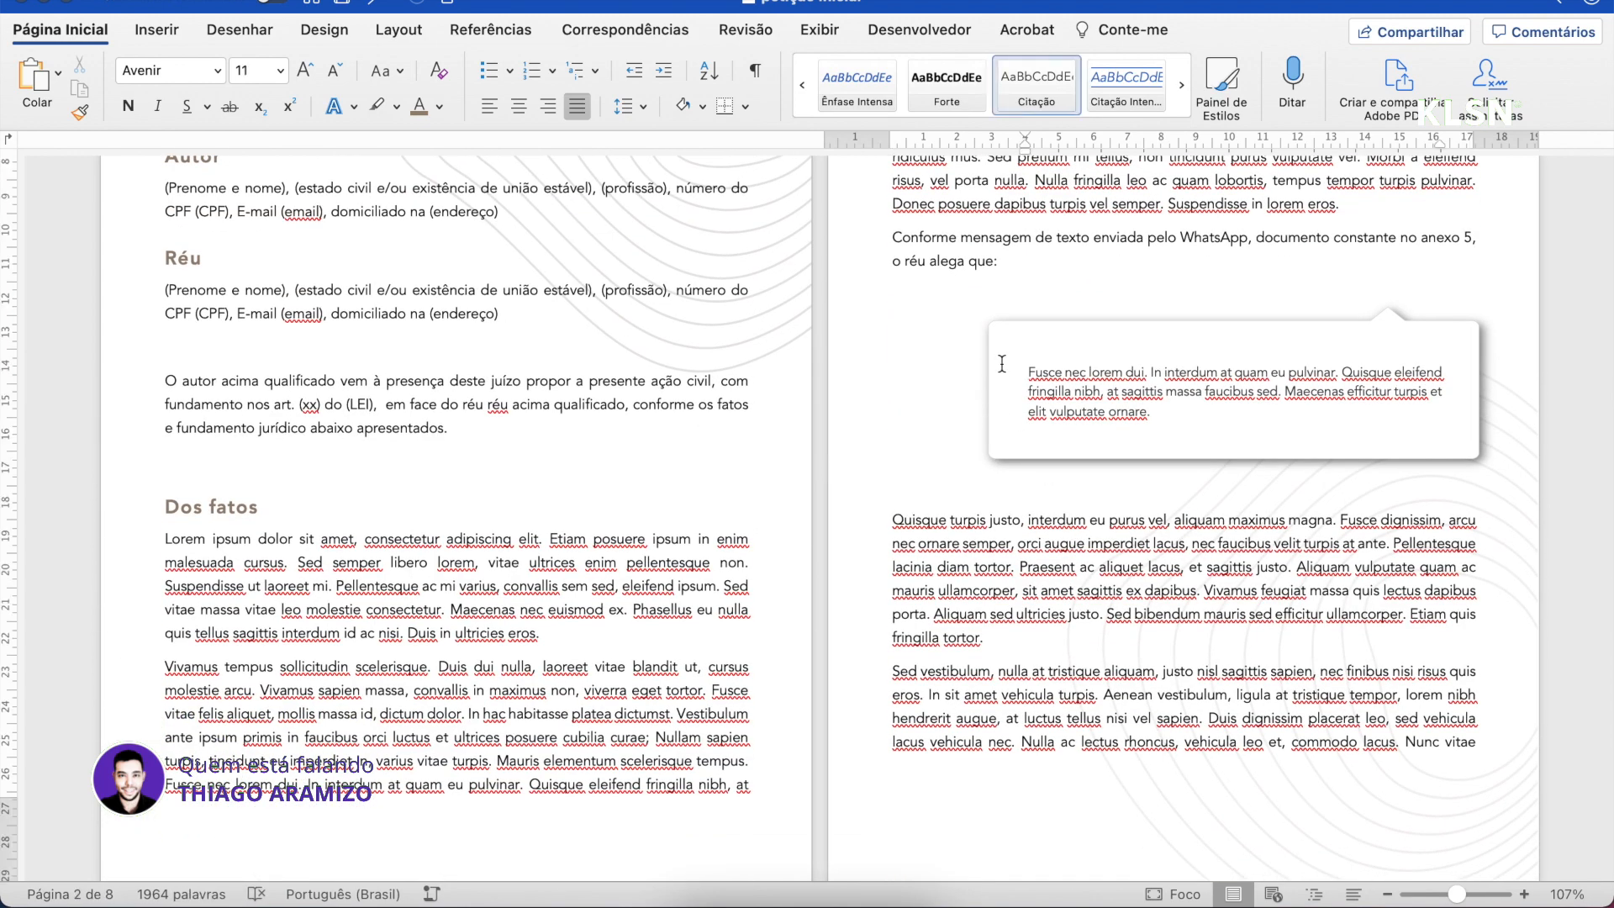
pyautogui.scroll(-10, 1002, 363)
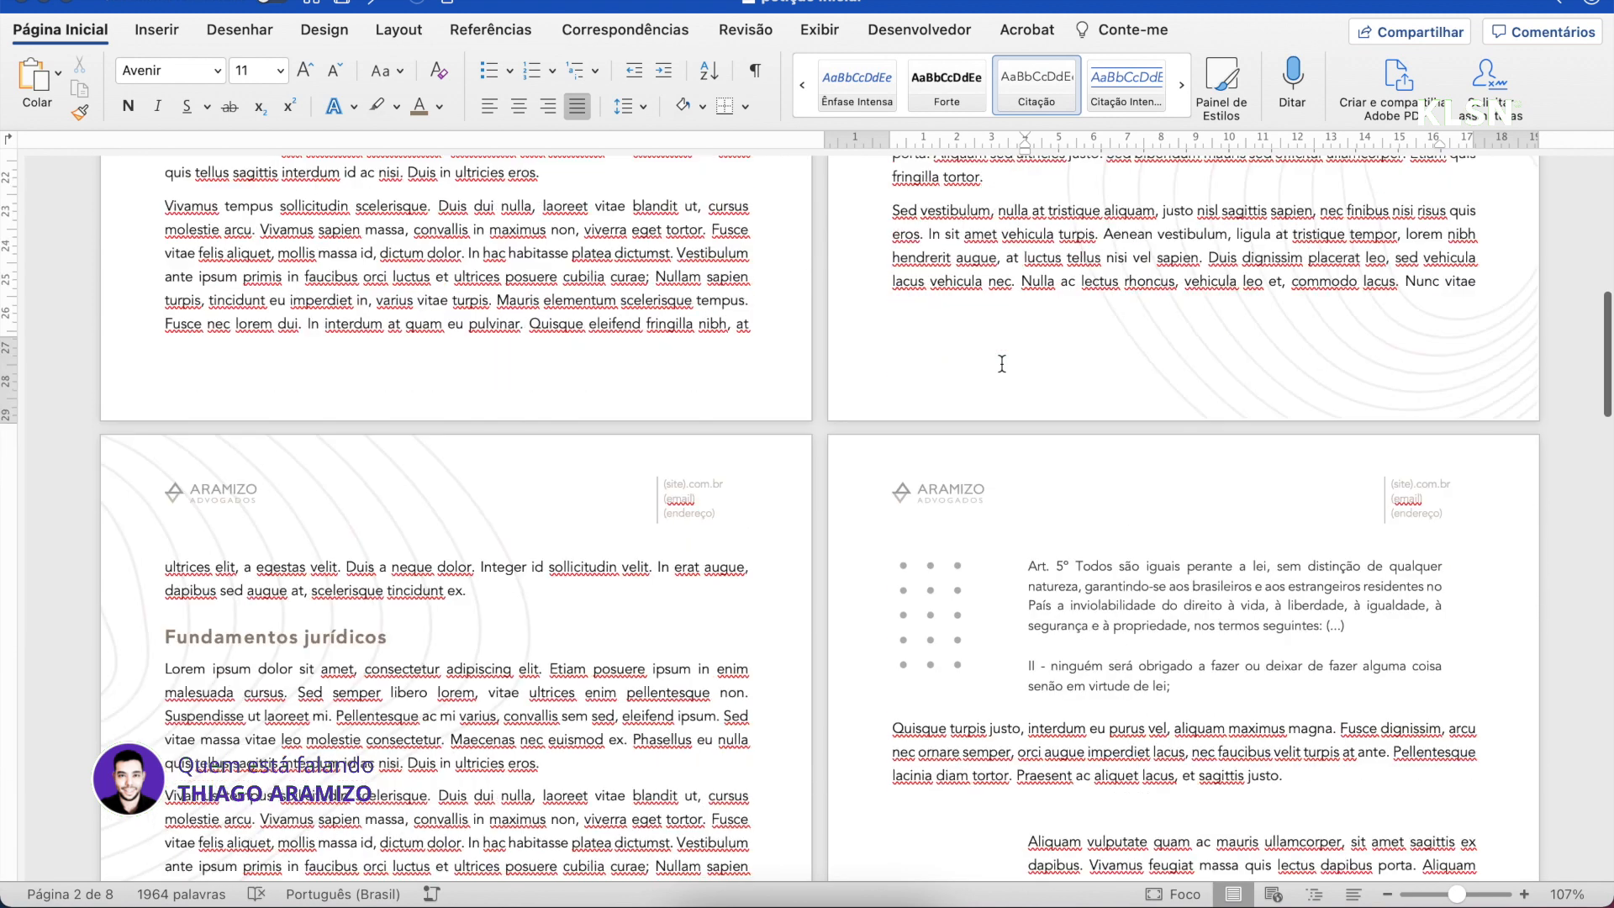
pyautogui.click(958, 531)
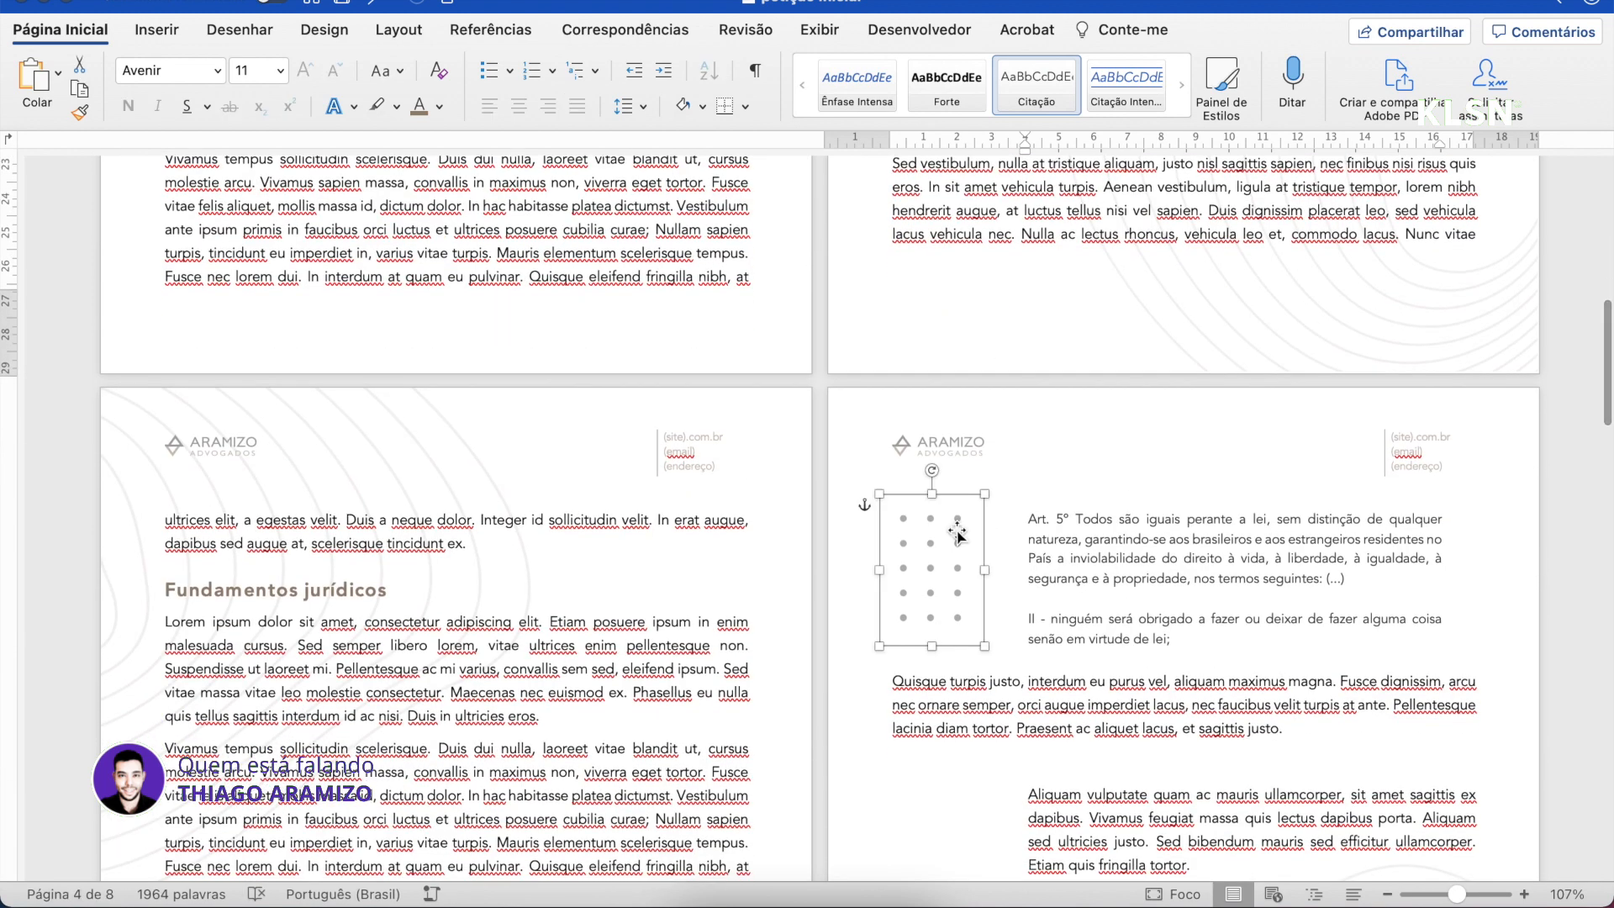
pyautogui.click(1019, 727)
pyautogui.scroll(-6, 1019, 727)
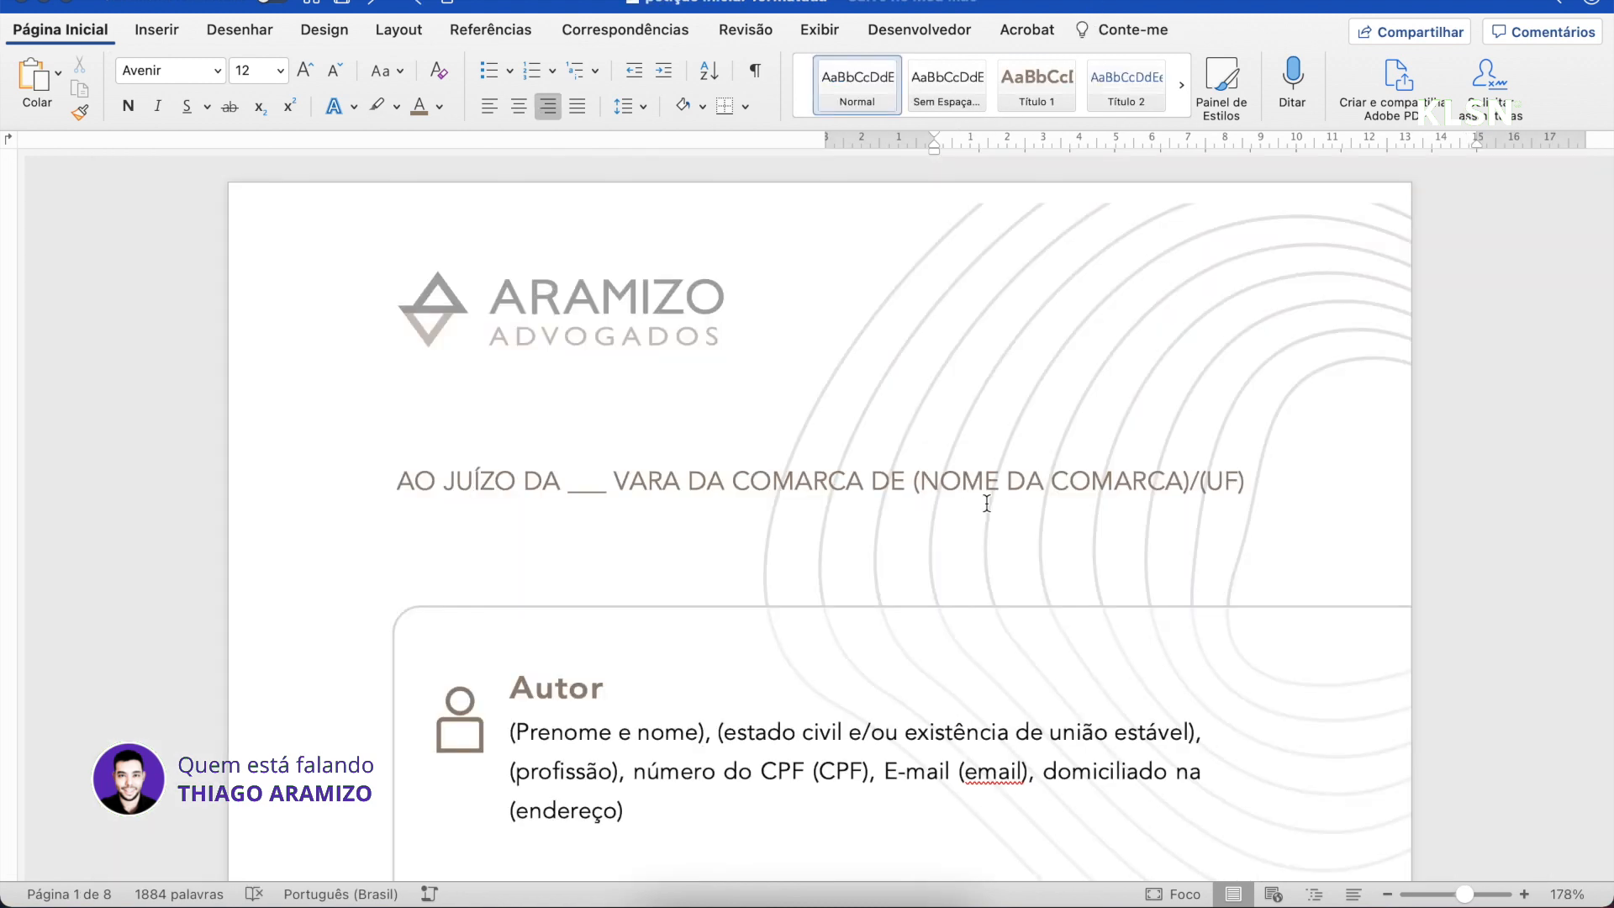
# Examine the first page of the finished petition, including its logo, wave background, boxed Autor and Réu details, and footer
pyautogui.scroll(-3, 987, 503)
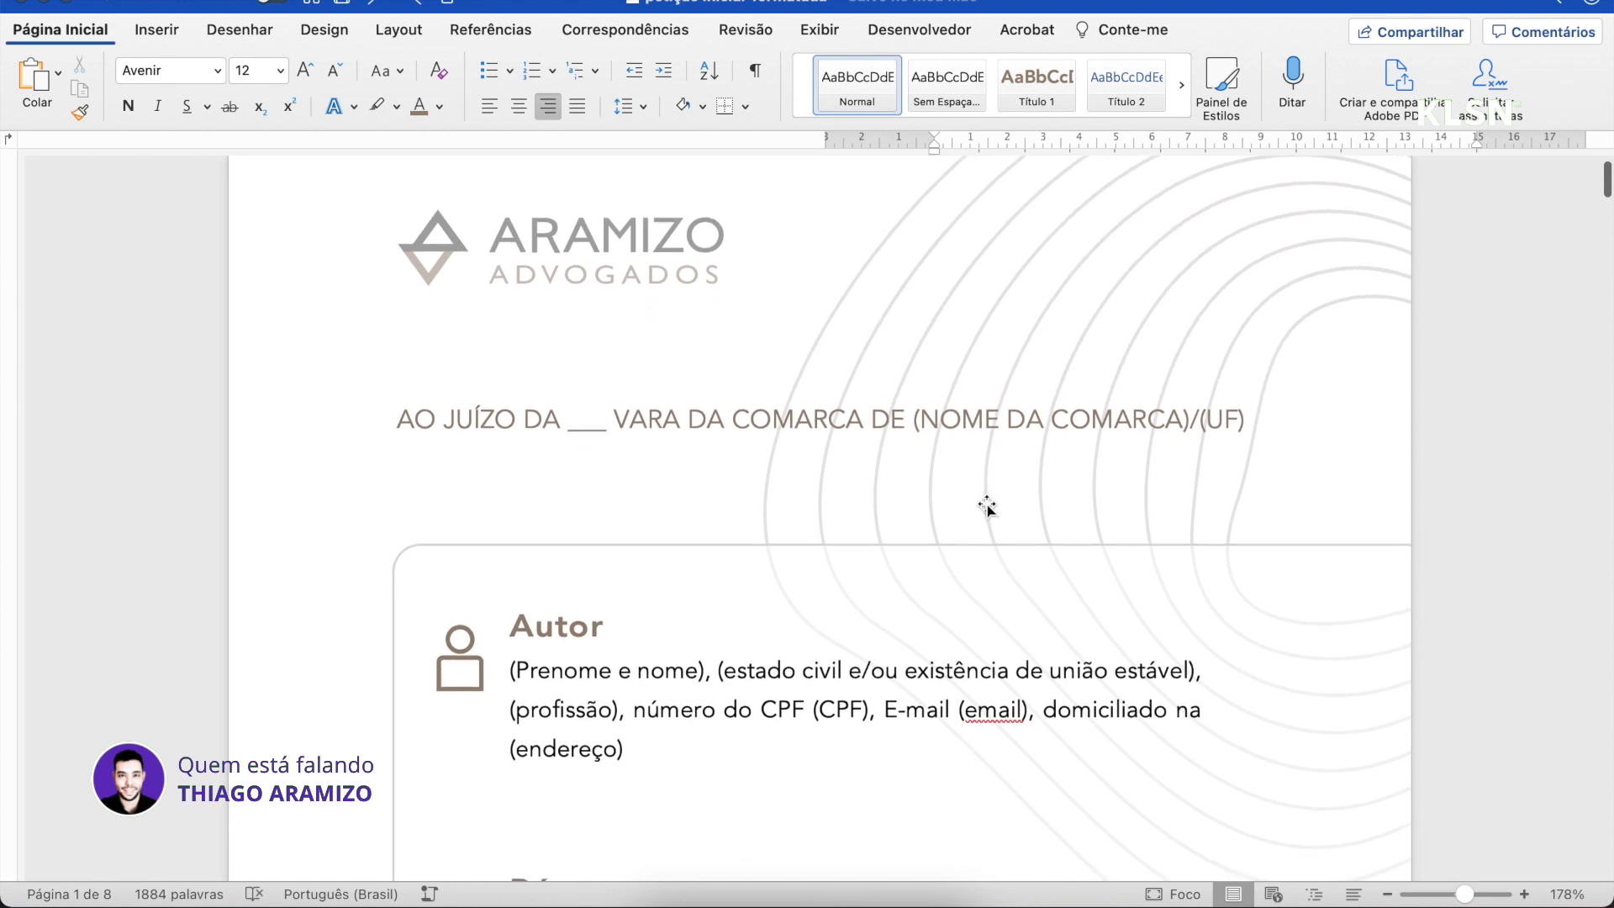
pyautogui.scroll(-2, 987, 503)
pyautogui.scroll(-3, 987, 503)
pyautogui.scroll(3, 987, 505)
pyautogui.scroll(-3, 987, 505)
pyautogui.scroll(-5, 987, 505)
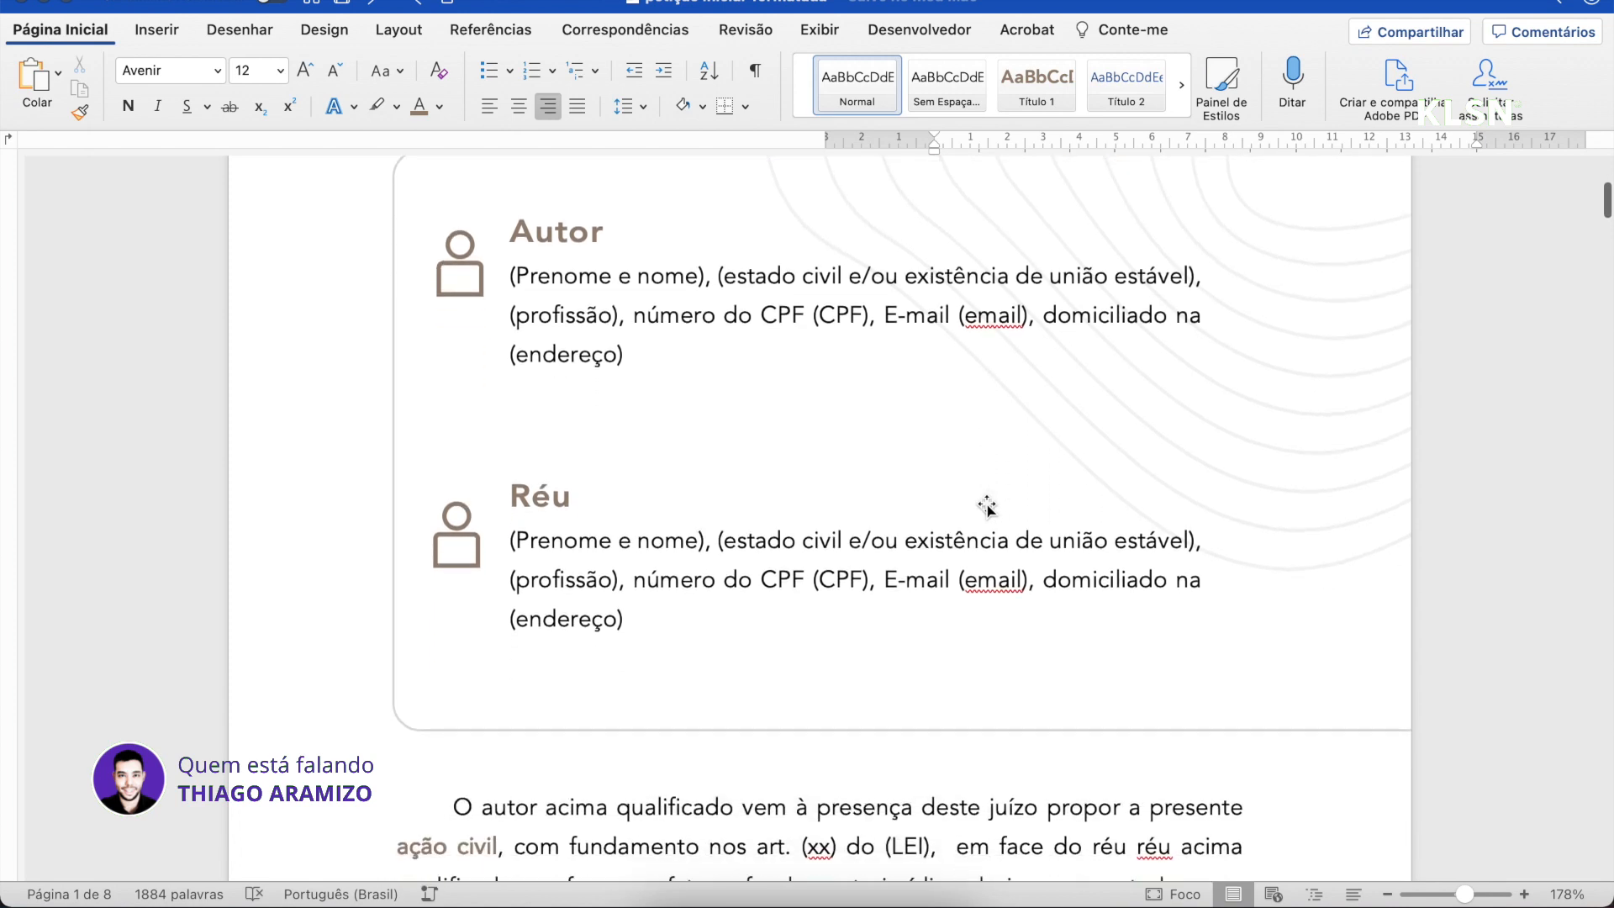
pyautogui.scroll(-7, 987, 505)
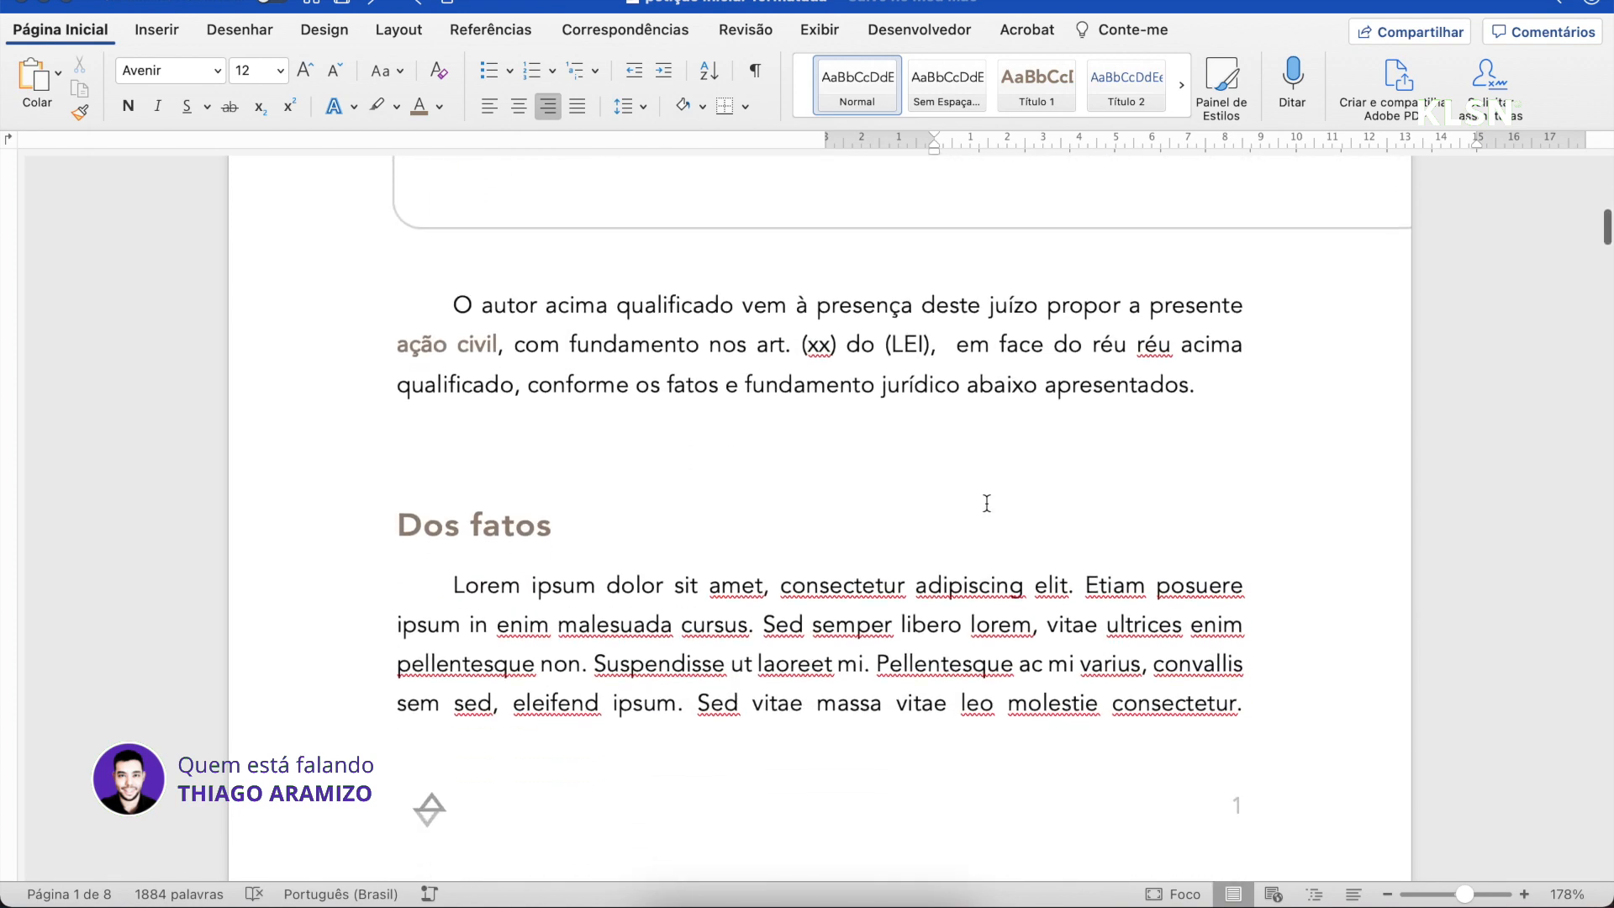
pyautogui.scroll(-9, 988, 505)
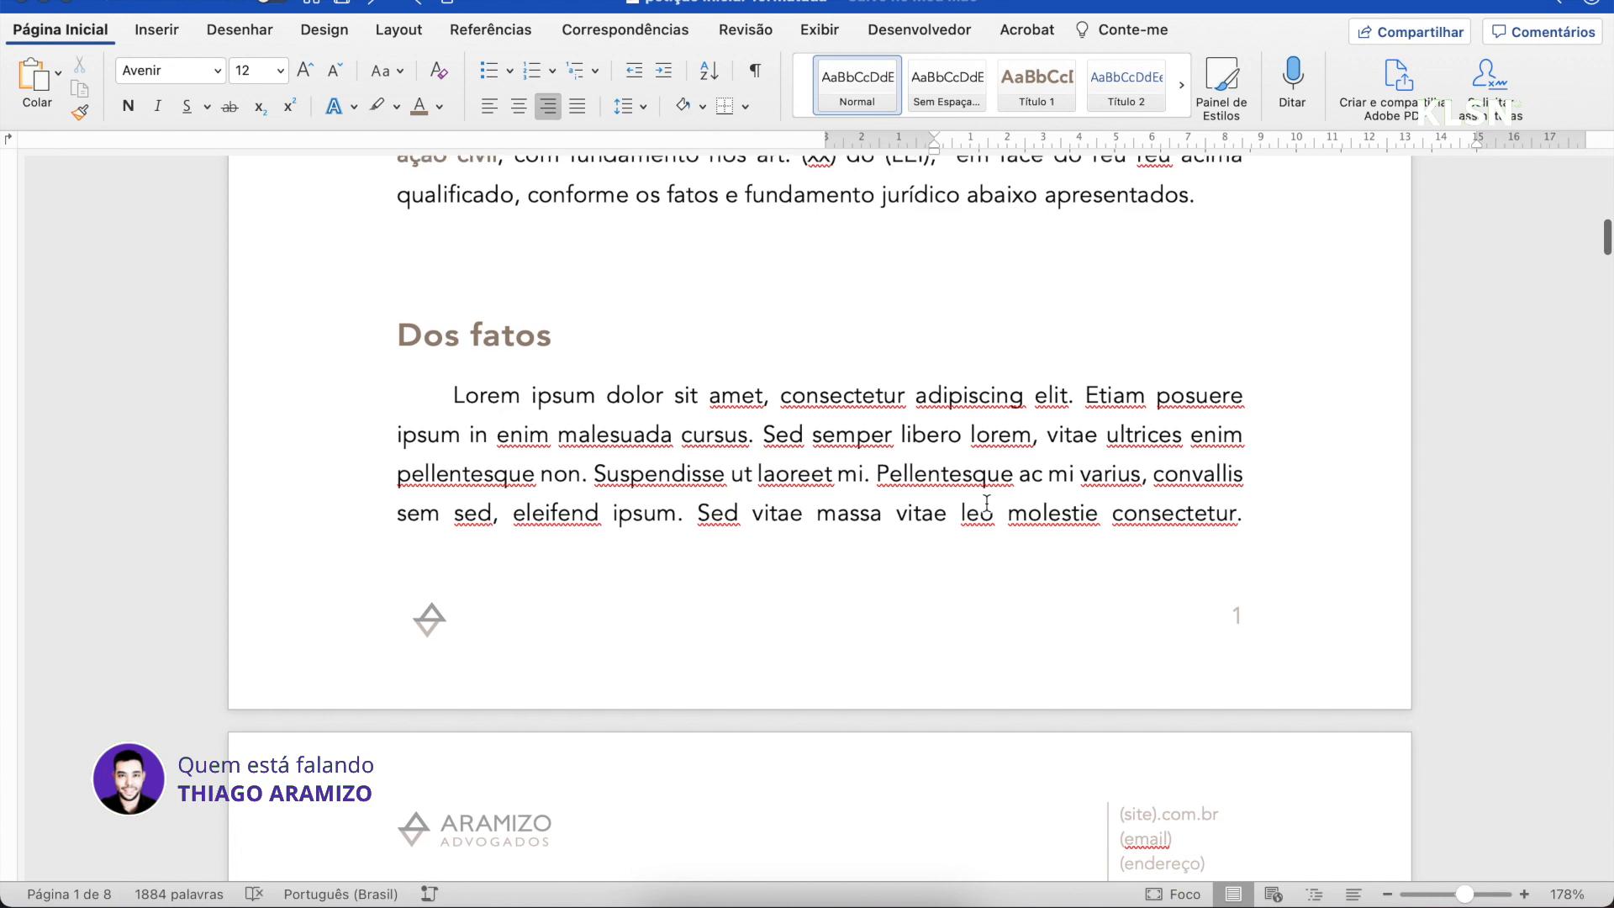
# Review how the finished petition presents the WhatsApp evidence, the author quotation and the "Art. 5º" quote with its dots graphic
pyautogui.scroll(-12, 987, 504)
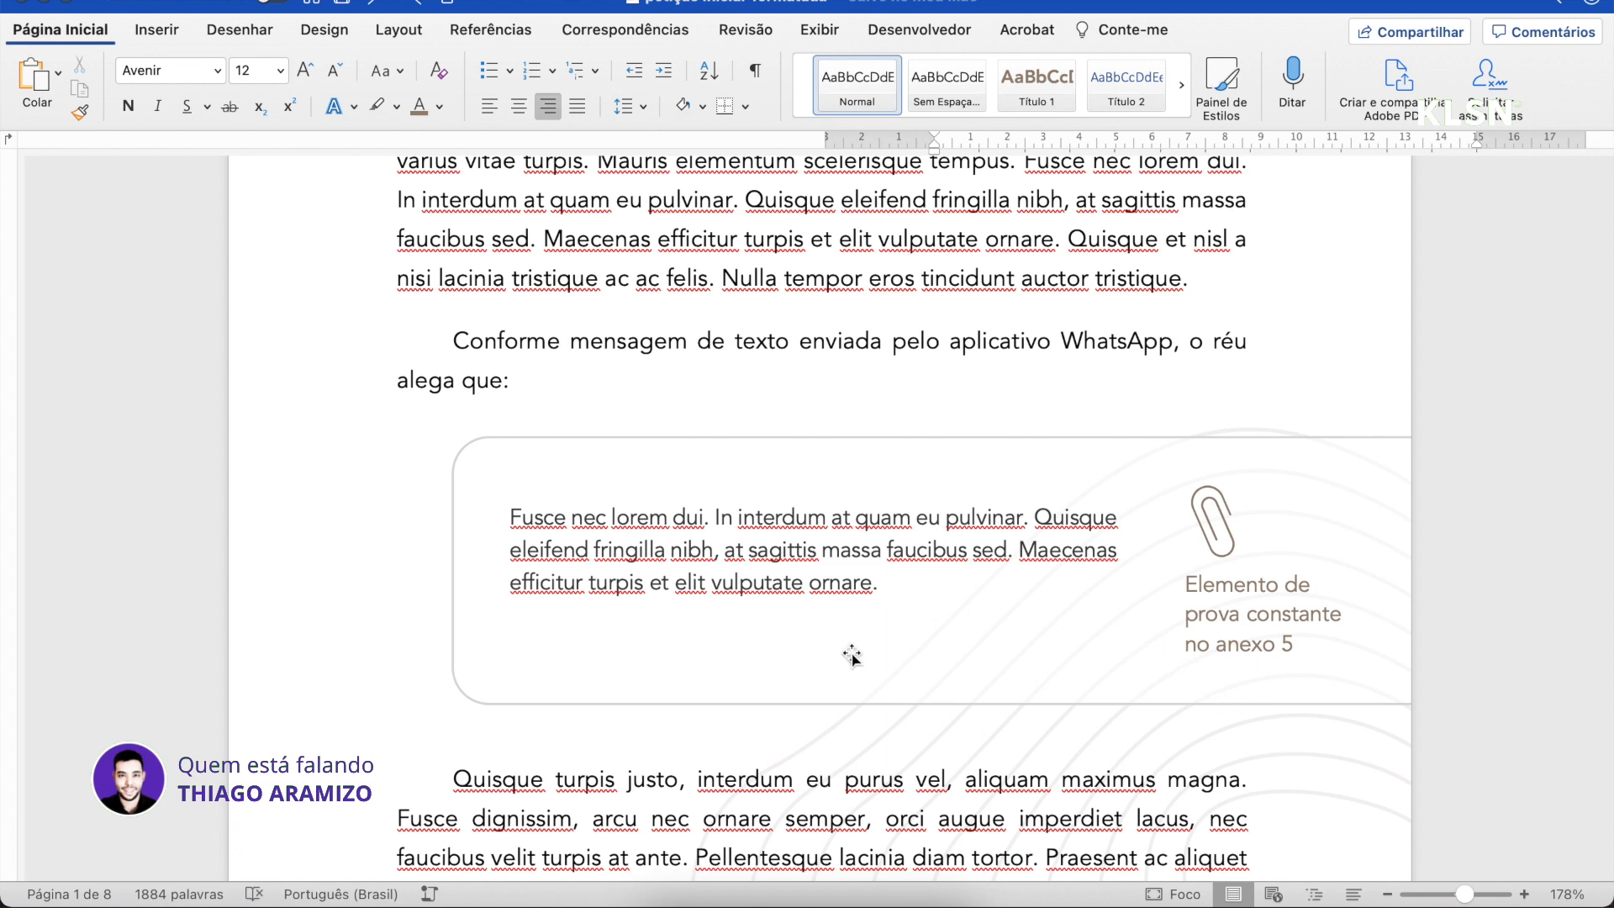
pyautogui.scroll(-5, 851, 653)
pyautogui.scroll(-20, 851, 651)
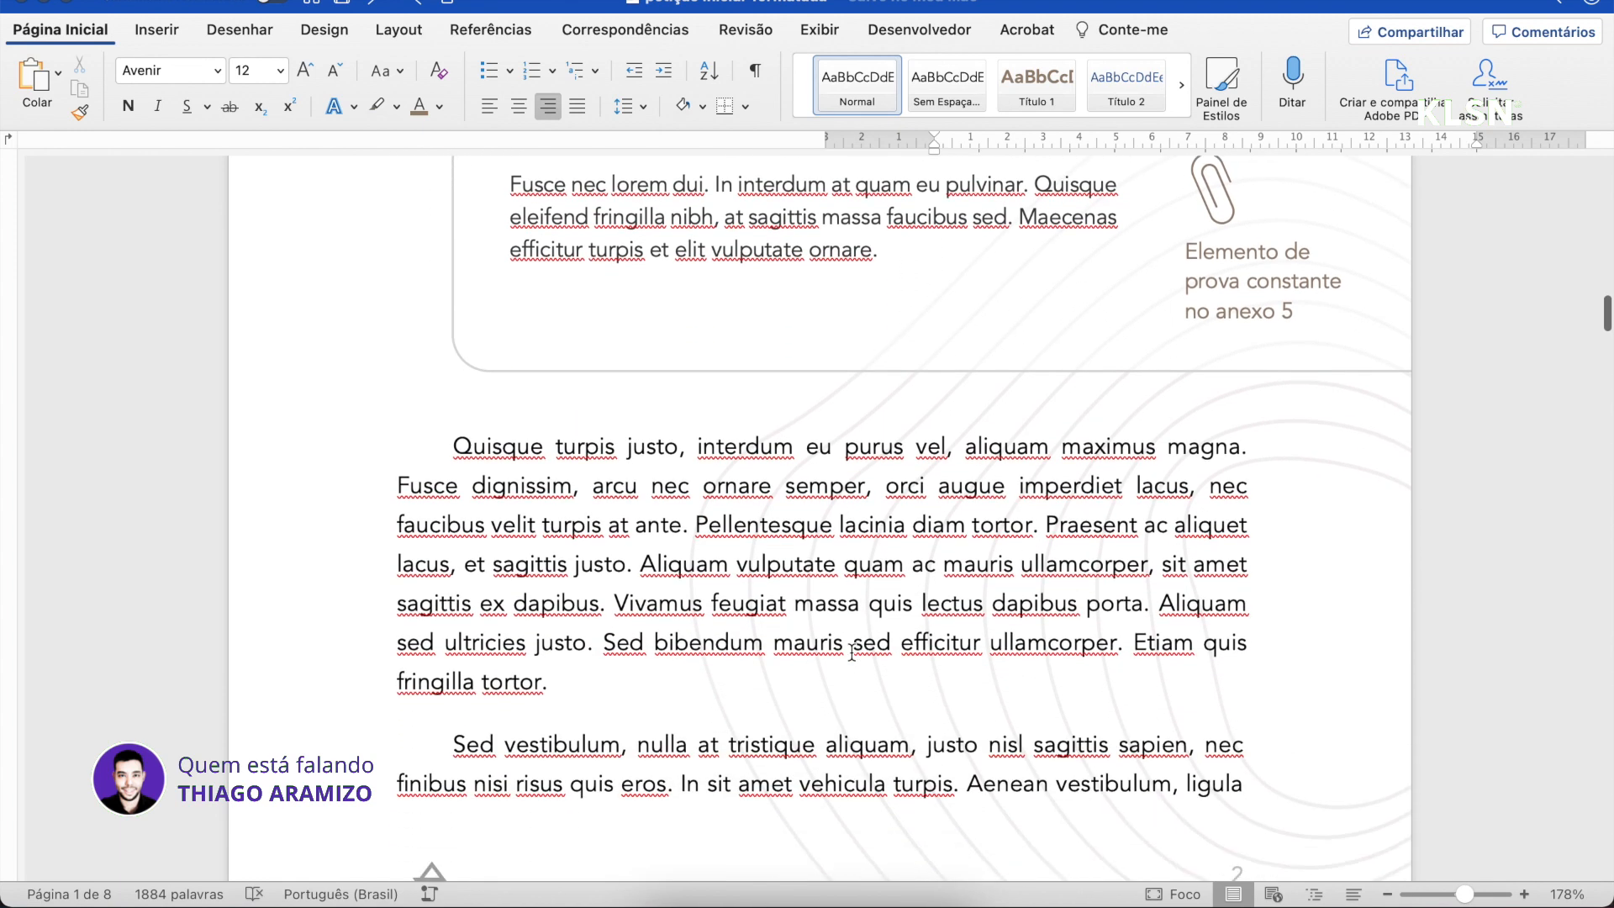
pyautogui.scroll(-18, 851, 652)
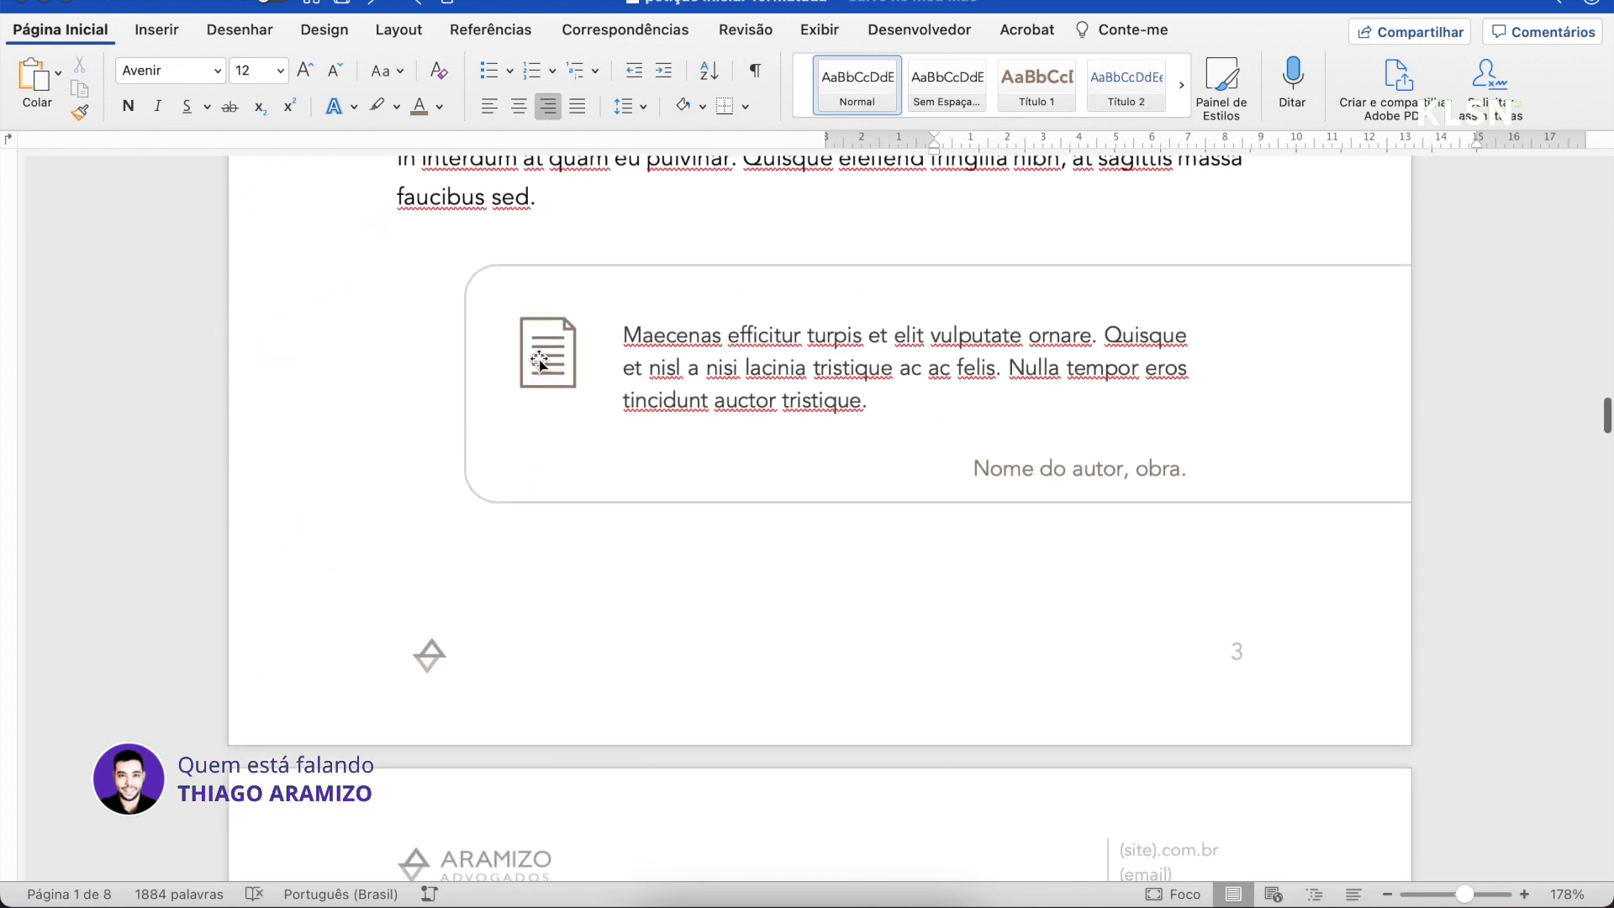
pyautogui.scroll(-15, 706, 441)
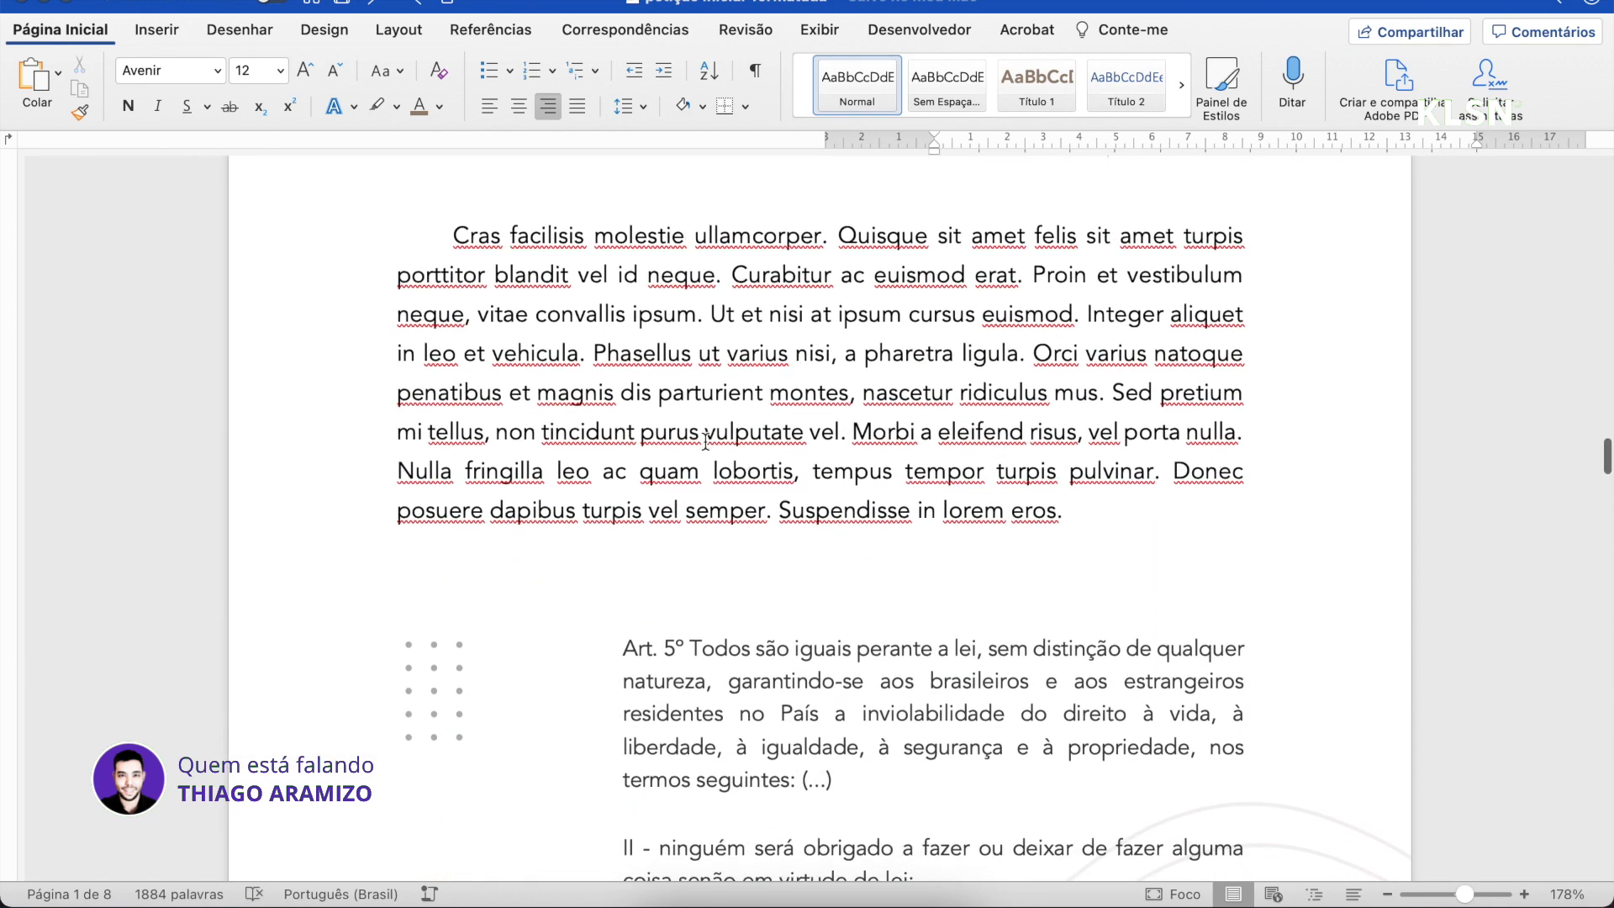
pyautogui.scroll(-1, 705, 441)
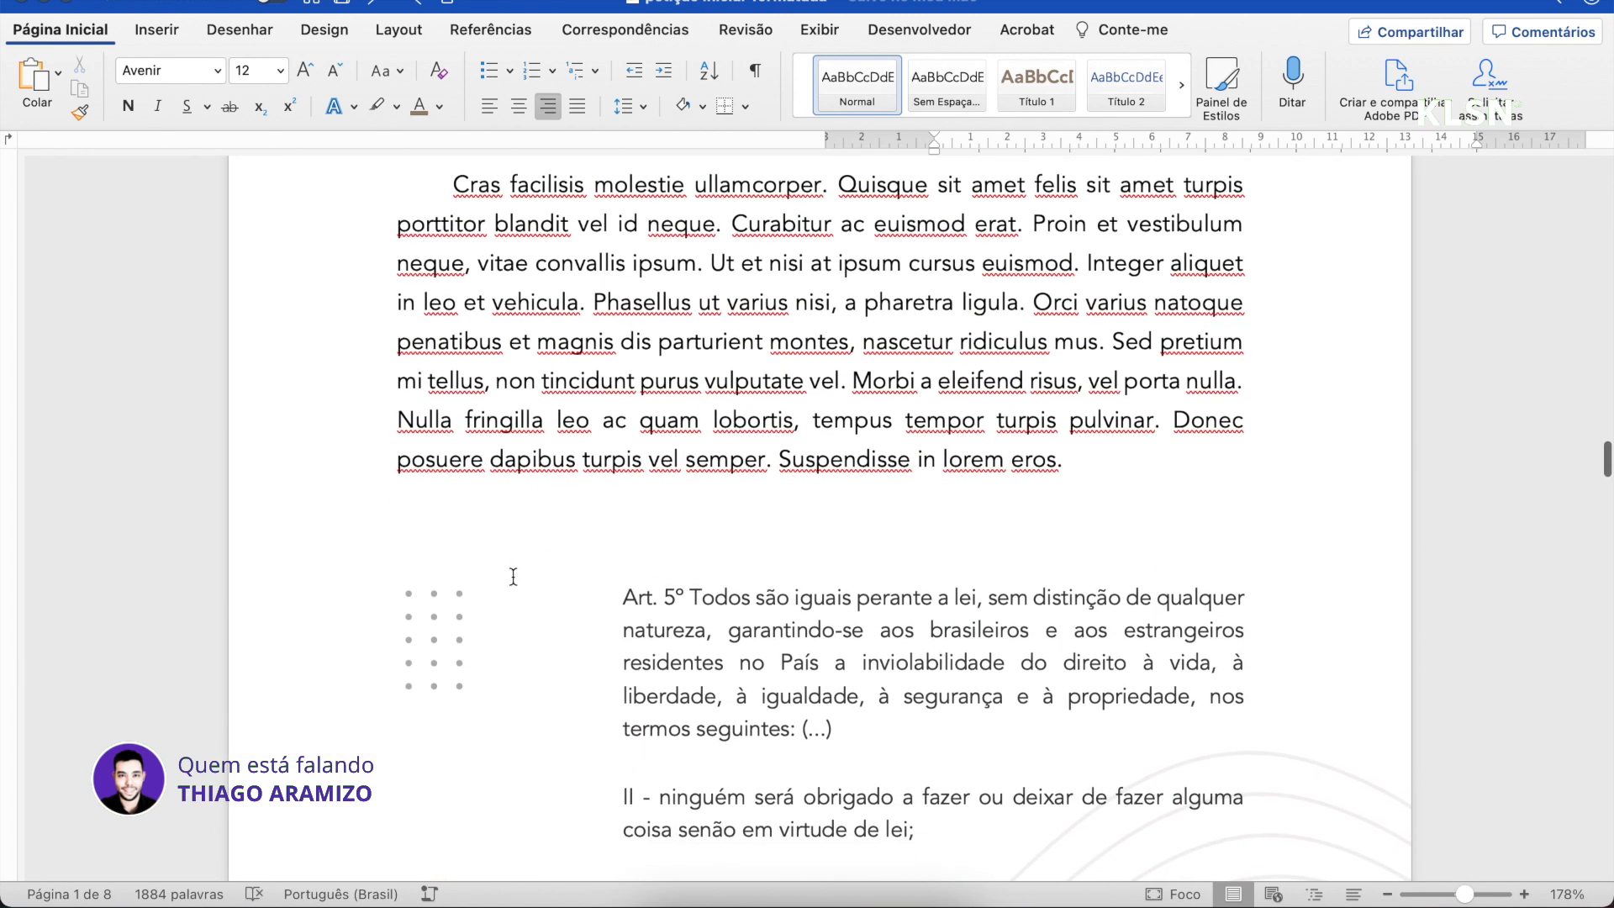
pyautogui.scroll(-3, 514, 577)
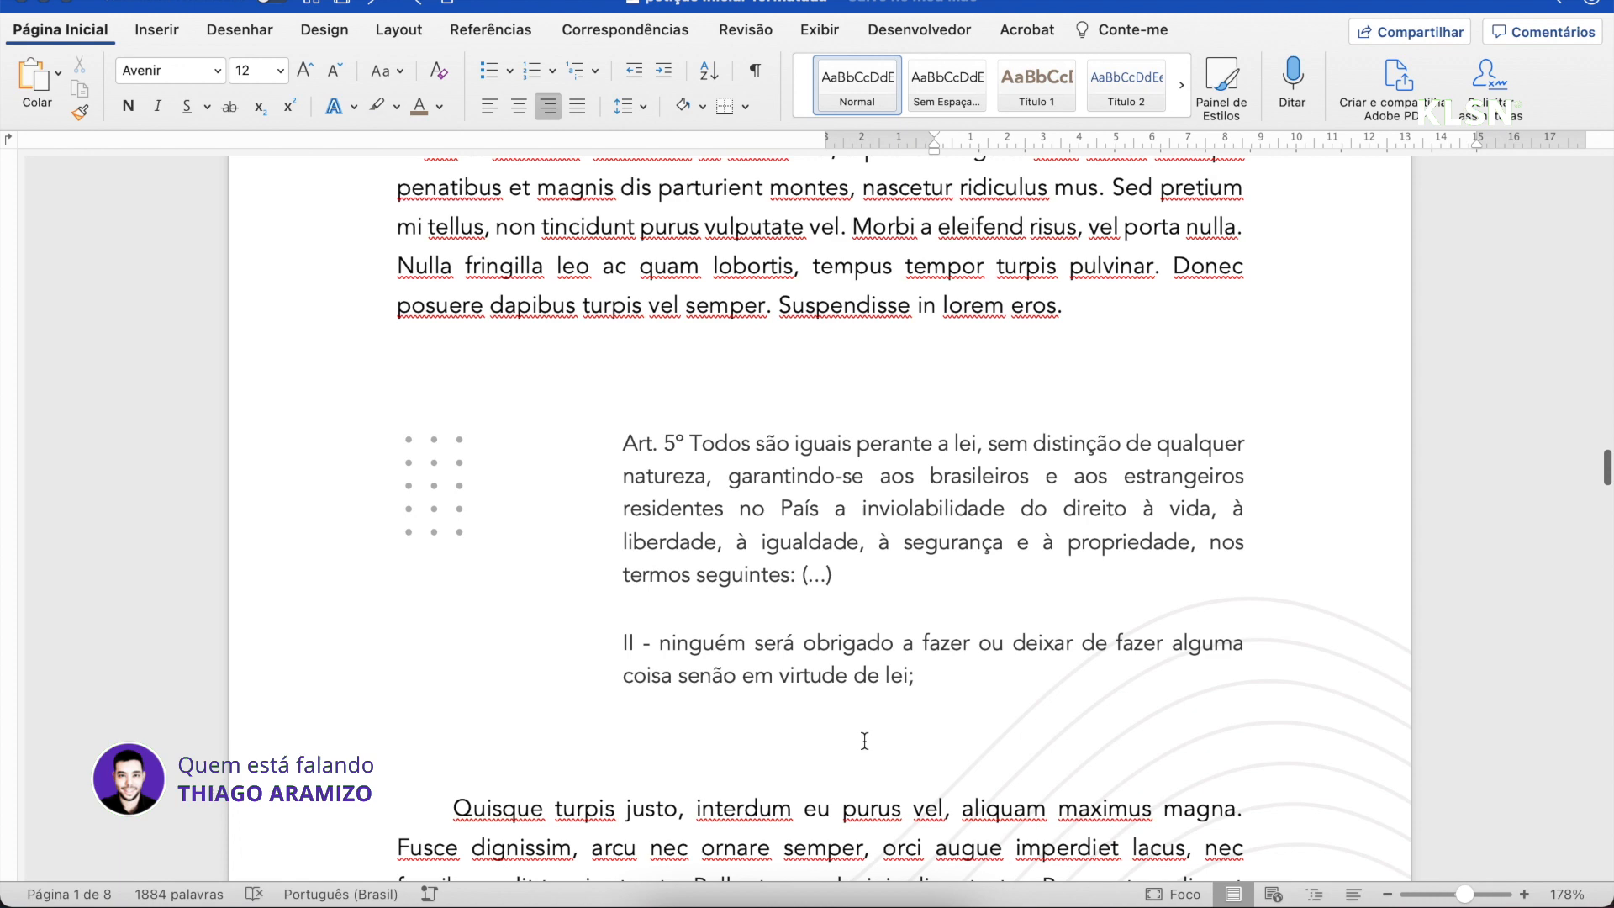
# Review the boxed author quotations and the indented court-ruling quotes with their dots graphics on pages 4 to 7 of the finished petition
pyautogui.scroll(-12, 865, 741)
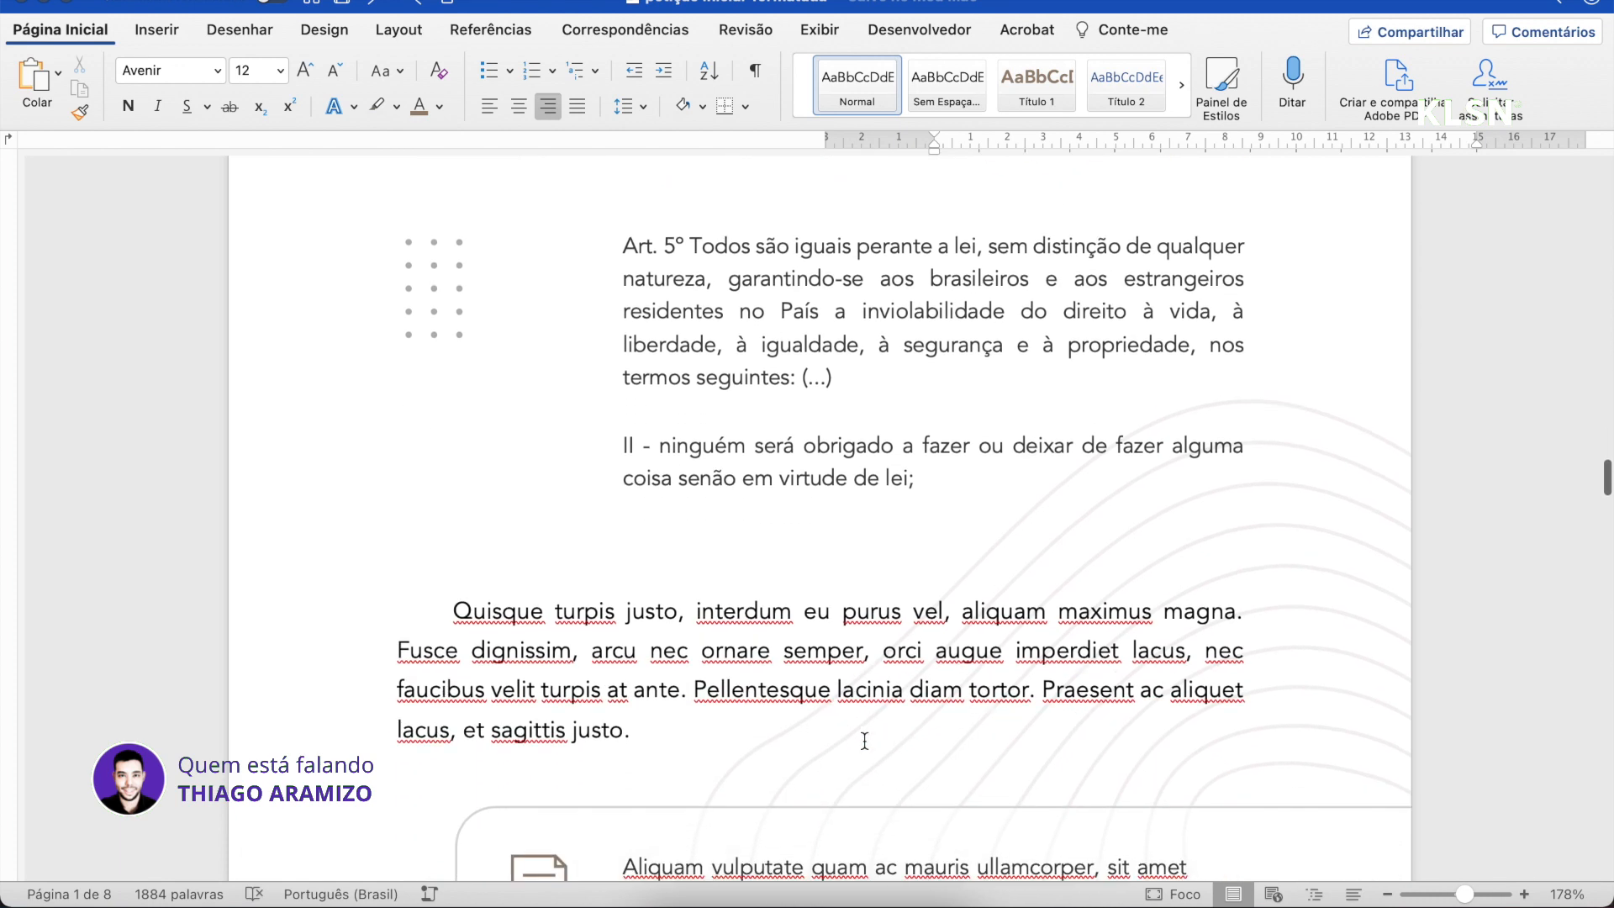
pyautogui.scroll(-15, 864, 741)
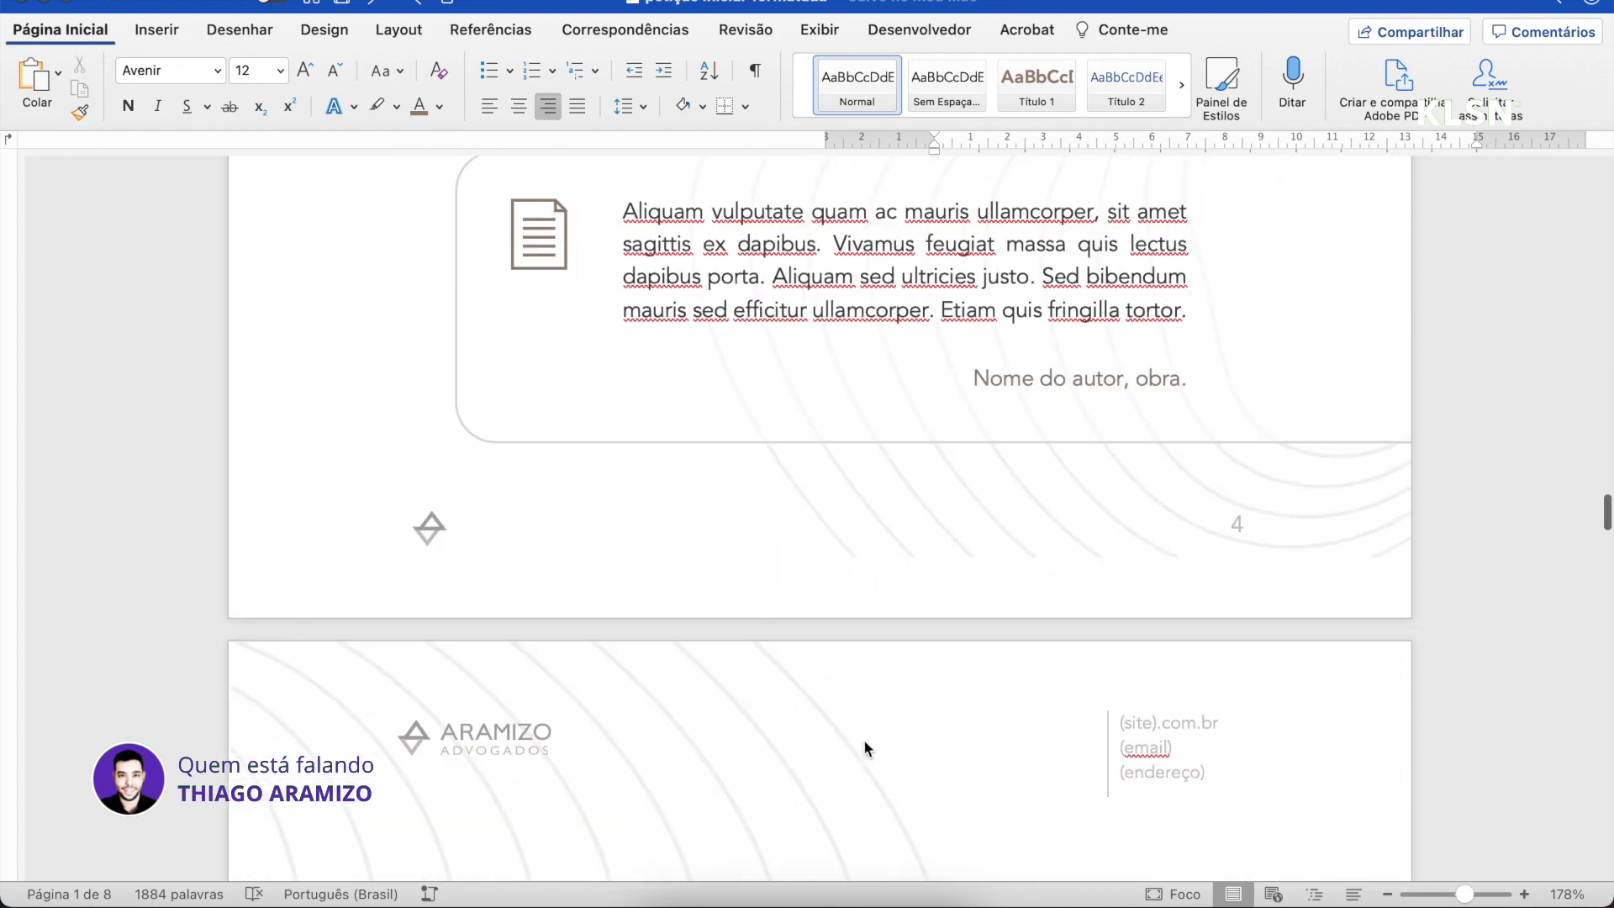
pyautogui.scroll(-20, 865, 741)
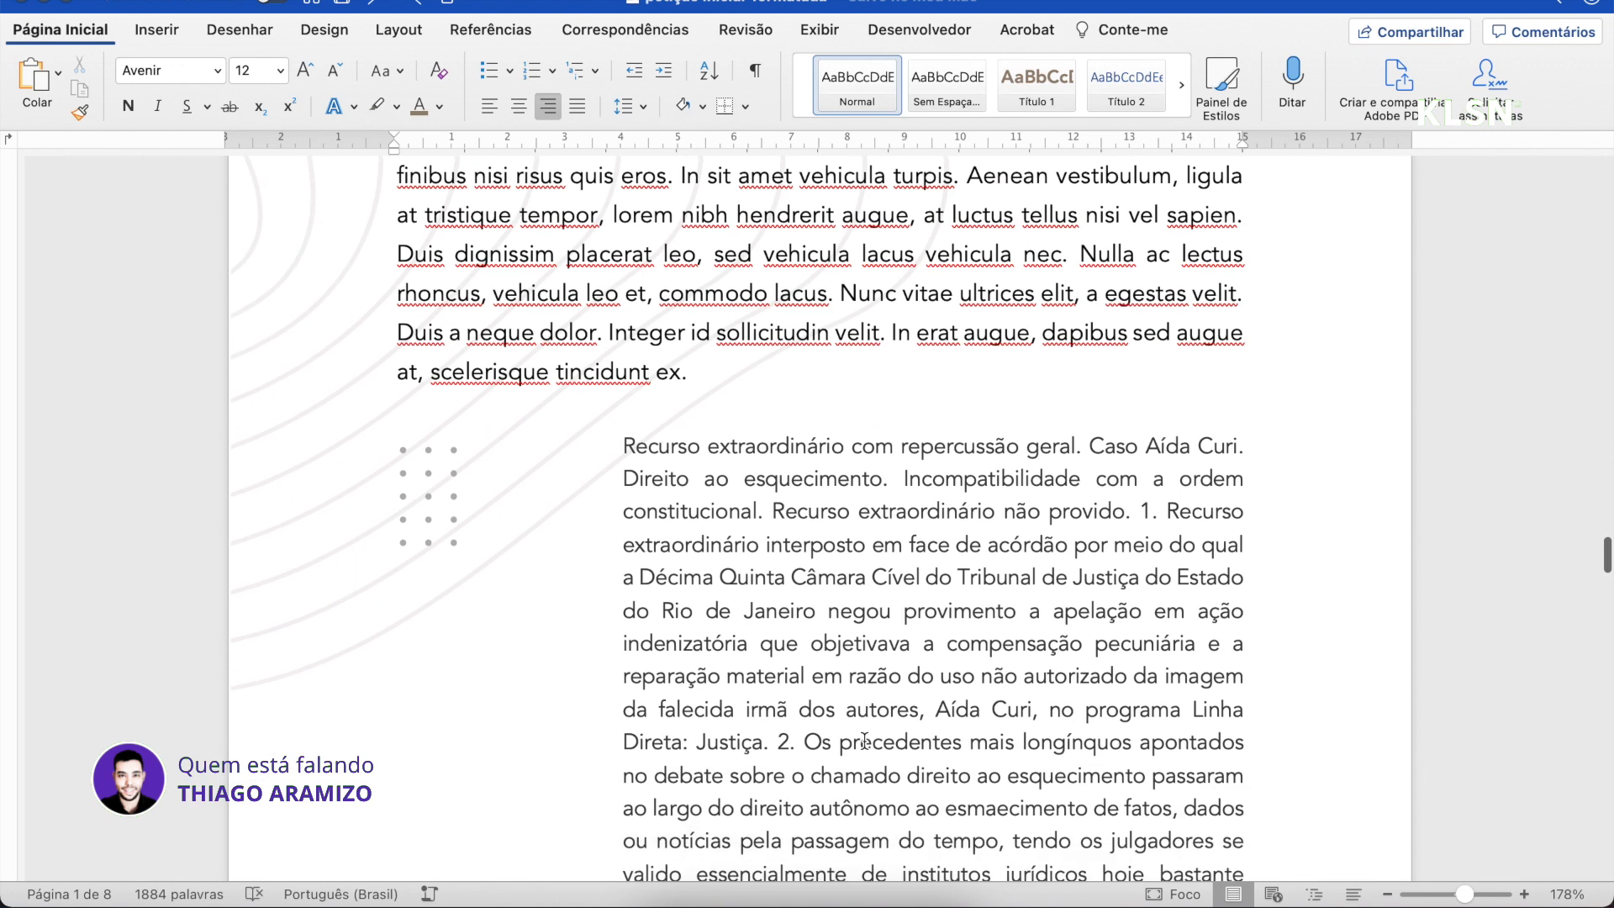
pyautogui.scroll(-20, 865, 740)
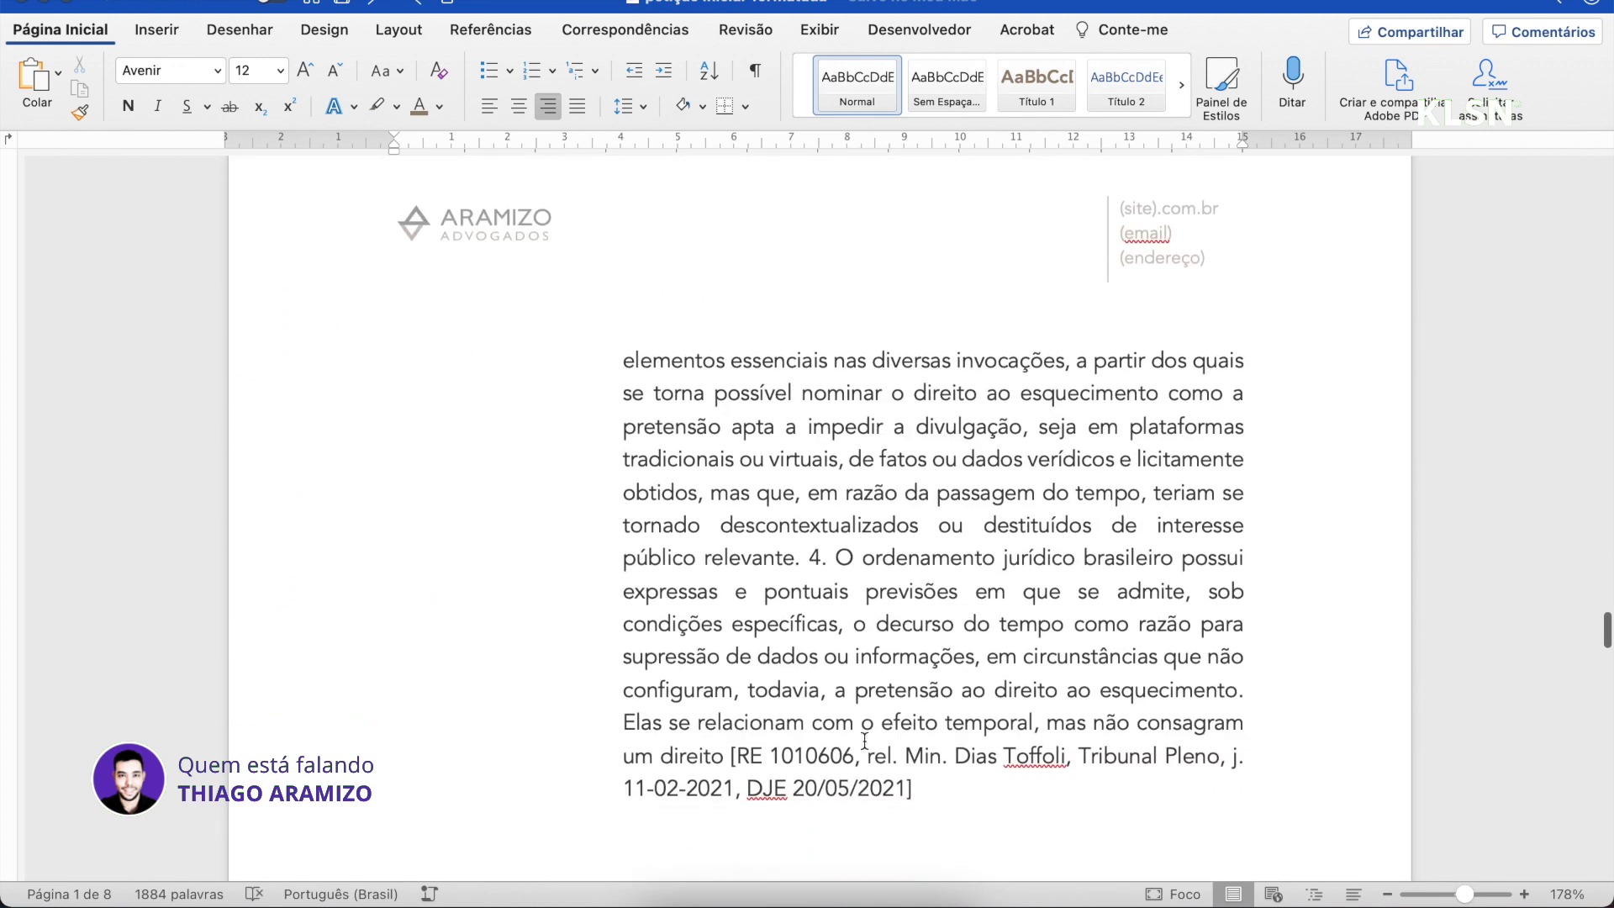
pyautogui.scroll(-3, 864, 741)
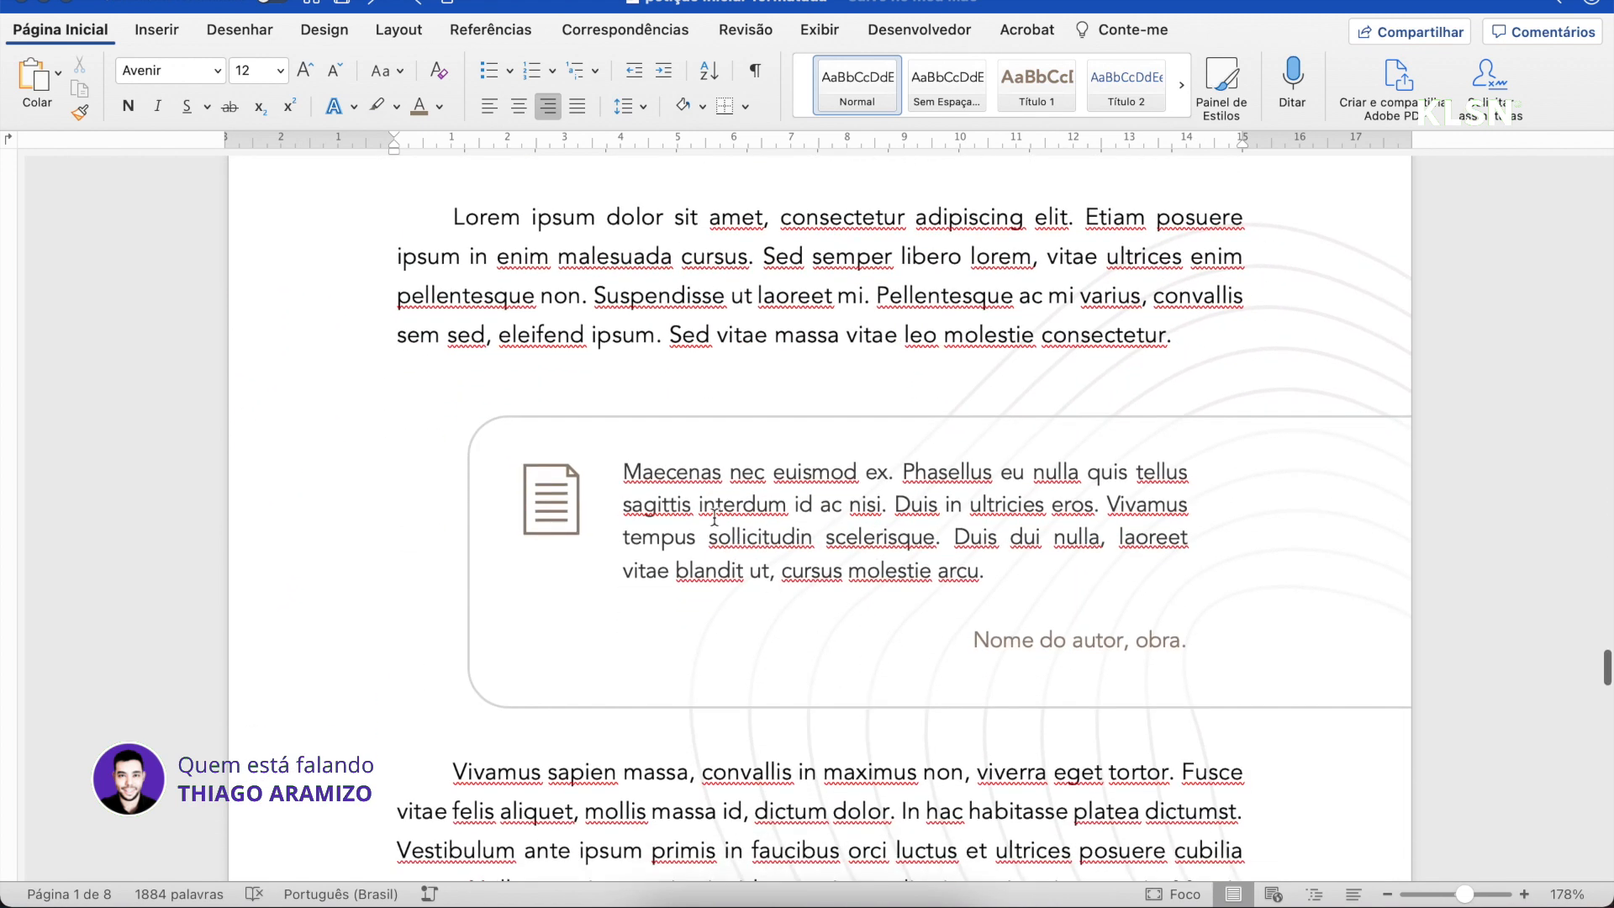
pyautogui.scroll(-8, 702, 668)
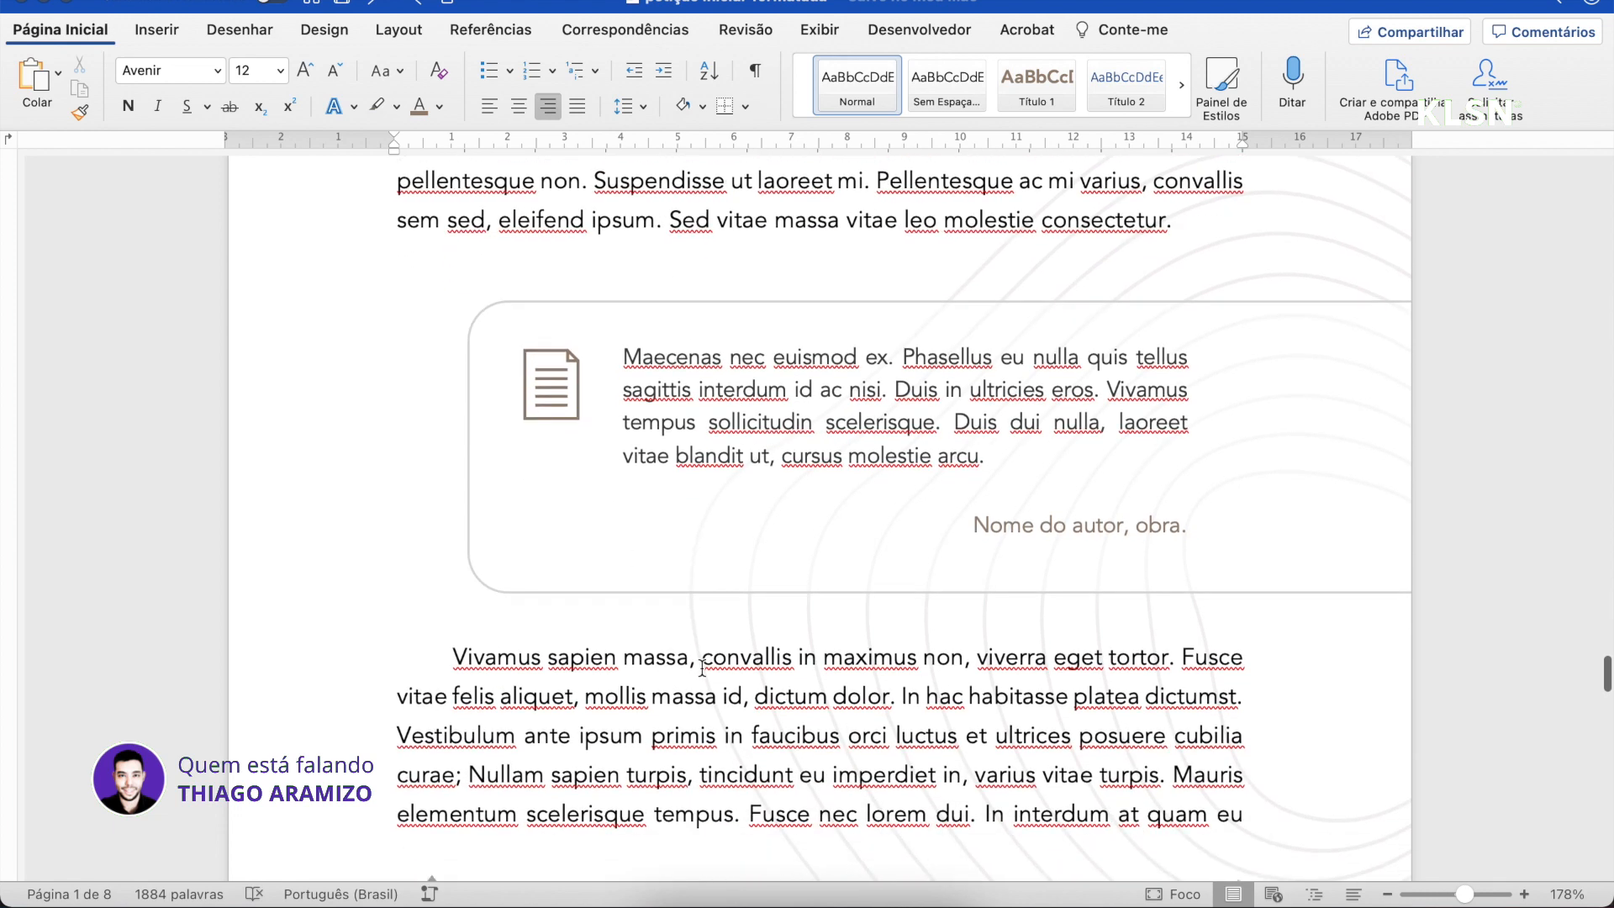
pyautogui.scroll(-20, 701, 668)
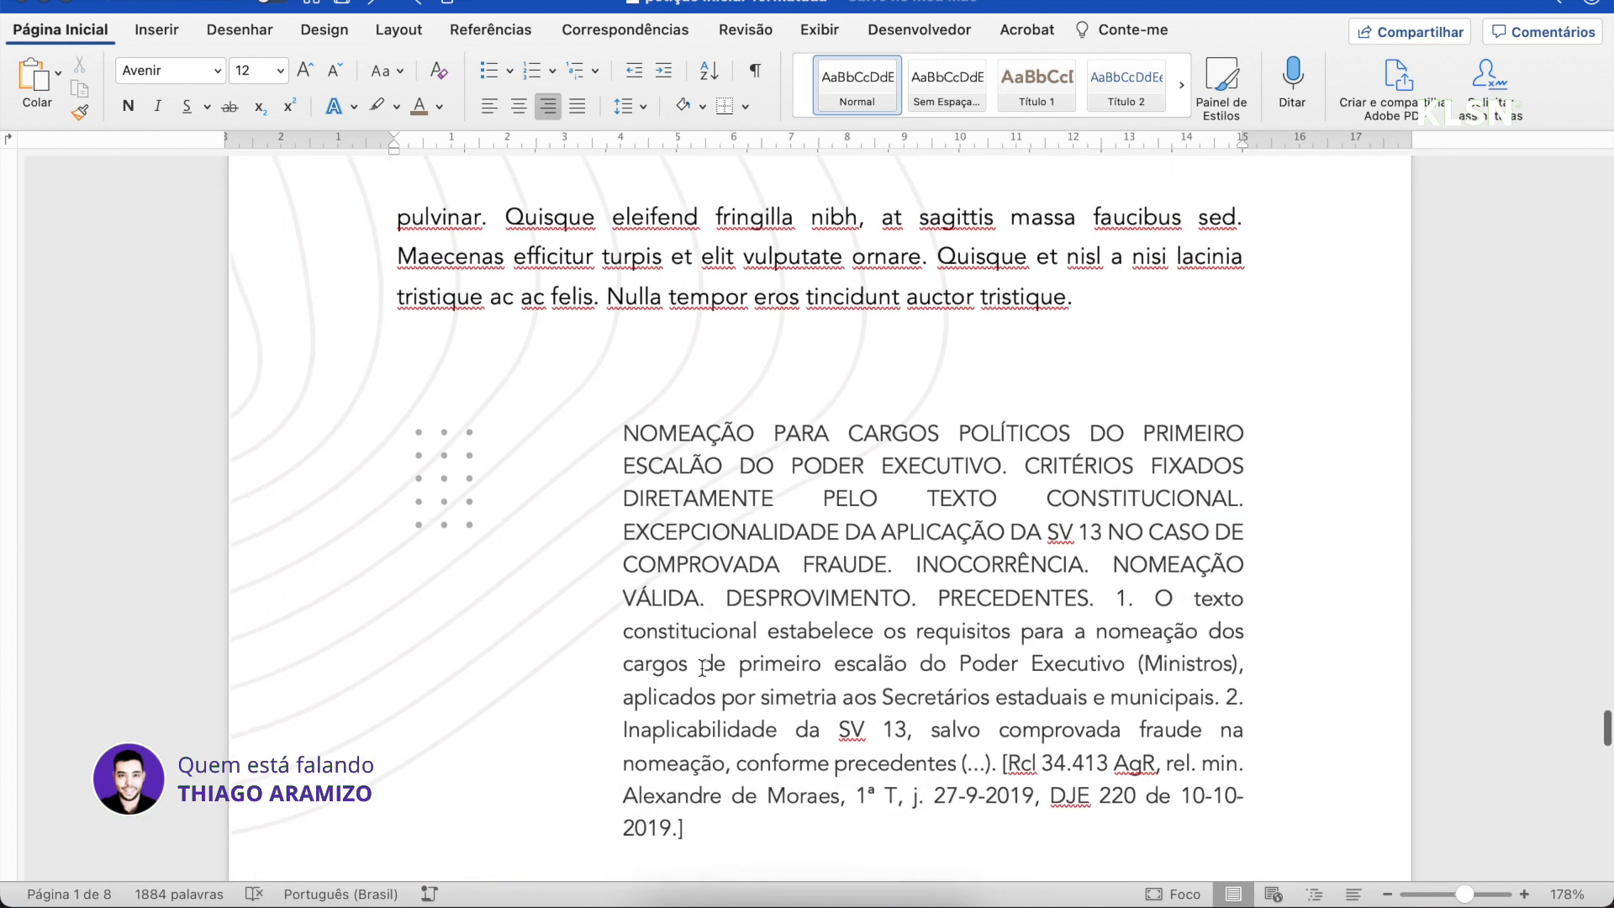
pyautogui.scroll(-20, 701, 667)
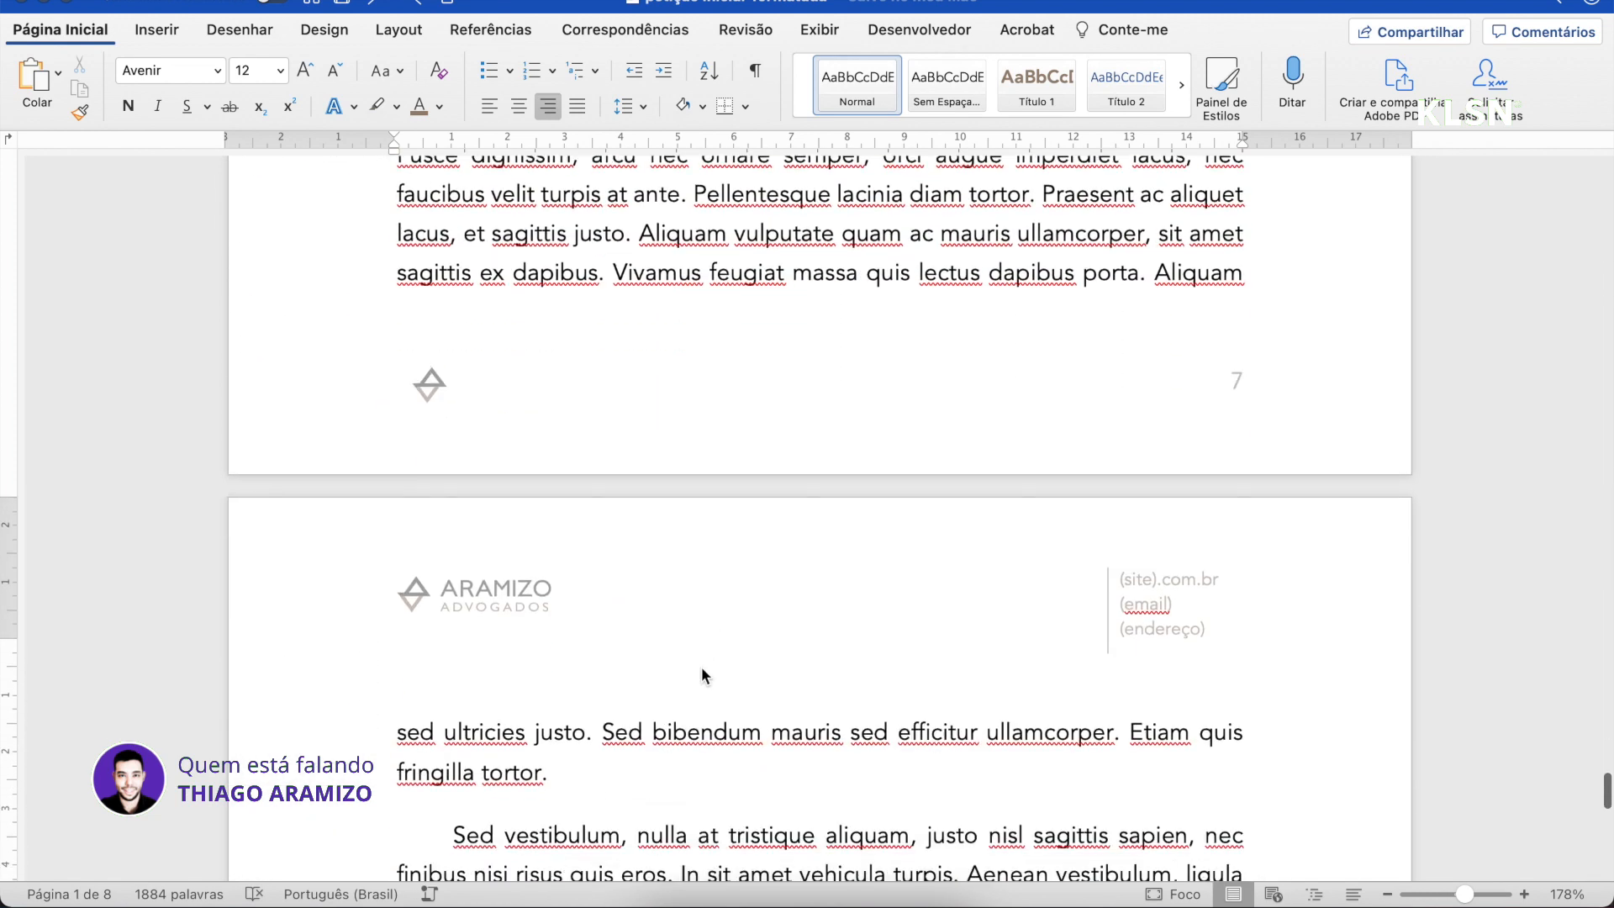
# Examine the numbered "Pedidos" list, the closing lines and the footer on the petition's last page
pyautogui.scroll(-5, 702, 661)
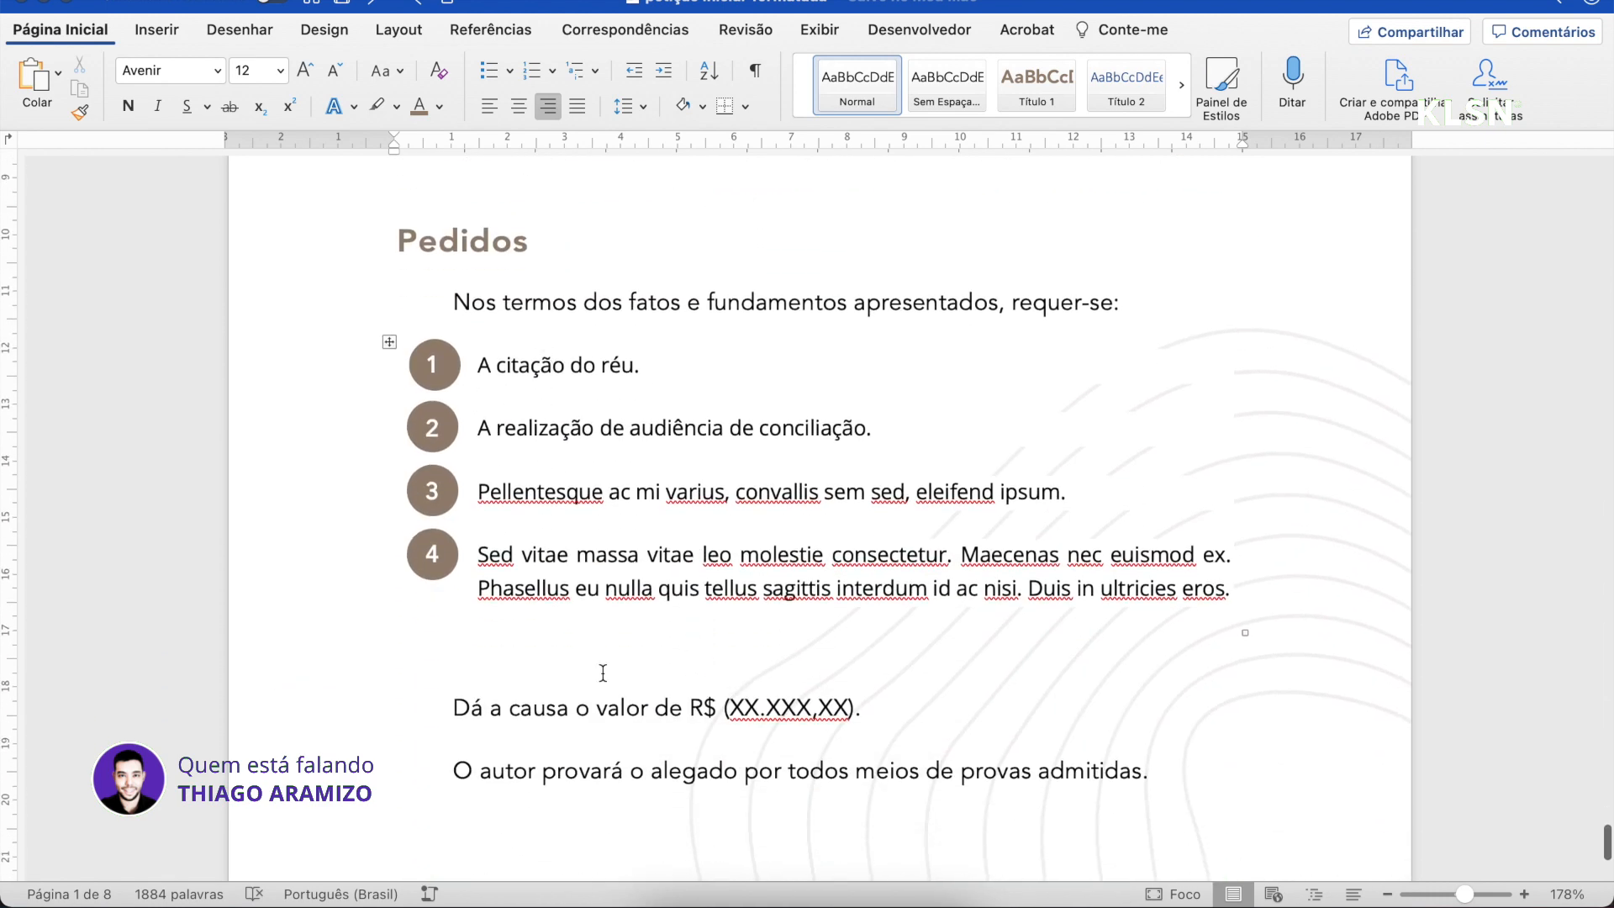
pyautogui.scroll(-2, 603, 673)
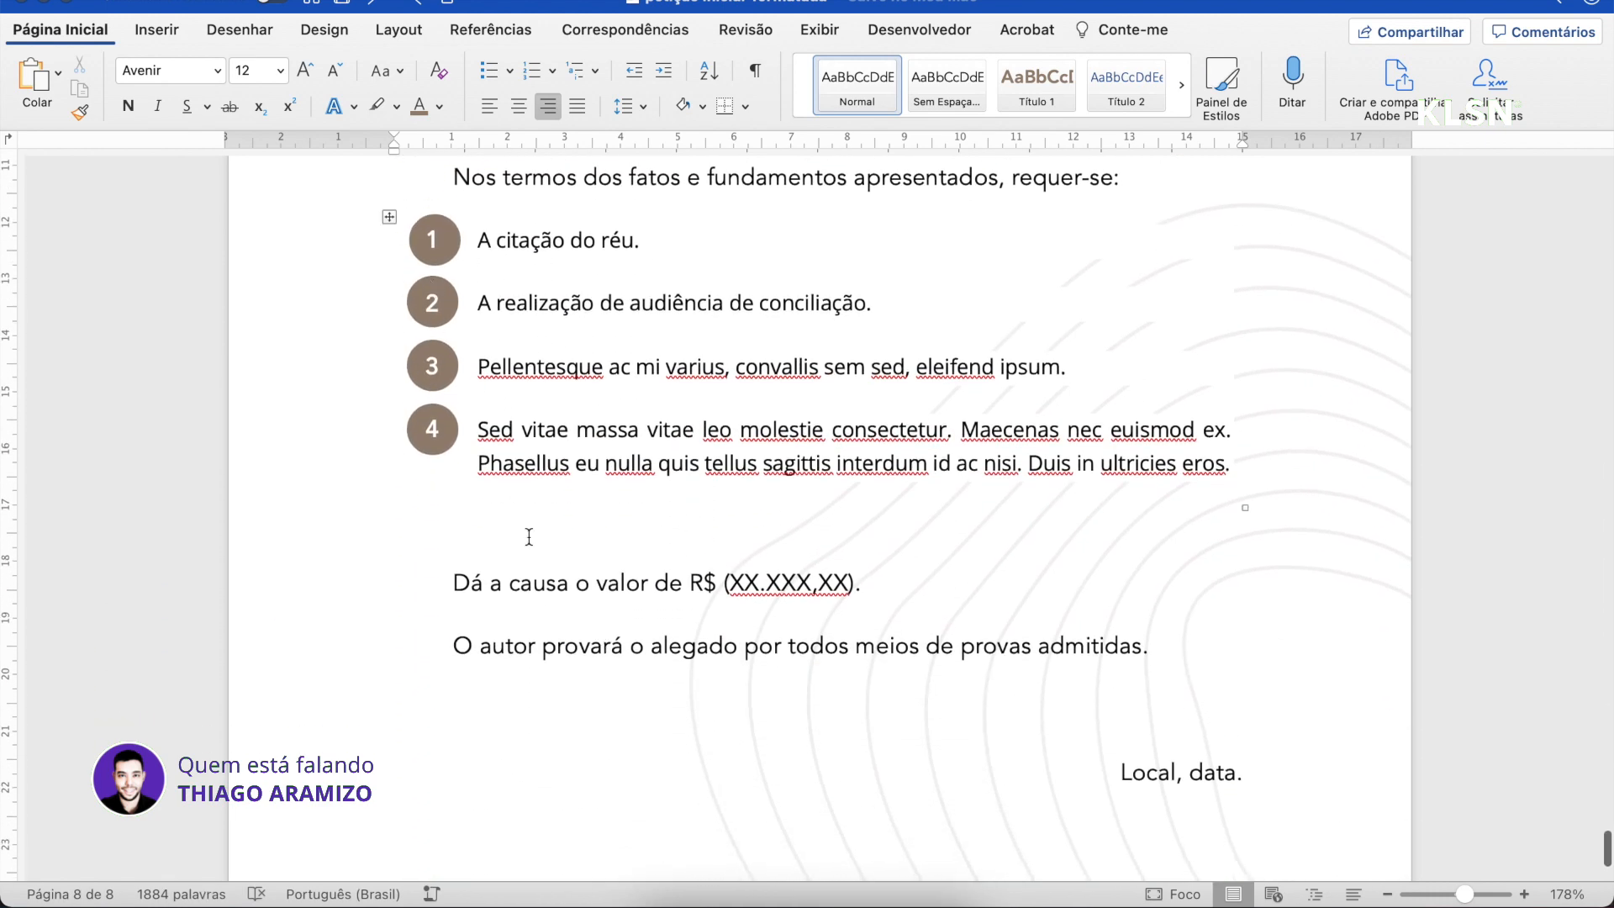
pyautogui.scroll(-4, 529, 536)
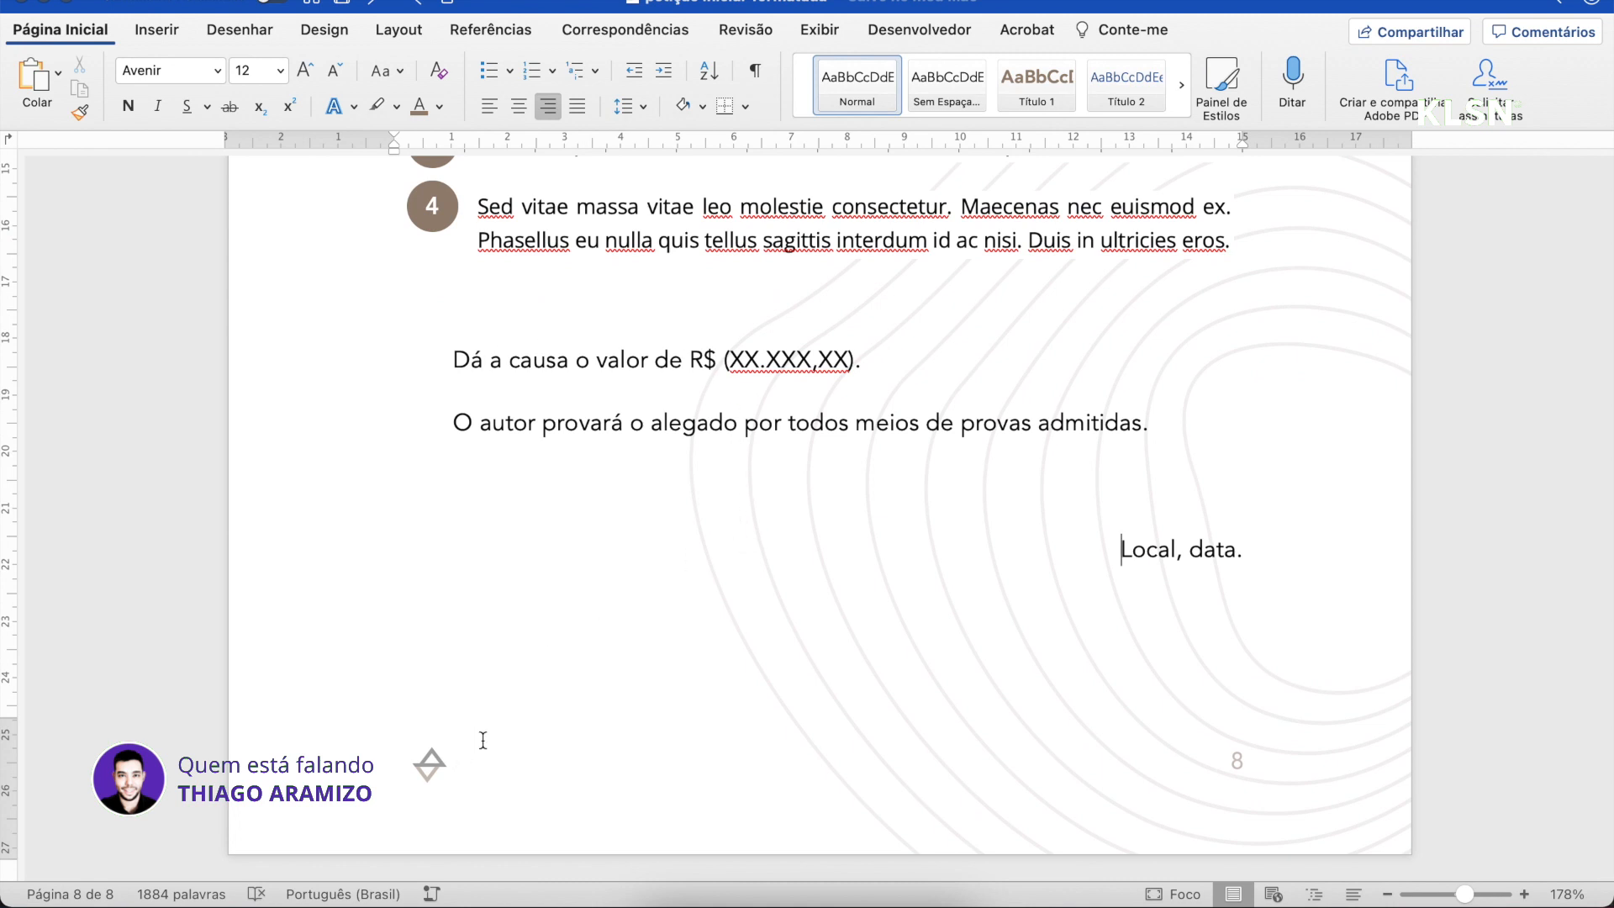
# Go back through the petition from its last page and zoom out to 47% to view whole pages of the layout
pyautogui.scroll(15, 1180, 770)
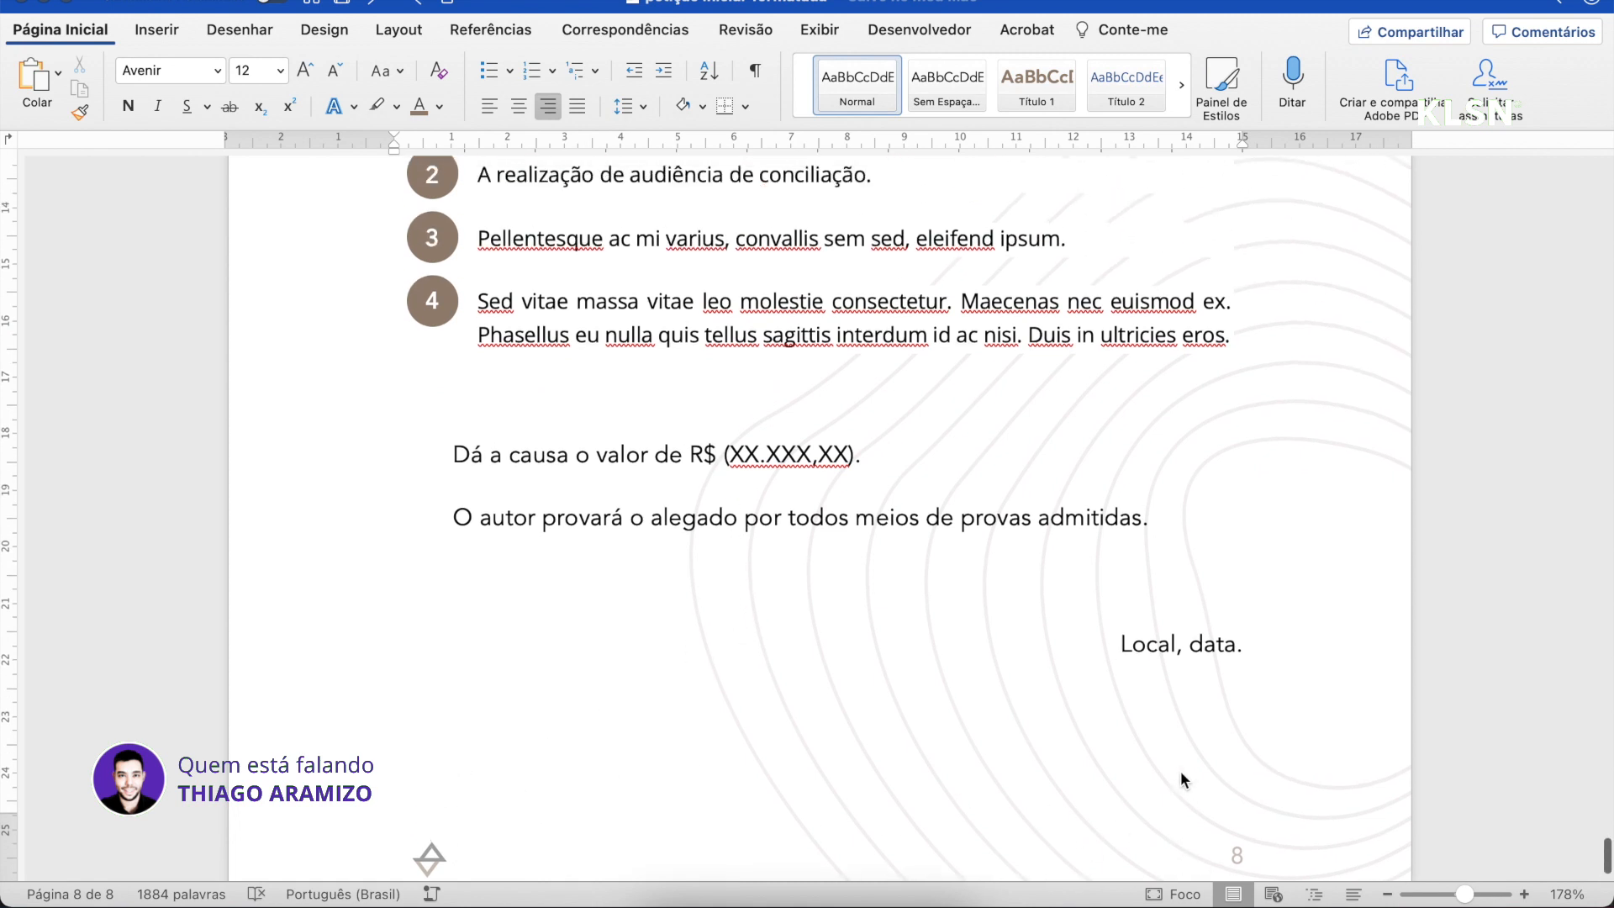
pyautogui.scroll(20, 1180, 770)
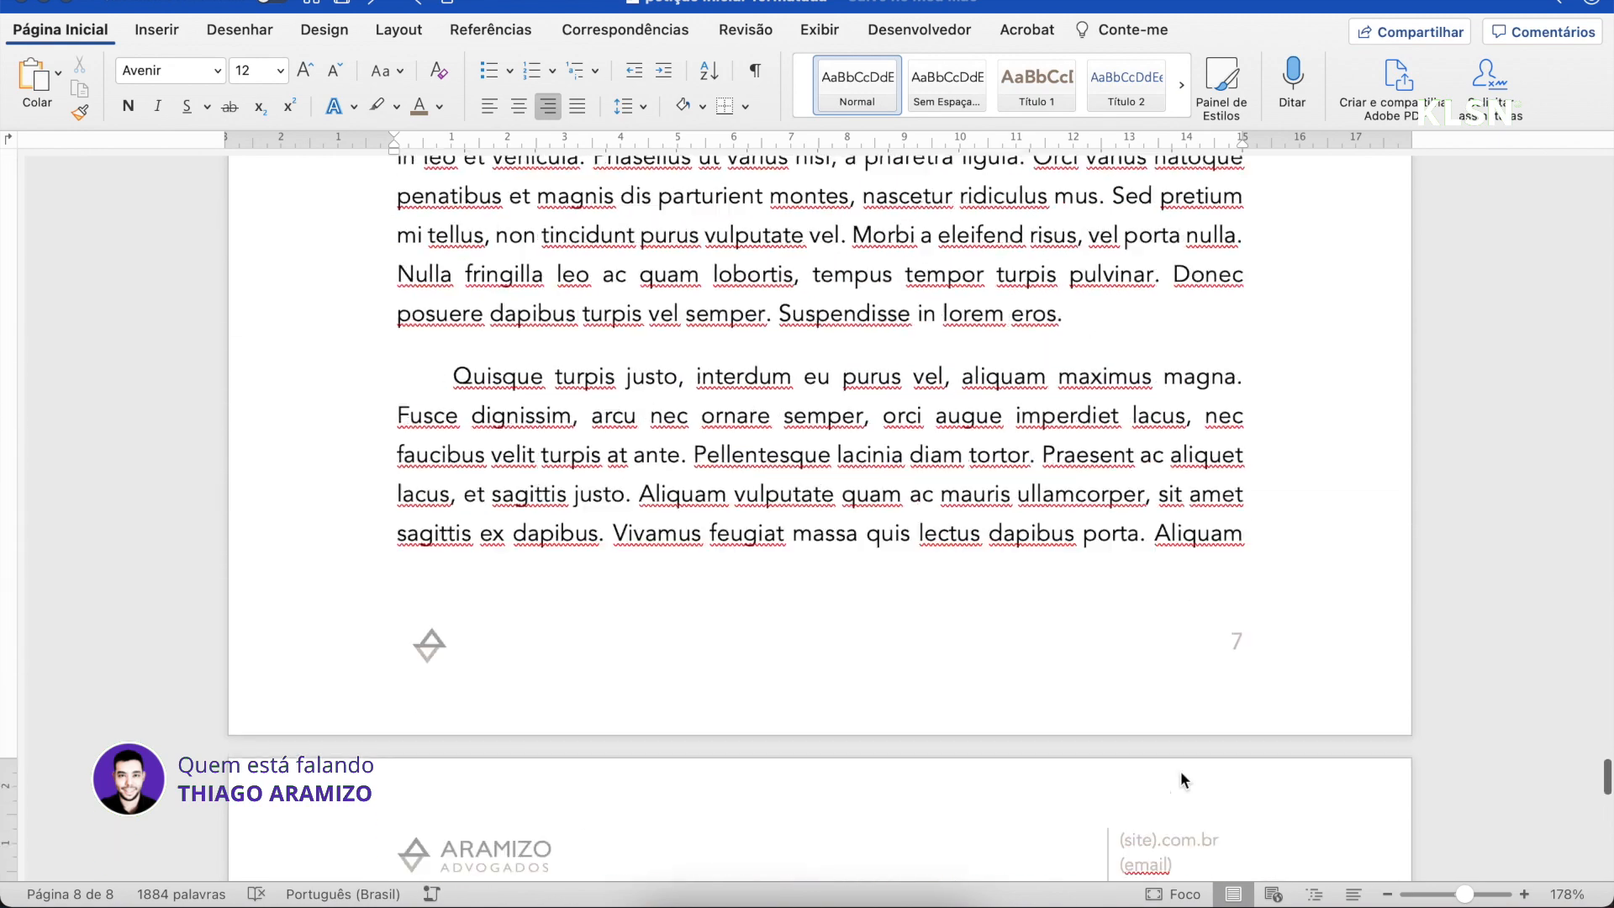
pyautogui.scroll(20, 1180, 771)
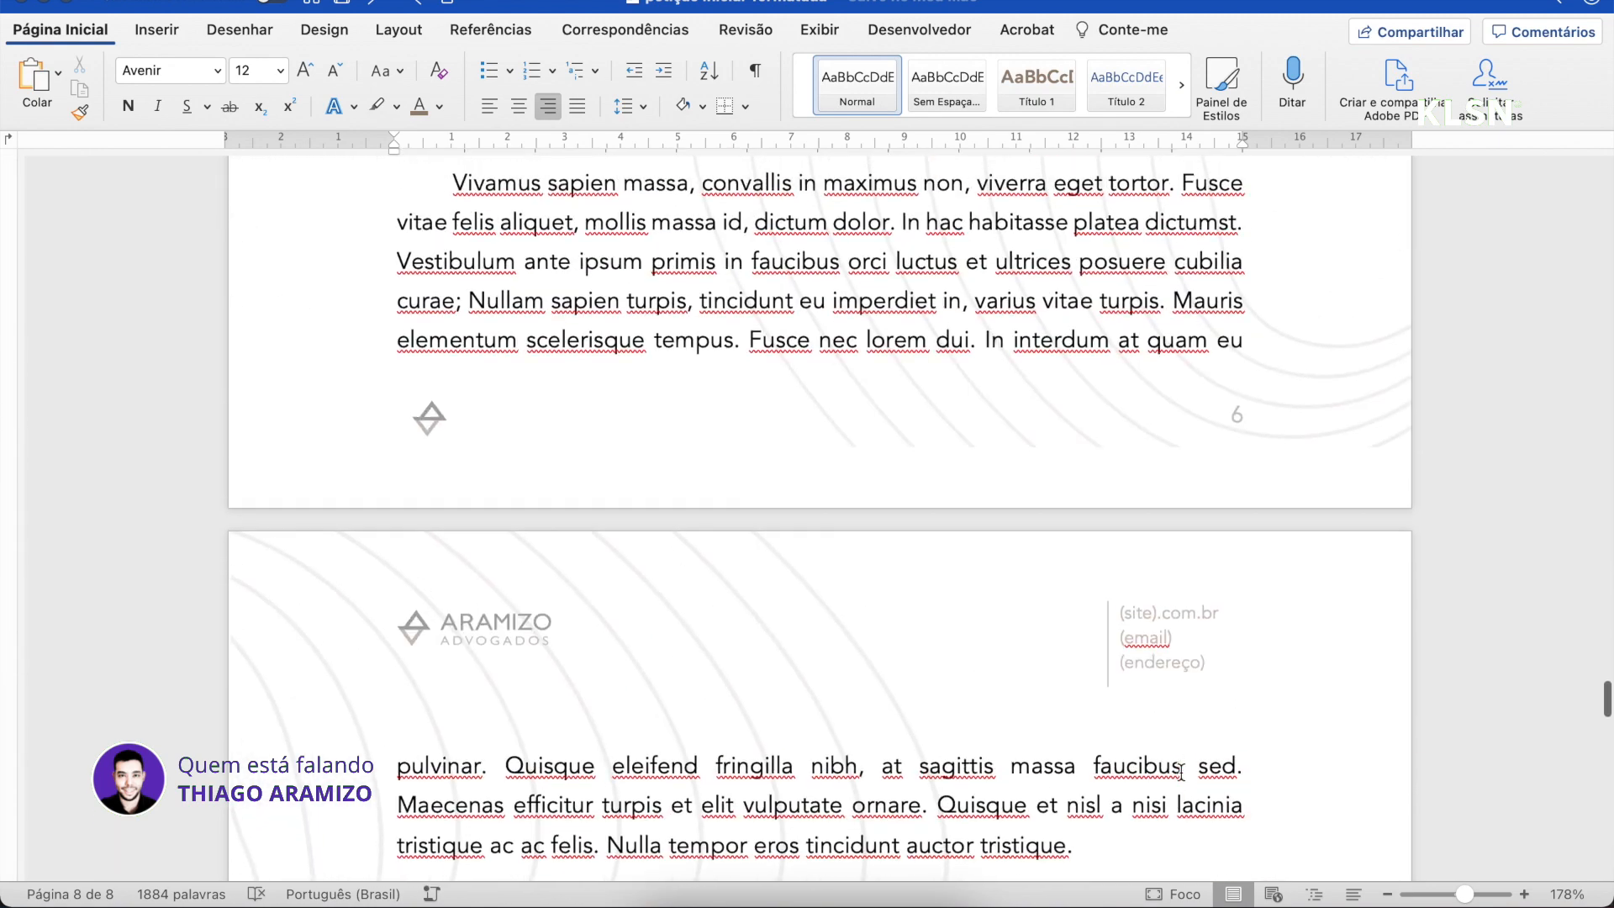
pyautogui.keyDown('ctrl'); pyautogui.scroll(-5, 1181, 770); pyautogui.keyUp('ctrl')
pyautogui.scroll(15, 1180, 770)
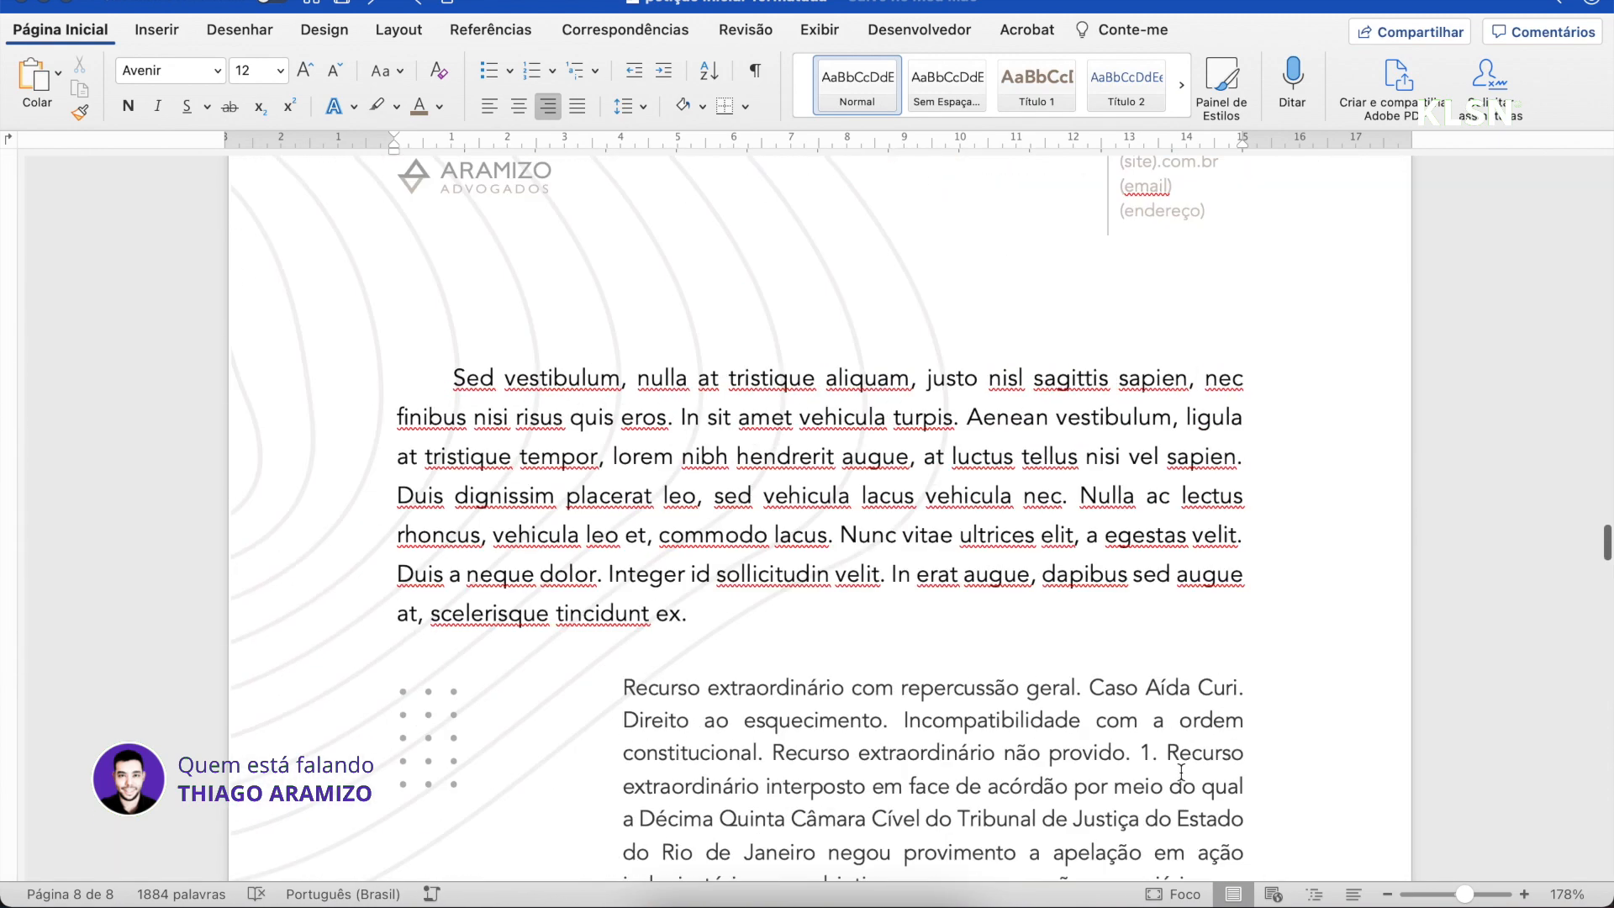
pyautogui.keyDown('ctrl'); pyautogui.scroll(-3, 1181, 771); pyautogui.keyUp('ctrl')
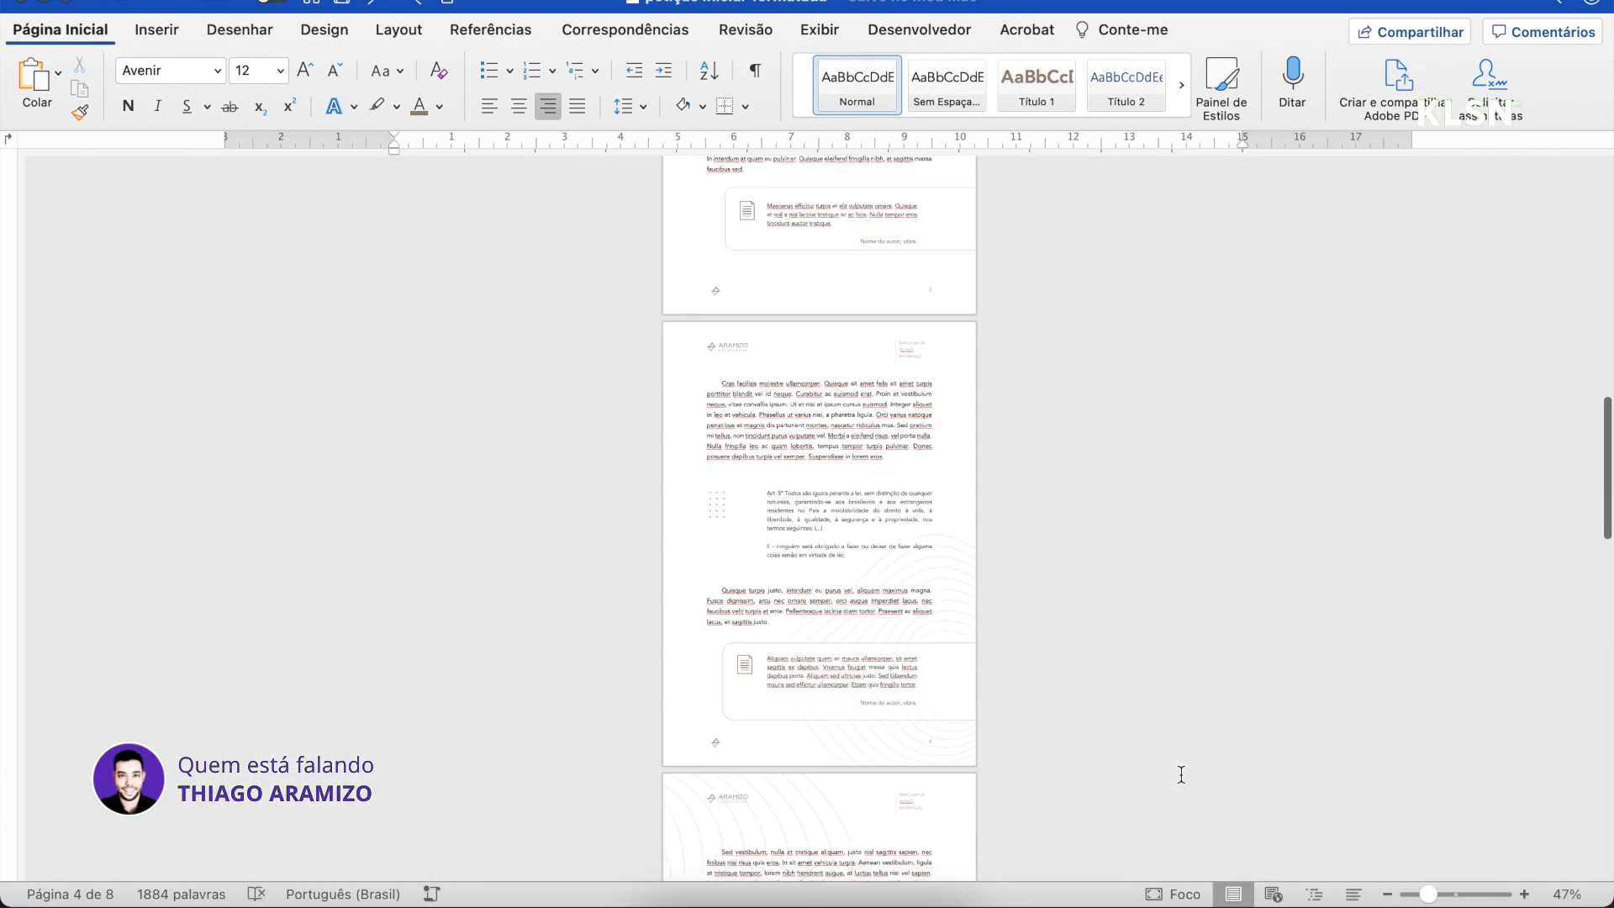